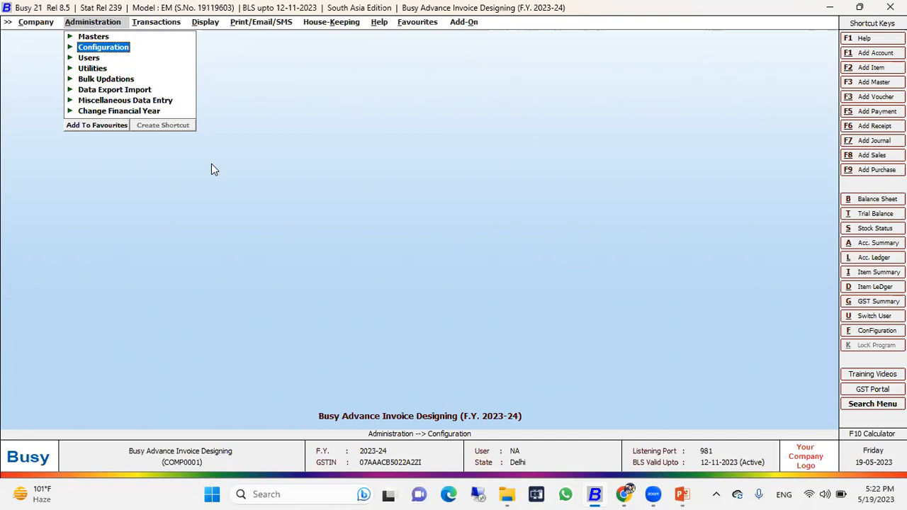
View the standard invoice/document printing configuration for Sales Invoice, and leave it without changes
key(Return)
key(Down)
key(Down)
key(Down)
key(Down)
key(Down)
key(Down)
key(Down)
key(Down)
key(Down)
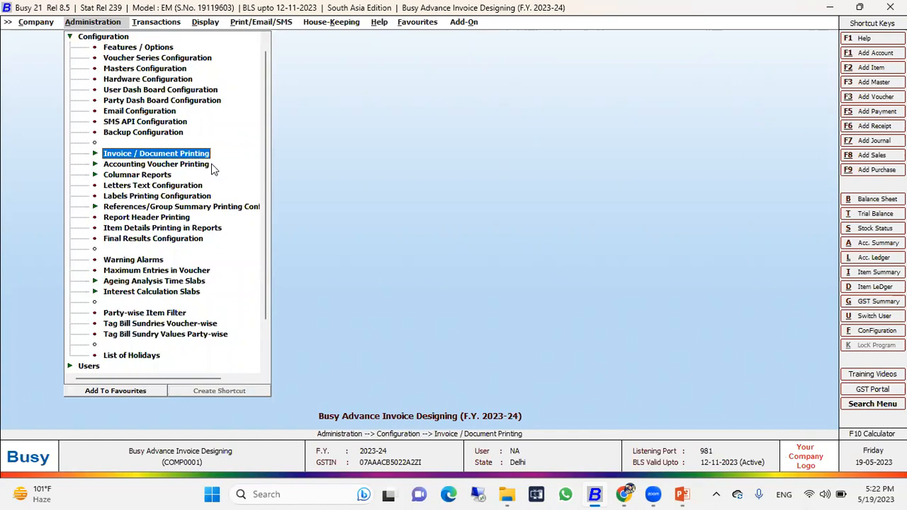
key(Return)
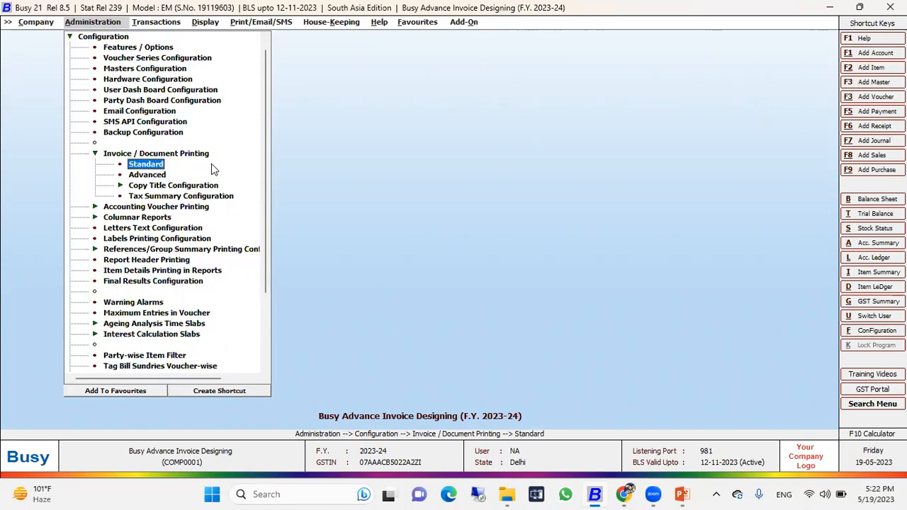
key(Return)
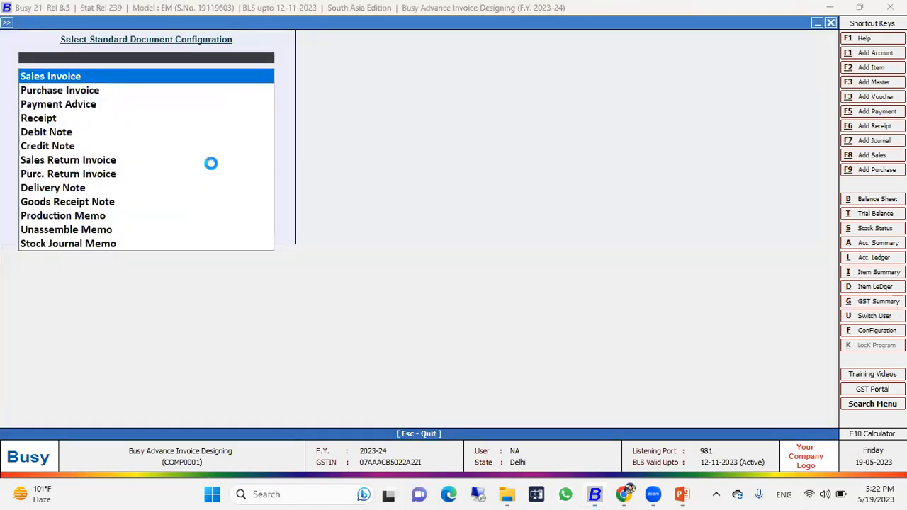
key(Return)
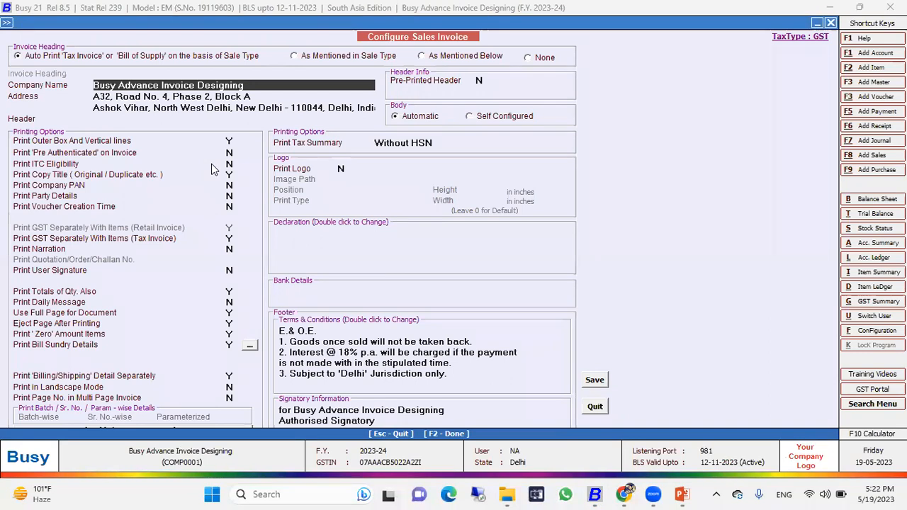
key(Escape)
key(Escape)
Open the advanced invoice/document printing configuration
key(Down)
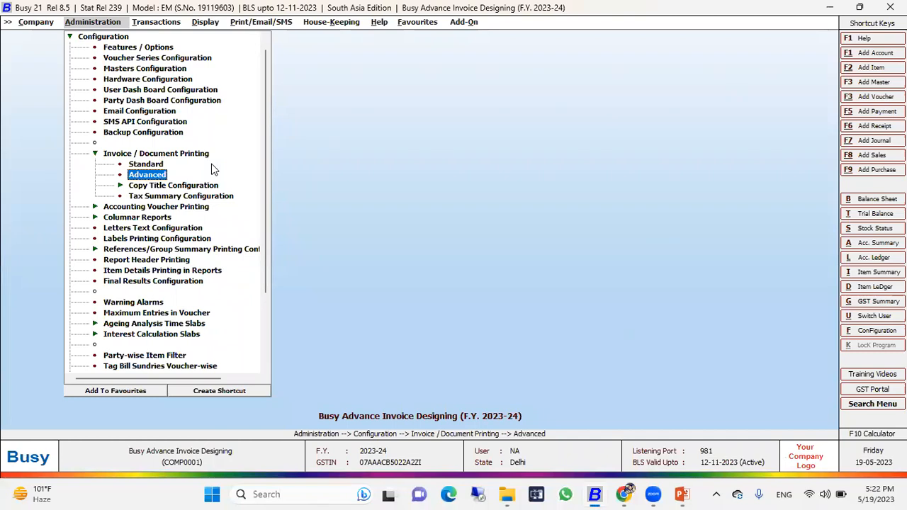
scroll(217, 172, up, 1)
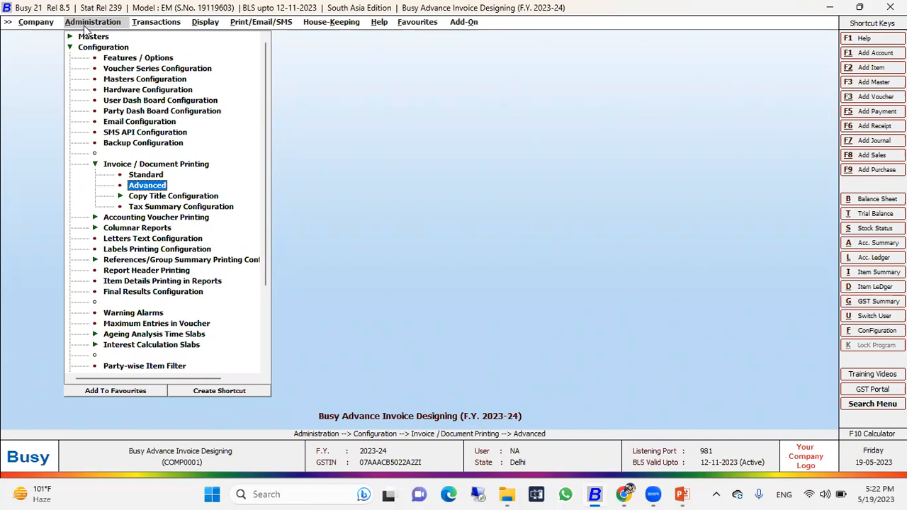
click(133, 166)
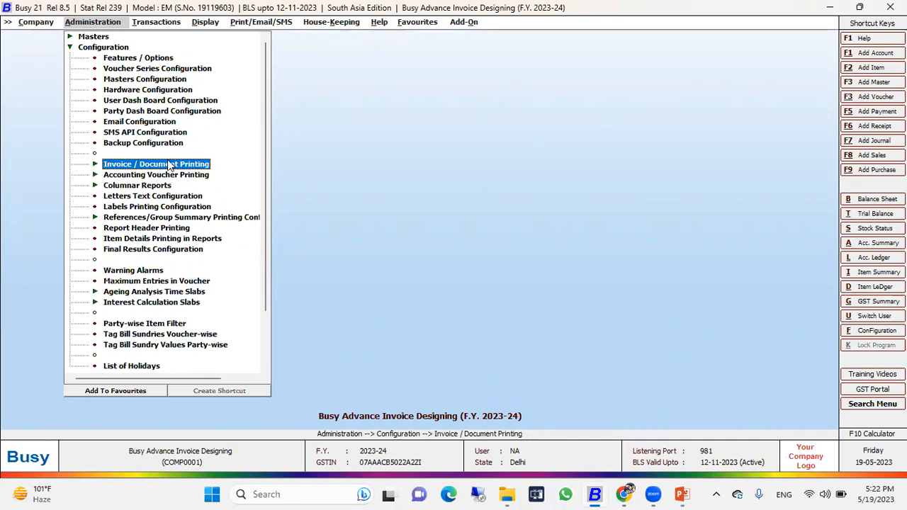
click(169, 166)
click(151, 174)
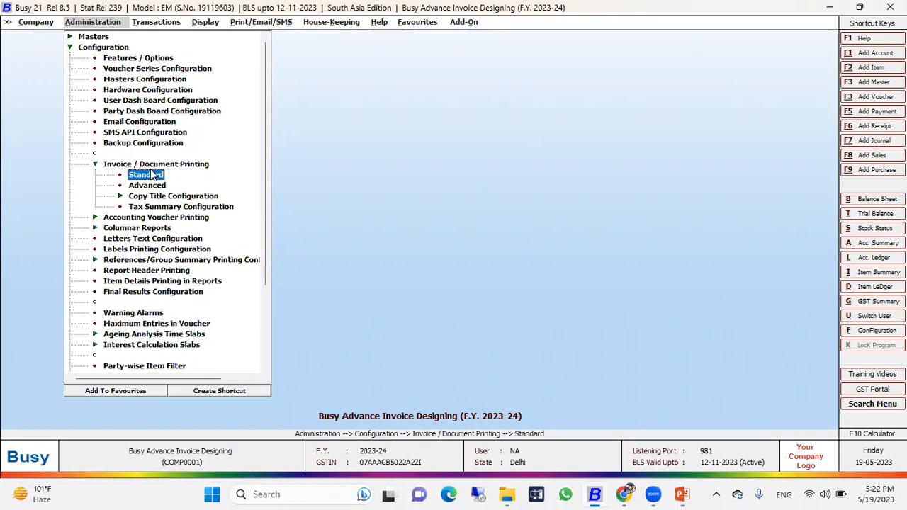
key(Down)
key(Return)
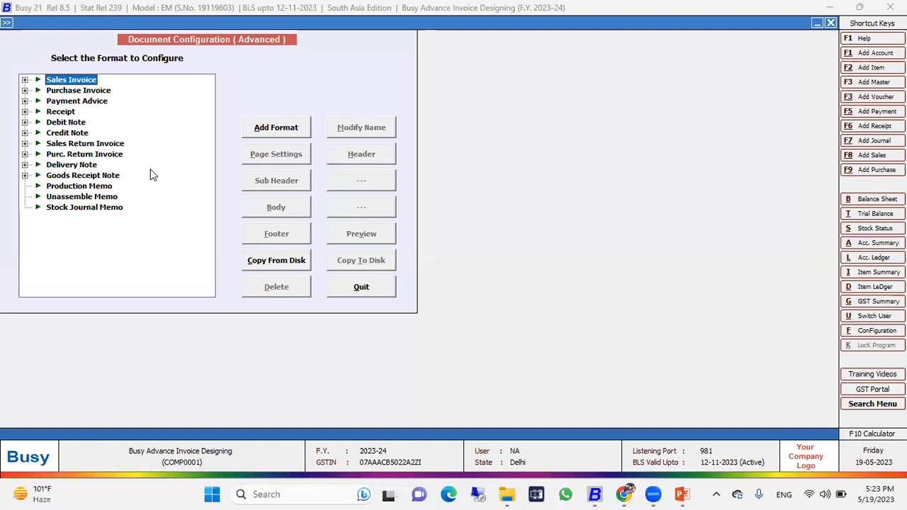
Expand the Sales Invoice document type and look through its predefined formats, from A5 (Half Page) to SMS
key(Right)
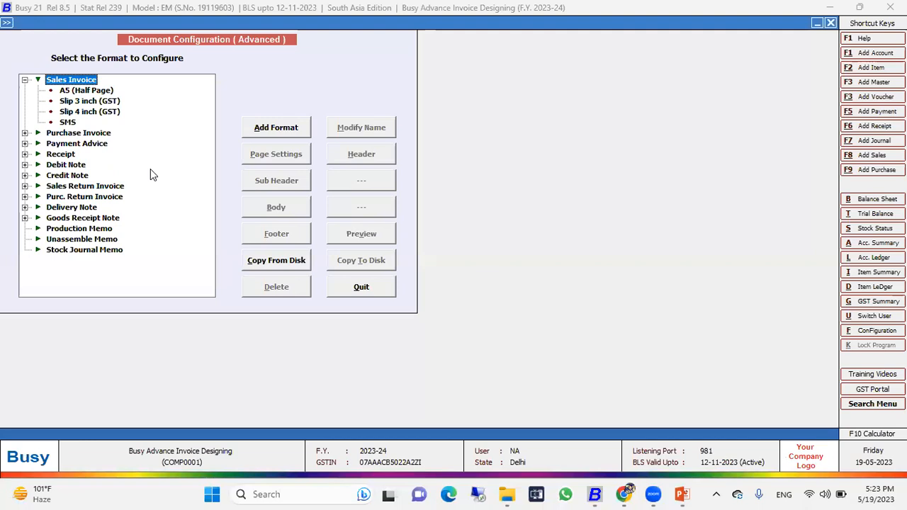
key(Down)
key(Down)
key(Down)
key(Down)
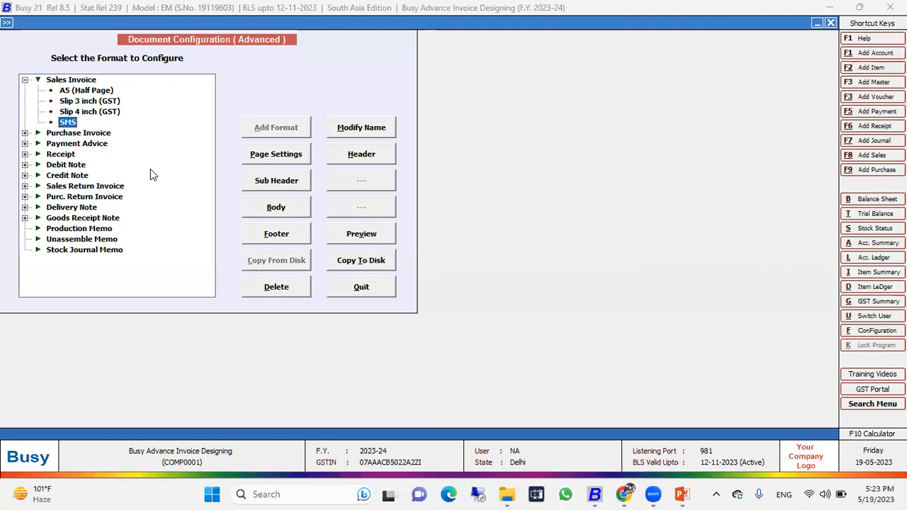
key(Up)
key(Up)
key(Up)
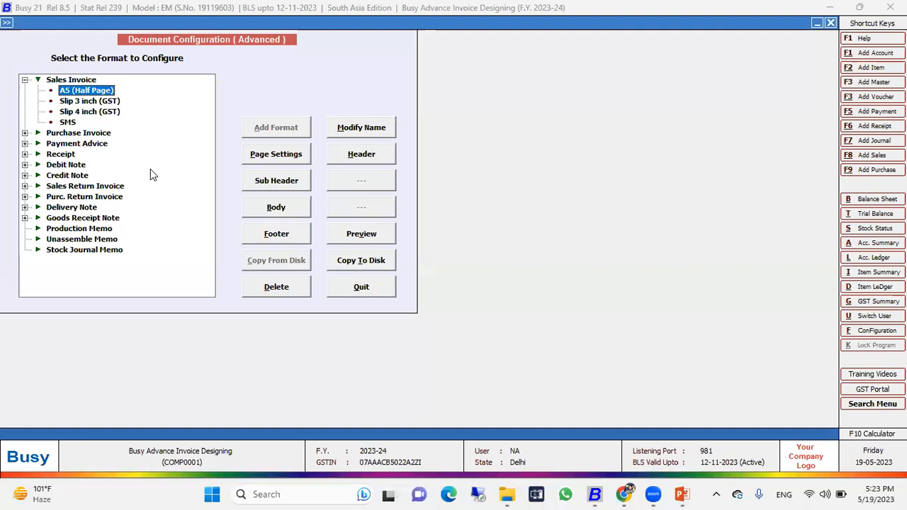
key(Down)
key(Down)
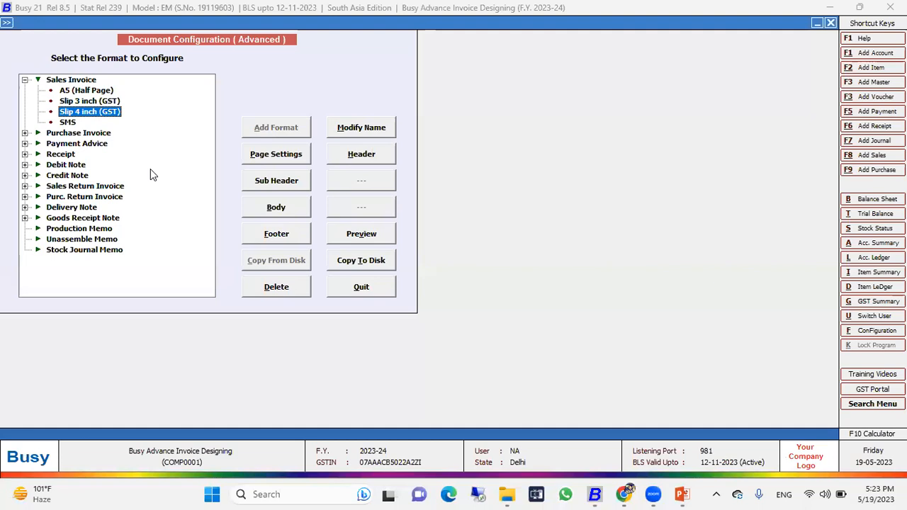
key(Down)
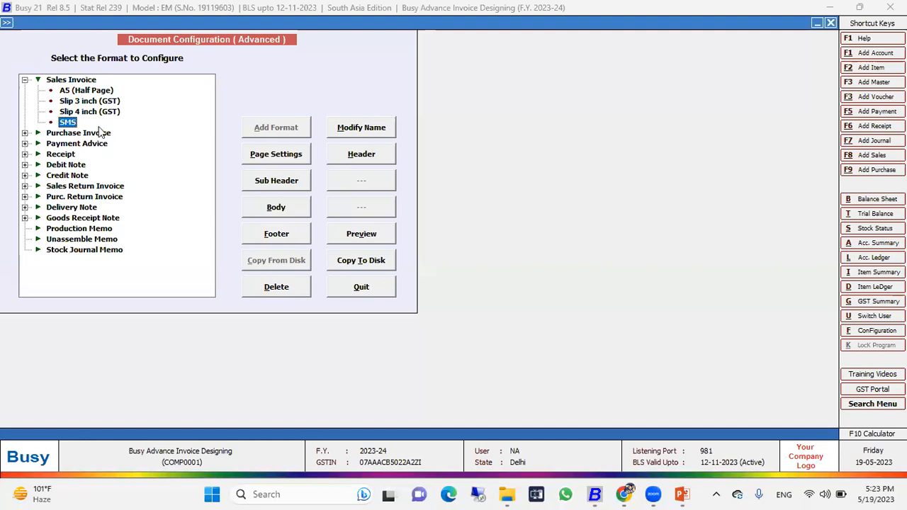
Preview the A5 (Half Page) sales invoice format enlarged to 130%, and close the preview
click(83, 92)
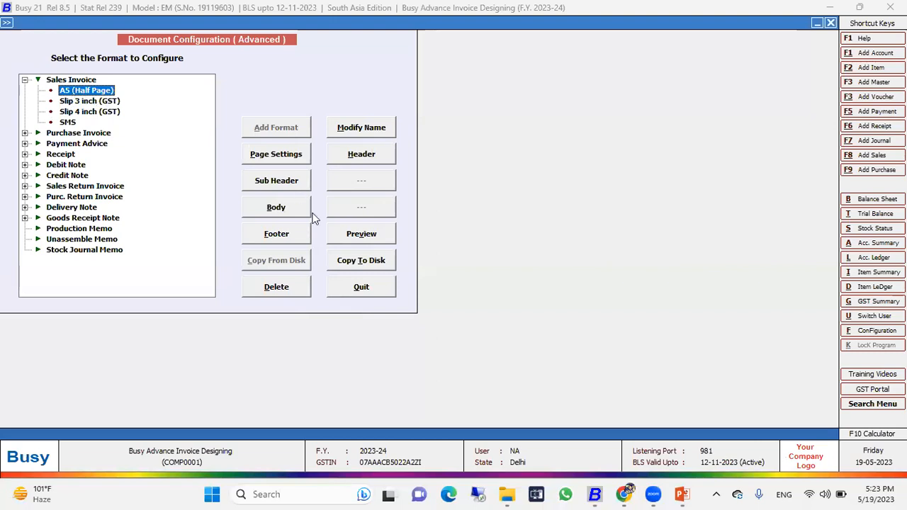
click(368, 236)
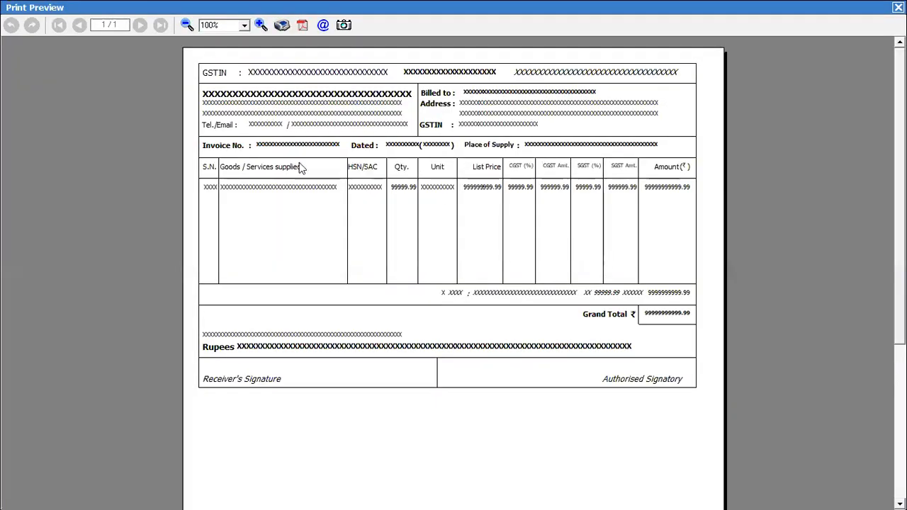
click(262, 25)
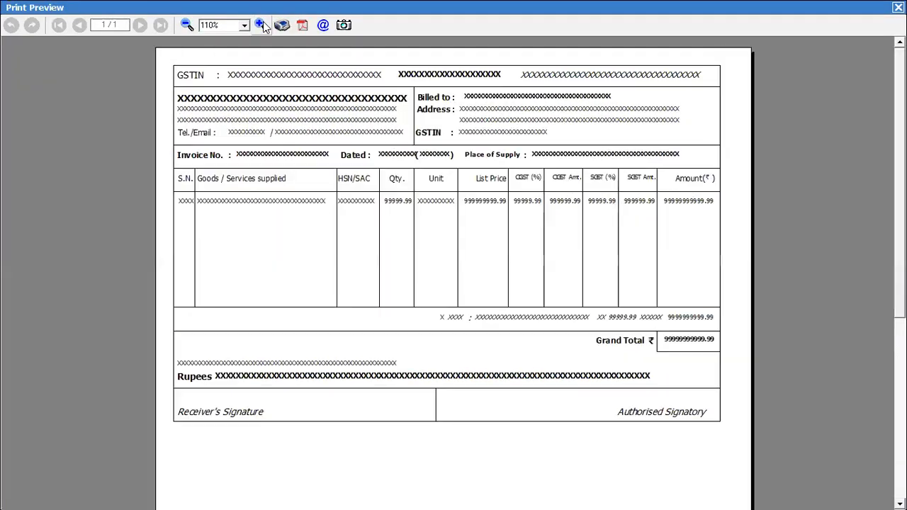
click(262, 25)
click(262, 24)
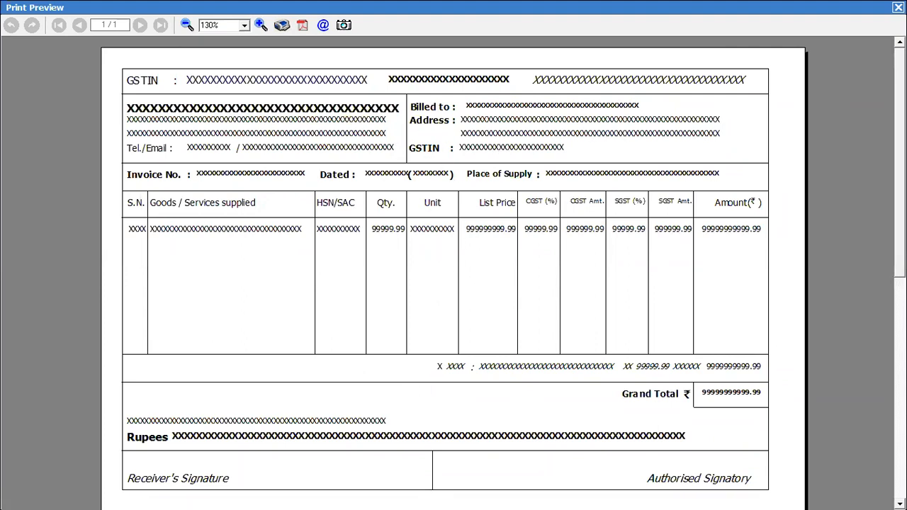
key(Escape)
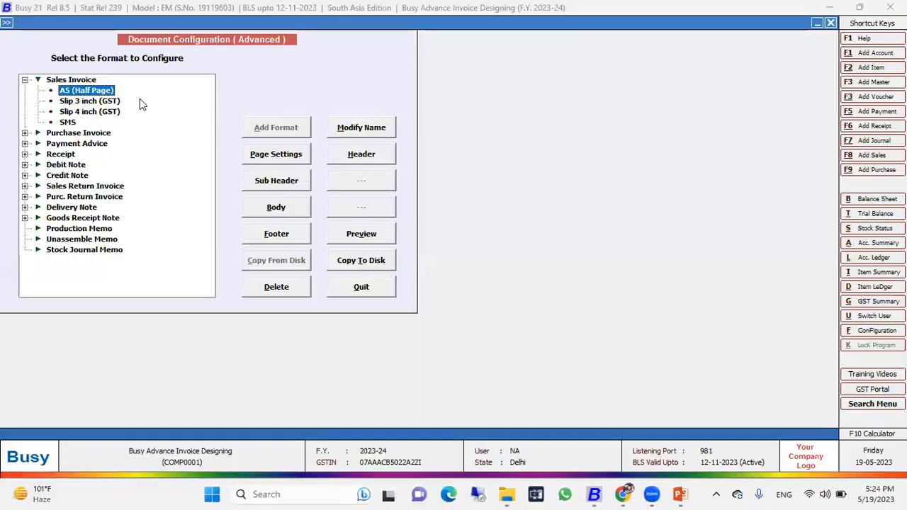
Preview the Slip 3 inch (GST) and Slip 4 inch (GST) sales invoice formats one after the other
click(101, 104)
click(348, 241)
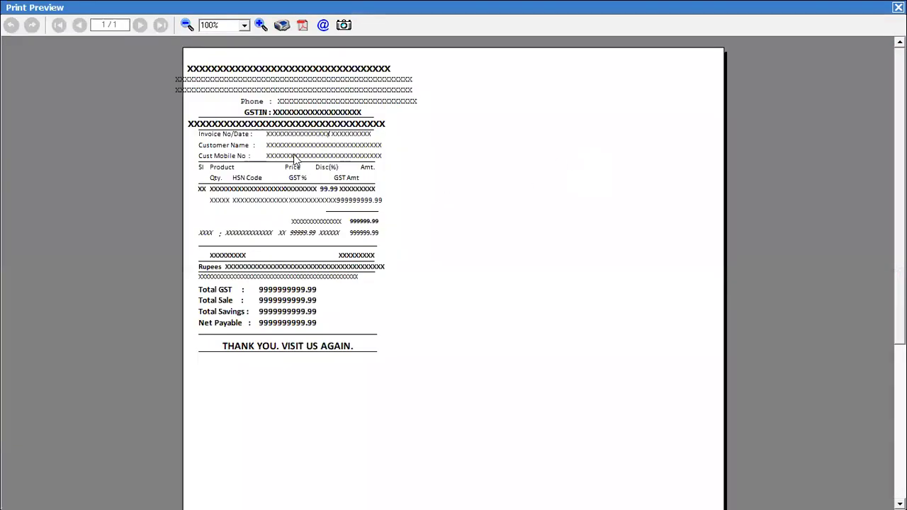
click(260, 24)
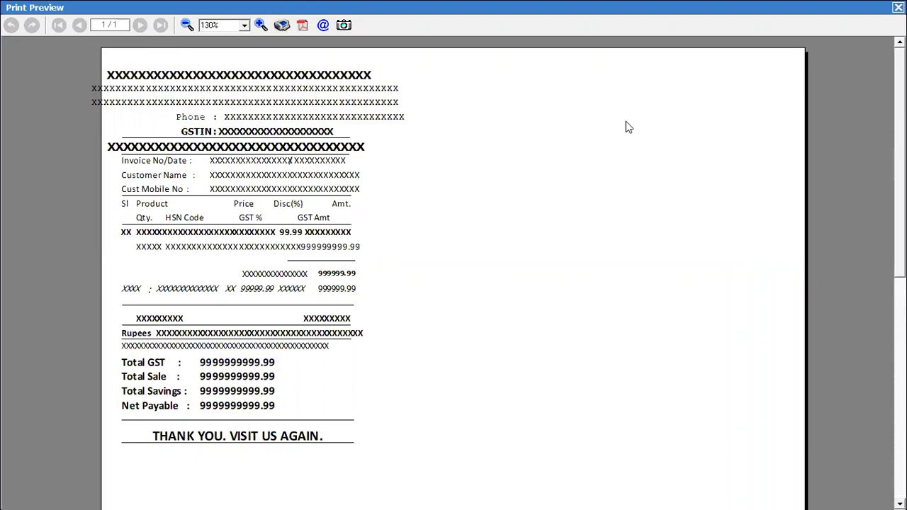
key(Escape)
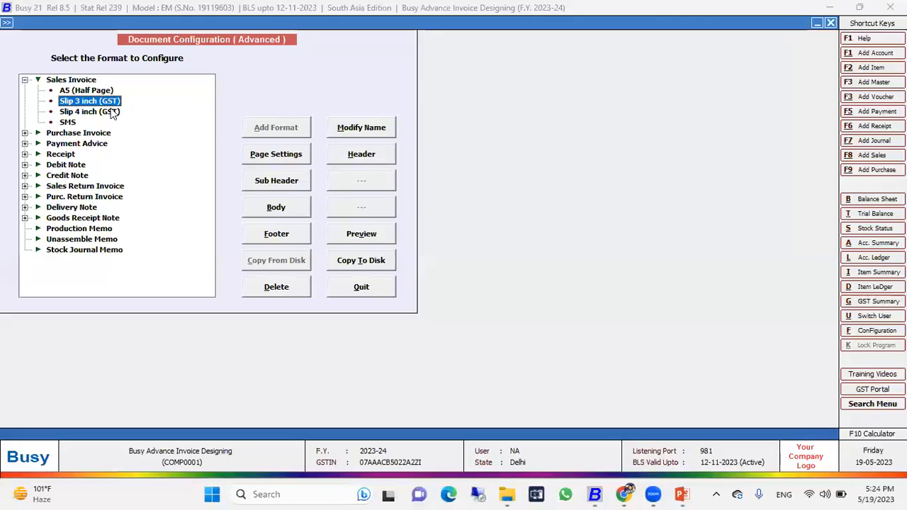
click(362, 235)
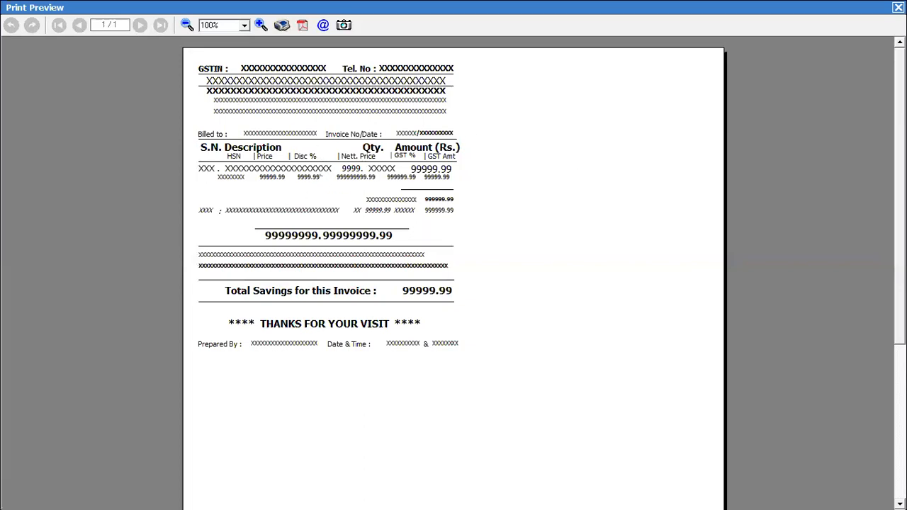
click(898, 7)
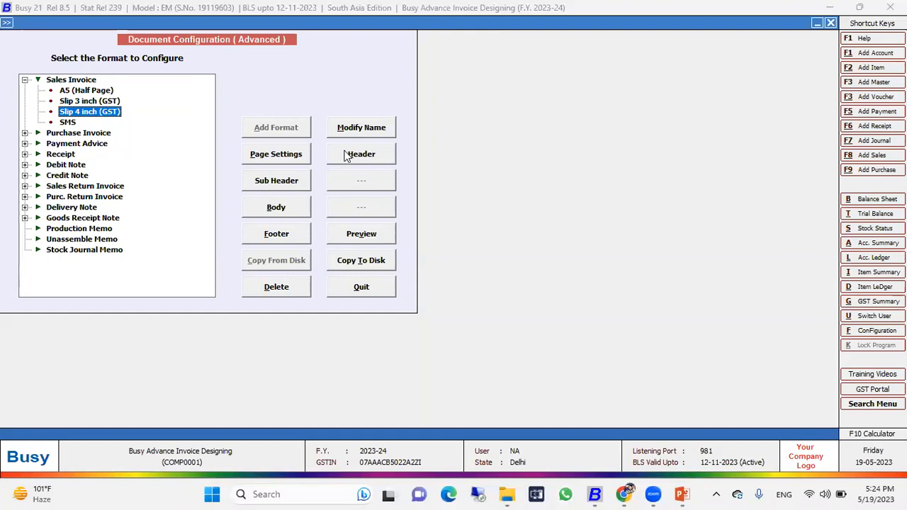
Select the Sales Invoice document type and view the folder selection for copying a format from disk, without choosing a folder
click(70, 80)
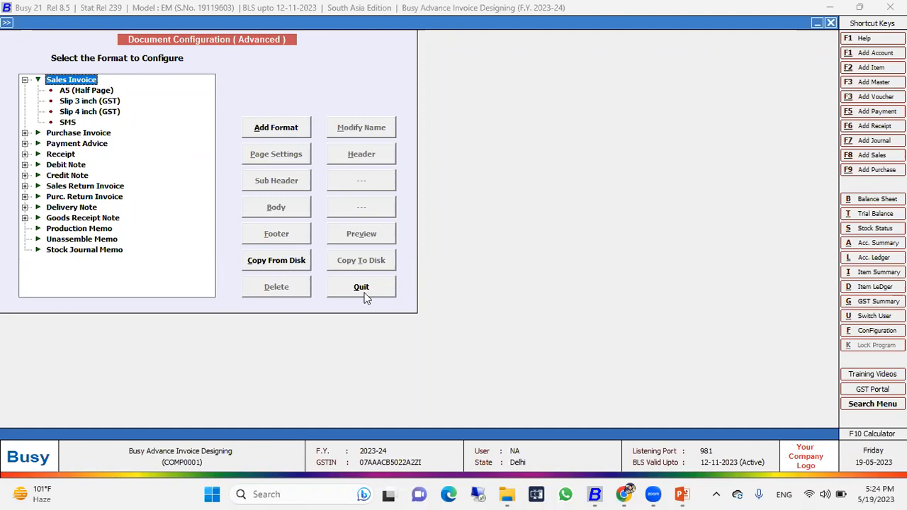
click(266, 262)
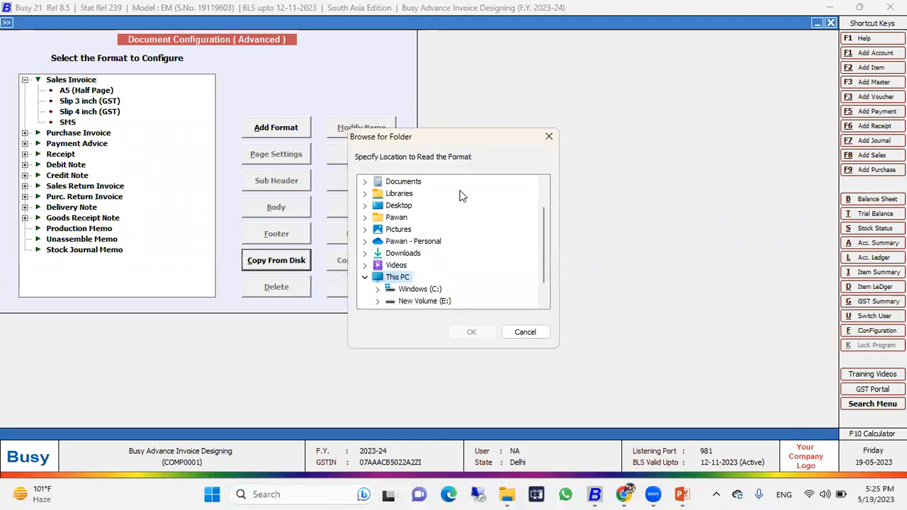
click(538, 140)
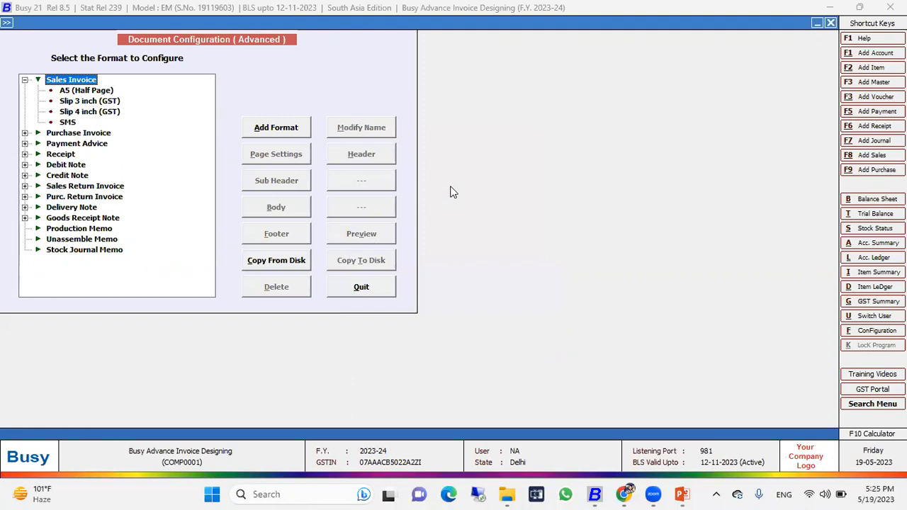
click(273, 262)
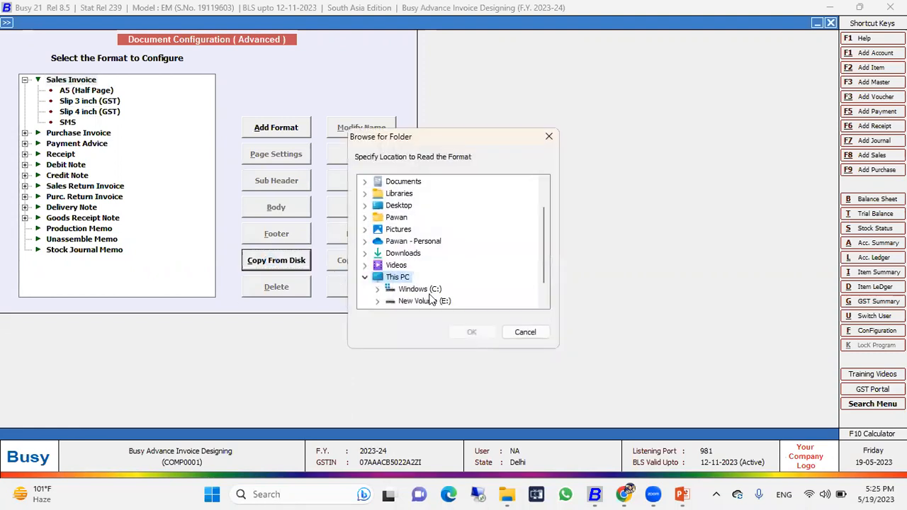
click(549, 136)
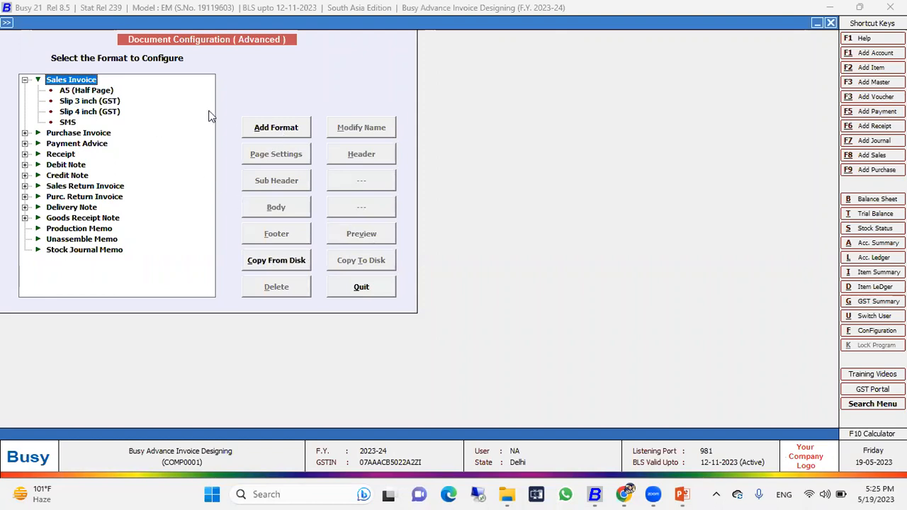
Add a new Sales Invoice format named "01 Invoice" and save it
click(268, 132)
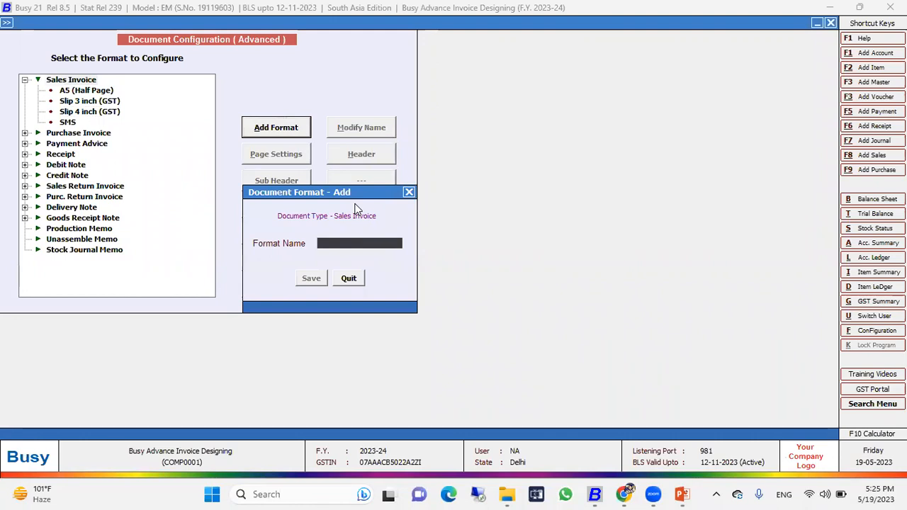
text(01 Invoice)
key(Return)
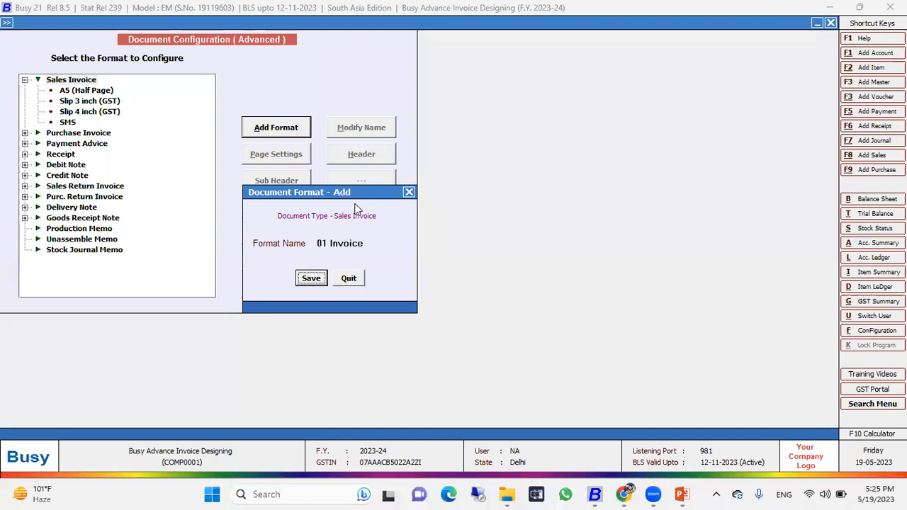
key(Return)
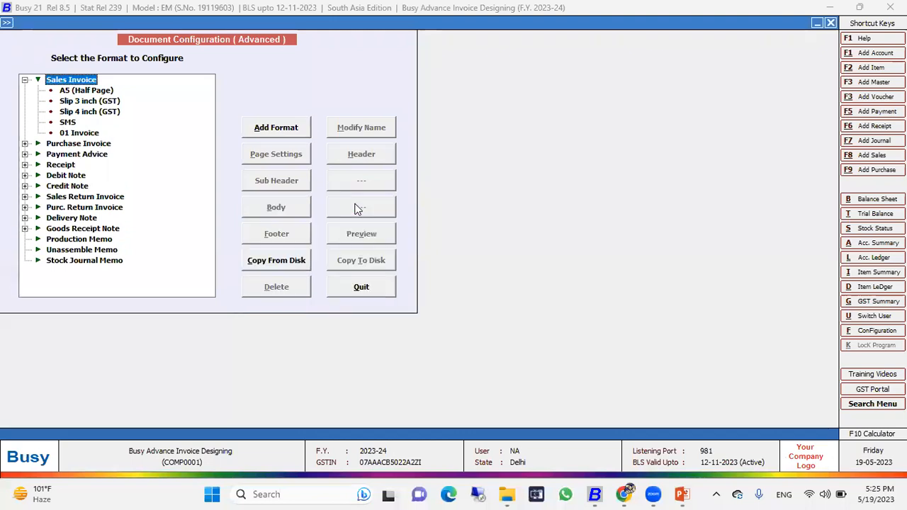
Select the 01 Invoice format under Sales Invoice, preview its layout and close the preview
key(Return)
key(Right)
key(Down)
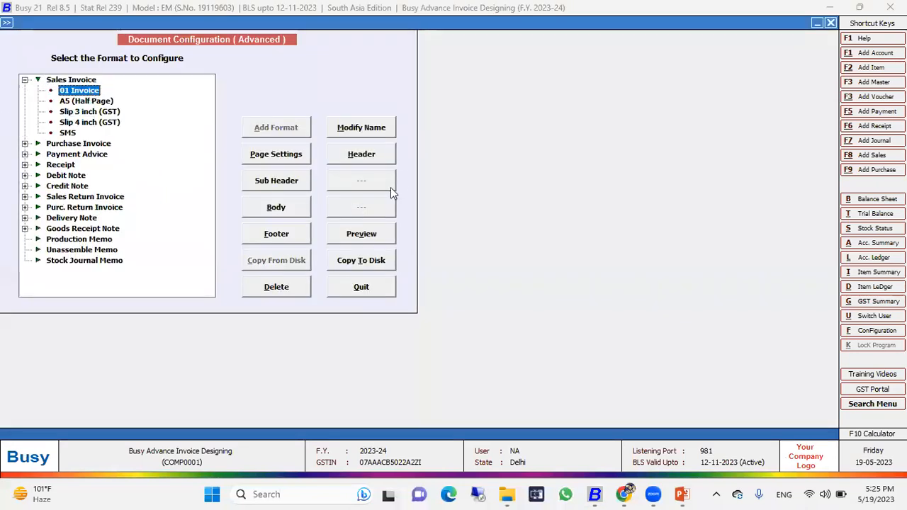
click(365, 234)
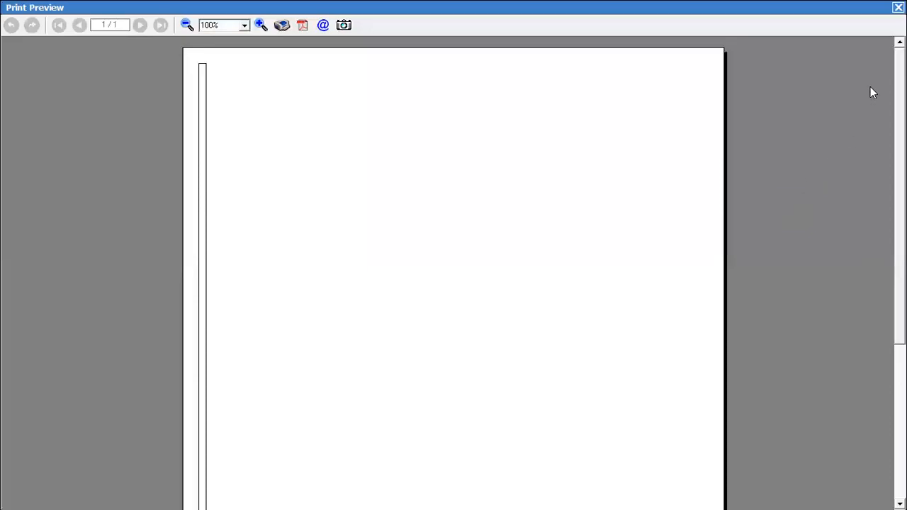
click(898, 7)
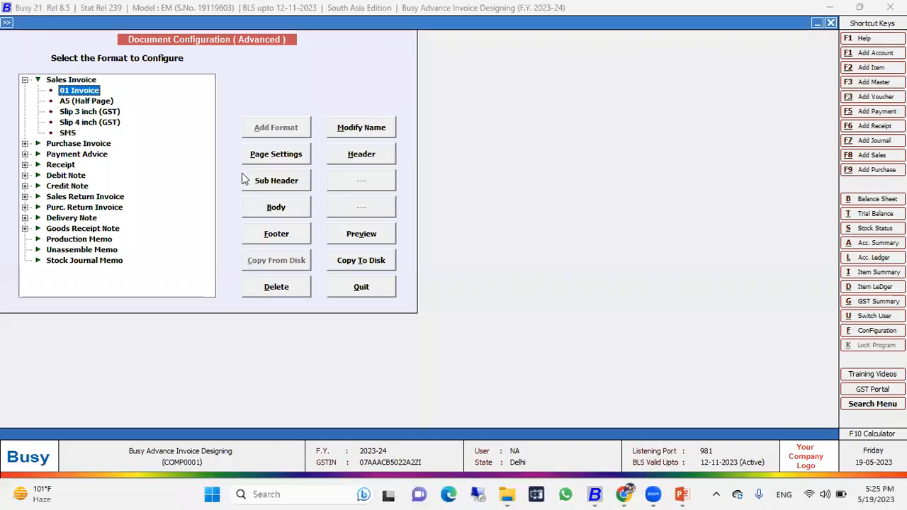
View the name editing dialog for the 01 Invoice format under Sales Invoice, then close it without renaming
click(84, 80)
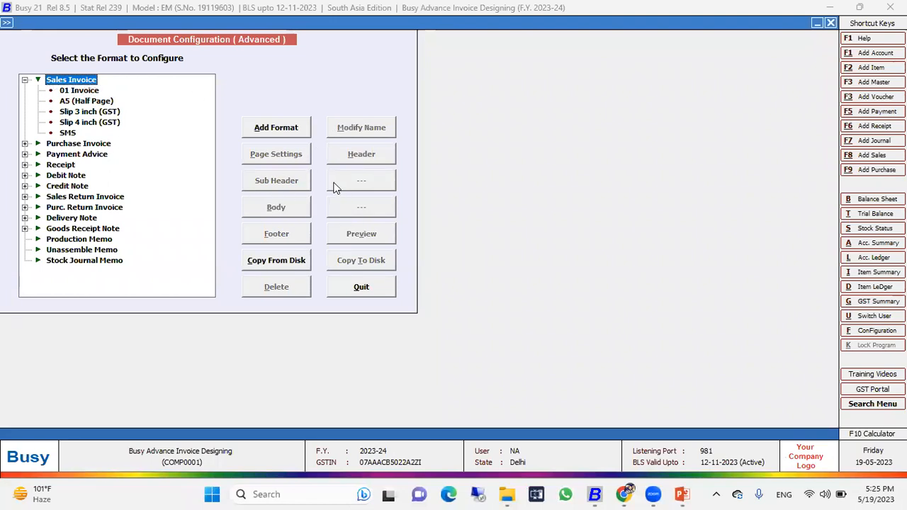
click(85, 91)
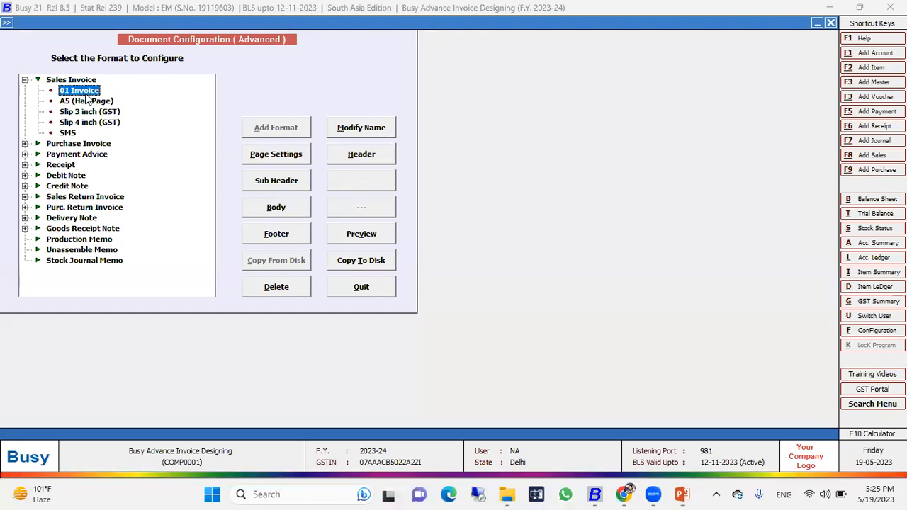
click(353, 126)
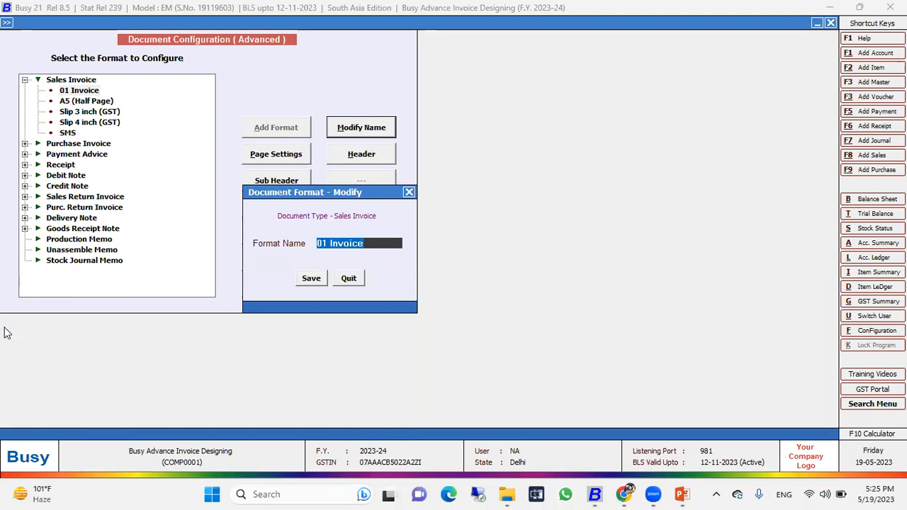
click(409, 192)
Open the 01 Invoice page settings and review the header, body and footer line counts, documents per page, printing style and outer box options
click(285, 156)
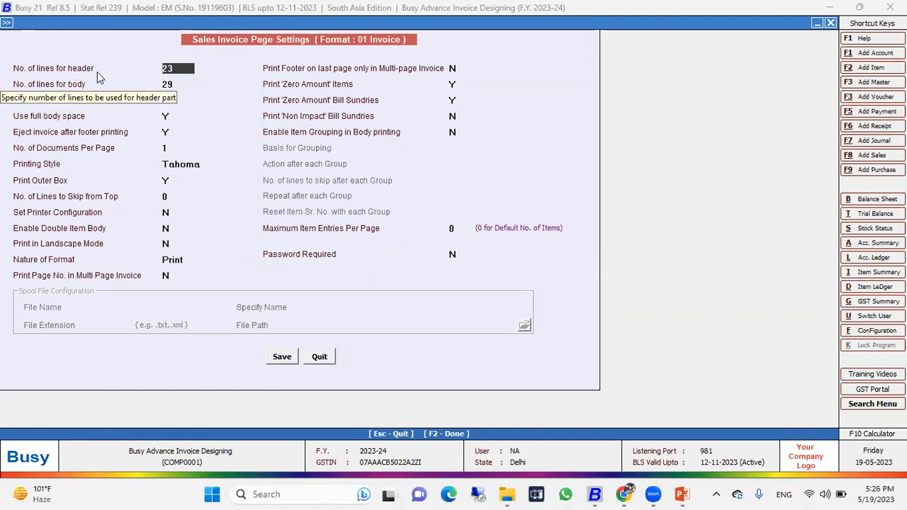
key(Return)
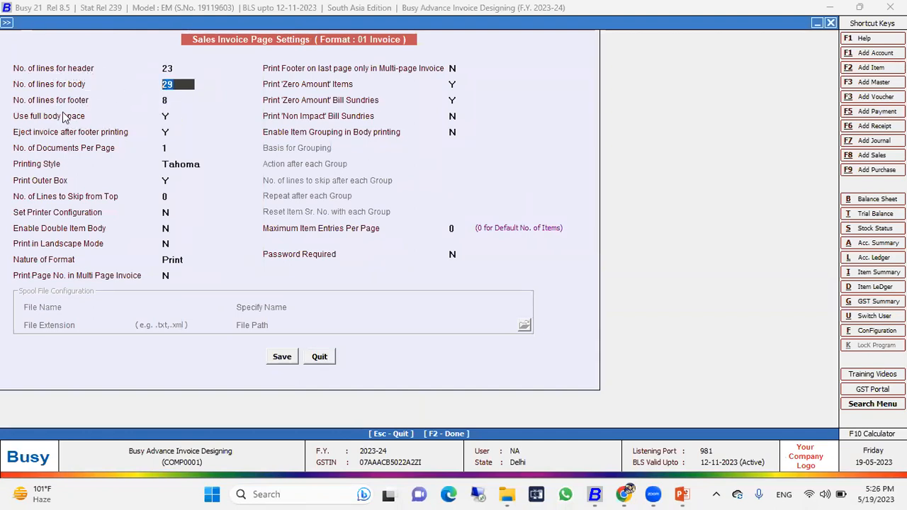
key(Return)
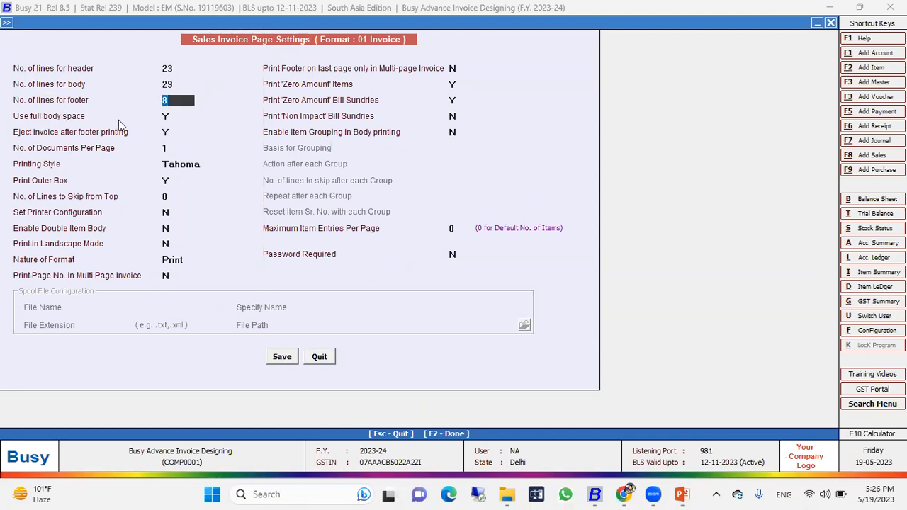
key(Return)
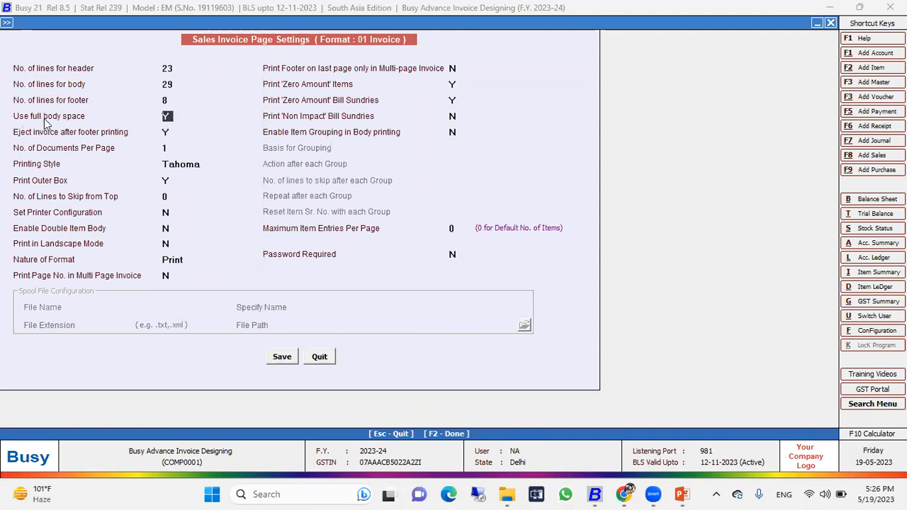
click(172, 85)
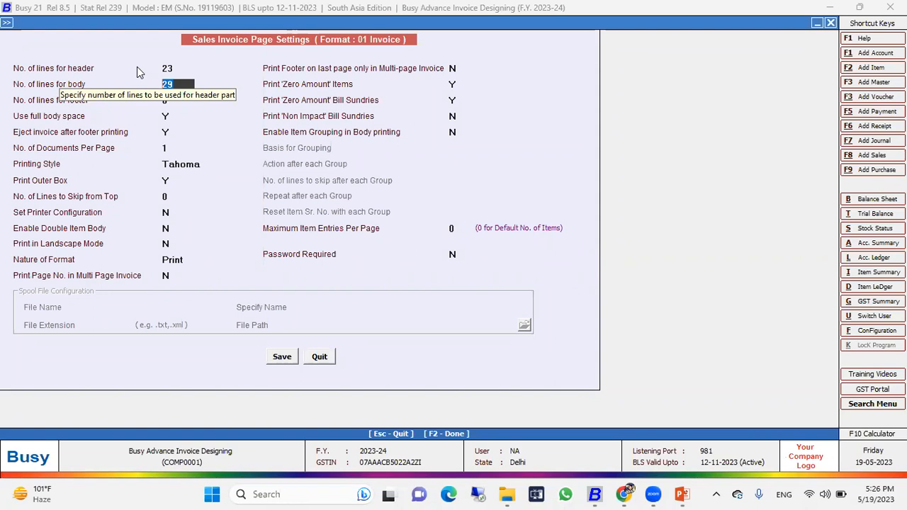
click(165, 116)
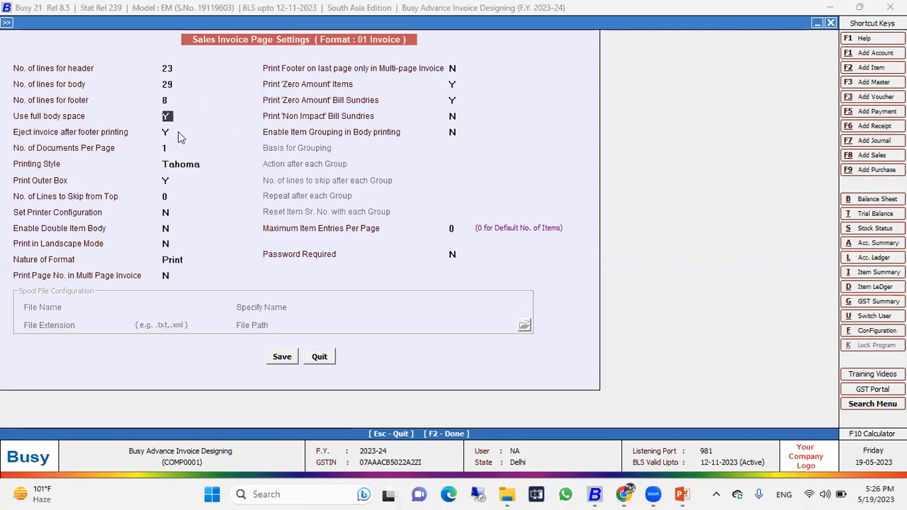
click(165, 132)
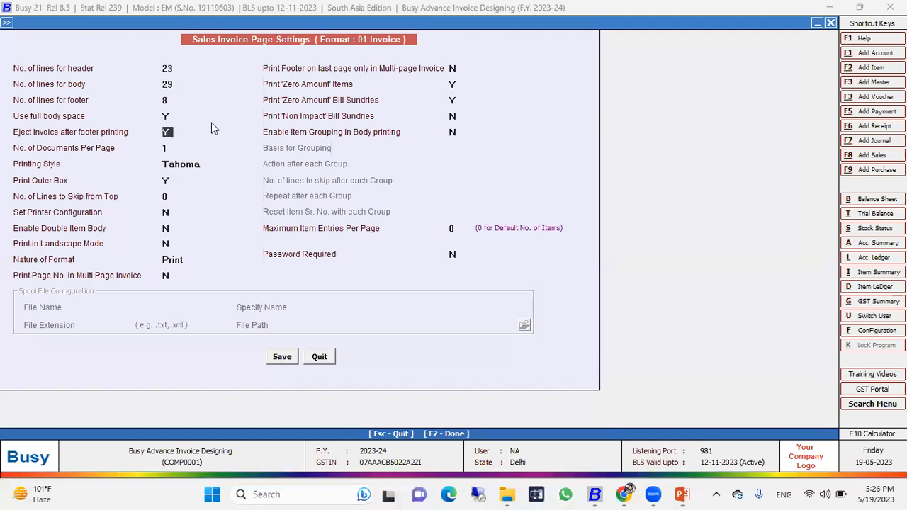
click(171, 147)
key(Return)
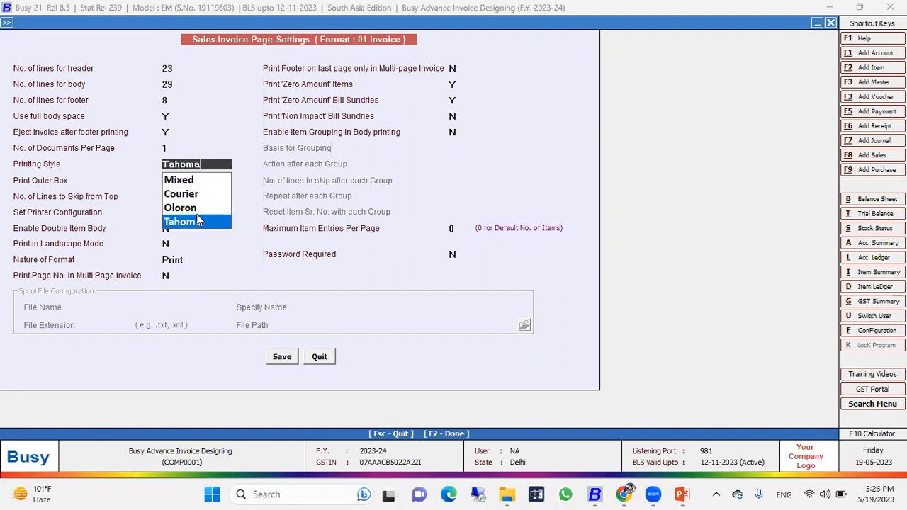
key(Return)
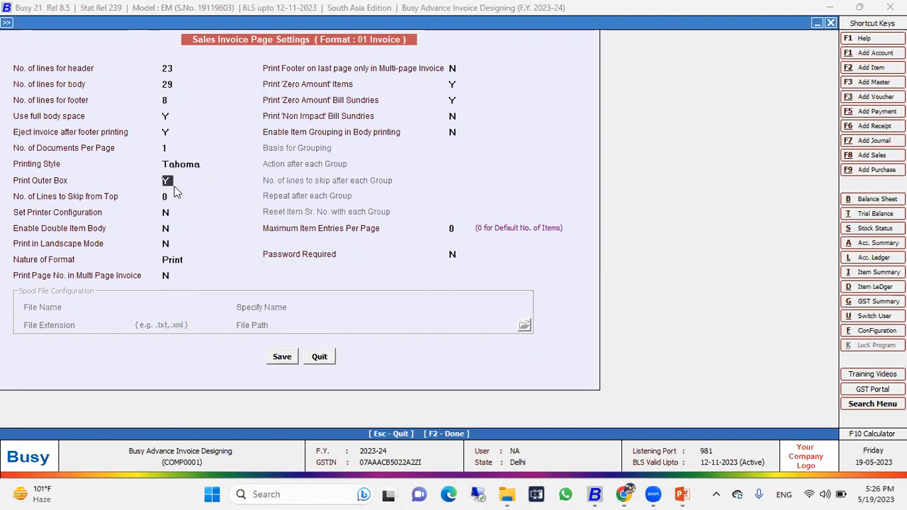
key(Return)
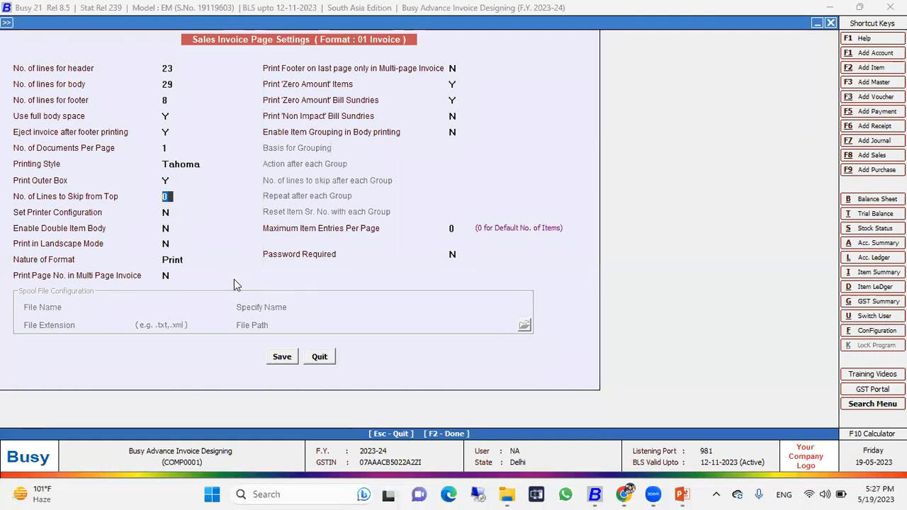
Enable the format's own printer configuration and save its hardware settings with Microsoft Print to PDF as the default printer
click(164, 212)
text(Y)
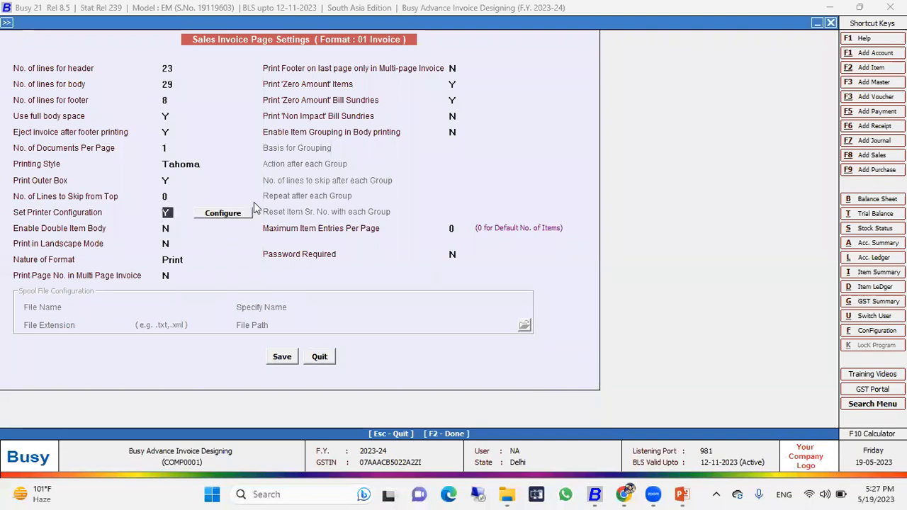
click(236, 213)
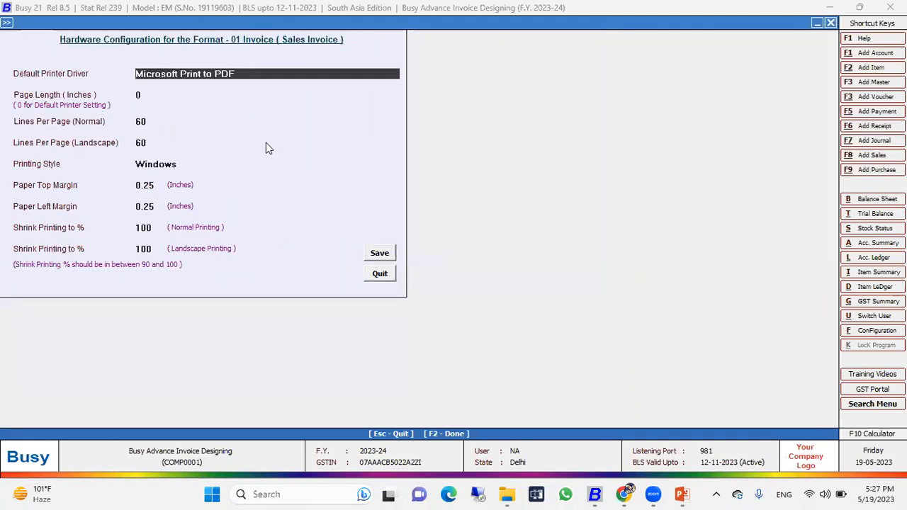
click(380, 253)
Review the double item body, landscape mode and Nature of Format options, keeping Print, and save the page settings
click(164, 228)
click(167, 244)
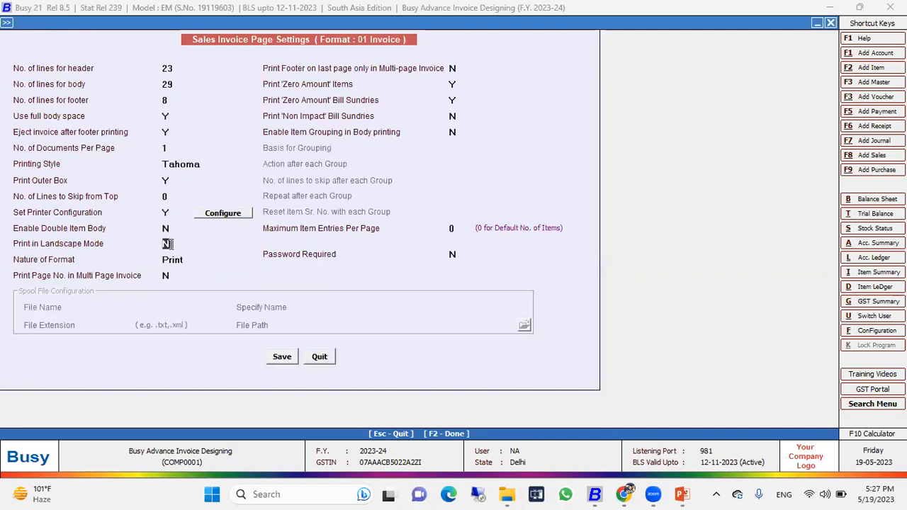
click(172, 260)
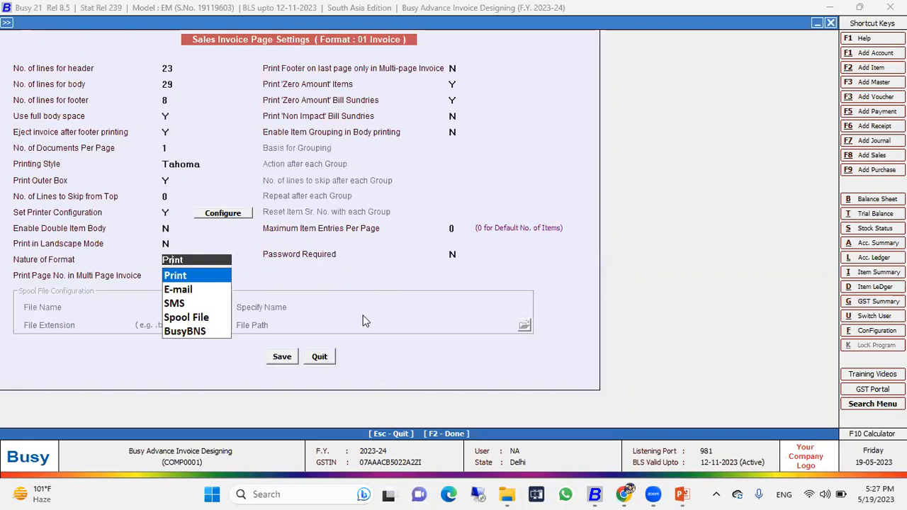
click(281, 357)
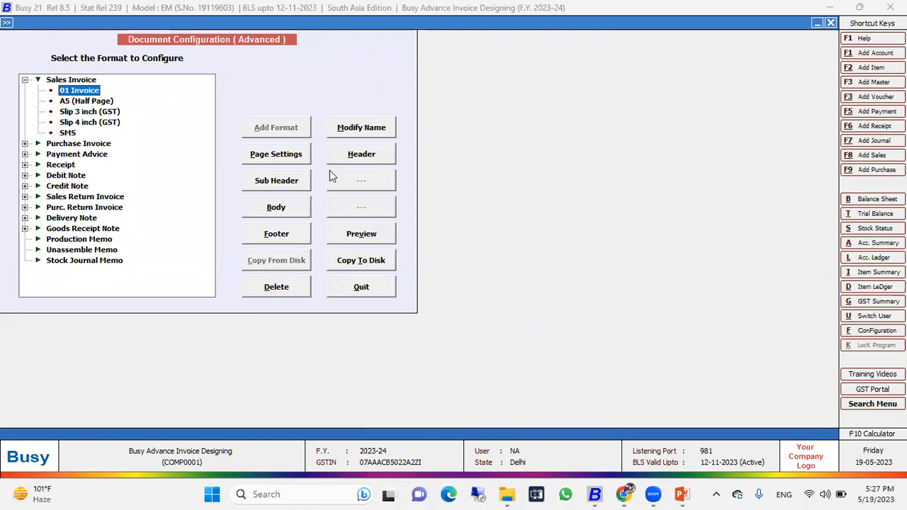
Open the 01 Invoice header editor, examine the available print style codes such as bold, underline and font sizes, and close the editor
click(369, 156)
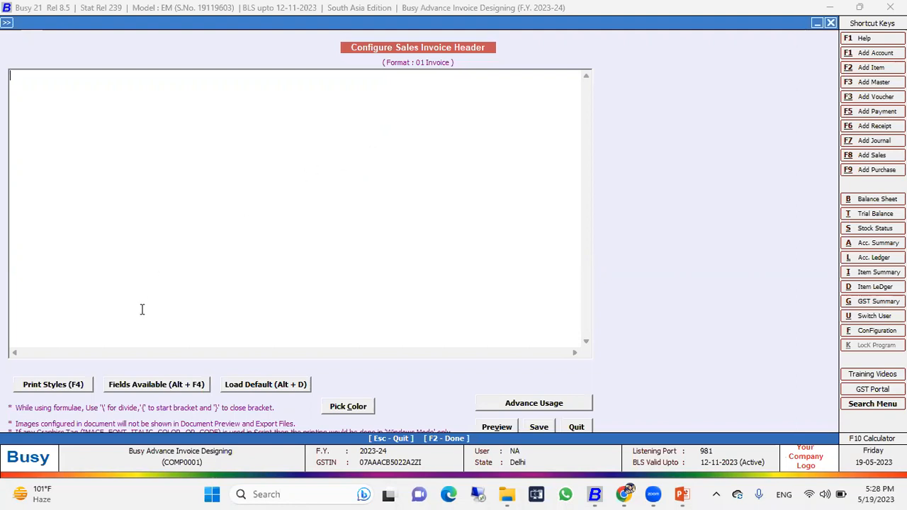
click(43, 386)
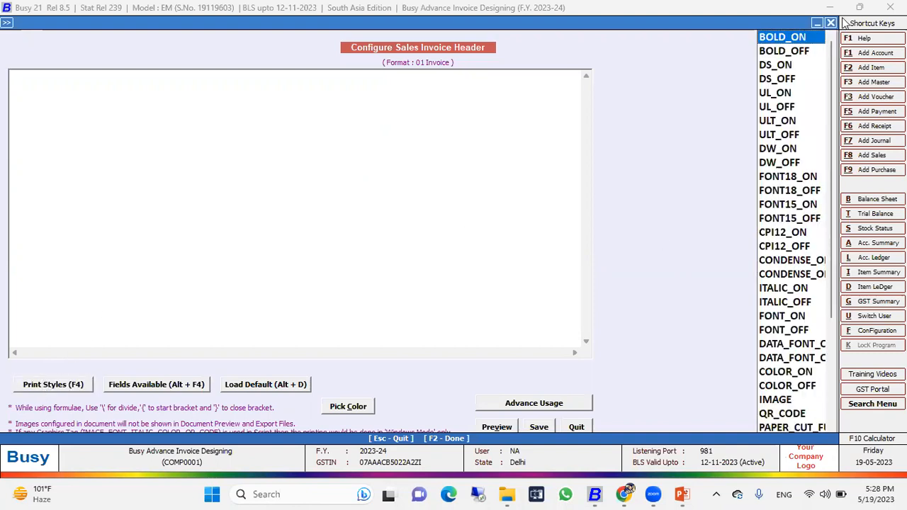
click(791, 54)
click(792, 39)
click(795, 52)
click(785, 65)
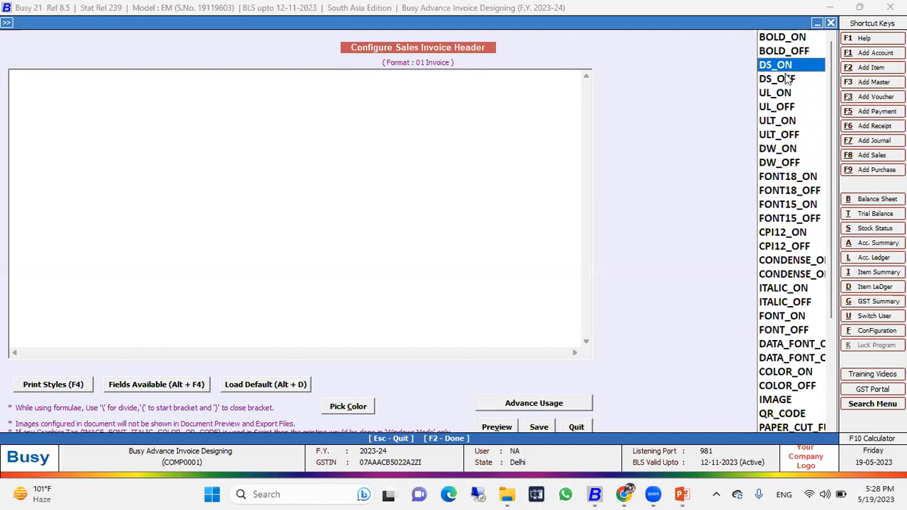
click(791, 94)
click(792, 108)
click(793, 122)
click(790, 149)
click(792, 122)
click(792, 94)
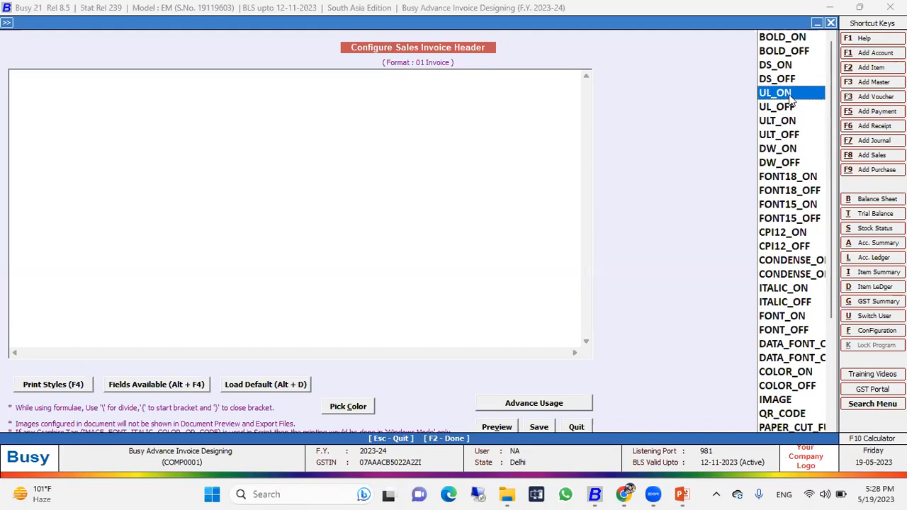
click(795, 108)
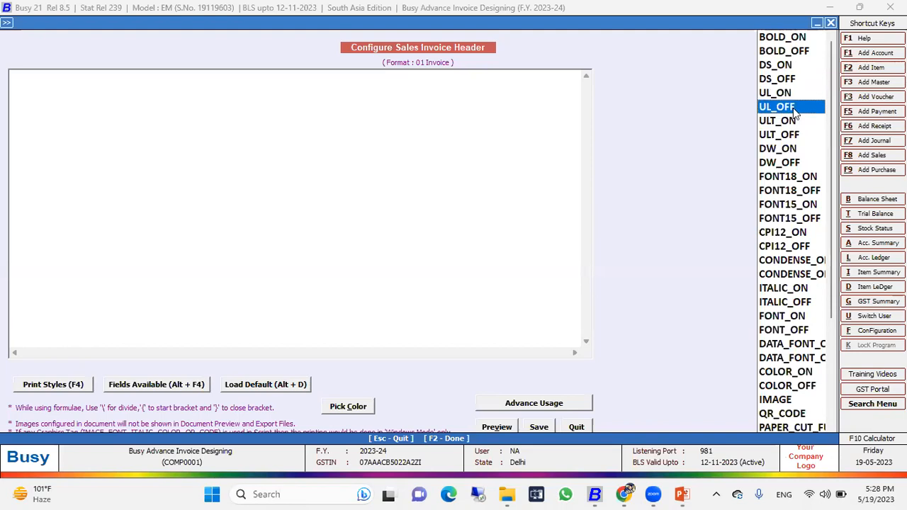
click(794, 93)
click(794, 107)
click(796, 97)
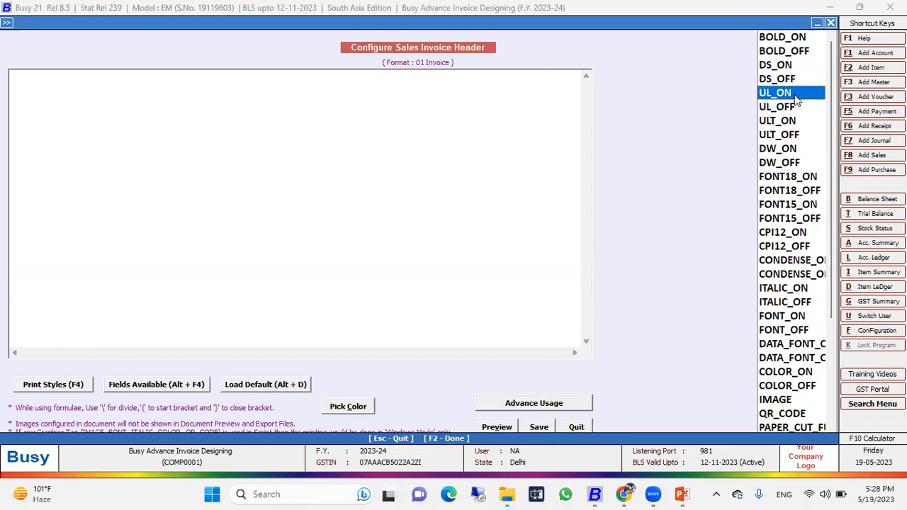
click(796, 108)
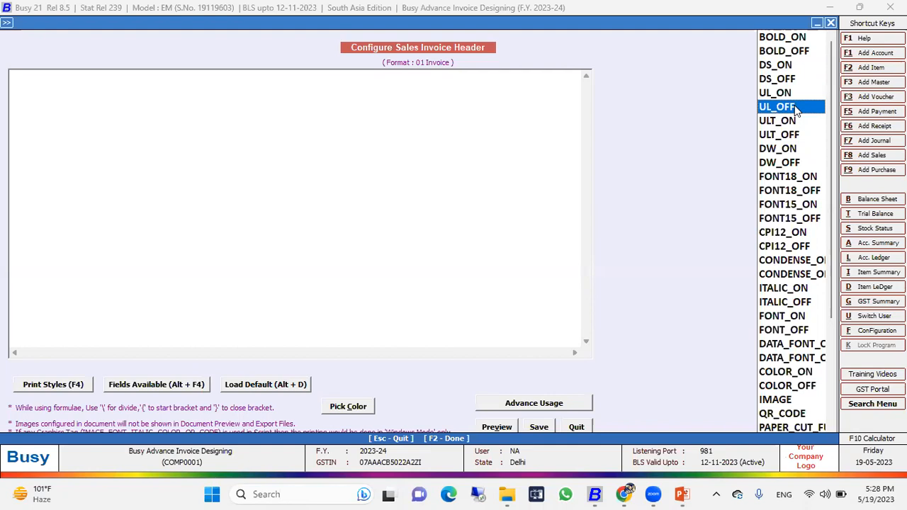
click(798, 96)
click(799, 106)
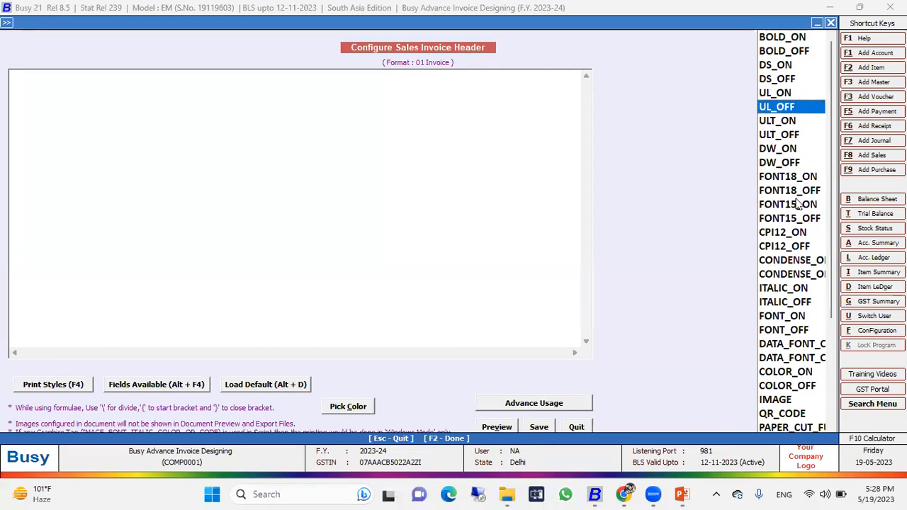
scroll(798, 204, down, 4)
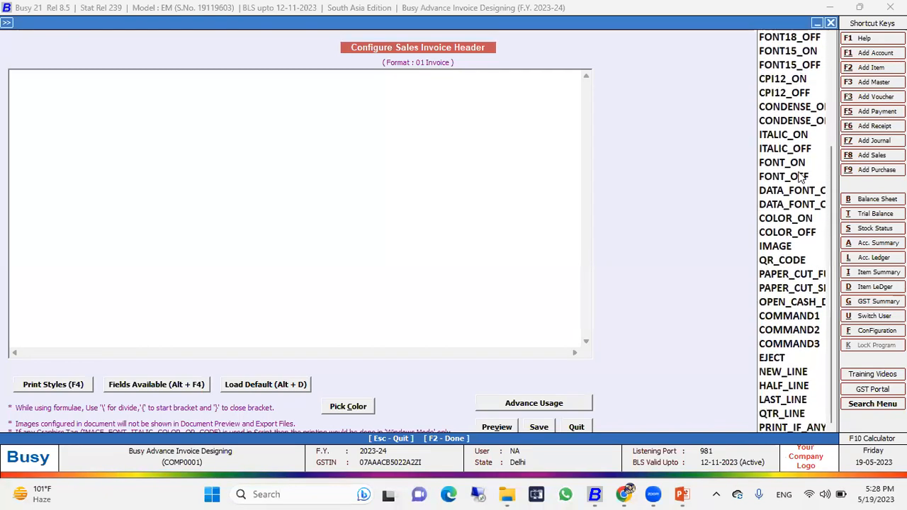
click(831, 23)
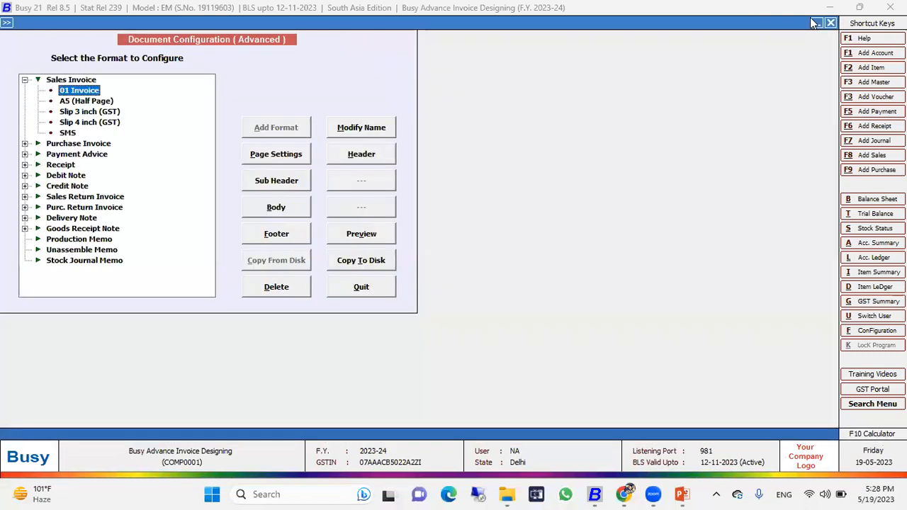
Switch to the PowerPoint slide show, reveal the character limits on the Font & Characters (A4 Page) slide, and return to Busy
click(812, 19)
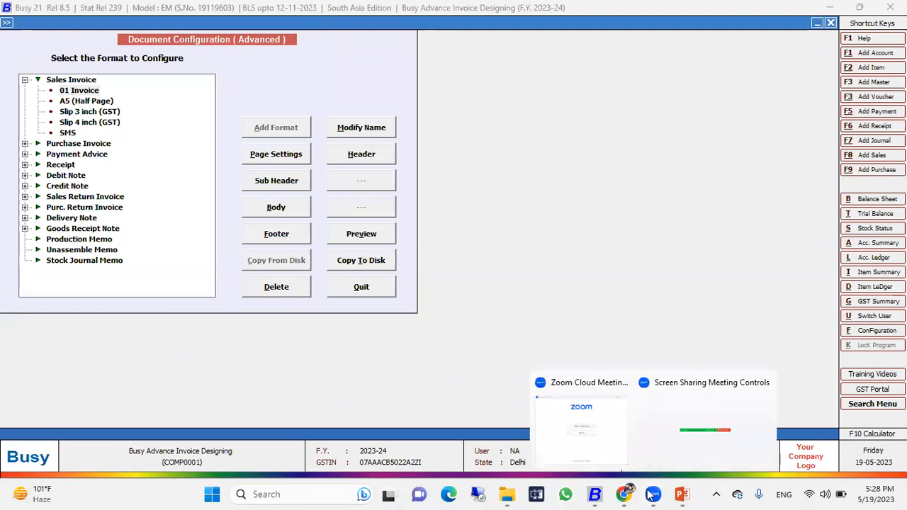
mouse_move(682, 494)
click(750, 429)
click(574, 206)
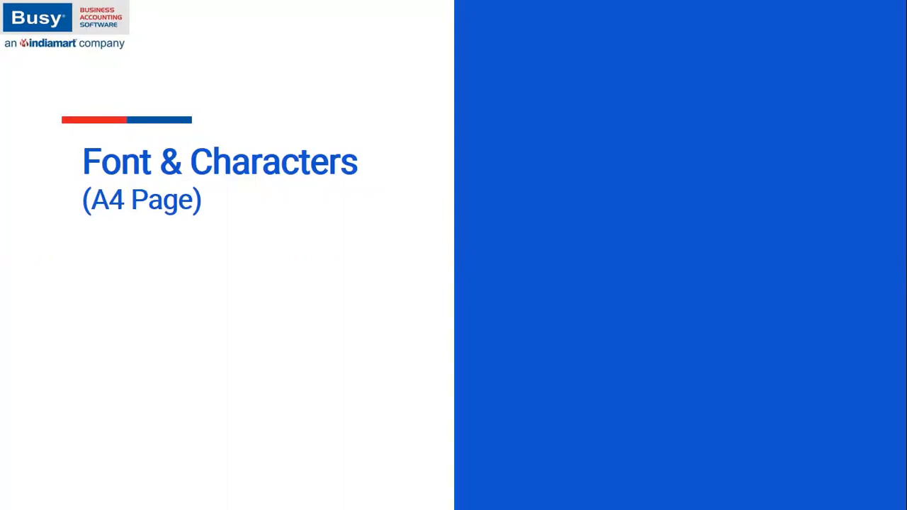
key(Right)
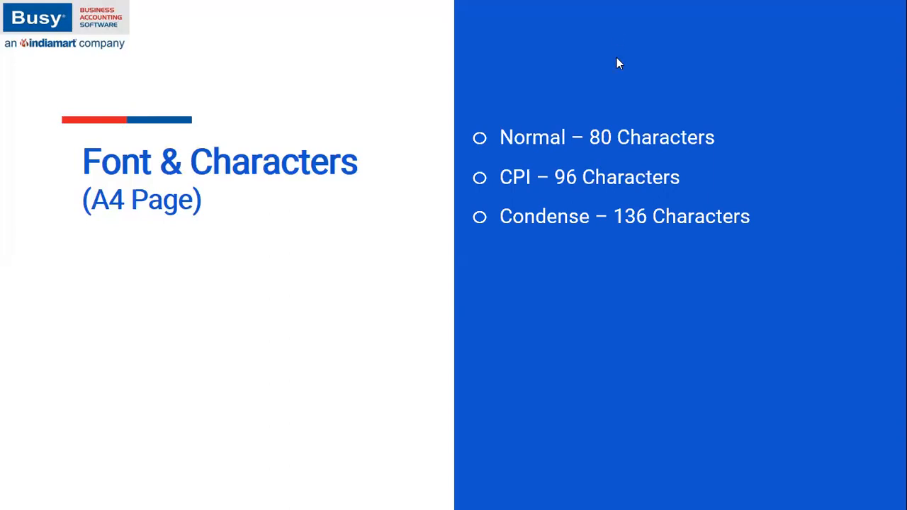
key(alt+Tab)
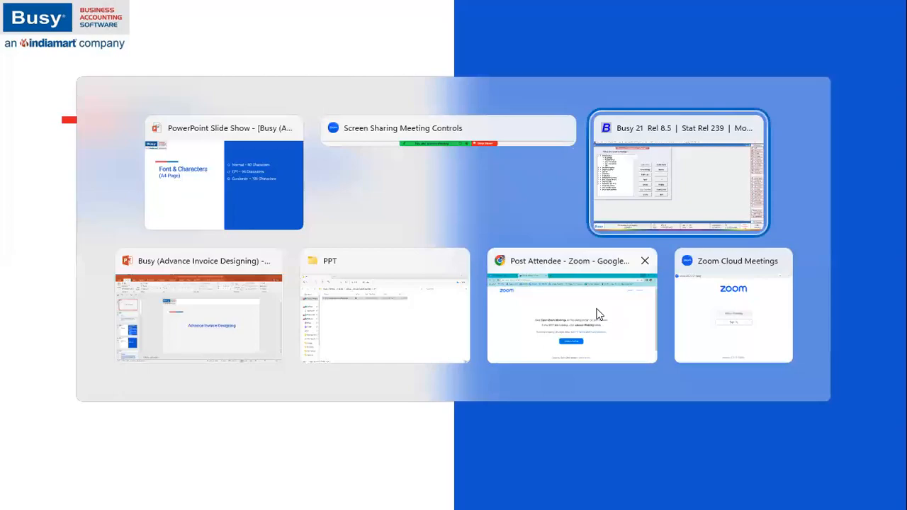
click(378, 160)
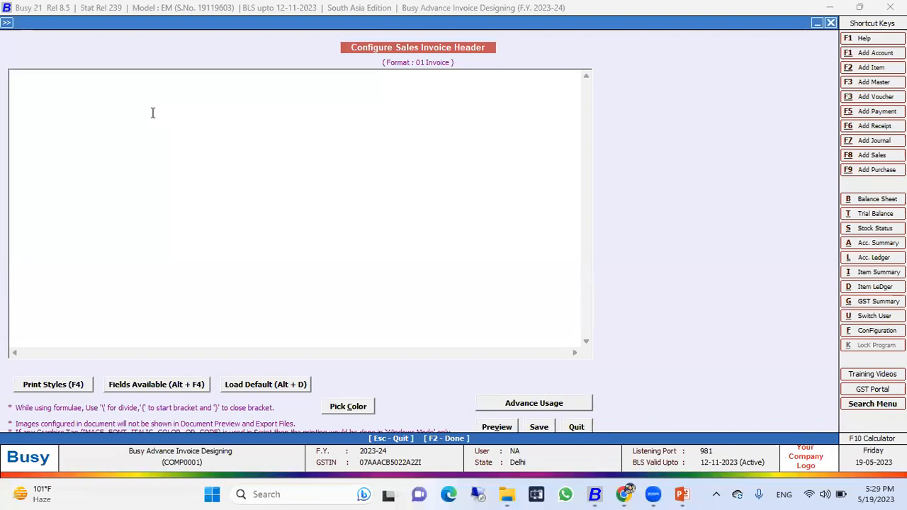
click(153, 113)
text(1)
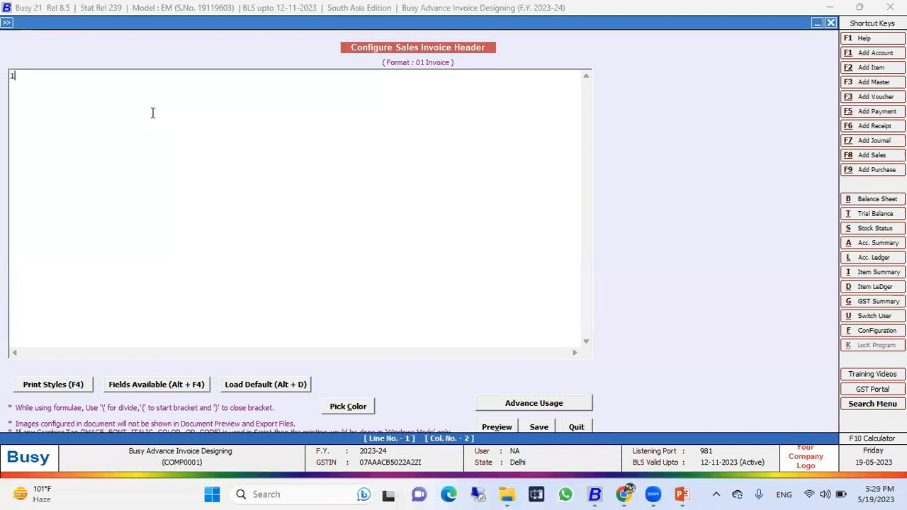
text(234567890)
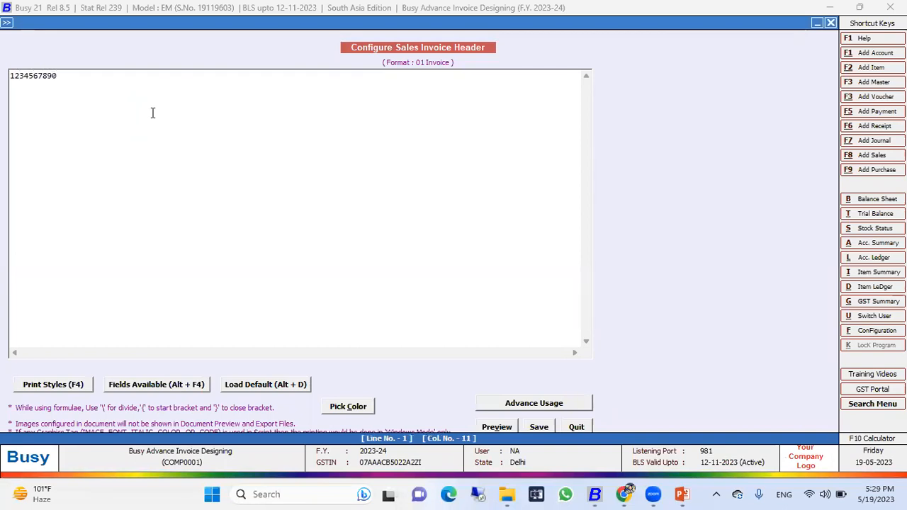
drag(79, 81, 7, 83)
key(ctrl+c)
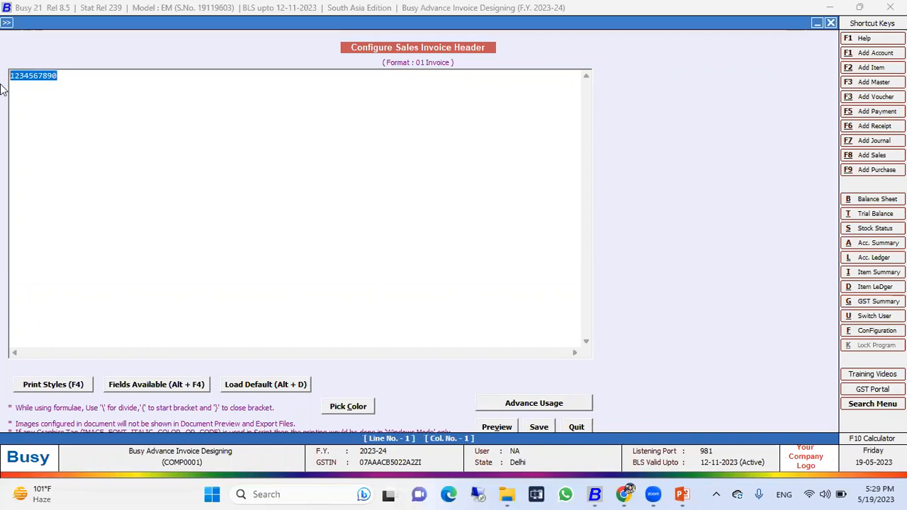
click(72, 78)
key(ctrl+v)
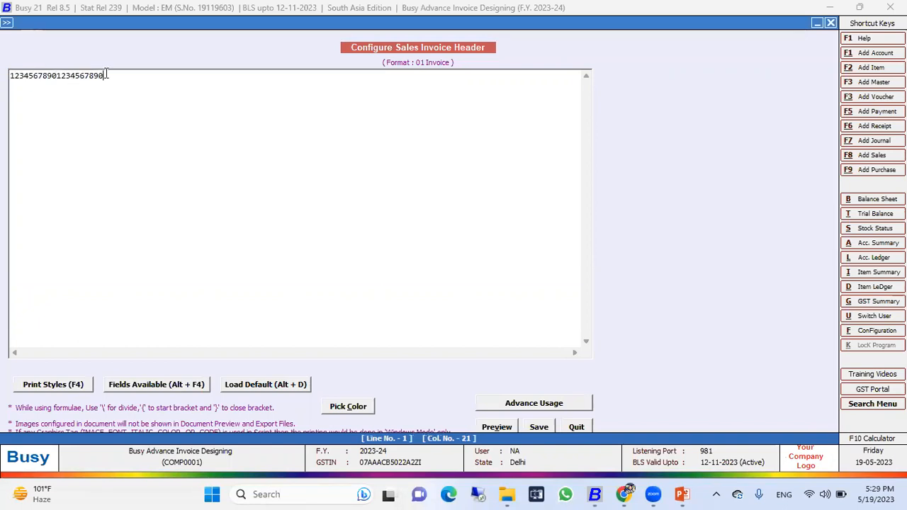
key(ctrl+v)
key(ctrl+v)
key(ctrl+v)
key(ctrl+v)
key(ctrl+v)
key(ctrl+v)
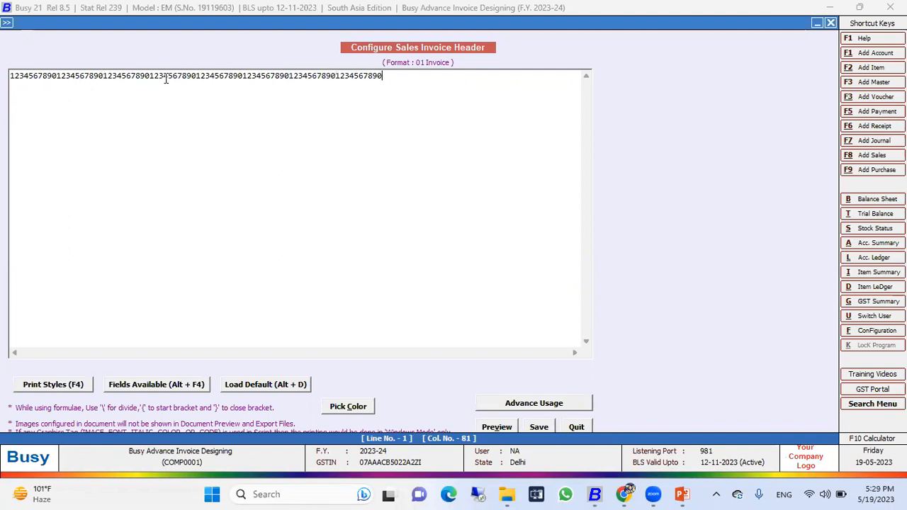
key(ctrl+v)
click(505, 428)
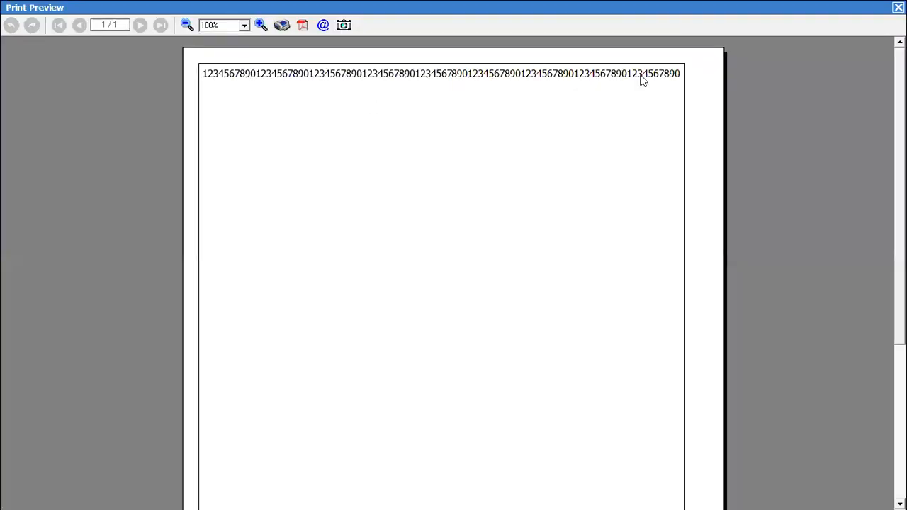
key(Escape)
Leave a blank line below the first ruler and insert the CPI12_ON print style tag on line 3
click(471, 80)
key(Return)
key(Return)
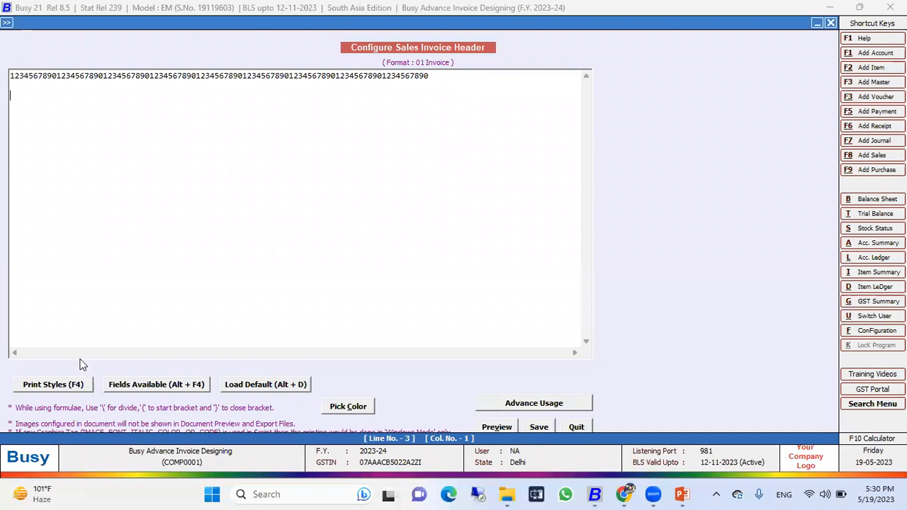
click(40, 387)
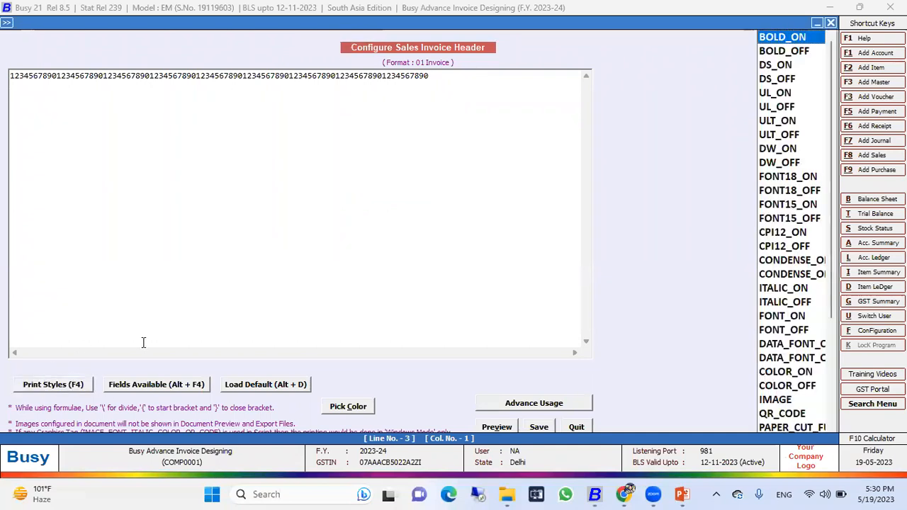
key(Escape)
click(539, 276)
key(F4)
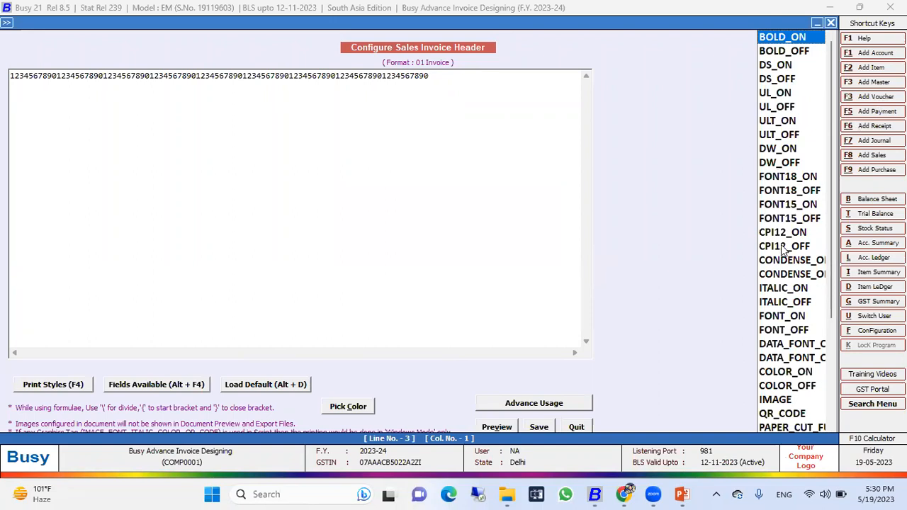
click(813, 234)
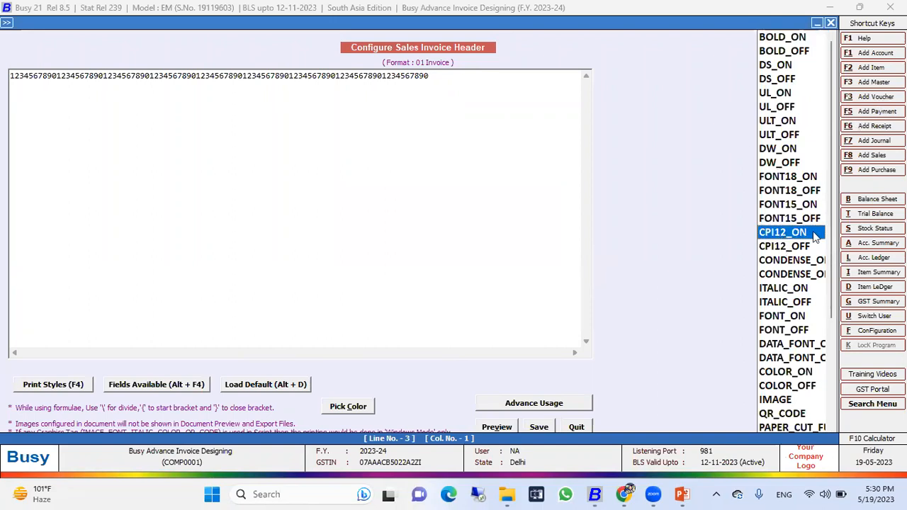
key(Down)
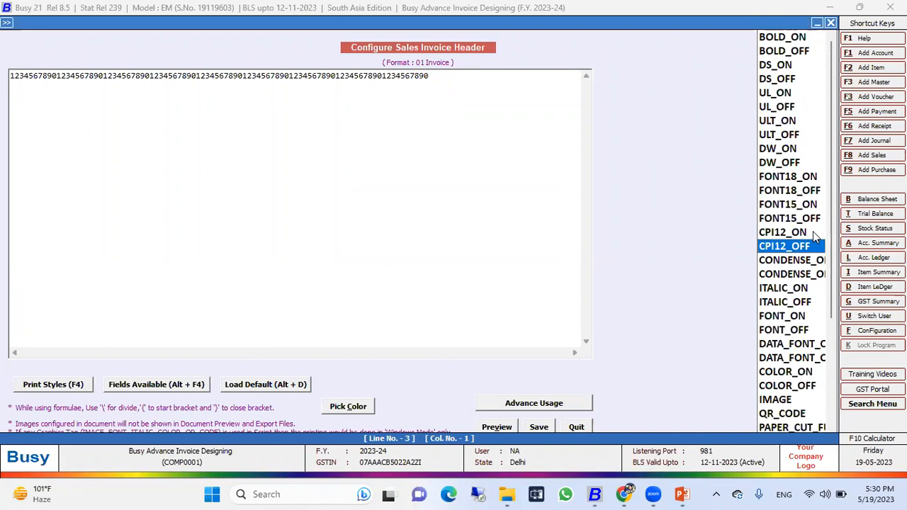
click(813, 232)
key(Return)
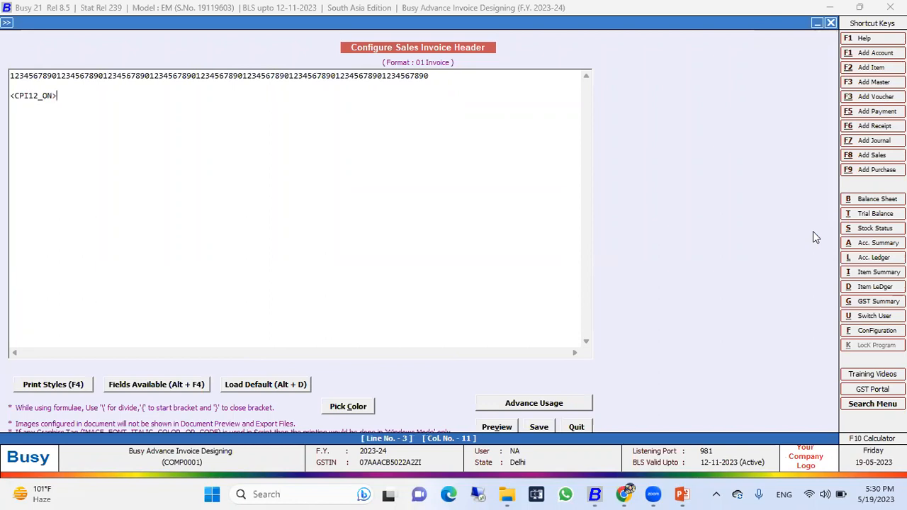
key(ctrl+v)
key(ctrl+v)
key(ctrl+v)
key(ctrl+v)
key(ctrl+v)
key(ctrl+v)
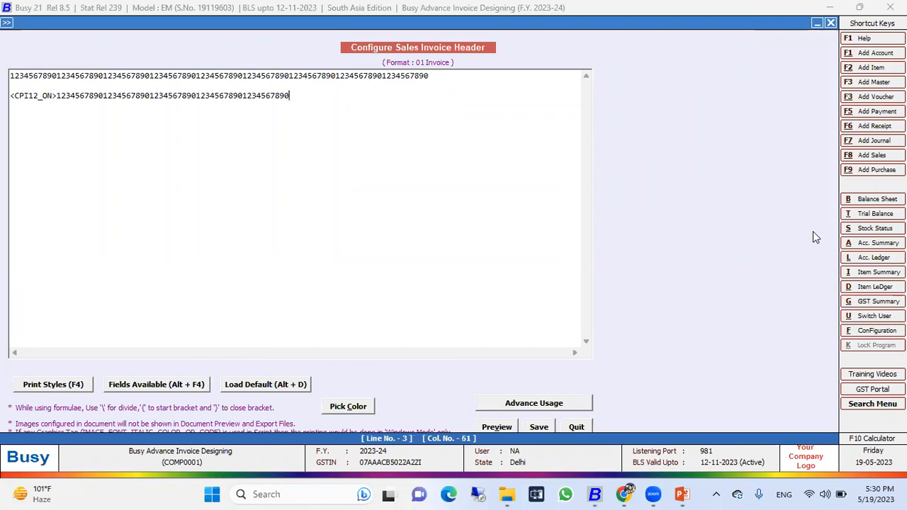
key(BackSpace)
key(BackSpace)
key(BackSpace)
key(BackSpace)
key(BackSpace)
key(BackSpace)
key(BackSpace)
key(BackSpace)
key(BackSpace)
key(BackSpace)
key(BackSpace)
key(BackSpace)
key(BackSpace)
key(BackSpace)
key(BackSpace)
key(BackSpace)
key(BackSpace)
key(BackSpace)
key(BackSpace)
key(BackSpace)
key(BackSpace)
key(BackSpace)
key(BackSpace)
key(BackSpace)
key(BackSpace)
key(BackSpace)
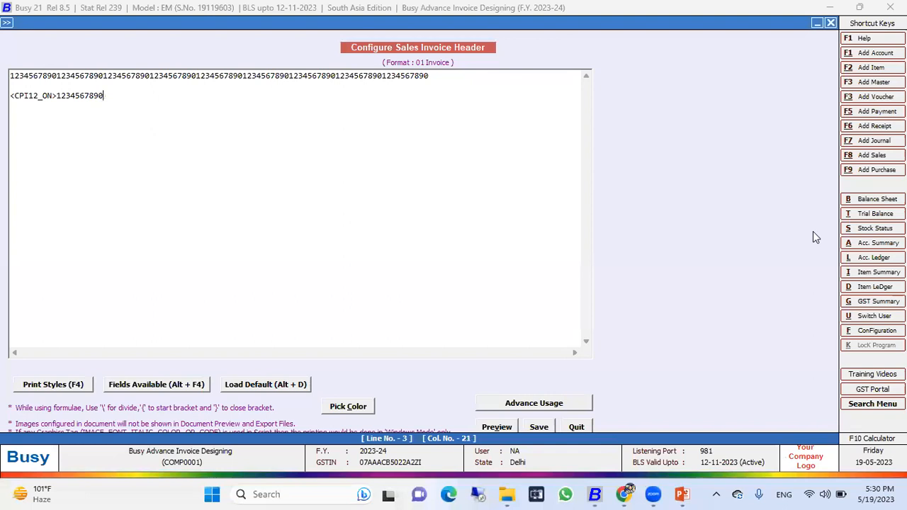
key(ctrl+v)
key(ctrl+v)
key(ctrl+v)
key(ctrl+v)
key(ctrl+v)
key(ctrl+v)
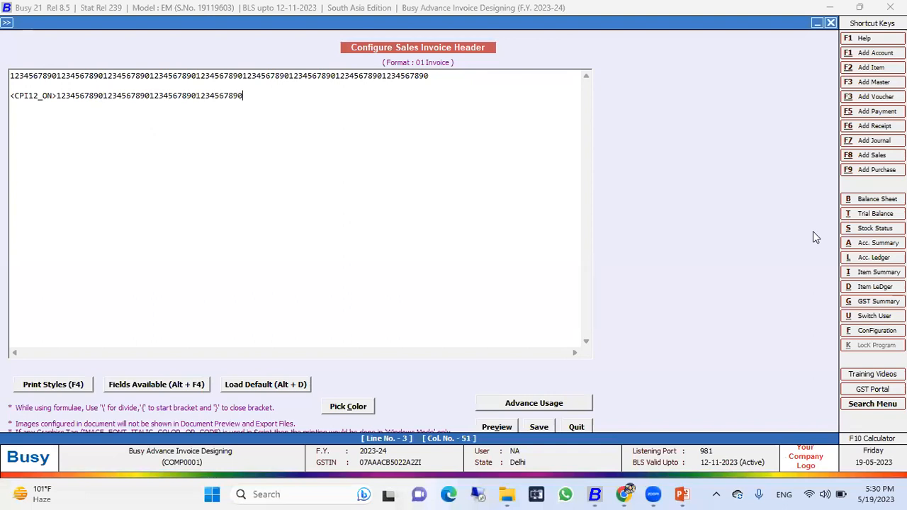
key(ctrl+v)
key(ctrl+v)
key(ctrl+v)
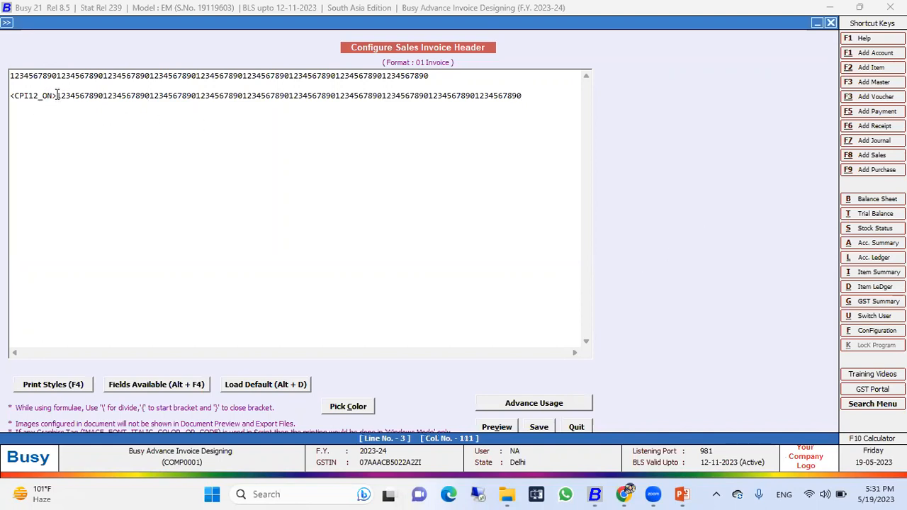
Try to preview the header with the CPI12 tag left unclosed on line 3, and dismiss the message
drag(56, 96, 10, 97)
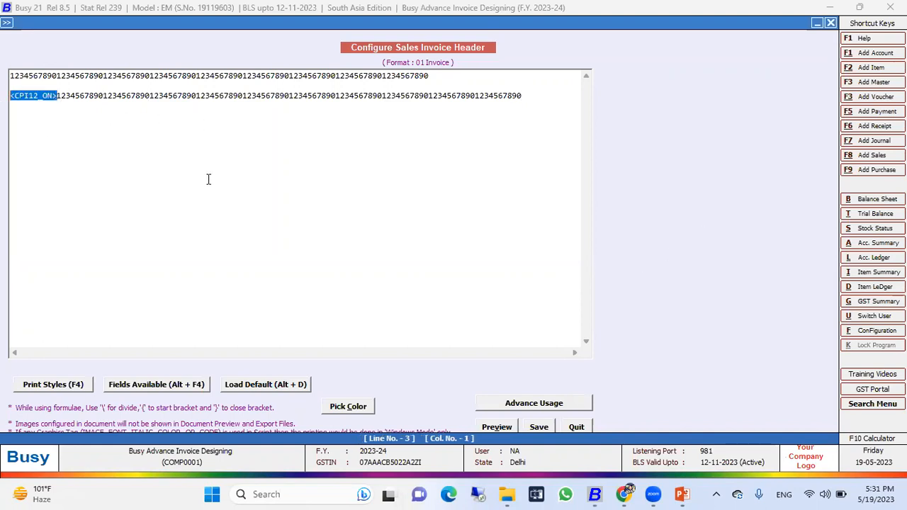
click(505, 427)
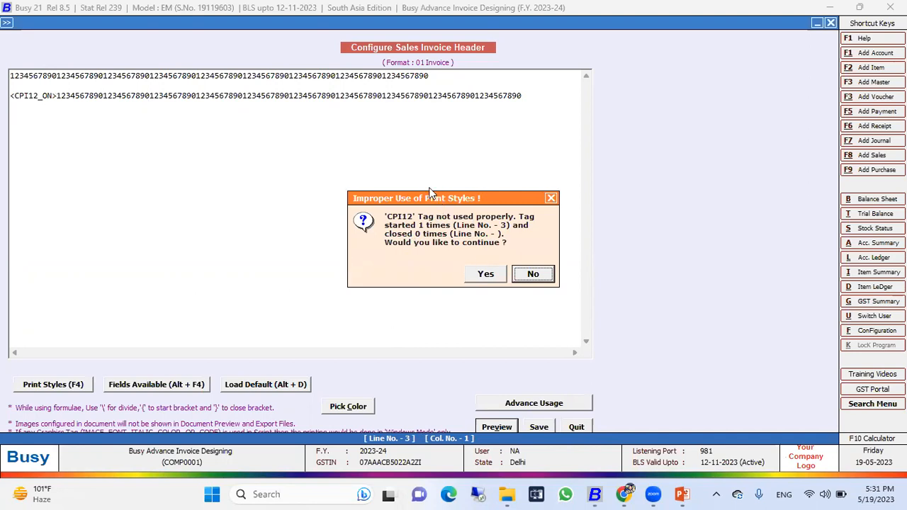
drag(438, 199, 397, 143)
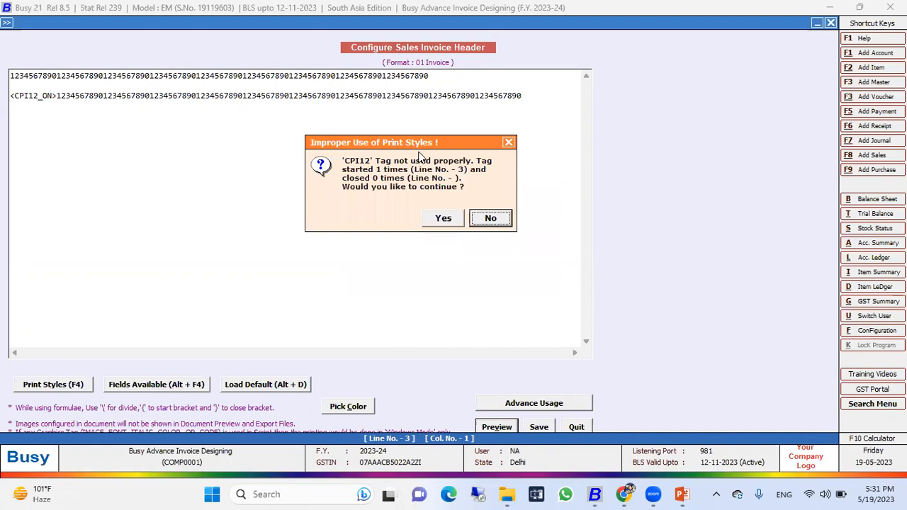
click(508, 143)
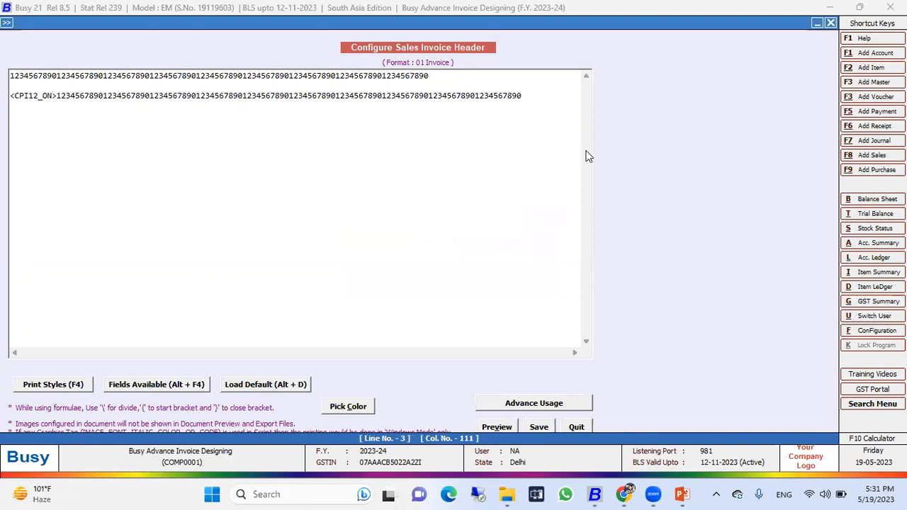
Close line 3 with the CPI12_OFF tag, compare both rulers in the print preview, and return to the header editor
key(F4)
key(Down)
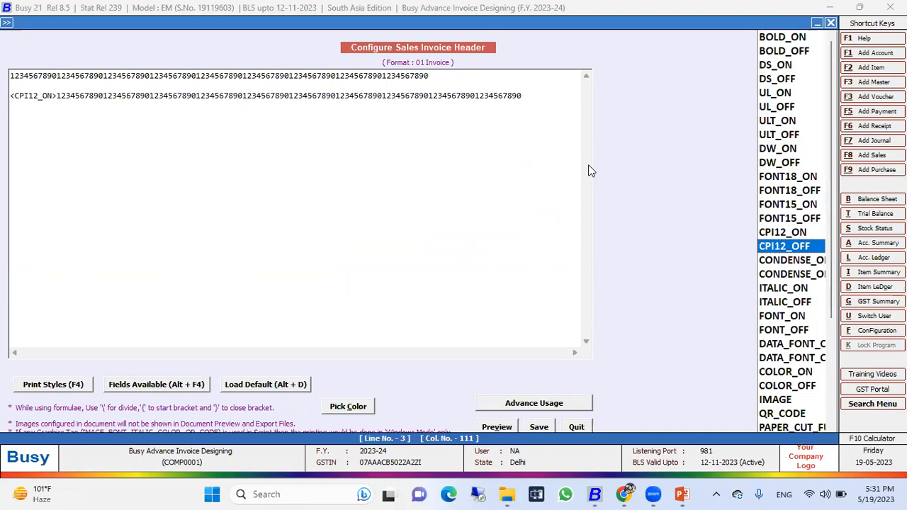
key(Return)
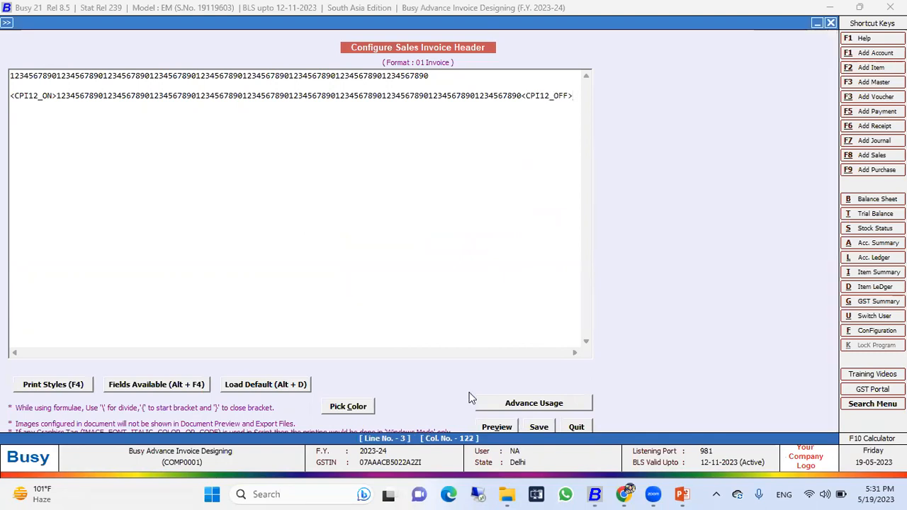
click(490, 427)
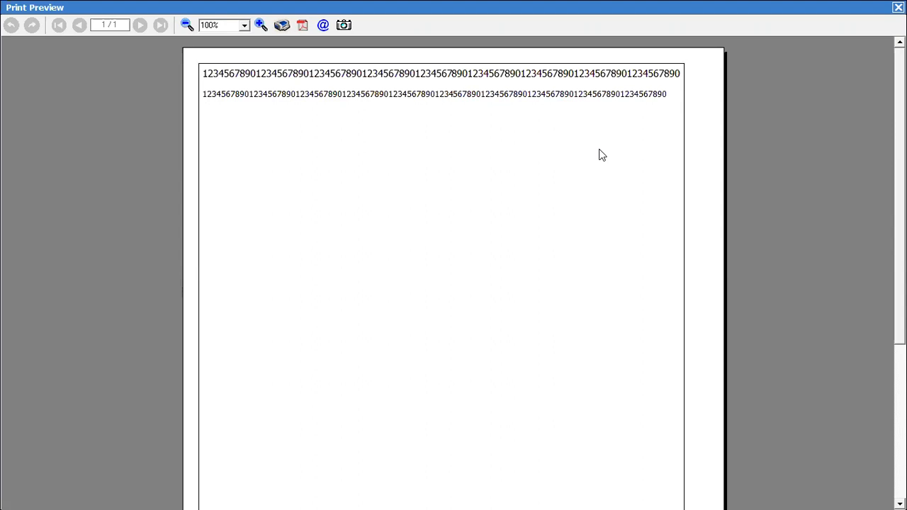
key(alt+Tab)
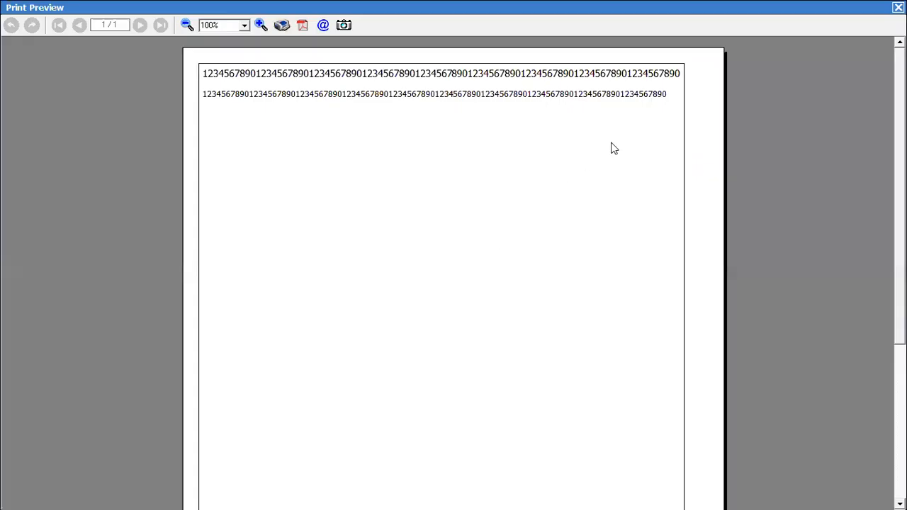
click(898, 8)
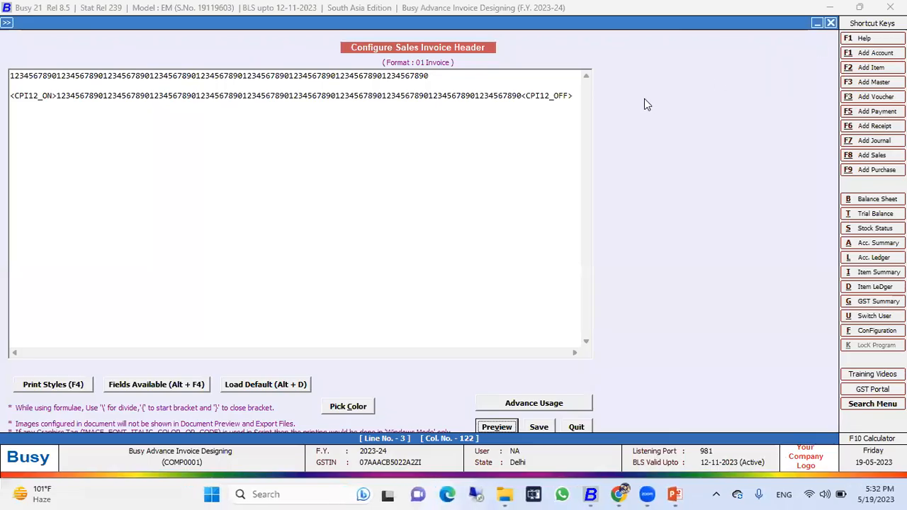
key(Return)
key(Return)
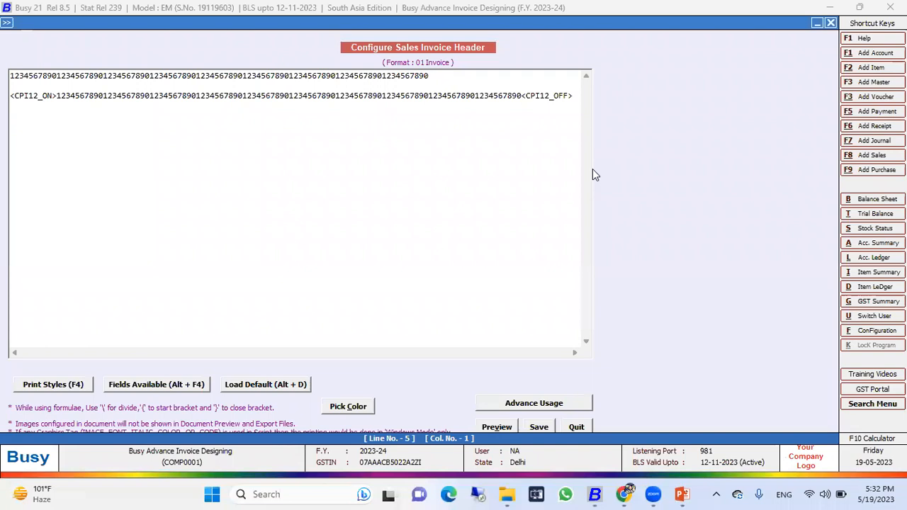
click(53, 387)
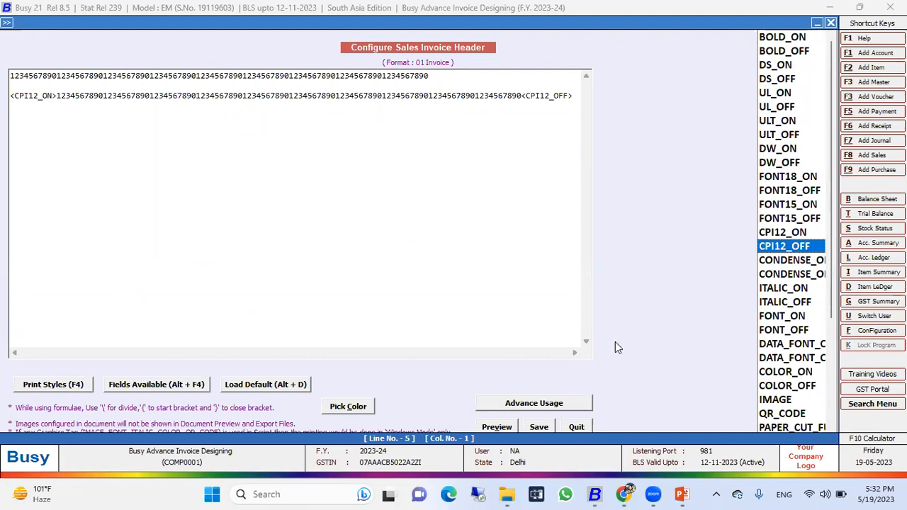
key(Down)
key(Return)
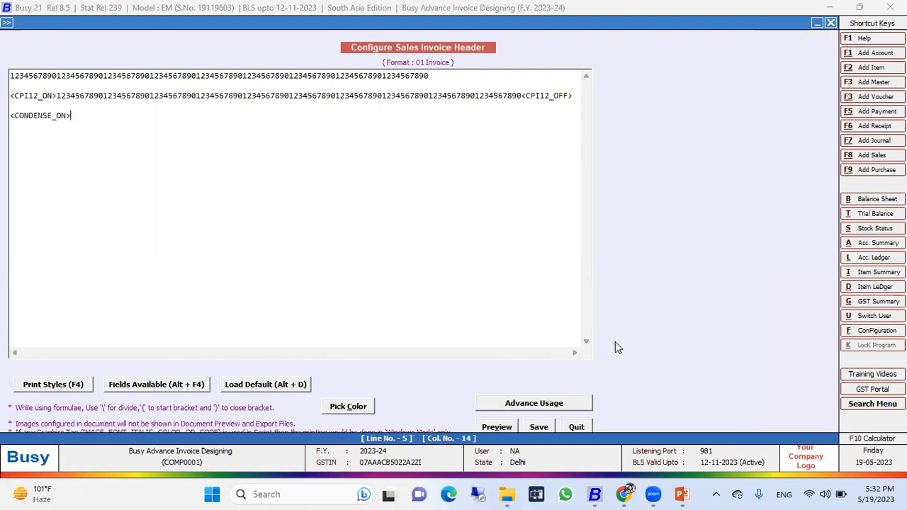
text(12345678901234567890)
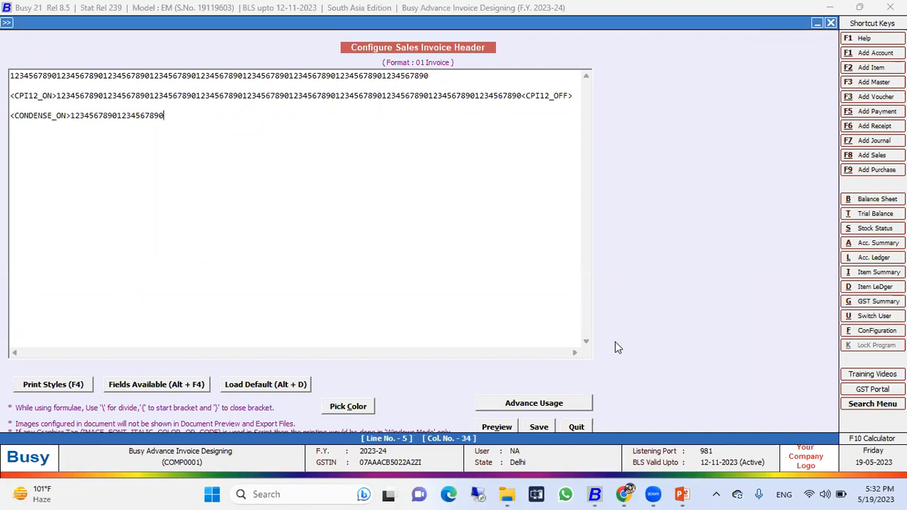
text(1234567890123456789012345678901234567890)
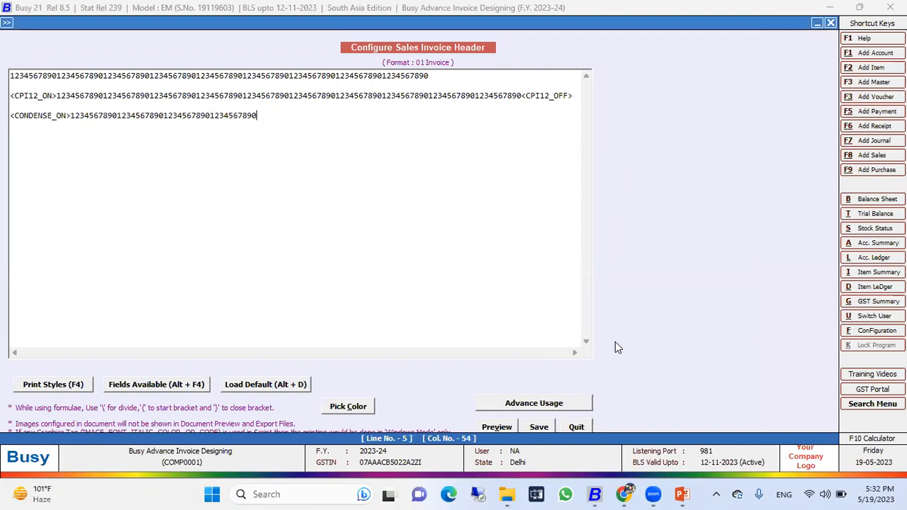
text(12345678901234567890123456789012345678901234567890)
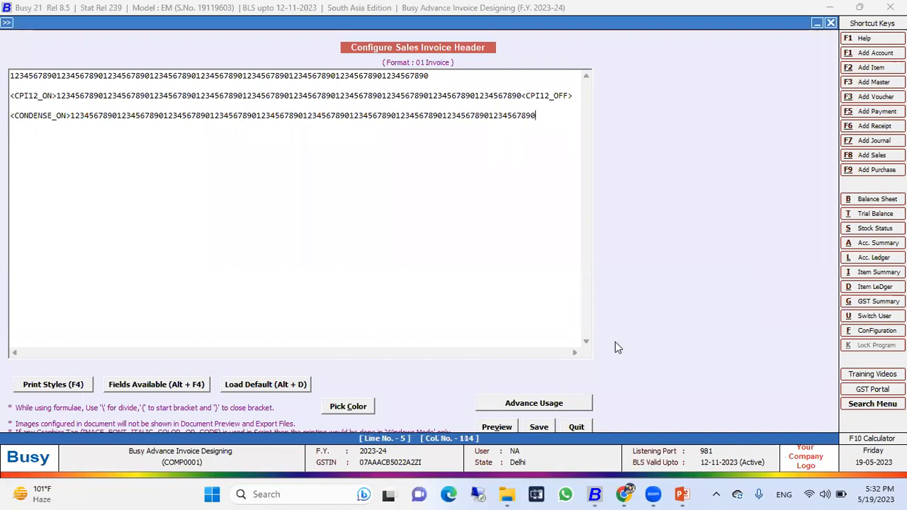
text(12345678901234567890)
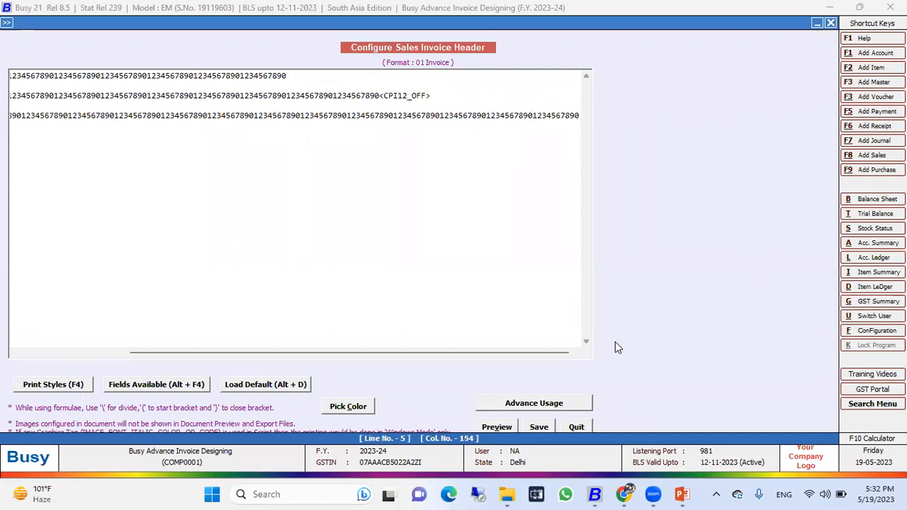
key(F4)
key(Down)
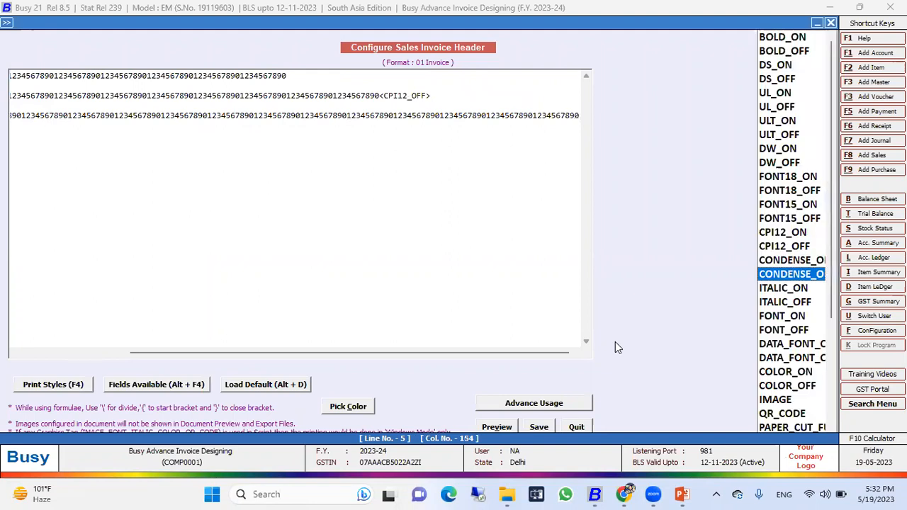
key(Return)
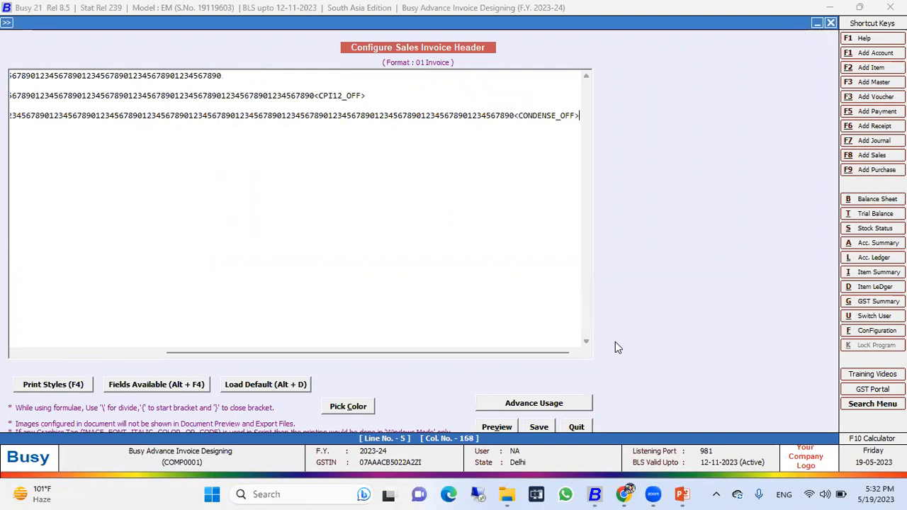
Preview the header and enlarge the page to 160% to compare the normal, CPI12 and condensed rulers
click(505, 427)
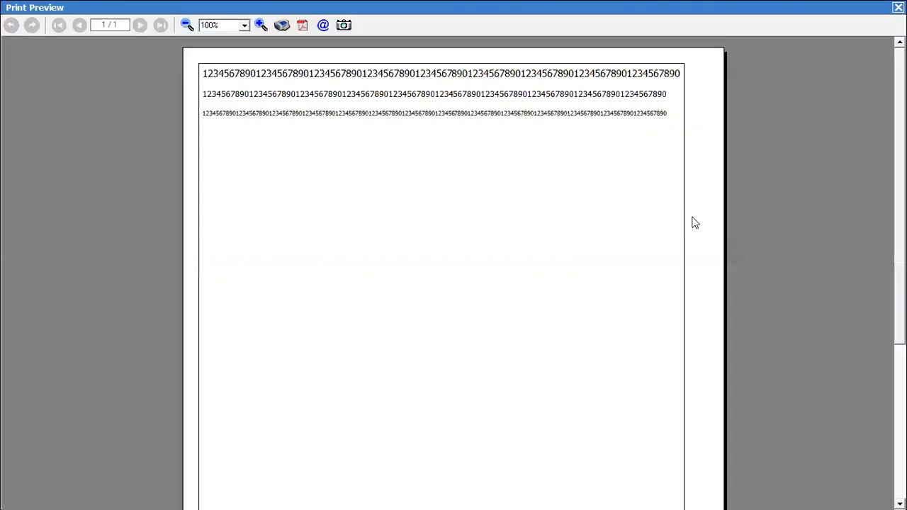
click(261, 25)
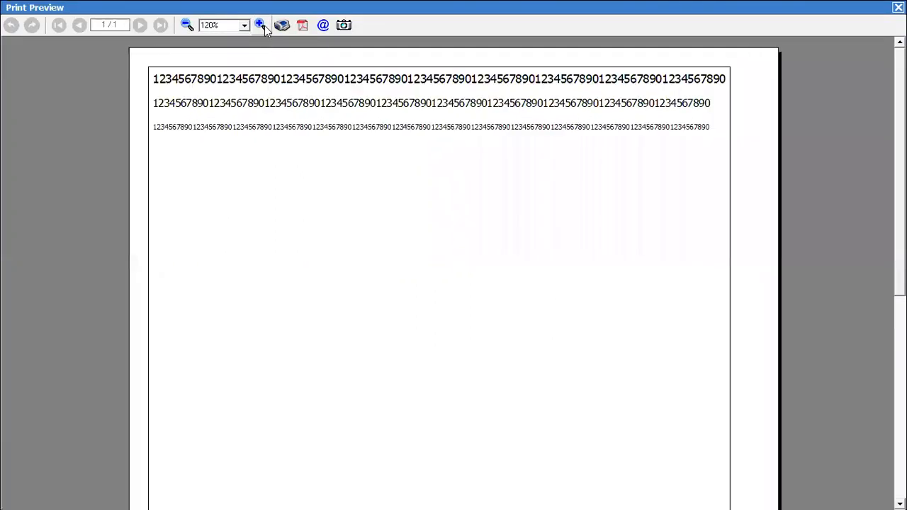
click(260, 25)
click(260, 25)
click(260, 25)
click(261, 25)
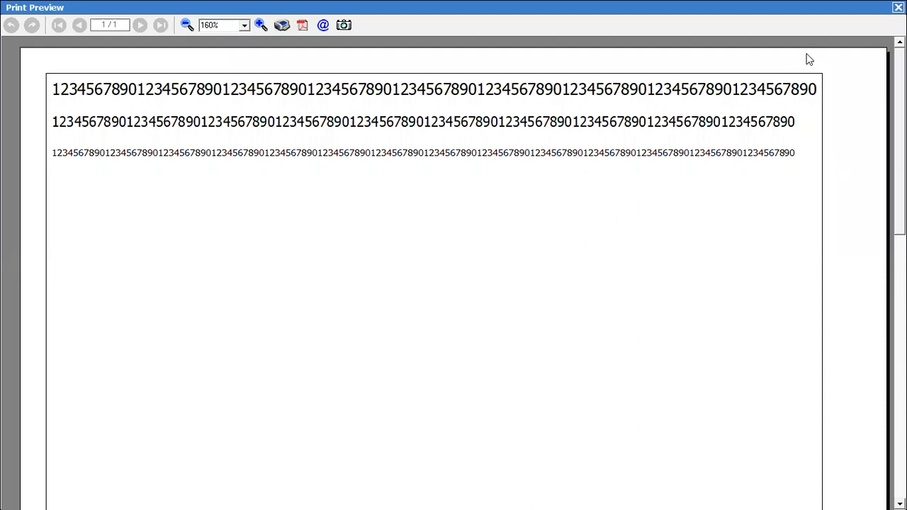
Close the print preview and add the text ABC India Pvt Ltd. on line 7 of the header
key(Escape)
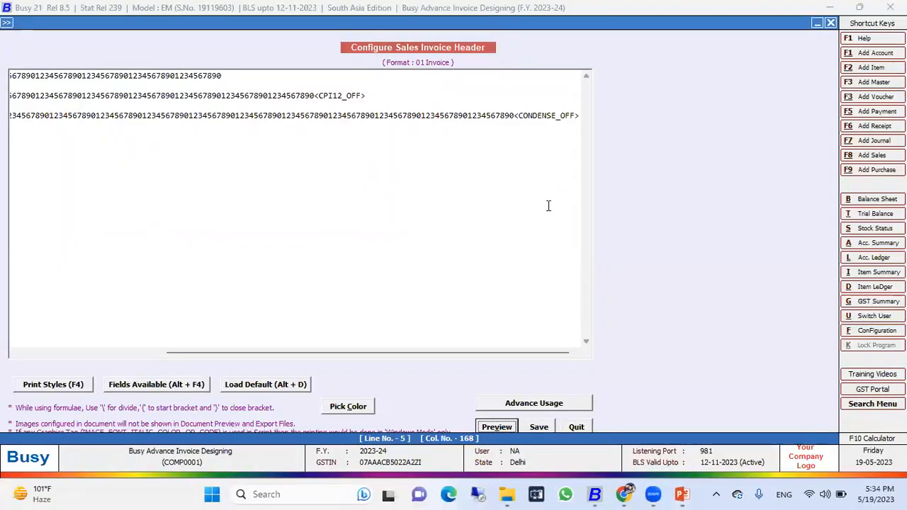
click(579, 116)
key(Return)
key(Return)
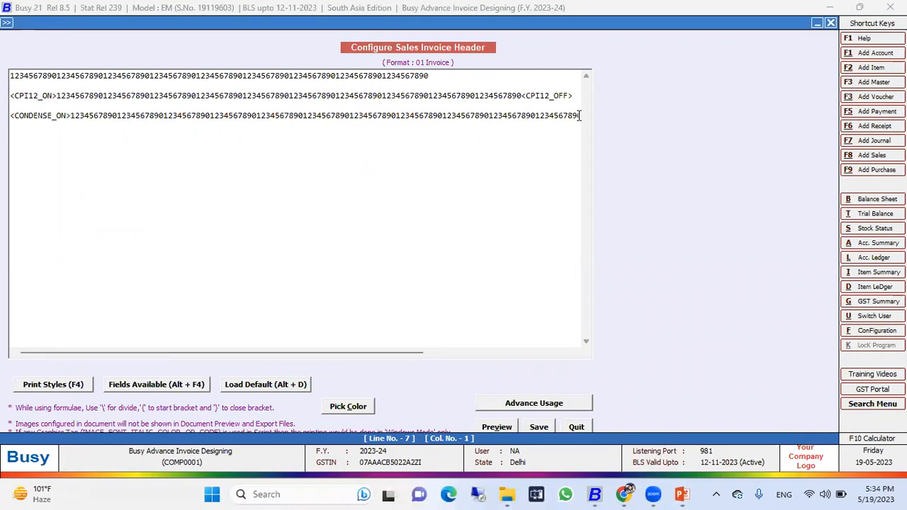
text(ABC India Pvt Ltd.)
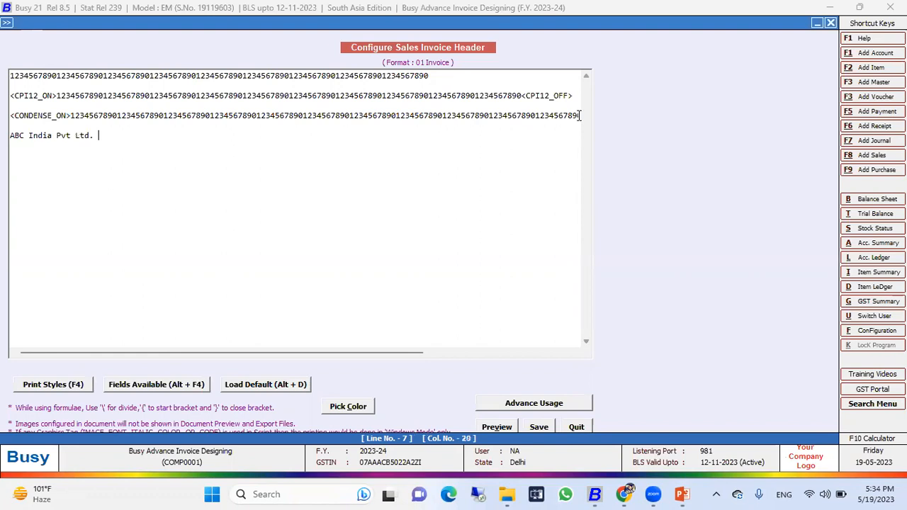
Insert the FONT18_ON print style tag before ABC India Pvt Ltd. on line 7
click(580, 115)
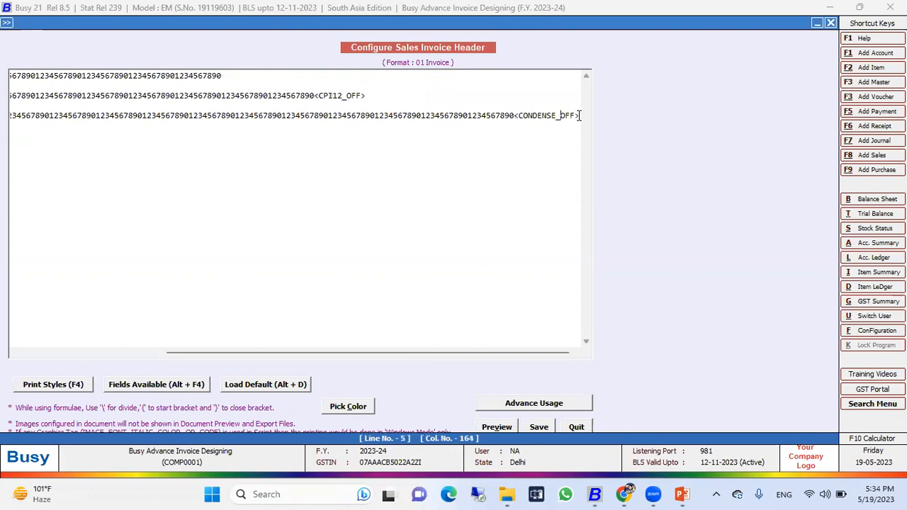
key(Down)
key(Down)
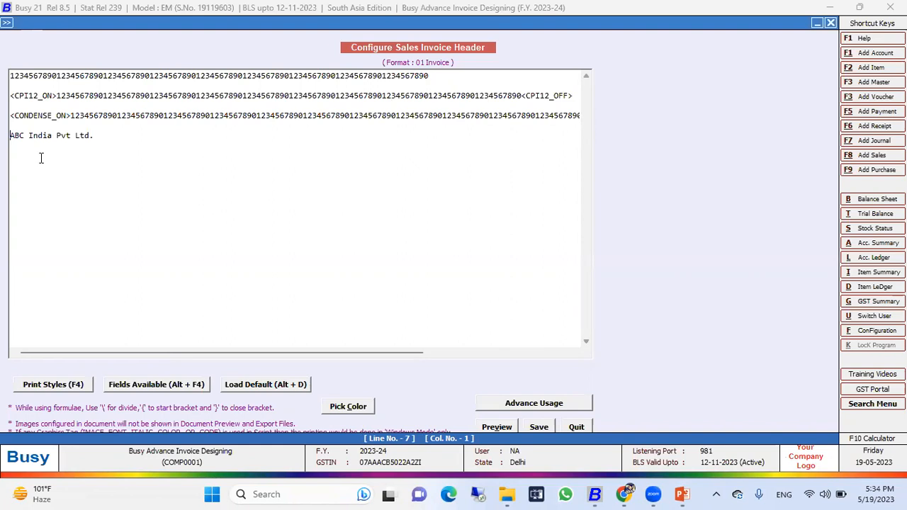
key(F4)
key(Down)
key(Down)
key(Down)
key(Down)
key(Down)
key(Down)
key(Down)
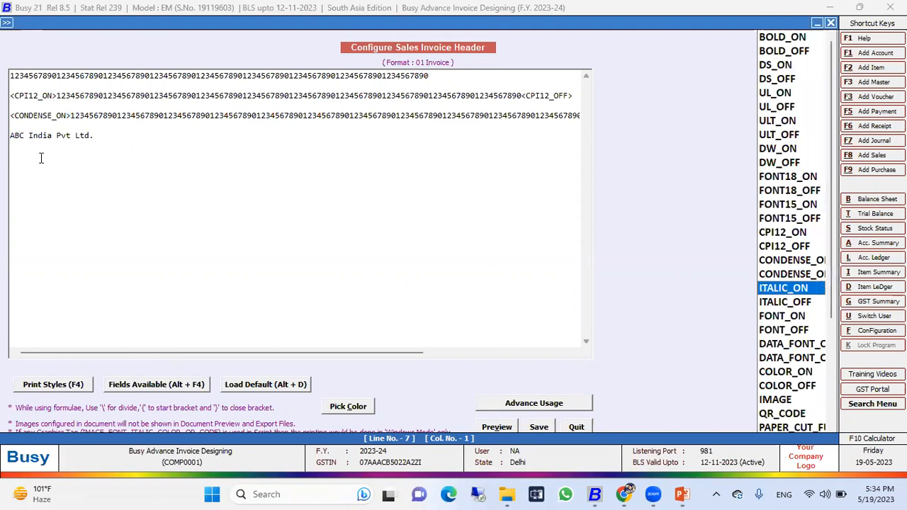
key(Down)
key(Down)
key(Down)
key(Down)
key(Down)
key(Down)
key(Down)
key(Down)
key(Down)
key(Down)
key(Down)
key(Down)
key(Down)
key(Down)
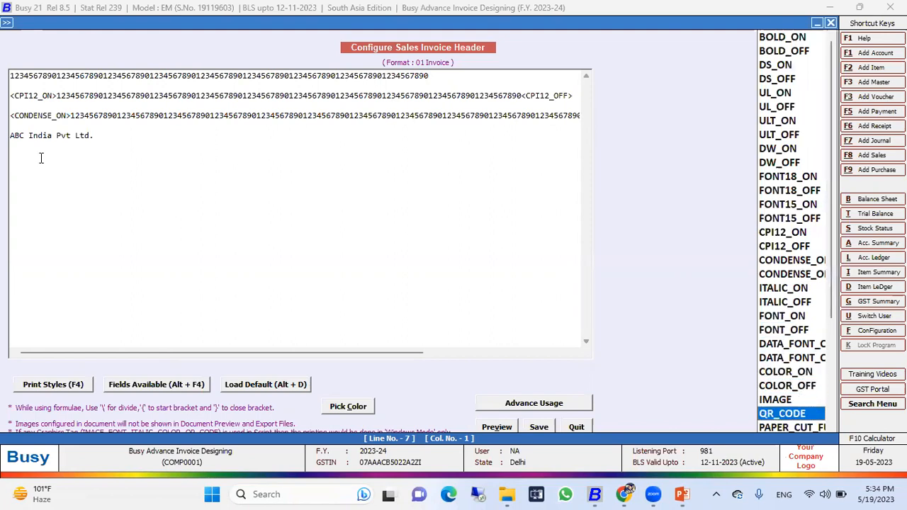
key(Down)
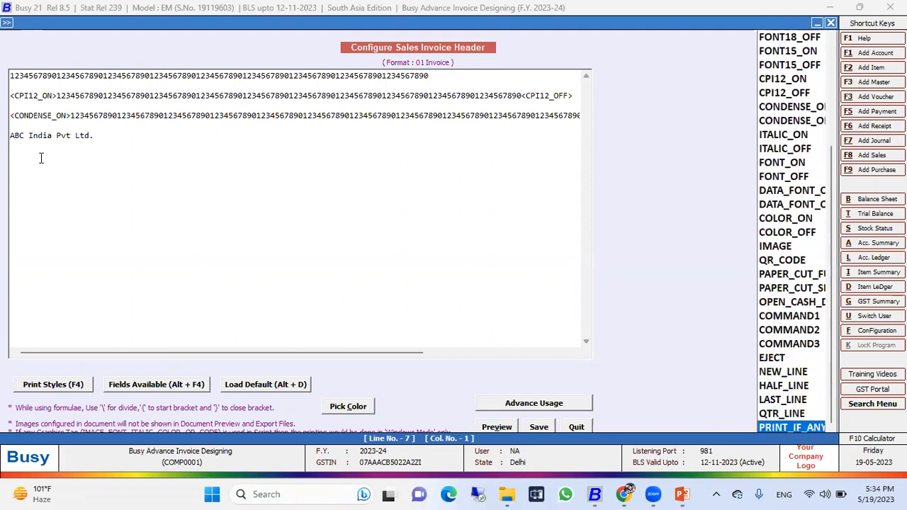
key(Up)
key(Up)
key(Up)
key(Up)
key(Up)
key(Up)
key(Up)
key(Up)
key(Up)
key(Up)
key(Up)
key(Up)
key(Up)
key(Up)
key(Up)
key(Up)
key(Up)
key(Up)
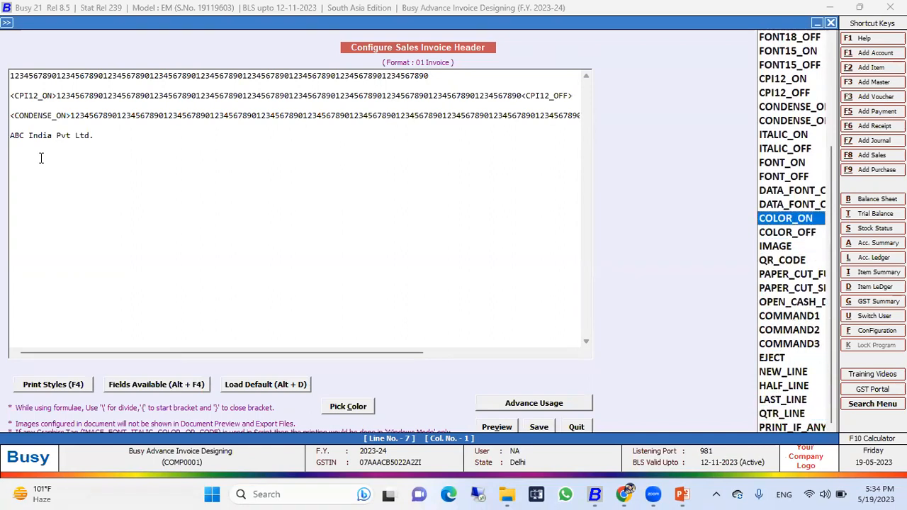
key(Up)
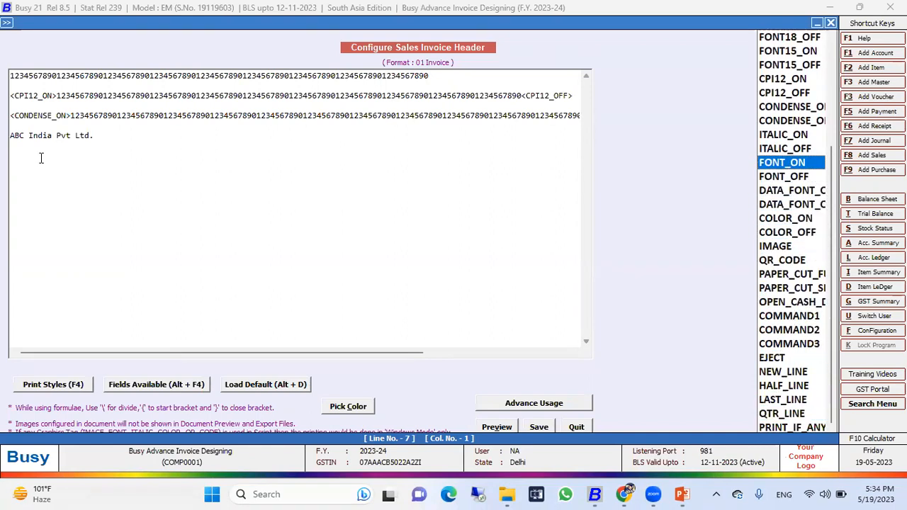
key(Up)
key(Up)
key(Up)
key(Up)
key(Up)
key(Up)
key(Up)
key(Up)
key(Up)
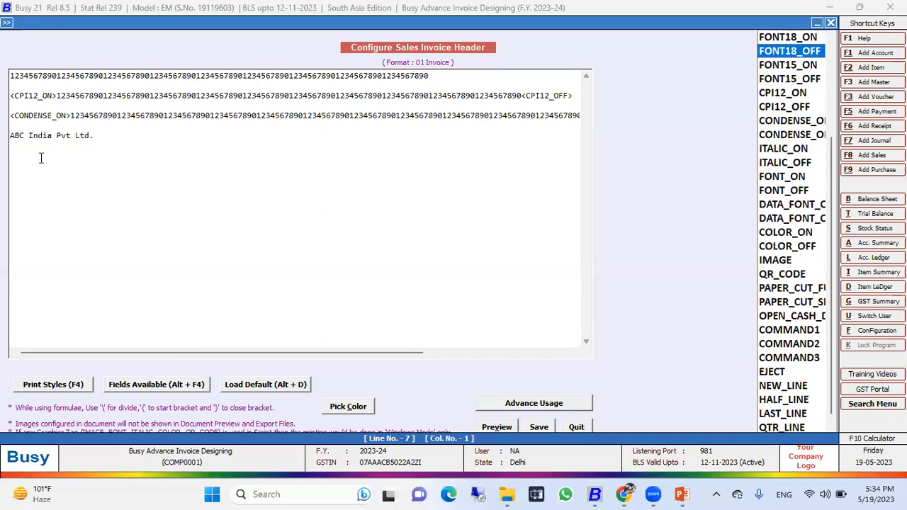
key(Up)
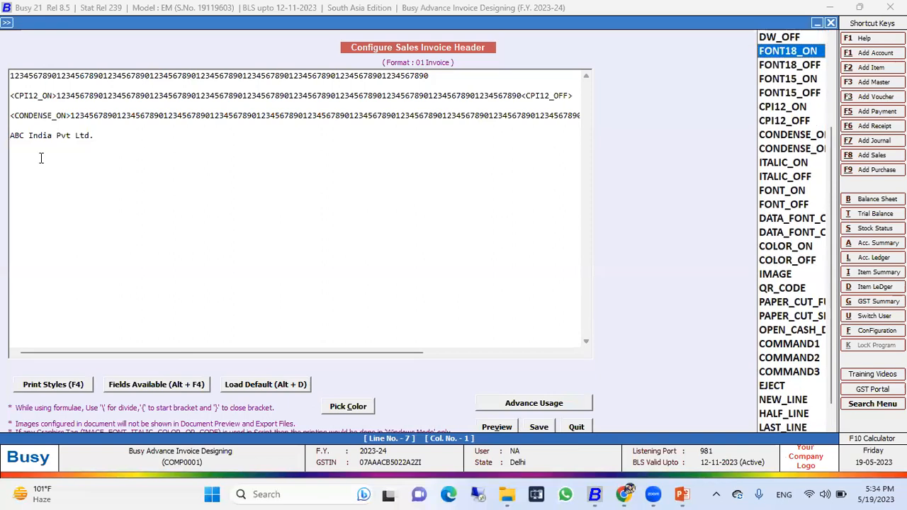
key(Return)
Close line 7 with the FONT18_OFF tag and check the enlarged company name in the print preview
key(Right)
key(Right)
key(Right)
key(Right)
key(Right)
key(Right)
key(Right)
key(Right)
key(Right)
key(Right)
key(Right)
key(Right)
key(Right)
key(Right)
key(Right)
key(Right)
key(Right)
key(Right)
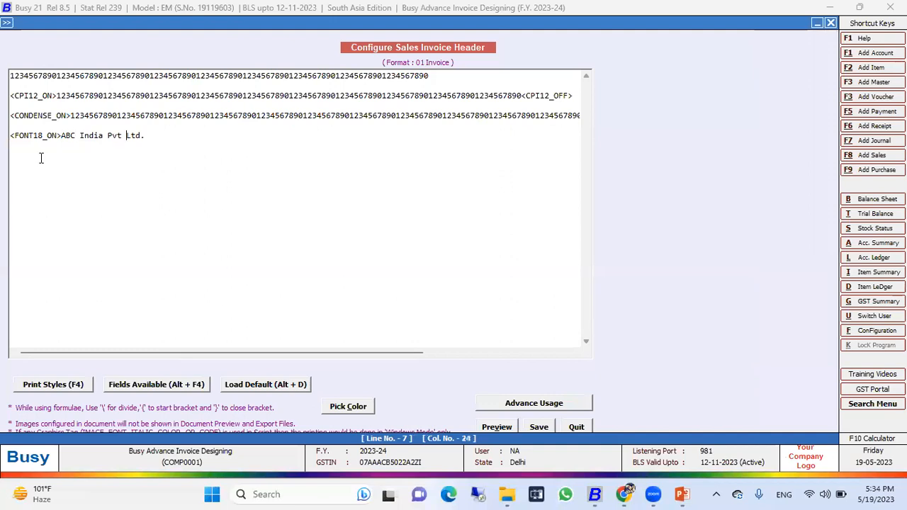
key(F4)
key(Down)
key(Return)
click(497, 427)
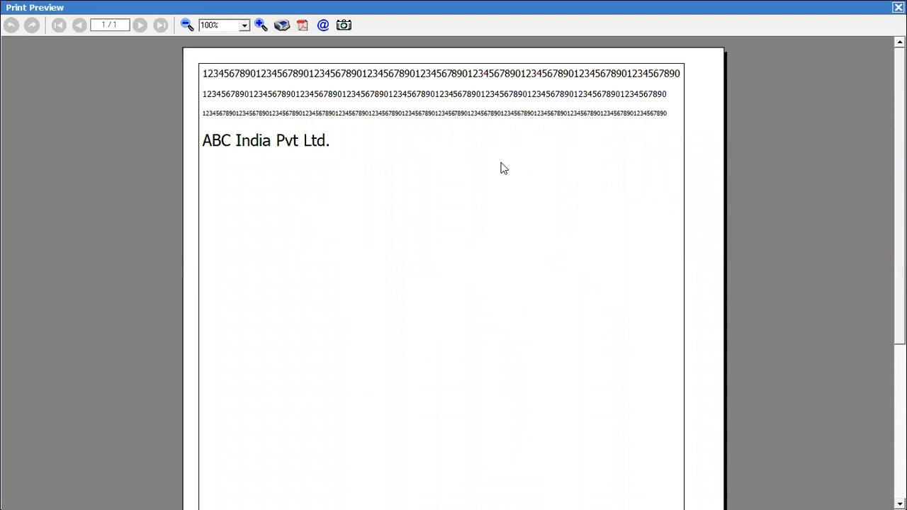
key(Escape)
Copy the FONT18 company name line and paste it on line 10
drag(206, 136, 41, 127)
key(ctrl+c)
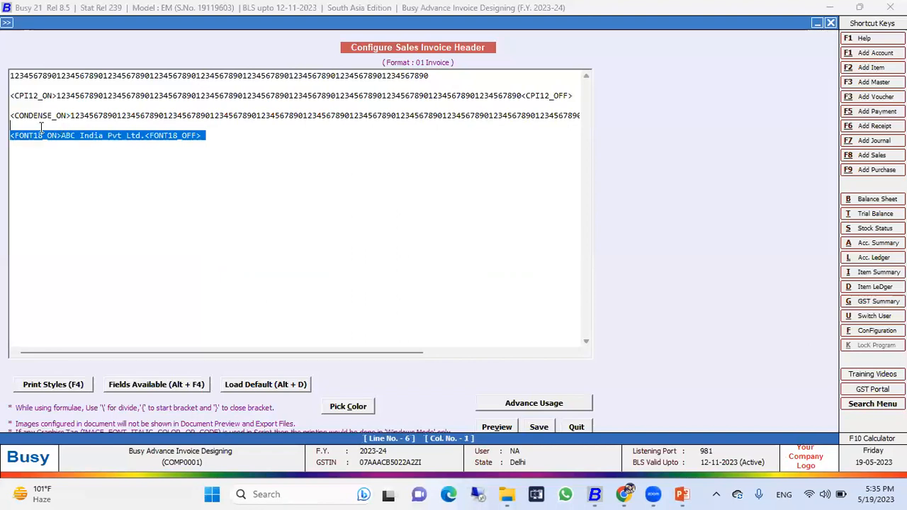
click(229, 131)
click(228, 136)
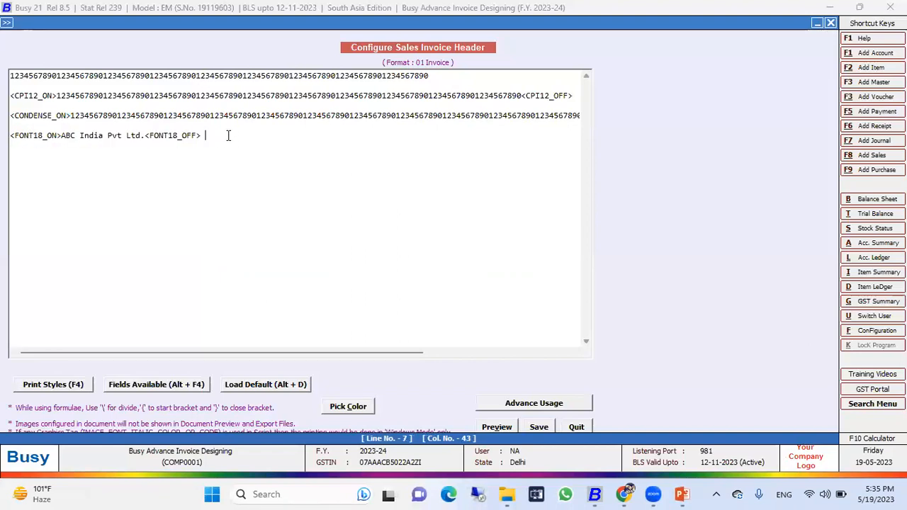
key(Return)
key(Return)
key(Return)
key(ctrl+v)
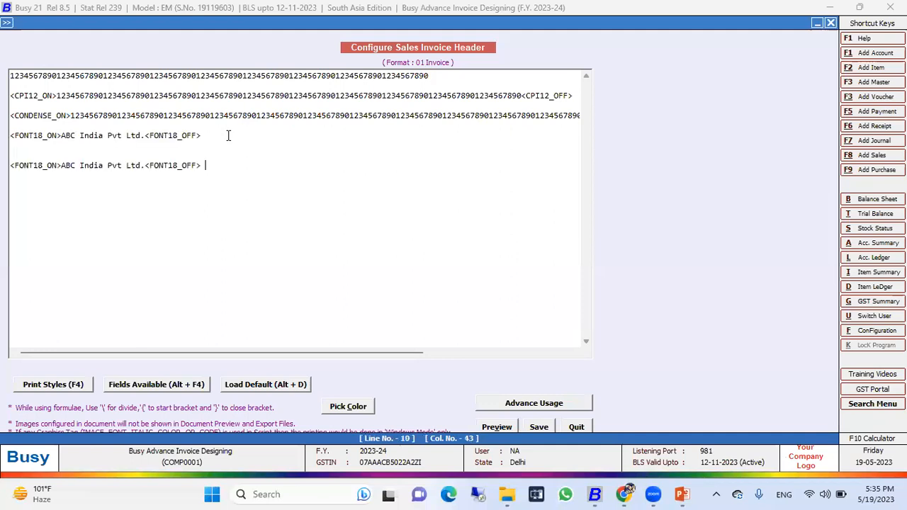
Remove the FONT18_ON and FONT18_OFF tags from the copied company name on line 10
click(44, 169)
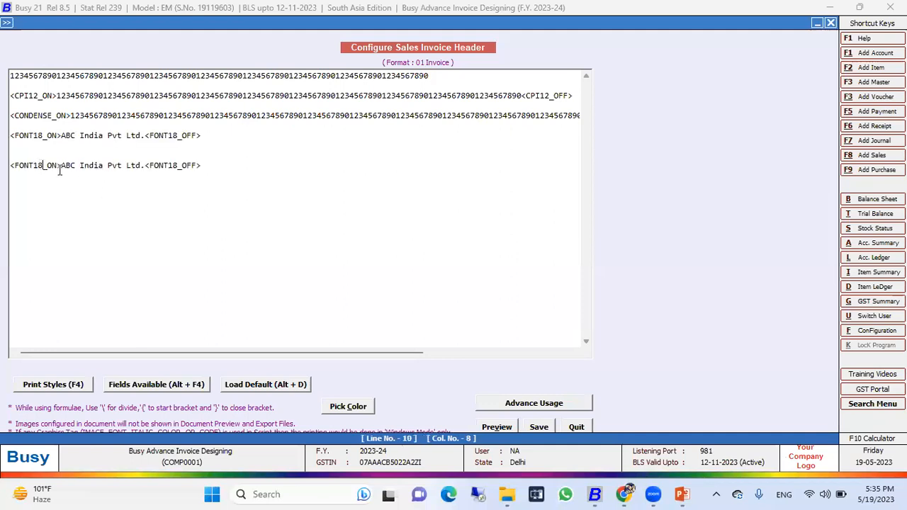
drag(61, 169, 2, 172)
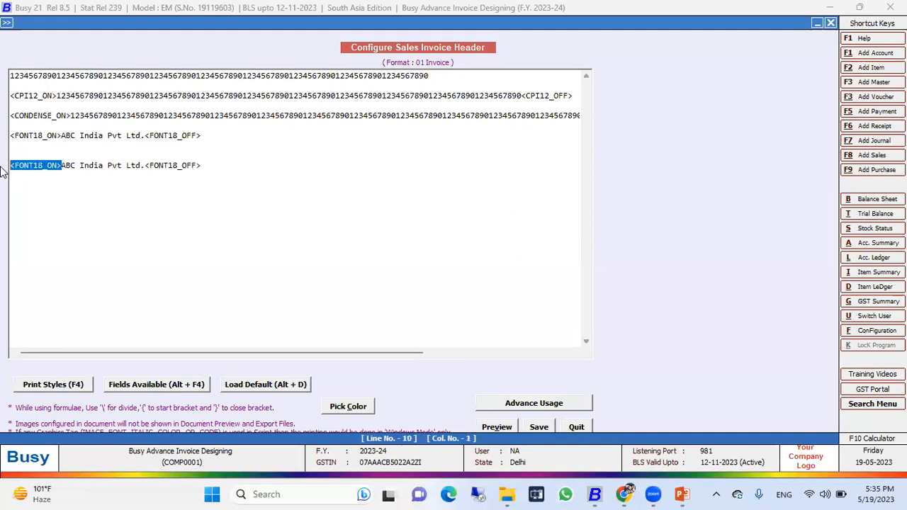
key(Delete)
key(BackSpace)
key(BackSpace)
key(BackSpace)
key(BackSpace)
key(BackSpace)
key(BackSpace)
key(BackSpace)
key(BackSpace)
key(BackSpace)
key(BackSpace)
key(BackSpace)
key(BackSpace)
key(BackSpace)
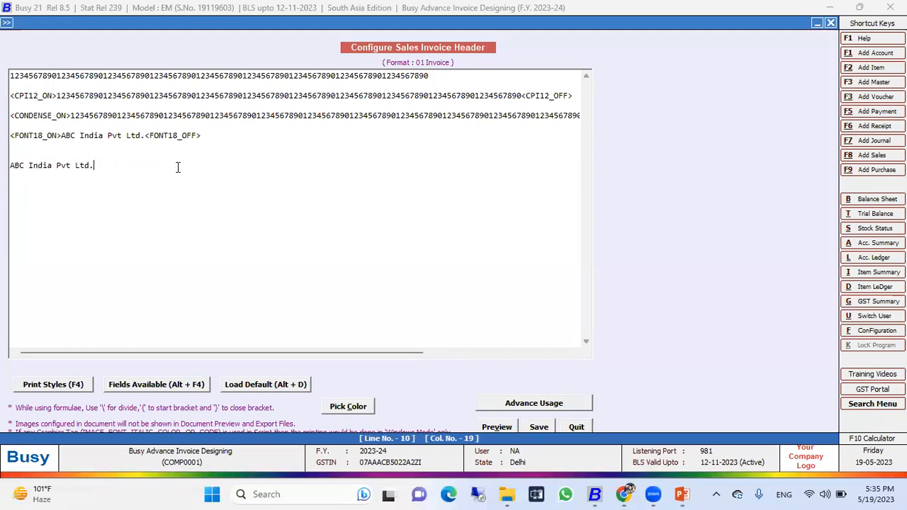
Enclose the company name on line 10 between FONT15_ON and FONT15_OFF tags, and compare both font sizes in the print preview
click(10, 165)
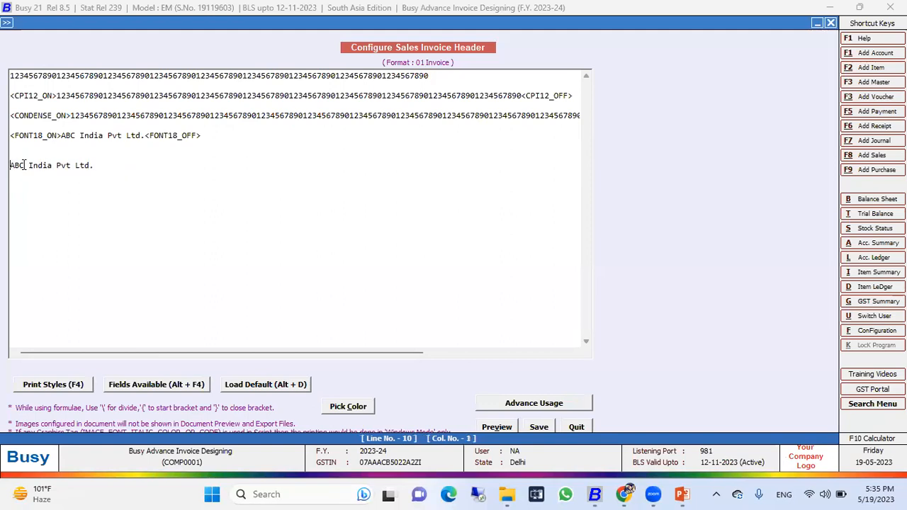
text(<)
key(Down)
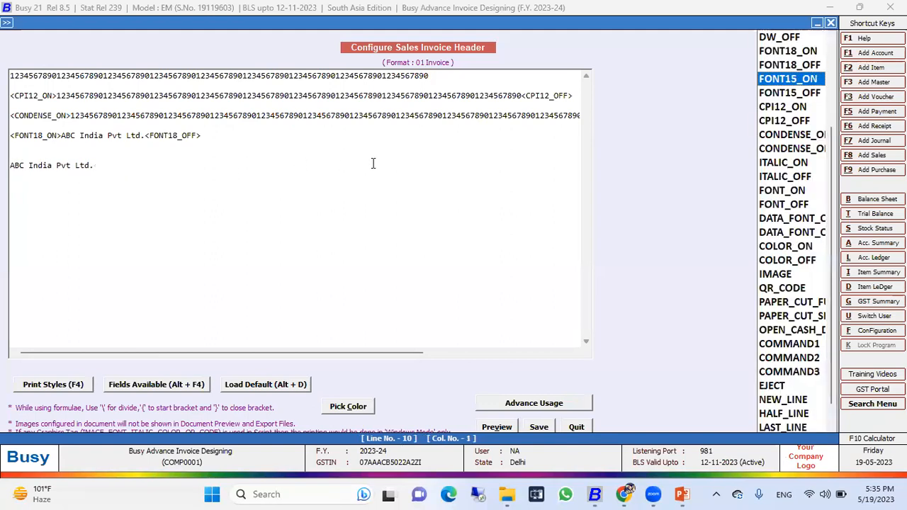
key(Return)
key(End)
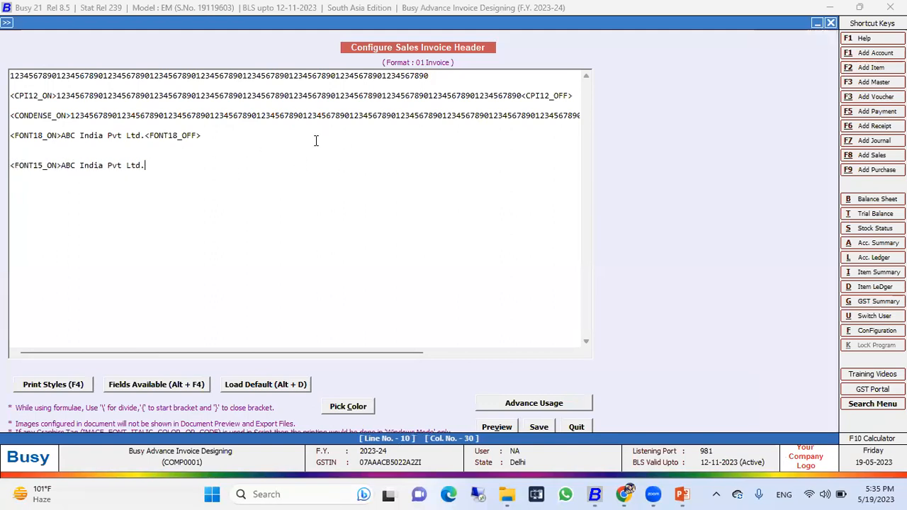
text(<)
key(Down)
key(Return)
click(505, 427)
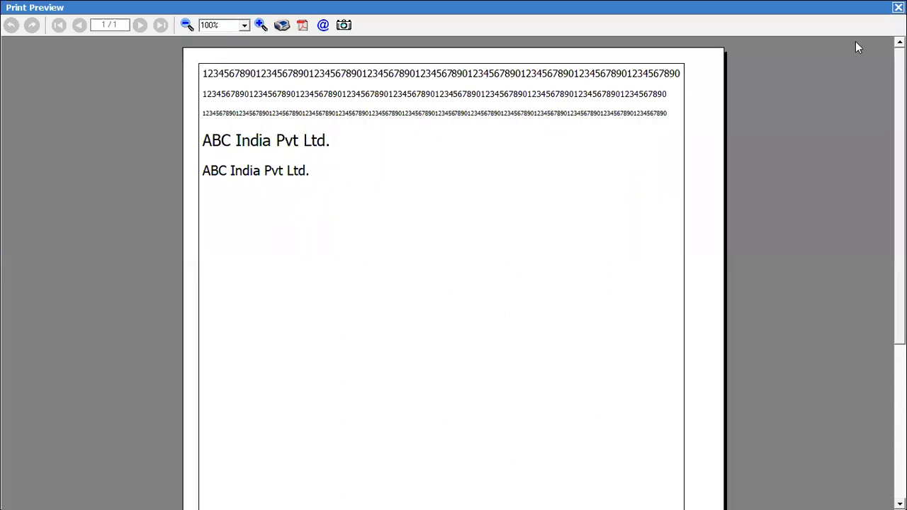
click(898, 7)
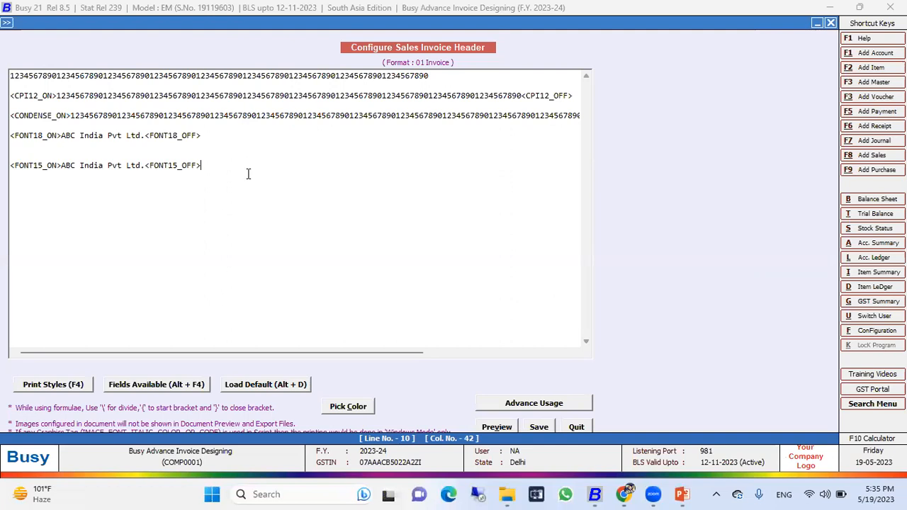
Add a DATA_FONT_ON and DATA_FONT_OFF tag pair on line 12 of the header
key(Return)
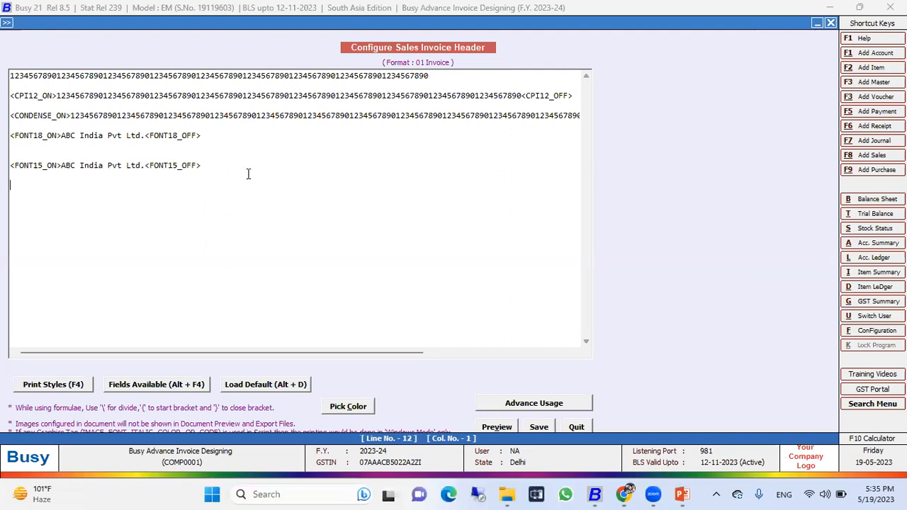
key(F4)
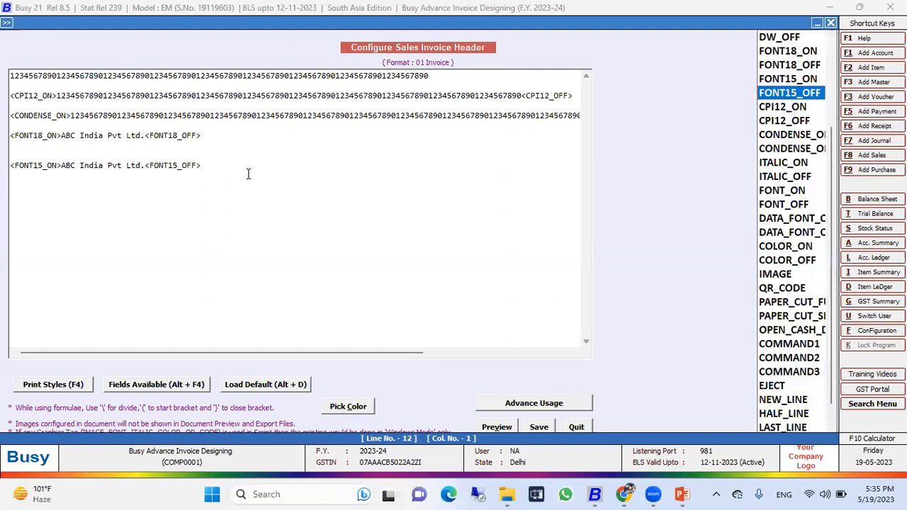
key(Down)
key(Down)
key(Down)
key(Down)
key(Down)
key(Down)
key(Down)
key(Down)
key(Down)
key(Down)
key(Down)
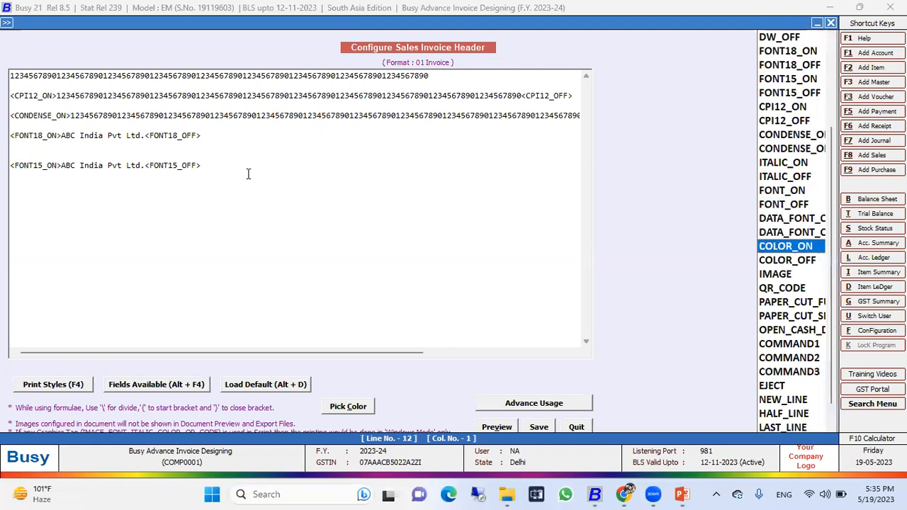
key(Down)
key(Down)
key(Down)
key(Up)
key(Up)
key(Up)
key(Up)
key(Up)
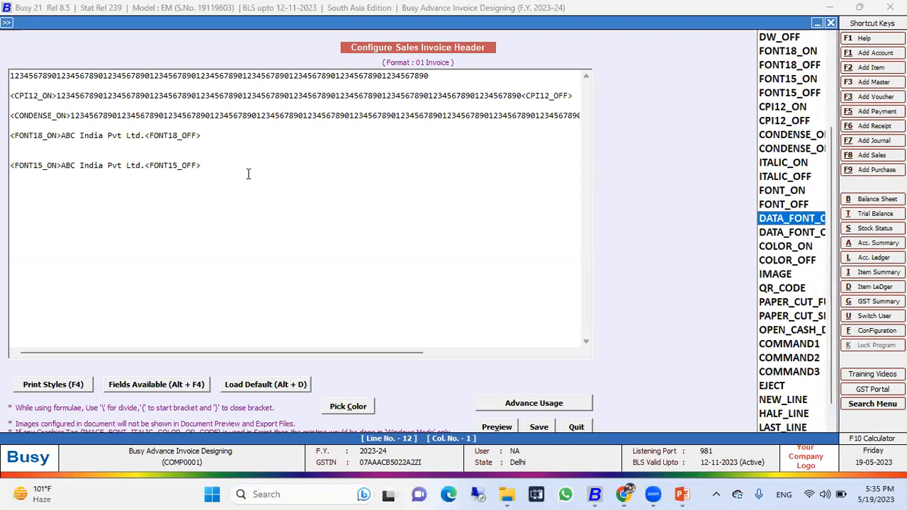
key(Return)
key(F4)
key(Down)
key(Return)
Set the font name in the DATA_FONT_ON tag on line 12 to Roboto
click(146, 186)
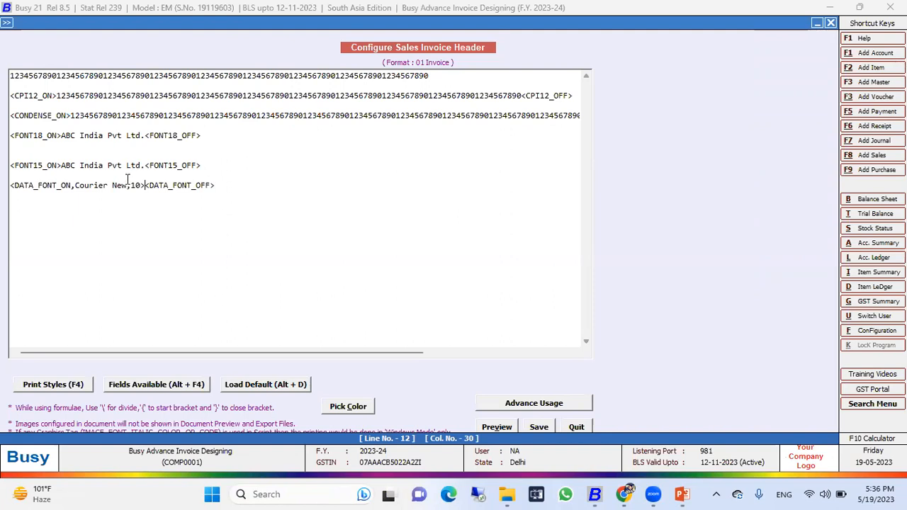
drag(128, 185, 75, 185)
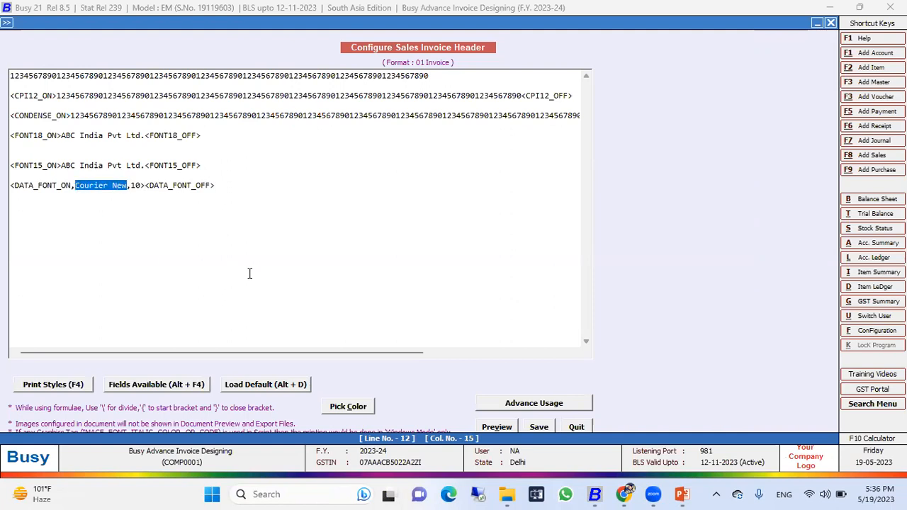
key(BackSpace)
text(robo)
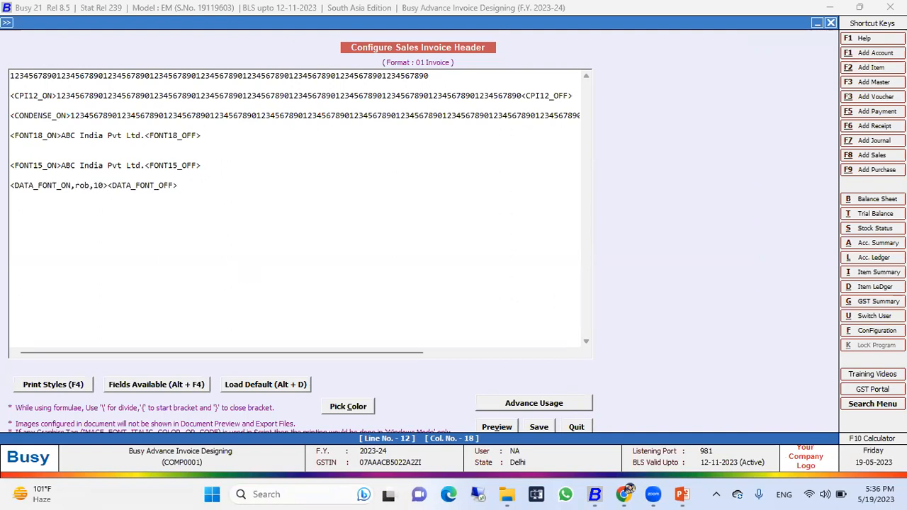
key(BackSpace)
key(BackSpace)
key(BackSpace)
key(BackSpace)
text(Robot)
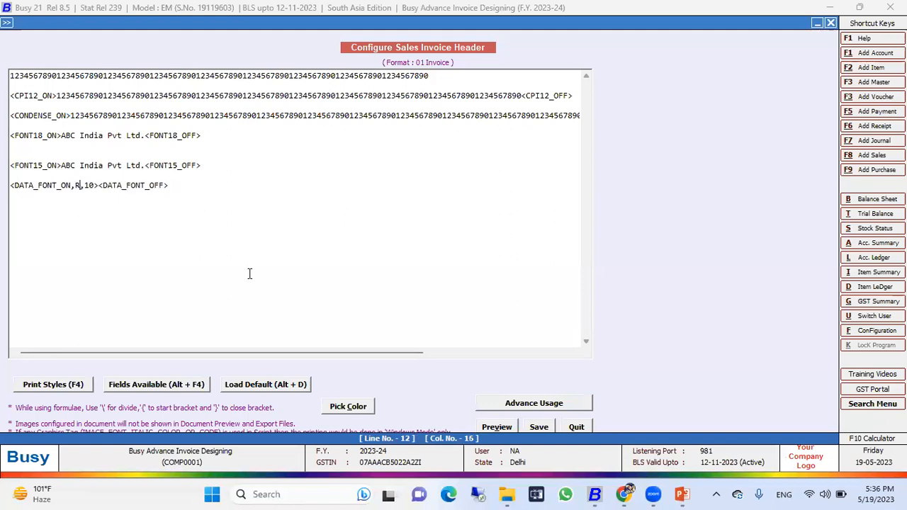
text(o)
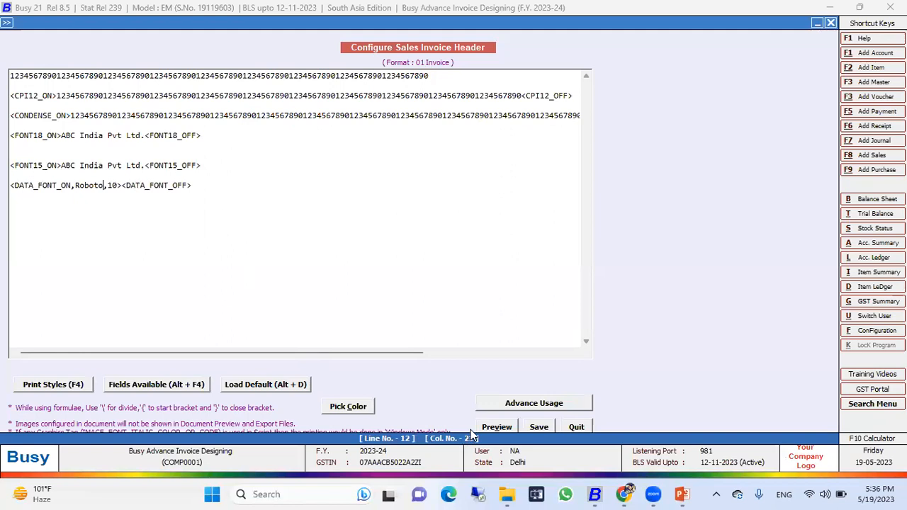
Open Excel and create a blank workbook
key(super)
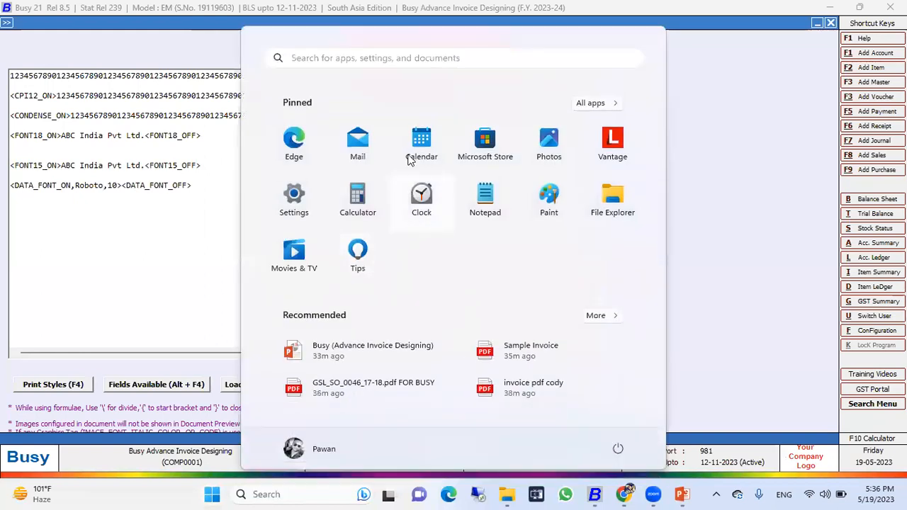
click(347, 62)
text(excel)
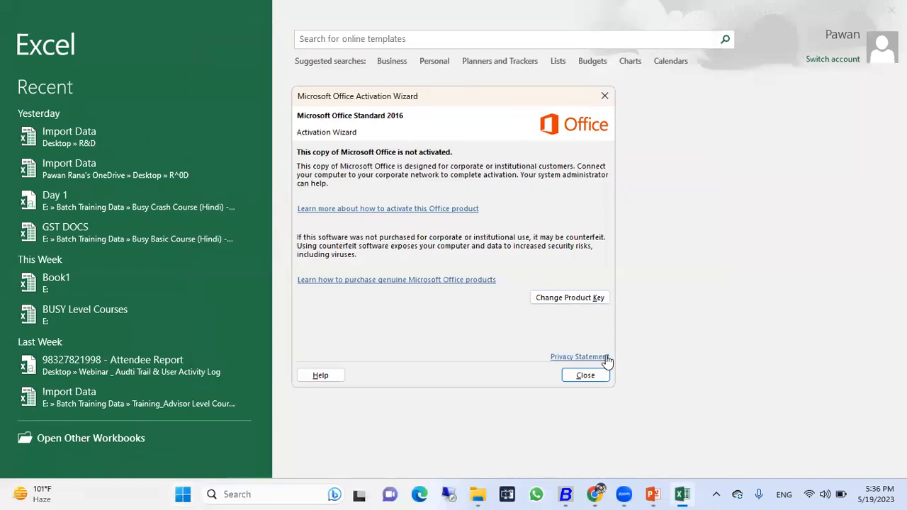
click(596, 376)
click(363, 172)
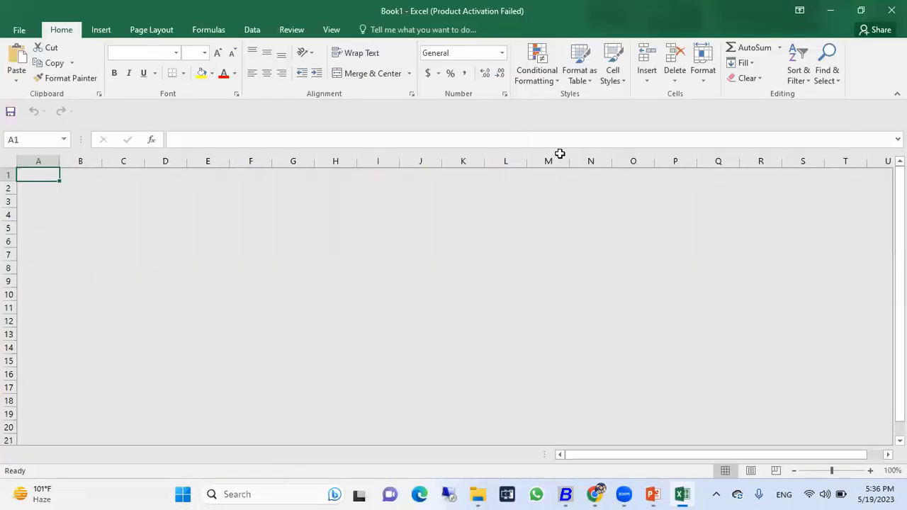
Set the selected cell's font to Arial Narrow and copy that font name from the font box
click(177, 53)
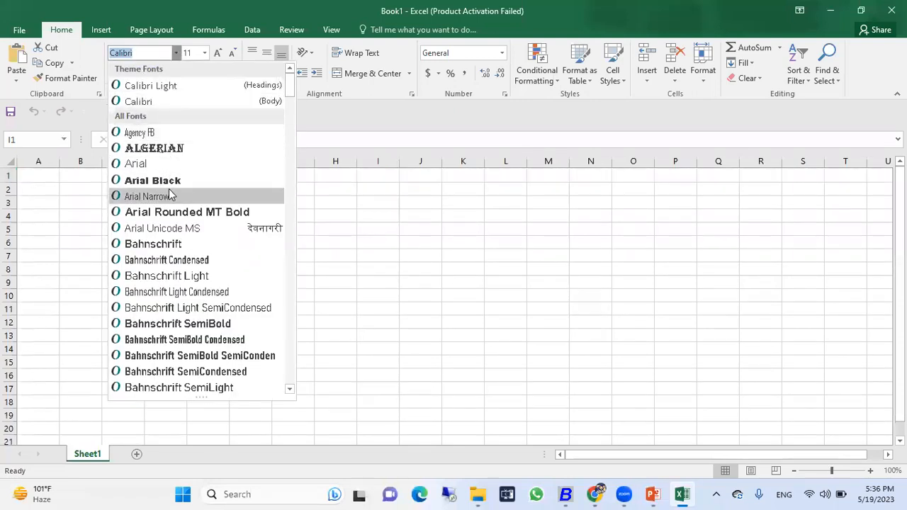
scroll(212, 236, down, 1)
scroll(178, 85, down, 2)
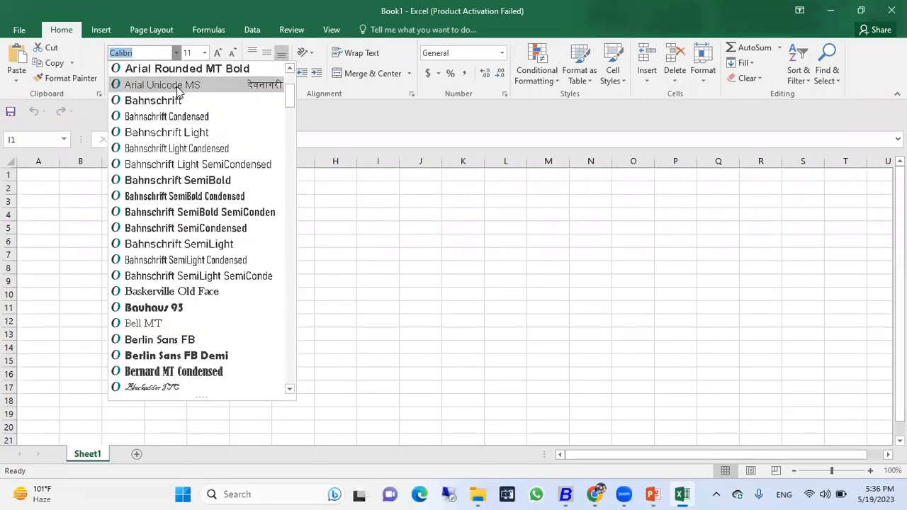
scroll(175, 89, up, 3)
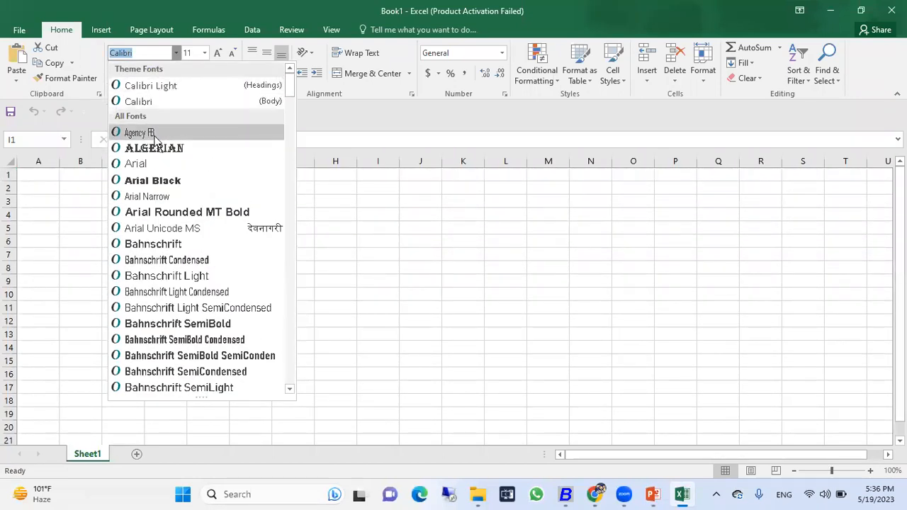
click(160, 196)
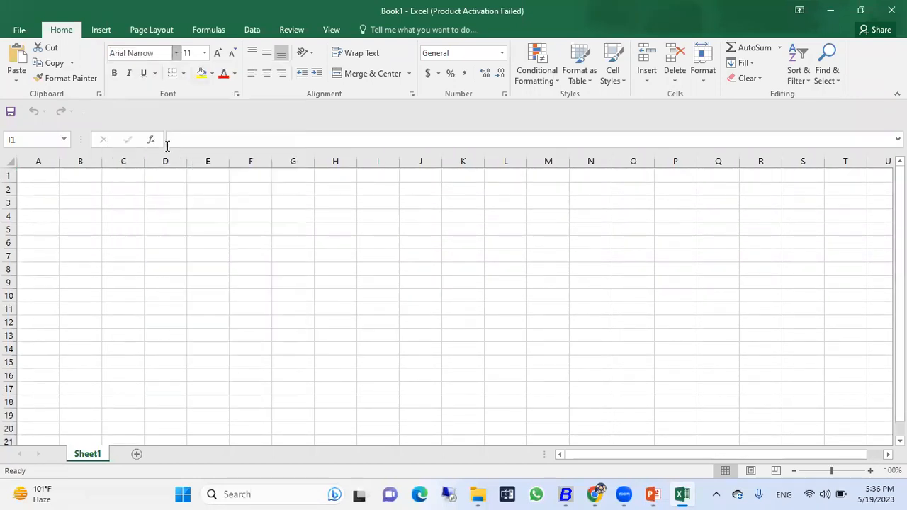
click(157, 52)
right_click(158, 53)
click(187, 83)
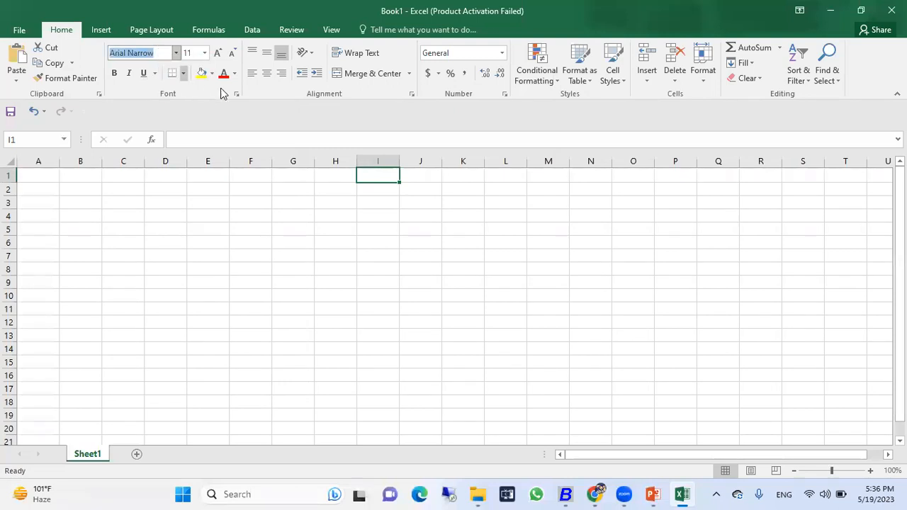
Switch back to Busy and replace Roboto in the DATA_FONT_ON tag on line 12 with Arial Narrow
key(alt+Tab)
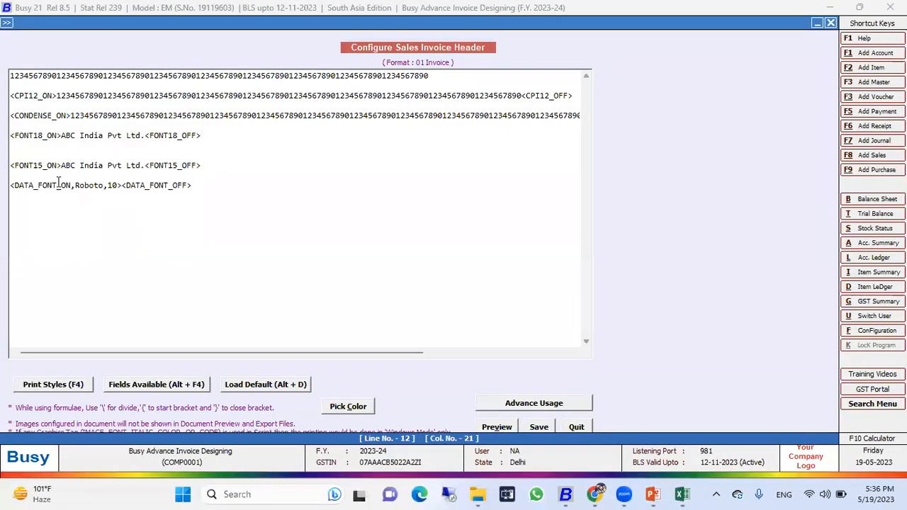
key(BackSpace)
key(BackSpace)
key(BackSpace)
key(BackSpace)
key(BackSpace)
key(BackSpace)
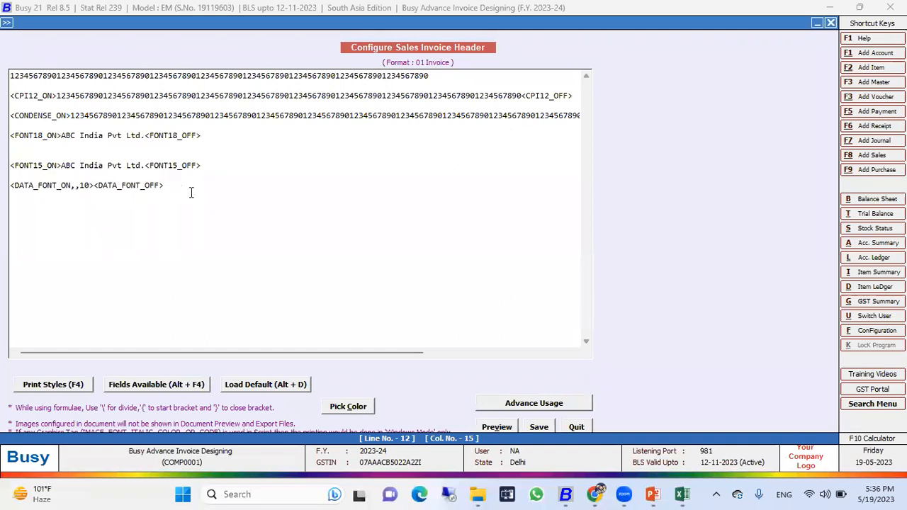
key(ctrl+v)
Copy ABC India Pvt Ltd. from line 10 between the DATA_FONT tags on line 12 and inspect it in the print preview at 140%
drag(146, 166, 62, 165)
key(ctrl+c)
click(149, 185)
key(ctrl+v)
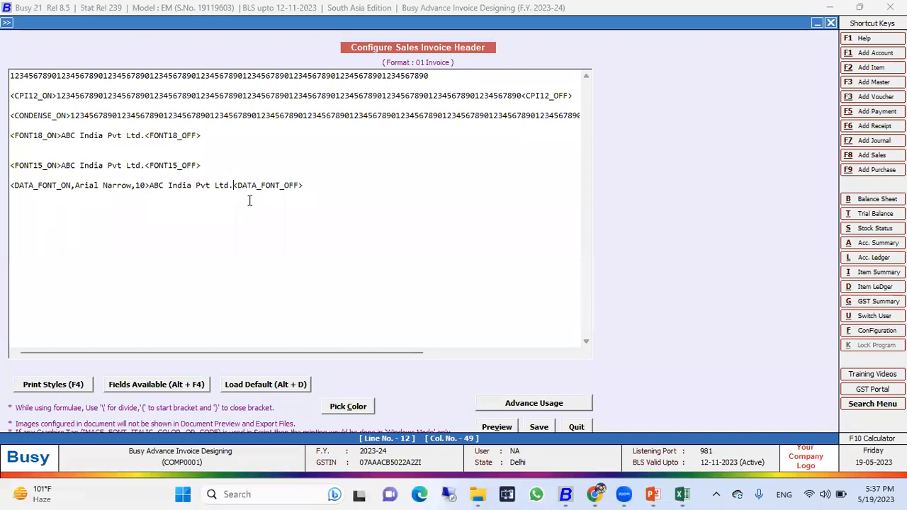
drag(135, 187, 78, 182)
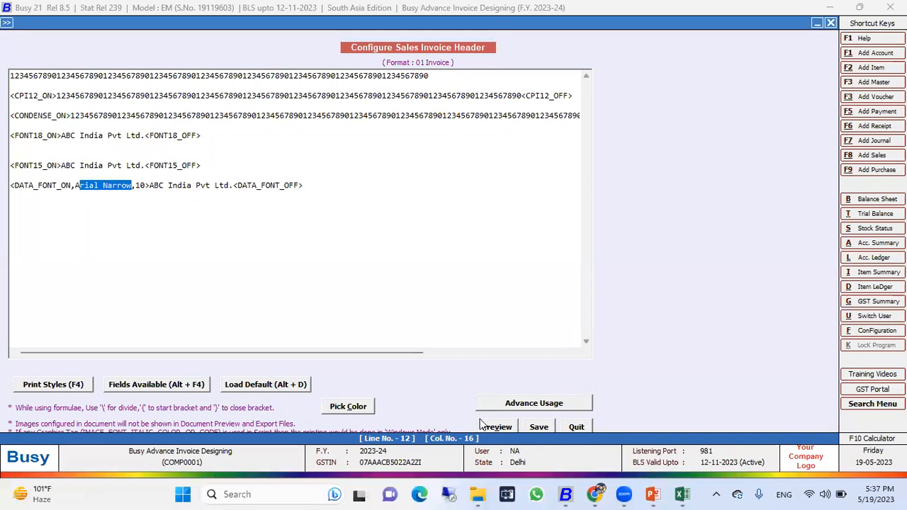
click(497, 425)
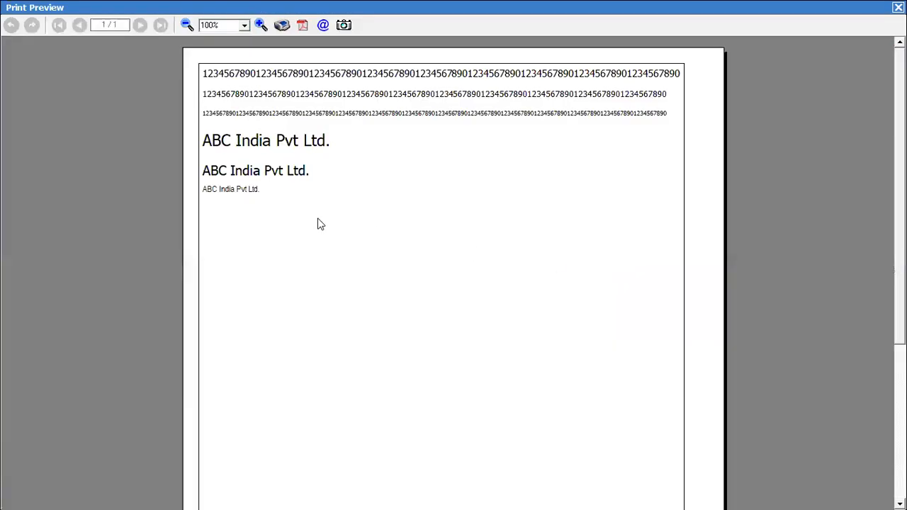
click(262, 30)
click(262, 31)
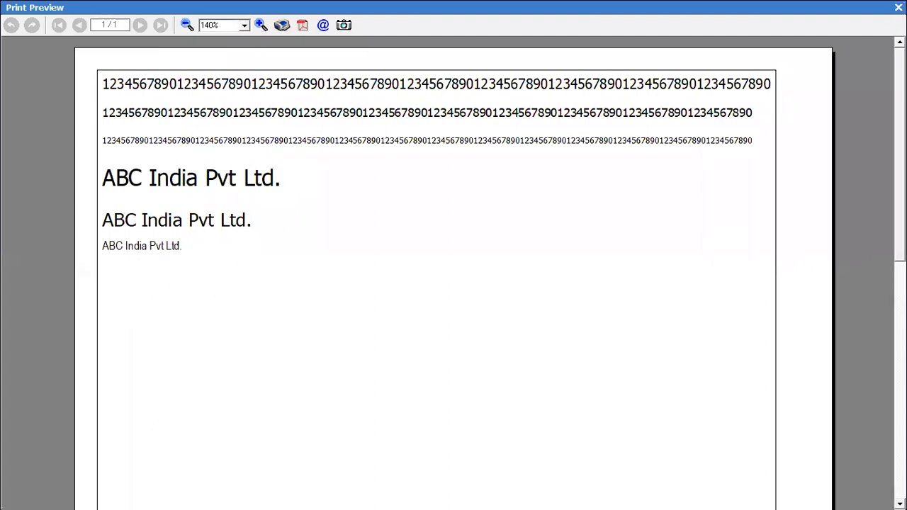
click(899, 7)
Set the font size in the DATA_FONT_ON tag to 40 and check it in the print preview
click(139, 185)
key(BackSpace)
text(4)
drag(147, 186, 135, 185)
click(499, 427)
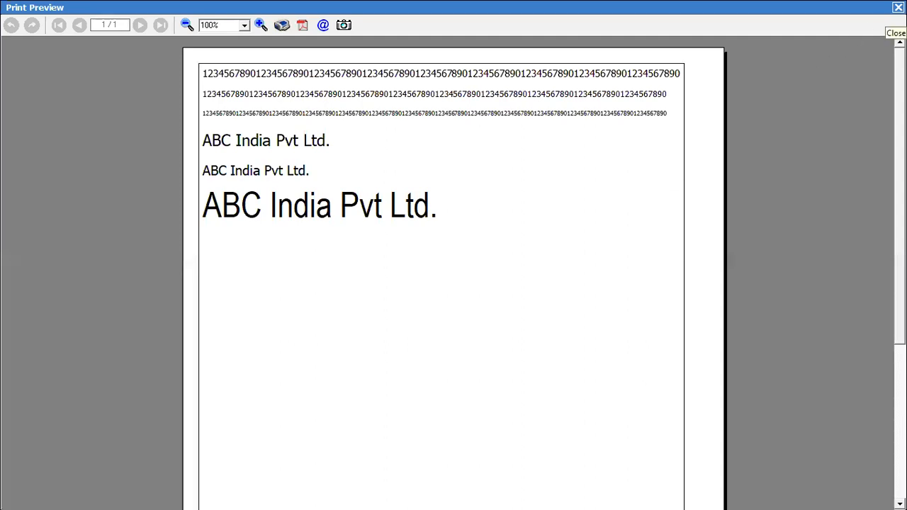
click(898, 7)
Change the DATA_FONT_ON font name from Arial Narrow to Roboto and check it in the print preview
drag(132, 185, 75, 180)
text(Roboto)
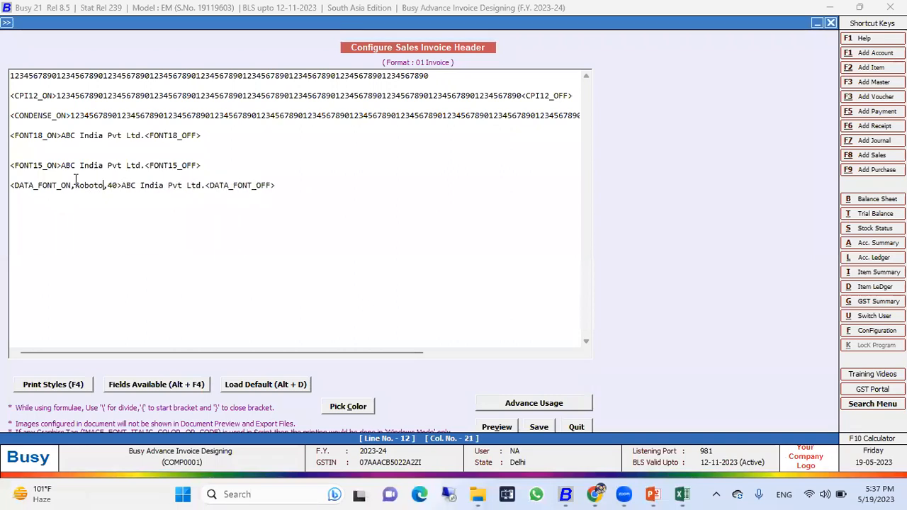
click(497, 426)
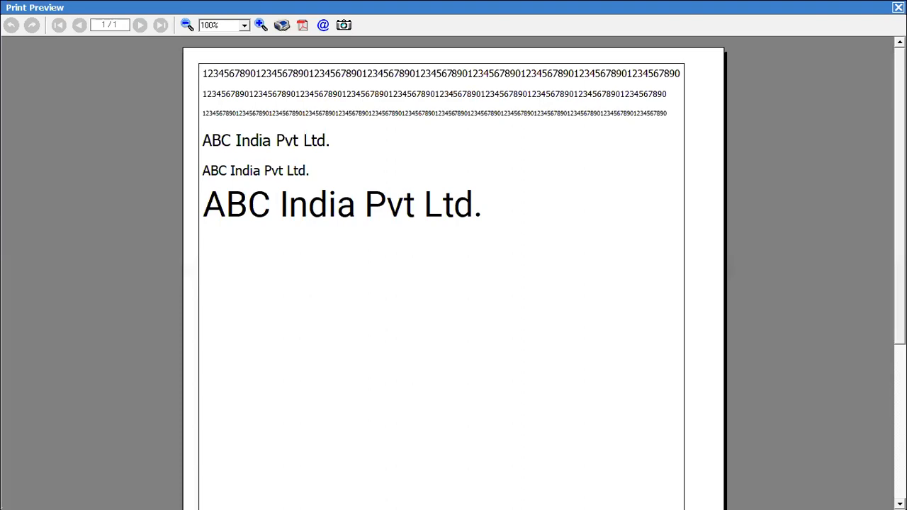
key(Escape)
Set the font size in the DATA_FONT_ON tag to 70 and check it in the print preview
click(110, 185)
key(Delete)
text(7)
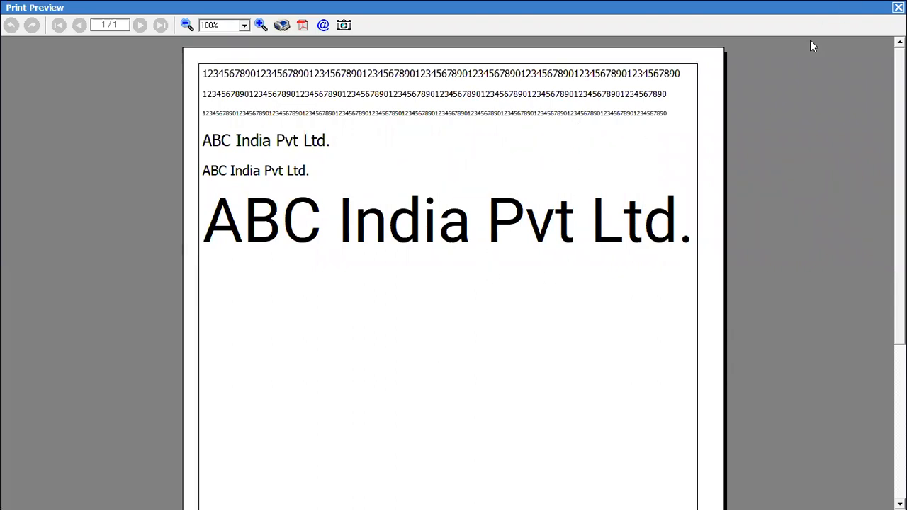
click(899, 7)
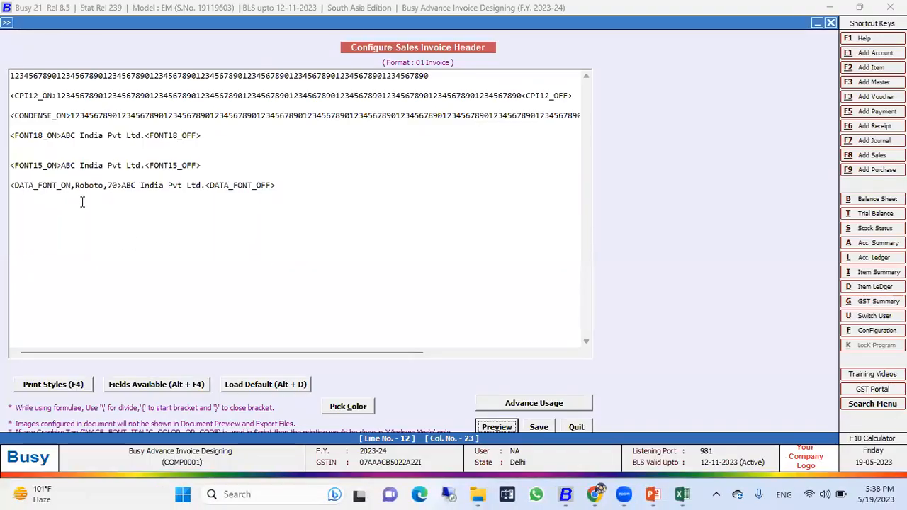
Delete all text from the sales invoice header
drag(75, 185, 105, 184)
click(328, 227)
key(ctrl+a)
key(Delete)
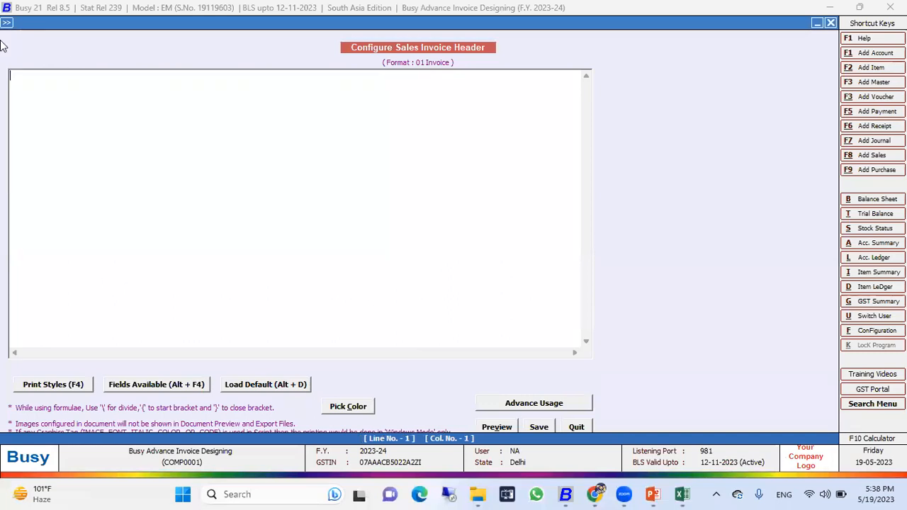
Switch to the PowerPoint slide show and advance from the Font & Characters slide to the Lines slide
mouse_move(656, 494)
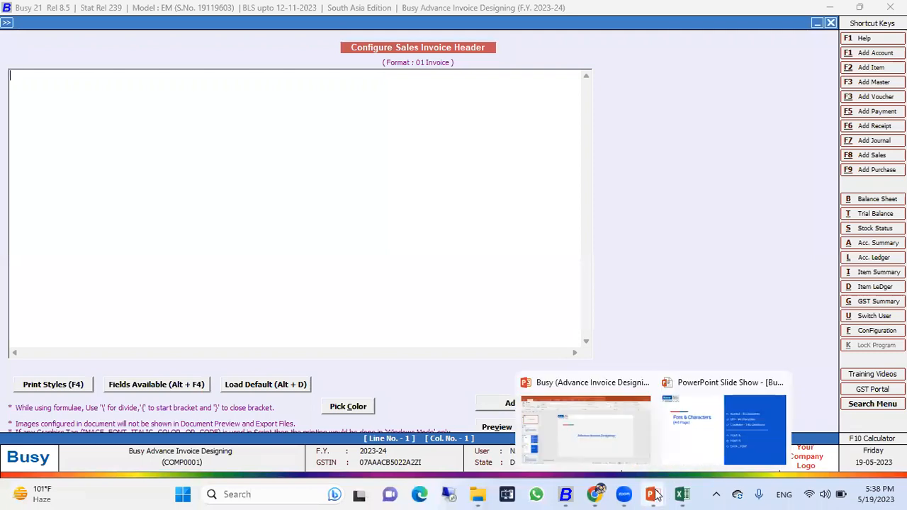
click(699, 449)
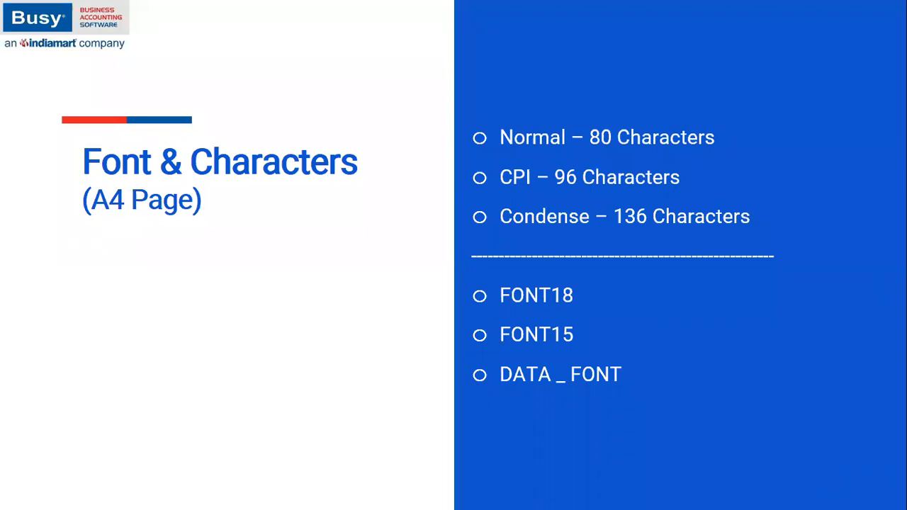
key(Right)
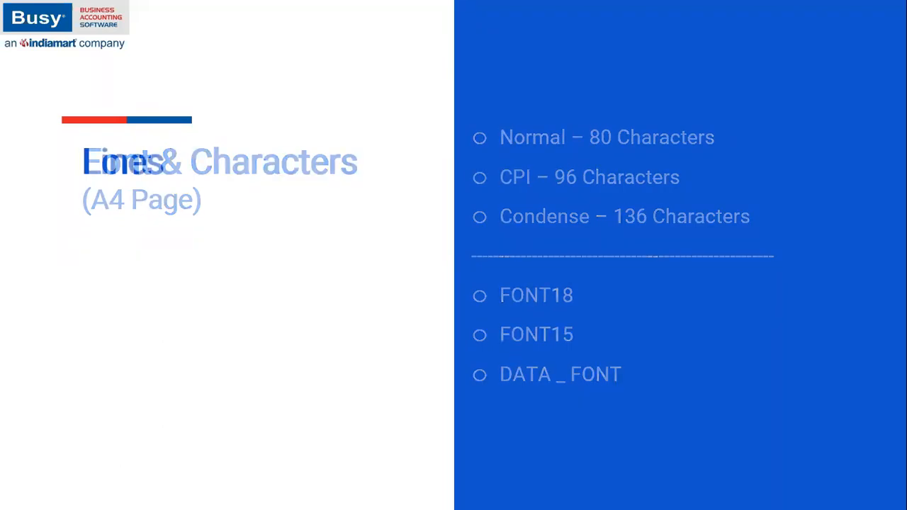
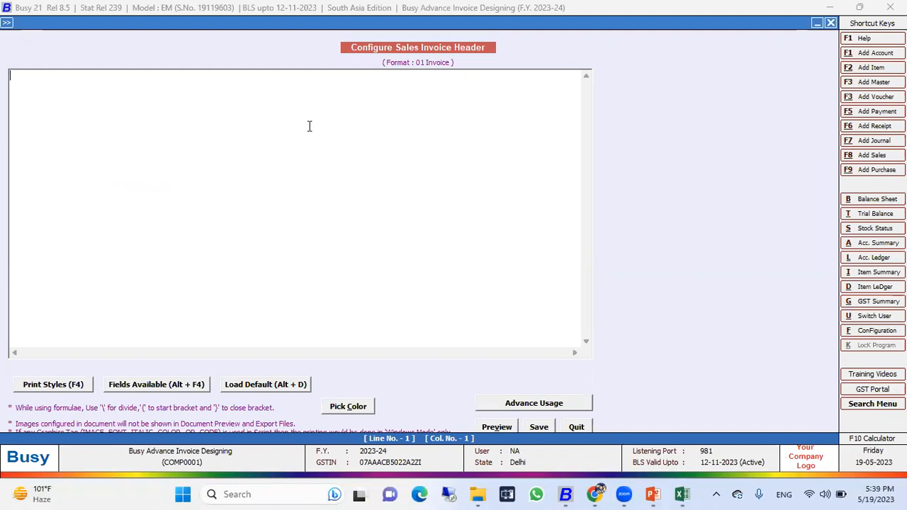
Enter the heading Item Name on line 1 of the empty Busy invoice header
text(Ite)
key(BackSpace)
key(BackSpace)
text(tem name)
key(BackSpace)
key(BackSpace)
key(BackSpace)
key(BackSpace)
text(Name )
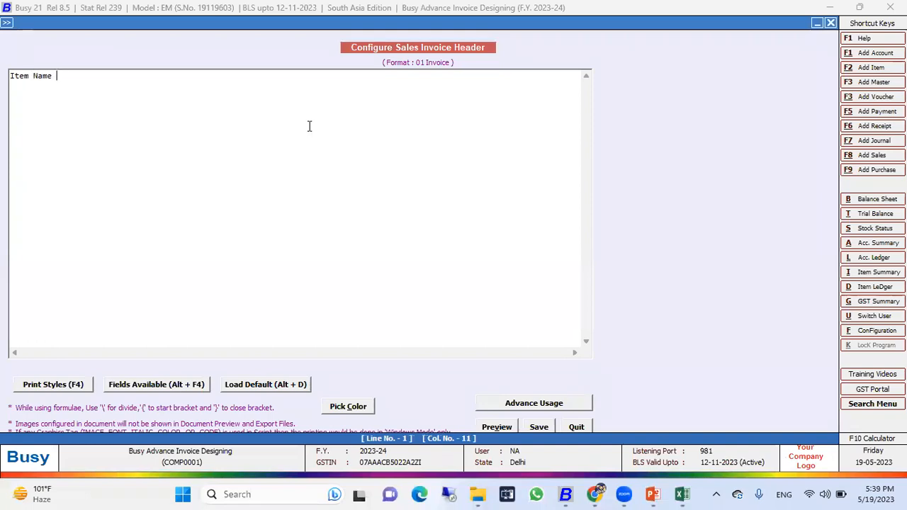
Add the heading Unit after Item Name on line 1 and check both in the print preview
text(Unit)
key(Left)
key(Left)
key(Left)
key(Left)
click(497, 426)
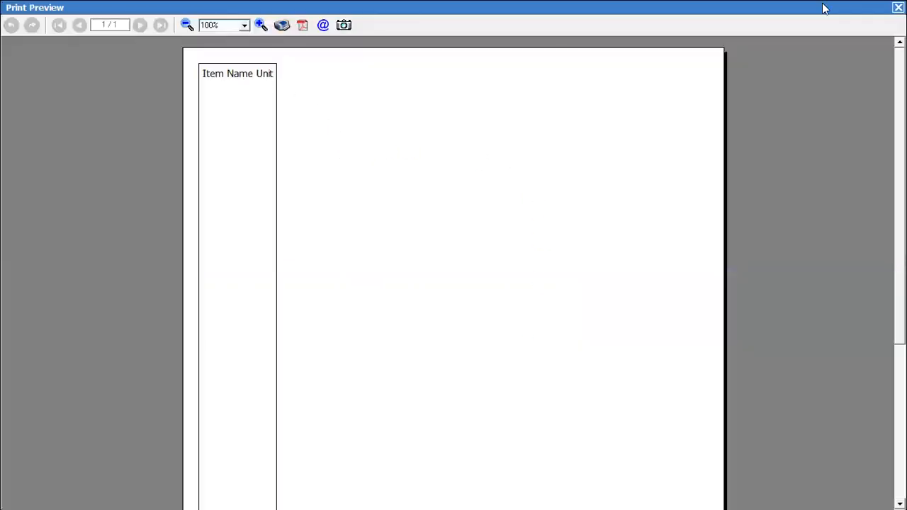
click(898, 7)
Insert the vertical line tag <BLV,A> between Item Name and Unit and check it in the print preview
click(38, 75)
click(55, 75)
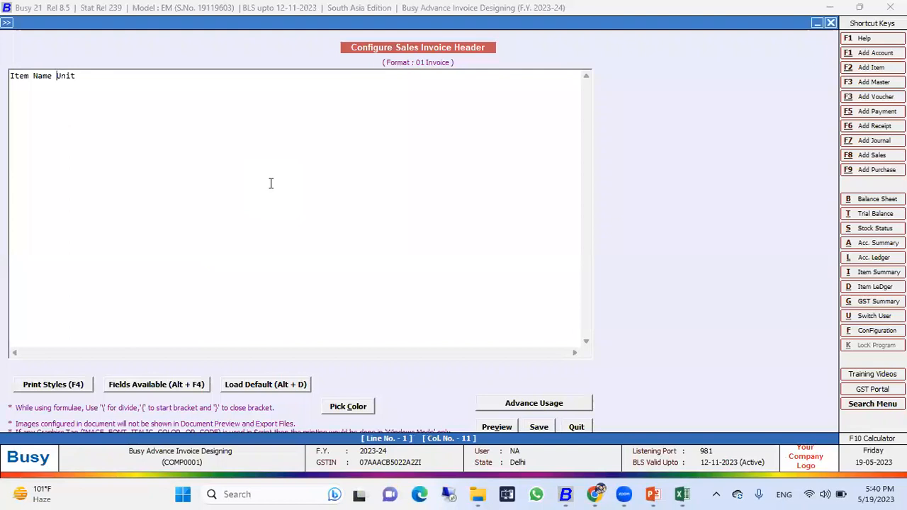
text(<>BLV,A)
key(Right)
click(497, 427)
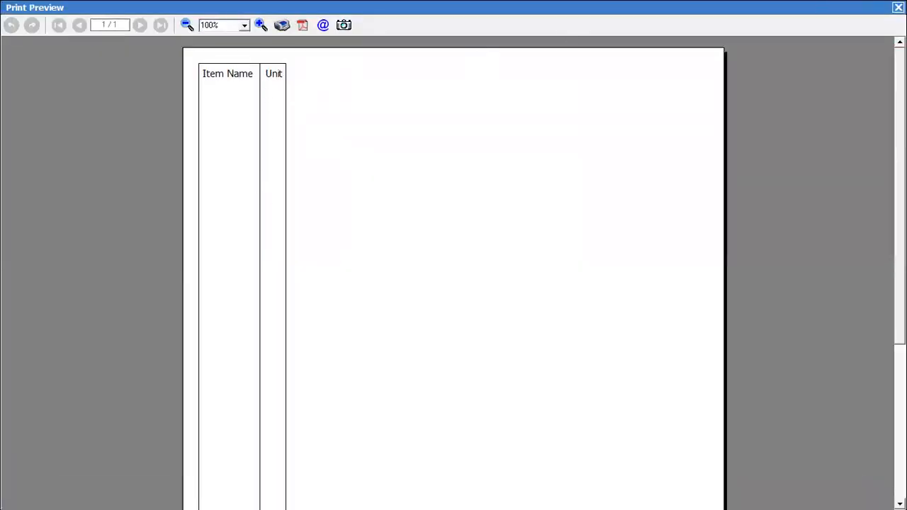
click(898, 7)
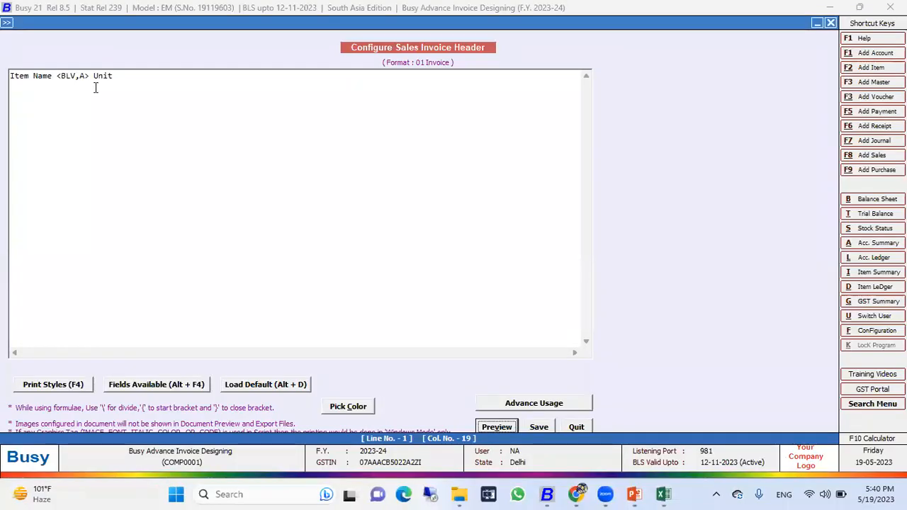
drag(90, 76, 57, 76)
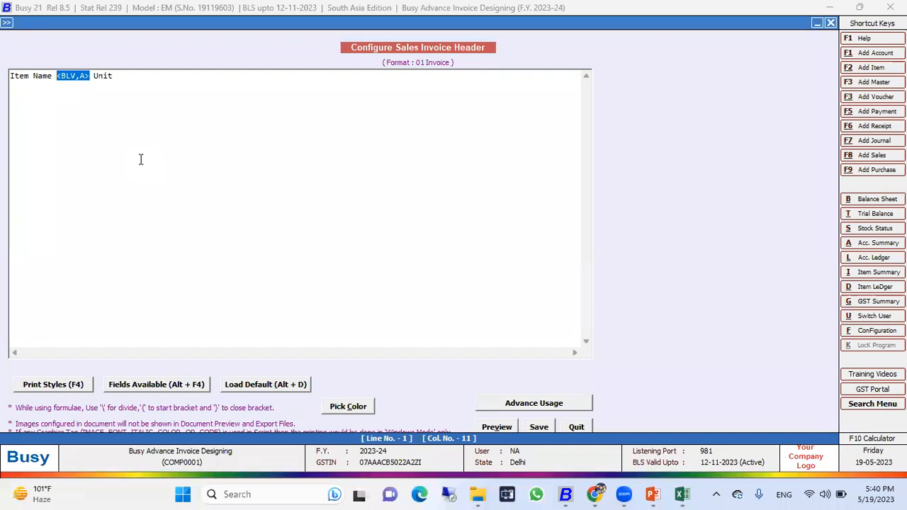
click(117, 77)
click(87, 75)
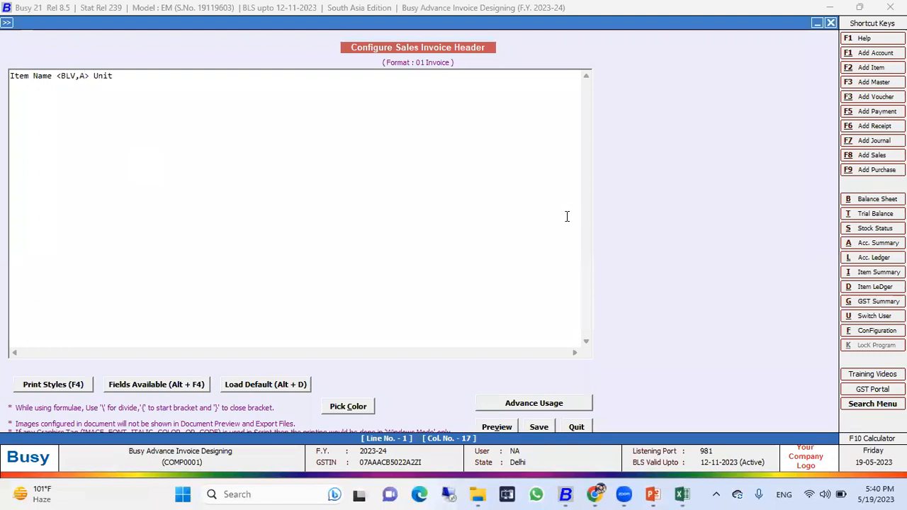
Add the text Terms & Condition on line 4 of the header and open the print preview
key(Right)
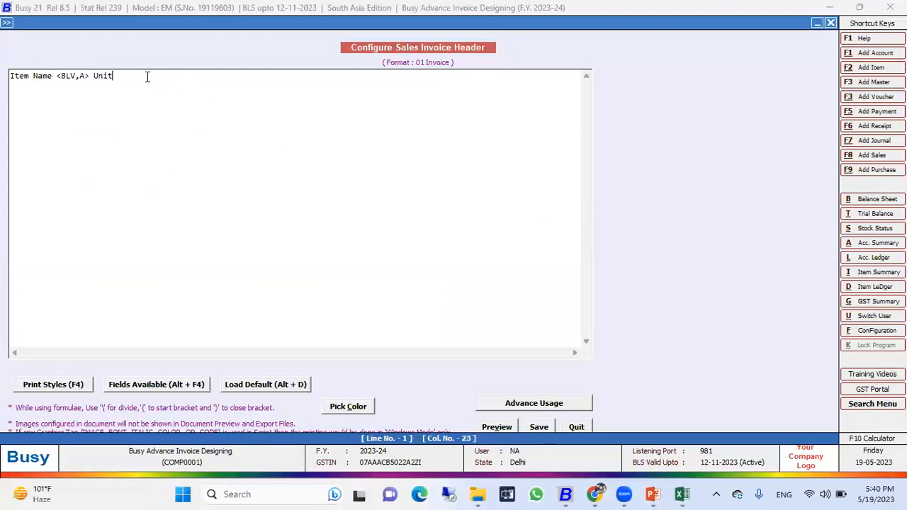
key(Return)
key(Return)
key(Return)
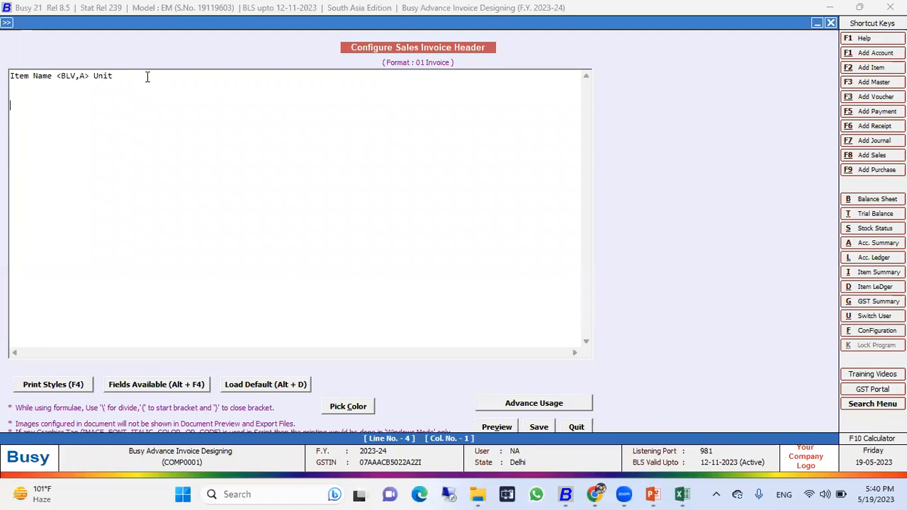
text(Terms & Condition)
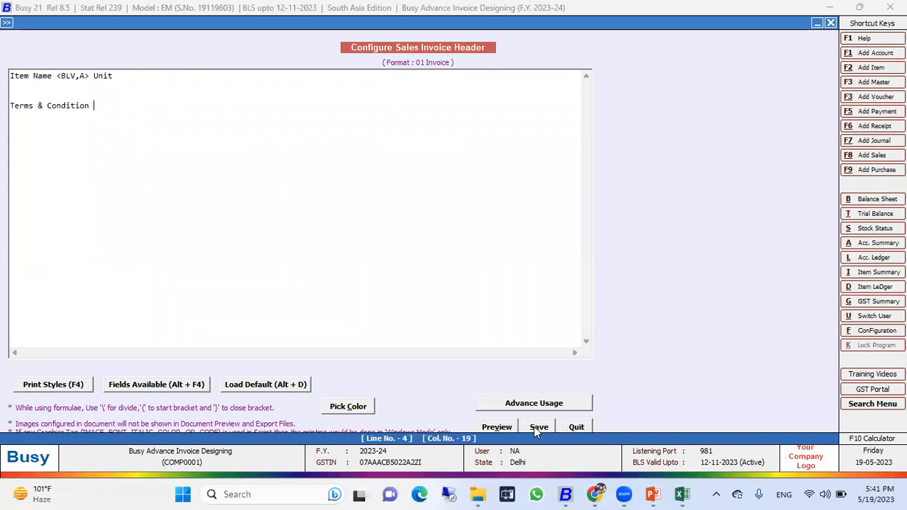
click(497, 427)
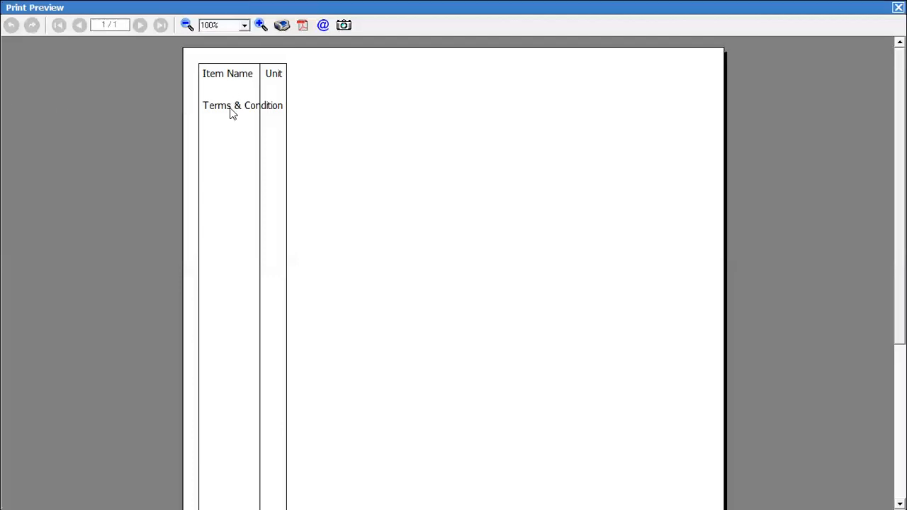
Insert the horizontal line tag <BLH,A> on line 3, above Terms & Condition, and check it in the print preview at 150%
click(898, 8)
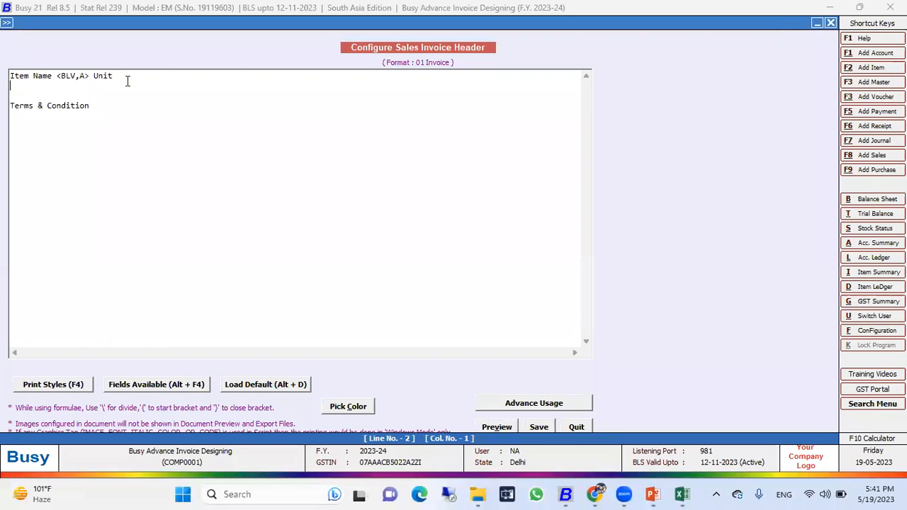
key(Return)
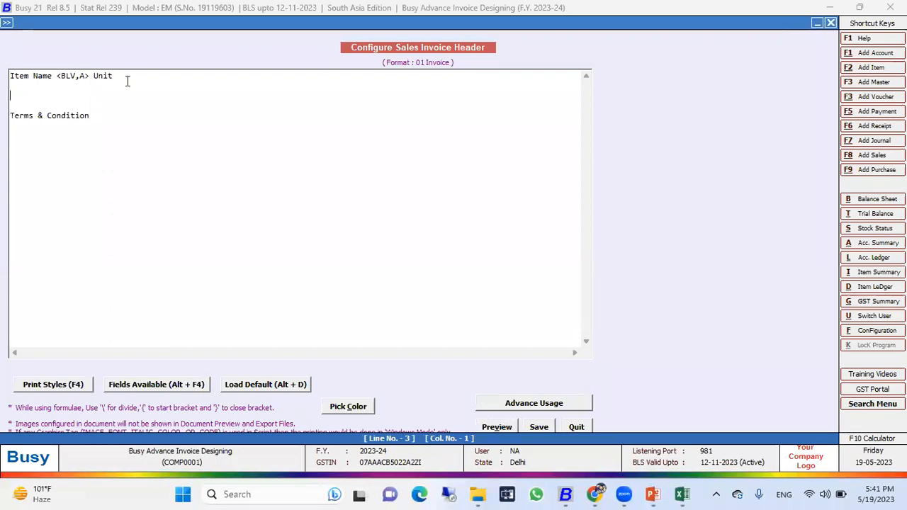
text(<>)
text(BL)
text(H,)
text(A>)
click(500, 428)
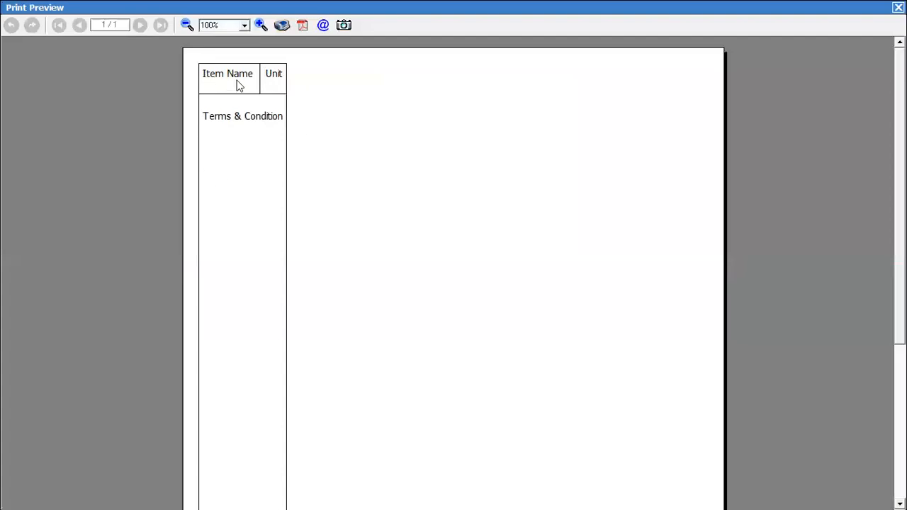
click(260, 25)
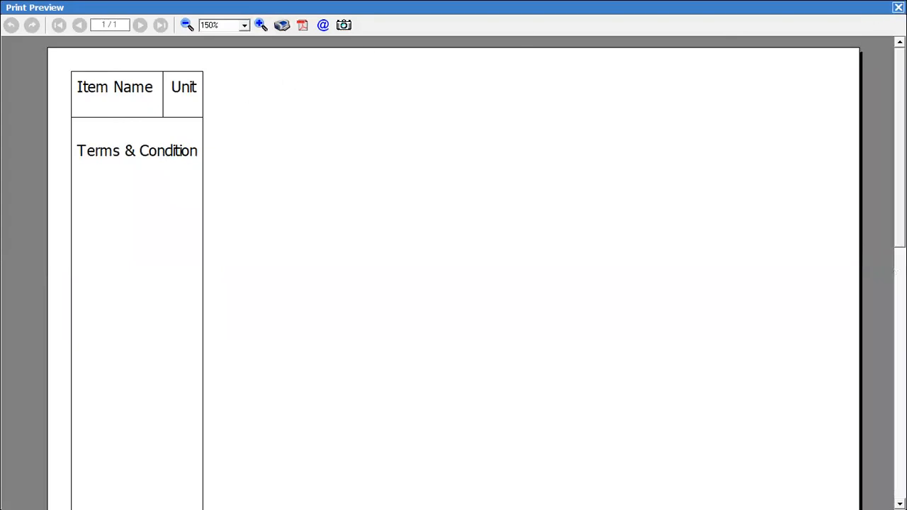
click(898, 7)
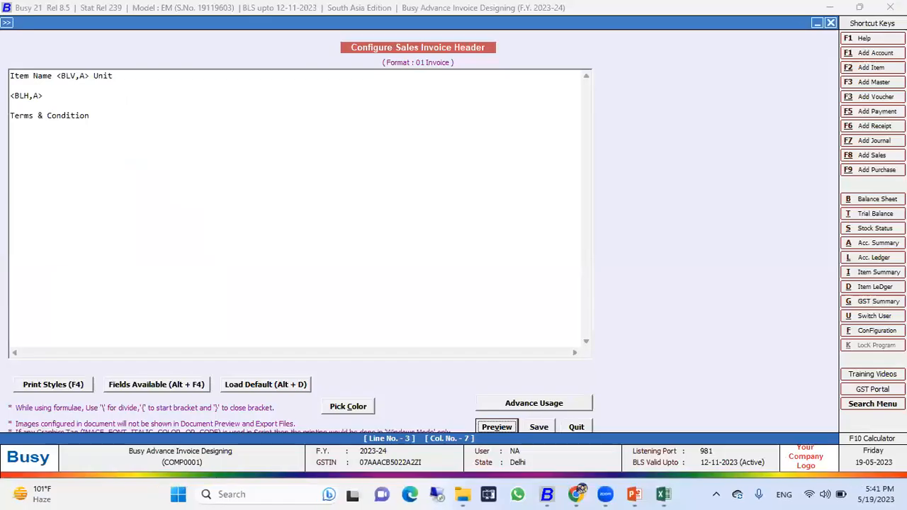
Change the vertical line tag between Item Name and Unit to <BLV,F> and check it in the print preview
click(86, 75)
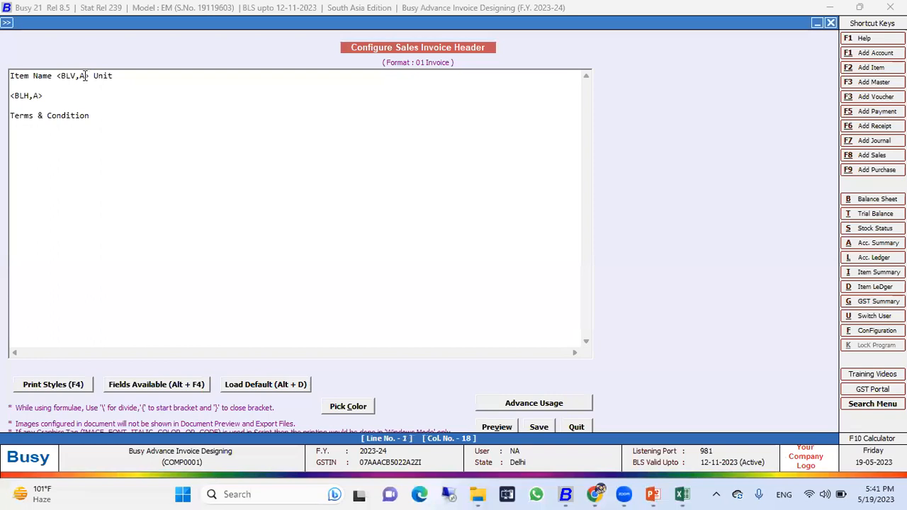
key(BackSpace)
text(F)
drag(154, 80, 87, 77)
click(72, 77)
double_click(83, 76)
click(497, 427)
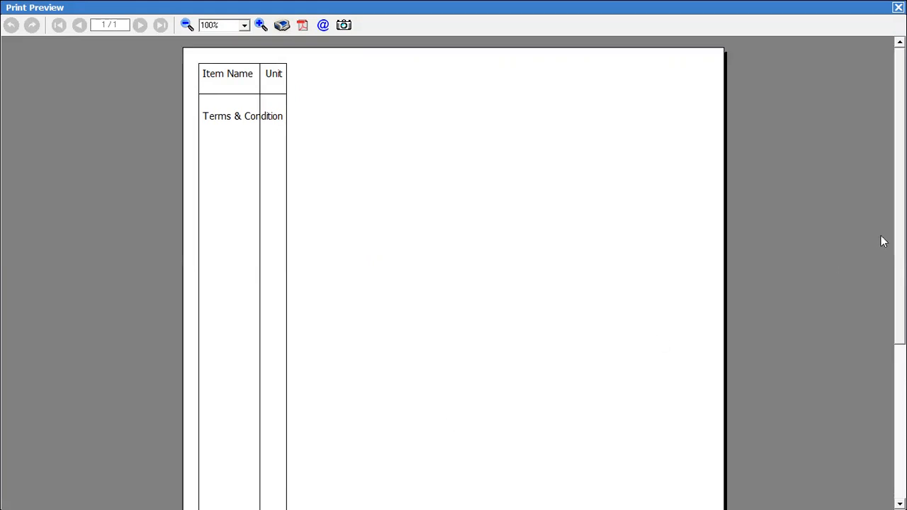
click(898, 7)
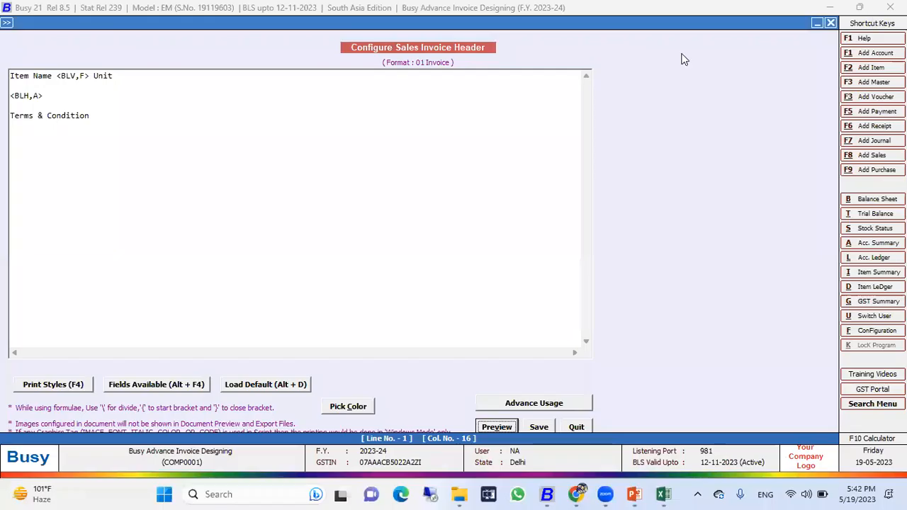
Set the vertical line tag back to <BLV,A> and check the header in the print preview
click(82, 75)
key(shift+Left)
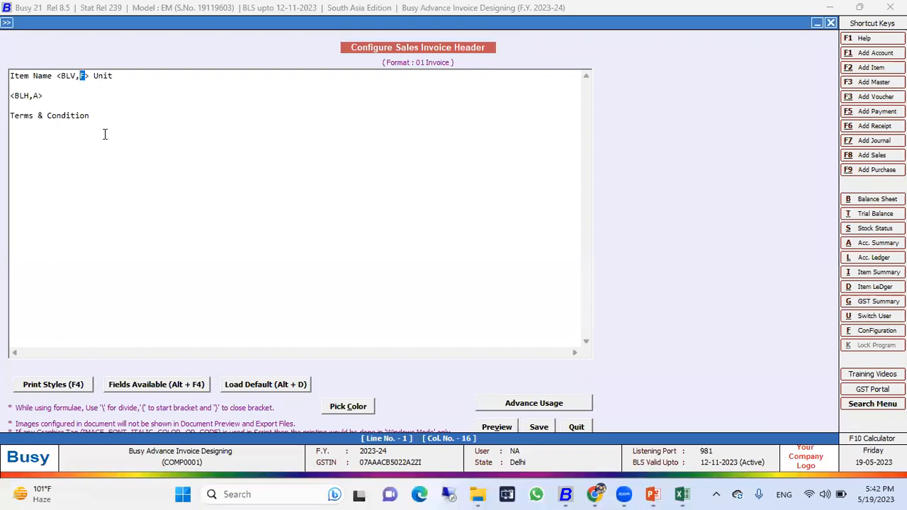
text(A)
click(490, 428)
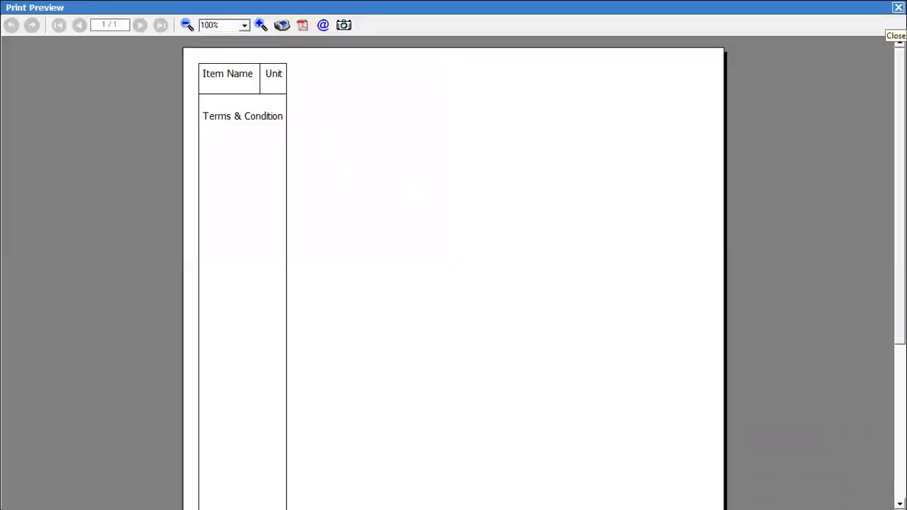
click(898, 7)
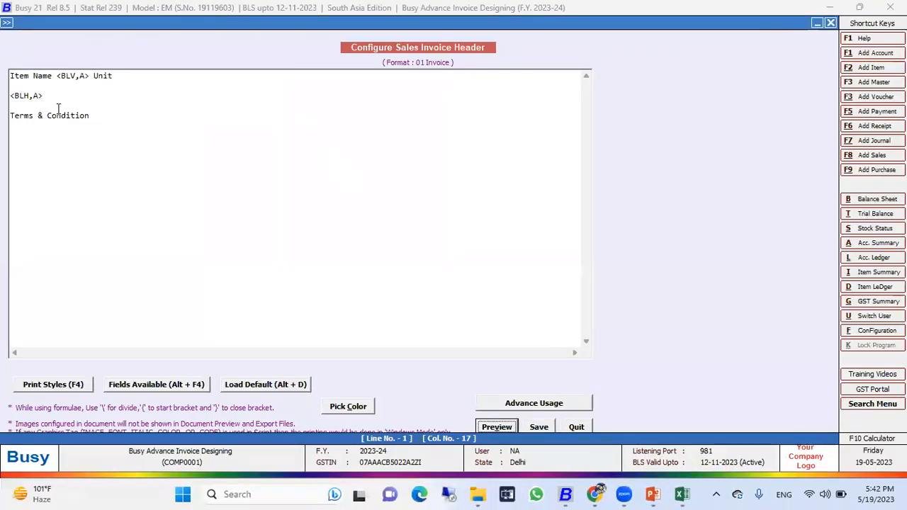
Replace Terms & Condition with ABC India Pvt Ltd repeated four times on line 5 and check it in the print preview
click(37, 95)
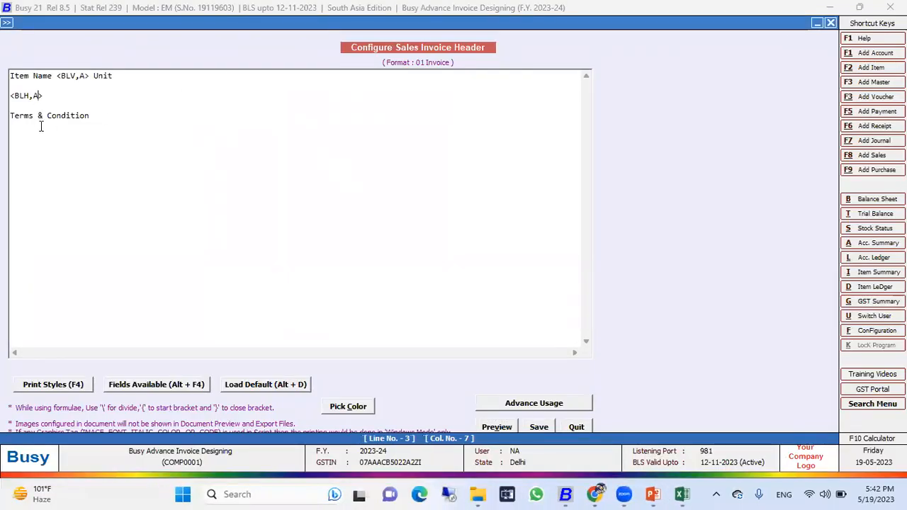
drag(99, 115, 7, 118)
text(ABC India Pvt Ltd.)
text(ABC India Pvt Ltd.)
text(v)
key(BackSpace)
text(ABC India Pvt Ltd.)
text(ABC India Pvt Ltd.)
key(BackSpace)
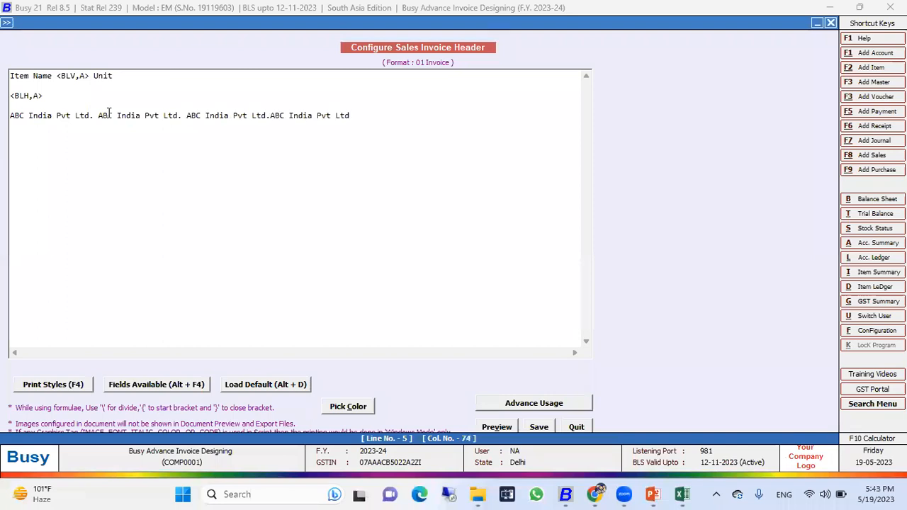
click(497, 426)
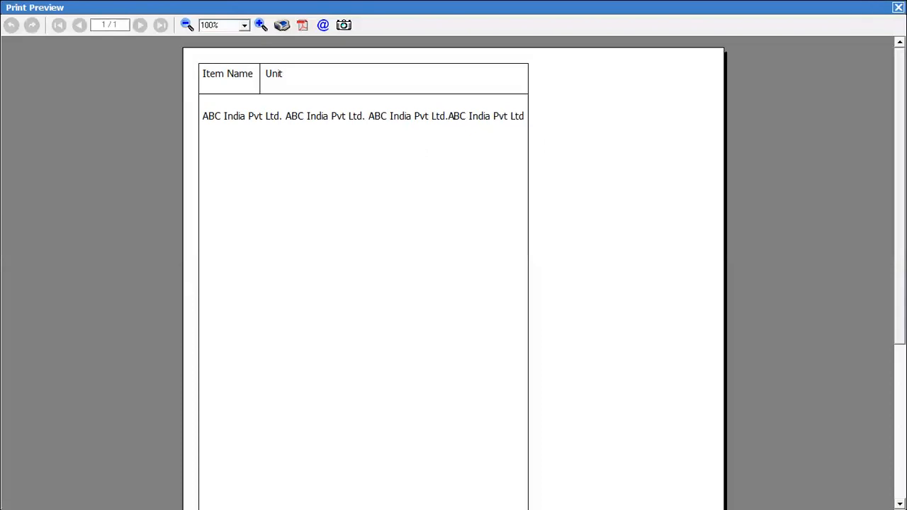
key(Escape)
Change the horizontal line tag to <BLH,L> and indent it to column 31, checking the line's length in the print preview
click(42, 95)
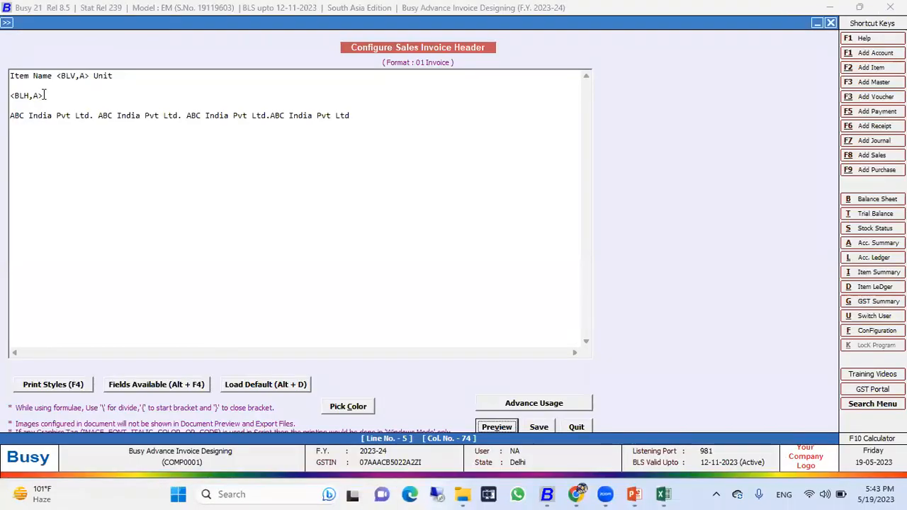
key(BackSpace)
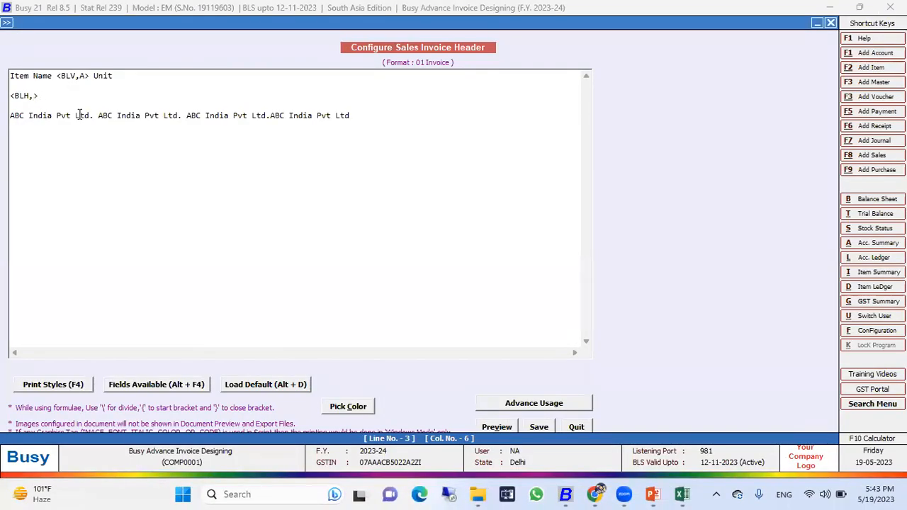
text(L)
click(496, 427)
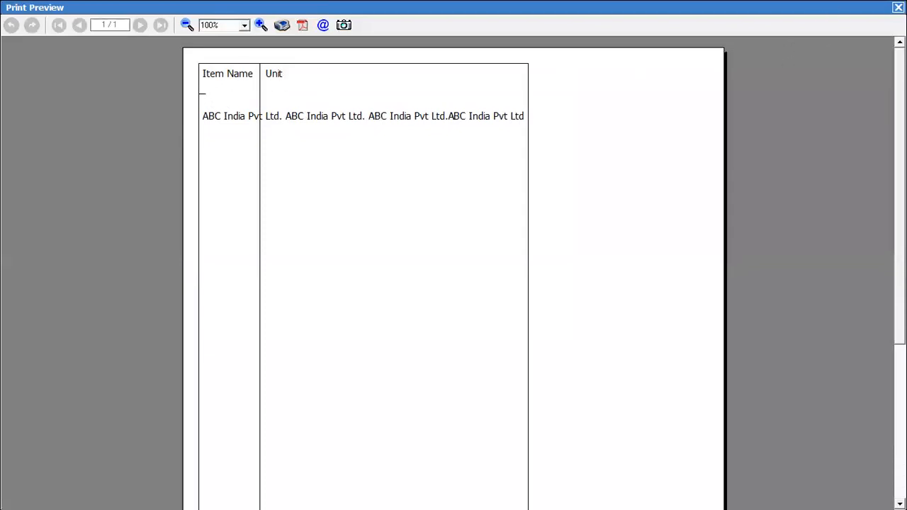
key(Escape)
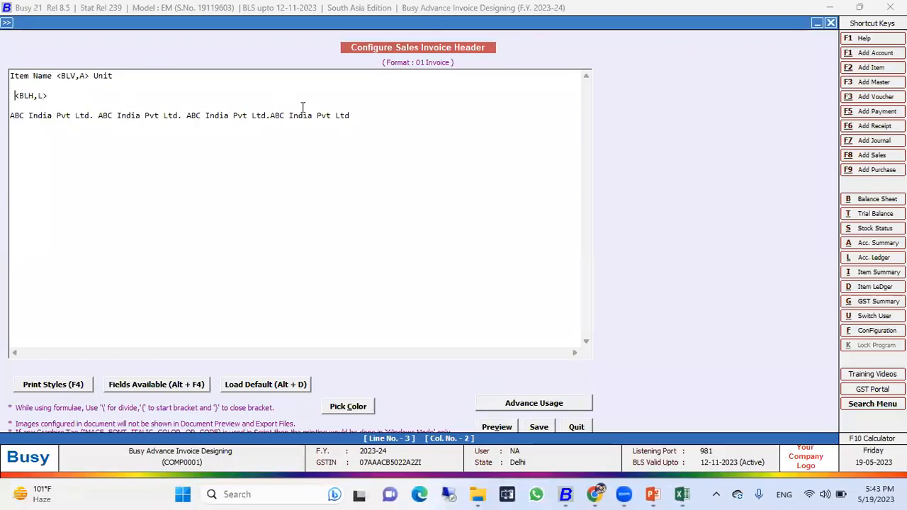
click(505, 427)
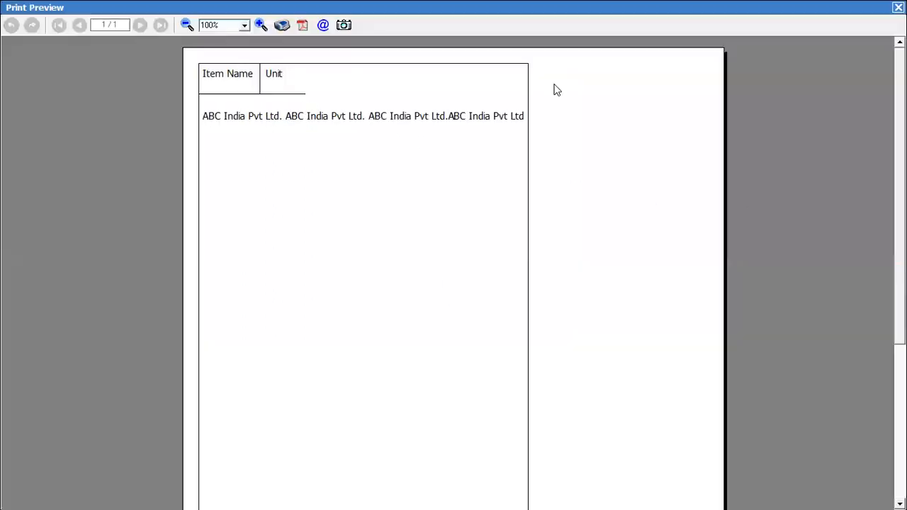
click(898, 7)
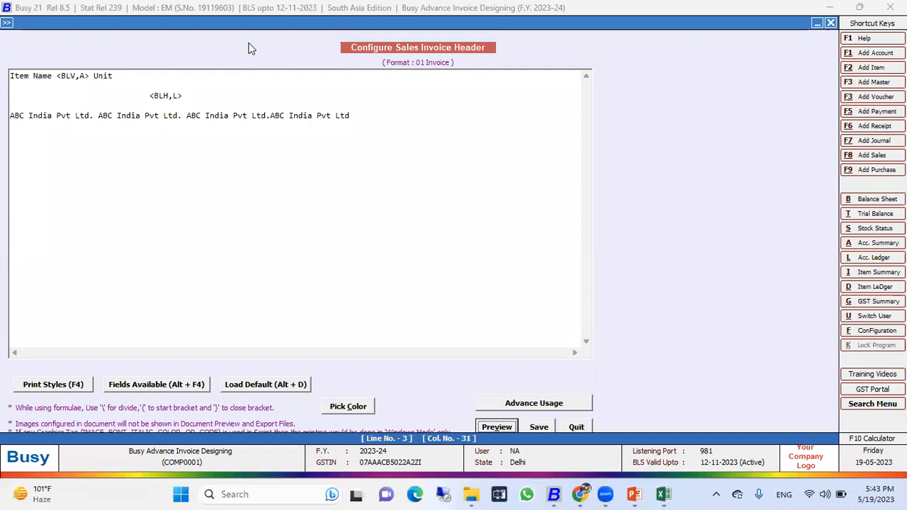
Shorten the indent before <BLH,L> to about 20 spaces and check the line in the print preview
click(140, 97)
key(BackSpace)
key(BackSpace)
key(BackSpace)
key(BackSpace)
key(BackSpace)
key(BackSpace)
key(BackSpace)
key(BackSpace)
key(BackSpace)
key(BackSpace)
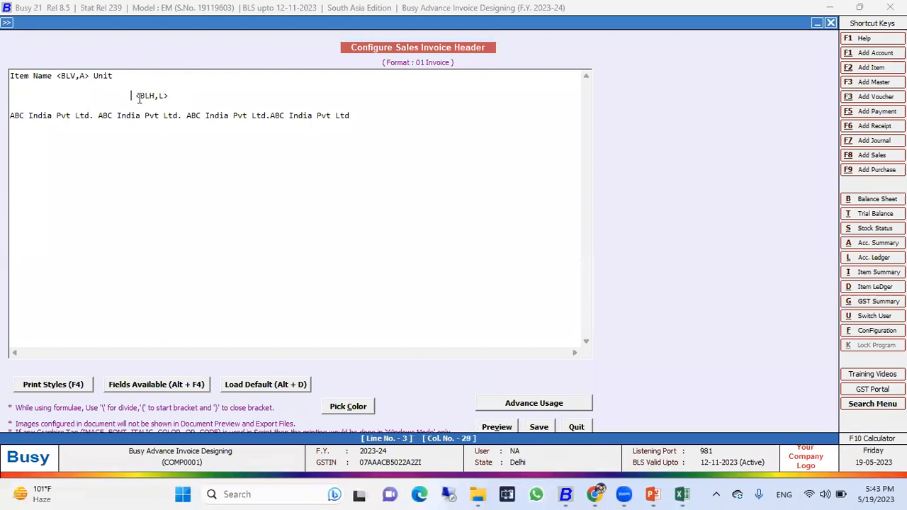
click(512, 427)
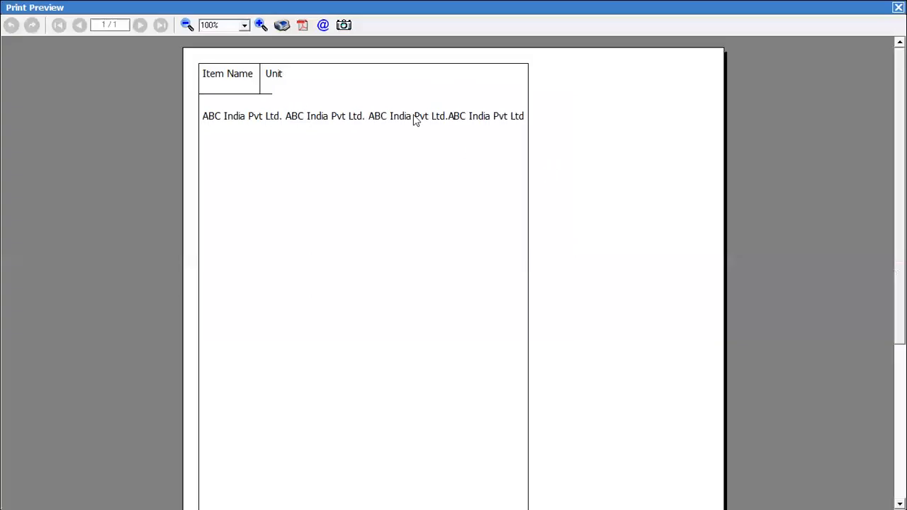
click(898, 7)
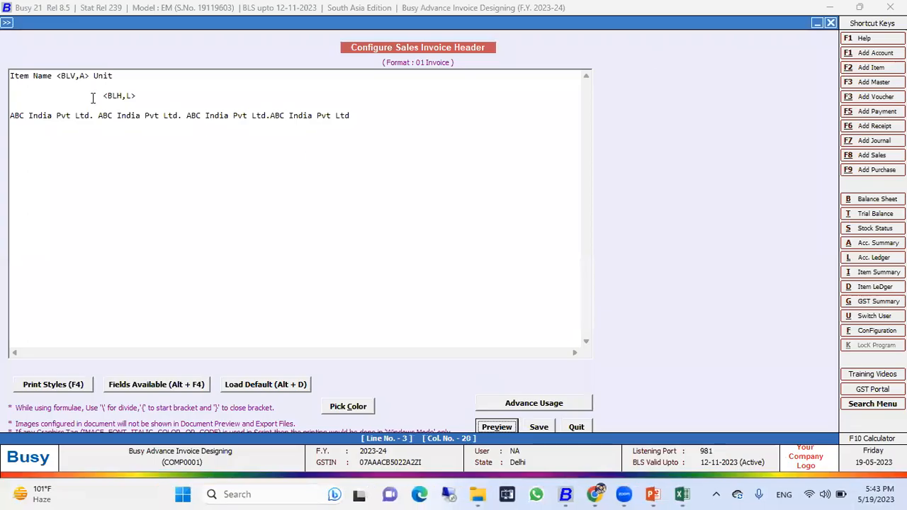
Fine-tune the indent before <BLH,L> so the line ends at the vertical line after Item Name, checking it in the print preview
key(BackSpace)
key(BackSpace)
key(BackSpace)
key(BackSpace)
key(BackSpace)
key(BackSpace)
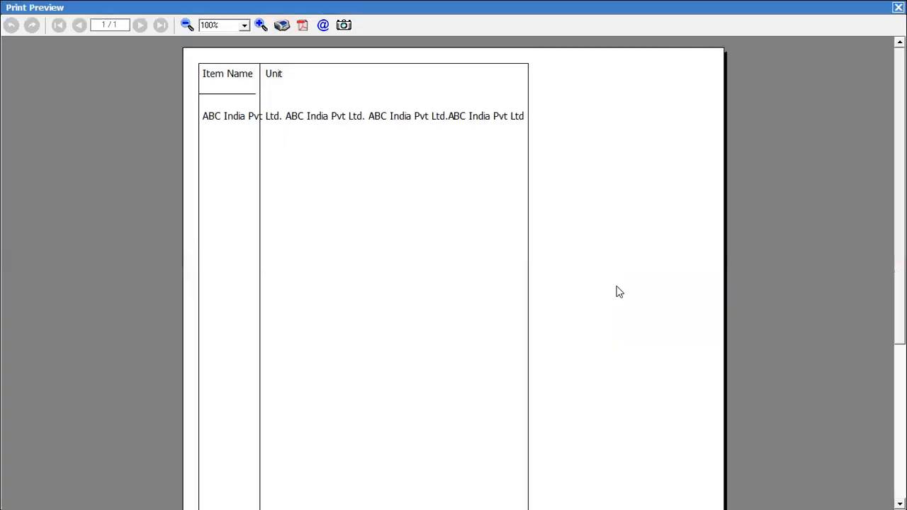
click(899, 7)
click(62, 95)
click(497, 427)
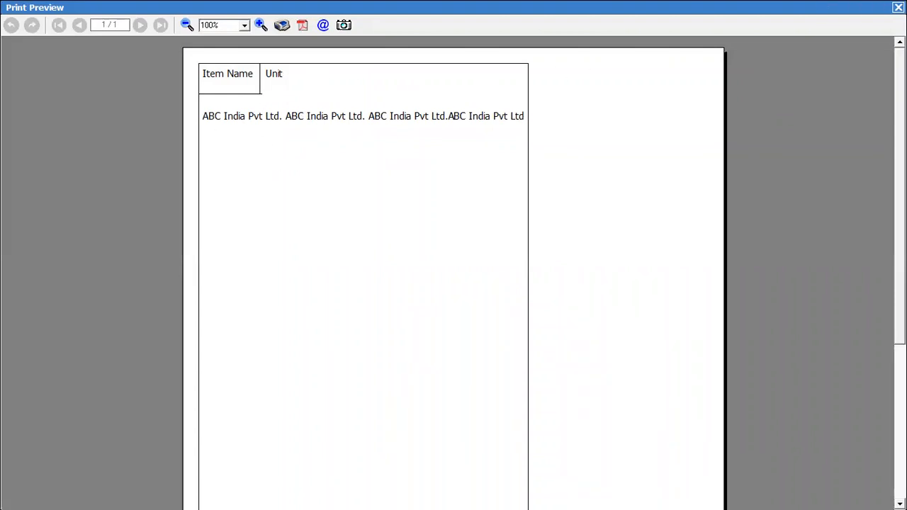
click(899, 7)
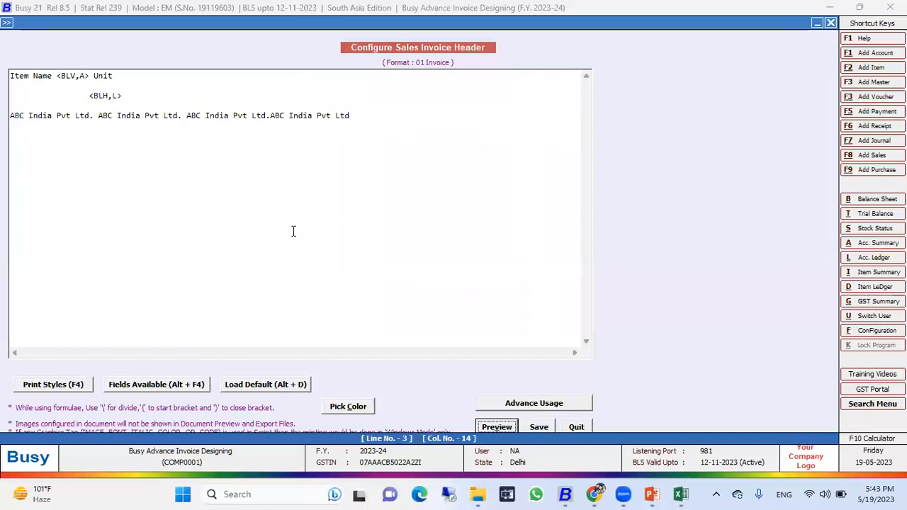
Change the horizontal line tag to <BLH,R> and check it in the print preview
click(119, 96)
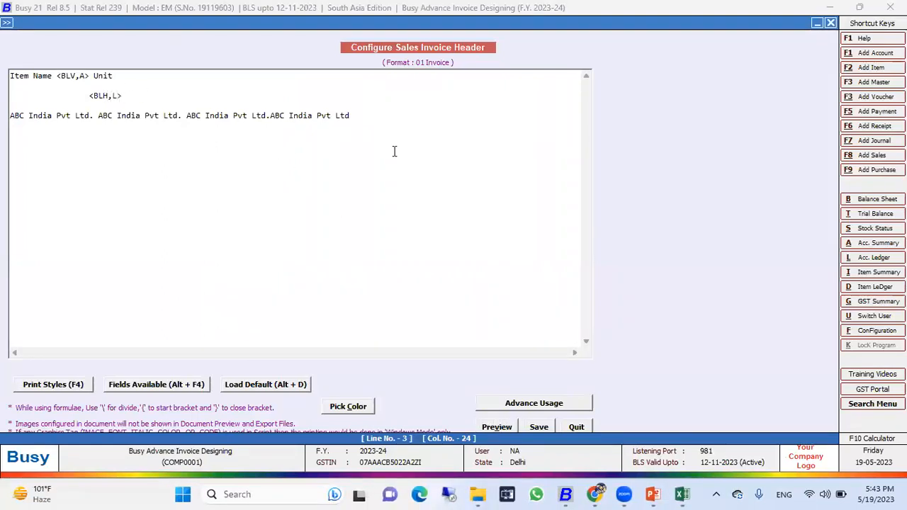
key(BackSpace)
text(R)
click(497, 427)
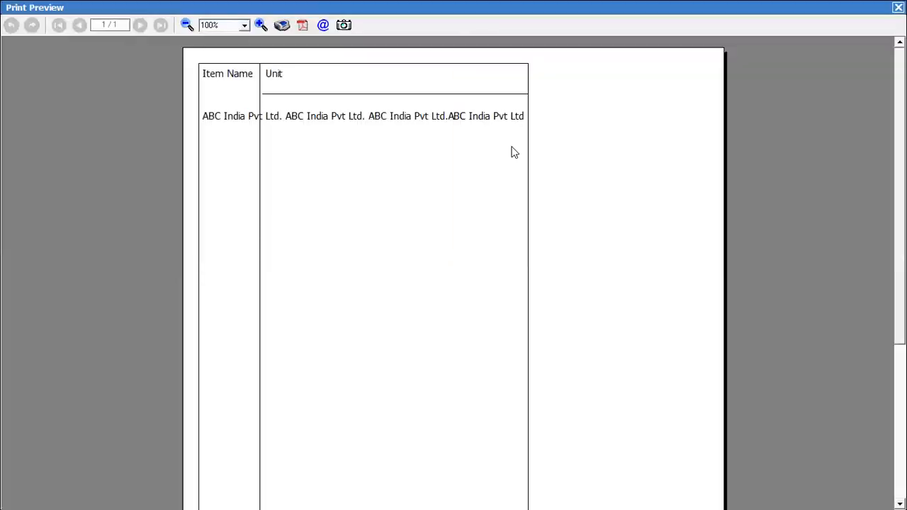
key(Escape)
Delete all the test text and line tags from the sales invoice header
drag(353, 116, 4, 12)
key(Delete)
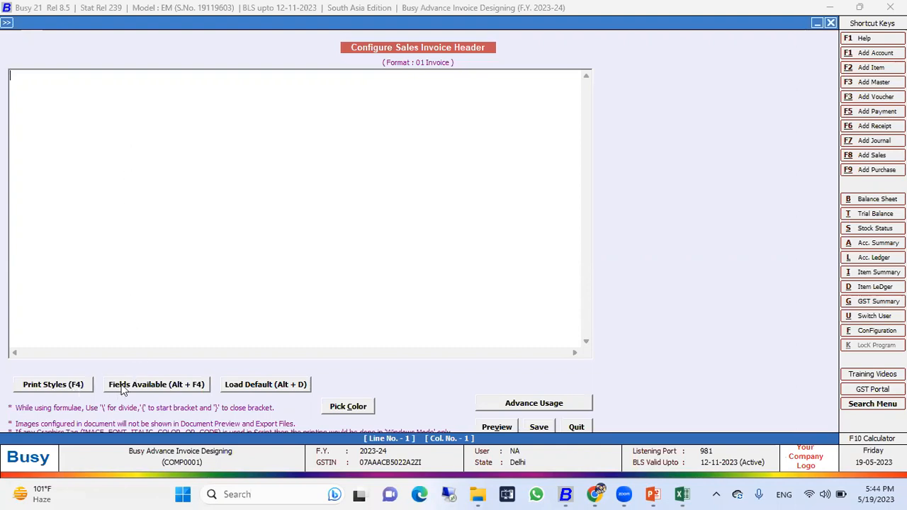
click(160, 385)
key(Escape)
key(Escape)
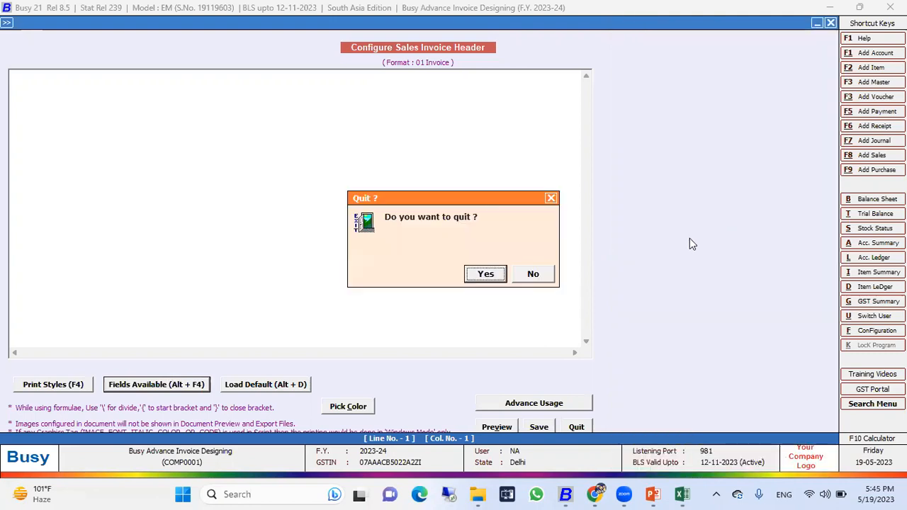
click(539, 275)
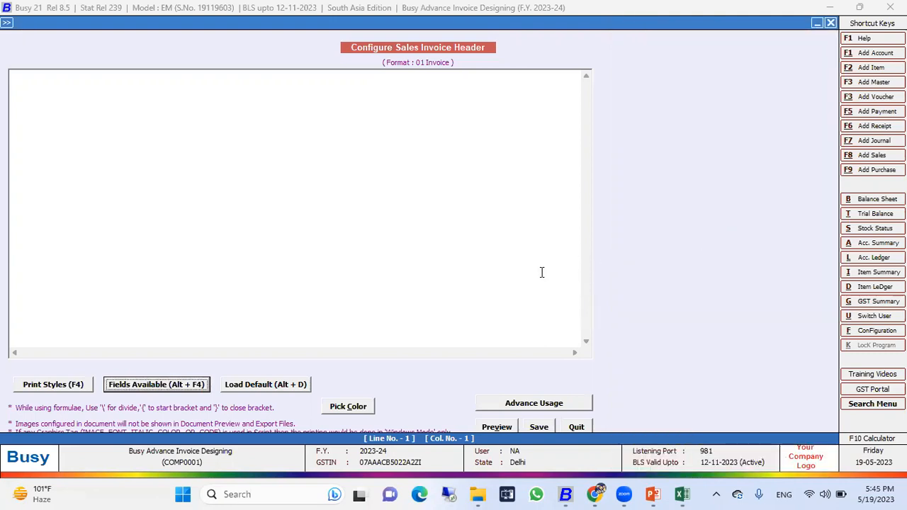
Open the list of fields available for the header and look through its categories
click(130, 387)
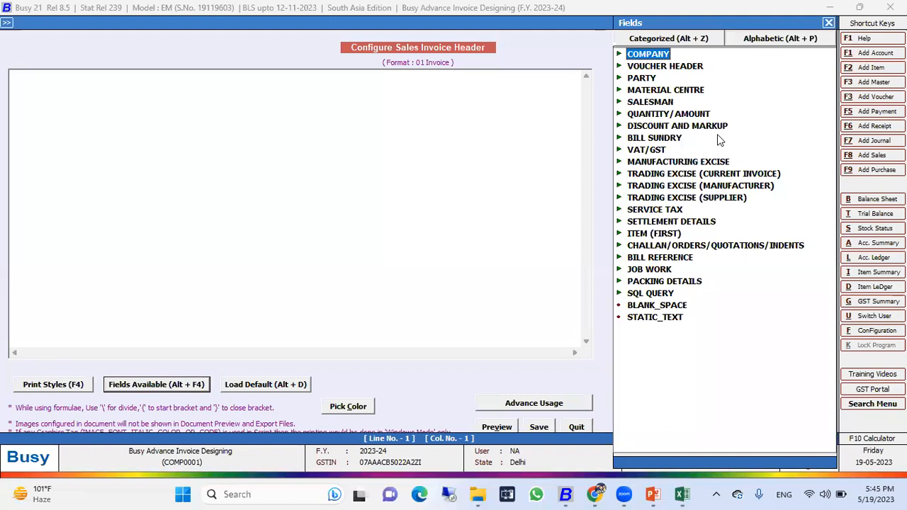
key(Down)
key(Down)
key(Down)
key(Down)
key(Down)
key(Down)
key(Down)
key(Down)
key(Down)
key(Down)
key(Down)
key(Down)
key(Down)
key(Down)
key(Down)
key(Down)
key(Down)
key(Down)
key(Down)
key(Down)
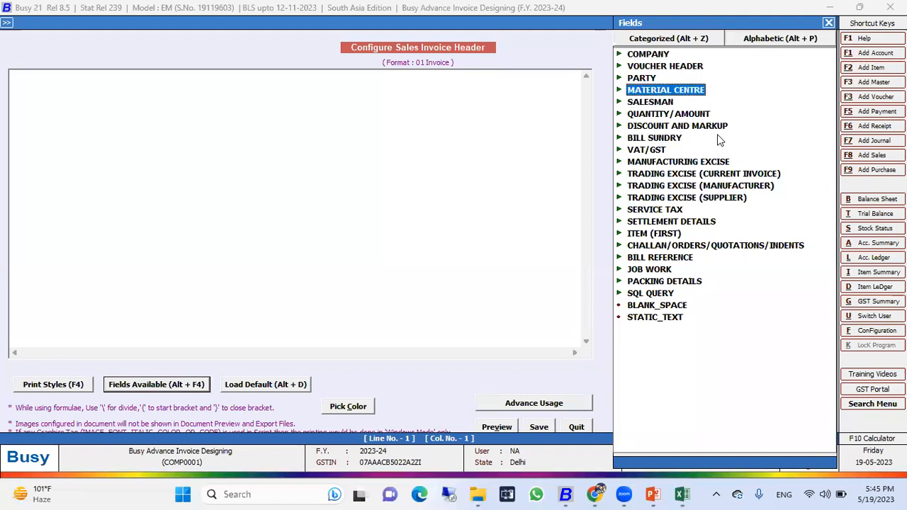
key(Down)
key(Down)
key(Down)
key(Down)
key(Down)
key(Down)
key(Down)
key(Down)
key(Down)
key(Down)
key(Down)
key(Down)
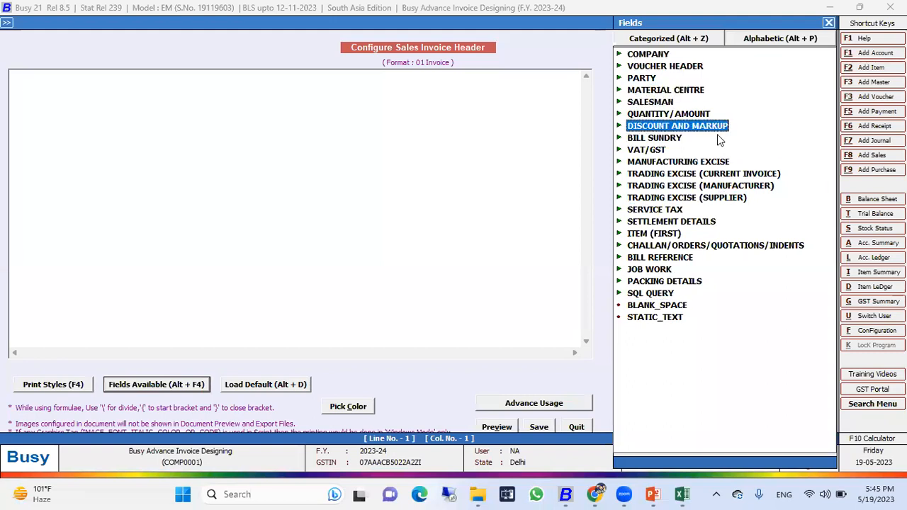
key(Down)
key(Down)
key(Down)
key(Down)
key(Down)
key(Down)
key(Down)
key(Down)
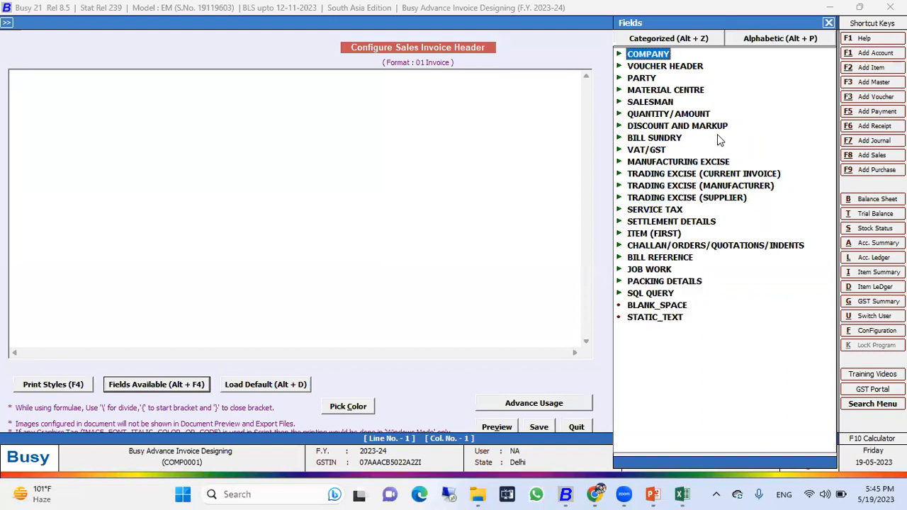
Insert a STATIC_TEXT field in the sales invoice header and replace its placeholder text with "Invoice No."
key(Up)
key(Return)
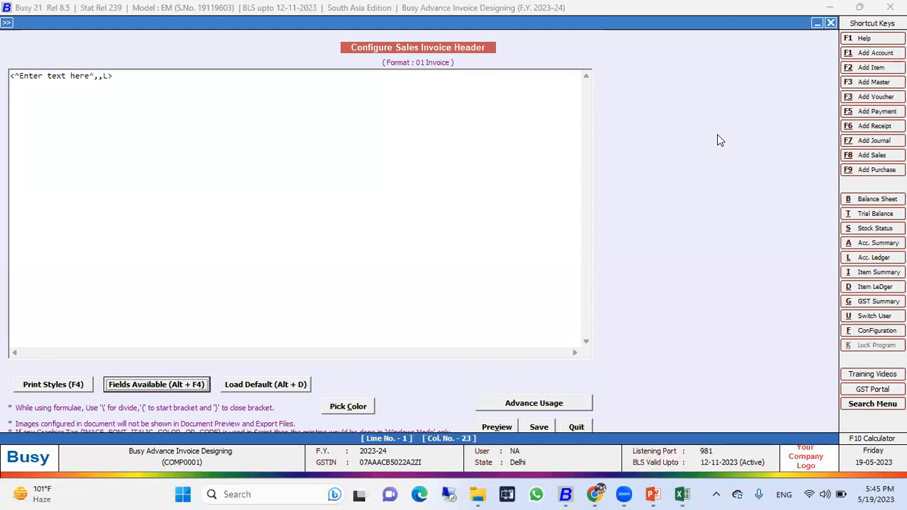
click(93, 77)
key(BackSpace)
key(BackSpace)
key(BackSpace)
key(BackSpace)
key(BackSpace)
key(BackSpace)
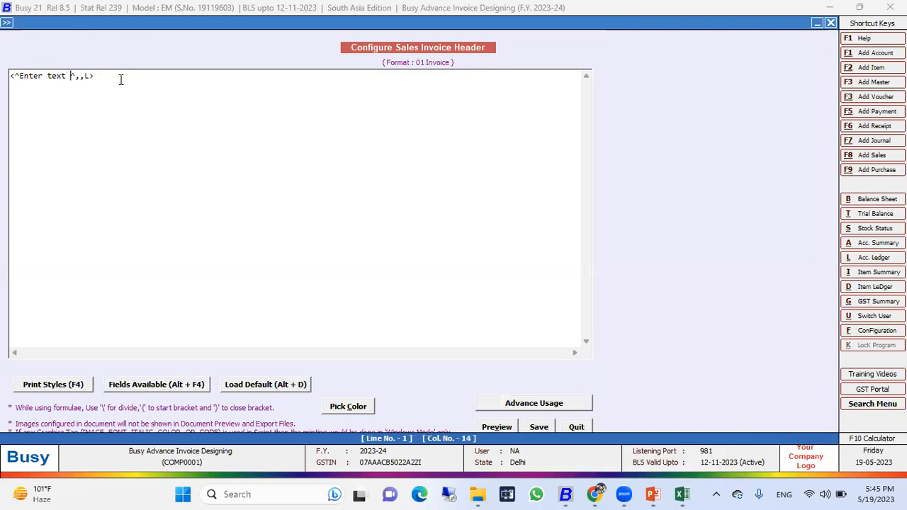
key(BackSpace)
key(BackSpace)
key(BackSpace)
key(BackSpace)
key(BackSpace)
key(BackSpace)
key(BackSpace)
key(BackSpace)
key(BackSpace)
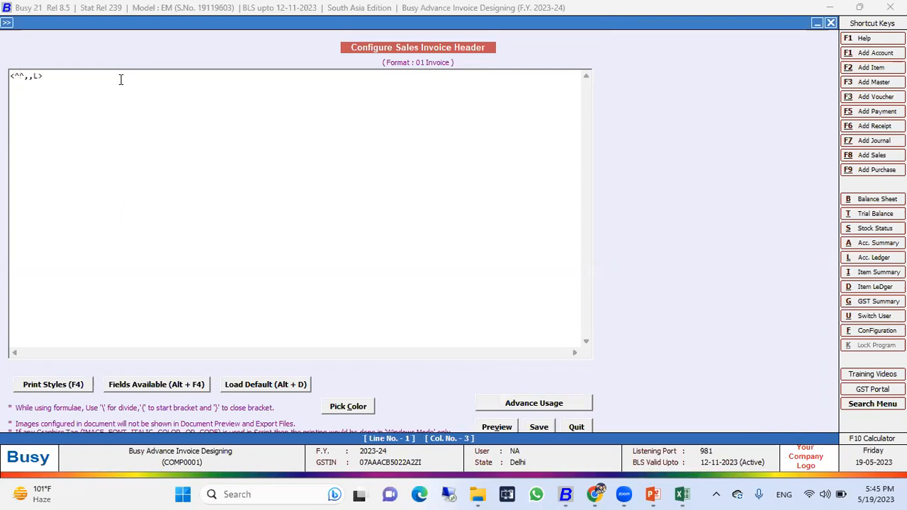
text(In)
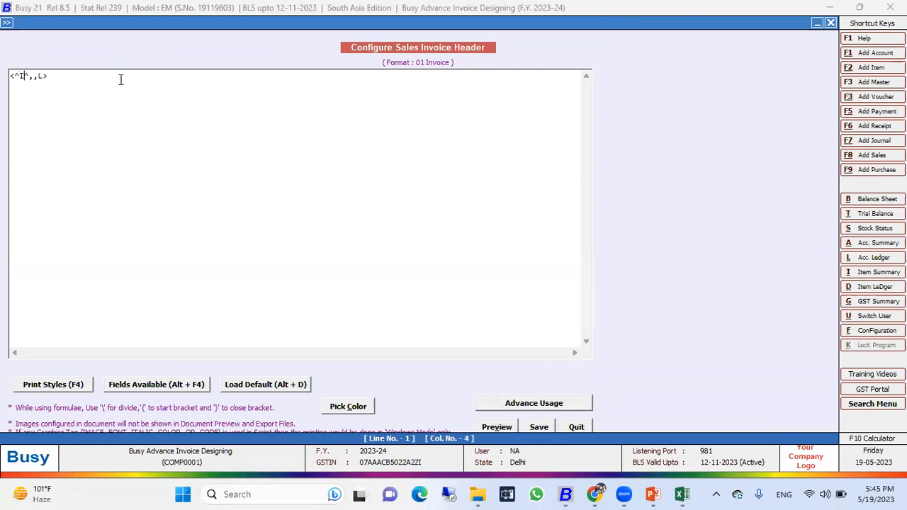
text(voice)
key(BackSpace)
key(BackSpace)
key(BackSpace)
text(ice No.)
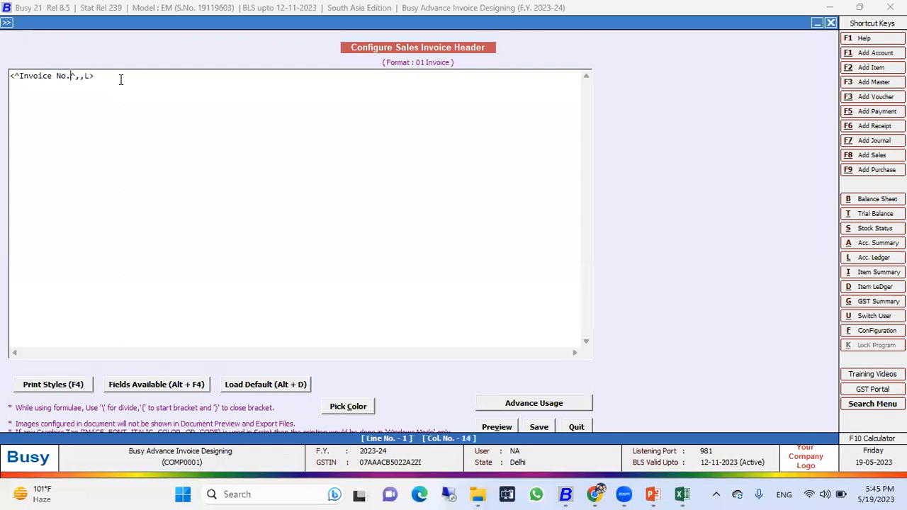
Go through the characters of "Invoice No." in the static text tag to count its length
key(Right)
key(Right)
key(Left)
key(Left)
key(Left)
key(Left)
key(Left)
key(Left)
key(Left)
key(Left)
key(Left)
key(Left)
key(Left)
key(Left)
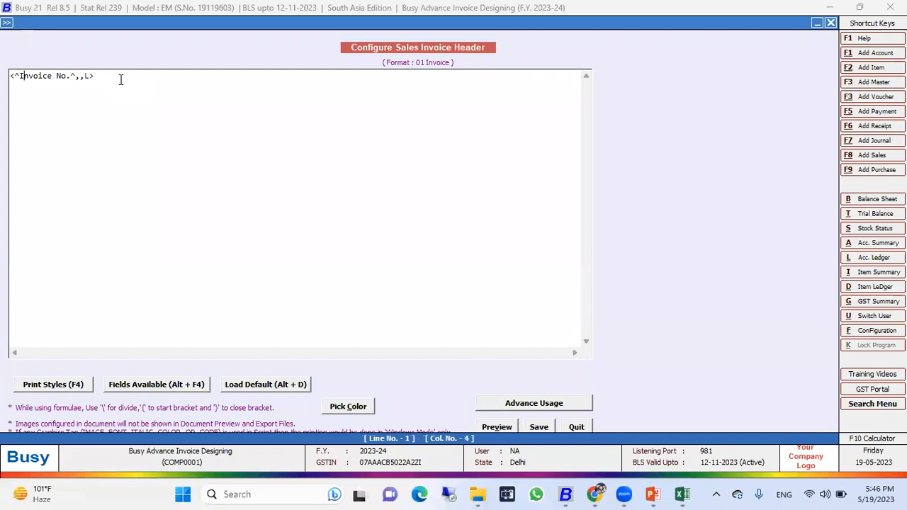
key(shift+Left)
key(shift+Right)
key(shift+Right)
key(shift+Right)
key(shift+Right)
key(shift+Right)
key(shift+Right)
key(shift+Right)
key(shift+Right)
key(shift+Right)
key(shift+Right)
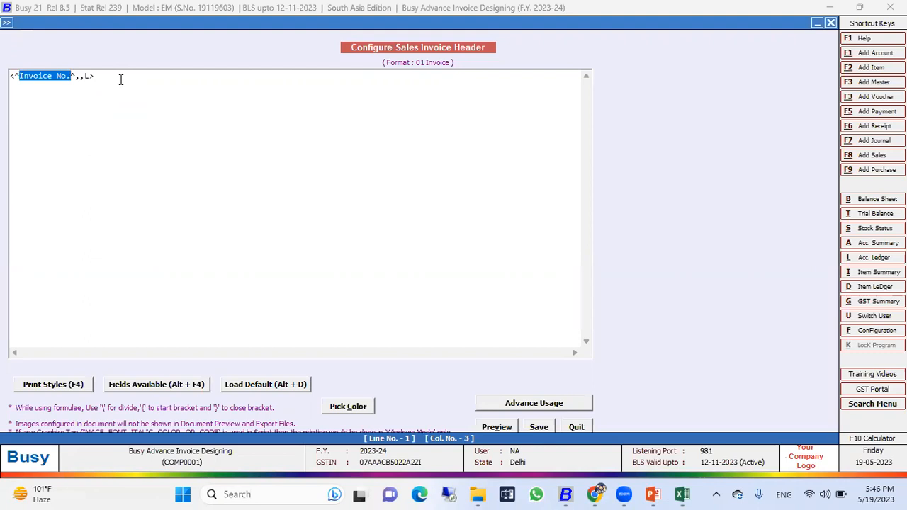
Try a length of 5 for the "Invoice No." static text and check it in the print preview
key(Right)
key(Right)
text(11)
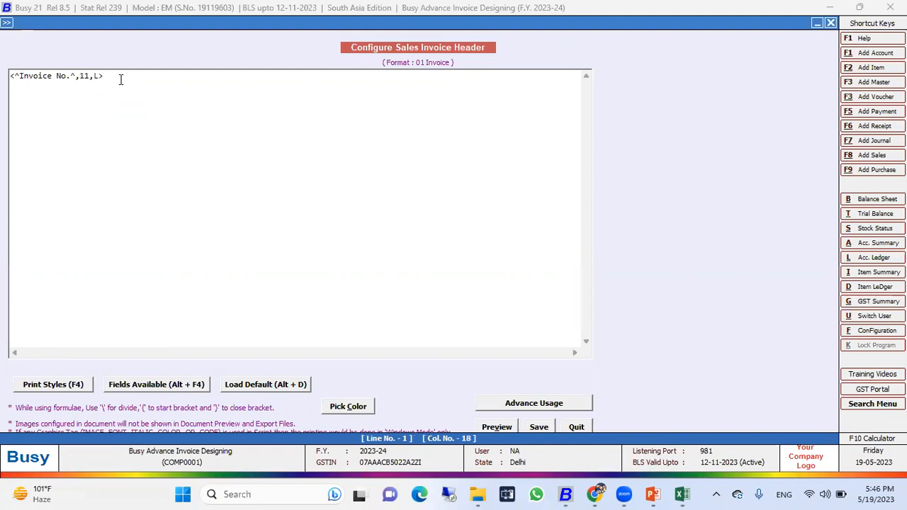
key(BackSpace)
key(BackSpace)
text(20)
key(BackSpace)
key(BackSpace)
text(5)
click(501, 427)
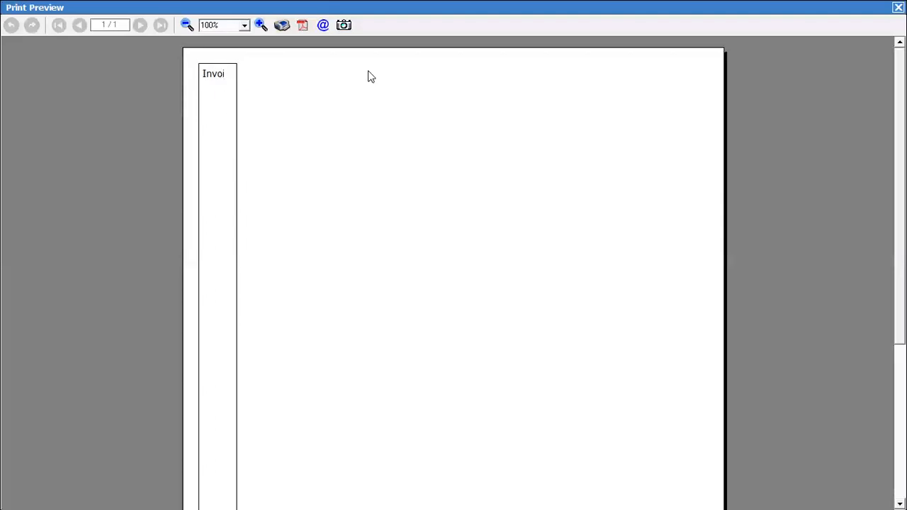
key(Escape)
Change the length of the "Invoice No." static text to 10 and check it in the print preview
click(86, 75)
key(BackSpace)
text(10)
click(498, 427)
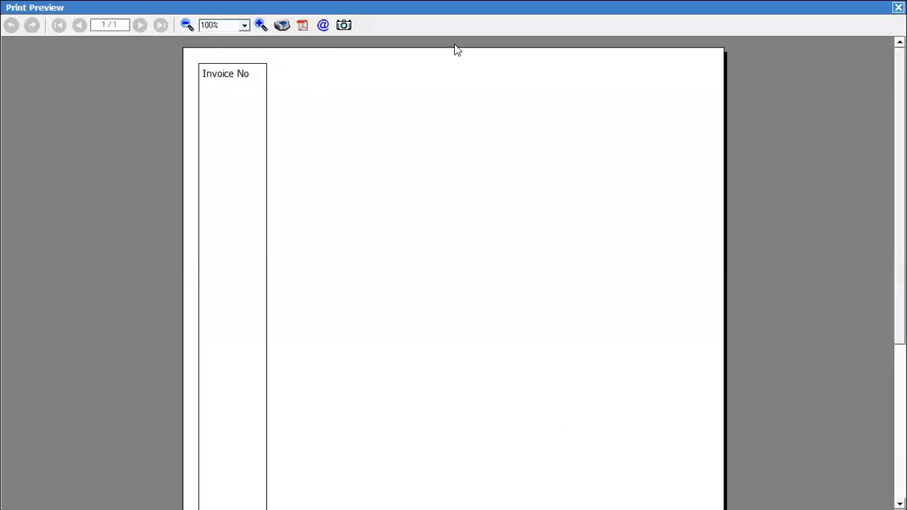
key(Escape)
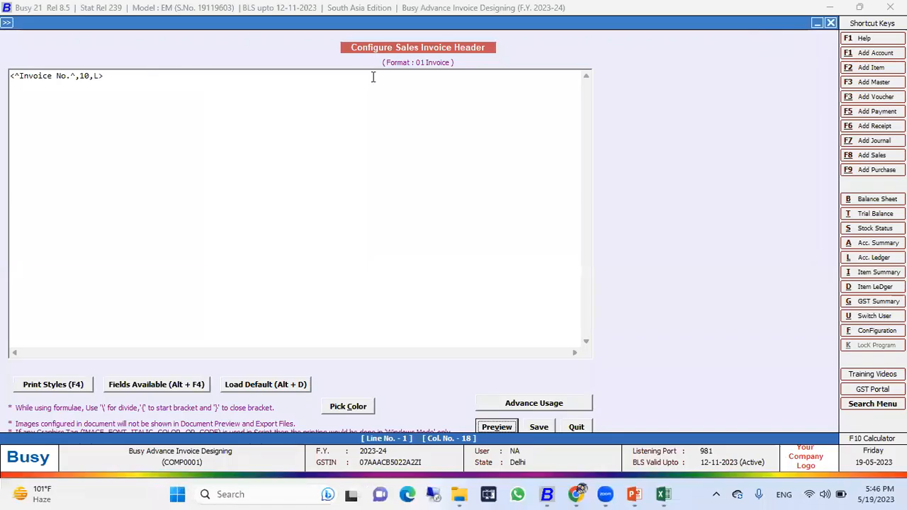
Change the length of the "Invoice No." static text to 8 and check it in the print preview
click(65, 76)
double_click(85, 75)
text(8)
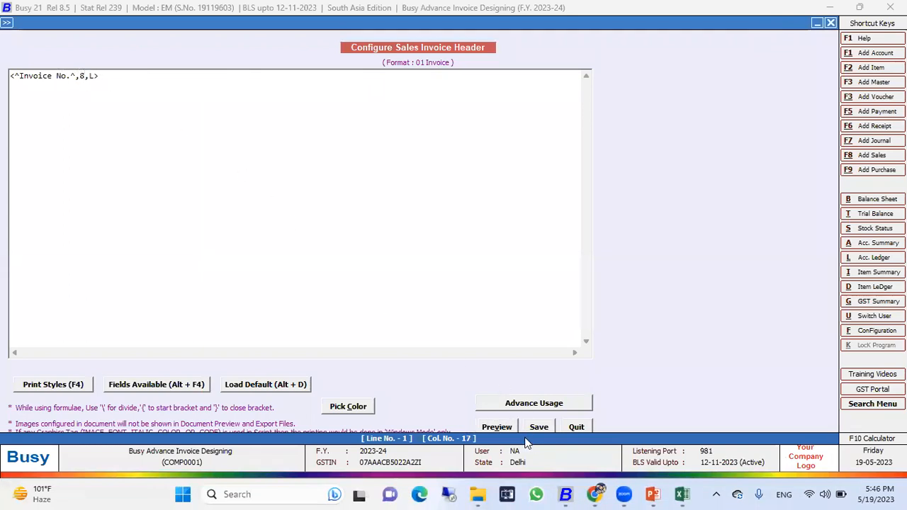
click(496, 426)
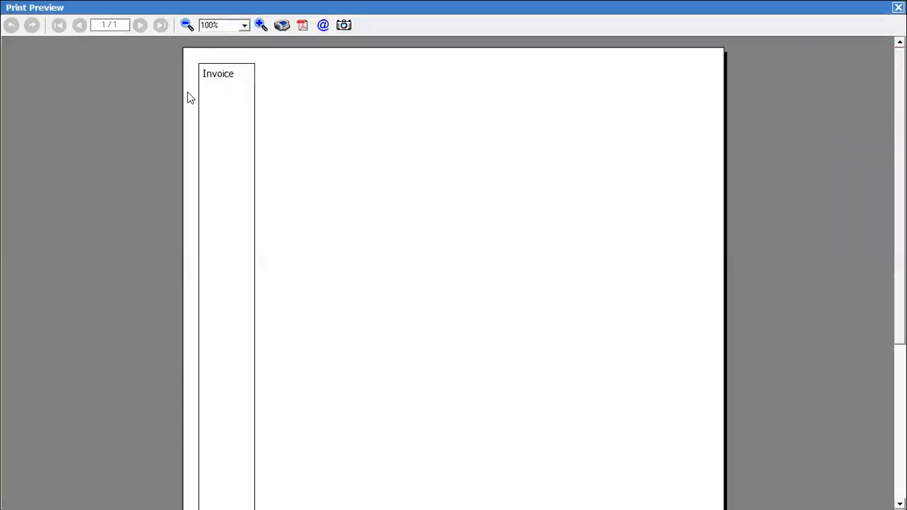
click(899, 7)
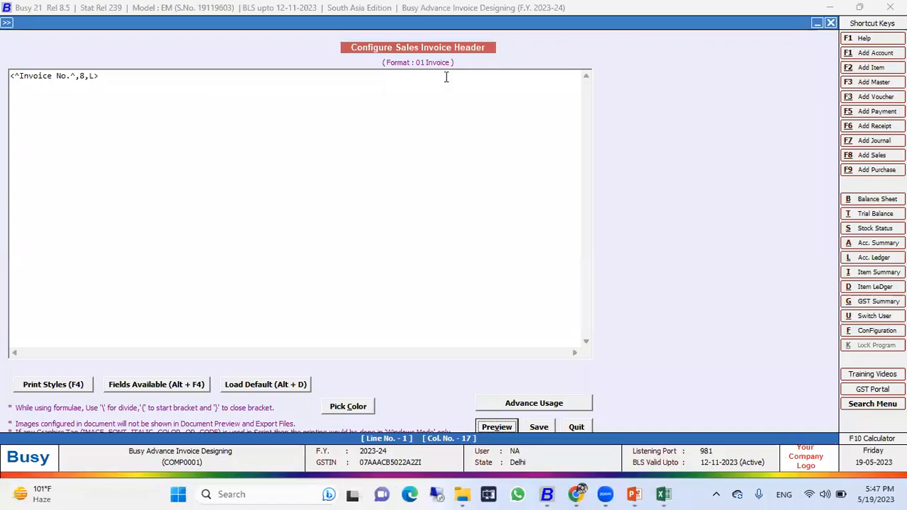
Try a length of 20 for the "Invoice No." static text and check it in the print preview
drag(19, 76, 70, 84)
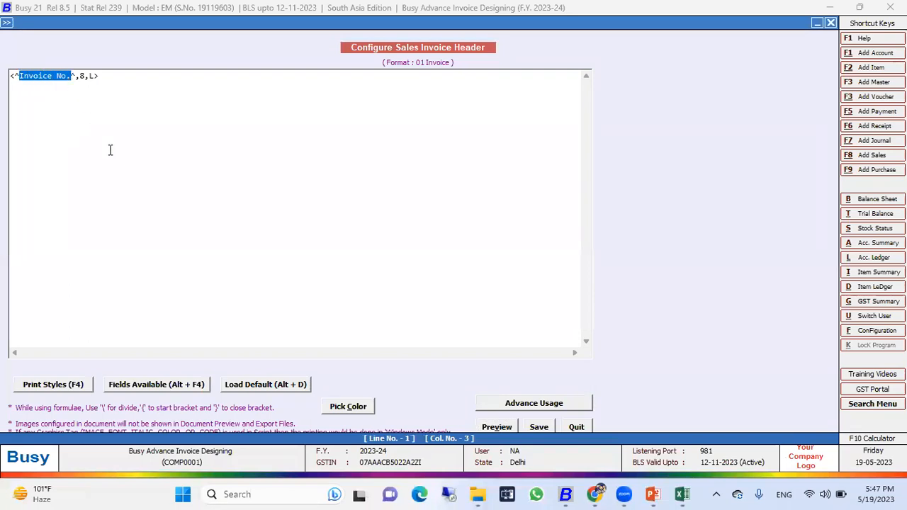
click(85, 76)
key(BackSpace)
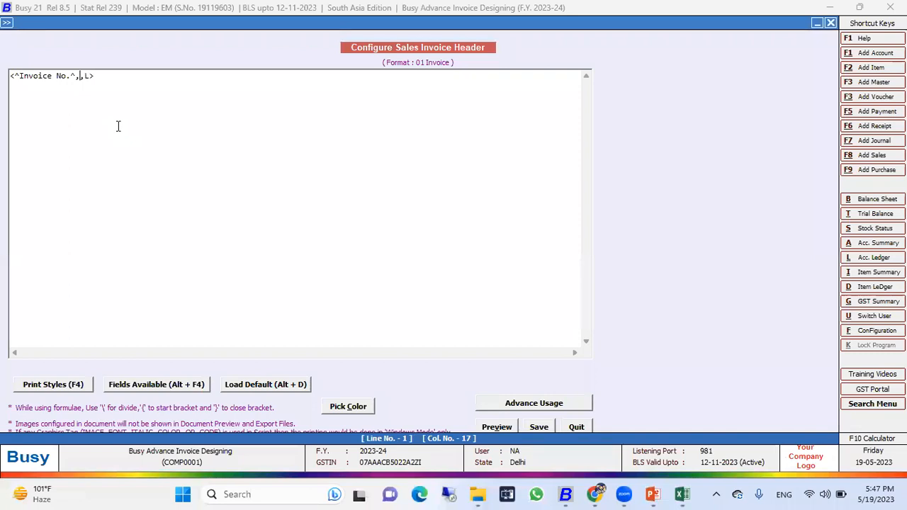
text(11)
key(BackSpace)
key(BackSpace)
text(20)
click(485, 428)
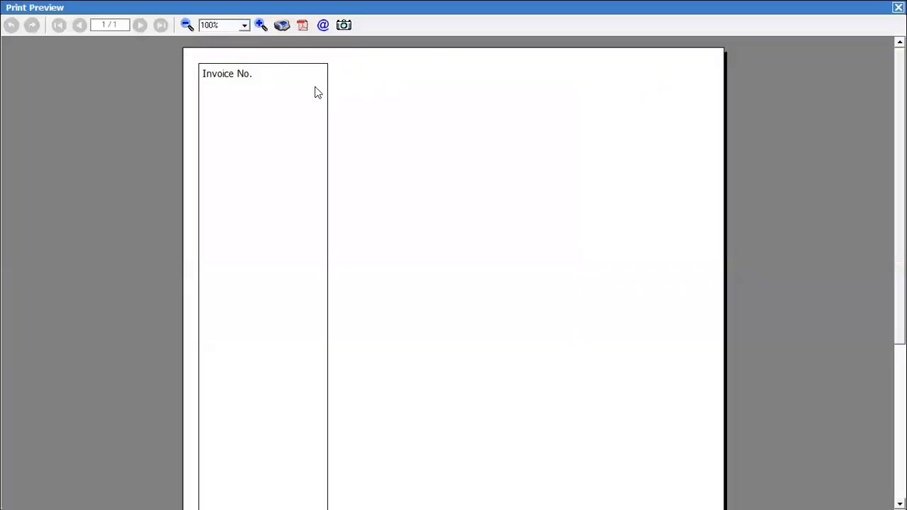
click(899, 7)
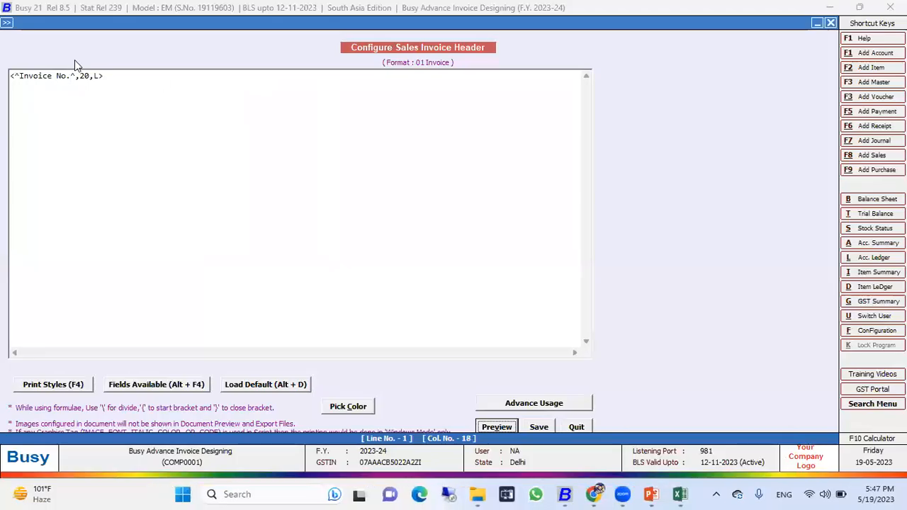
Reduce the length of the "Invoice No." static text to 11 and check it in the print preview
click(87, 76)
key(BackSpace)
key(BackSpace)
text(10)
click(490, 427)
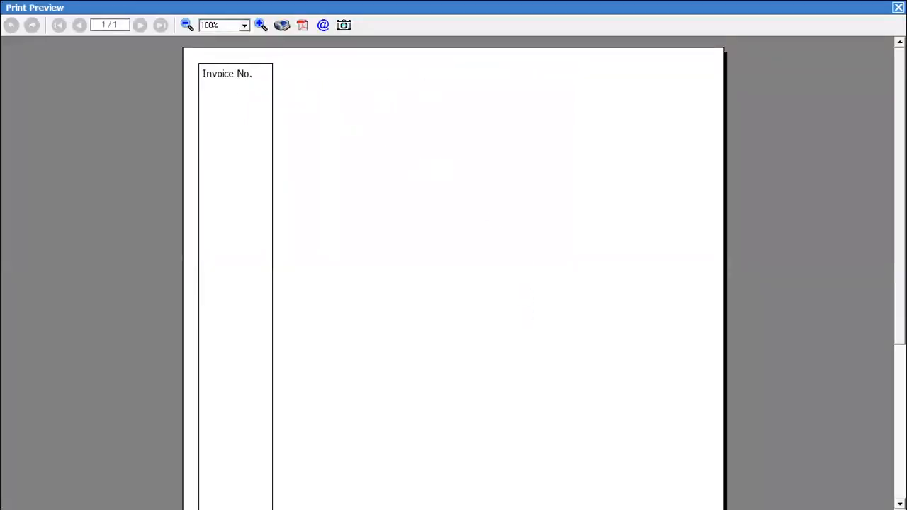
key(Escape)
Set the length of the "Invoice No." static text back to 20 and check it in the print preview
click(85, 77)
key(Delete)
key(BackSpace)
text(20)
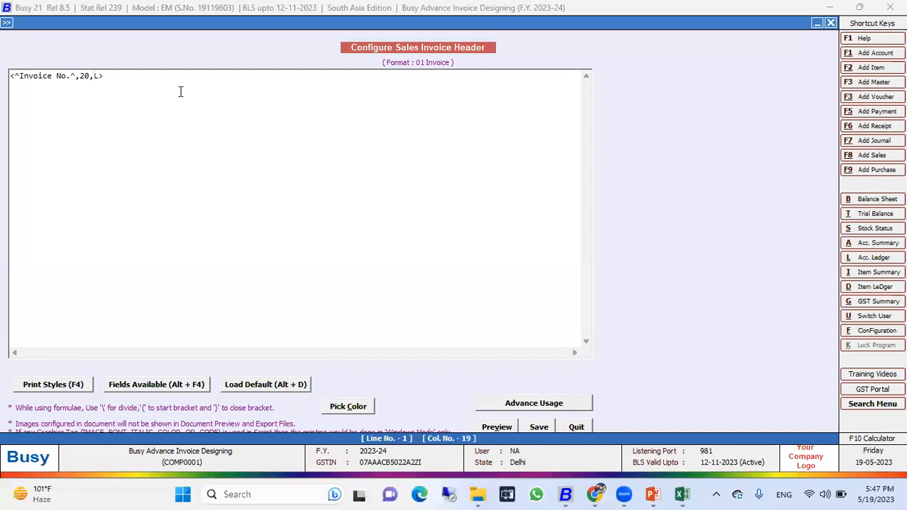
key(Left)
key(Right)
click(497, 427)
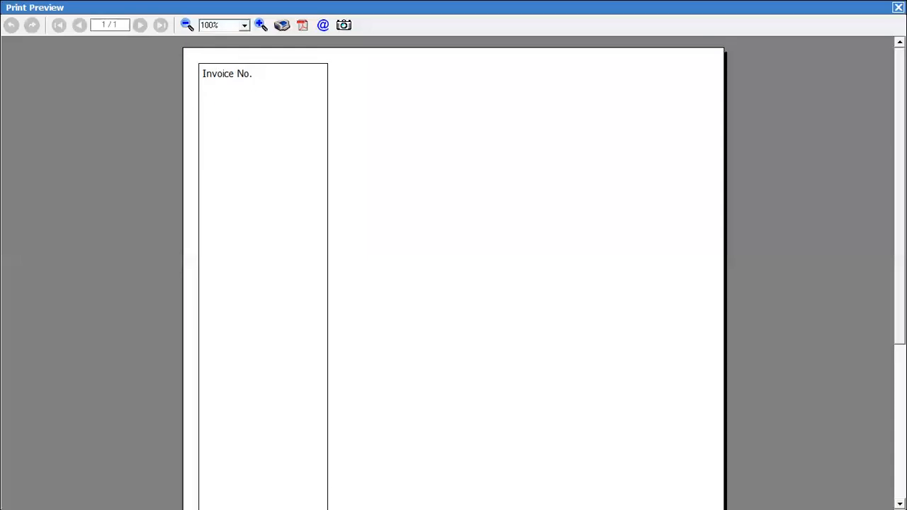
key(Escape)
Change the alignment of the "Invoice No." static text to R and check it in the print preview
key(BackSpace)
text(R>)
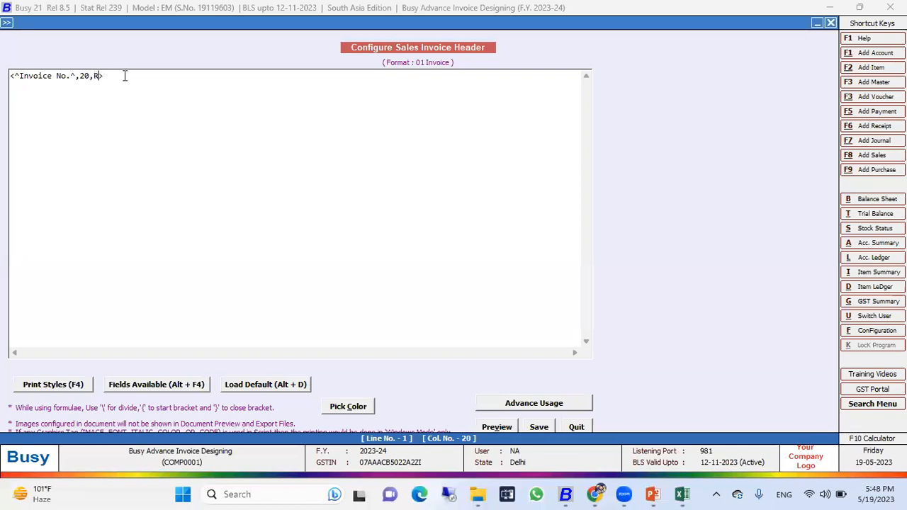
click(498, 429)
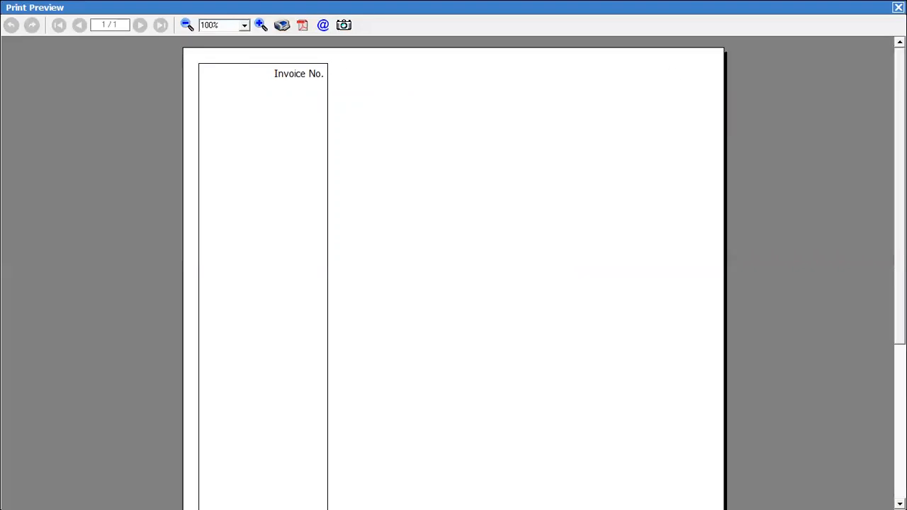
key(Escape)
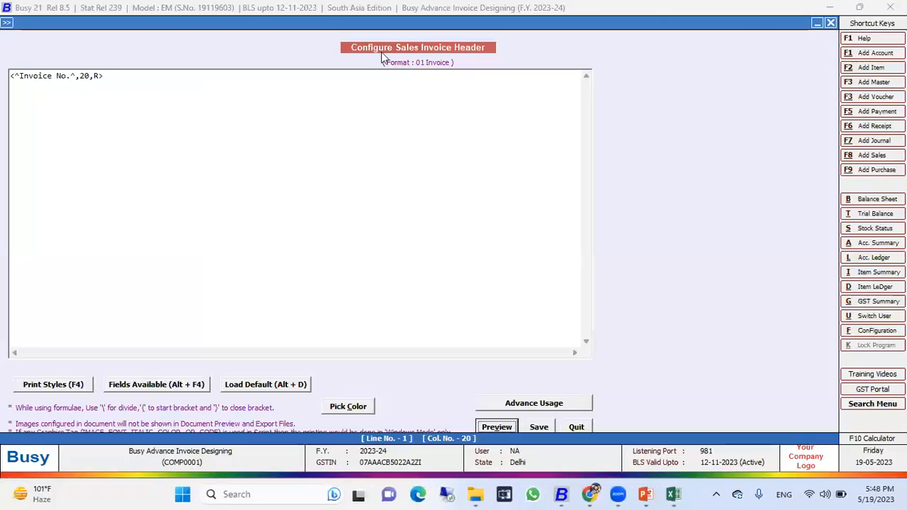
Set the alignment of the "Invoice No." static text to C and check it in the print preview
key(BackSpace)
text(C)
click(497, 427)
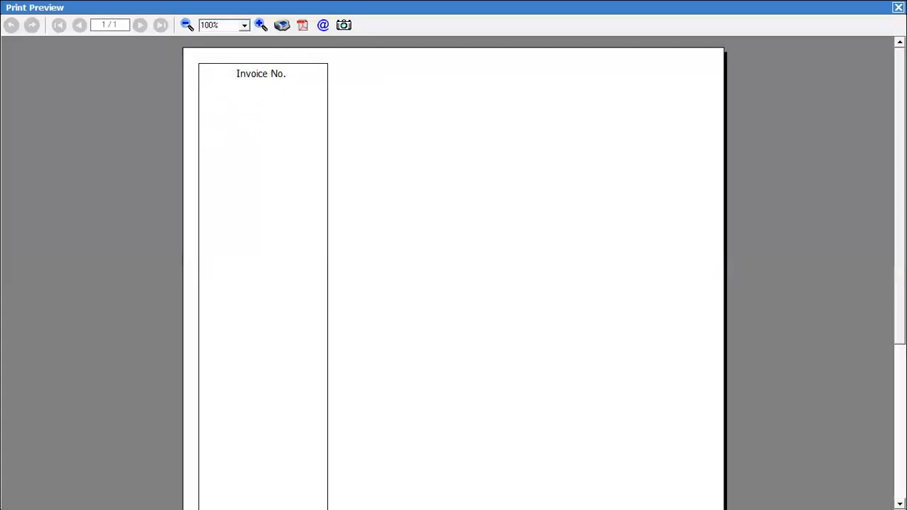
key(Escape)
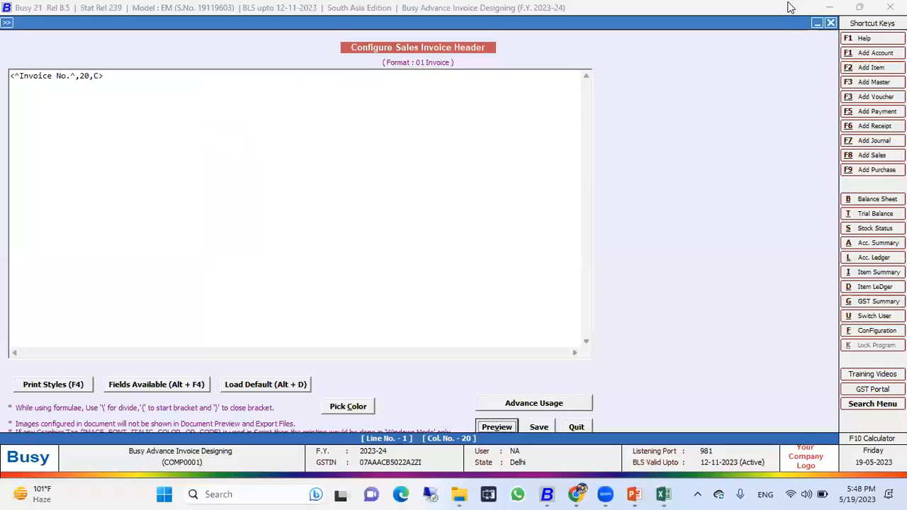
Open the list of available header fields and look through its categories from COMPANY to MANUFACTURING EXCISE
double_click(85, 76)
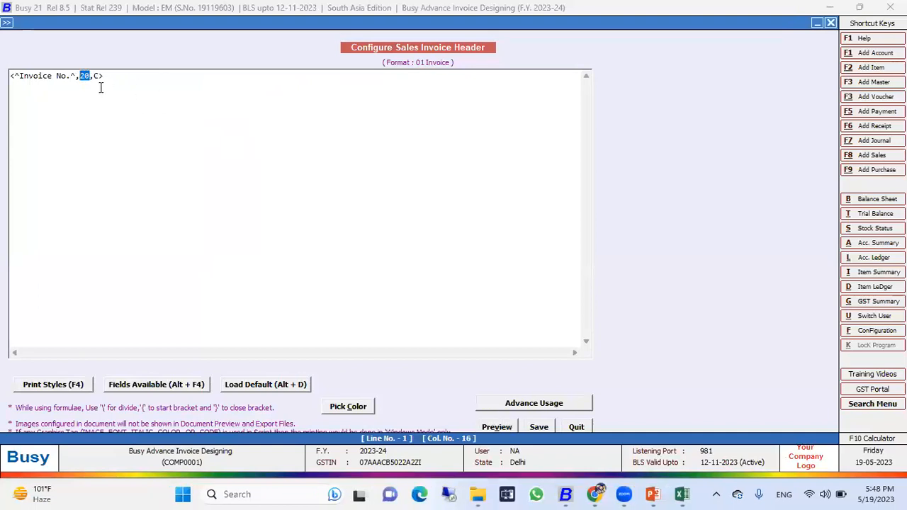
click(101, 82)
key(alt+F4)
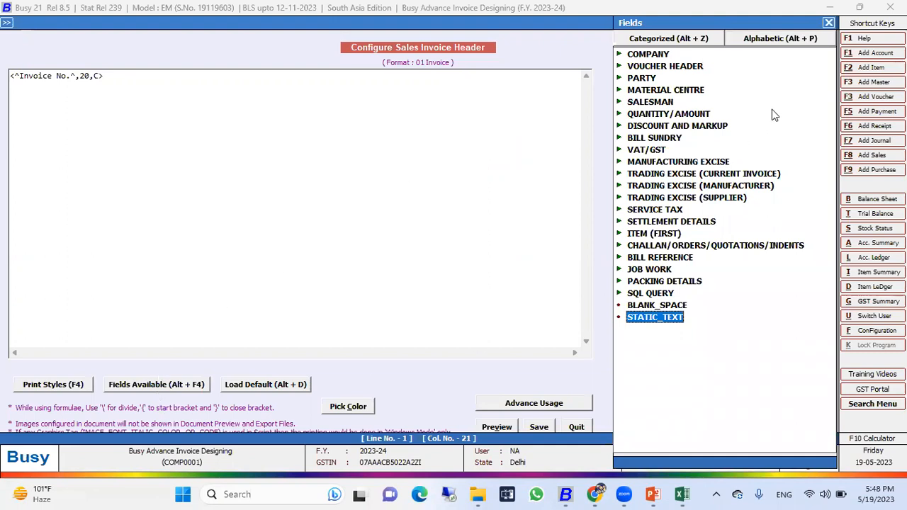
click(652, 55)
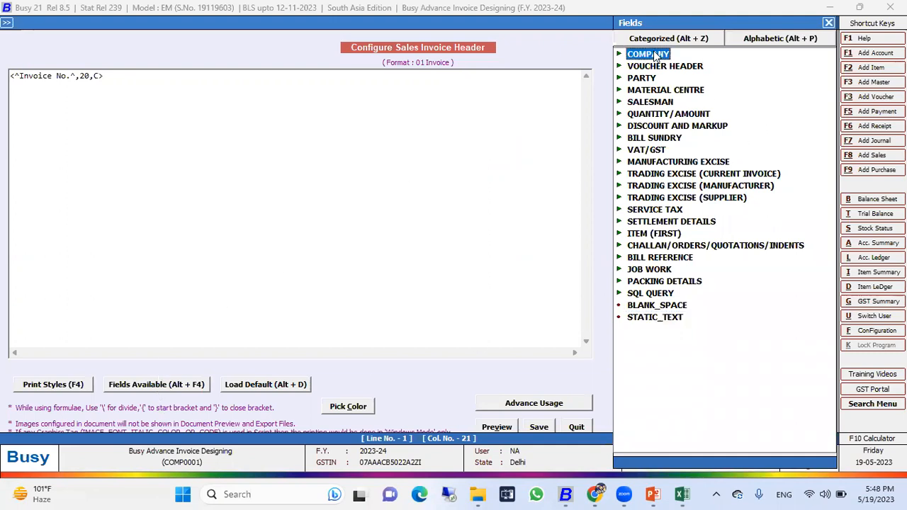
double_click(656, 56)
key(Left)
key(Down)
key(Right)
key(Left)
key(Down)
key(Right)
key(Left)
key(Down)
key(Right)
key(Left)
key(Down)
key(Right)
key(Left)
key(Down)
key(Right)
key(Left)
key(Down)
key(Right)
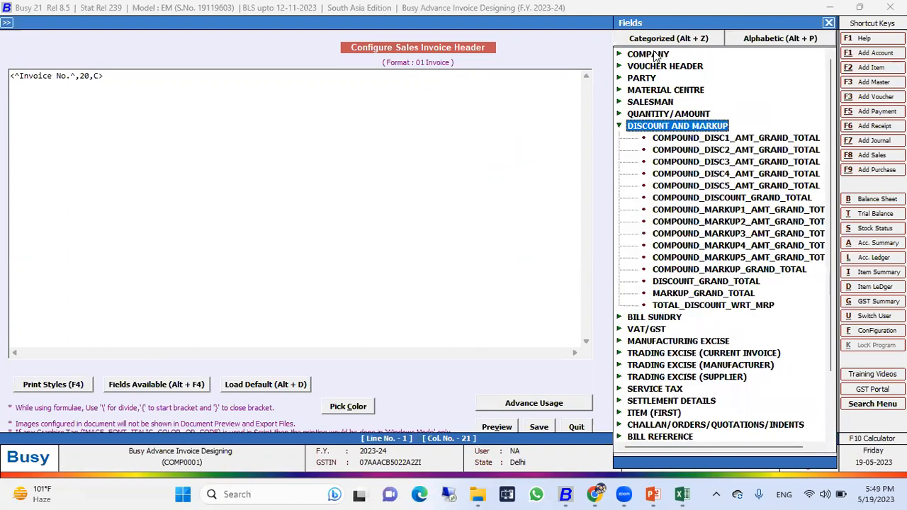
key(Left)
key(Down)
key(Right)
key(Left)
key(Down)
key(Right)
key(Left)
key(Down)
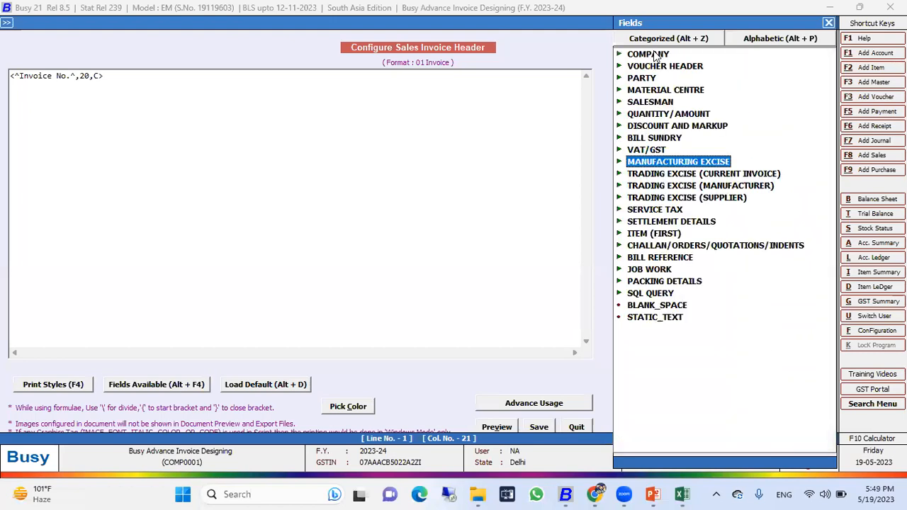
key(Right)
key(Left)
Insert the VCH/BILL_NO field from the VOUCHER HEADER category after the "Invoice No." static text
key(Up)
key(Up)
key(Up)
key(Up)
key(Up)
key(Up)
key(Up)
key(Up)
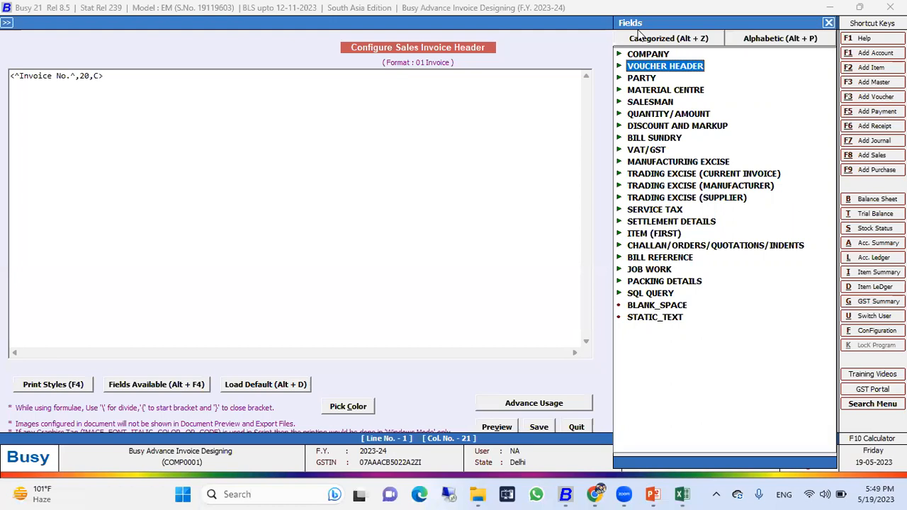
key(Return)
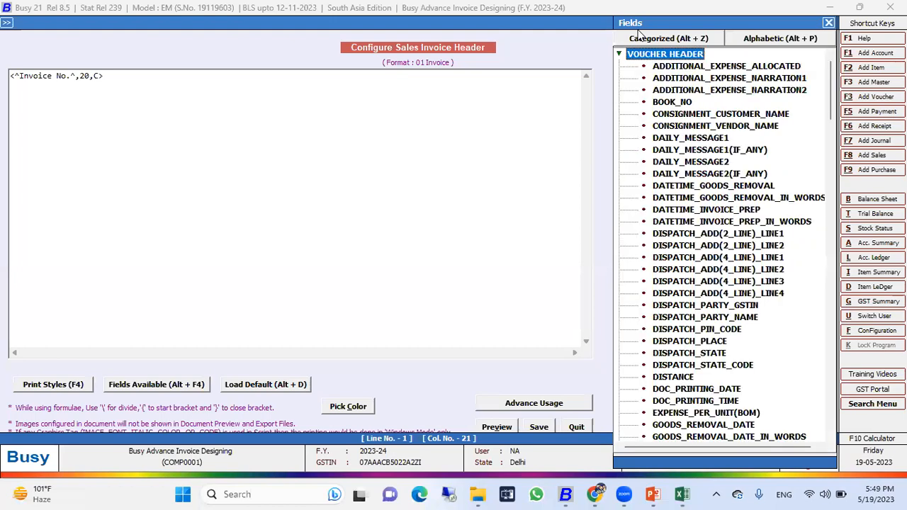
key(Down)
key(Down)
key(Down)
key(Down)
key(Down)
key(Down)
key(Down)
key(Down)
key(Down)
key(Down)
key(Down)
key(Down)
key(Down)
key(Down)
key(Down)
key(Down)
key(Down)
key(Down)
key(Down)
key(Down)
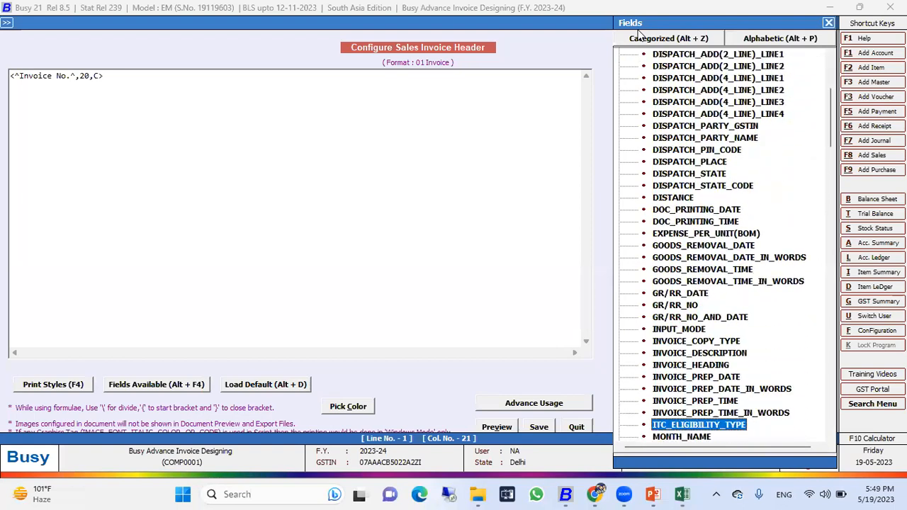
key(Down)
key(Down)
key(Down)
key(Down)
key(Down)
key(Down)
key(Down)
key(Down)
key(Down)
key(Down)
key(Up)
key(Up)
key(Up)
key(Up)
key(Up)
key(Up)
key(Up)
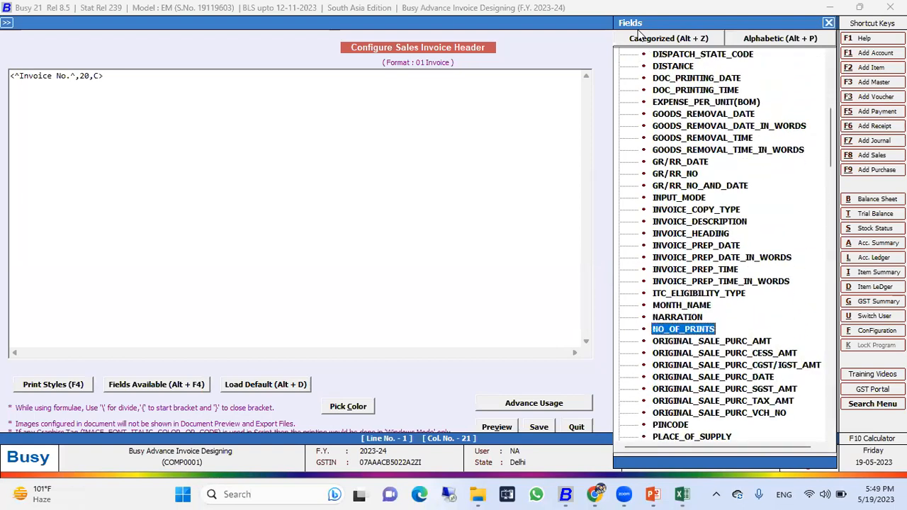
key(Up)
key(Up)
key(Up)
key(Up)
key(Up)
key(Up)
key(Up)
key(Up)
key(Down)
key(Down)
key(Down)
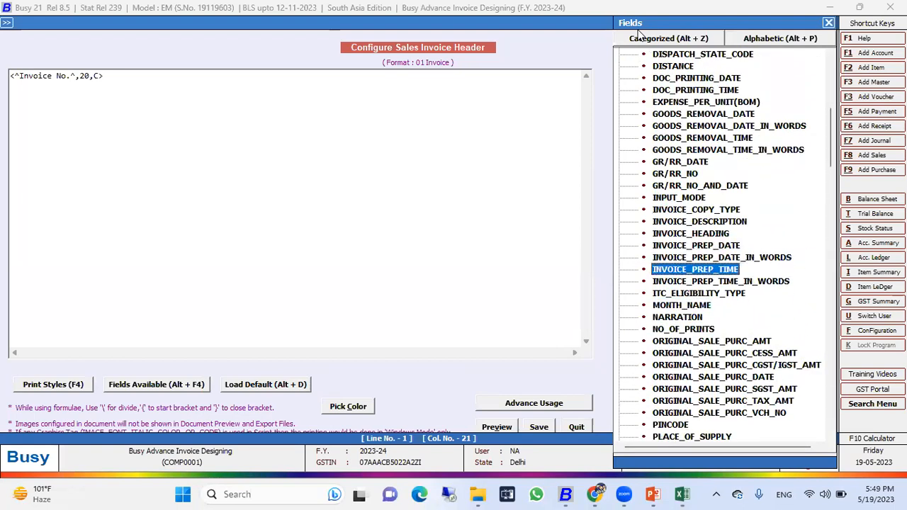
scroll(741, 225, down, 20)
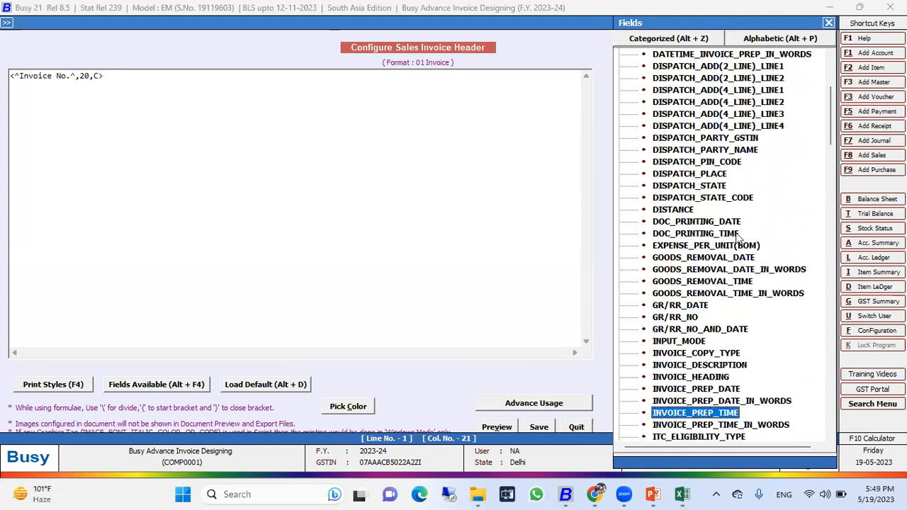
scroll(732, 253, up, 1)
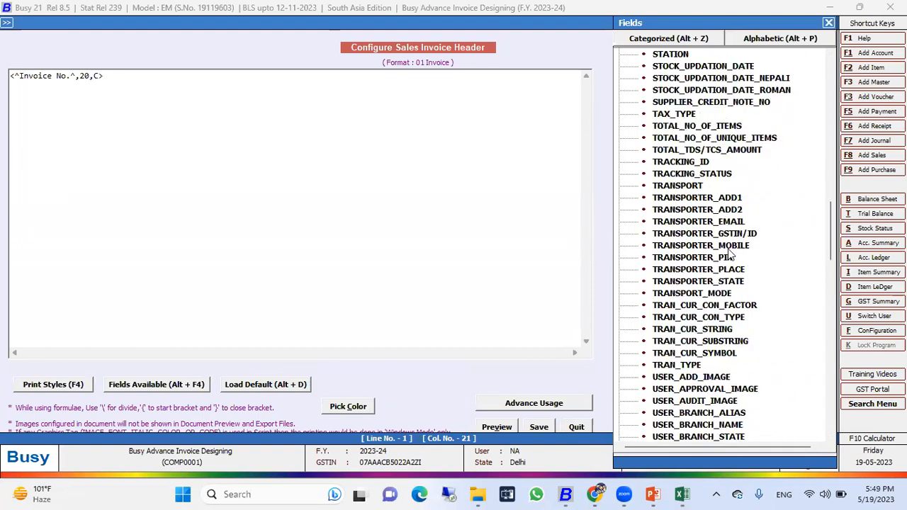
scroll(709, 284, down, 8)
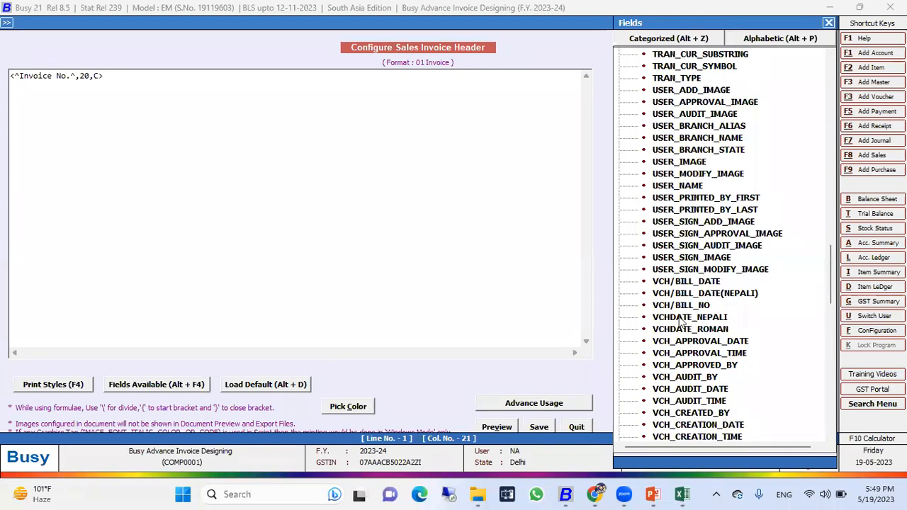
click(680, 306)
key(Return)
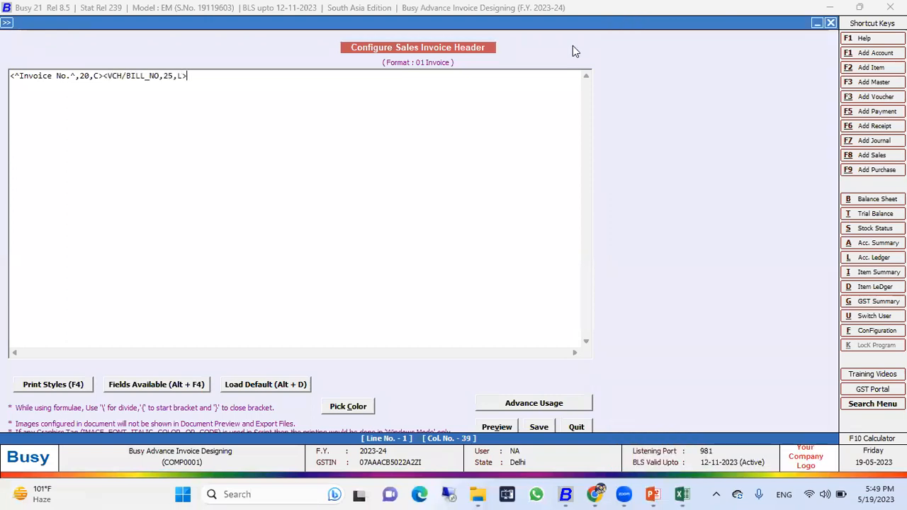
Check the "Invoice No." text and the voucher number field in the print preview, enlarged to 170%
click(496, 426)
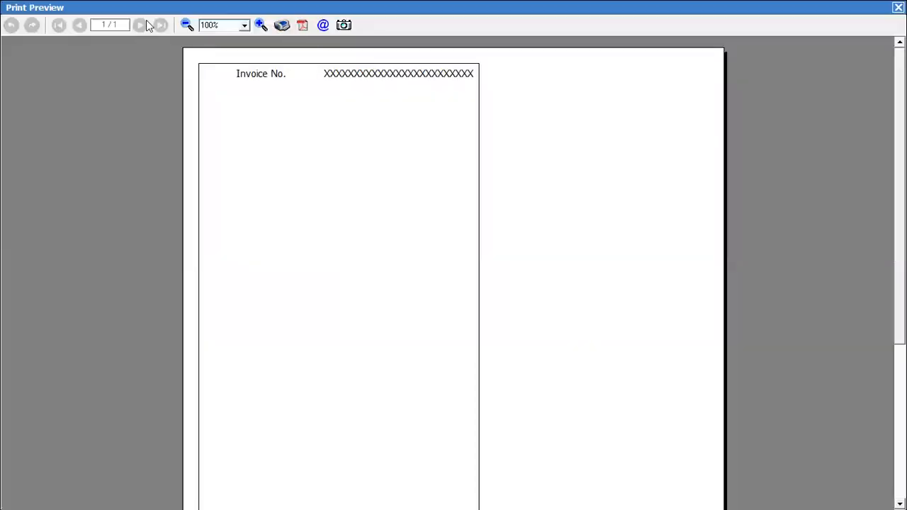
click(261, 25)
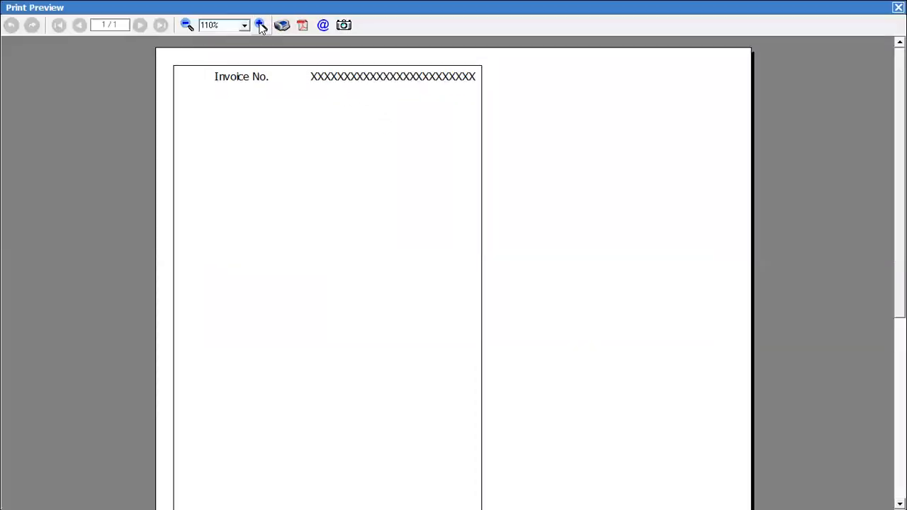
click(261, 25)
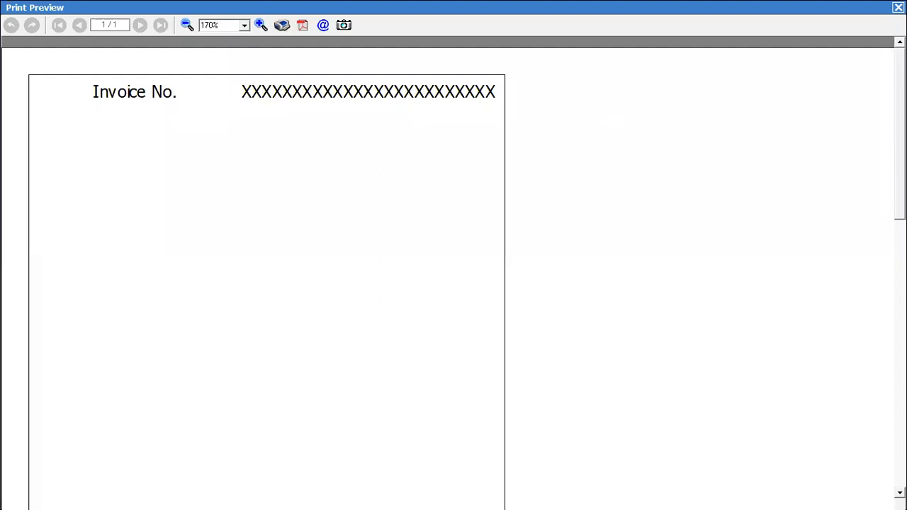
key(Escape)
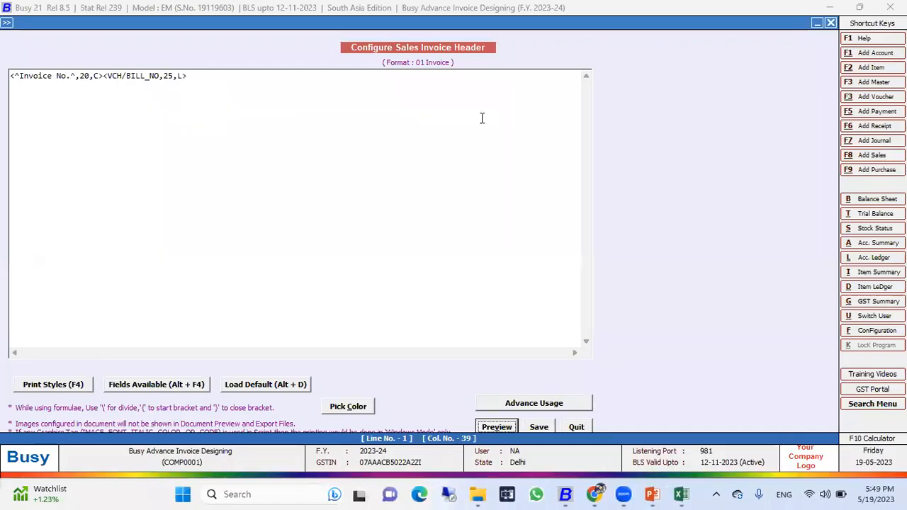
Change the wording of the "Invoice No." static text to "Party Name"
click(69, 76)
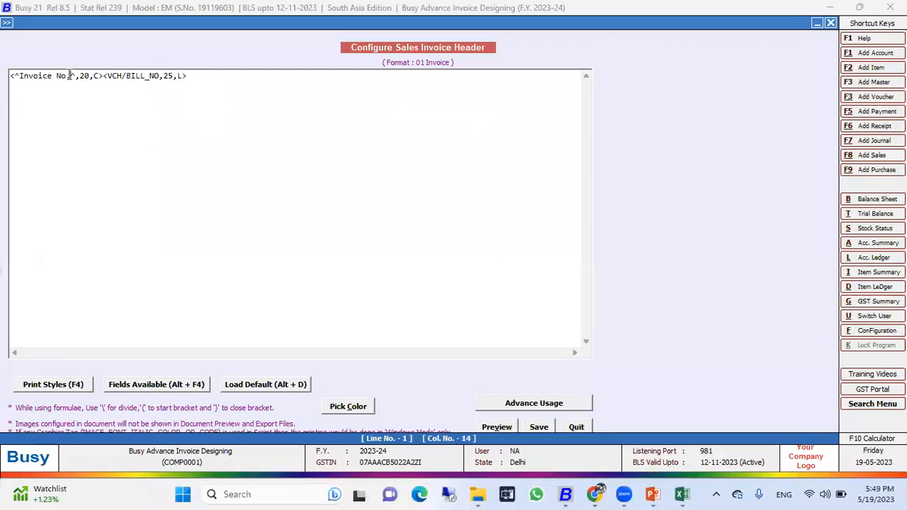
key(BackSpace)
key(BackSpace)
key(BackSpace)
key(BackSpace)
key(BackSpace)
key(BackSpace)
key(BackSpace)
key(BackSpace)
key(BackSpace)
key(BackSpace)
key(BackSpace)
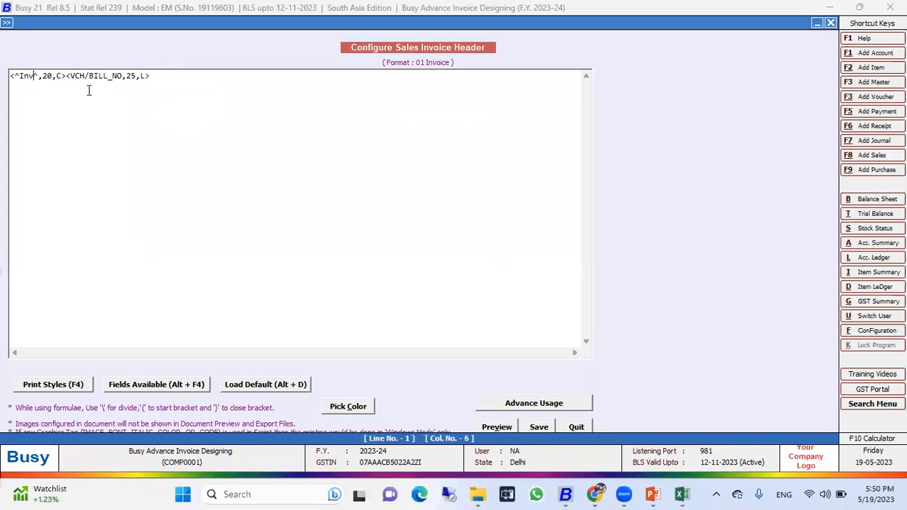
text(Party Nam)
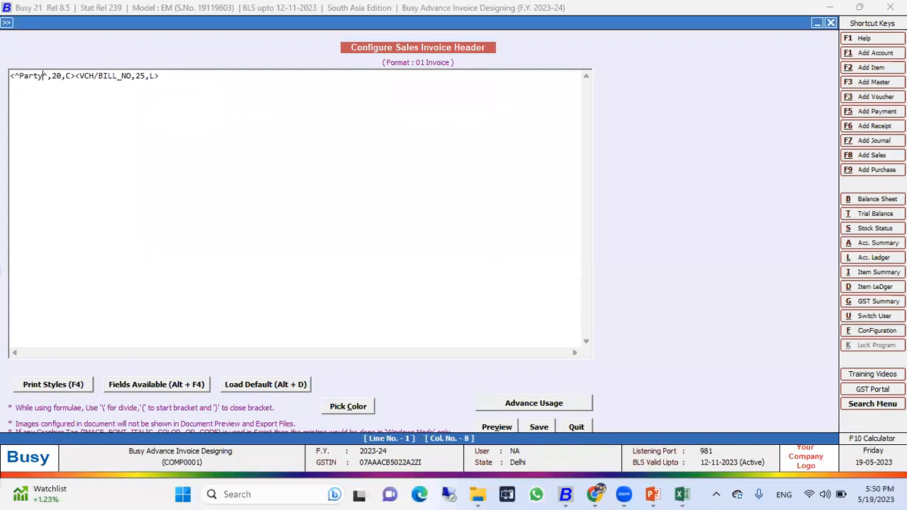
text(e)
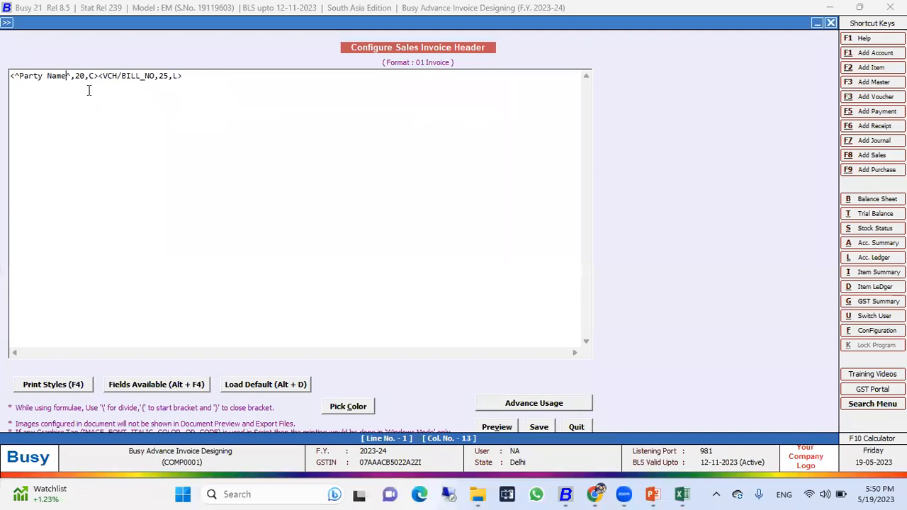
Set the length of the "Party Name" static text to 10 and check it in the print preview
key(Left)
key(Left)
key(Left)
key(Left)
key(Left)
key(Left)
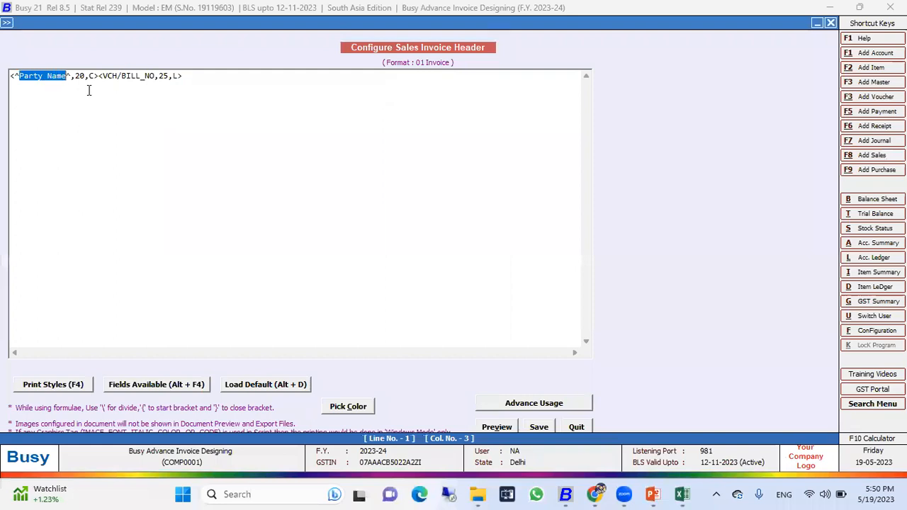
key(Right)
key(Right)
key(Right)
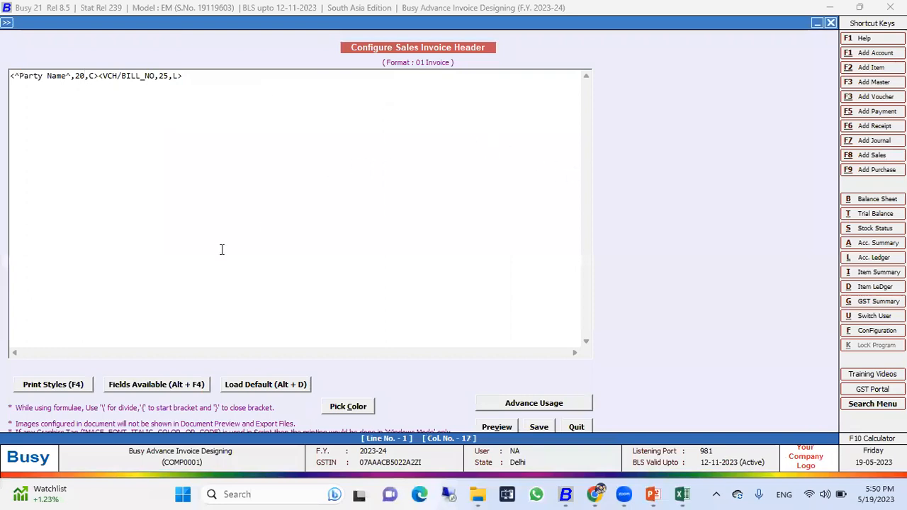
key(BackSpace)
key(BackSpace)
text(10)
click(481, 426)
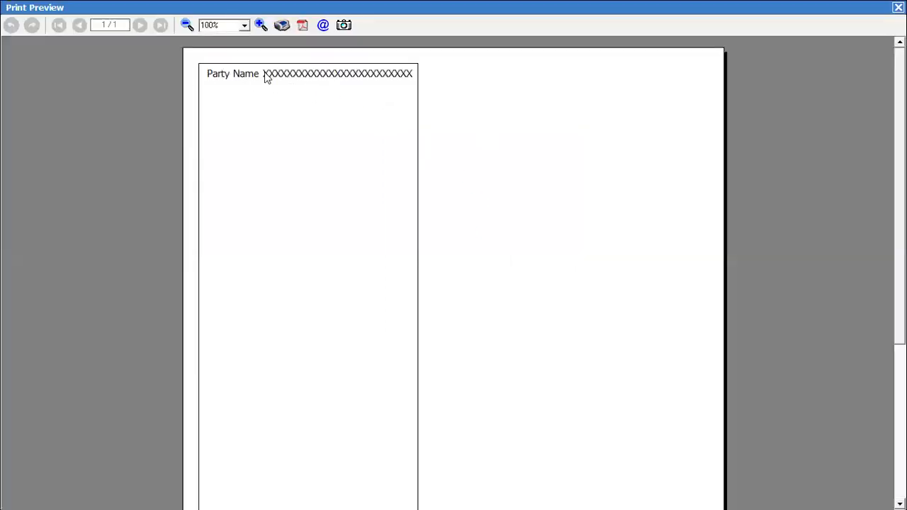
click(898, 8)
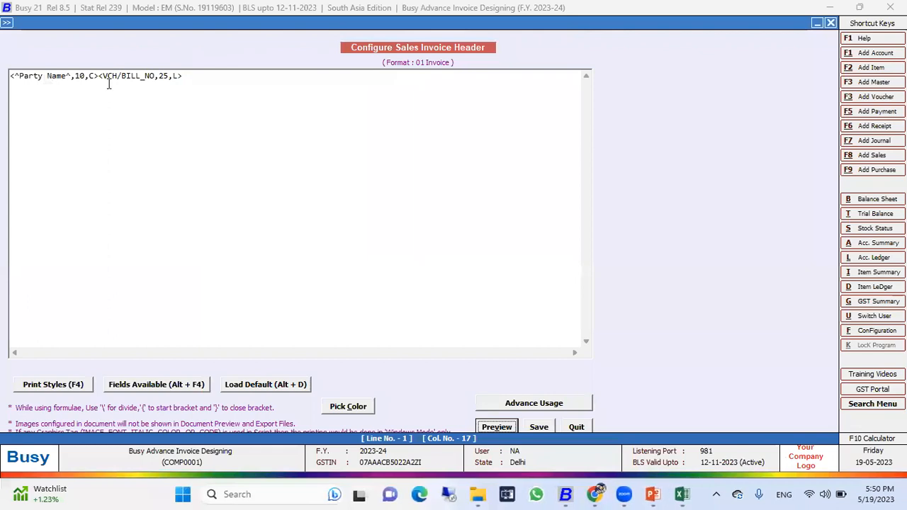
Set the length of the "Party Name" static text to 15 and check the spacing in the print preview
click(77, 79)
text(1)
click(497, 427)
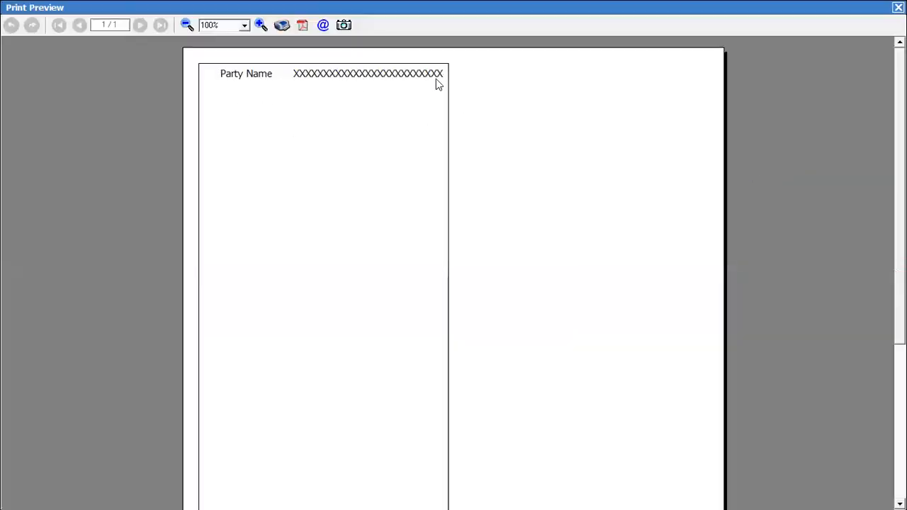
click(898, 7)
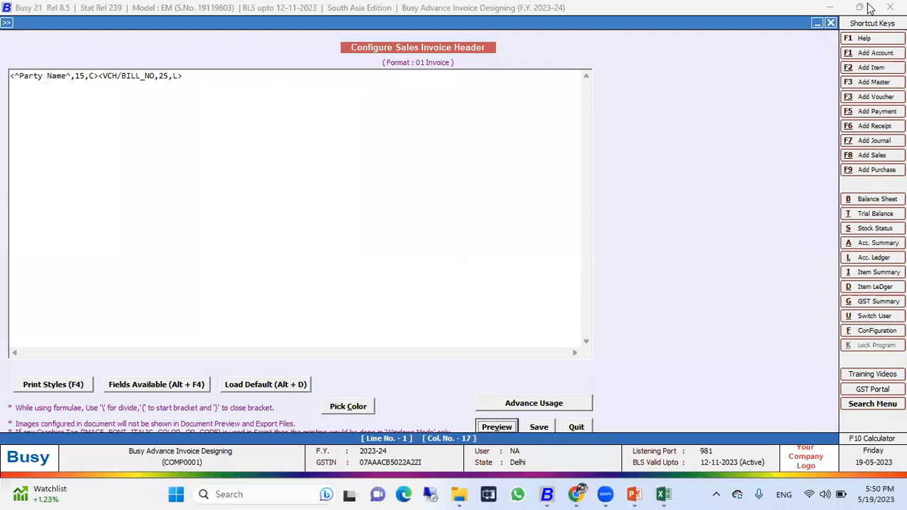
Change the alignment of the "Party Name" static text to L and check it in the print preview
click(92, 79)
key(Delete)
text(L)
click(497, 427)
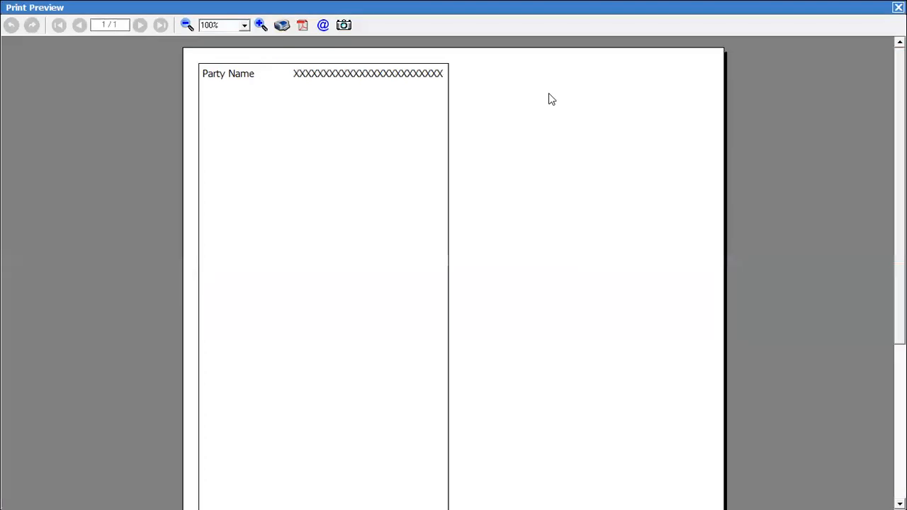
click(898, 7)
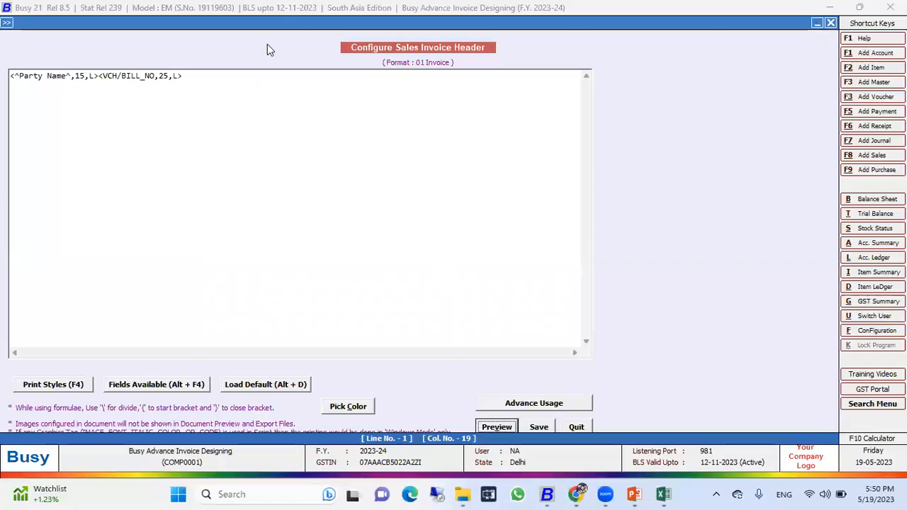
Replace the VCH/BILL_NO field after the "Party Name" text with the PARTY_NAME field from the PARTY category
drag(184, 75, 100, 75)
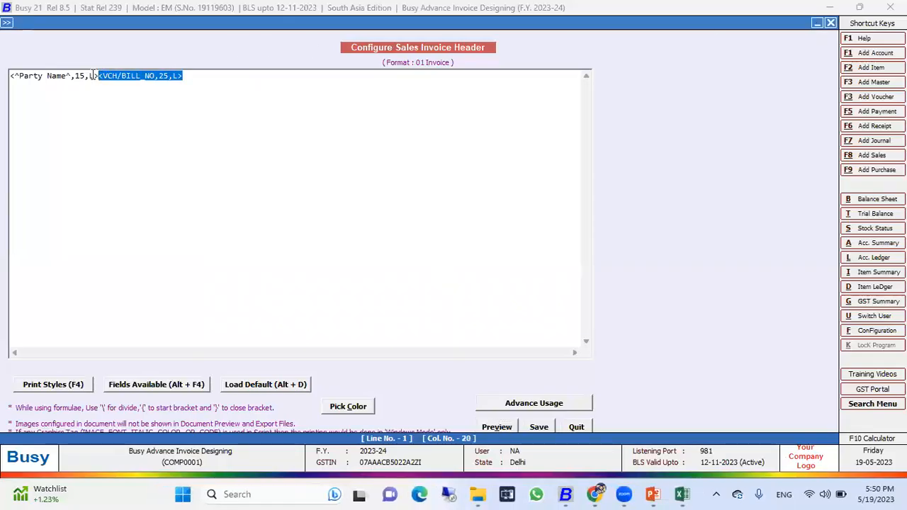
key(Delete)
key(alt+F4)
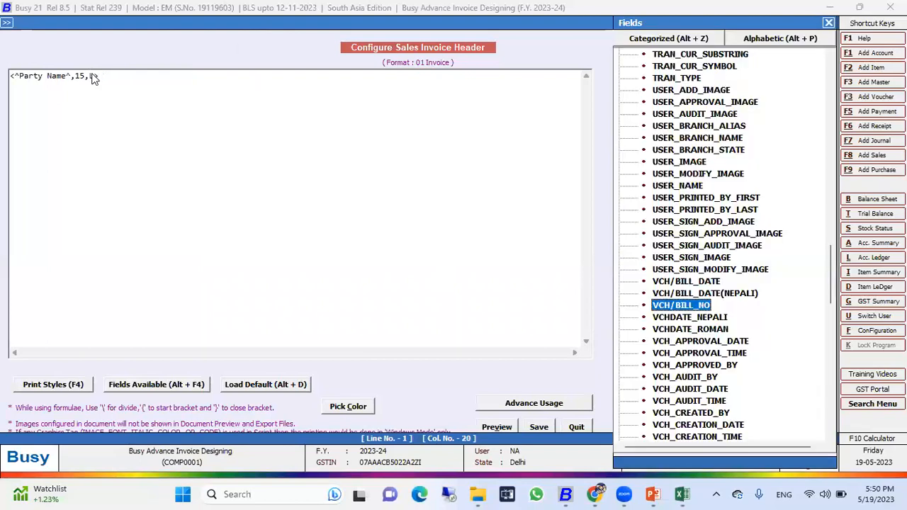
scroll(751, 135, up, 14)
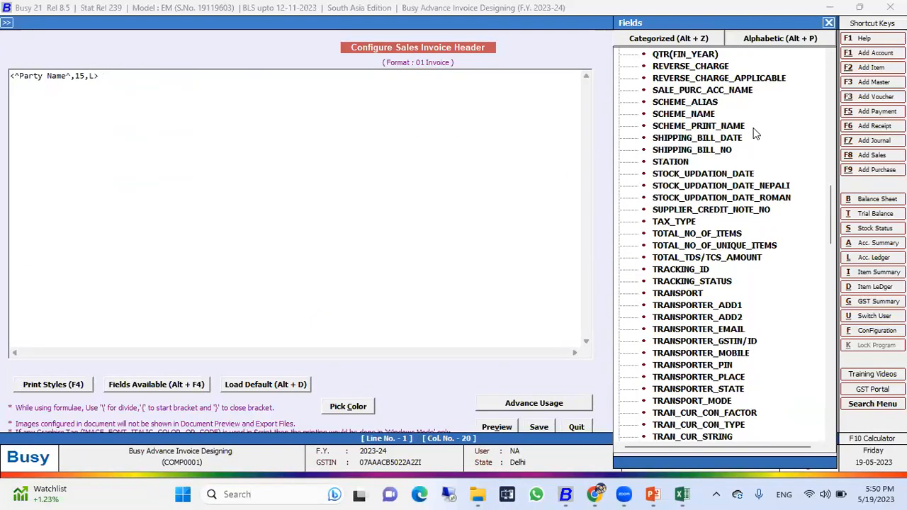
drag(831, 189, 832, 69)
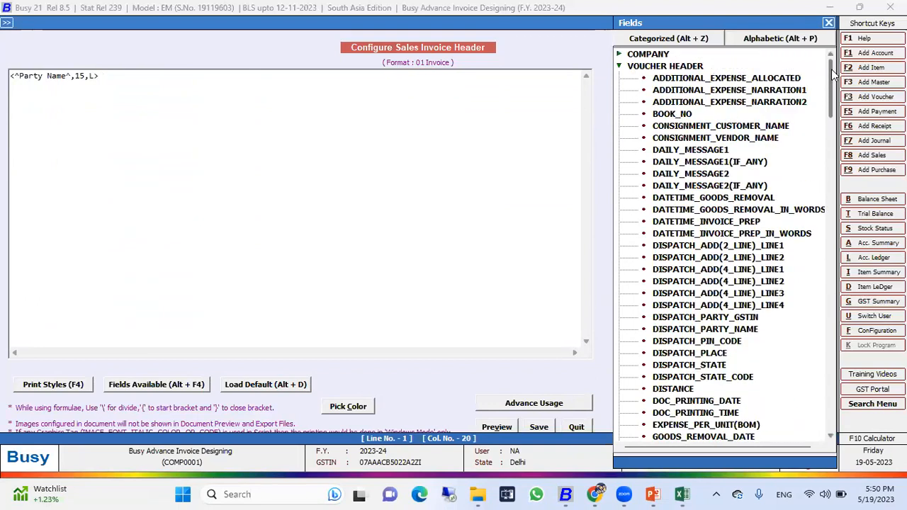
click(671, 68)
key(Left)
key(Down)
key(Right)
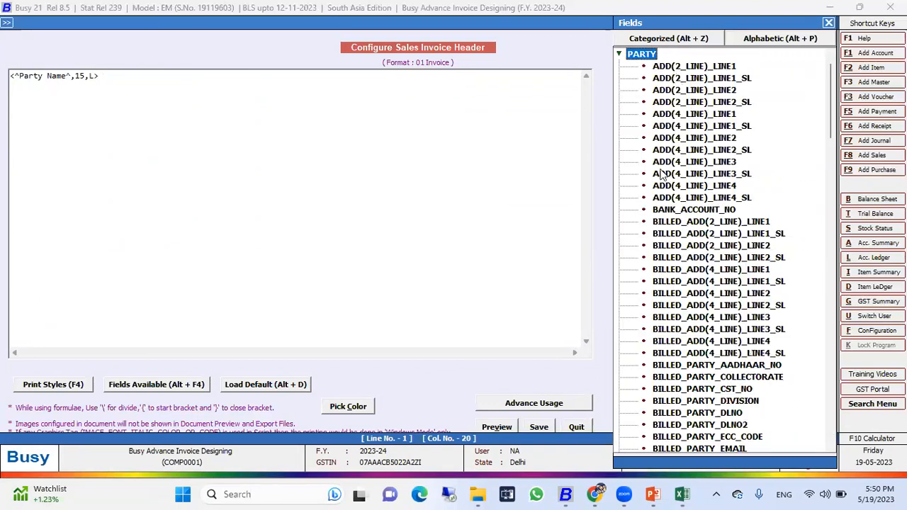
scroll(730, 305, down, 15)
scroll(730, 305, down, 4)
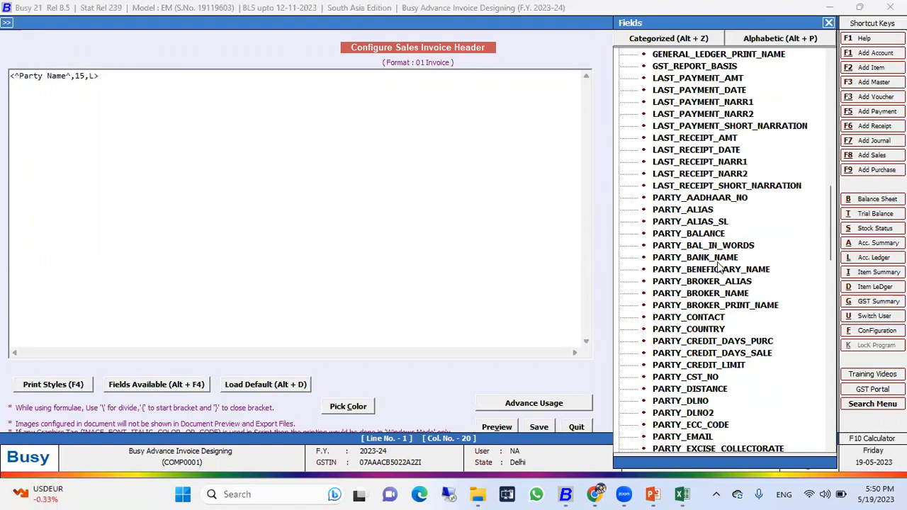
scroll(712, 362, down, 2)
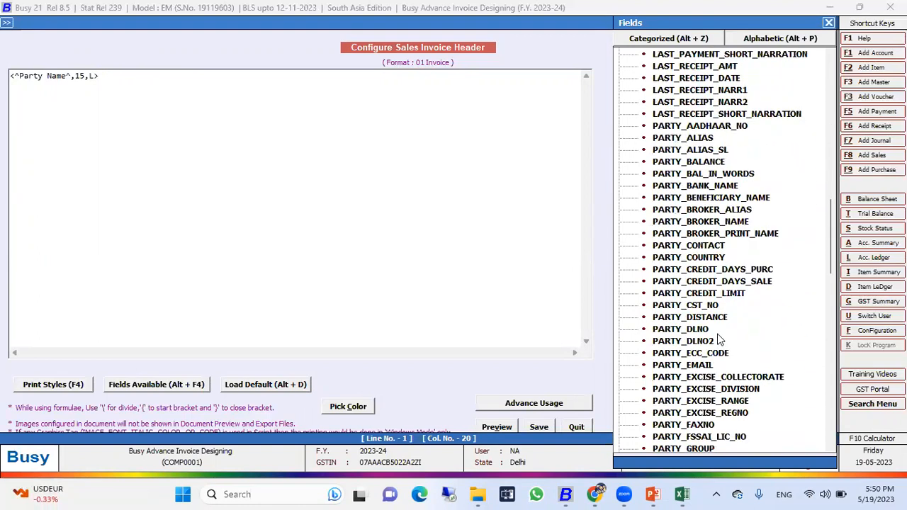
scroll(708, 195, down, 2)
scroll(705, 202, down, 3)
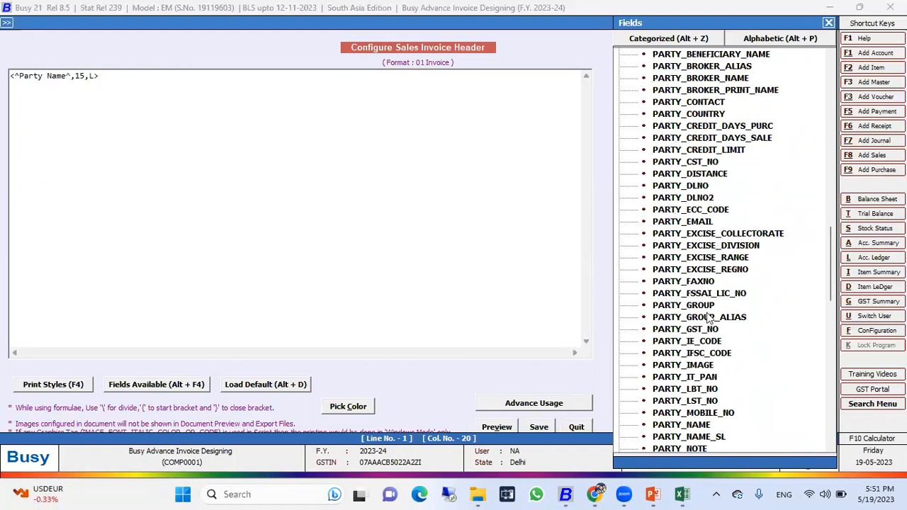
click(699, 390)
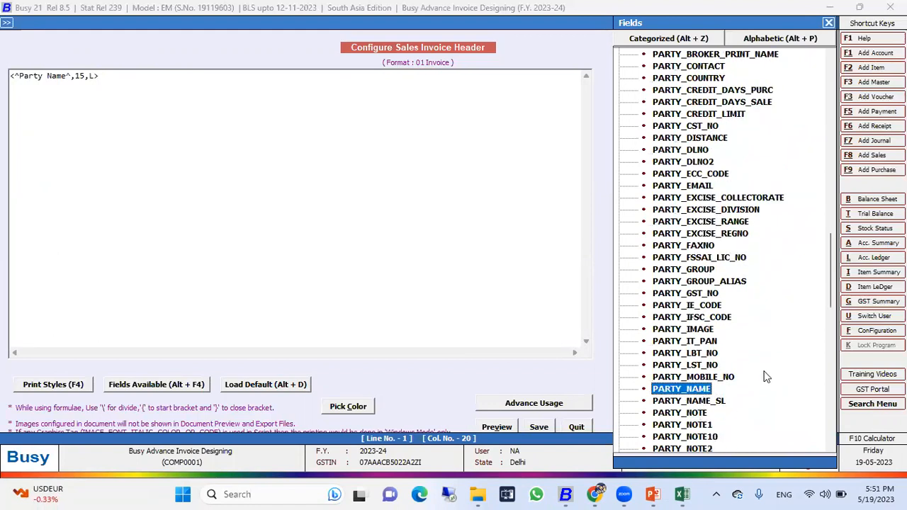
key(Return)
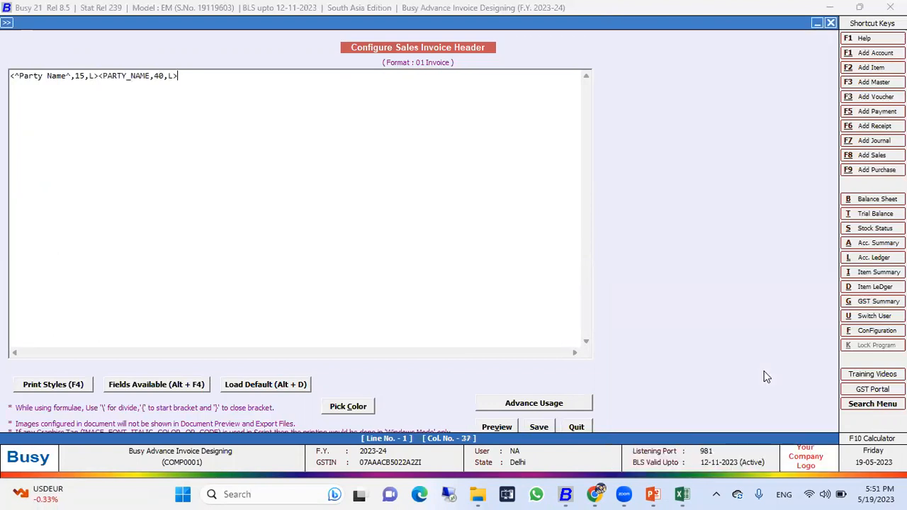
Check the "Party Name" text with the PARTY_NAME field in the print preview, and leave the invoice configuration
key(Left)
key(Left)
click(497, 427)
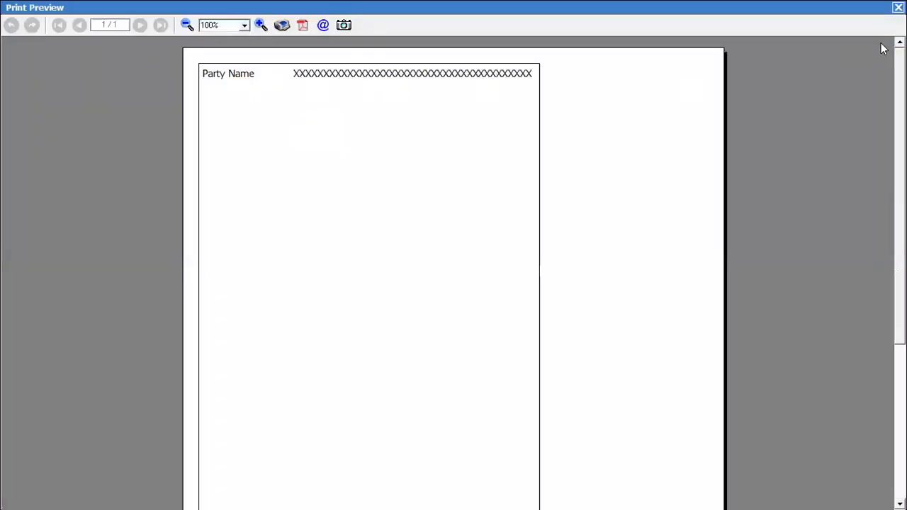
click(898, 7)
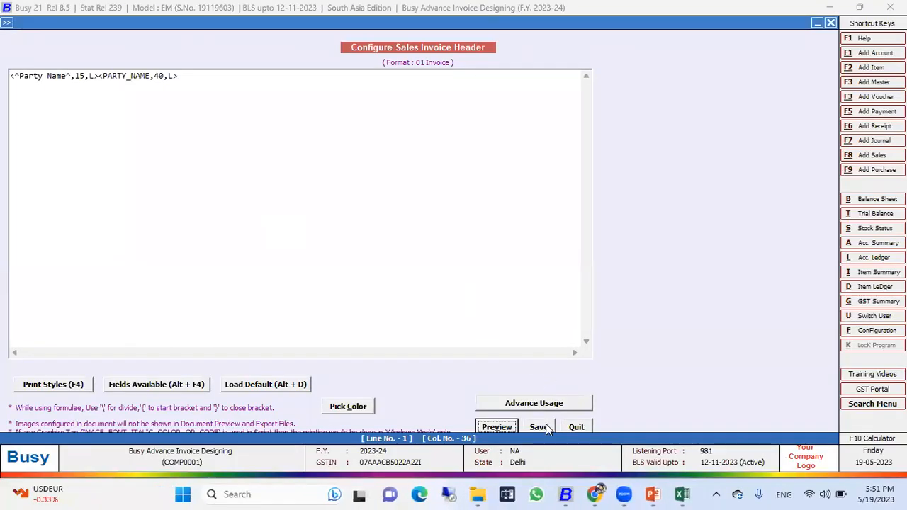
key(Escape)
key(Escape)
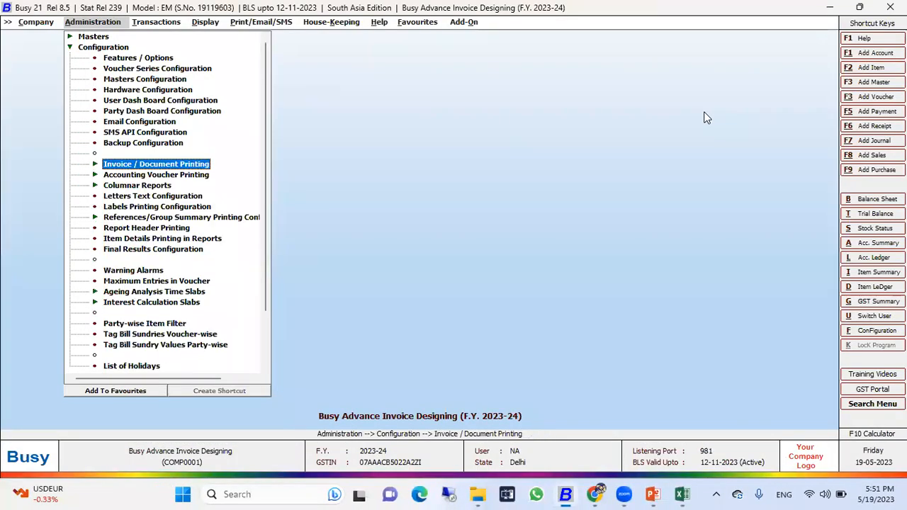
Start a new Local-MultiRate sales voucher in series Main, dated 01-04-2023, for ABC Trading India Pvt. Ltd
key(Right)
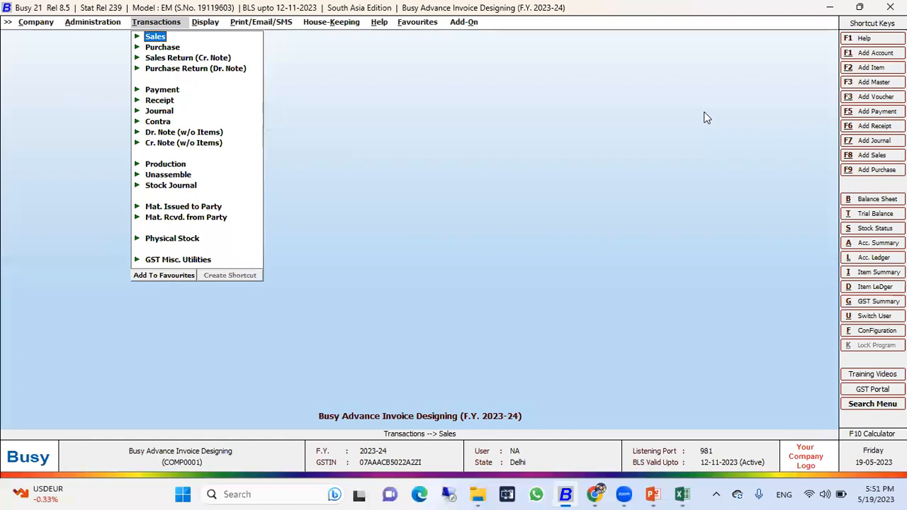
key(Return)
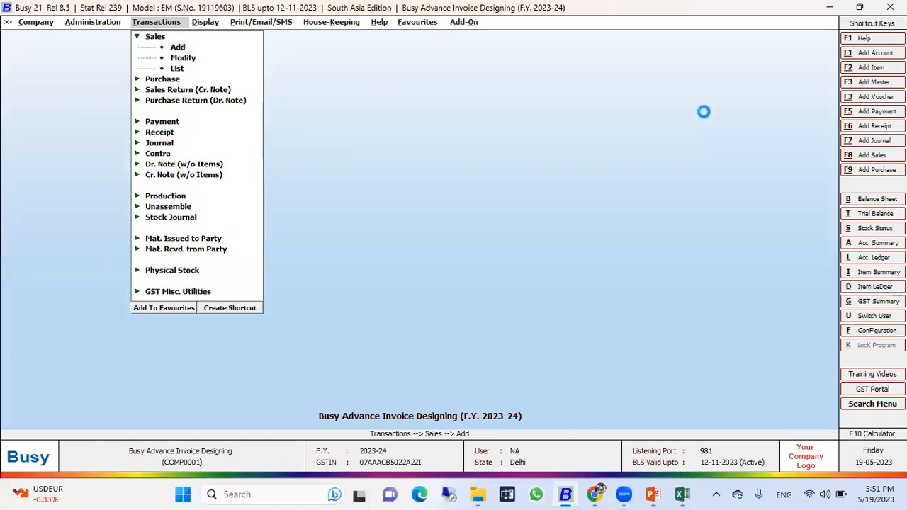
key(Return)
key(Return)
key(Return)
key(BackSpace)
key(Return)
key(space)
key(Down)
key(Up)
key(Return)
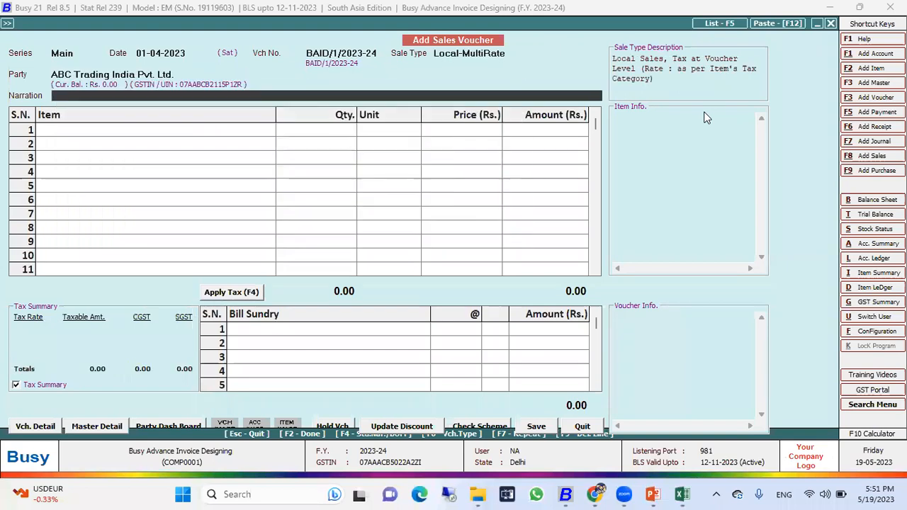
Add one Double Bed as the first item of the sales voucher, leaving the narration empty
key(Return)
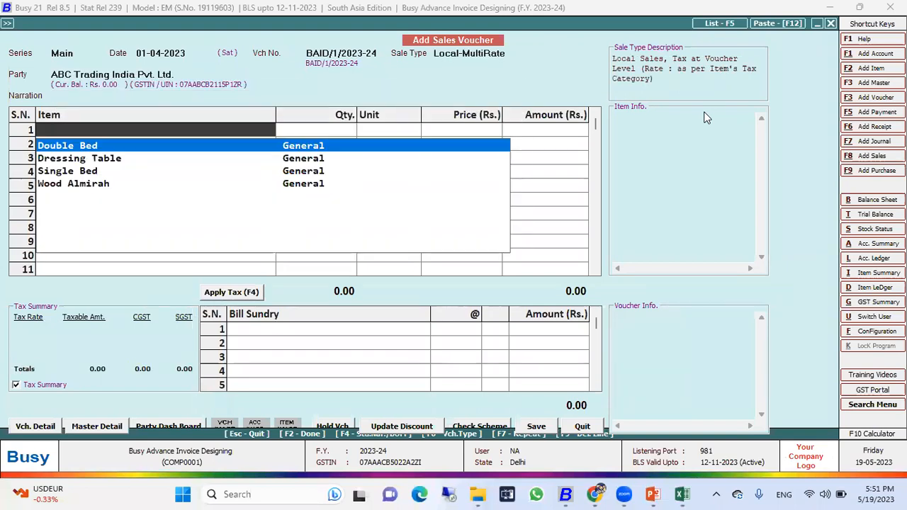
key(Return)
text(1)
key(Return)
key(Return)
key(Return)
key(Return)
Add Wood Almirah with quantity 1 as the second item and finish the item list
key(Down)
key(Down)
key(Down)
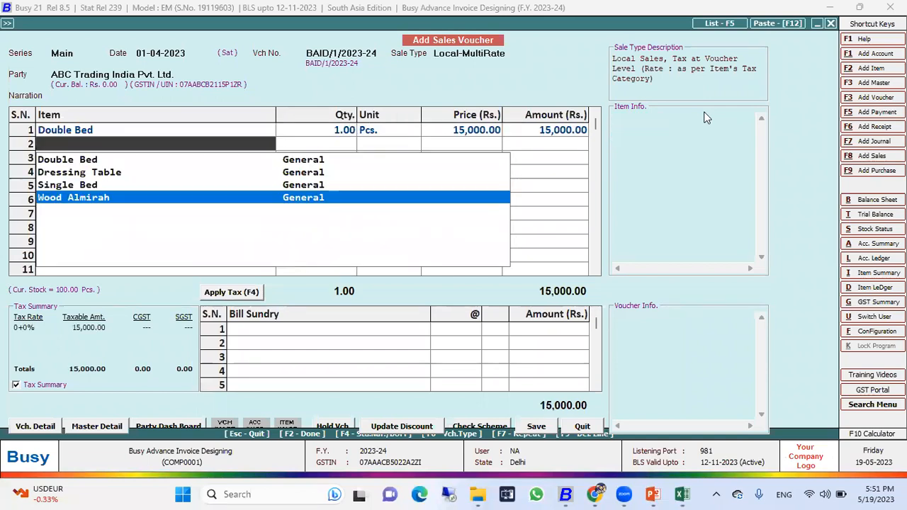
key(Return)
key(Tab)
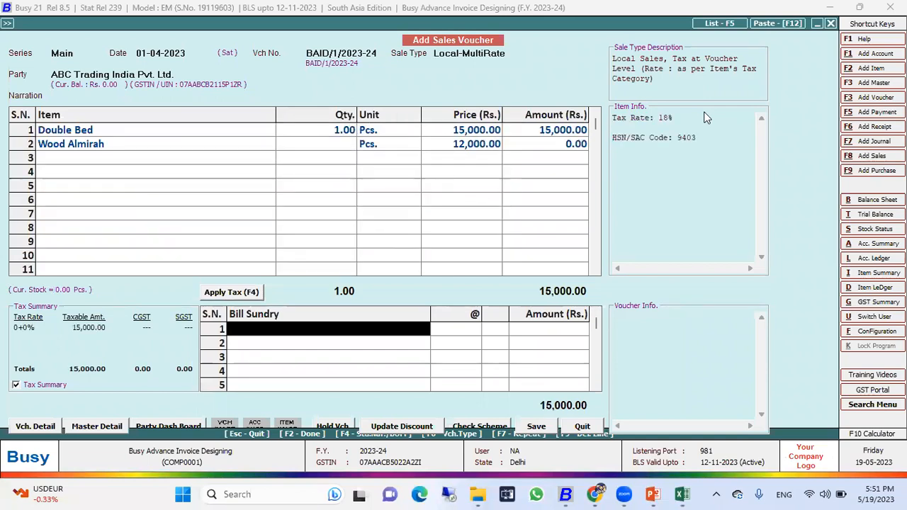
key(shift+Tab)
text(1)
key(Return)
key(Return)
key(Return)
key(Return)
key(Return)
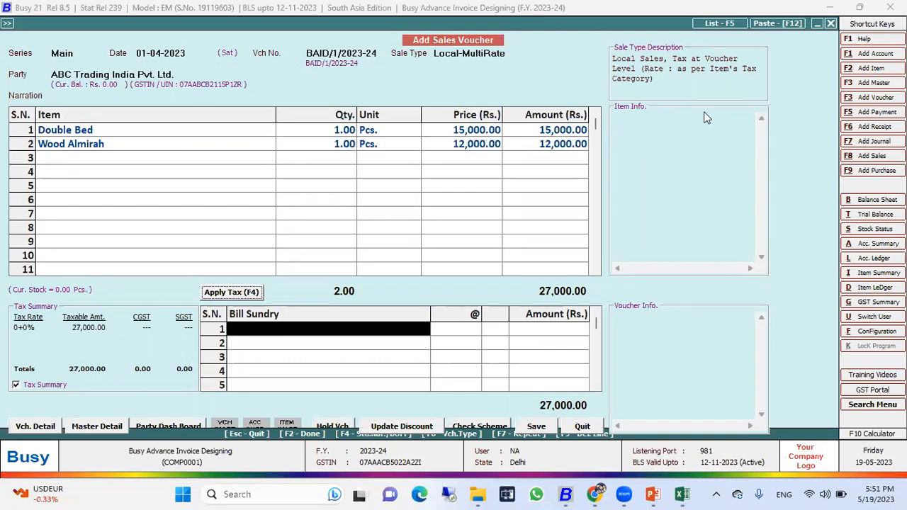
Apply the tax, accept the new bill reference for the full amount and save the sales voucher for printing
key(Return)
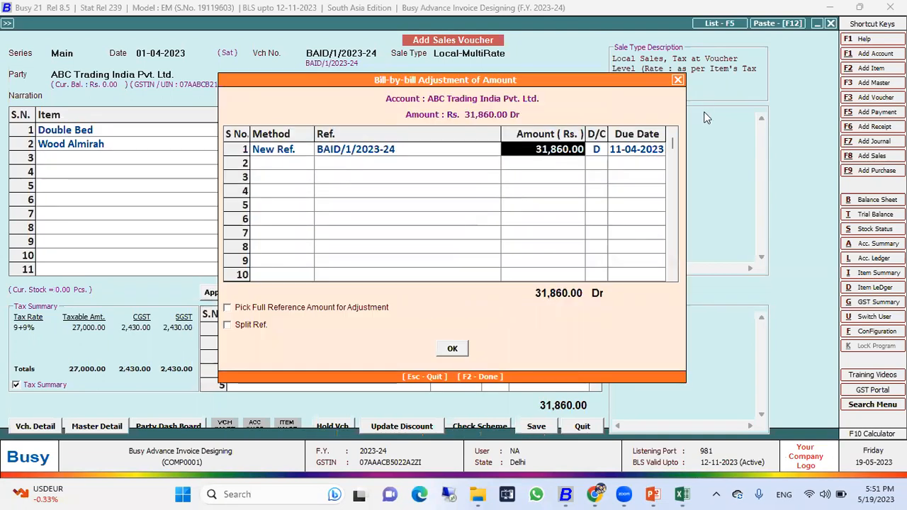
key(Return)
key(Return)
key(Return)
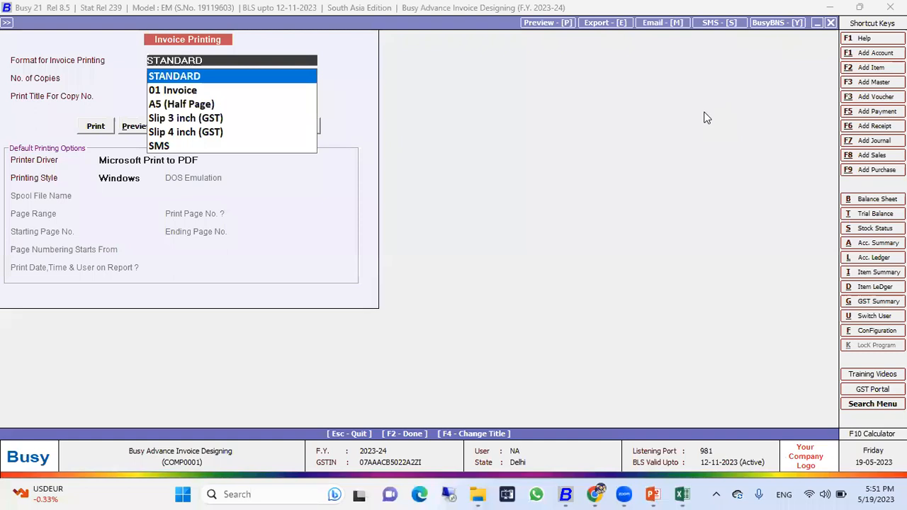
Preview the saved sales voucher in the 01 Invoice format with one copy and close the preview
key(Down)
key(Return)
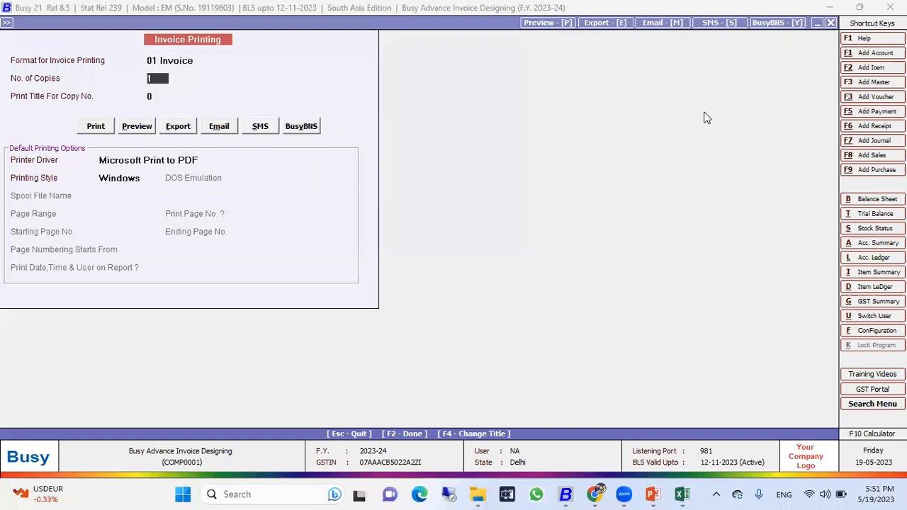
key(Return)
key(Return)
key(Right)
key(Return)
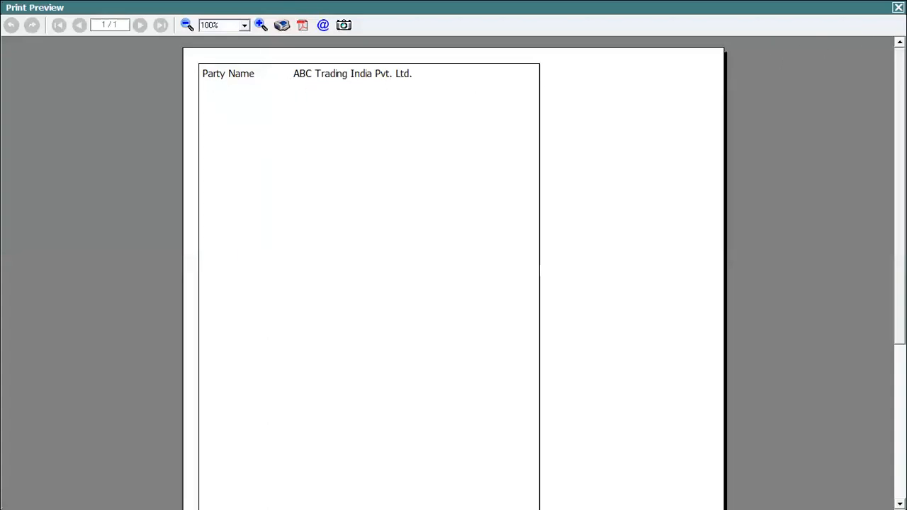
click(898, 7)
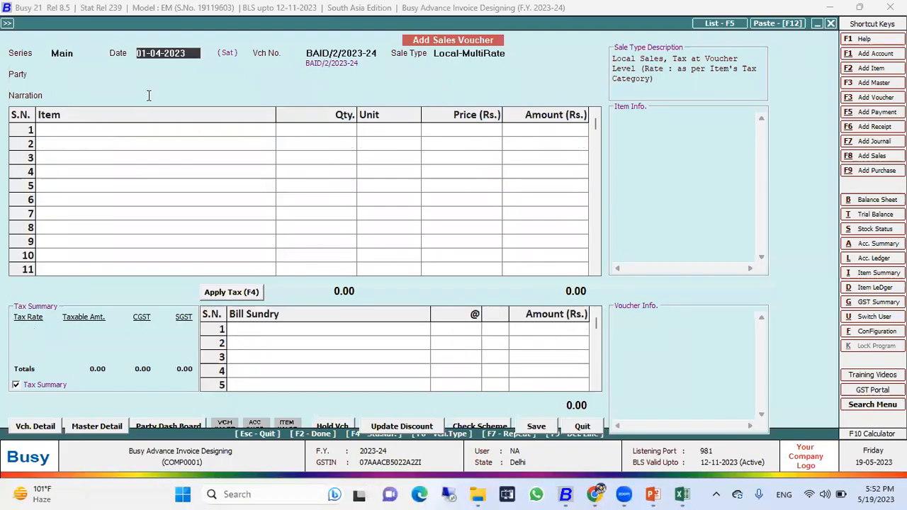
Quit the new blank voucher and open the saved sales voucher of 01-04-2023 for modification
key(Escape)
key(y)
key(Down)
key(Return)
key(Return)
key(Return)
key(Return)
key(Return)
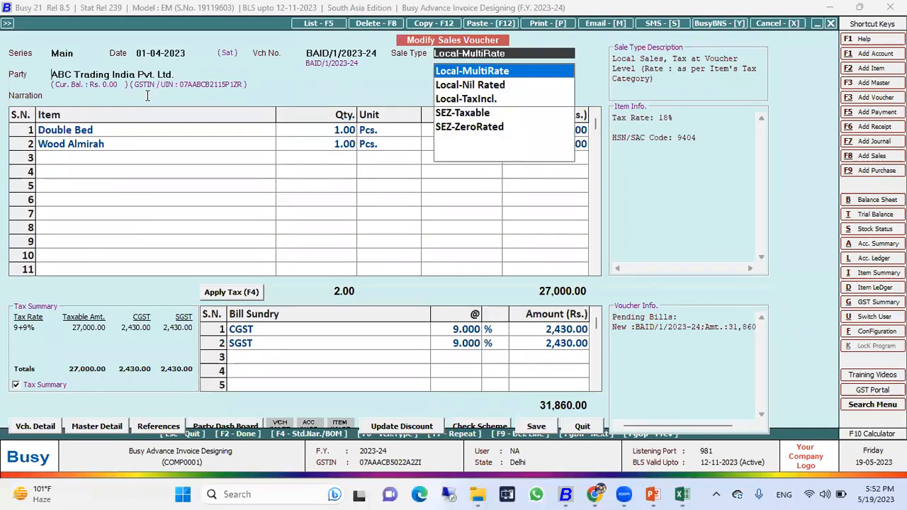
Change the voucher's party to Busy Infotech Pvt. Ltd. and save the voucher for printing
key(Return)
key(Return)
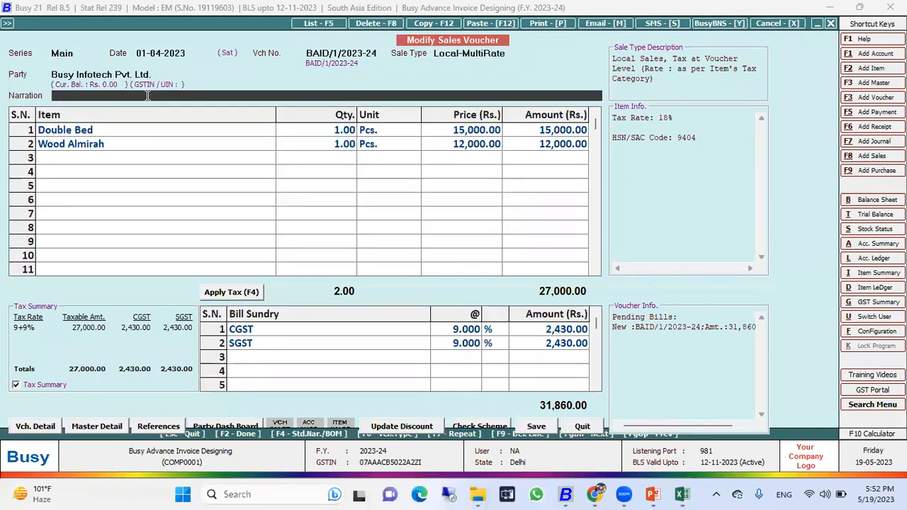
key(F2)
key(Return)
key(Return)
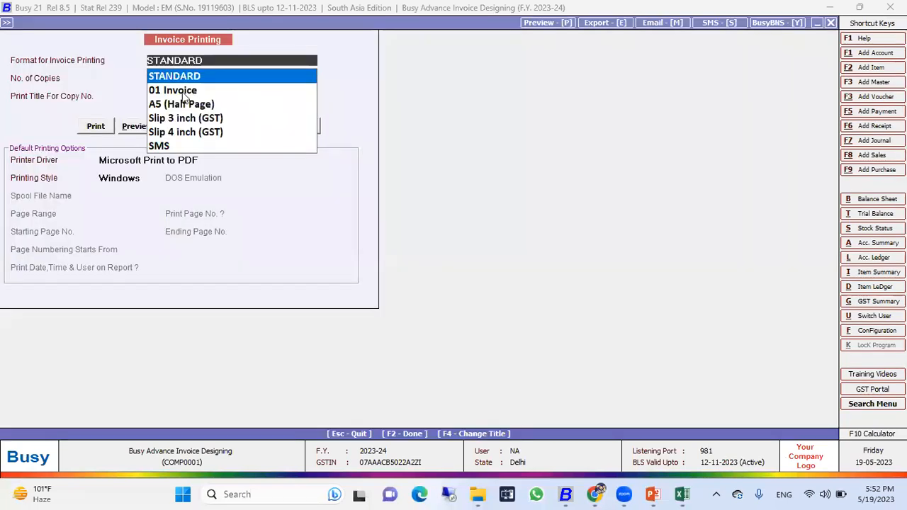
Preview the modified sales voucher in the 01 Invoice format, and leave voucher modification
click(178, 92)
click(141, 127)
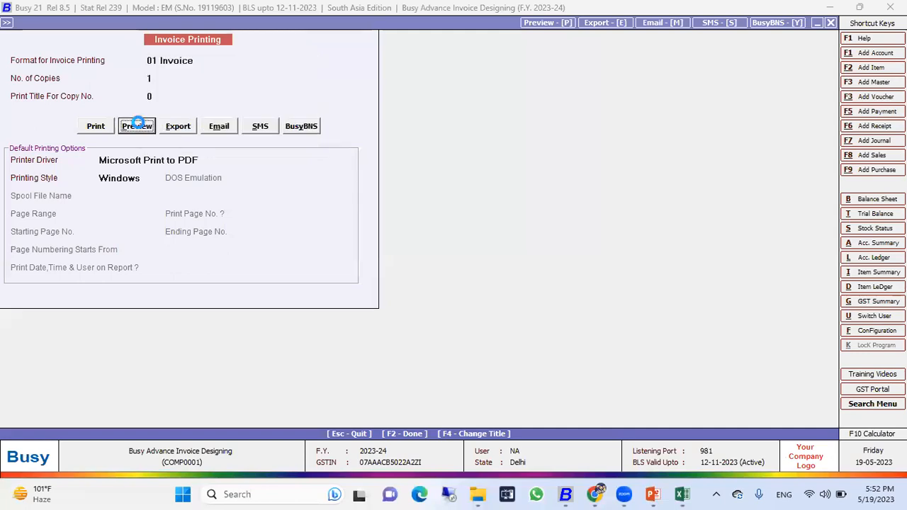
click(138, 126)
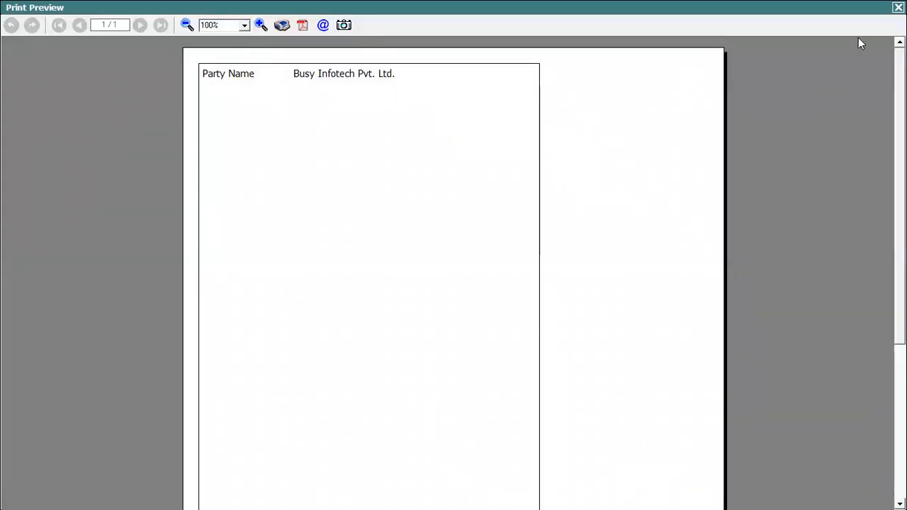
click(898, 8)
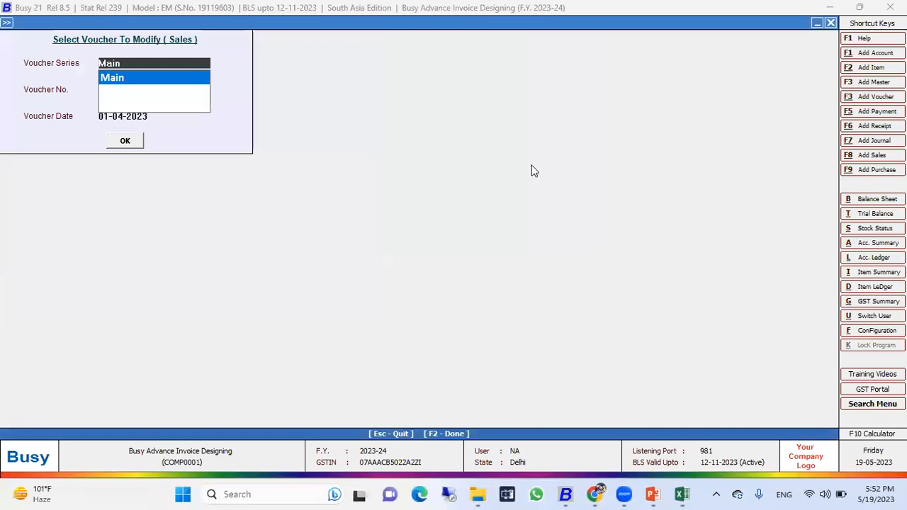
key(Escape)
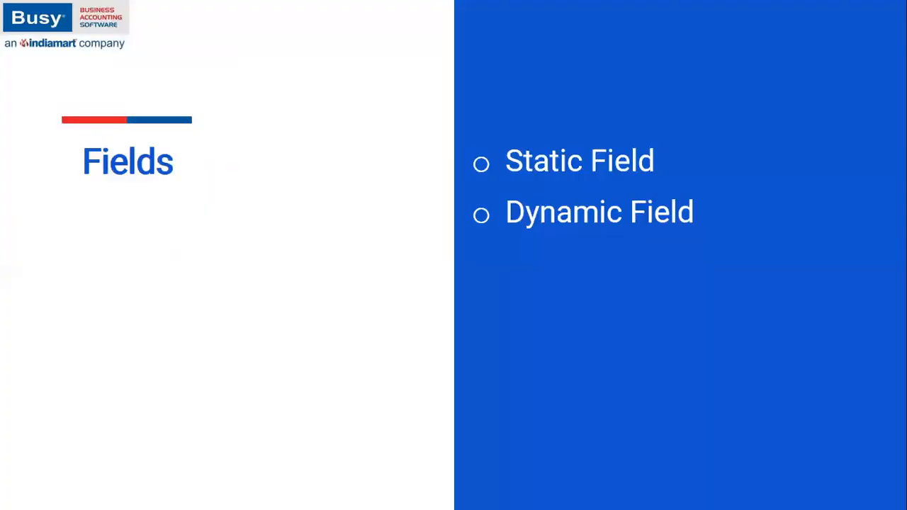
Switch from the slides back to Busy and show the Invoice / Document Printing configuration options
key(alt+Tab)
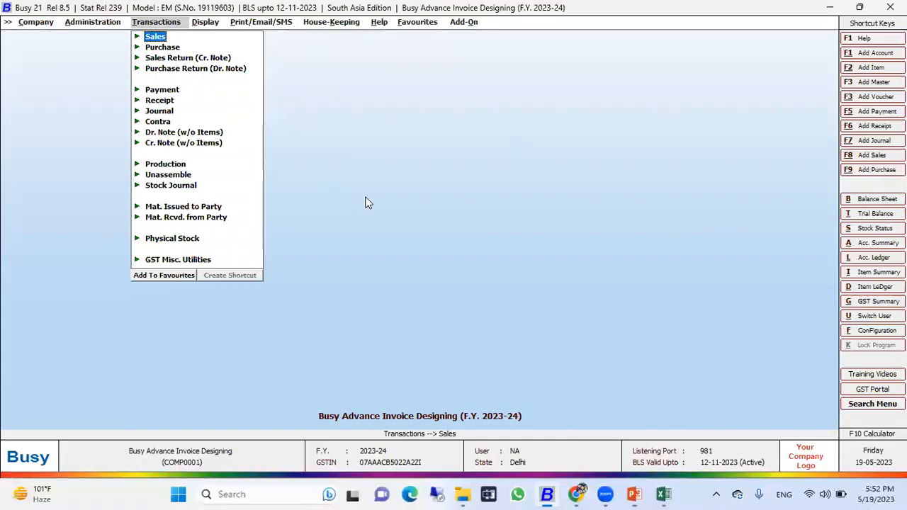
key(Left)
key(Return)
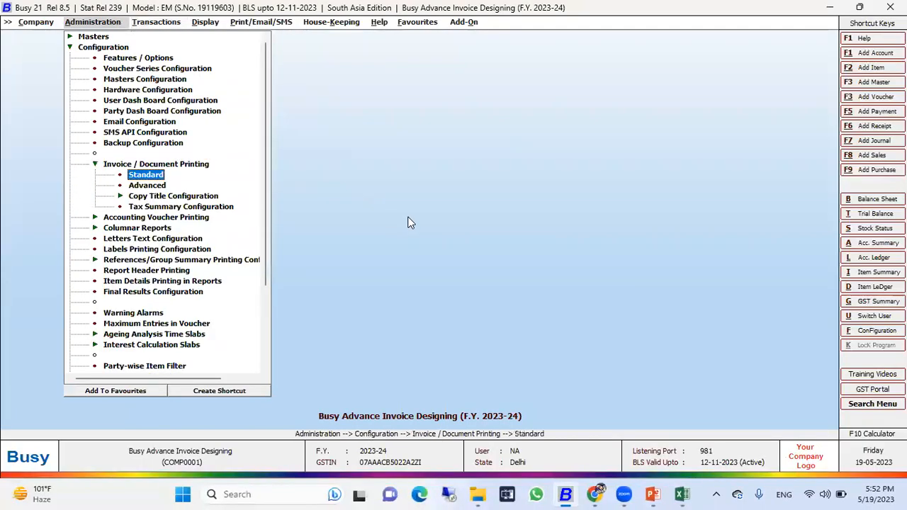
key(Return)
key(Return)
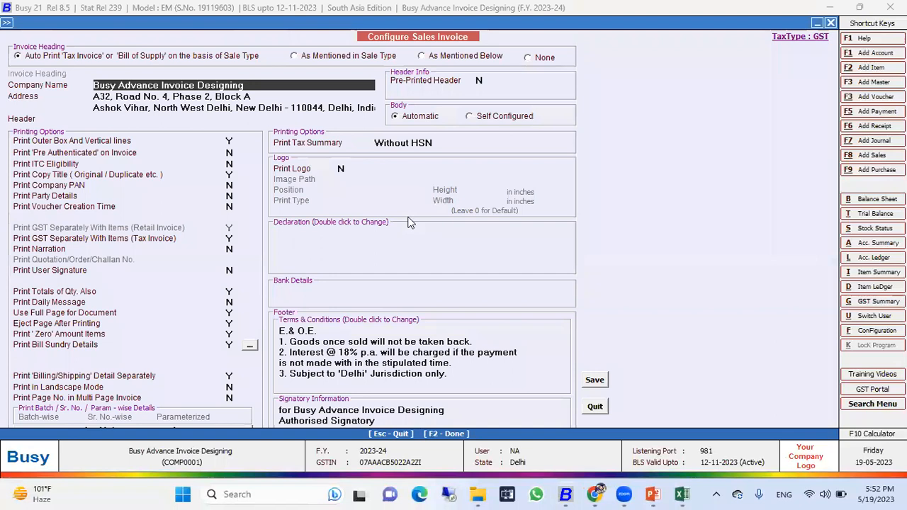
key(Escape)
key(Down)
key(Escape)
Open the header of the 01 Invoice sales format in the advanced document configuration
key(Down)
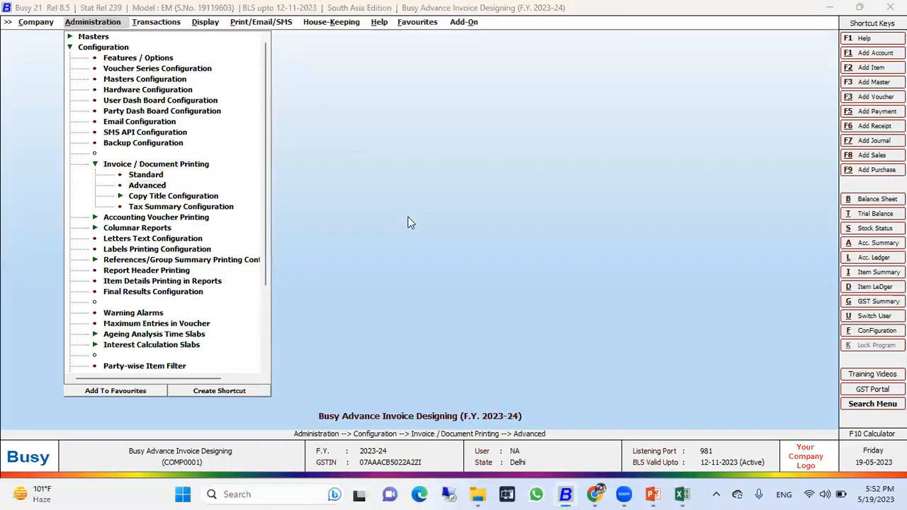
key(Return)
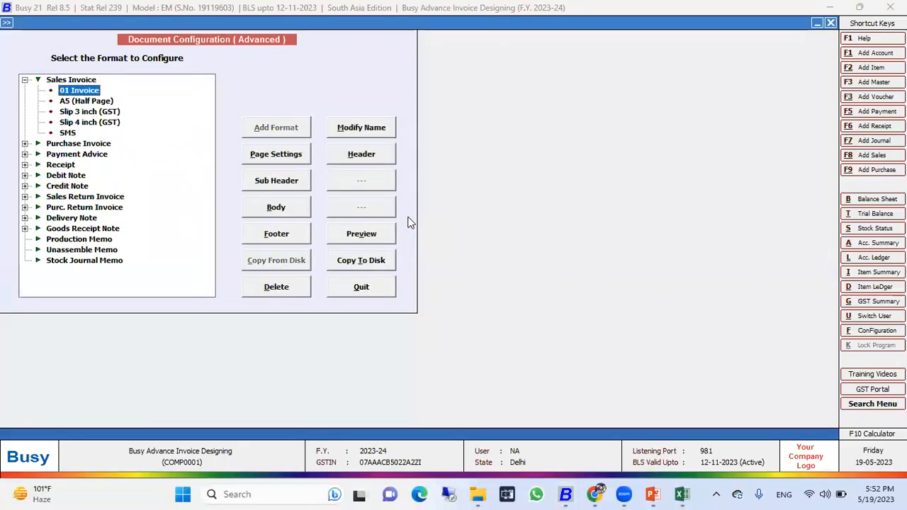
click(343, 158)
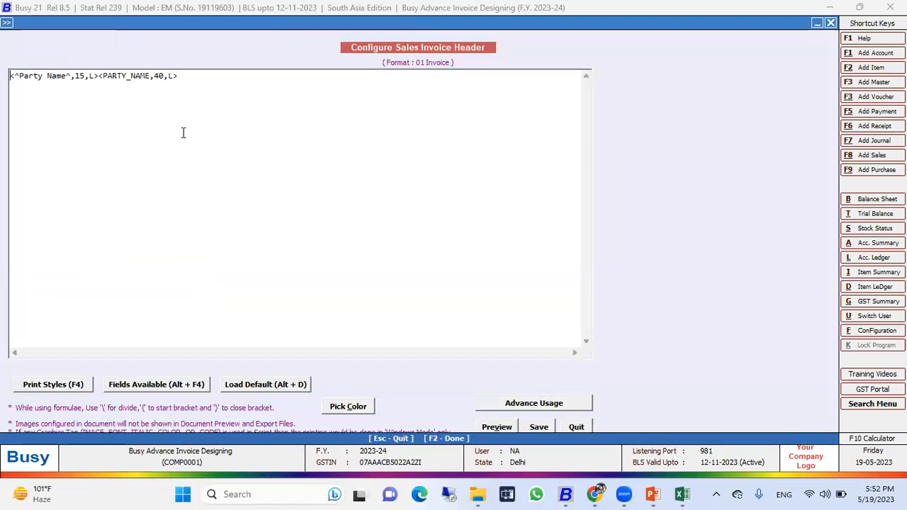
Show the fields available for the header and examine the QUANTITY/AMOUNT, SALESMAN and VOUCHER HEADER categories
click(201, 87)
key(alt+F4)
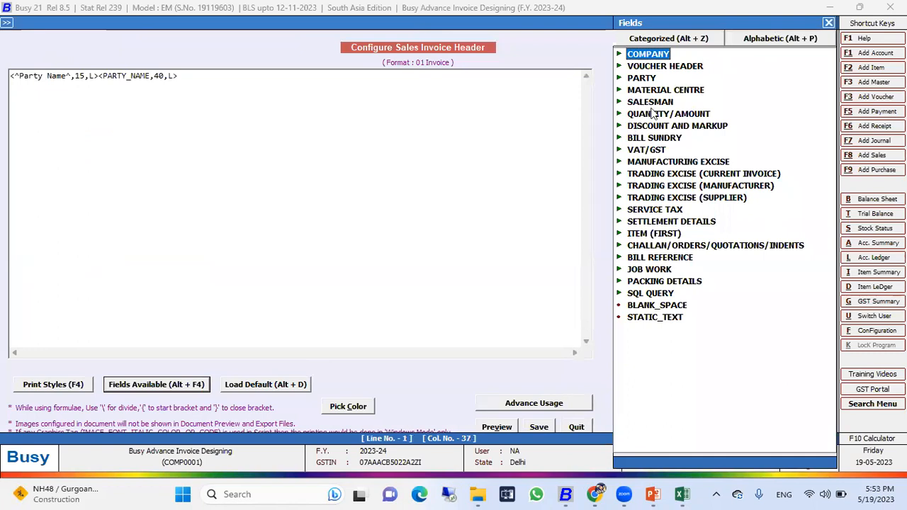
click(687, 115)
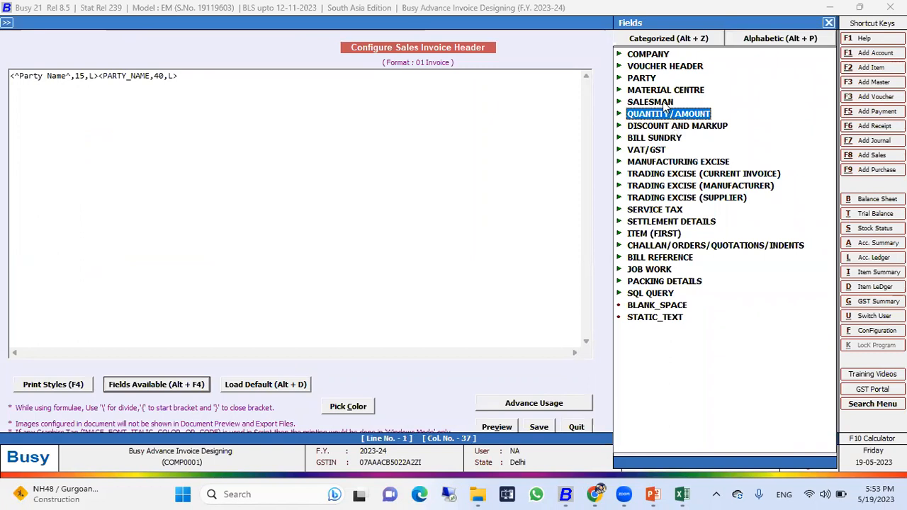
click(668, 104)
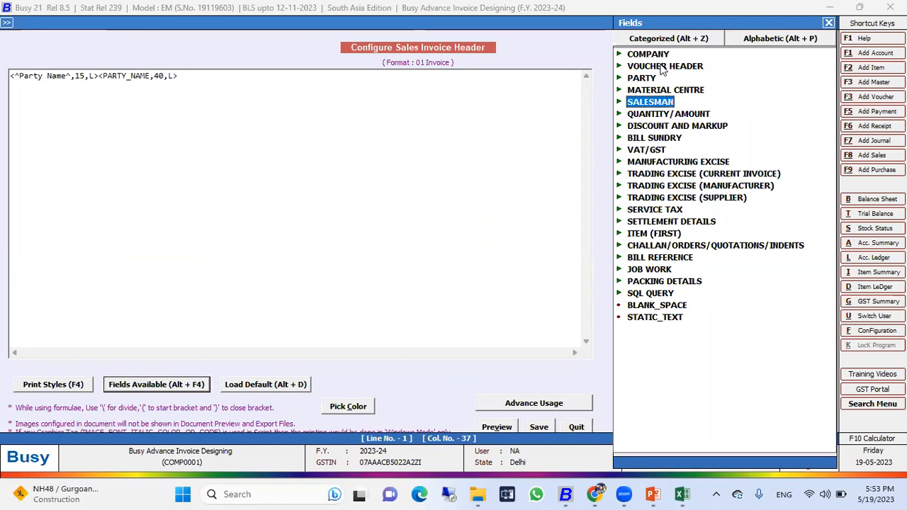
click(663, 67)
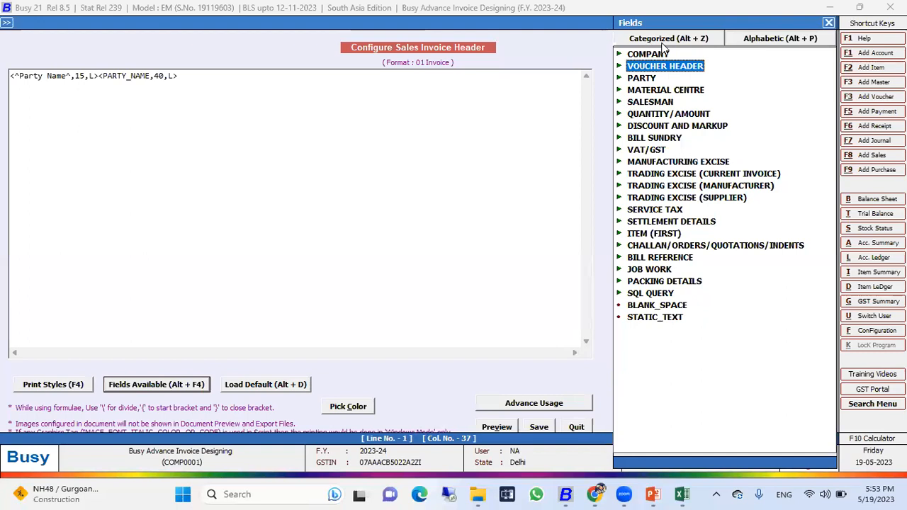
List the available fields alphabetically, search them for "inv" and clear the search text
click(772, 43)
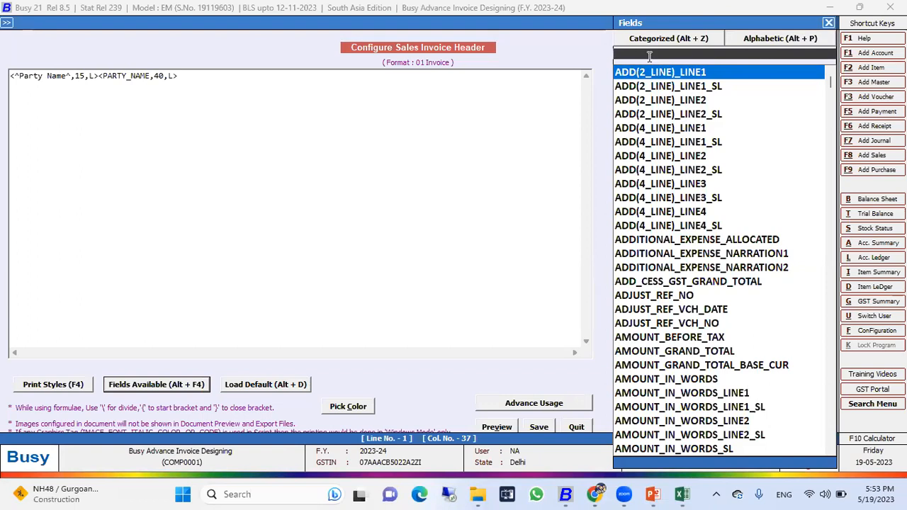
text(inv)
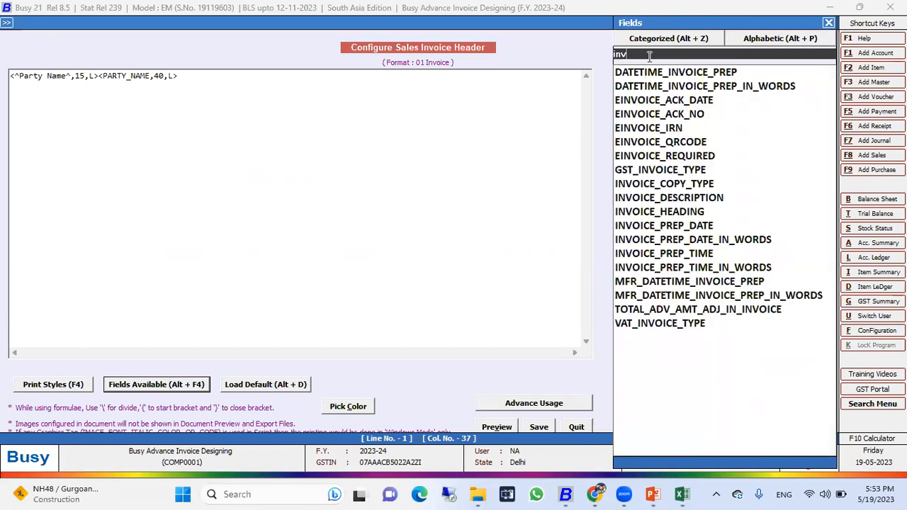
key(BackSpace)
key(BackSpace)
key(BackSpace)
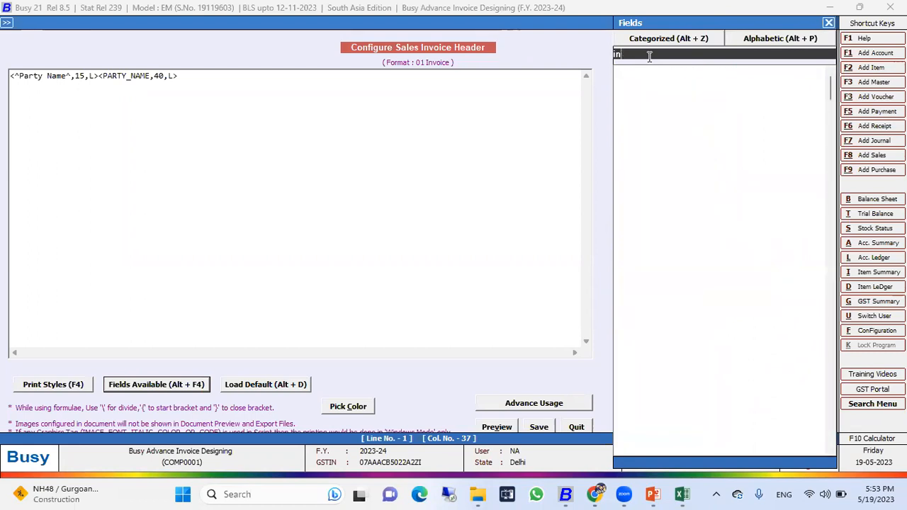
Search the available fields for "bill" and then "bill_no", and clear the search text
text(bill)
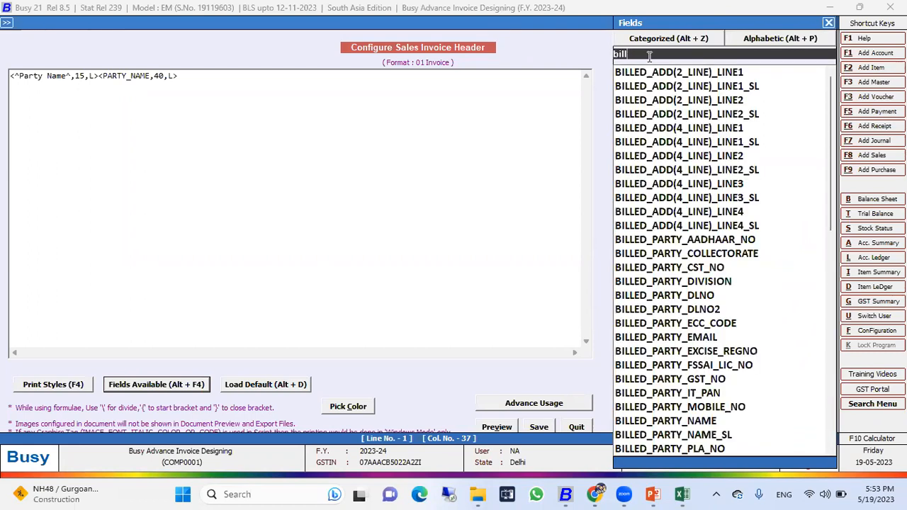
text(_no)
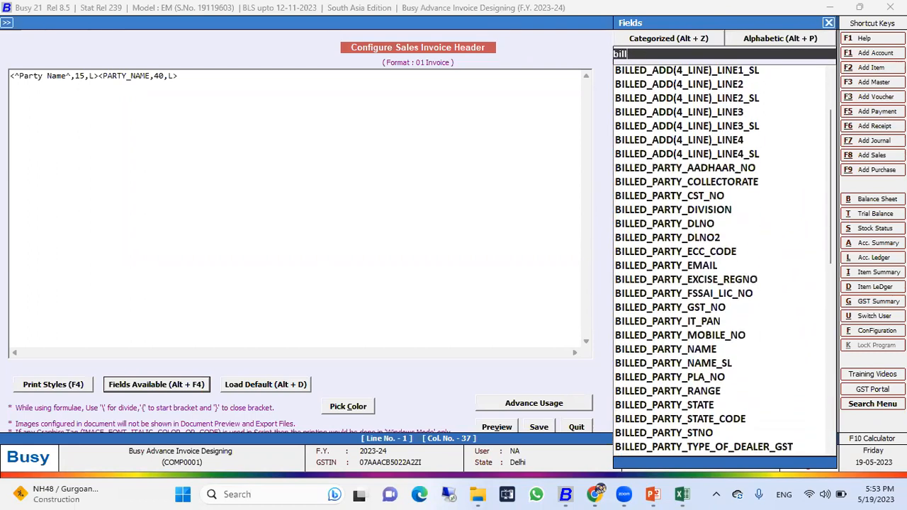
key(Up)
key(Up)
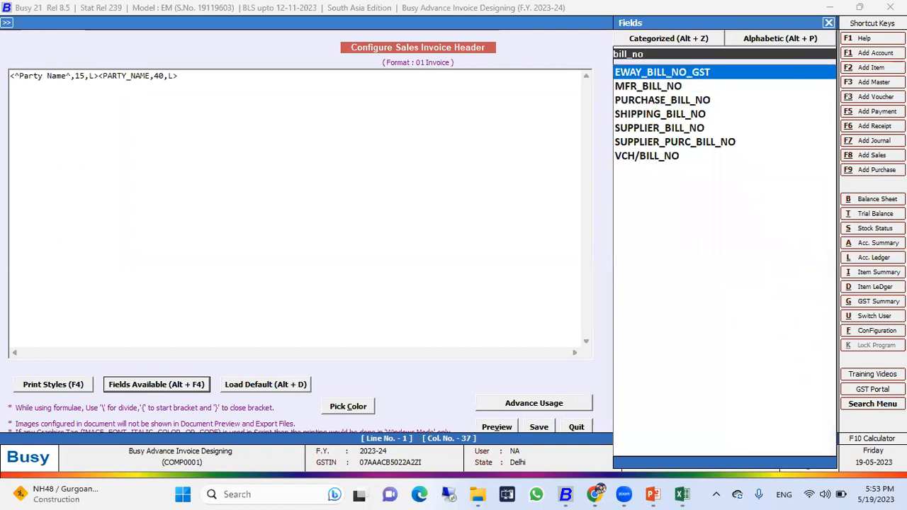
key(BackSpace)
key(BackSpace)
key(BackSpace)
key(BackSpace)
key(BackSpace)
key(BackSpace)
key(BackSpace)
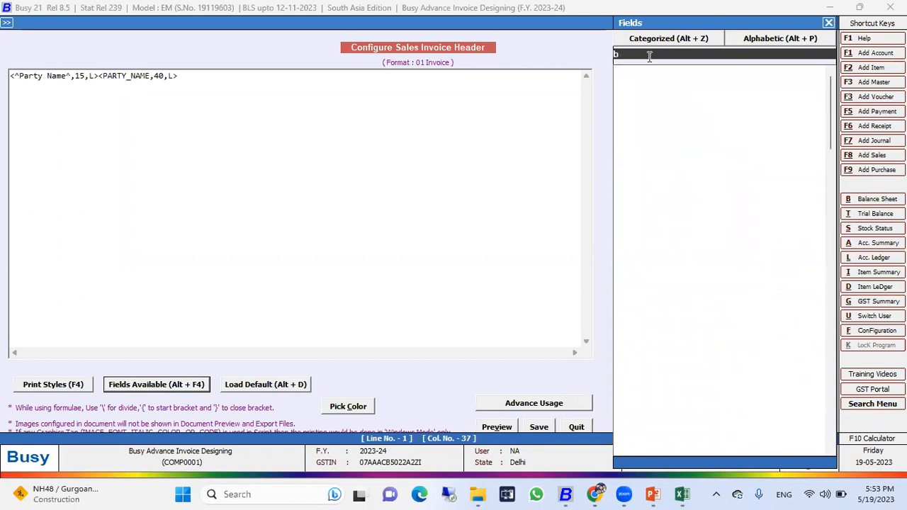
Search the available fields for "party", look through the matching fields and clear the search text
text(party)
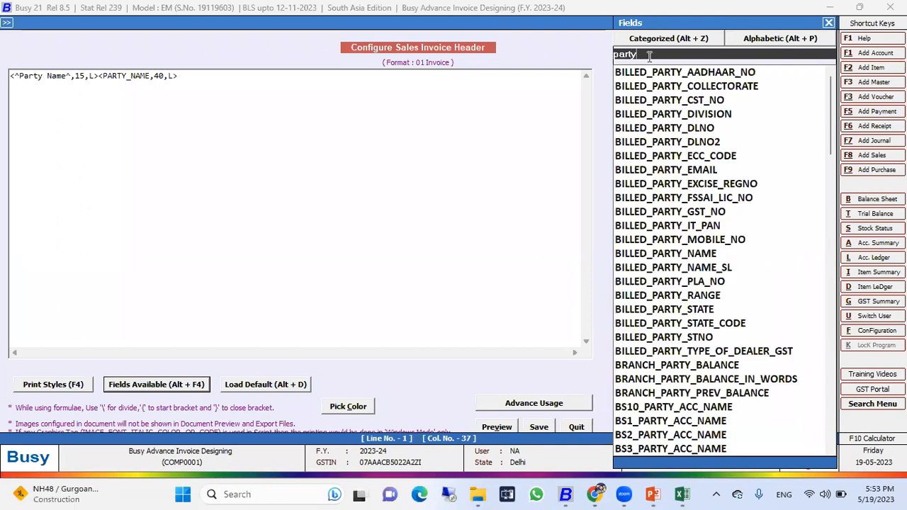
key(Down)
key(Down)
key(Down)
key(Down)
key(Down)
key(Down)
key(Down)
key(Down)
key(Down)
key(Down)
key(Down)
key(Down)
key(Down)
key(Down)
key(Down)
key(Down)
key(Down)
key(Down)
key(Down)
key(Down)
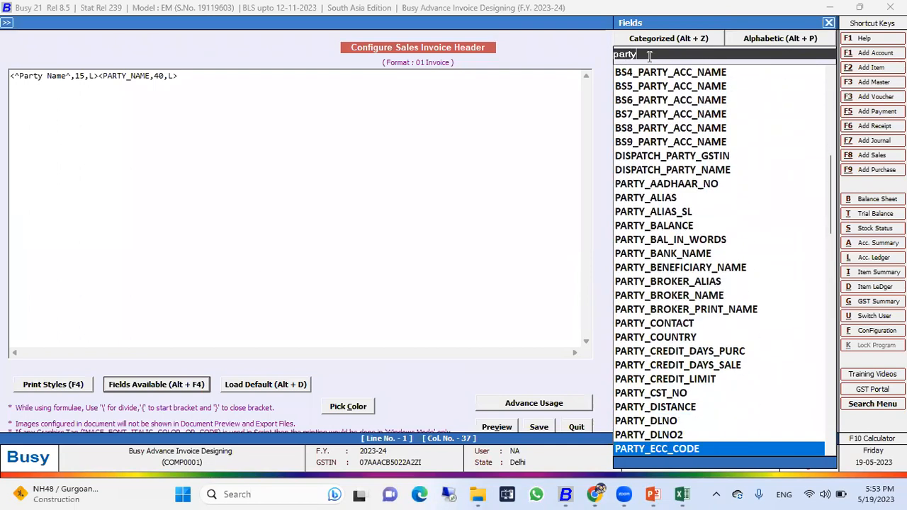
key(Up)
key(BackSpace)
key(BackSpace)
key(BackSpace)
key(BackSpace)
key(BackSpace)
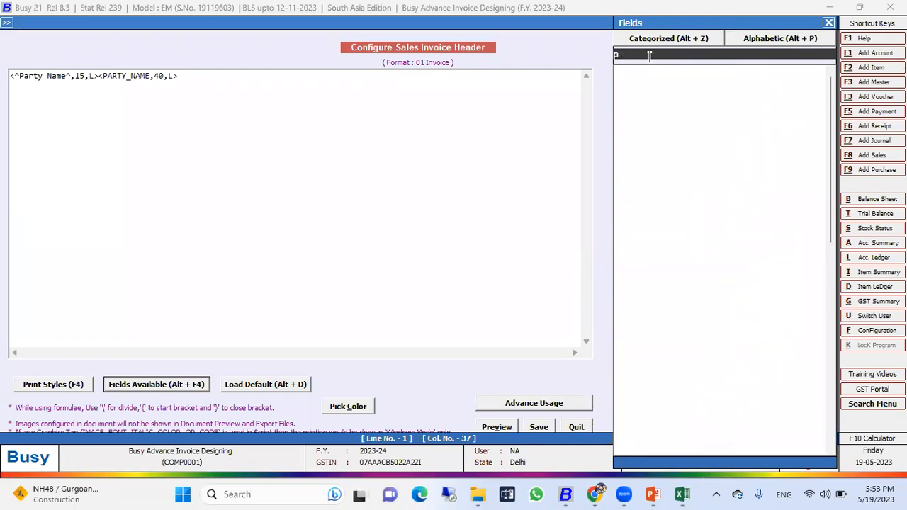
Search the available fields for "mate" and "mc" to find material centre fields, and clear the search text
text(mate)
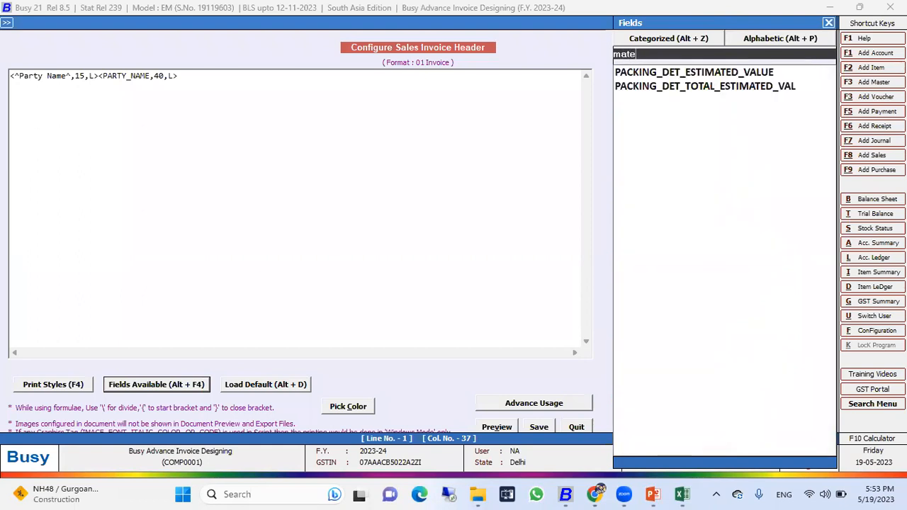
key(BackSpace)
key(BackSpace)
key(BackSpace)
key(BackSpace)
text(c)
key(BackSpace)
text(mc)
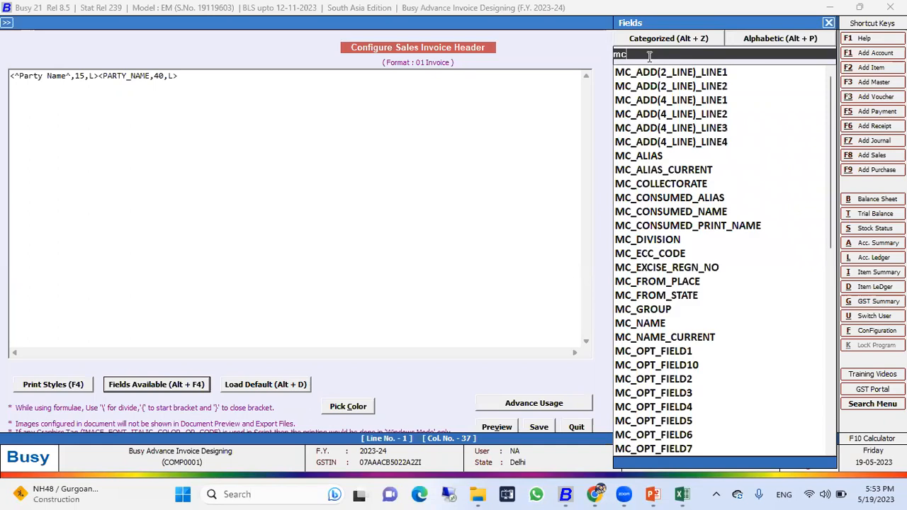
key(BackSpace)
key(BackSpace)
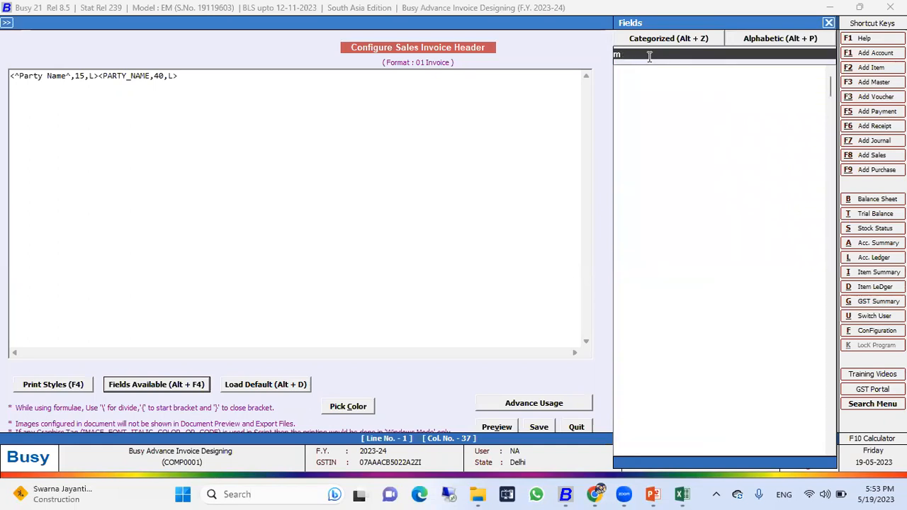
Search the available fields for "item", clear the search and browse the full alphabetical field list
text(item)
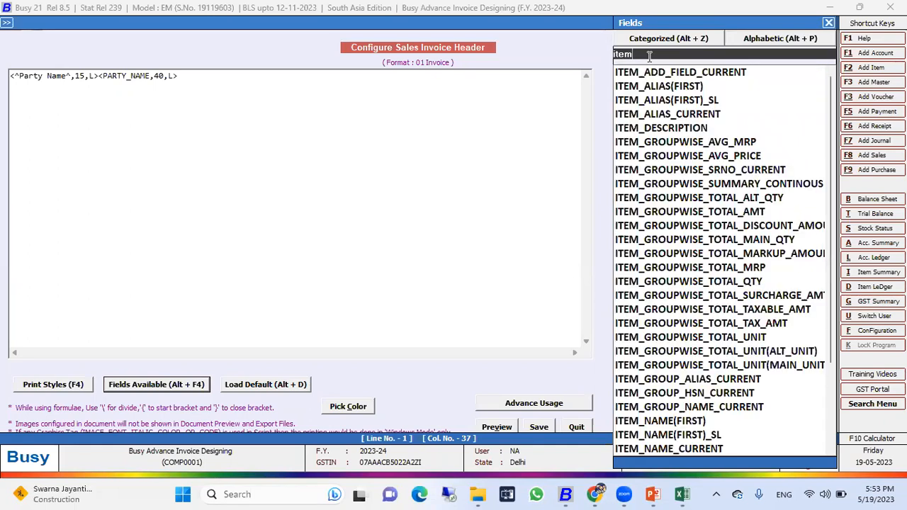
key(Down)
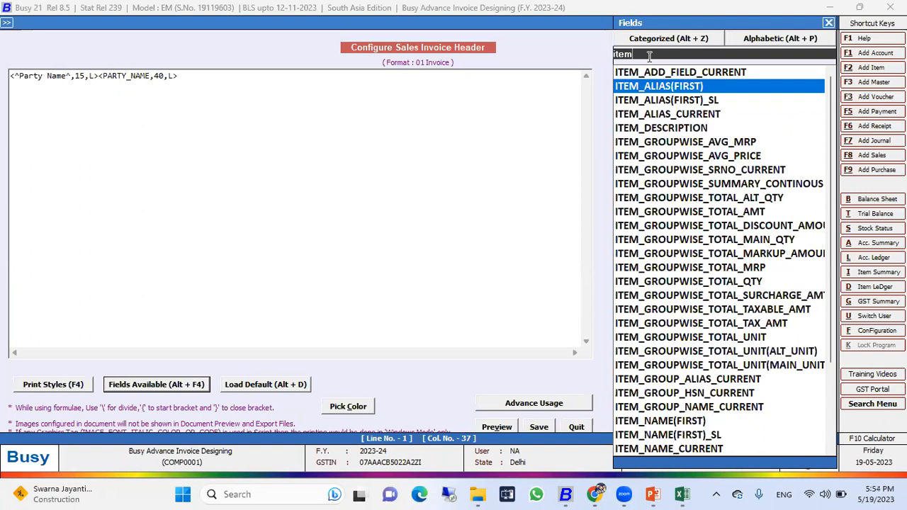
click(650, 56)
key(BackSpace)
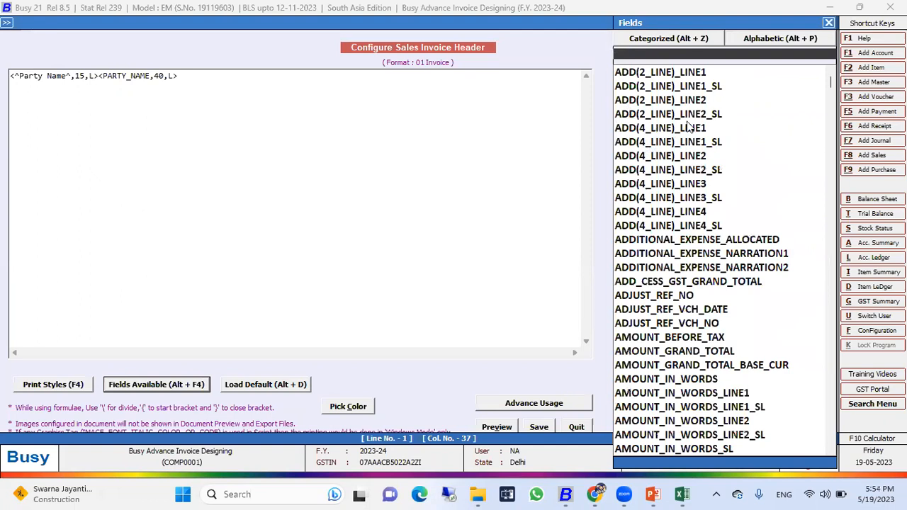
scroll(706, 115, down, 18)
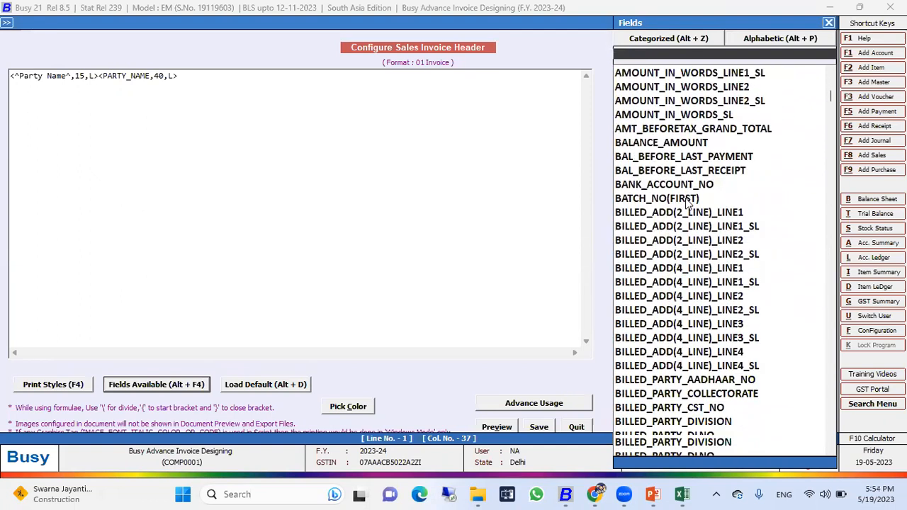
scroll(701, 203, down, 20)
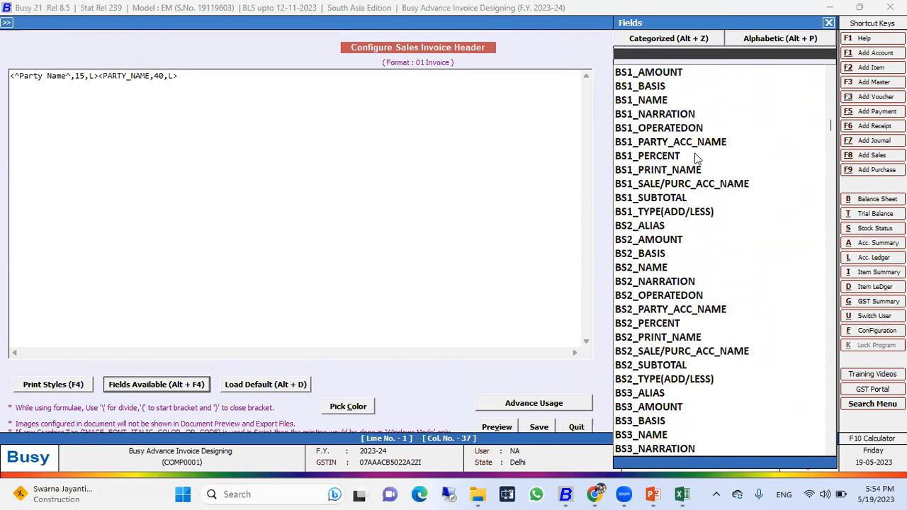
List the fields by category and insert the BLANK_SPACE field at the end of the header line
click(679, 40)
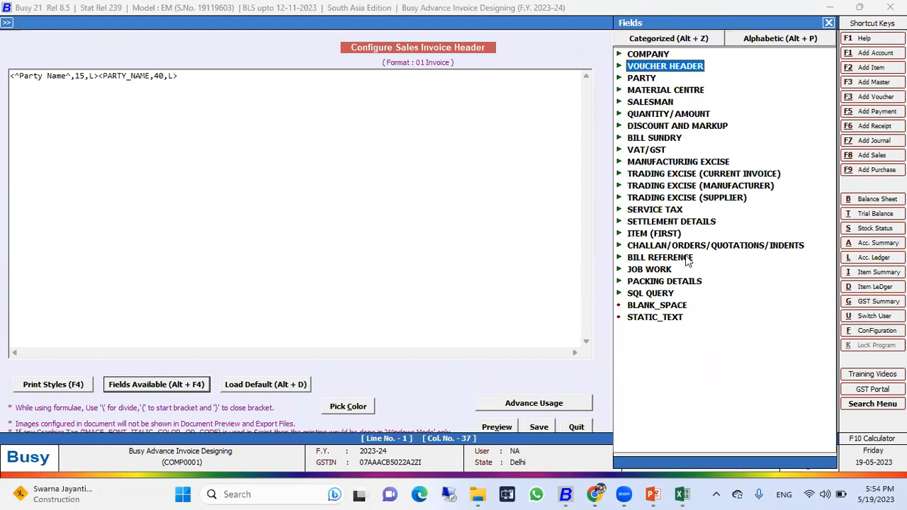
key(Down)
key(Down)
key(Down)
key(Down)
key(Down)
key(Down)
key(Down)
key(Down)
key(Down)
key(Down)
key(Down)
key(Down)
key(Down)
key(Down)
key(Down)
key(Down)
key(Down)
key(Down)
key(Down)
key(Down)
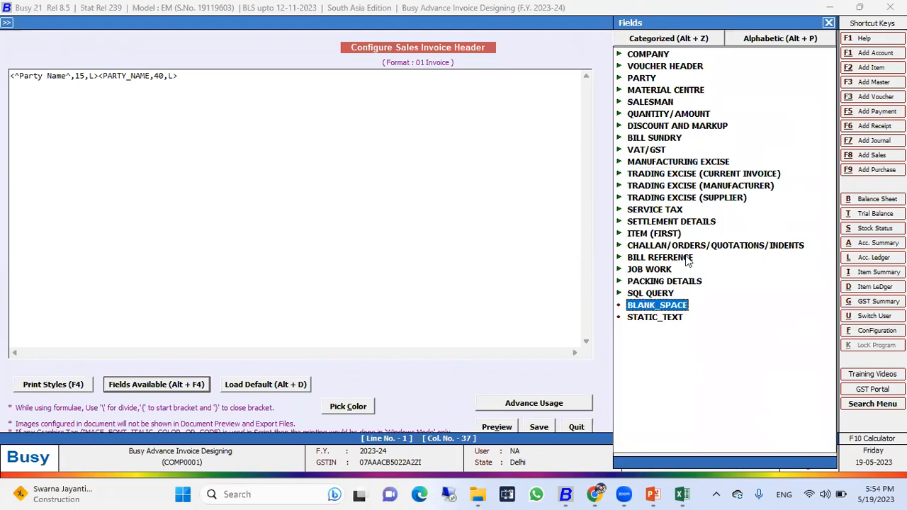
key(Return)
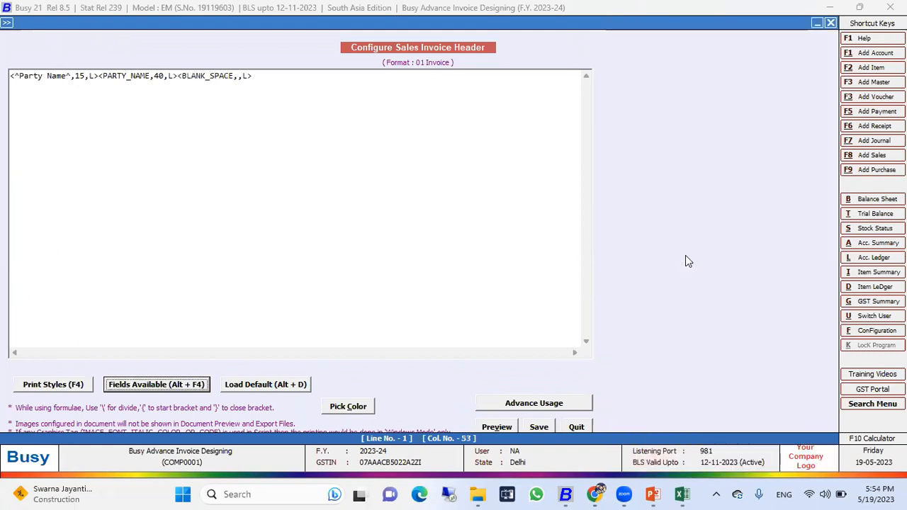
Move the BLANK_SPACE field between the Party Name static text and the PARTY_NAME field, and preview the header
drag(261, 82, 180, 75)
right_click(196, 72)
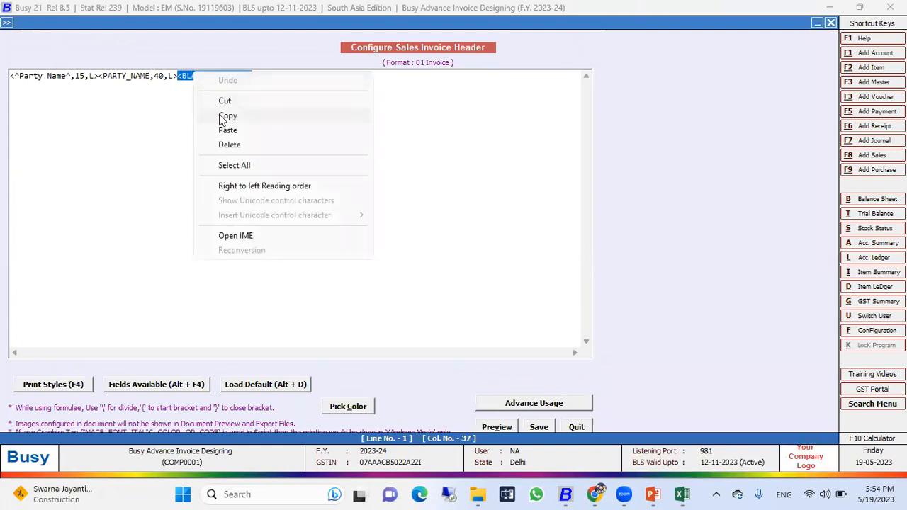
click(226, 116)
right_click(204, 84)
click(231, 105)
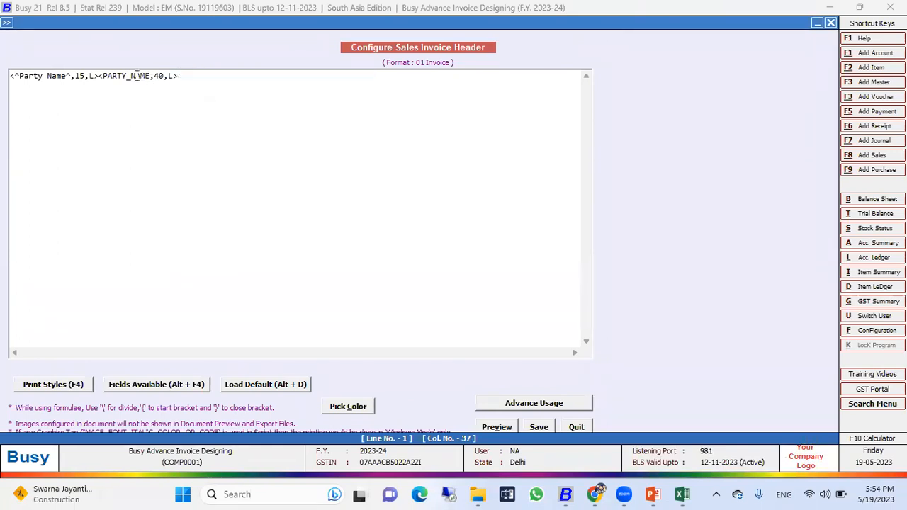
right_click(117, 76)
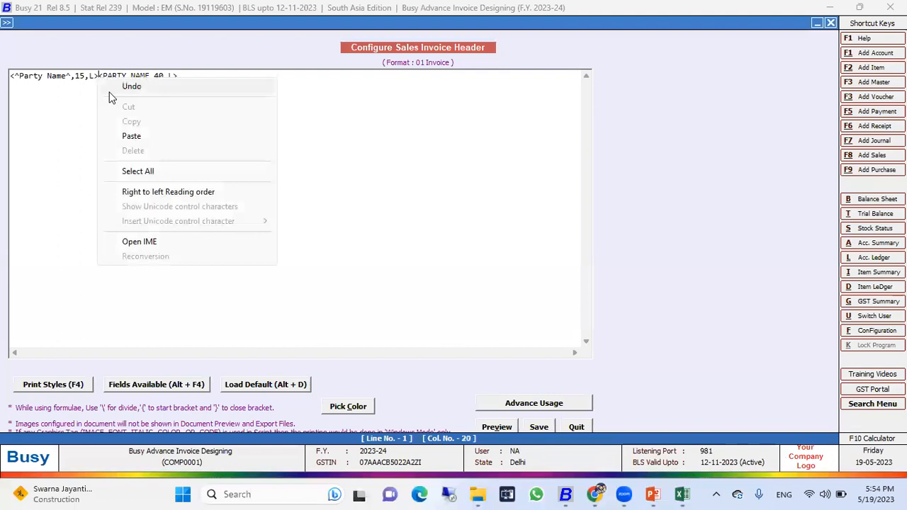
click(131, 135)
click(496, 427)
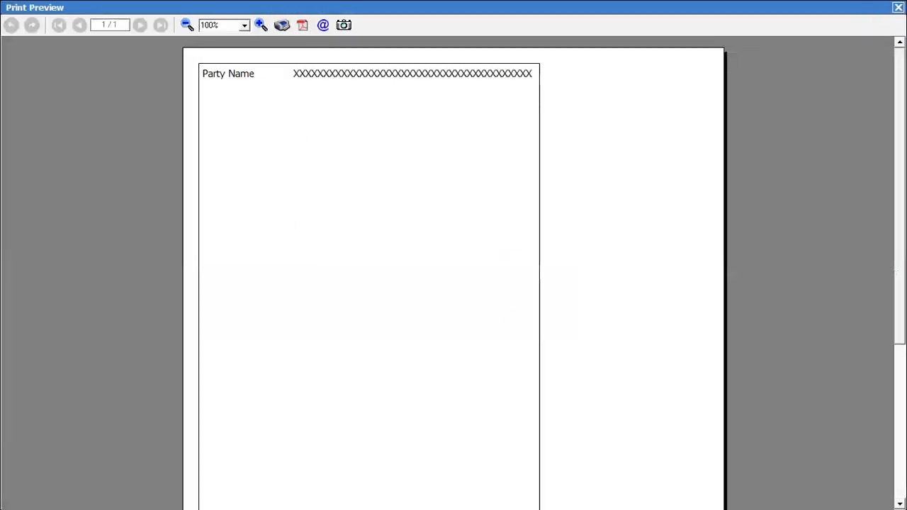
click(898, 7)
Set the width of the Party Name static text to 10 and preview the header
click(84, 76)
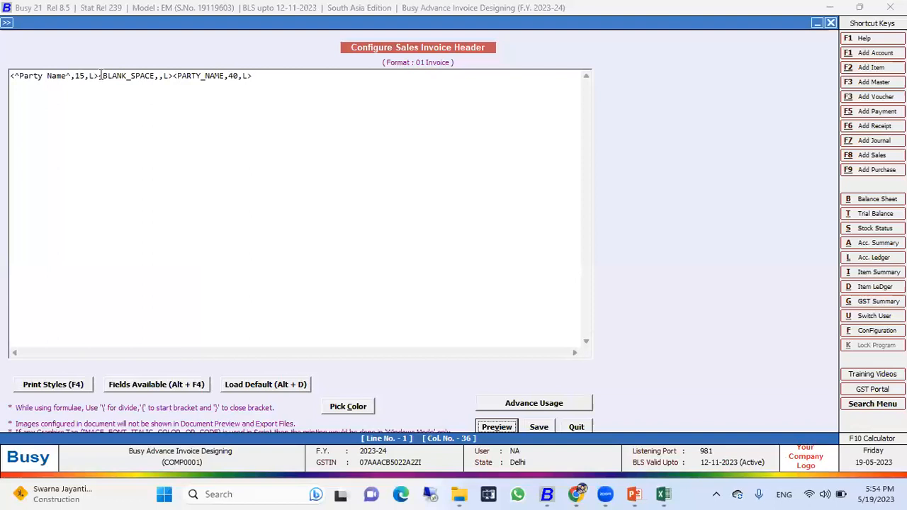
key(BackSpace)
text(0)
click(496, 427)
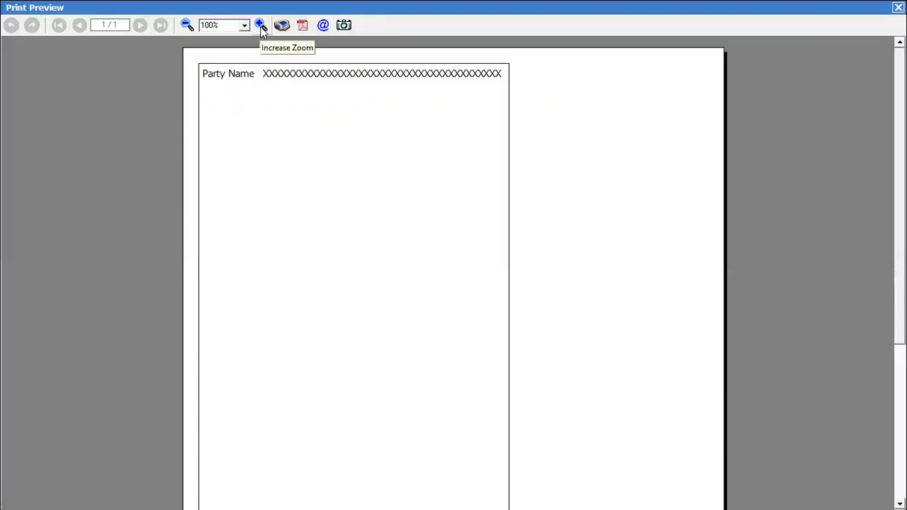
key(Escape)
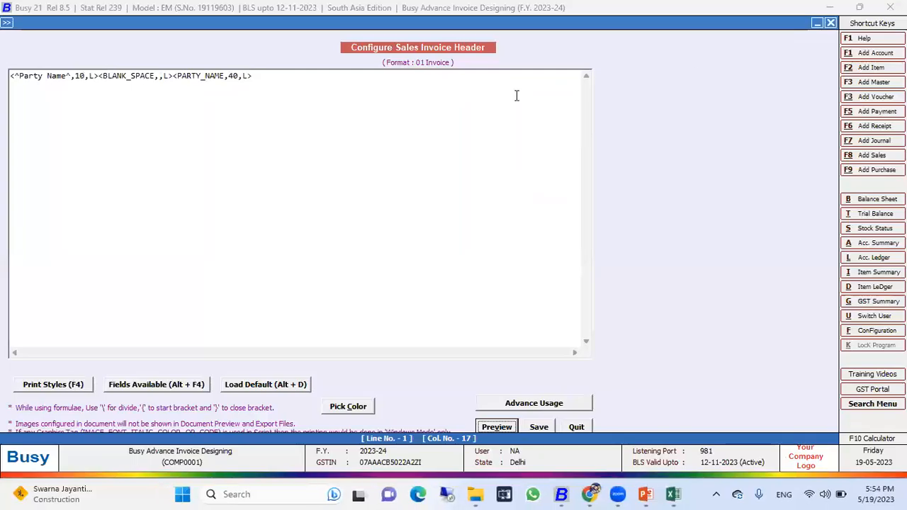
Insert another BLANK_SPACE field directly after the Party Name width of 10 and delete the BLANK_SPACE field before PARTY_NAME
click(167, 390)
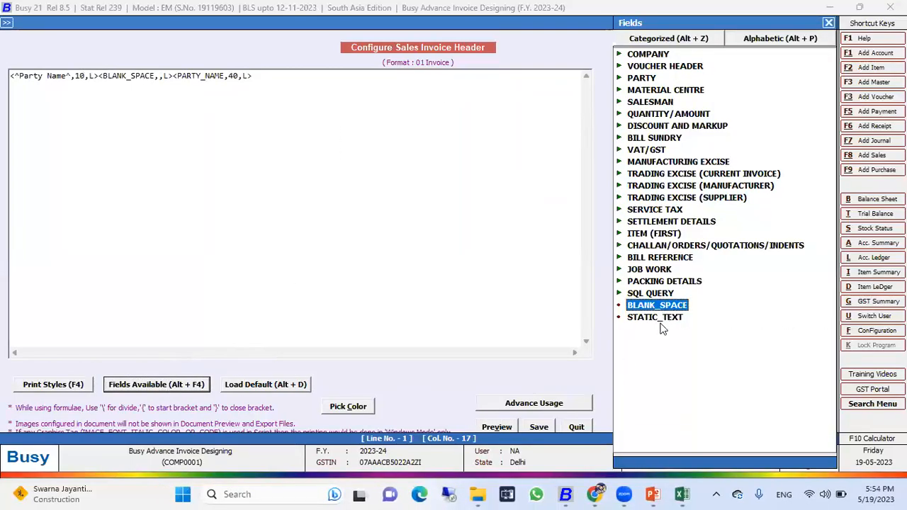
click(828, 23)
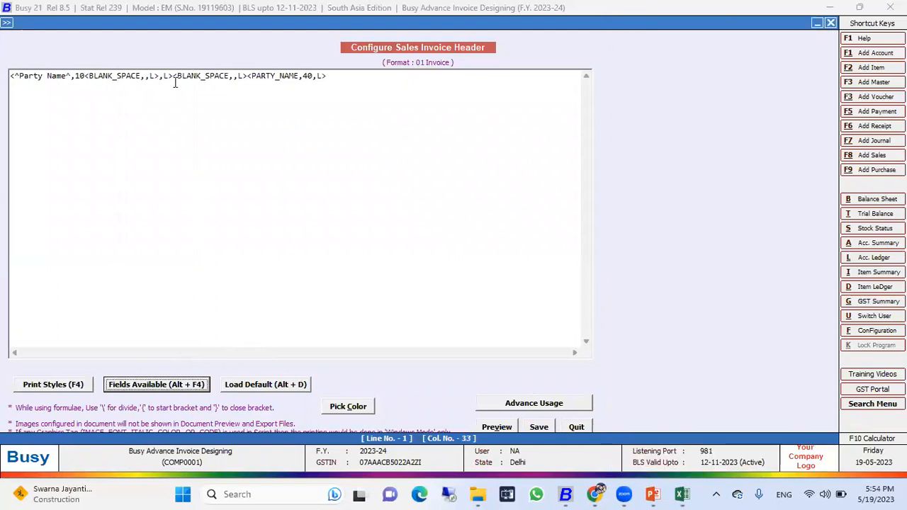
click(247, 75)
key(BackSpace)
key(BackSpace)
key(BackSpace)
key(BackSpace)
key(BackSpace)
key(BackSpace)
key(BackSpace)
key(BackSpace)
key(BackSpace)
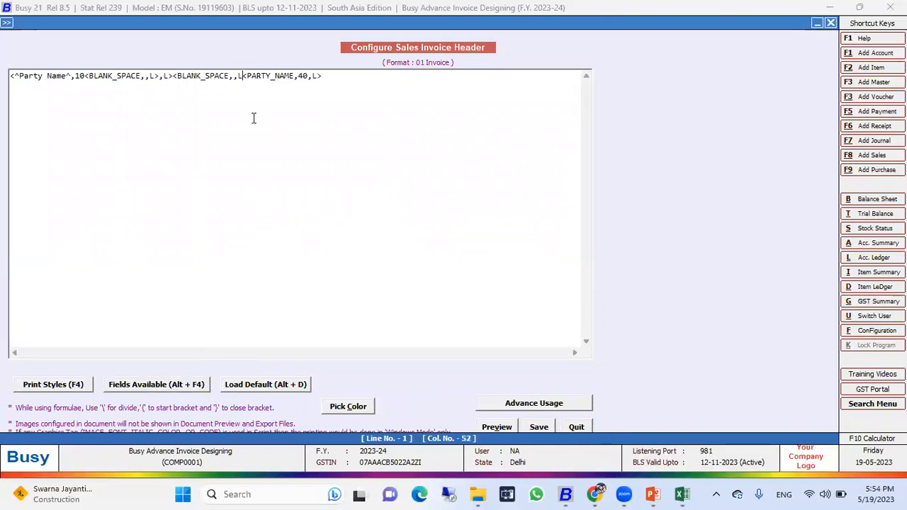
key(BackSpace)
key(BackSpace)
key(BackSpace)
key(BackSpace)
key(BackSpace)
key(BackSpace)
key(BackSpace)
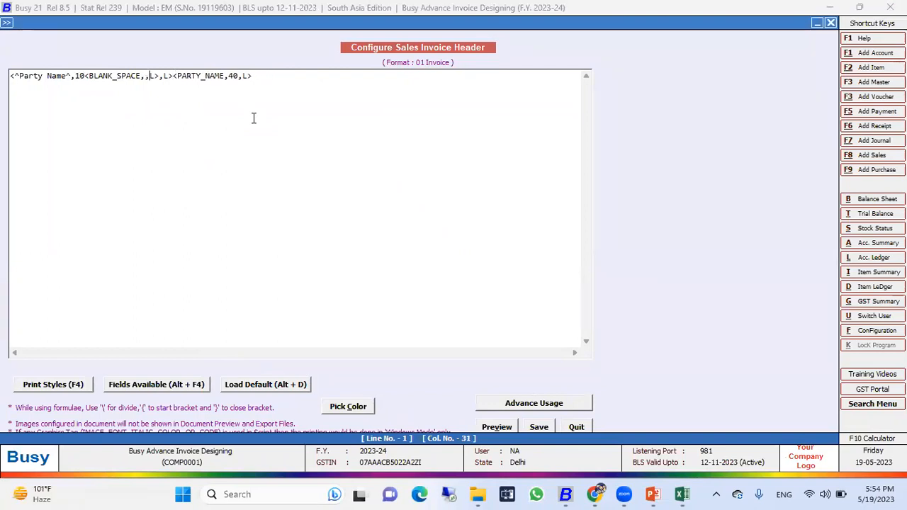
Set the width of the BLANK_SPACE field to 10 and preview the header
text(10)
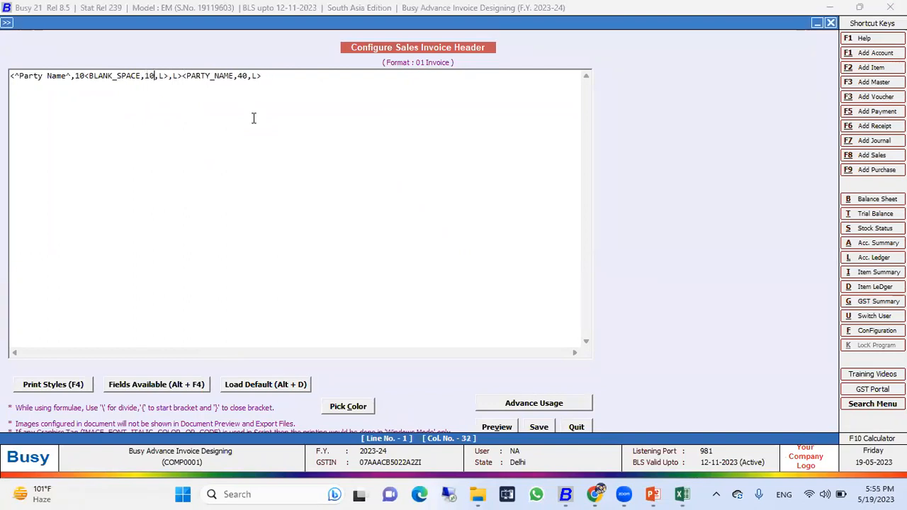
click(497, 426)
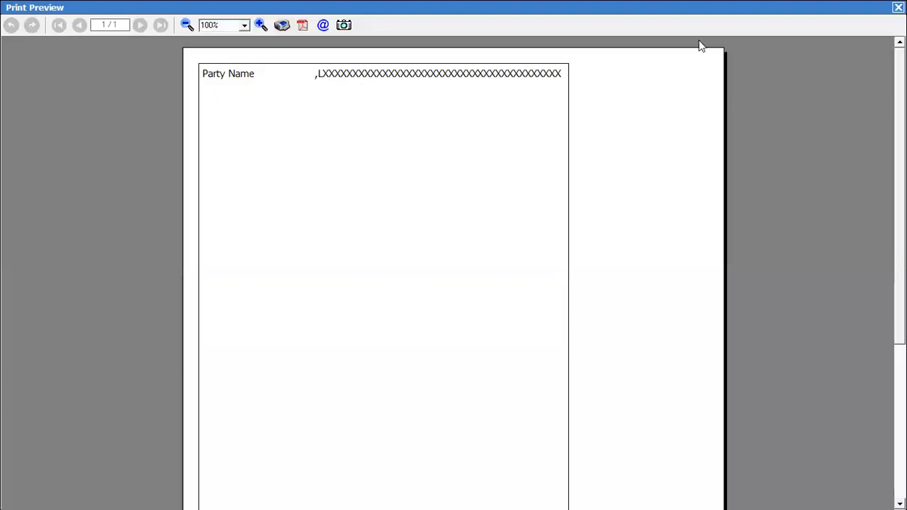
click(898, 7)
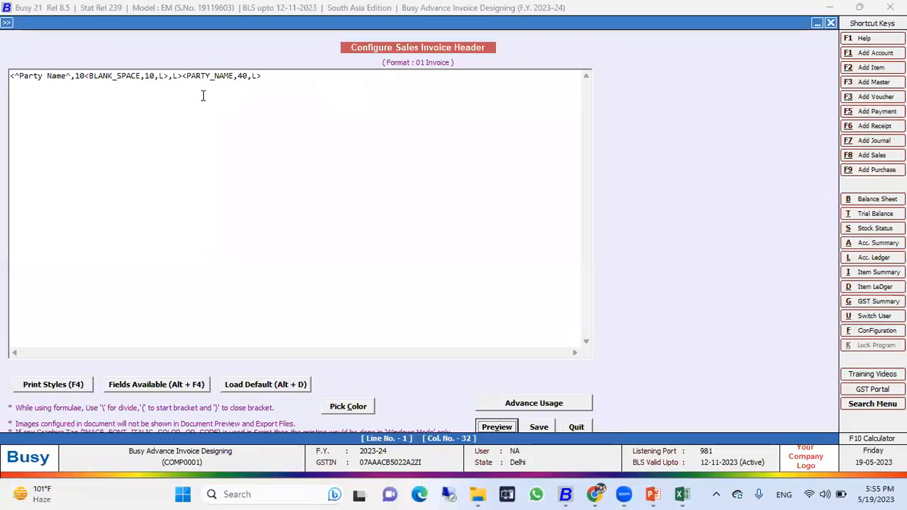
Delete the stray ",L>" before the PARTY_NAME field, set the BLANK_SPACE width to 50 and preview the header
click(182, 75)
key(BackSpace)
key(BackSpace)
key(BackSpace)
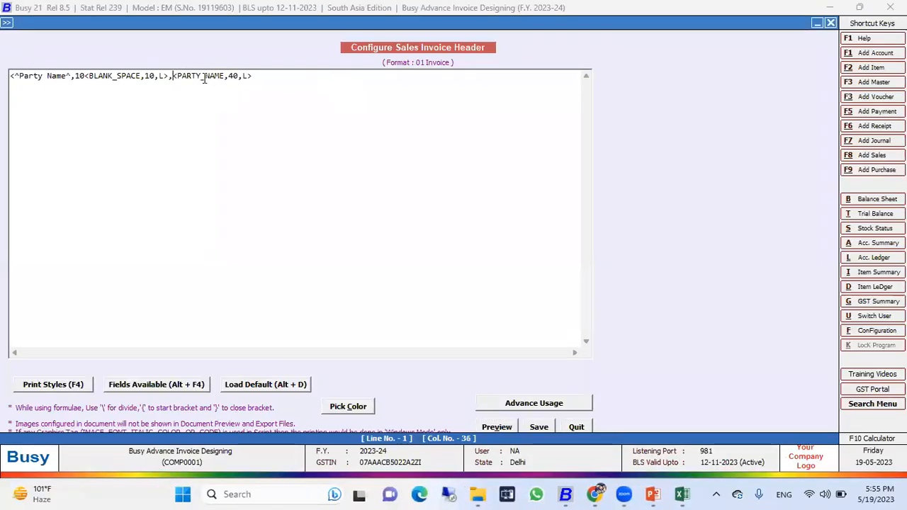
click(147, 76)
key(Delete)
text(5)
click(496, 426)
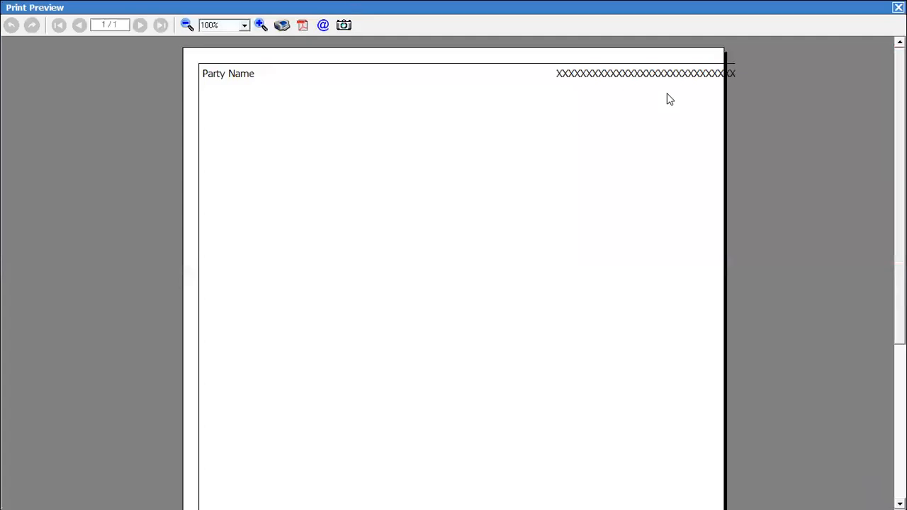
key(Escape)
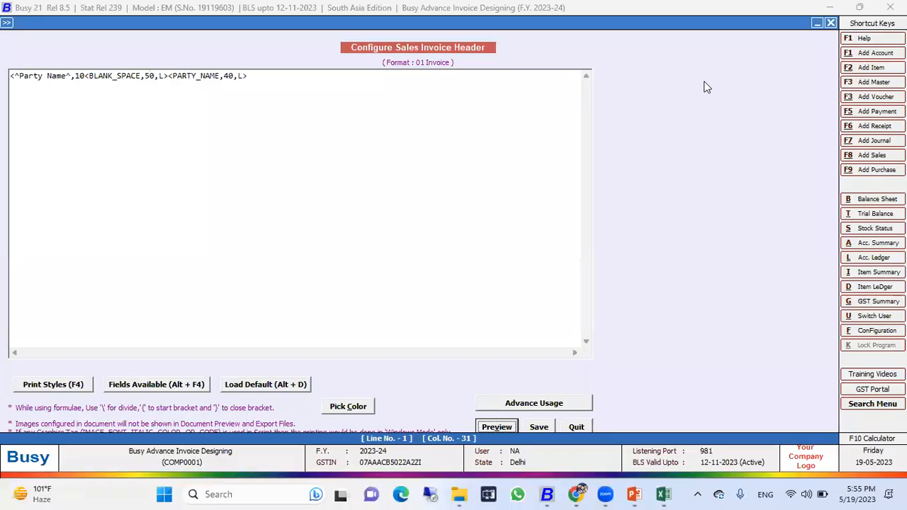
Quit the sales invoice header editor without saving the header changes
key(Escape)
key(Return)
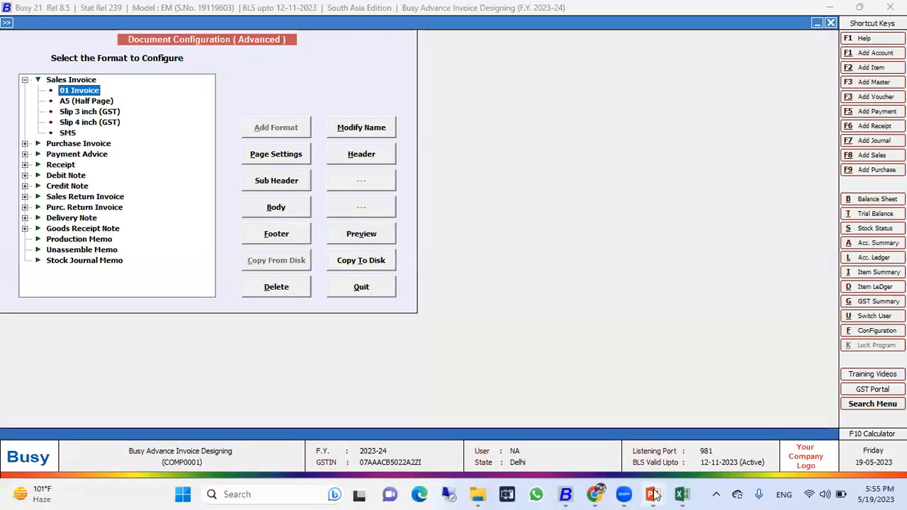
Switch to the PowerPoint presentation, advance to the Other Important Fields slide and return to Busy
mouse_move(652, 494)
click(723, 425)
key(Right)
key(Right)
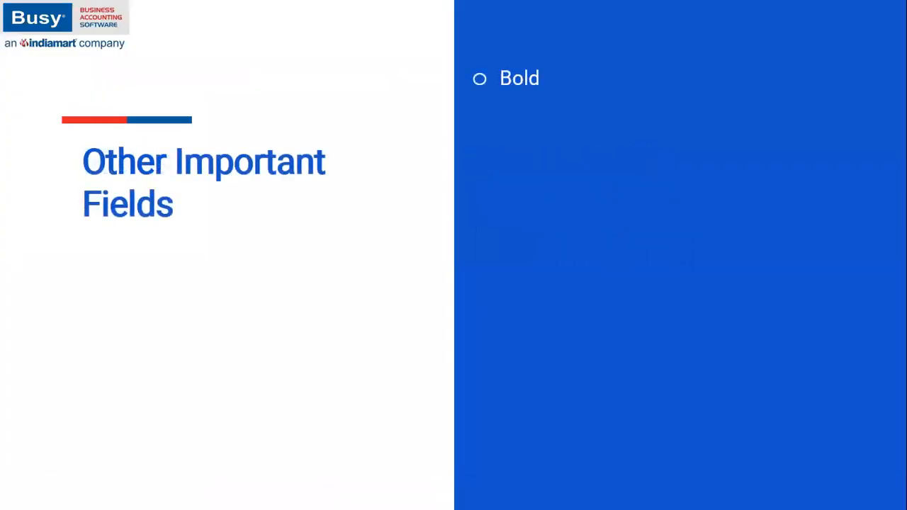
key(Right)
key(Right)
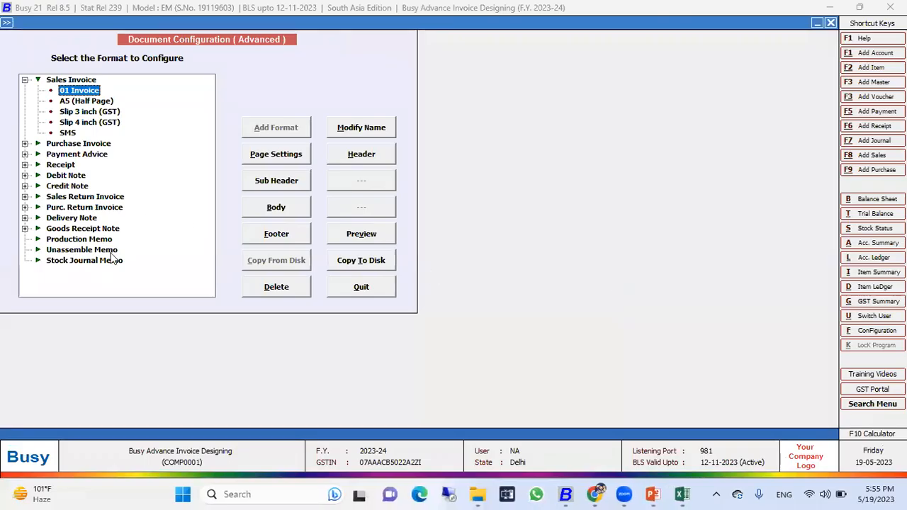
Open the header configuration of the 01 Invoice format and preview the header
click(383, 160)
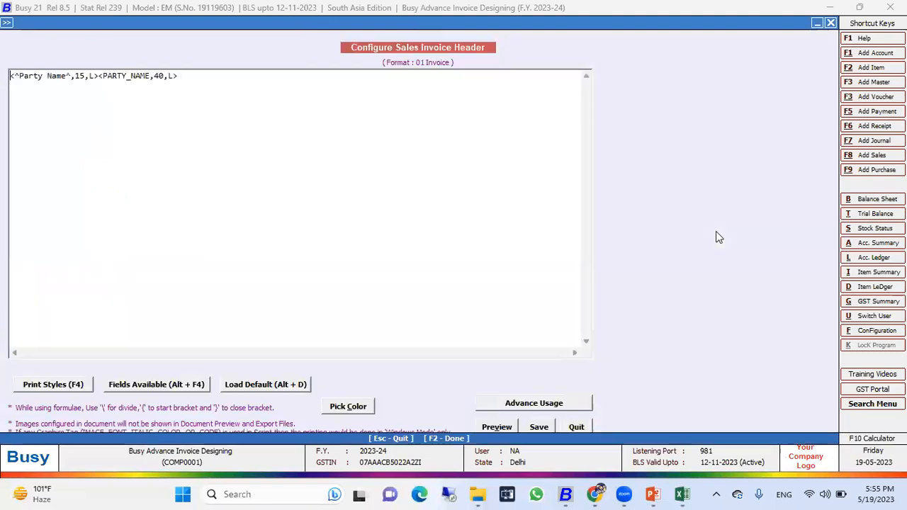
click(510, 427)
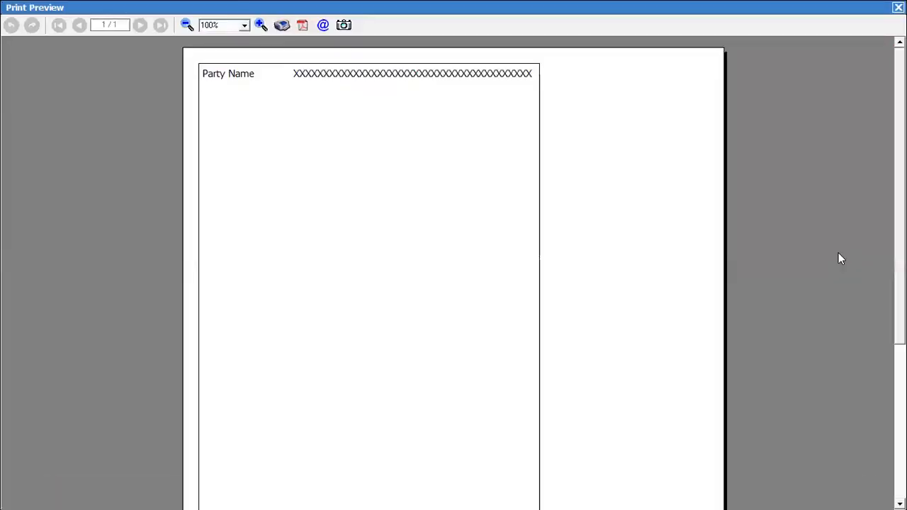
key(Escape)
Delete the PARTY_NAME field and duplicate the Party Name static text after the original on the same line
drag(178, 77, 99, 75)
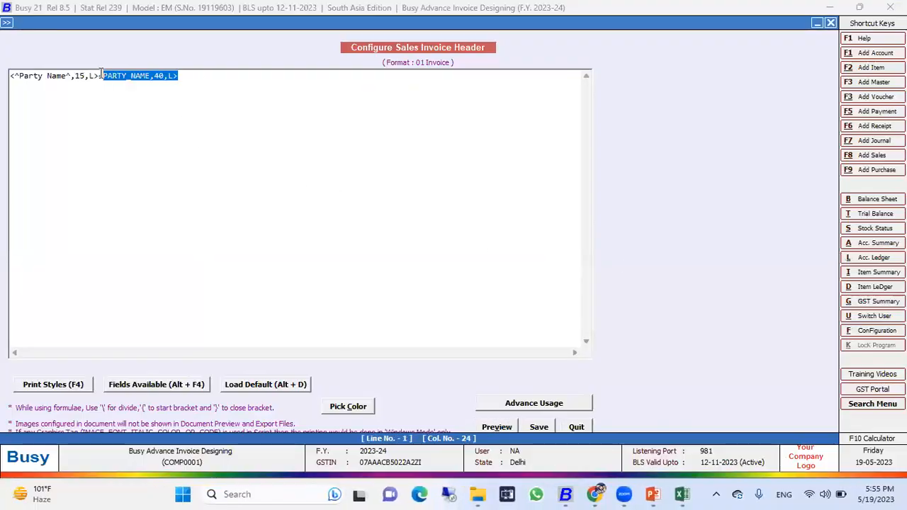
key(BackSpace)
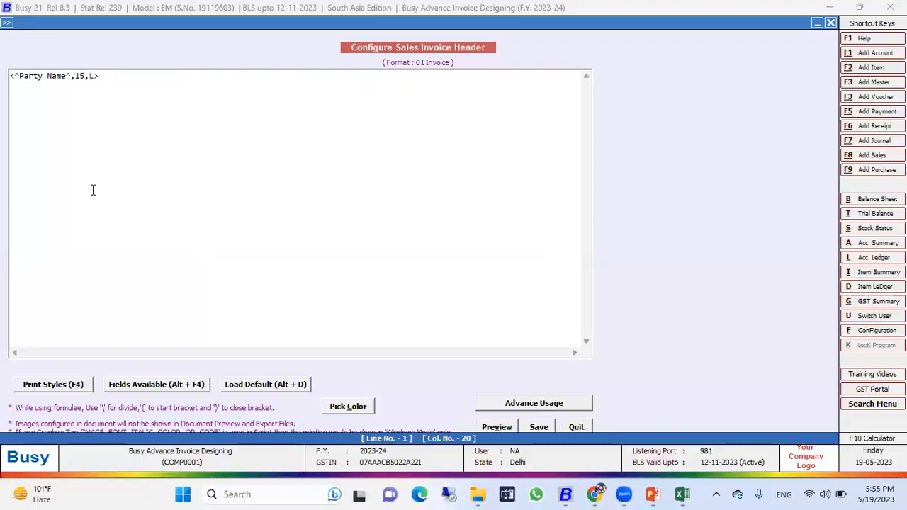
key(Home)
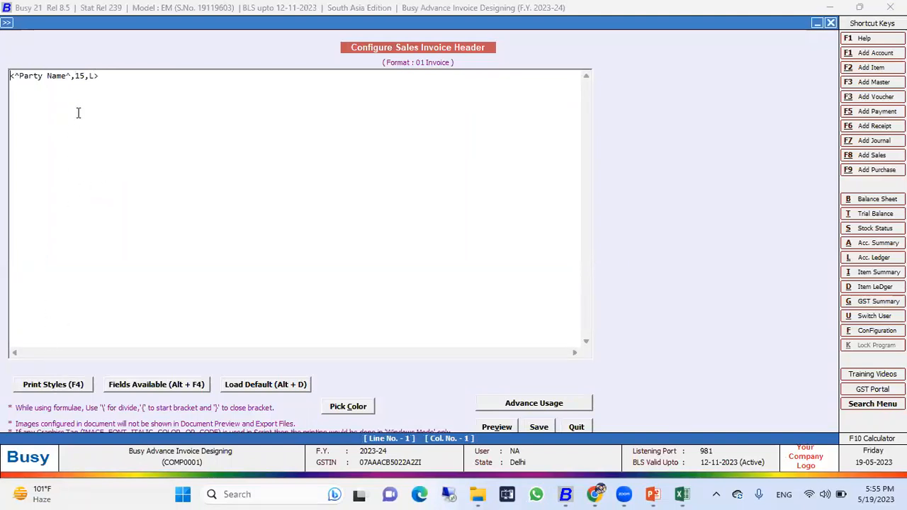
drag(118, 85, 9, 79)
key(ctrl+c)
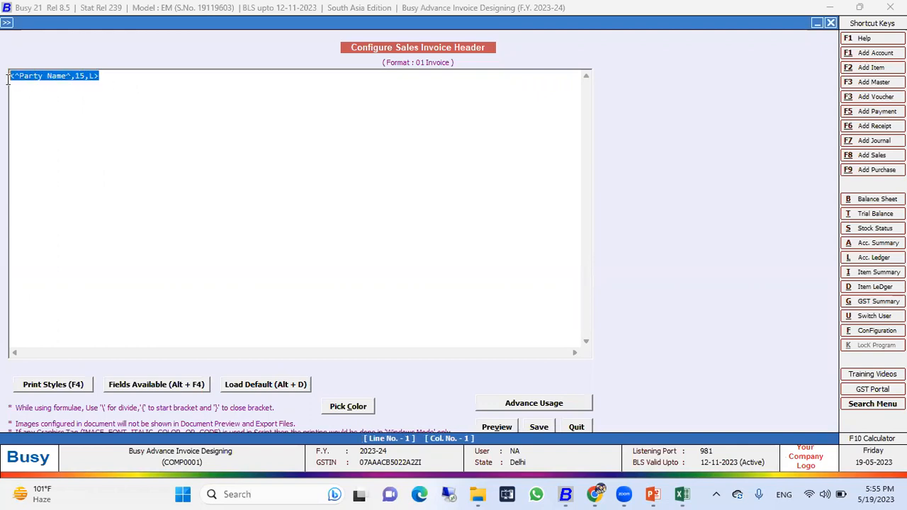
click(117, 77)
key(space)
key(ctrl+v)
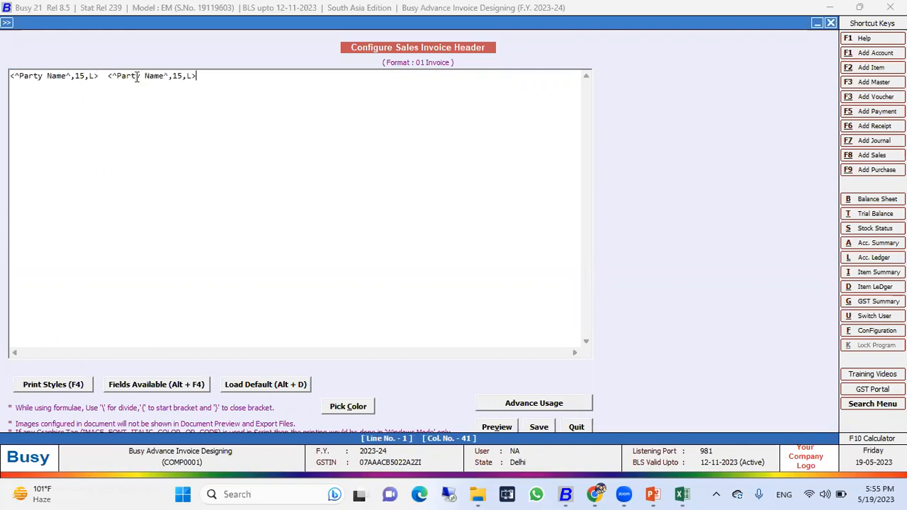
Change the duplicated static text to MC Name and preview the header
click(141, 76)
key(BackSpace)
key(BackSpace)
key(BackSpace)
key(BackSpace)
key(BackSpace)
text(MC)
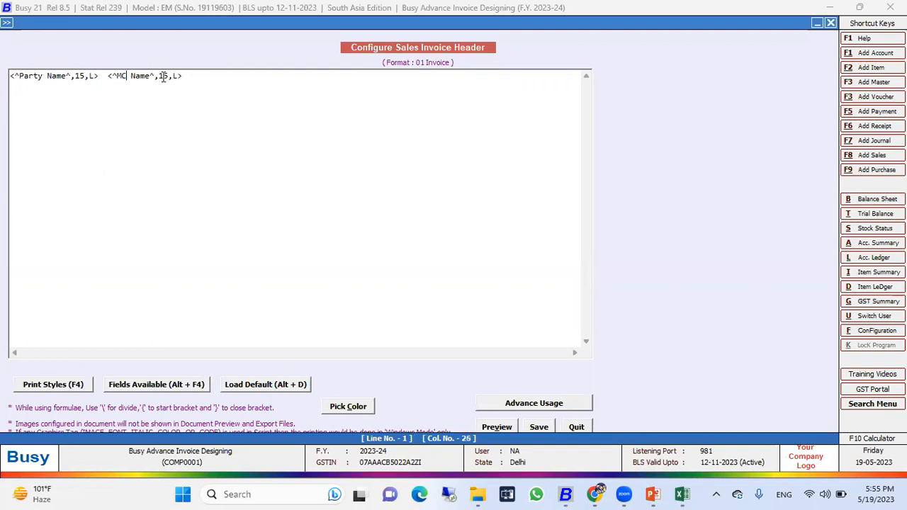
click(497, 427)
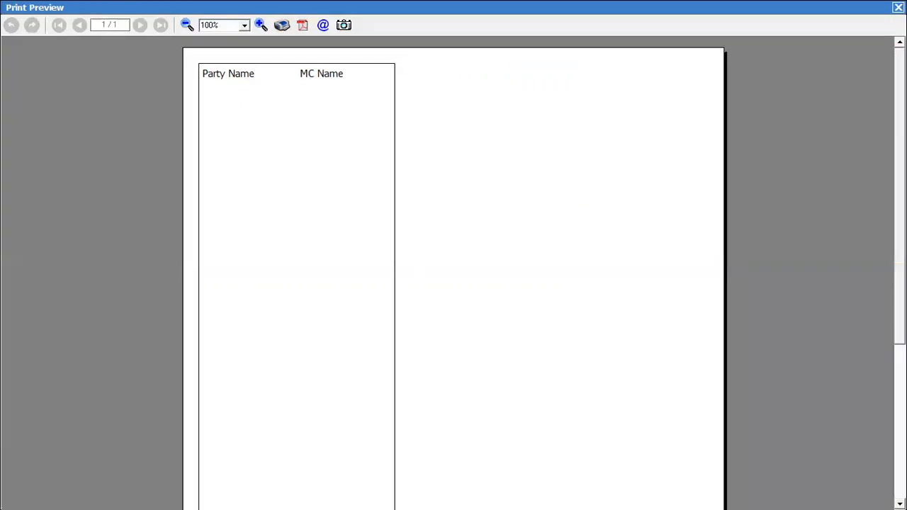
key(Escape)
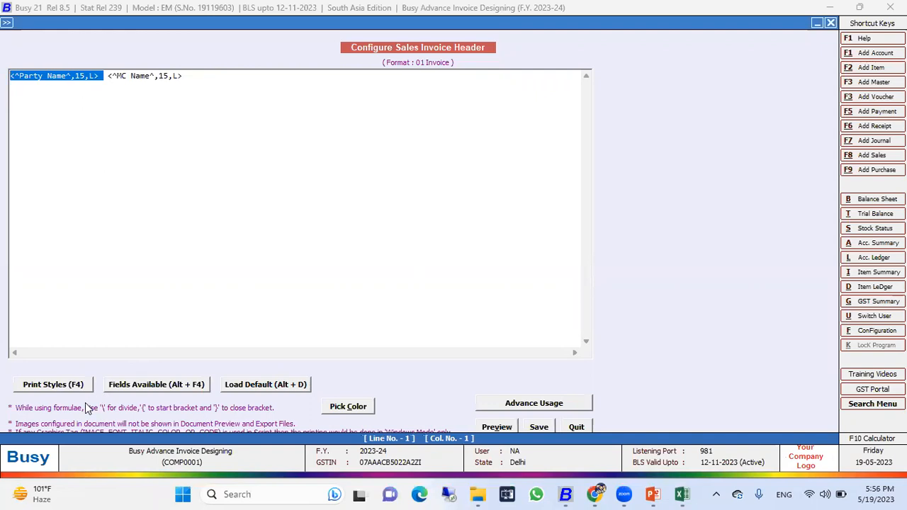
Make the Party Name text bold by enclosing it in BOLD_ON and BOLD_OFF, and check it in an enlarged preview
click(48, 386)
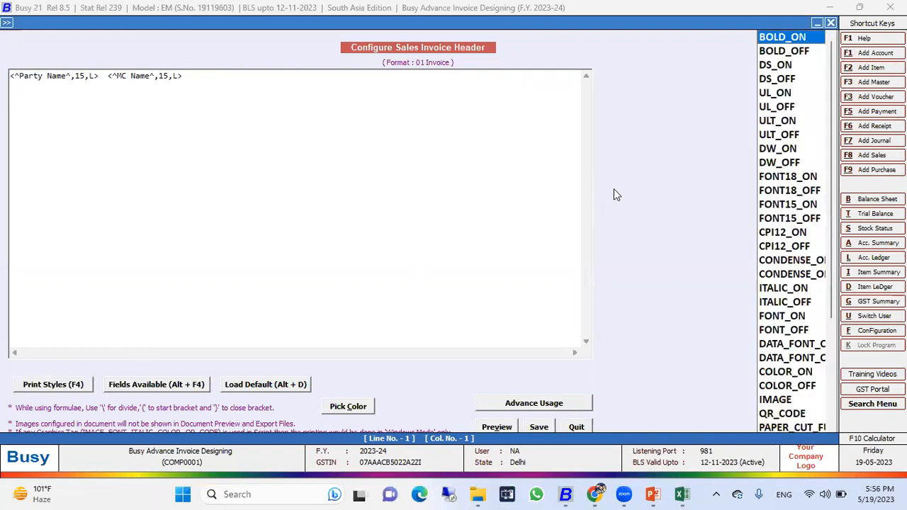
key(Return)
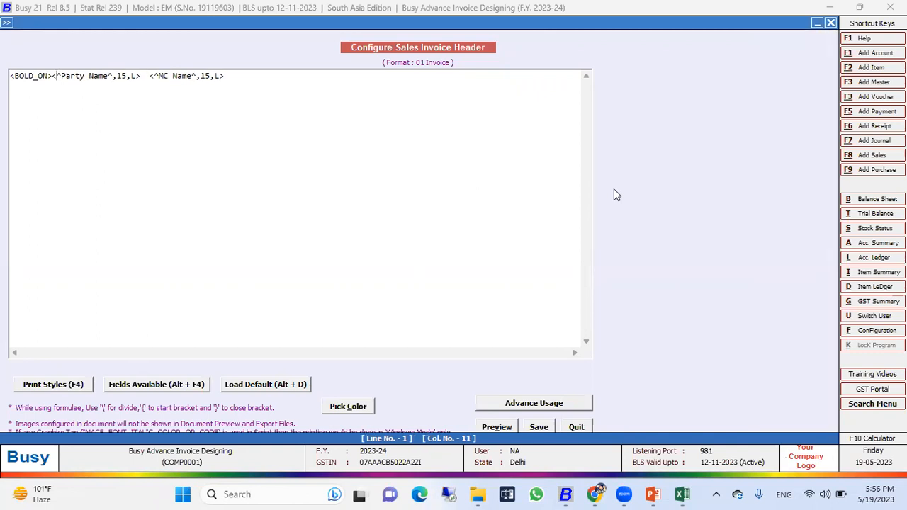
key(F4)
key(Down)
key(Return)
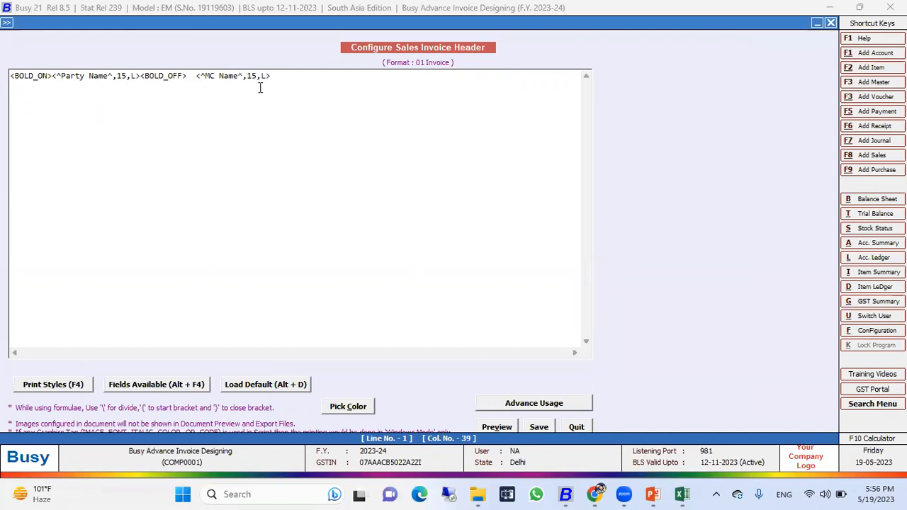
click(499, 426)
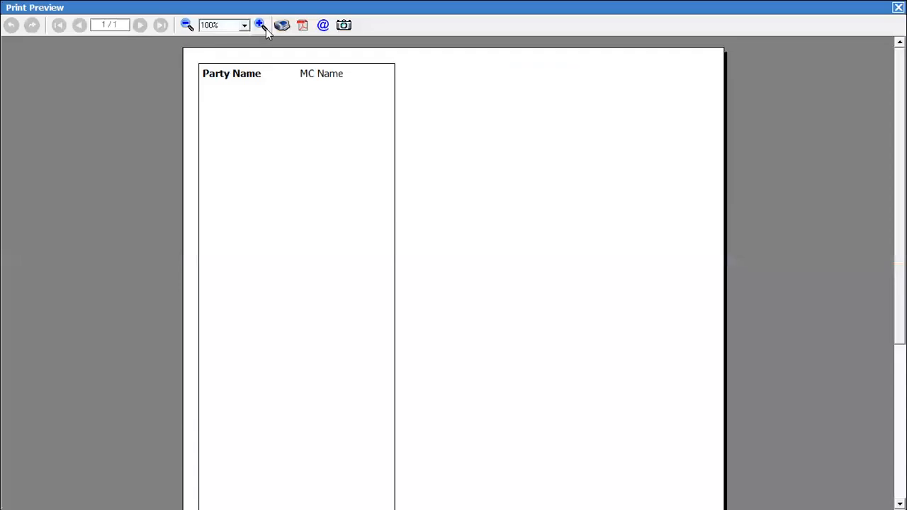
click(266, 30)
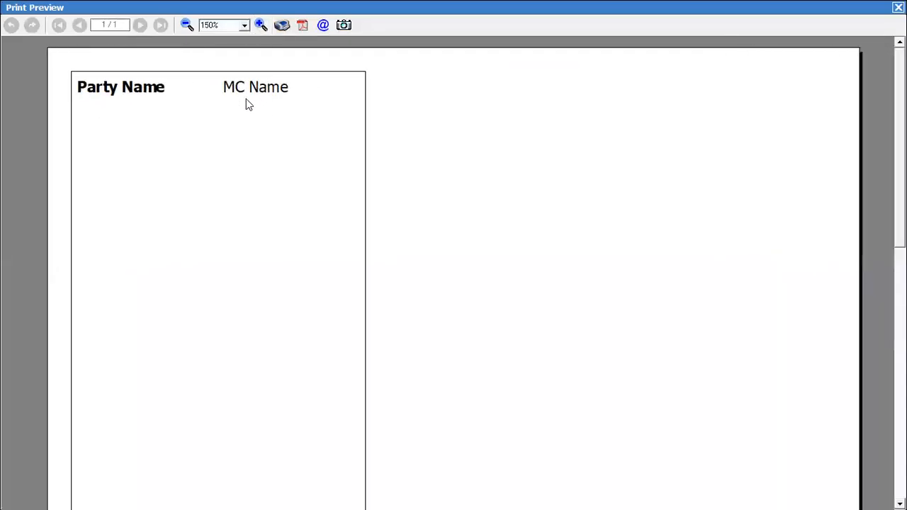
click(899, 7)
Move the BOLD_OFF tag from after Party Name to after the MC Name text and preview the header
drag(192, 79, 140, 79)
key(ctrl+c)
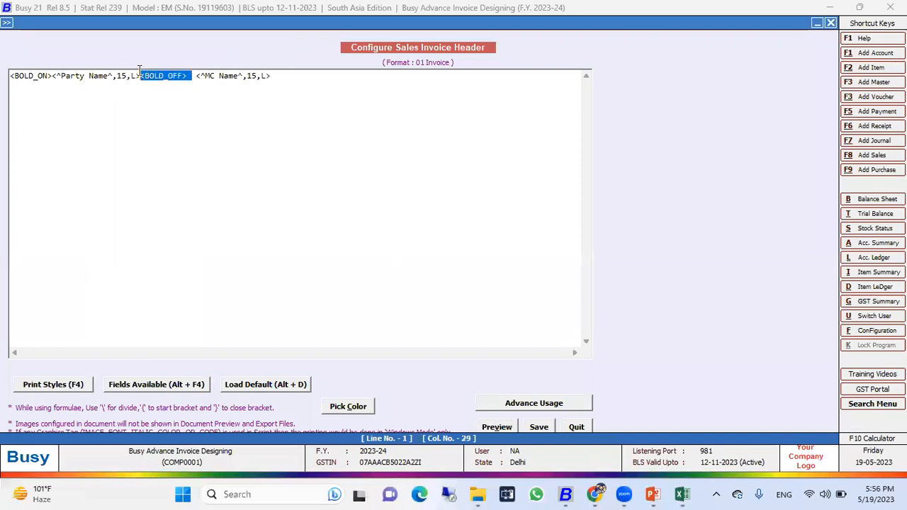
key(Delete)
click(245, 73)
key(ctrl+v)
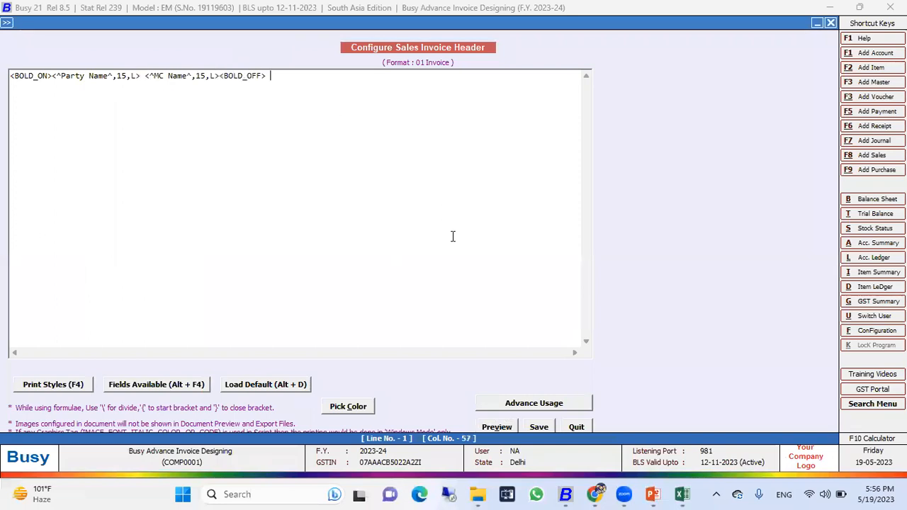
drag(220, 76, 319, 77)
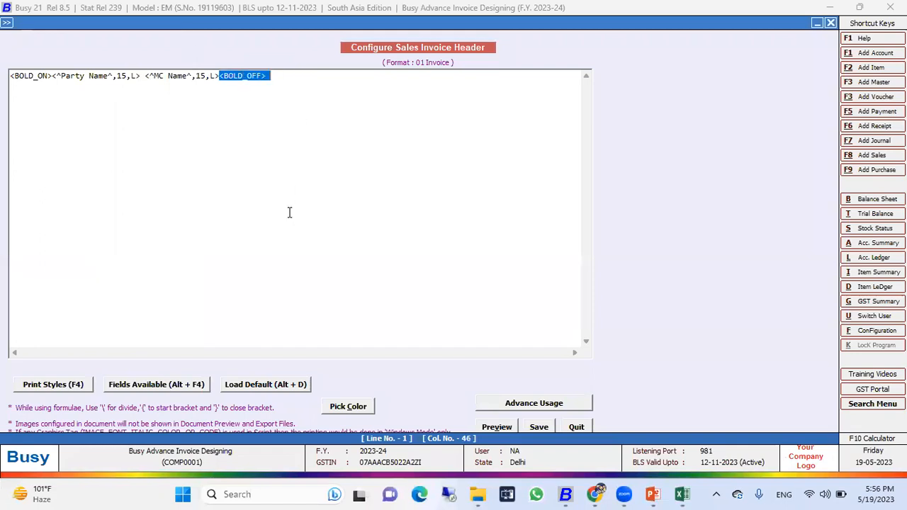
click(500, 428)
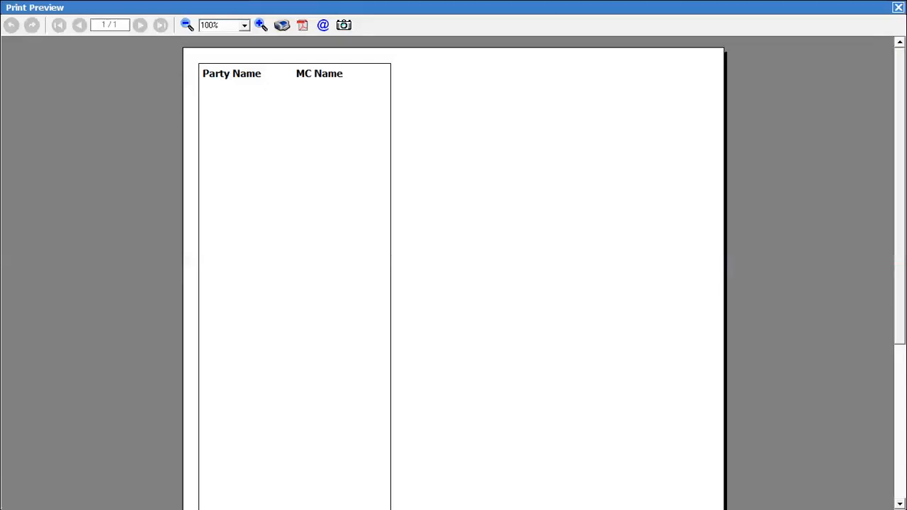
key(Escape)
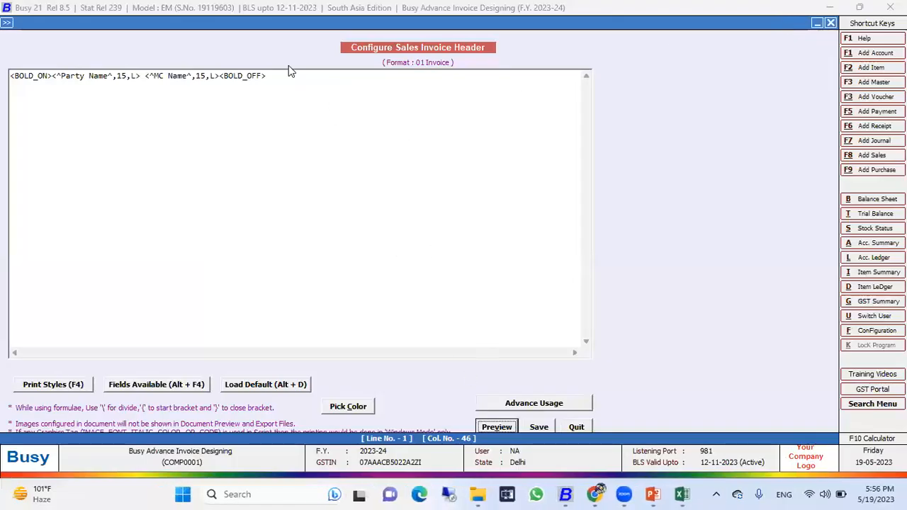
Move the BOLD_OFF tag back to directly after the Party Name text and preview the header
drag(279, 83, 219, 76)
key(ctrl+c)
key(Delete)
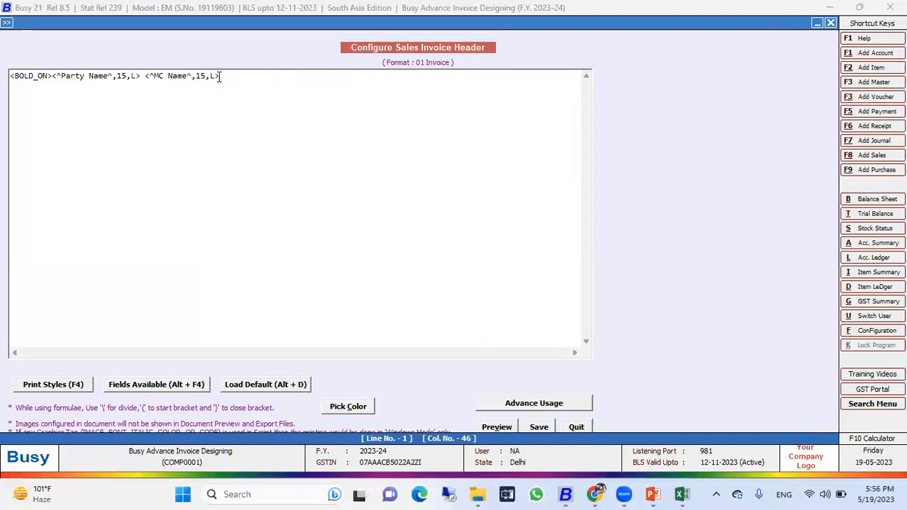
click(141, 76)
key(ctrl+v)
click(497, 427)
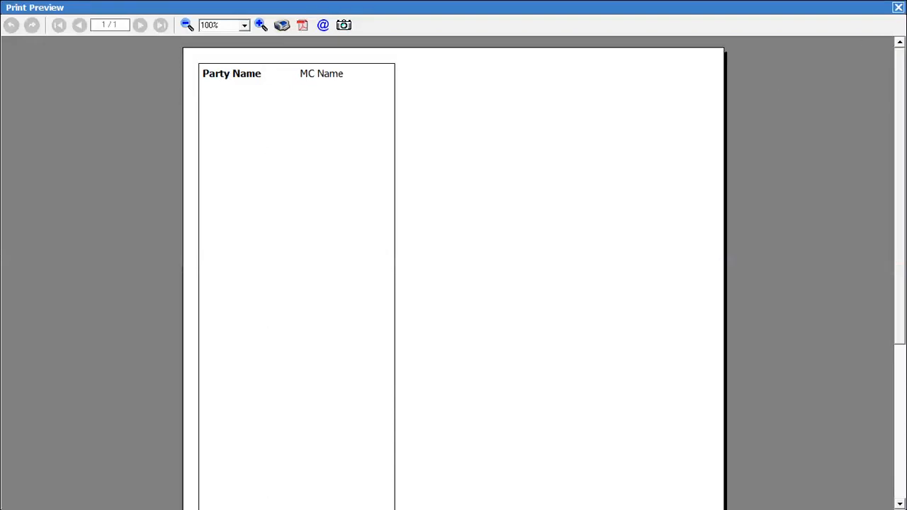
key(Escape)
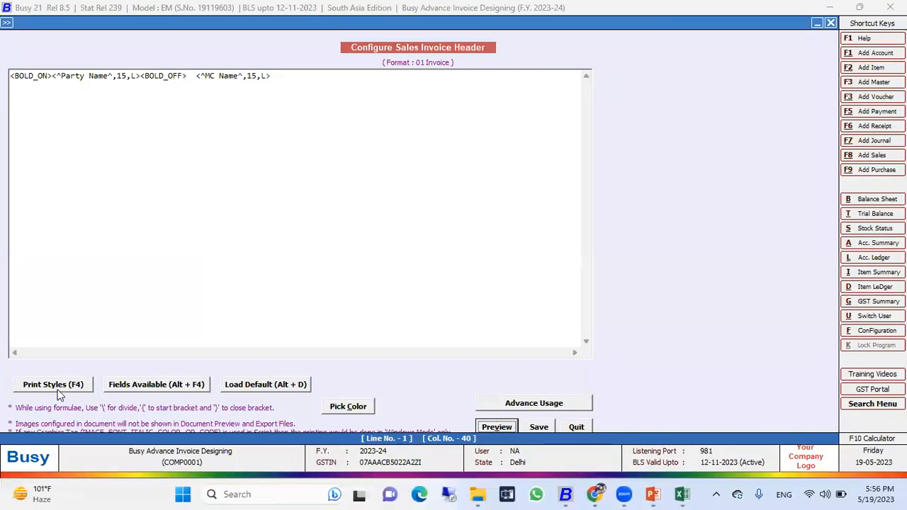
Insert the ITALIC_ON print style before the MC Name text
click(53, 384)
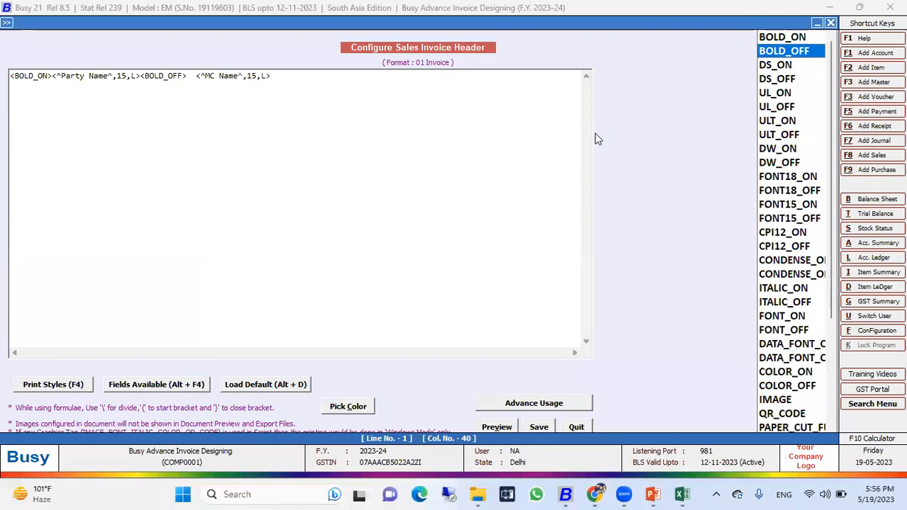
key(Down)
key(Down)
key(Down)
key(Down)
key(Down)
key(Down)
key(Down)
key(Down)
key(Down)
key(Down)
key(Down)
key(Down)
key(Down)
key(Down)
key(Down)
key(Down)
key(Down)
key(Down)
key(Down)
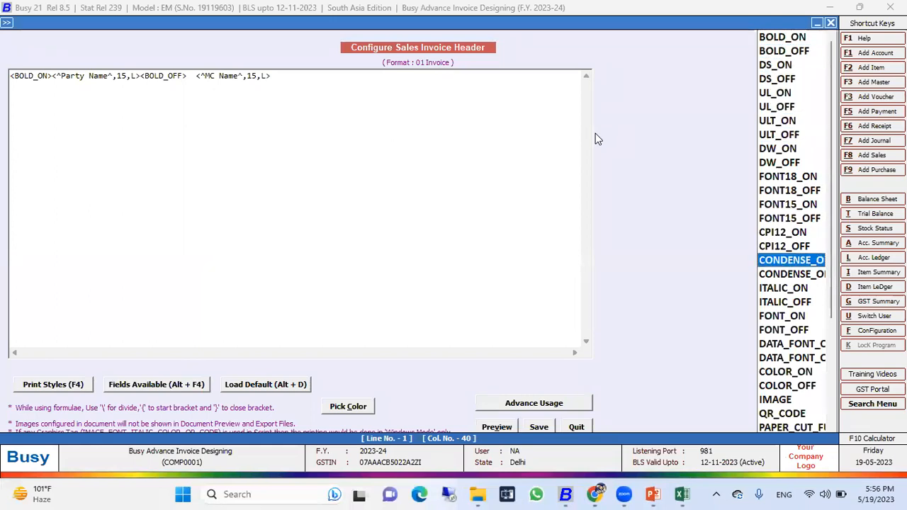
key(Up)
key(Up)
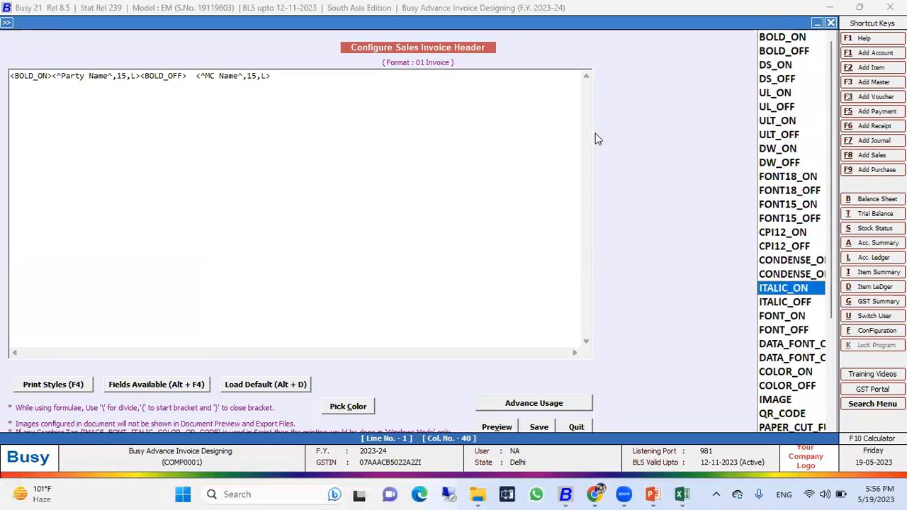
key(Return)
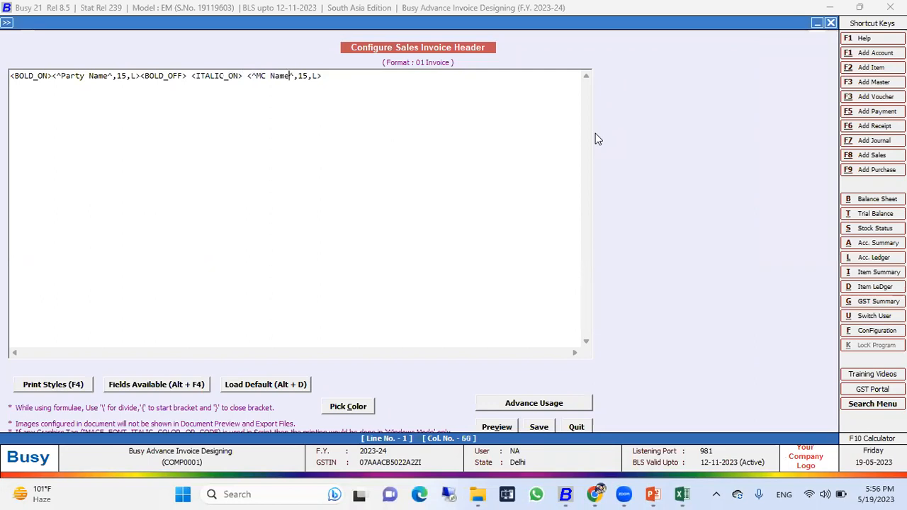
Insert the ITALIC_OFF print style after the MC Name text and check the header in an enlarged preview
key(Right)
key(Right)
key(F4)
key(Down)
key(Return)
click(496, 427)
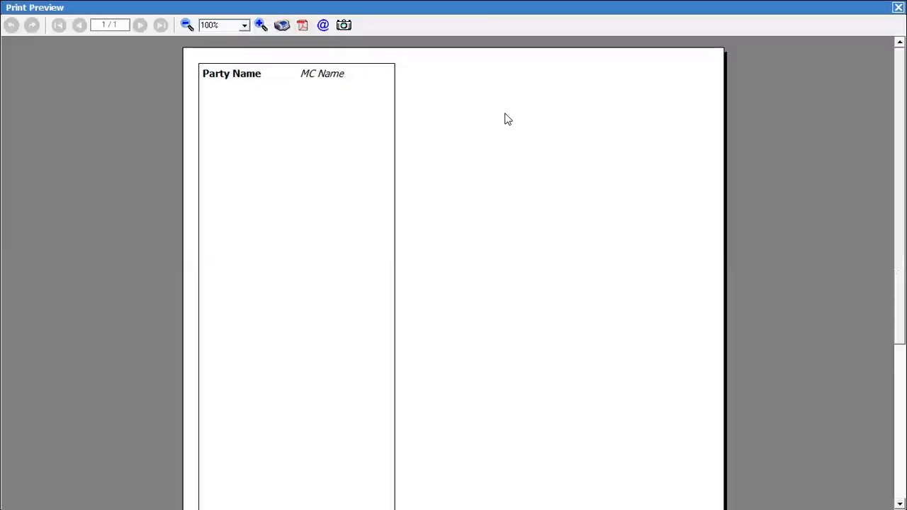
click(260, 25)
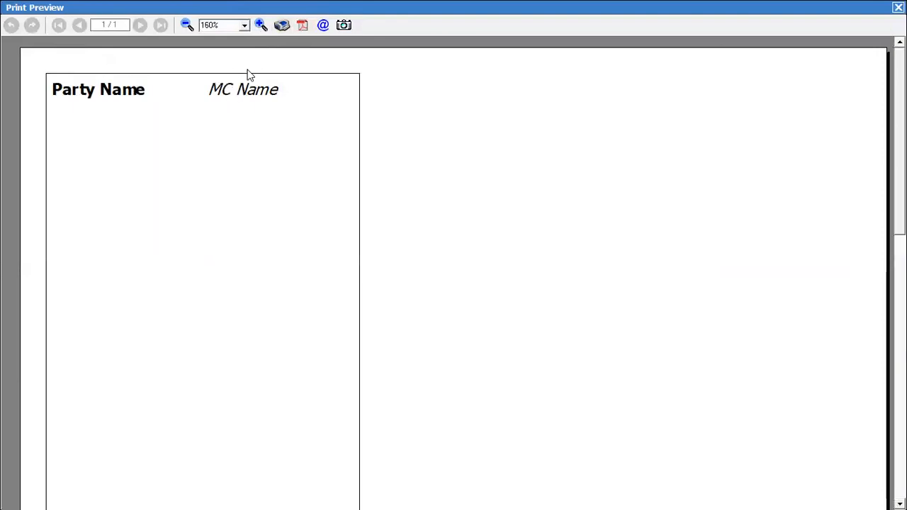
click(262, 26)
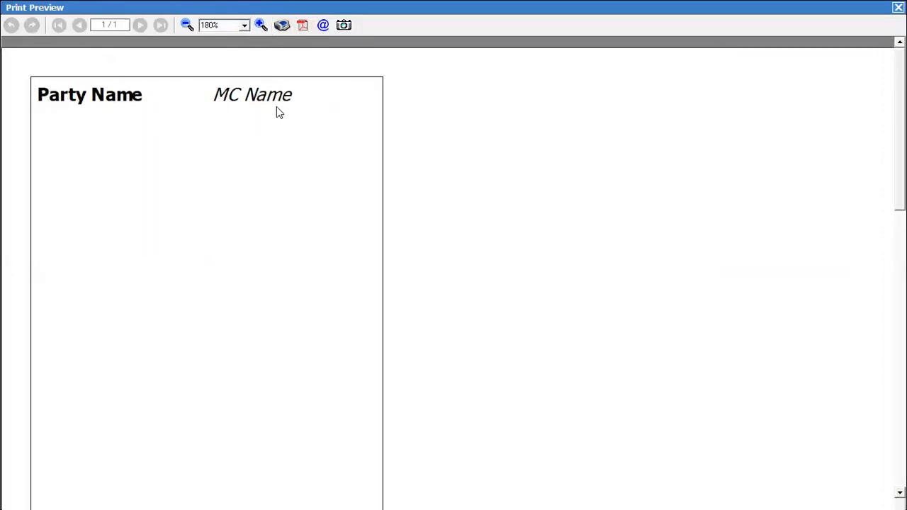
key(Escape)
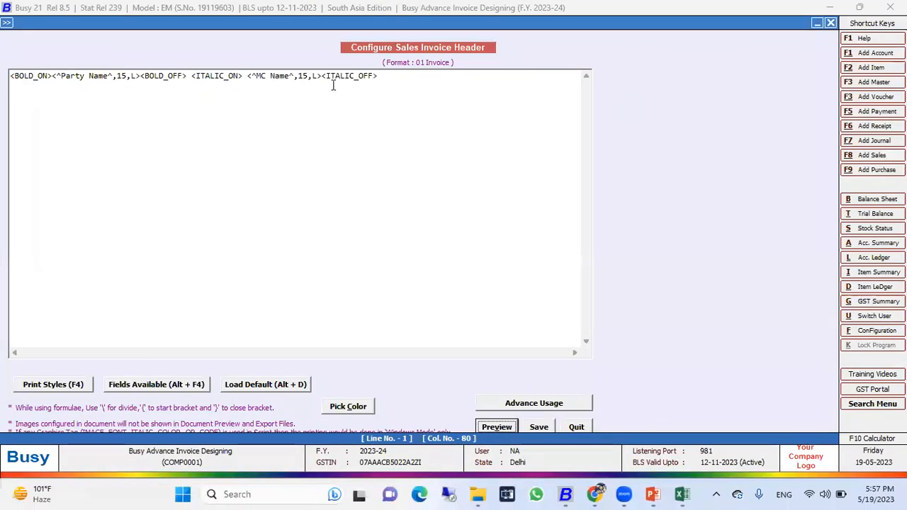
Move the ITALIC_ON tag from before MC Name to the very start of the header line and check it in an enlarged preview
drag(243, 76, 192, 77)
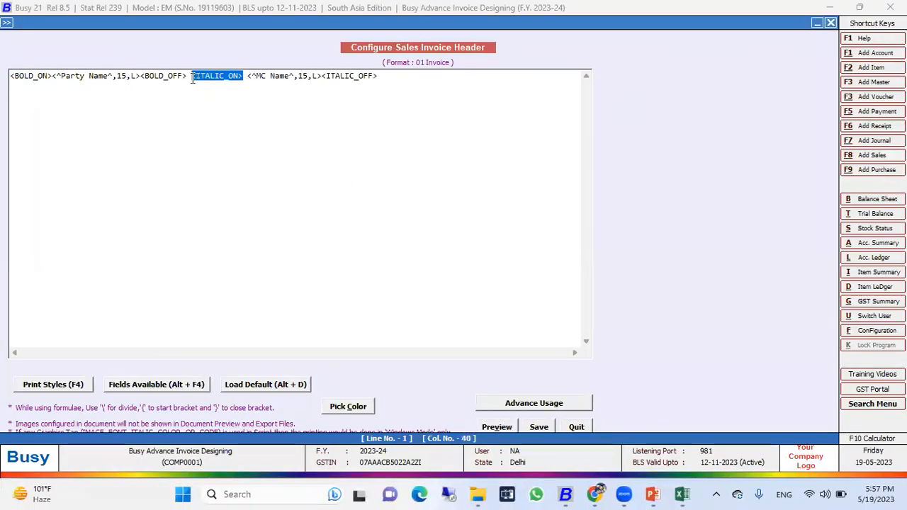
right_click(197, 78)
click(226, 105)
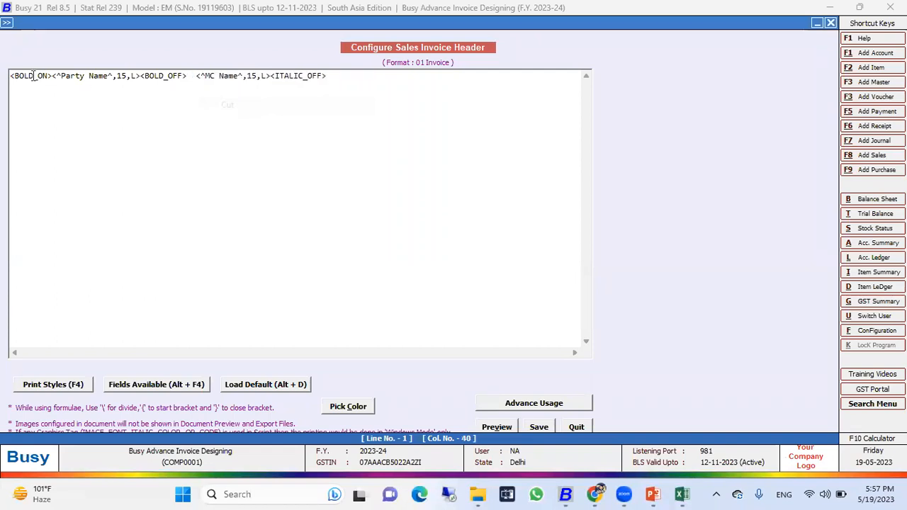
click(12, 77)
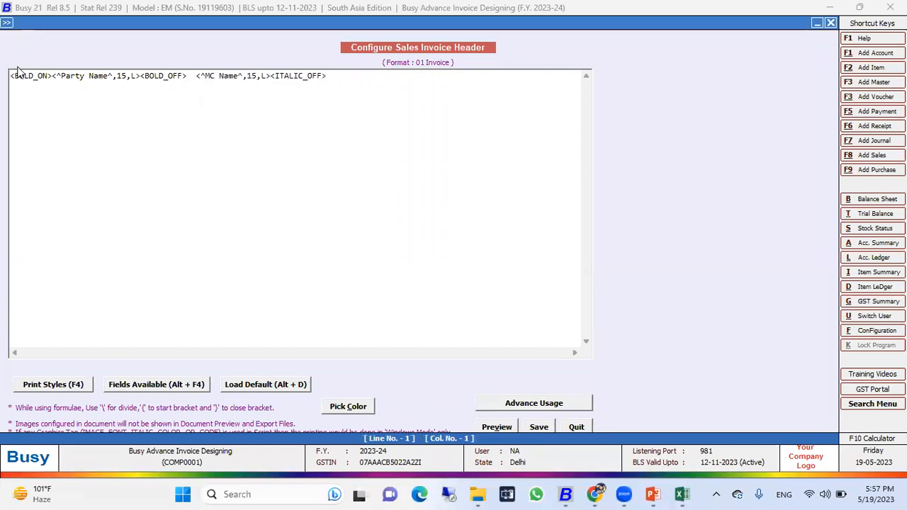
key(ctrl+v)
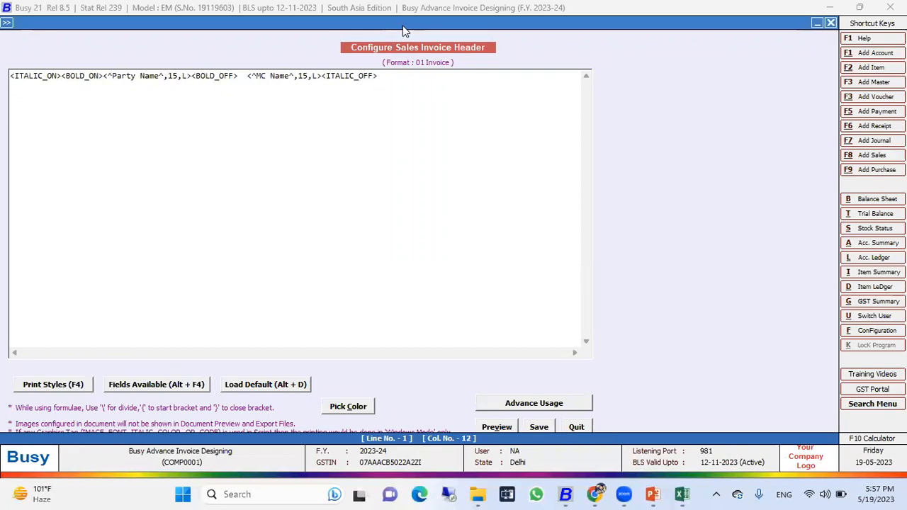
click(497, 427)
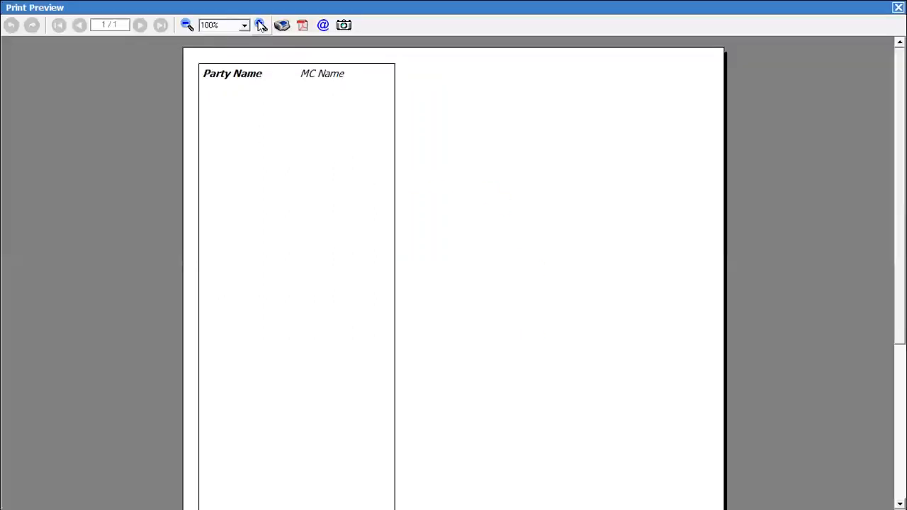
click(260, 25)
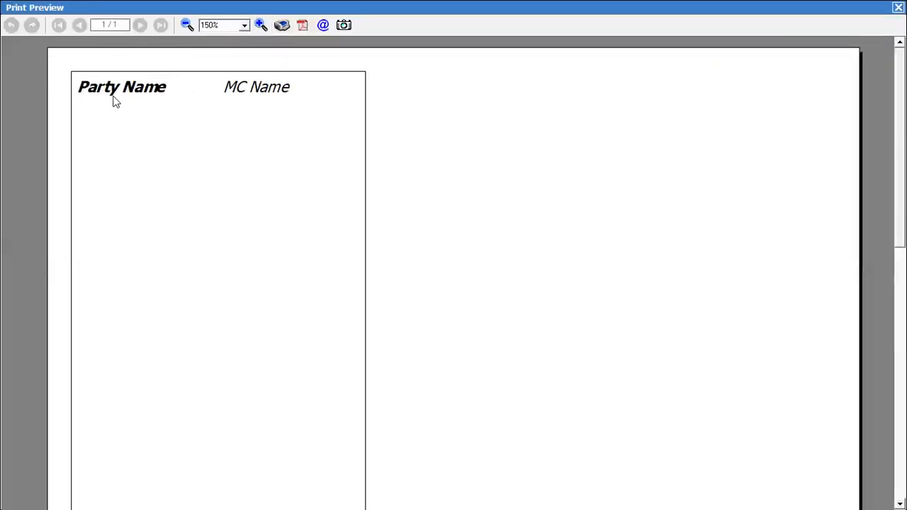
key(Escape)
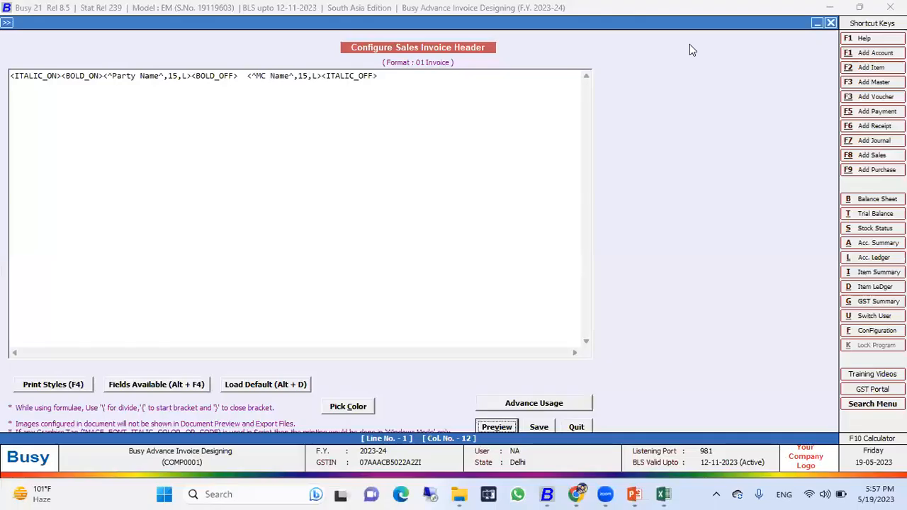
Insert the ULT_ON print style between the ITALIC_ON and BOLD_ON tags
click(44, 383)
key(Up)
key(Up)
key(Up)
key(Up)
key(Up)
key(Up)
key(Up)
key(Up)
key(Up)
key(Up)
key(Up)
key(Up)
key(Up)
key(Up)
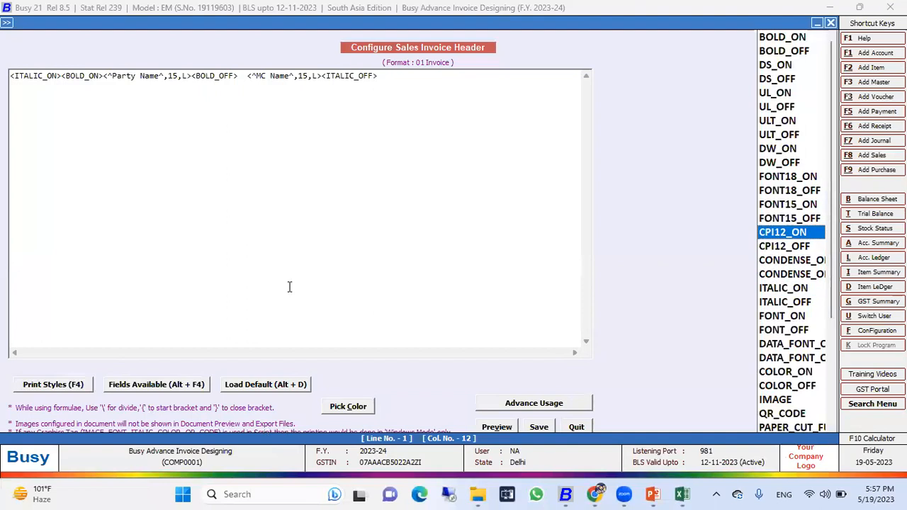
key(Down)
key(Return)
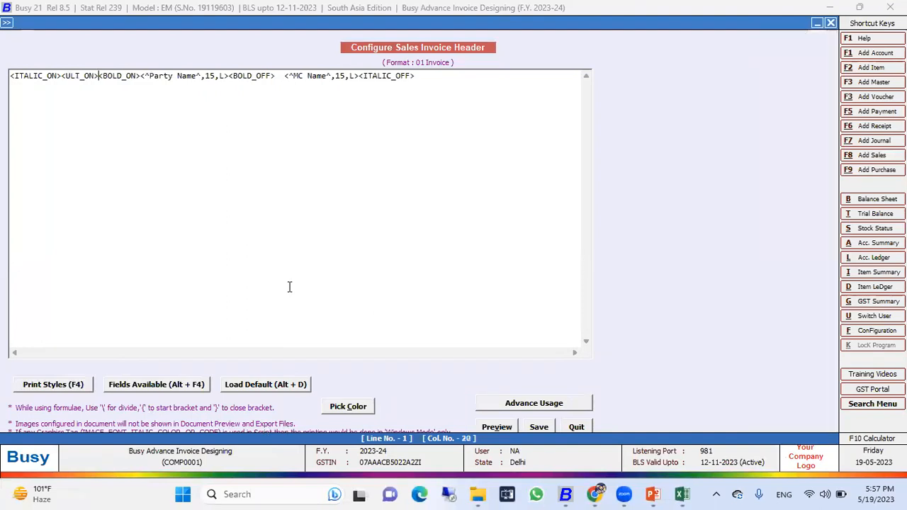
Insert the ULT_OFF print style directly after the BOLD_OFF tag and preview the header
click(275, 82)
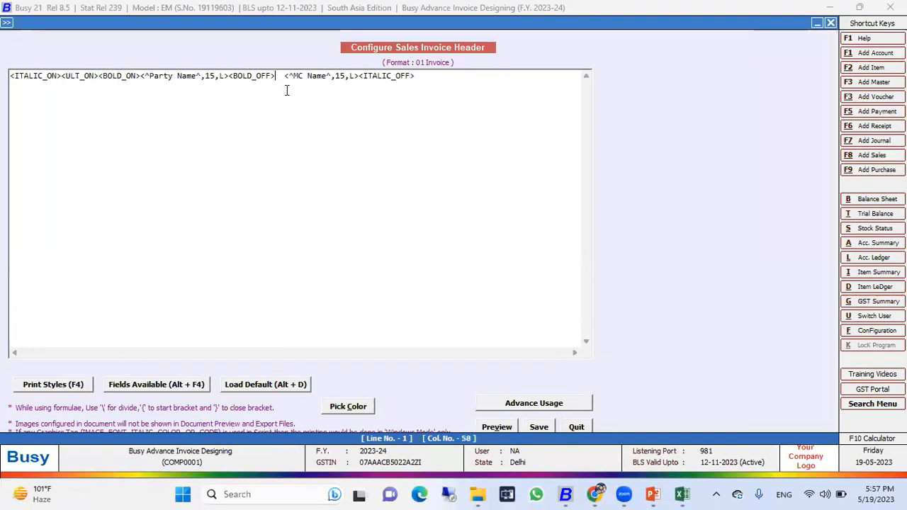
key(F4)
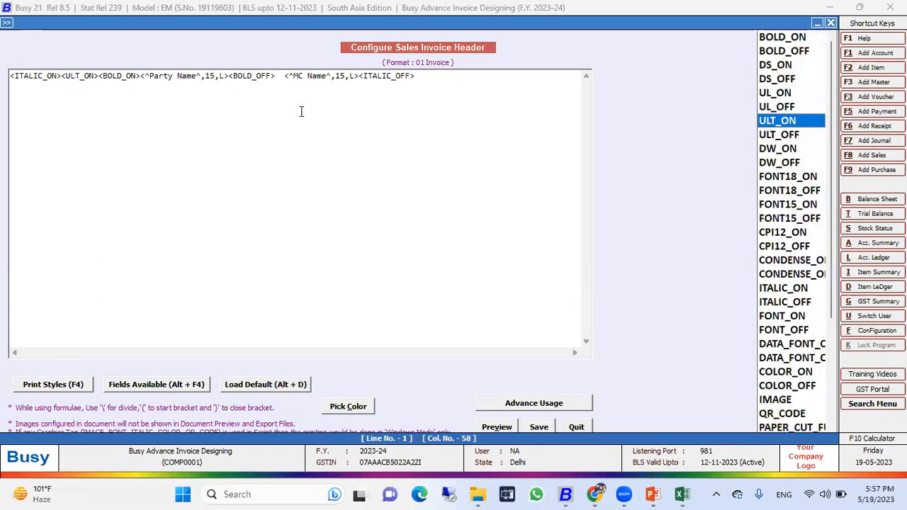
key(Down)
key(Return)
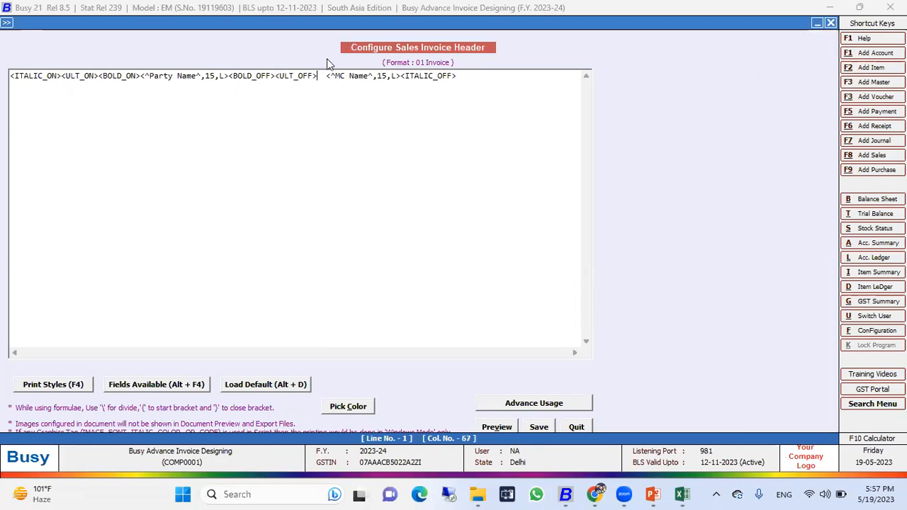
drag(331, 76, 385, 76)
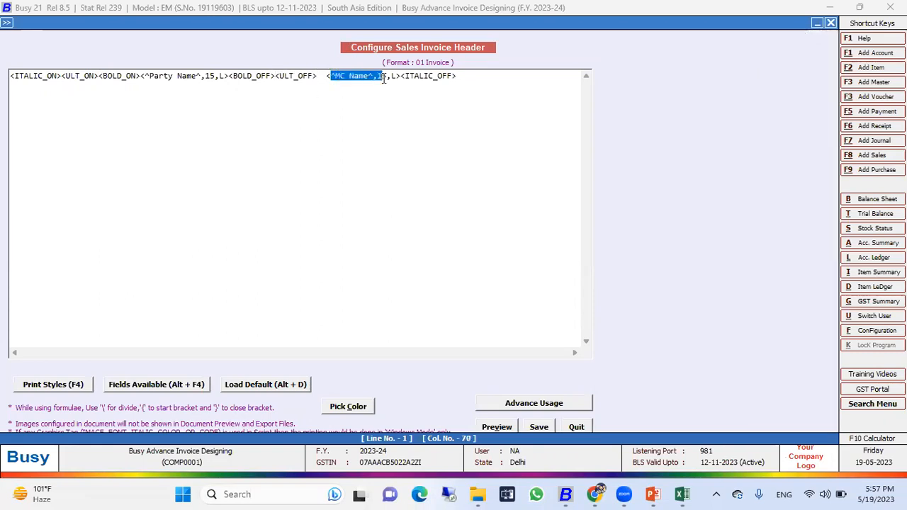
drag(321, 76, 275, 76)
click(497, 427)
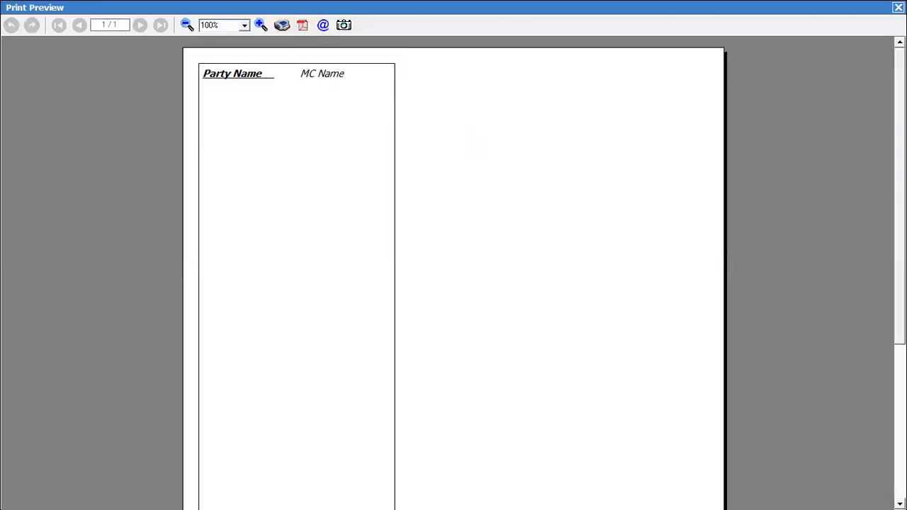
click(899, 7)
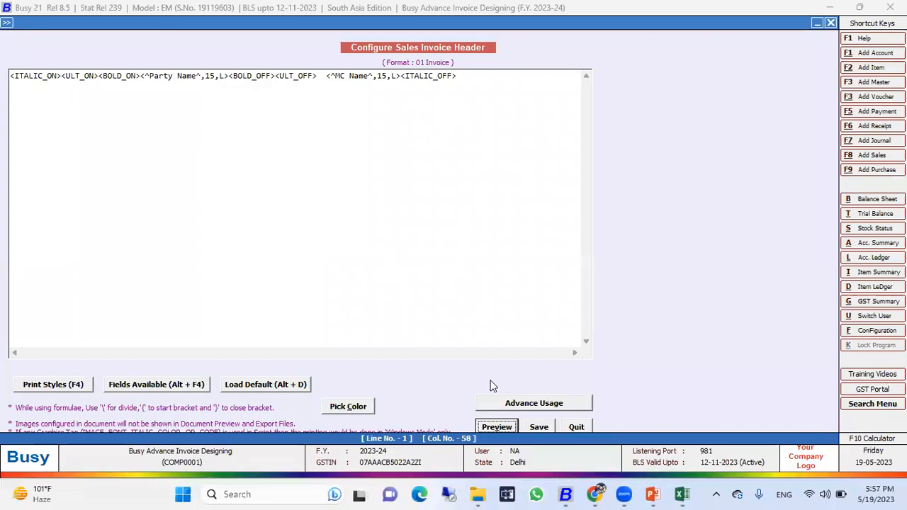
Quit the sales invoice header editor and switch to PowerPoint to show the Other Important Fields slide
click(571, 427)
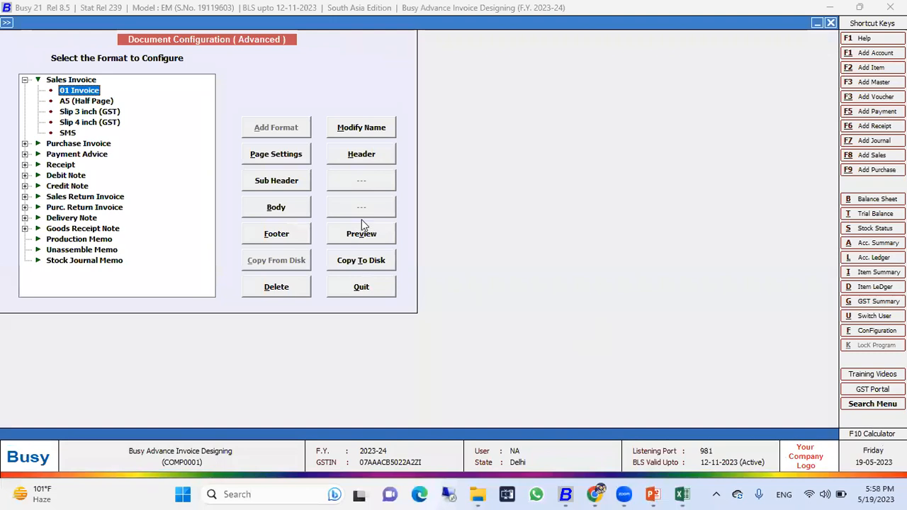
click(649, 494)
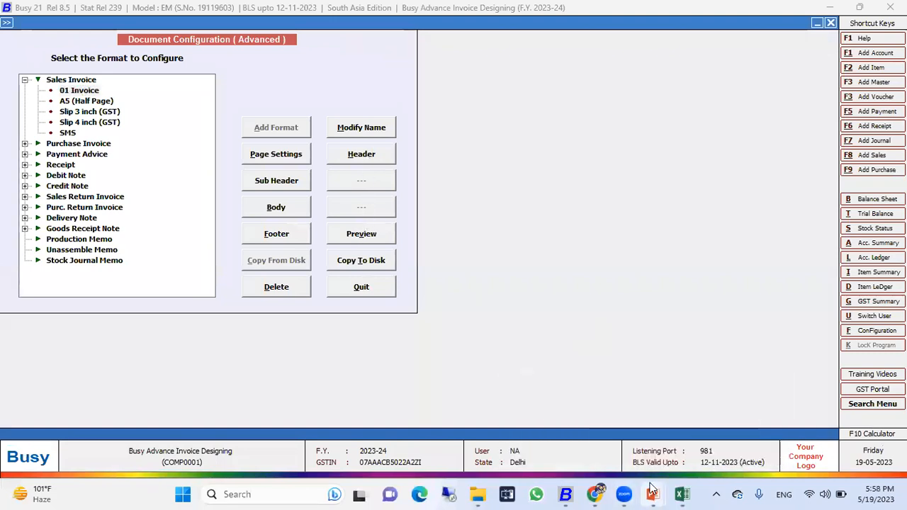
click(698, 422)
key(Right)
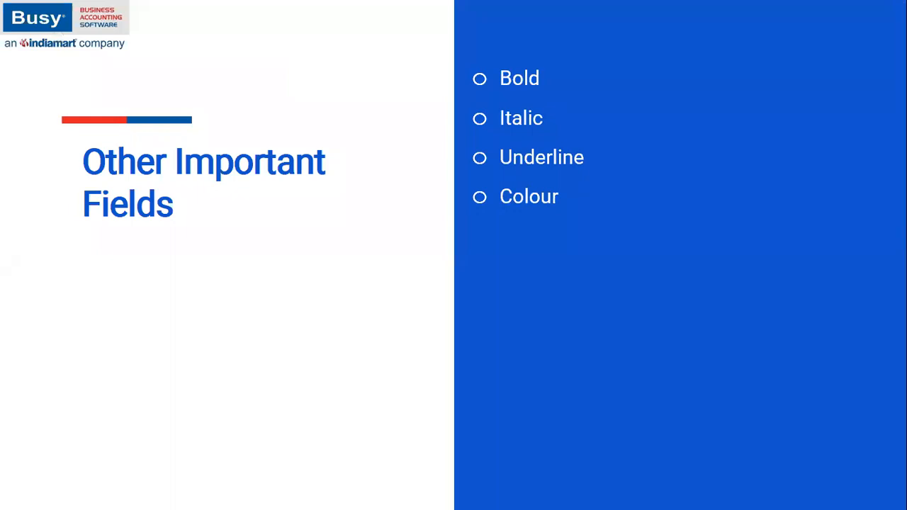
Return to Busy, reopen the 01 Invoice header and remove the PARTY_NAME field after the Party Name label
key(alt+Tab)
click(370, 161)
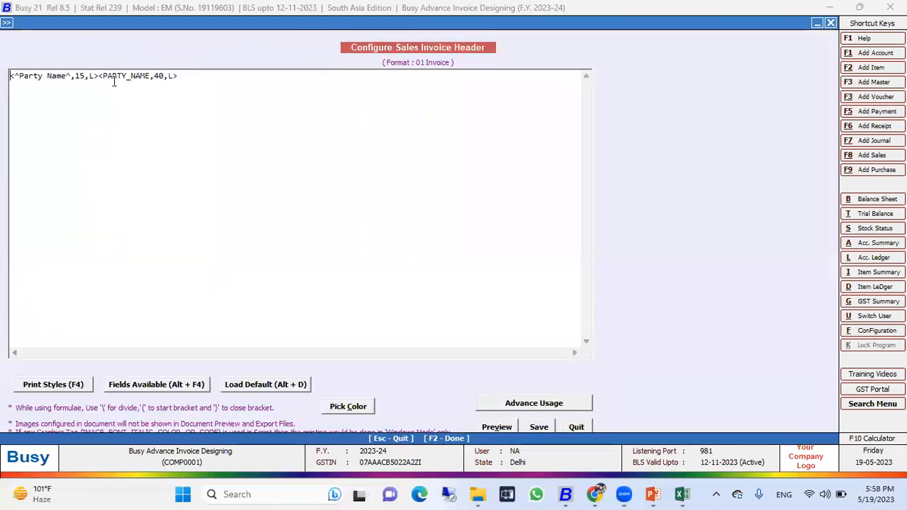
click(126, 76)
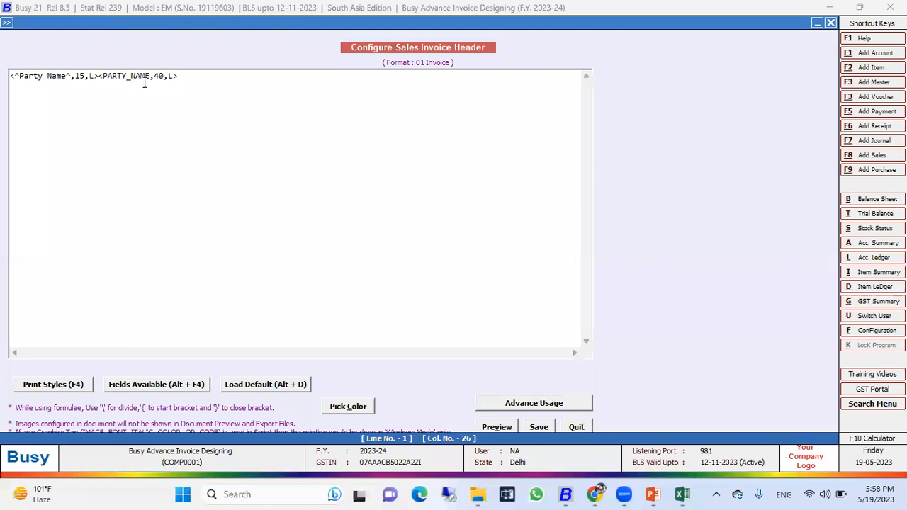
drag(189, 80, 95, 74)
text(<ITALIC_ON>)
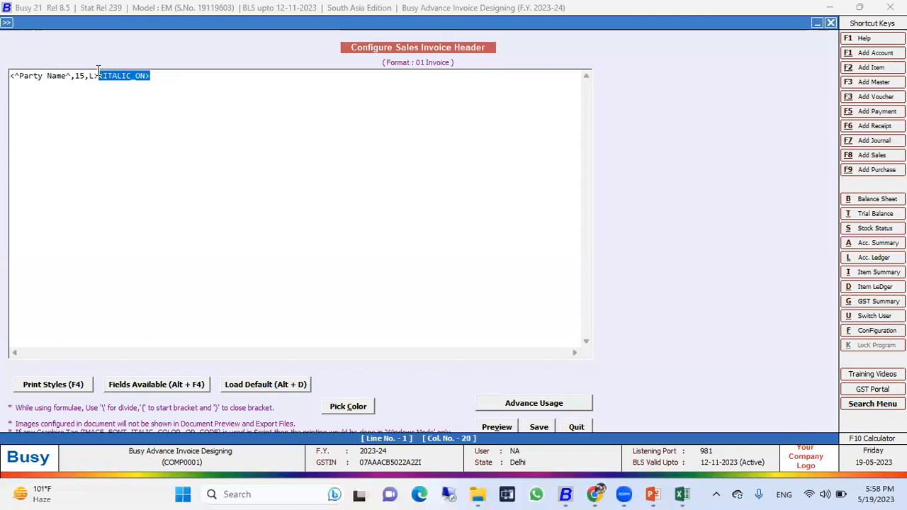
text(>)
Duplicate the Party Name label tag and change the copy to MC Name, with a space between the two tags
drag(108, 79, 4, 80)
key(ctrl+c)
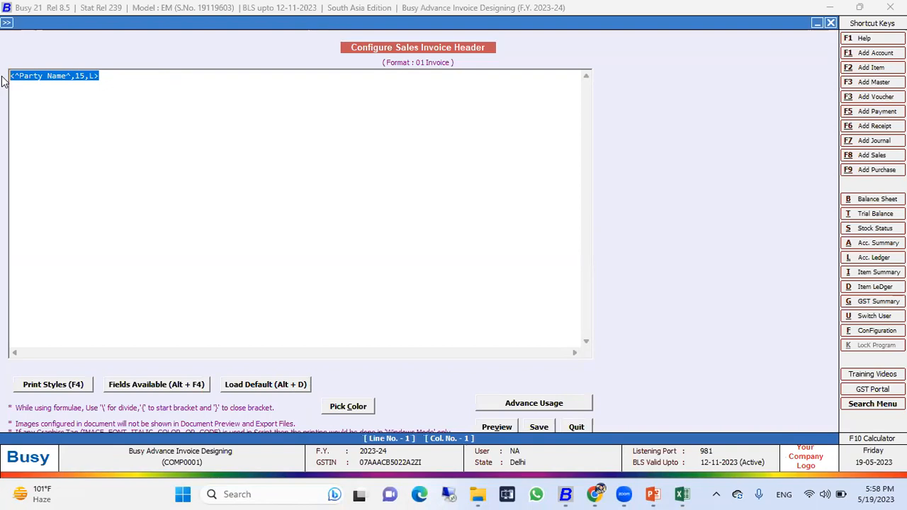
click(114, 75)
key(ctrl+v)
drag(132, 77, 108, 76)
text(MC)
click(100, 75)
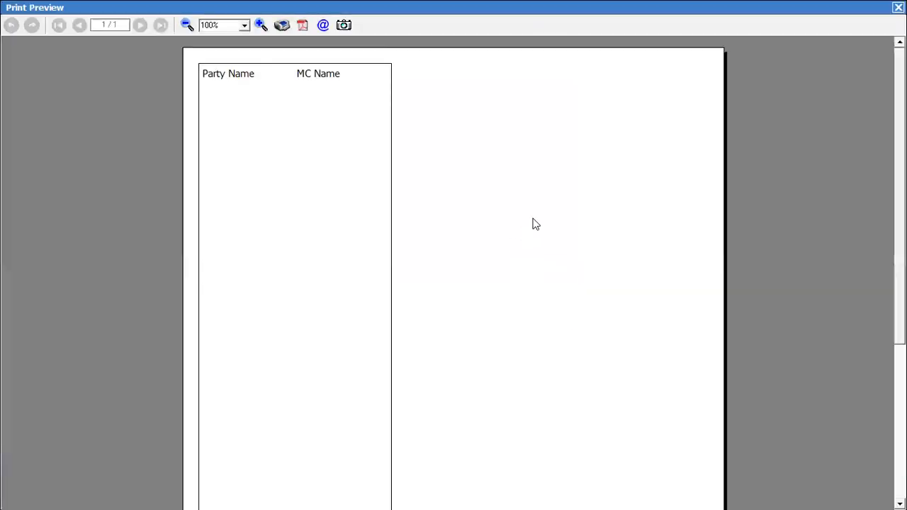
Examine the Party Name and MC Name labels in the print preview at 170% zoom and close it
click(261, 24)
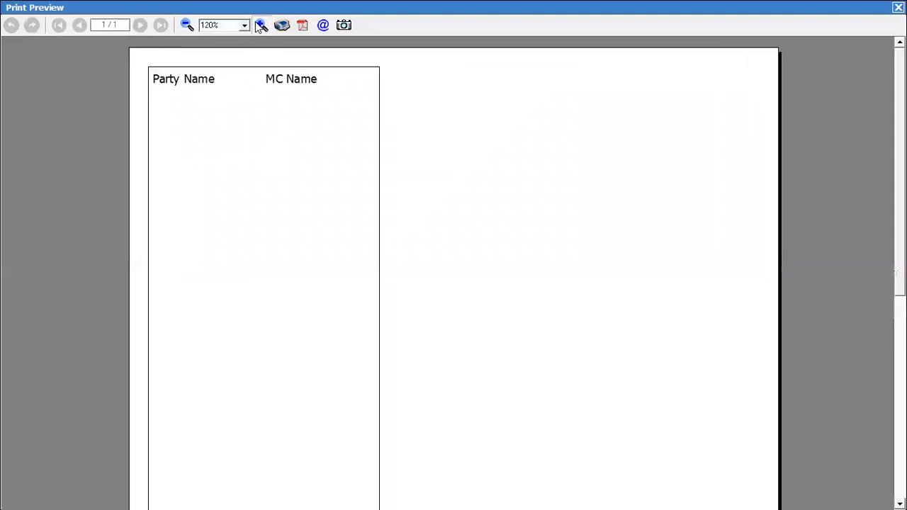
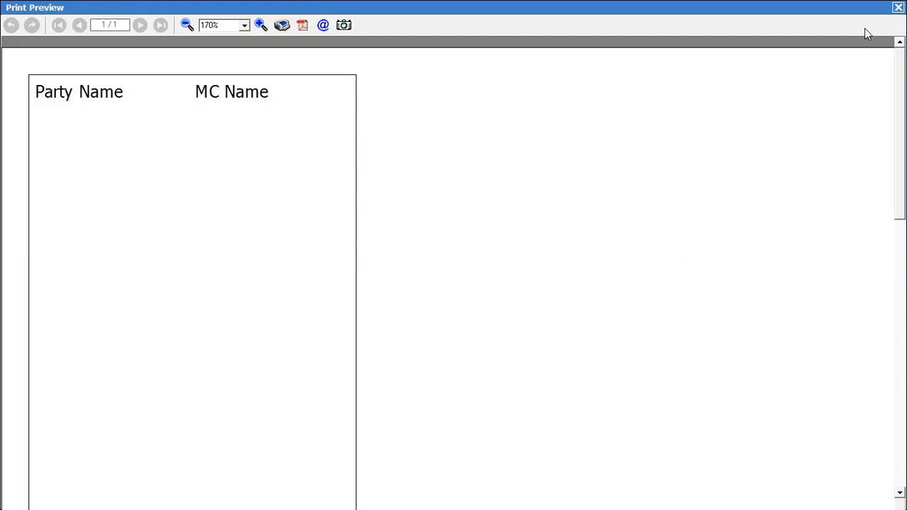
key(Escape)
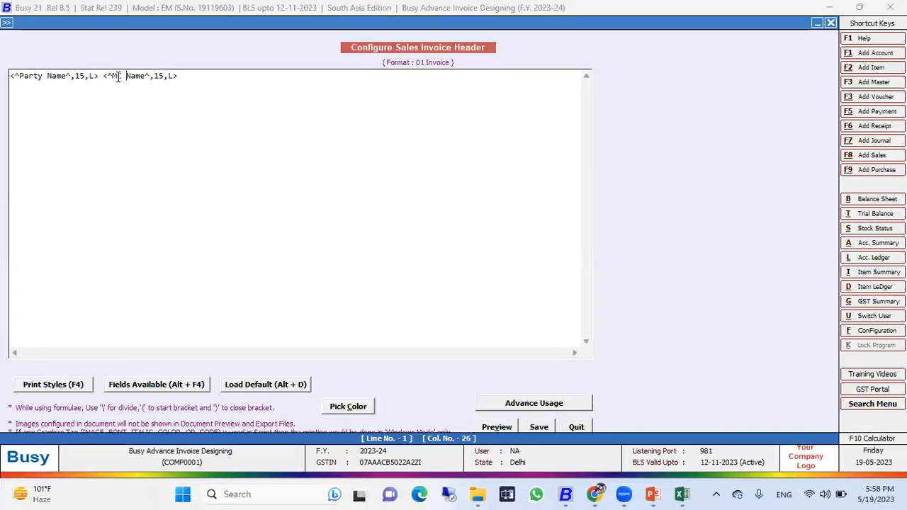
Insert the COLOR_ON print style tag directly after the Party Name label tag
click(101, 77)
click(60, 386)
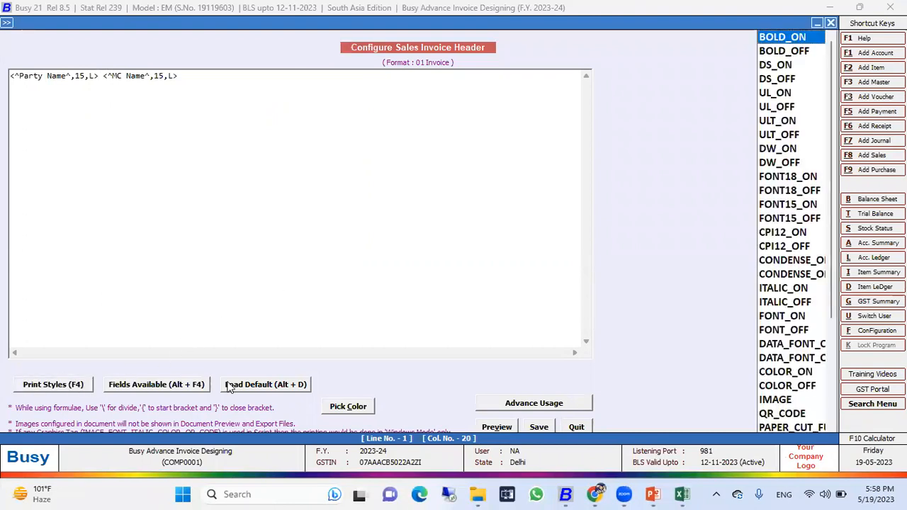
key(Down)
key(Down)
key(Down)
key(Down)
key(Down)
key(Down)
key(Down)
key(Down)
key(Down)
key(Down)
key(Down)
key(Down)
key(Down)
key(Down)
key(Down)
key(Down)
key(Down)
key(Down)
key(Down)
key(Down)
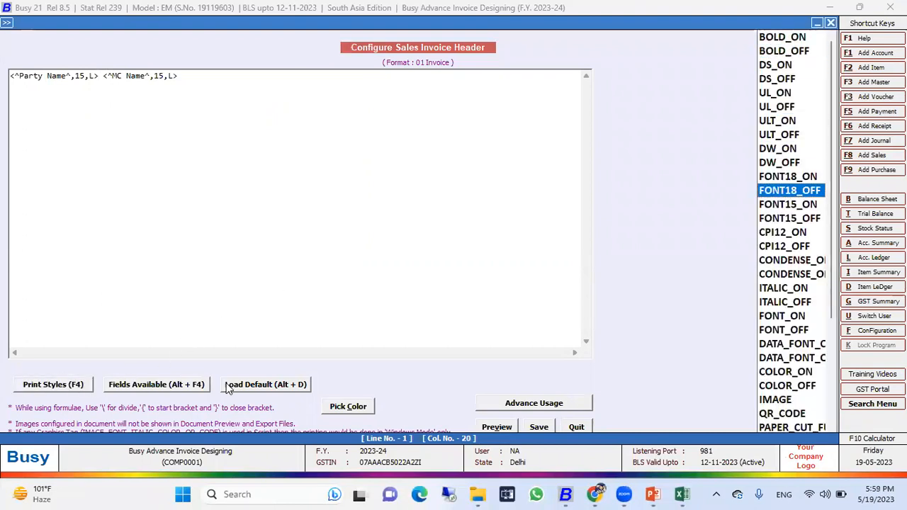
key(Up)
key(Return)
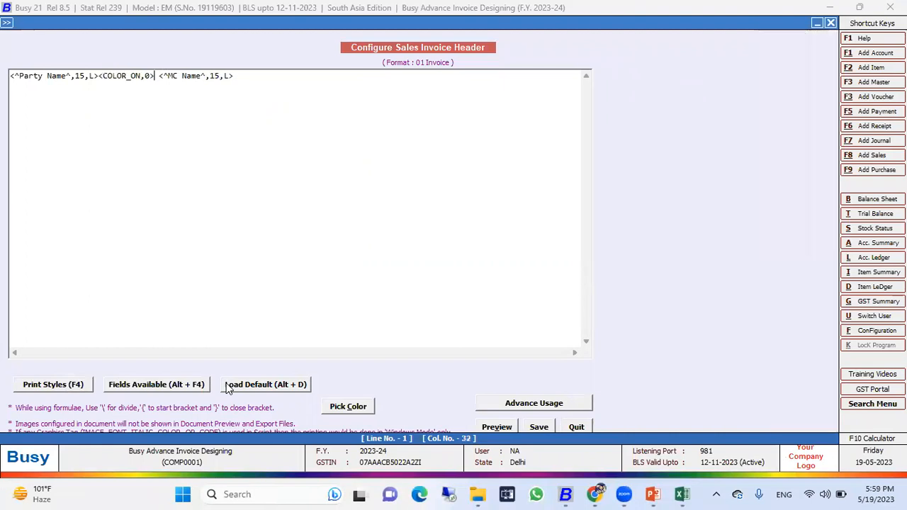
Insert the COLOR_OFF print style tag after the MC Name label tag
key(Right)
key(Right)
key(Right)
key(Right)
key(Right)
key(Right)
key(Right)
key(Right)
key(Right)
key(Right)
key(Right)
key(Right)
key(Right)
key(Right)
key(Right)
key(Right)
key(F4)
key(Down)
key(Return)
Delete the space before the MC Name label tag and check the header in the print preview
click(156, 75)
key(Delete)
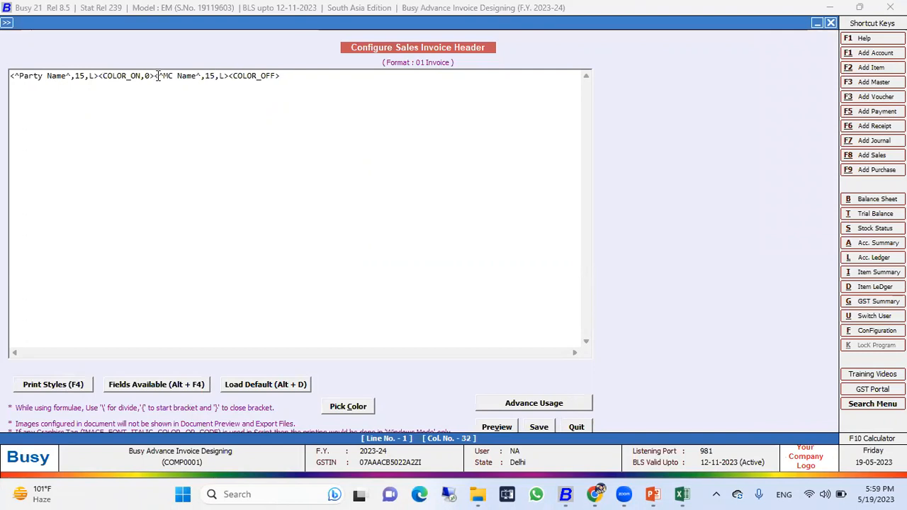
click(500, 428)
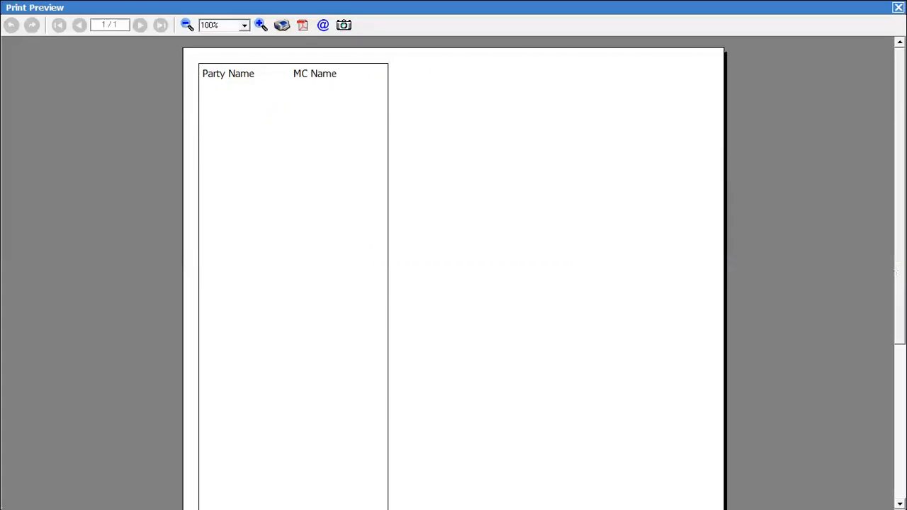
click(899, 7)
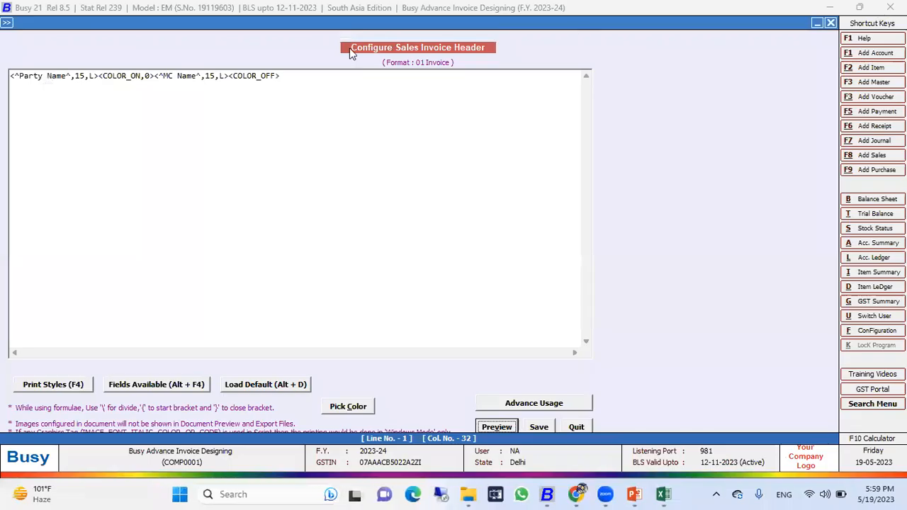
Pick red from the basic colors and set the COLOR_ON code before MC Name to 255
click(151, 76)
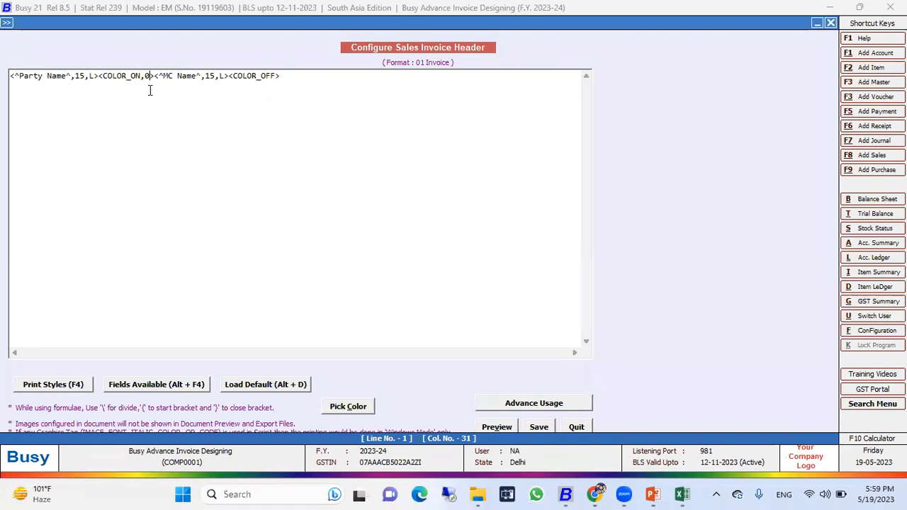
click(348, 411)
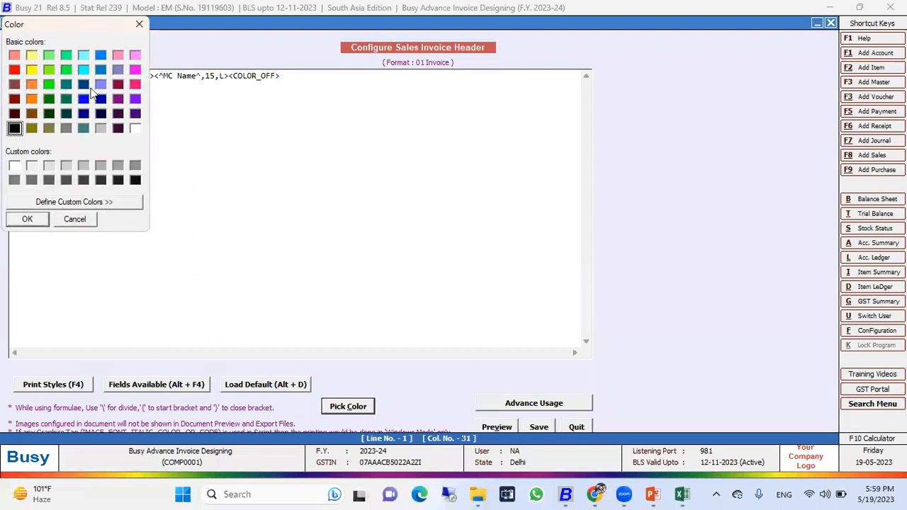
click(15, 69)
click(27, 219)
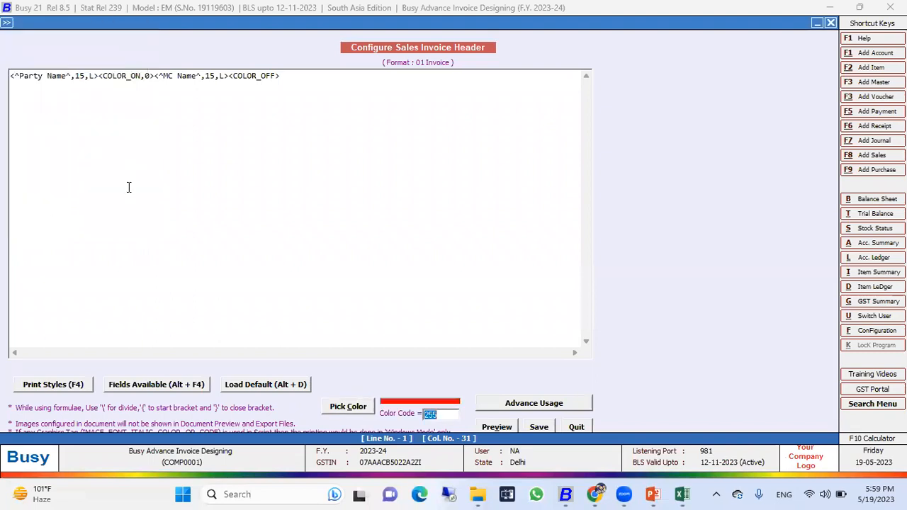
right_click(442, 415)
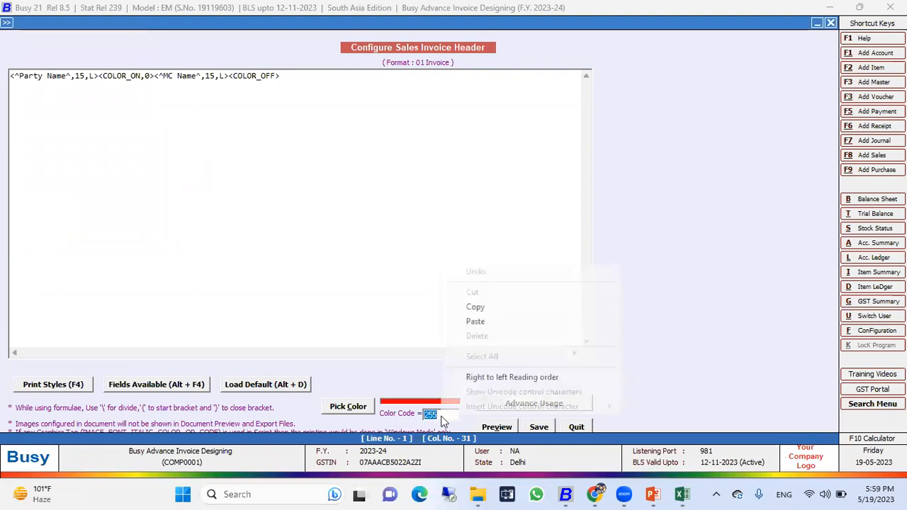
click(487, 308)
click(151, 76)
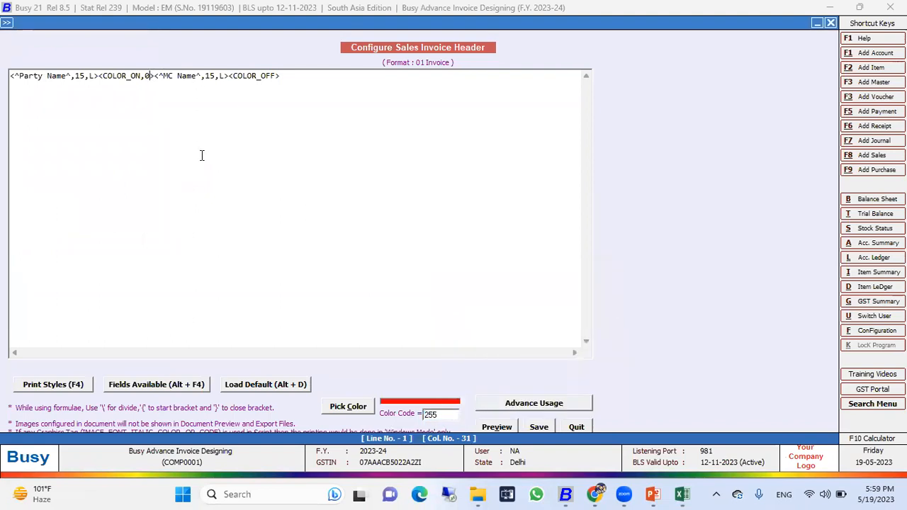
key(BackSpace)
key(ctrl+v)
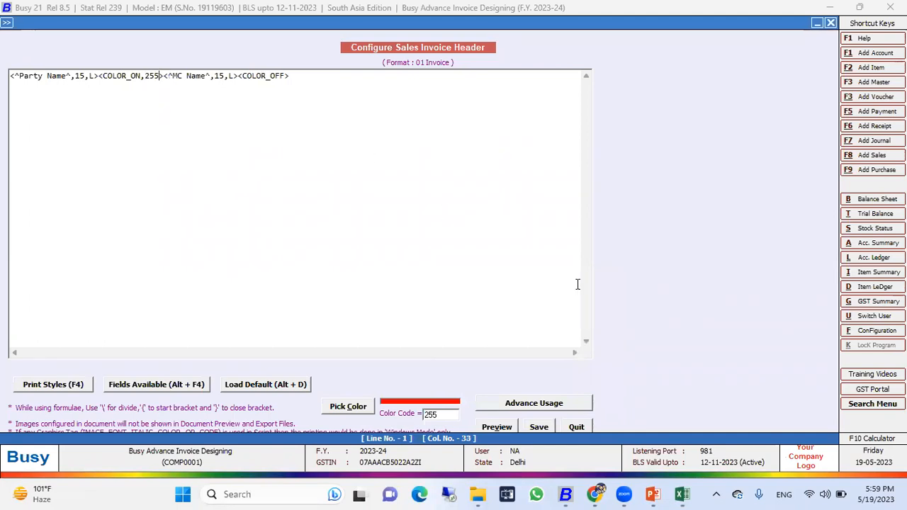
Examine the MC Name label's color in the print preview at 160% zoom and close it
click(508, 427)
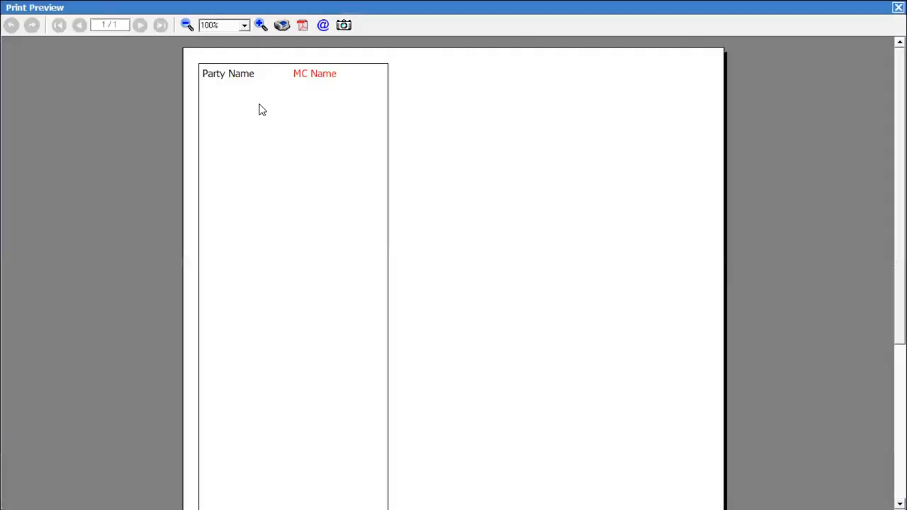
click(260, 25)
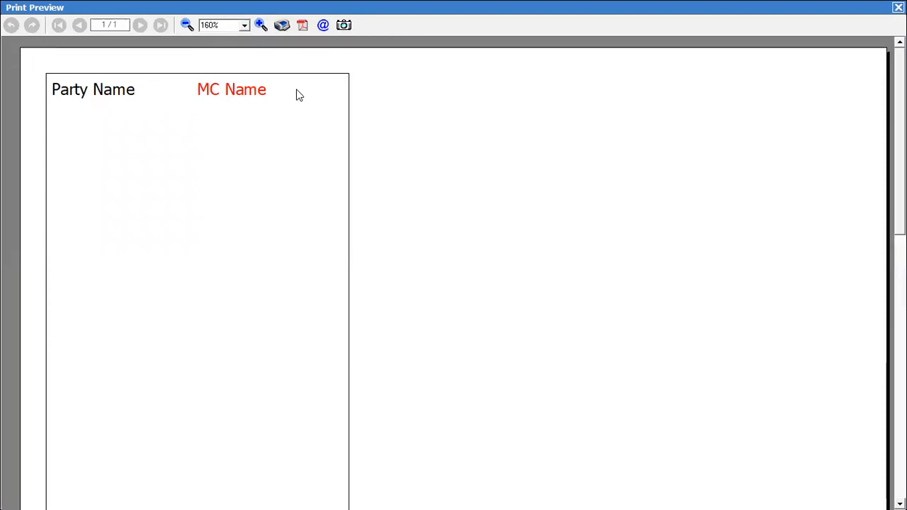
key(Escape)
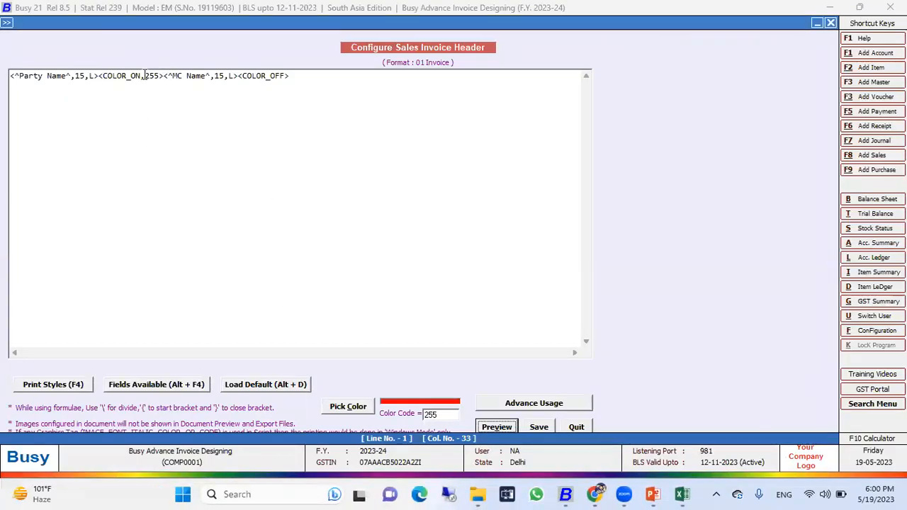
Enclose the Party Name label tag in COLOR_ON and COLOR_OFF print style tags
click(99, 75)
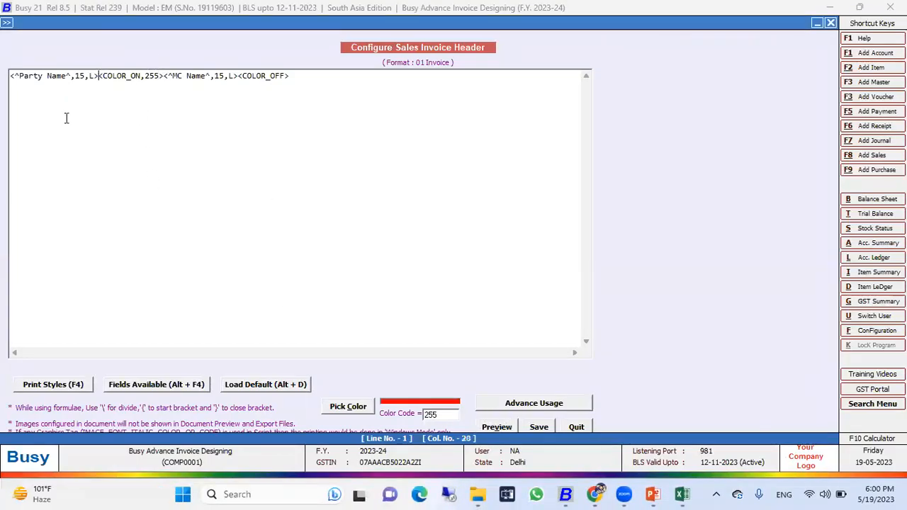
click(10, 75)
click(51, 384)
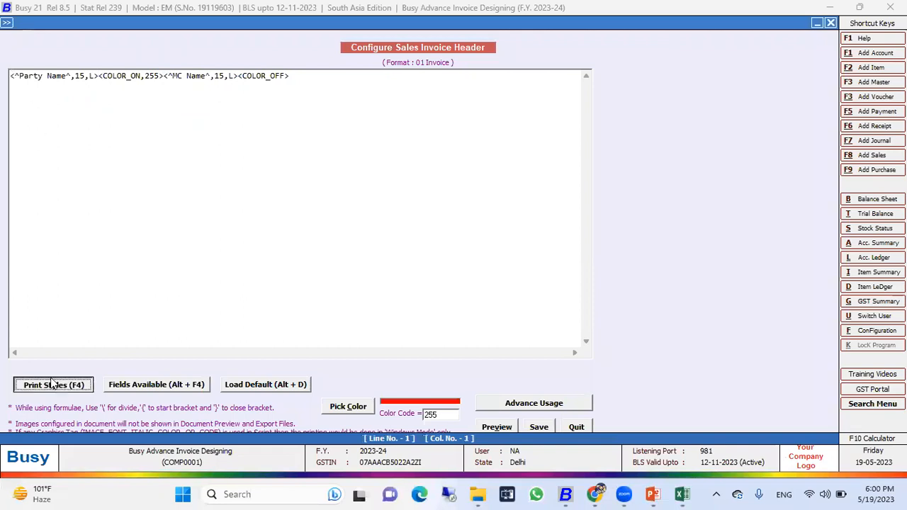
key(Up)
key(Return)
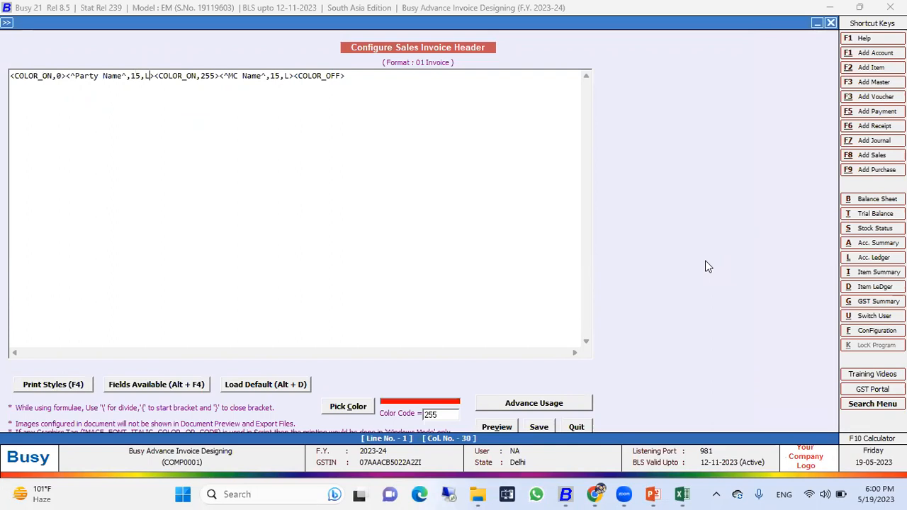
key(F4)
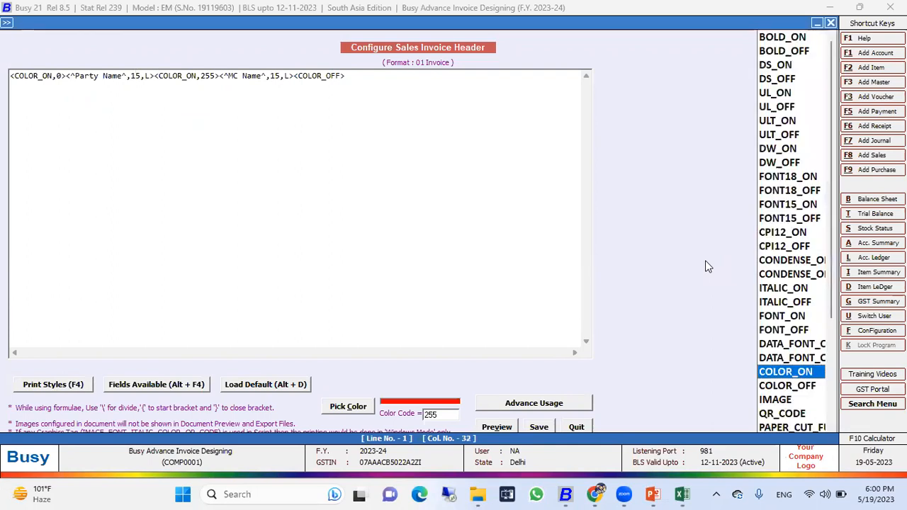
key(Down)
key(Return)
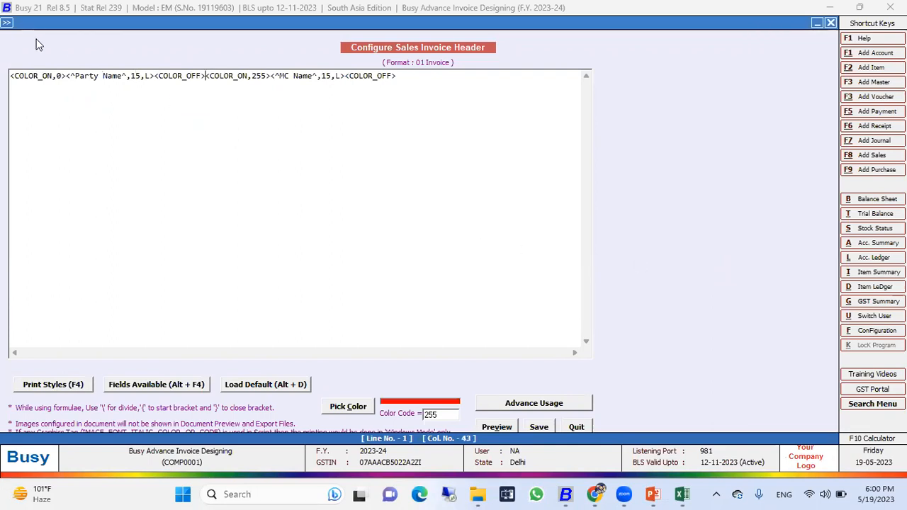
Pick dark blue from the basic colors and set the COLOR_ON code before Party Name to 8388608
click(351, 407)
click(82, 115)
click(27, 219)
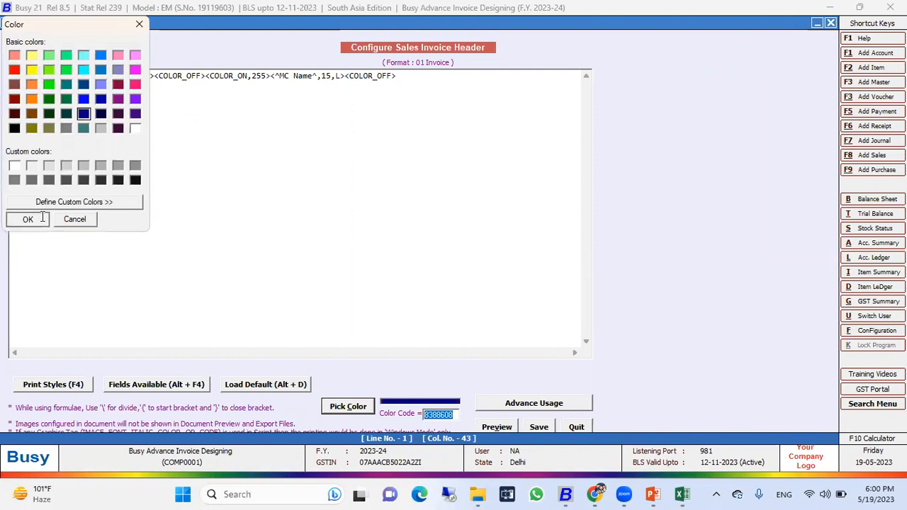
right_click(435, 412)
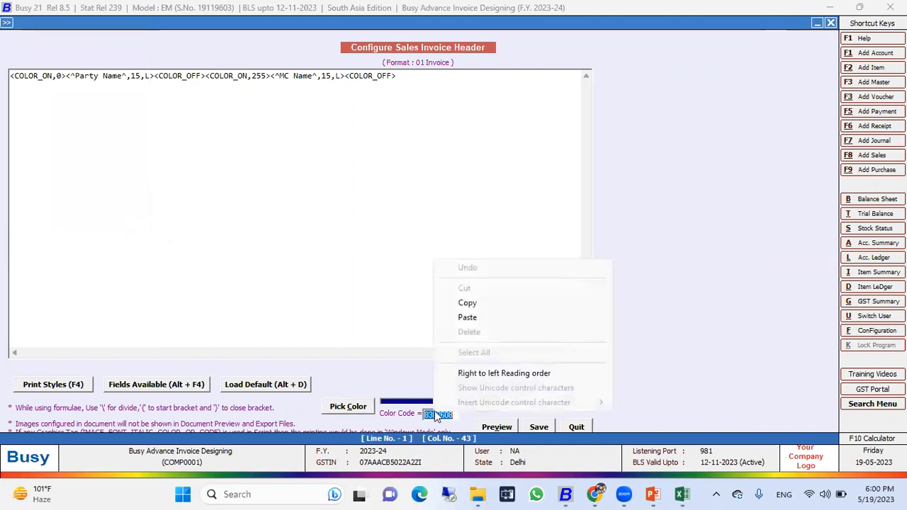
click(468, 308)
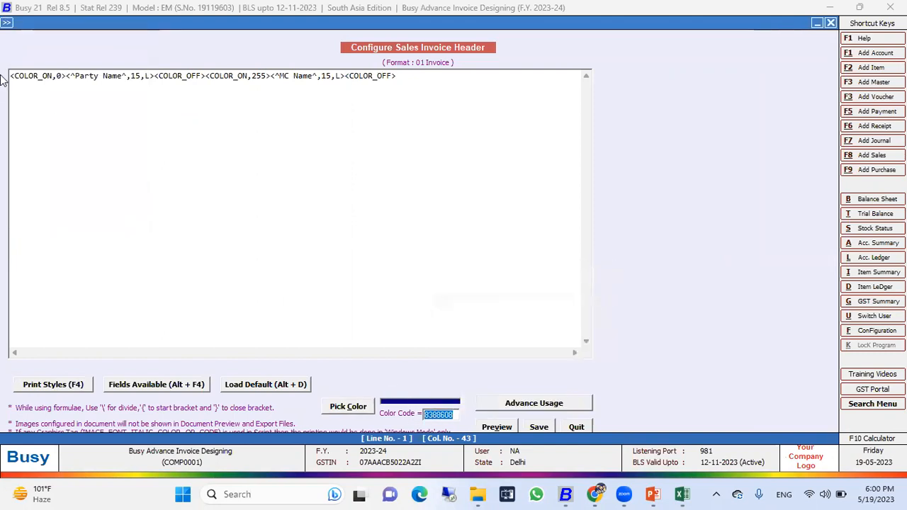
double_click(59, 76)
key(ctrl+v)
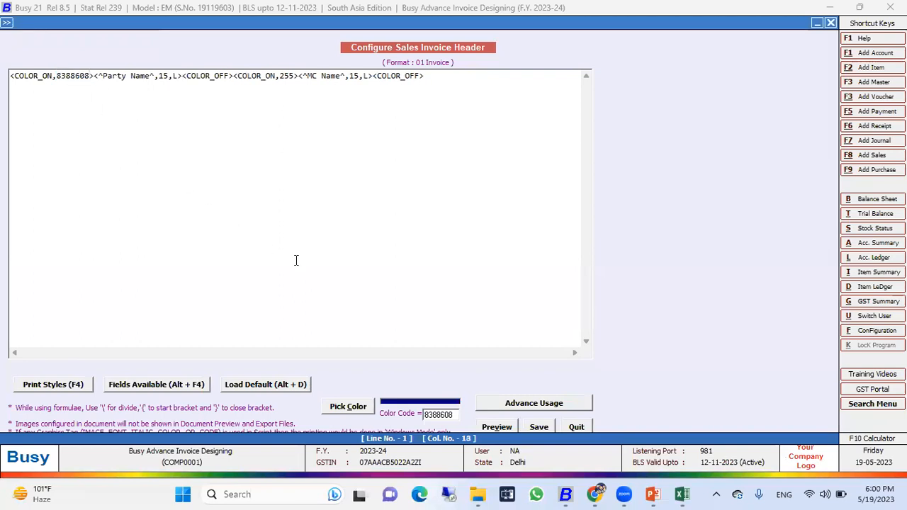
Examine the Party Name and MC Name label colors in the print preview at 170% zoom and quit the header editor
click(503, 426)
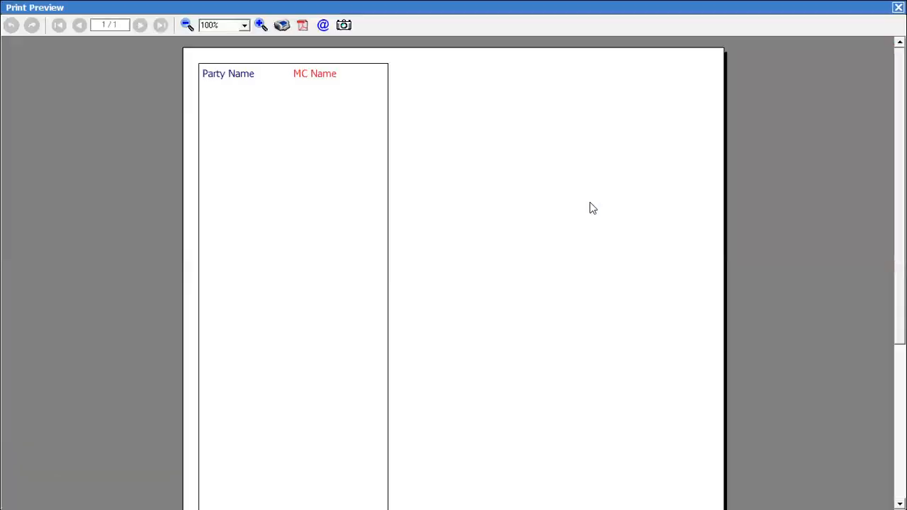
click(261, 25)
click(261, 25)
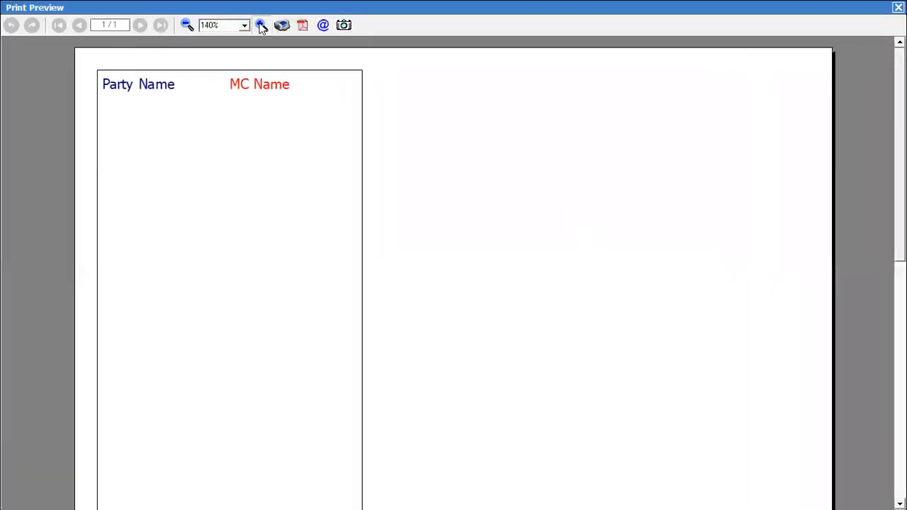
click(261, 25)
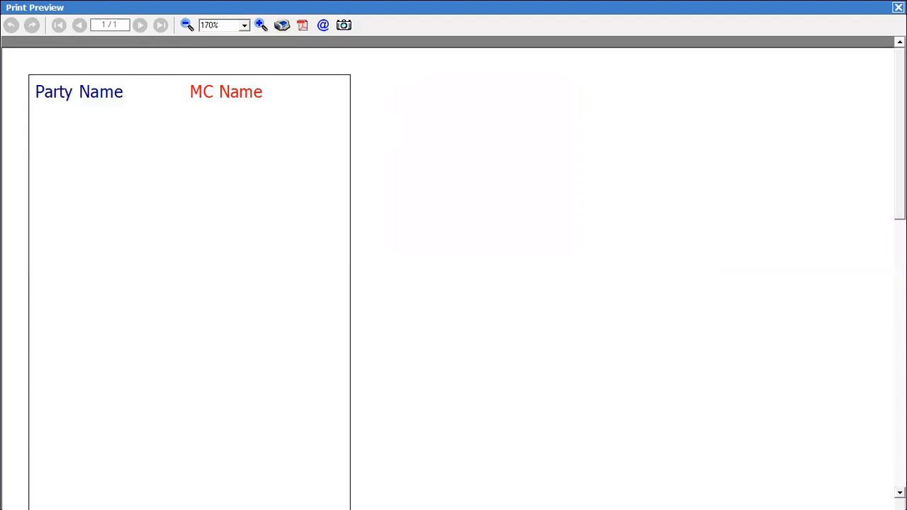
key(Escape)
key(Escape)
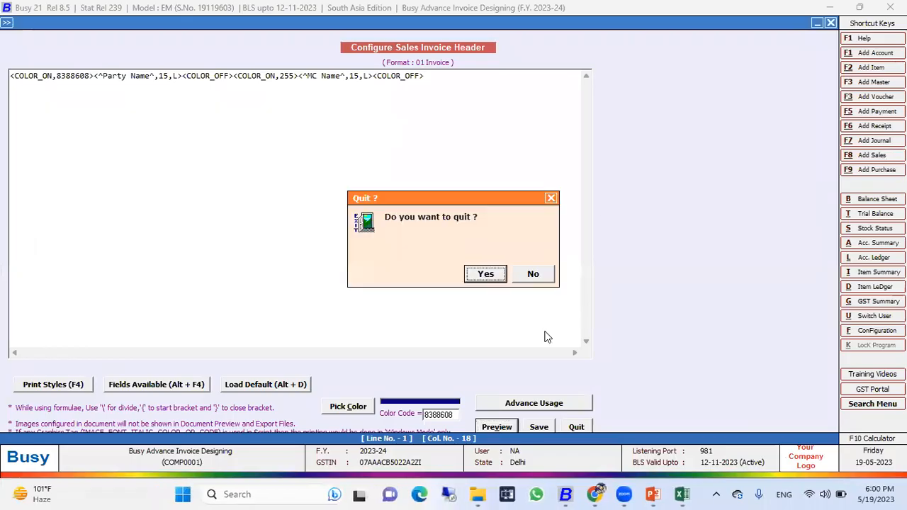
click(506, 278)
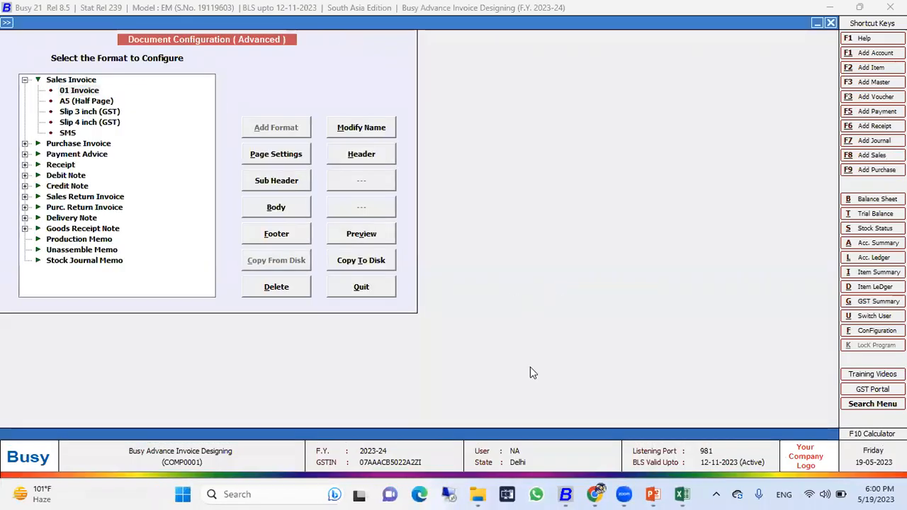
Switch to the presentation slideshow and reveal the Image item on the Other Important Fields slide
mouse_move(651, 495)
click(692, 451)
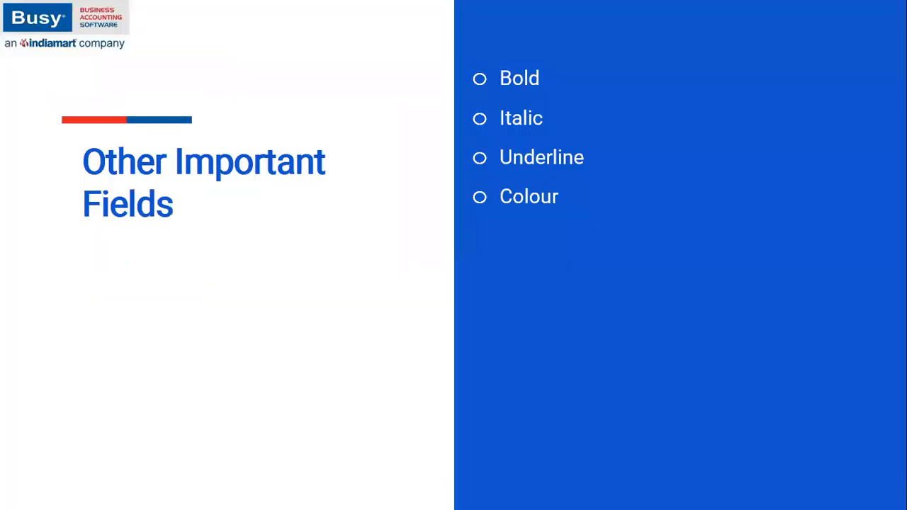
key(Right)
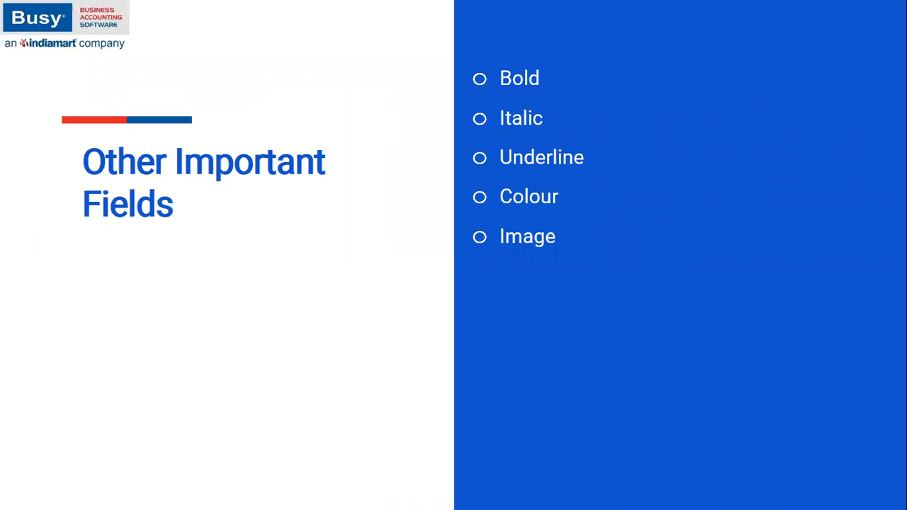
Open the R&D folder from the desktop, view the bannerimage picture and close the viewer
key(Escape)
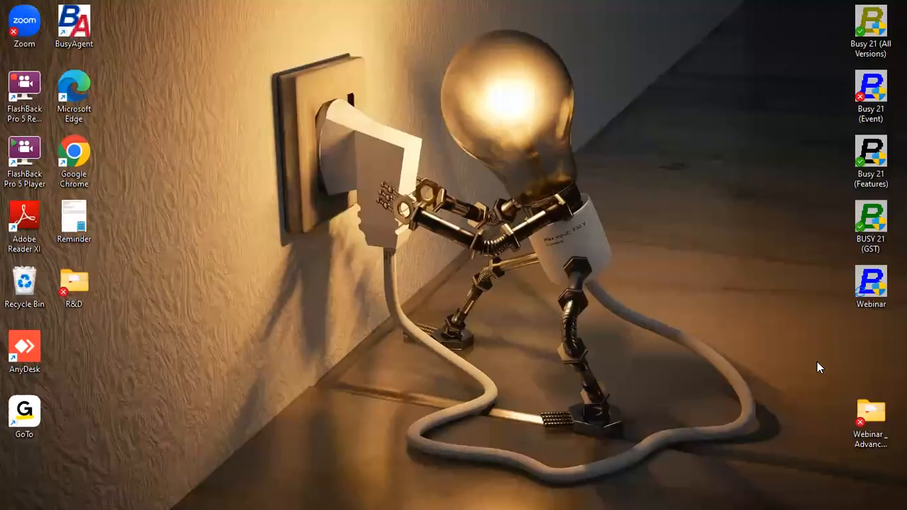
click(90, 286)
click(596, 214)
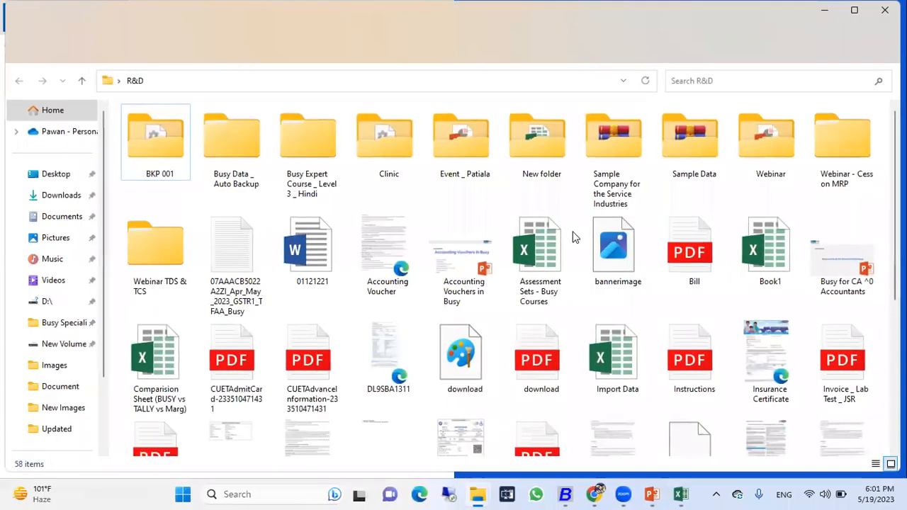
scroll(616, 262, down, 3)
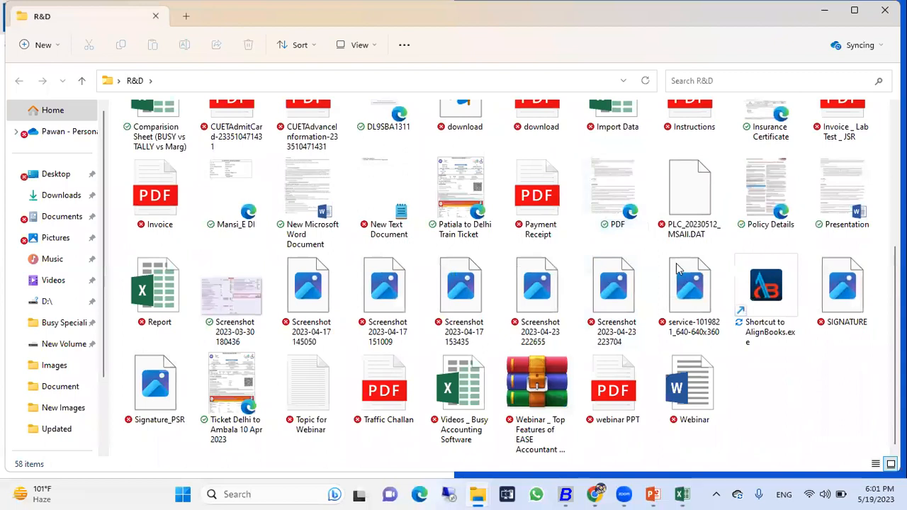
scroll(684, 297, up, 3)
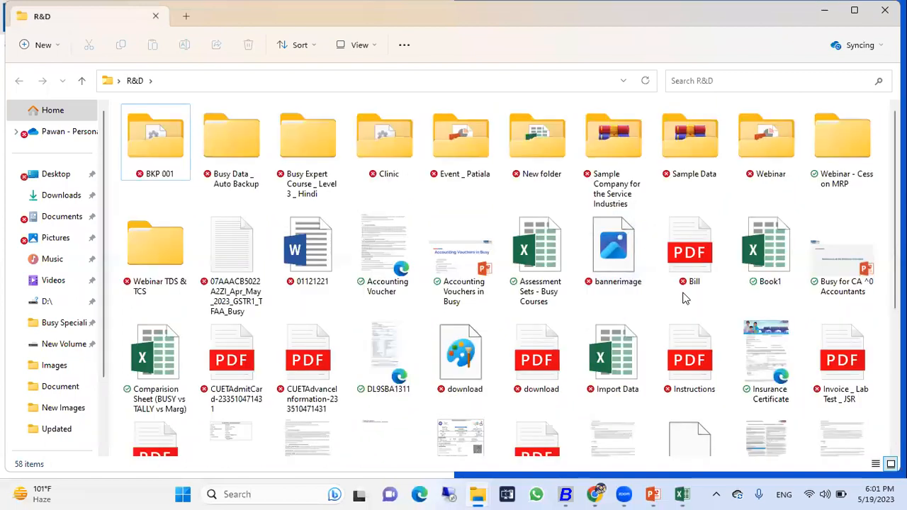
click(604, 256)
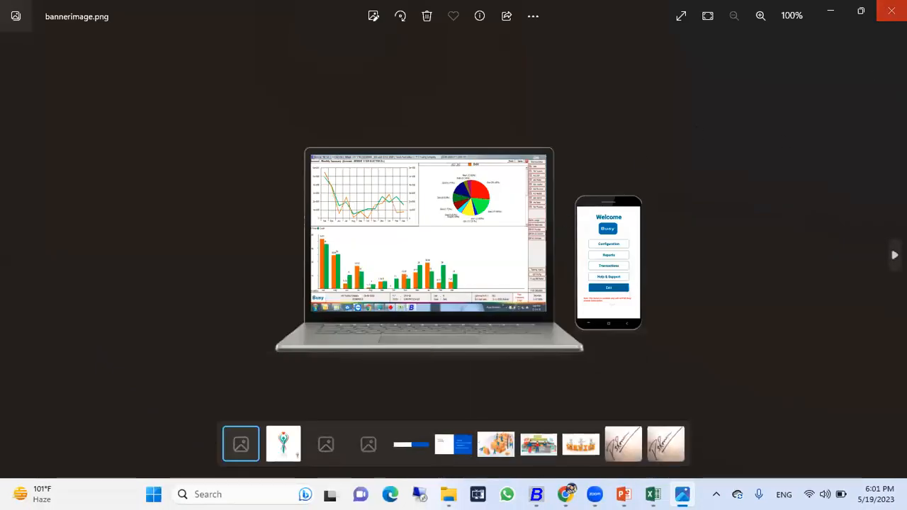
click(892, 11)
Open the bannerimage picture from the R&D folder in Paint
right_click(617, 248)
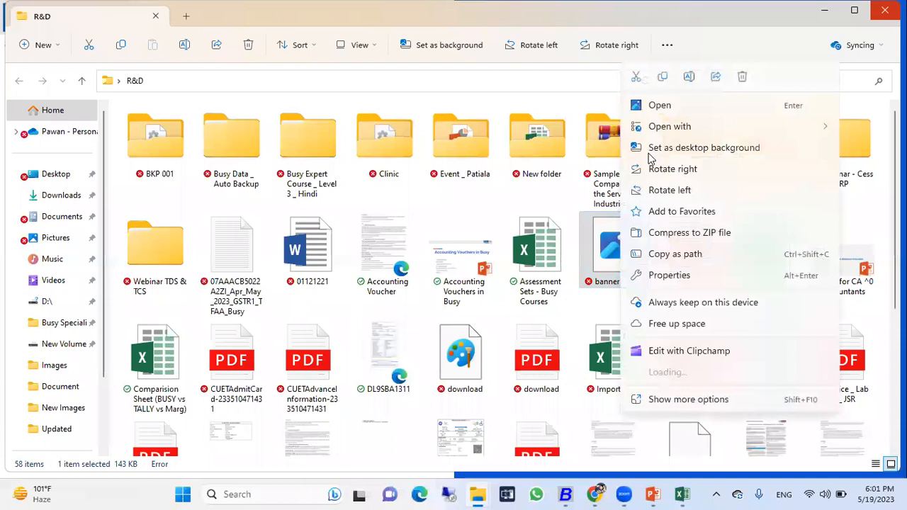
mouse_move(668, 126)
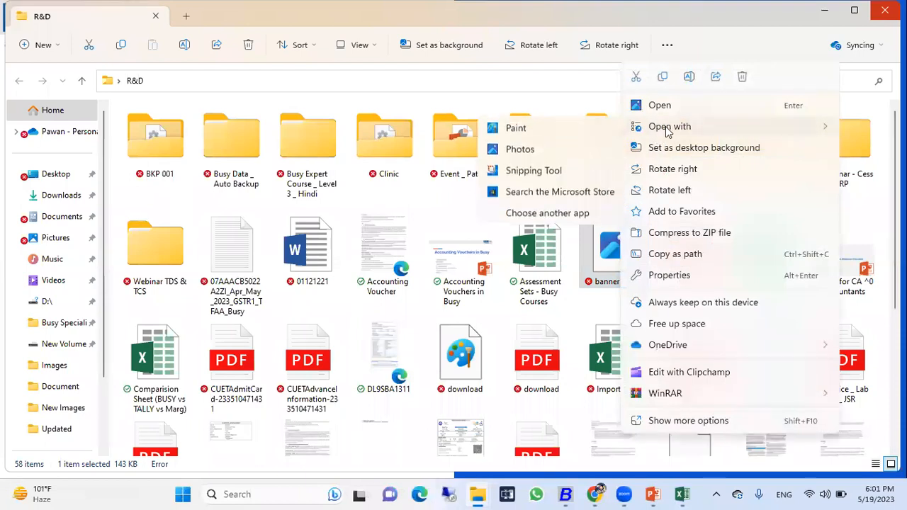
click(526, 130)
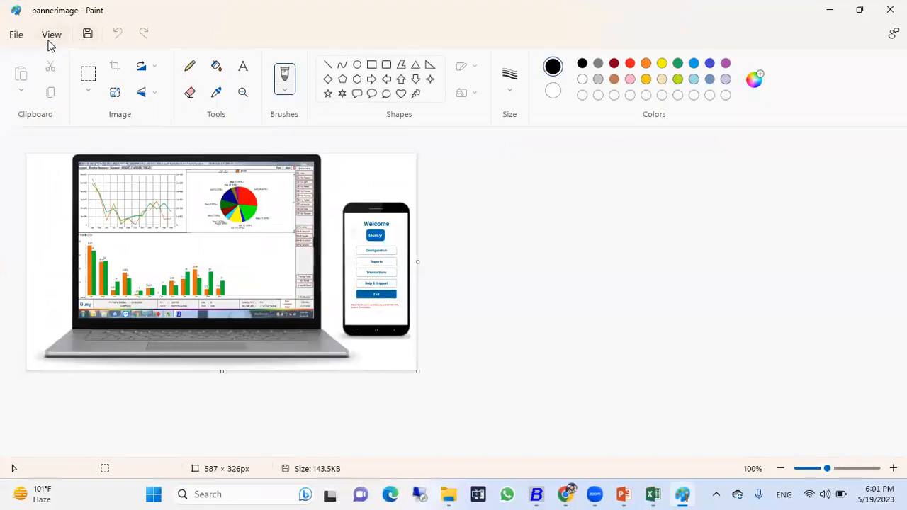
Save the picture to the Desktop as a JPEG named 01, accept the loss of transparency and close Paint
click(22, 36)
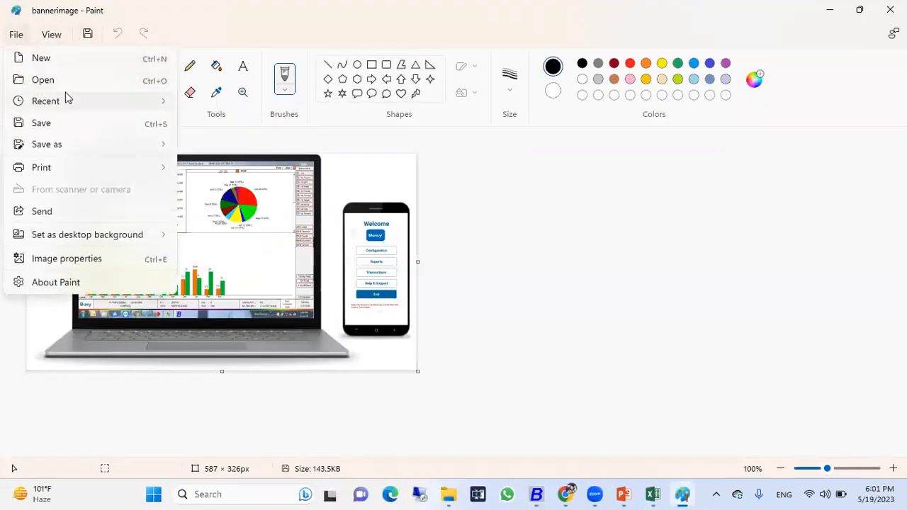
mouse_move(76, 143)
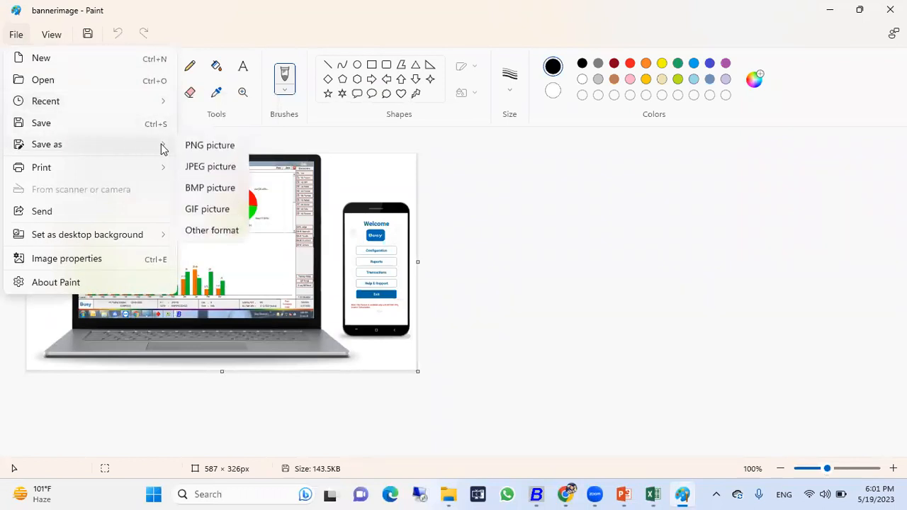
click(210, 169)
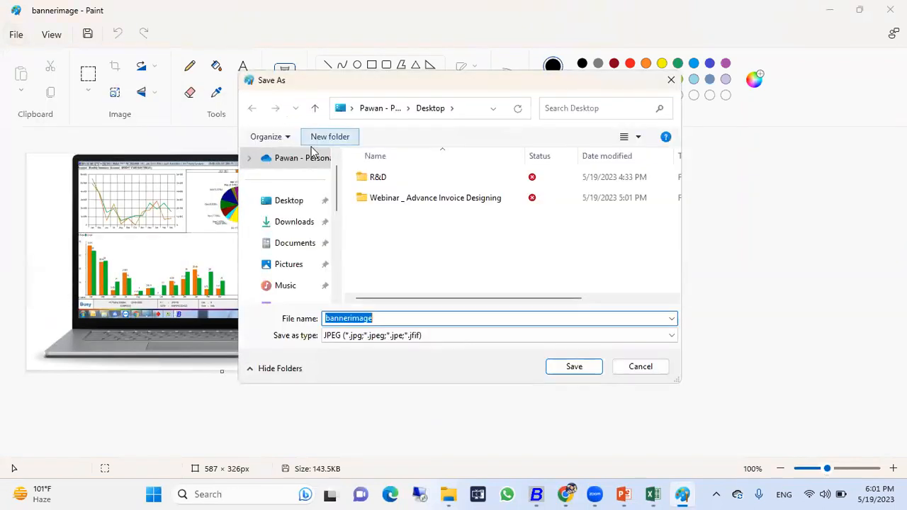
click(298, 203)
double_click(391, 318)
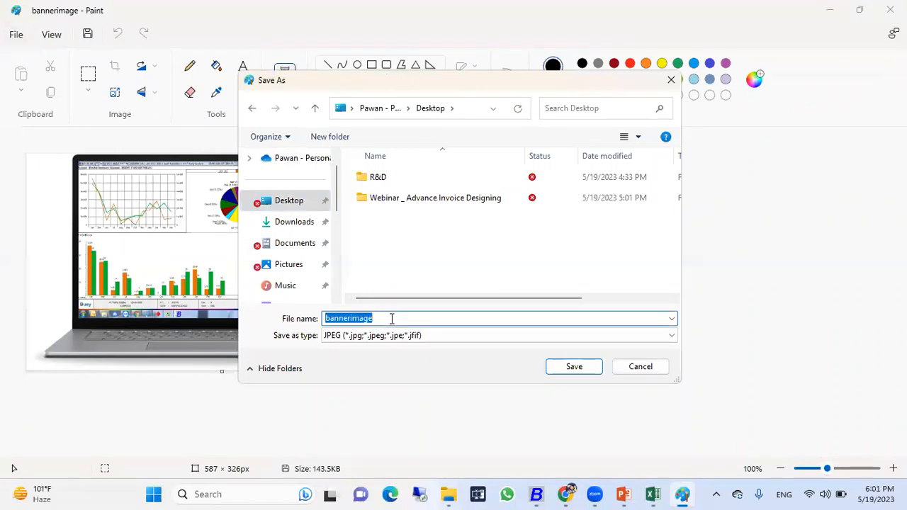
text(01)
click(577, 369)
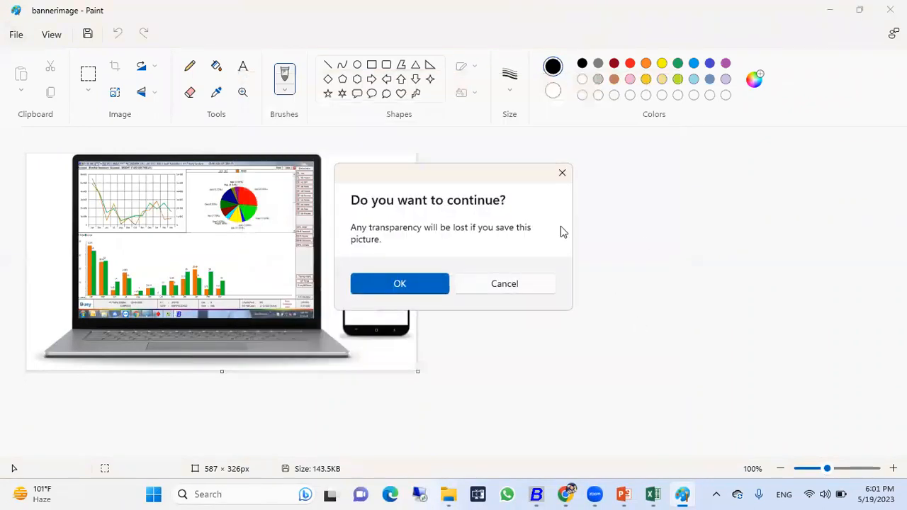
click(429, 288)
click(890, 10)
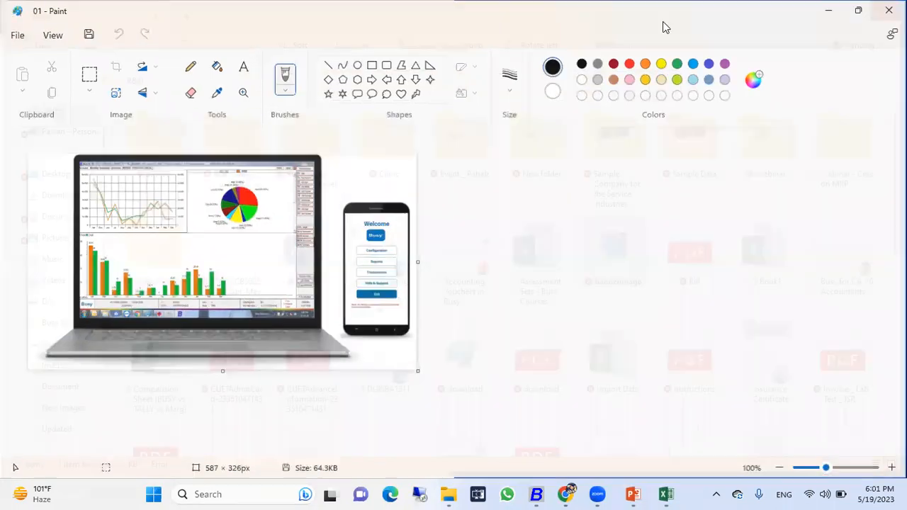
Copy the folder location of the 01 picture on the desktop from its file properties
key(super+d)
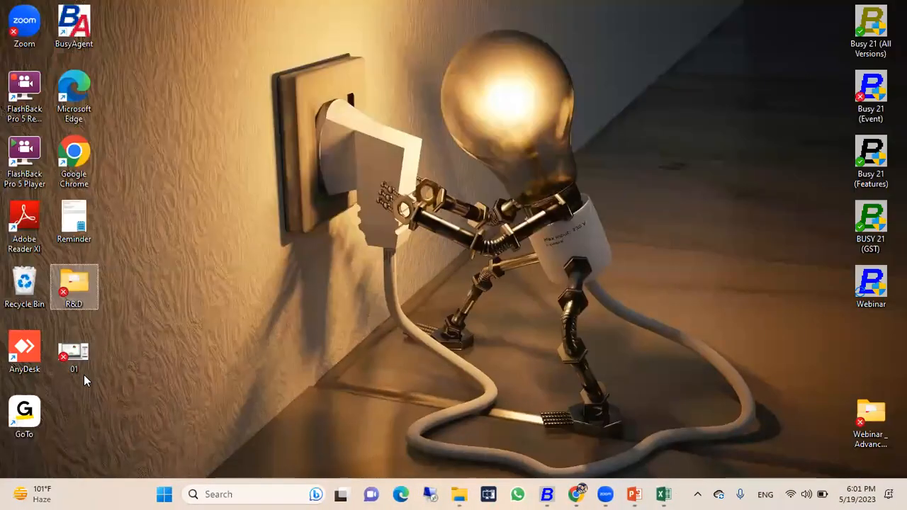
click(79, 358)
right_click(80, 358)
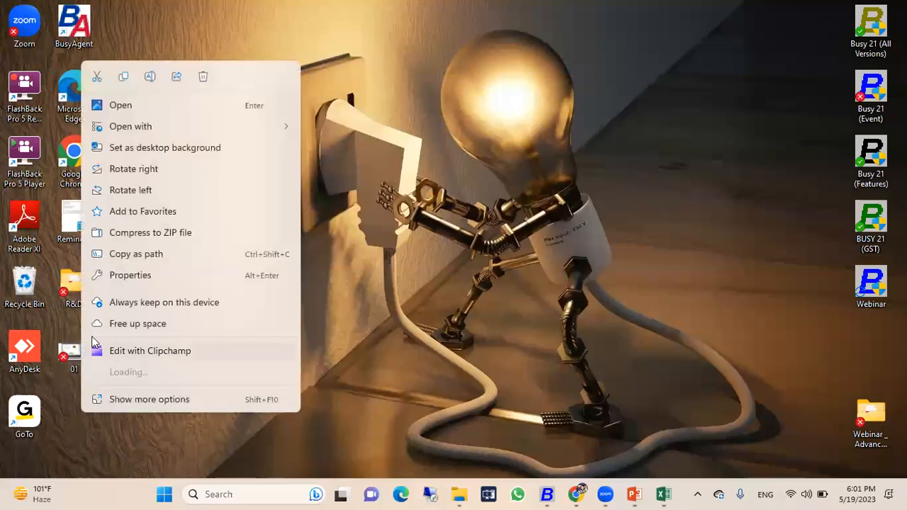
click(128, 275)
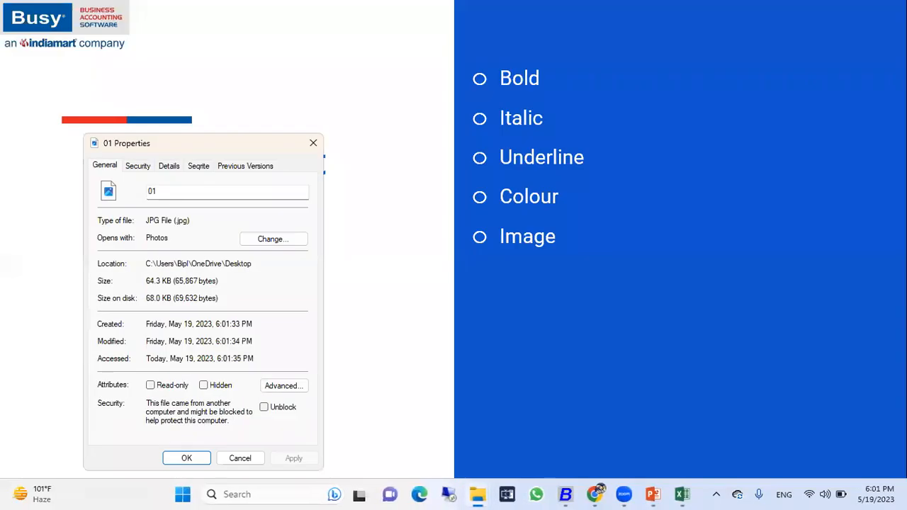
drag(268, 265, 146, 266)
right_click(161, 268)
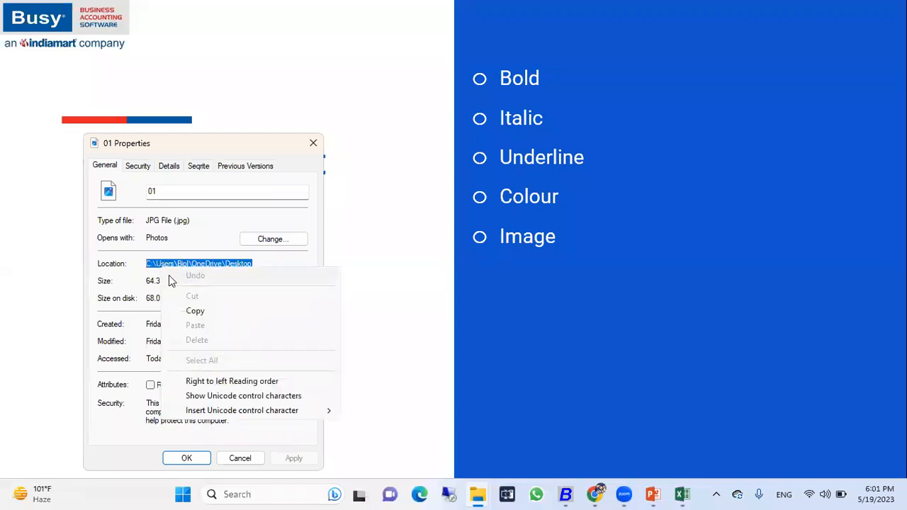
click(190, 312)
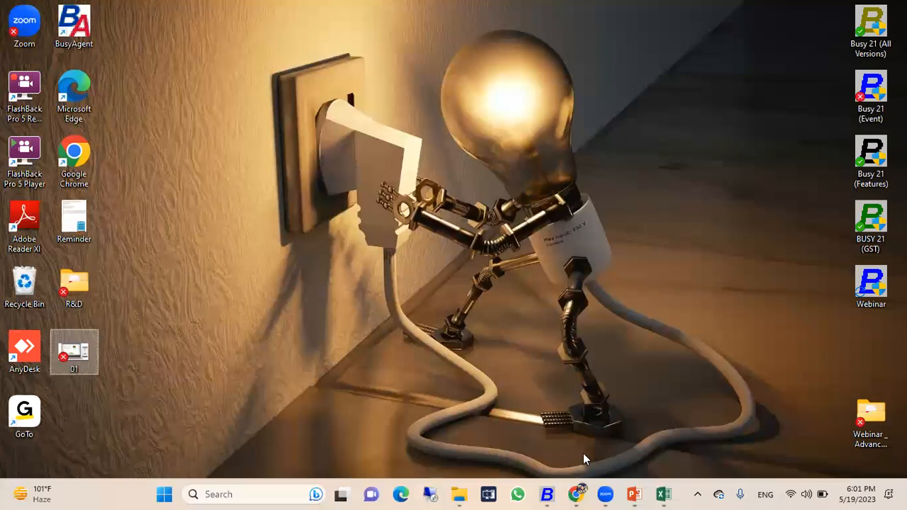
Switch to Busy and open the Standard invoice printing configuration for the Sales Invoice
click(547, 495)
key(Escape)
key(Up)
key(Return)
key(Return)
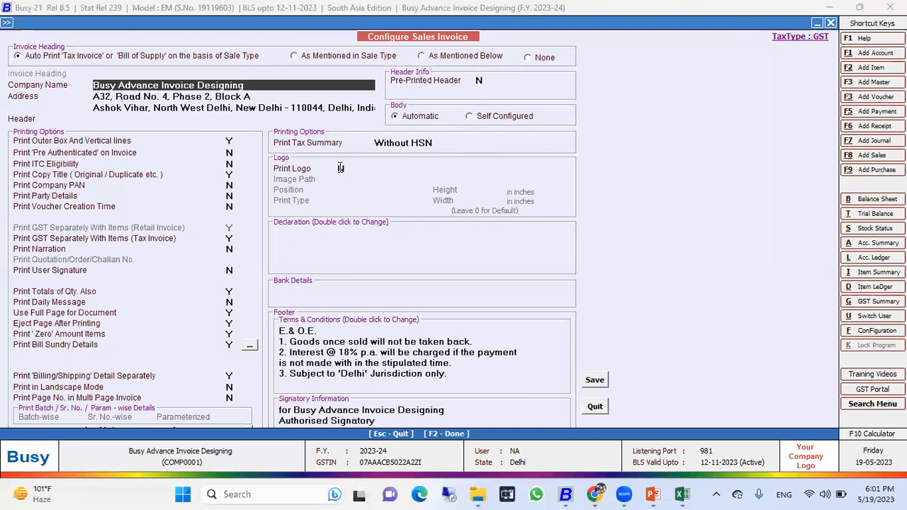
Set Print Logo to Y and choose 01.jpg from the Desktop as the logo image
click(342, 169)
text(Y)
click(559, 182)
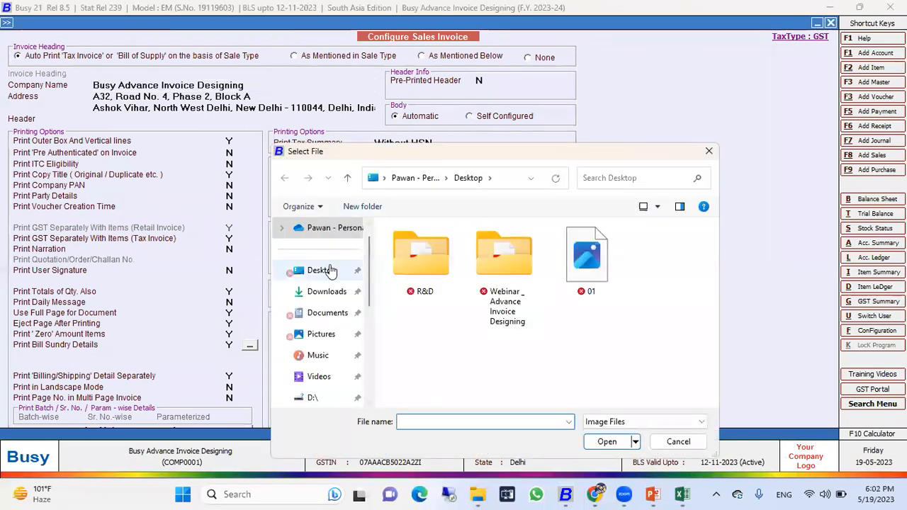
click(584, 253)
double_click(584, 253)
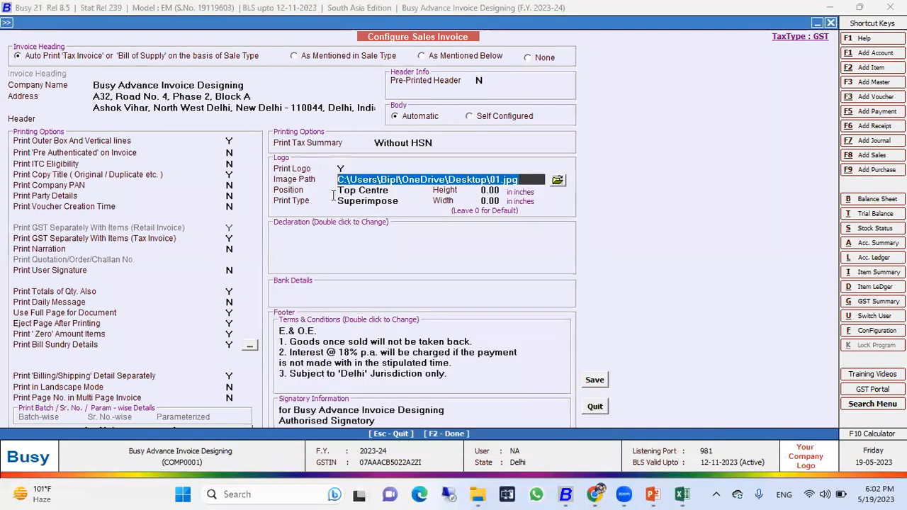
Copy the logo's full image path, including 01.jpg, and quit the standard sales invoice configuration
right_click(363, 177)
click(399, 221)
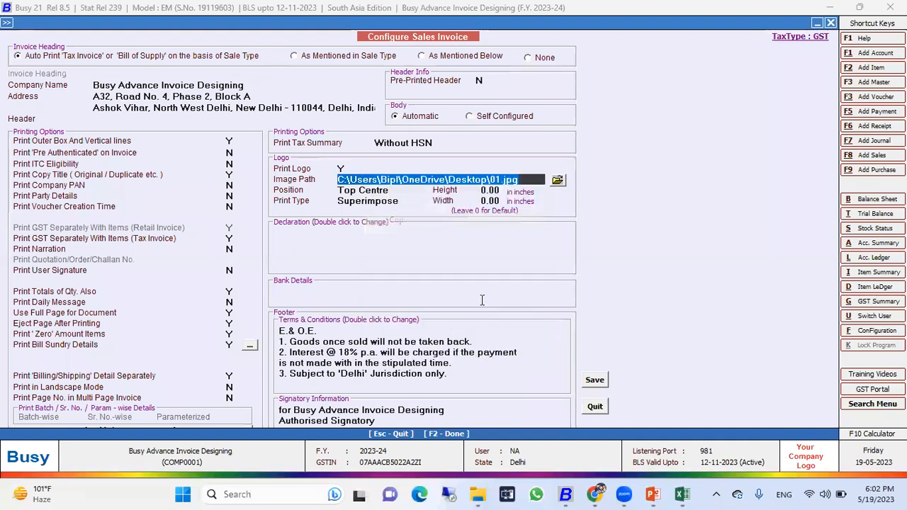
click(594, 406)
key(Escape)
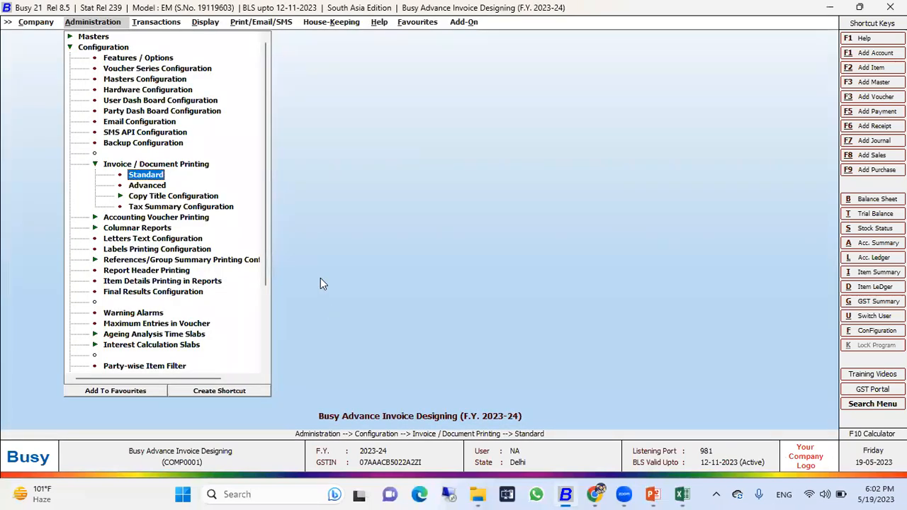
Open the header of the 01 Invoice sales format in the Advanced document configuration
key(Down)
key(Return)
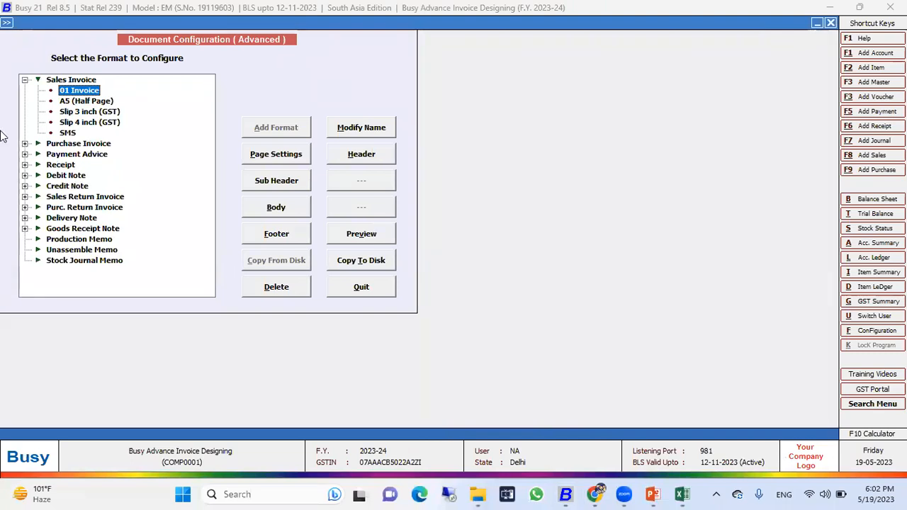
click(372, 162)
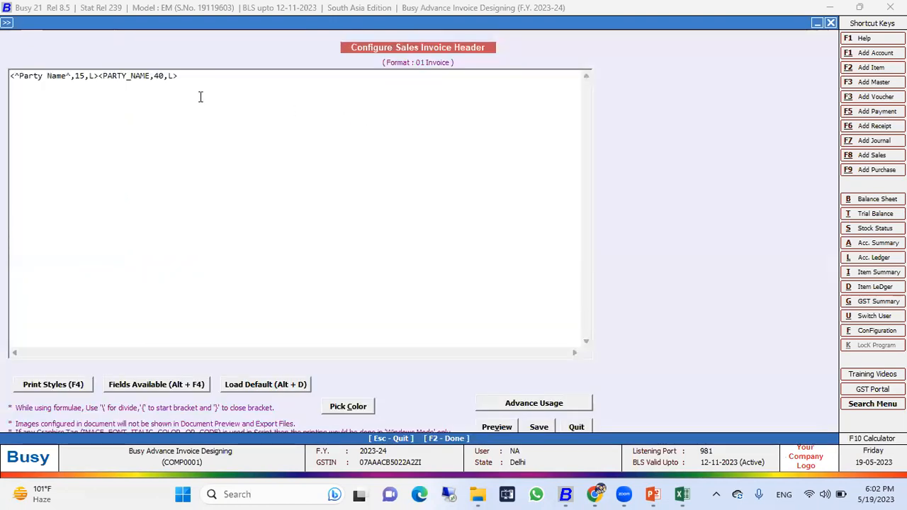
Insert the IMAGE print style two lines below the party name line in the sales invoice header
click(201, 97)
key(Return)
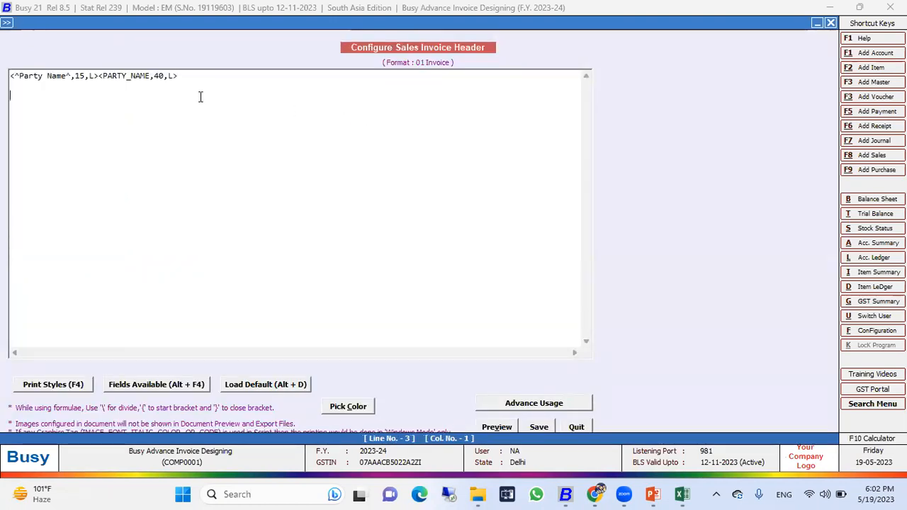
key(F4)
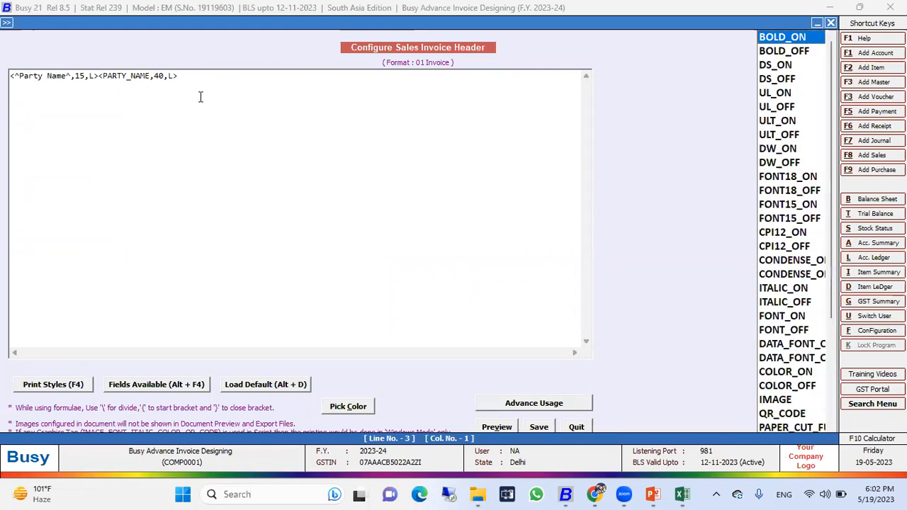
key(Down)
key(Down)
key(Down)
key(Down)
key(Down)
key(Down)
key(Down)
key(Down)
key(Down)
key(Down)
key(Down)
key(Down)
key(Down)
key(Down)
key(Down)
key(Down)
key(Down)
key(Down)
key(Down)
key(Down)
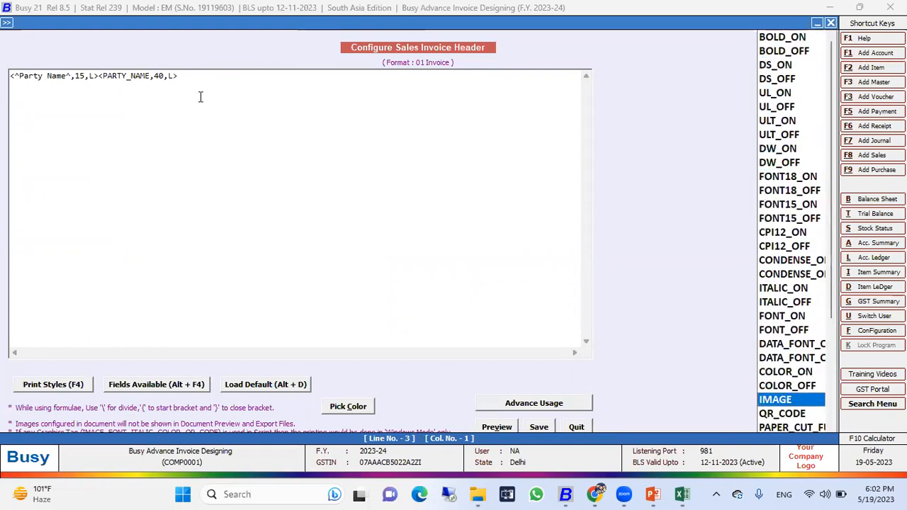
key(Return)
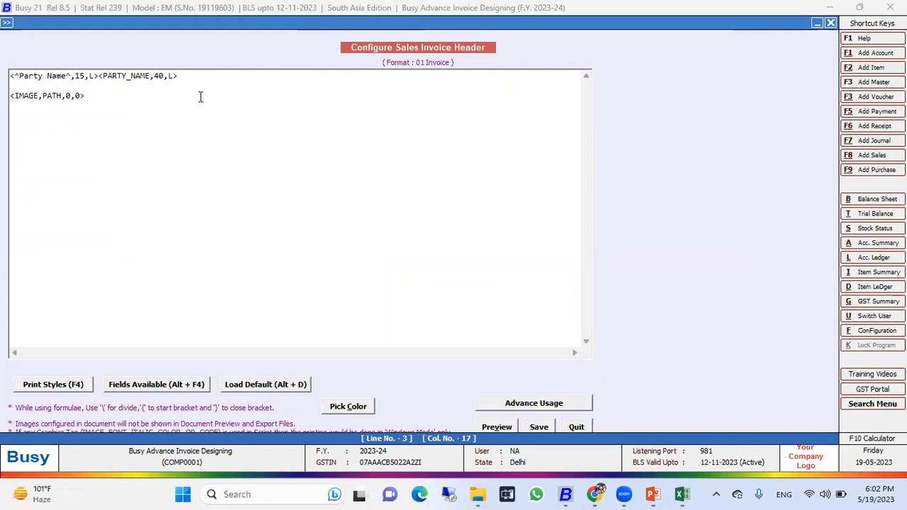
Complete the IMAGE tag with the copied path of 01.jpg and size values 1,1, and preview the header
key(BackSpace)
key(BackSpace)
key(BackSpace)
key(BackSpace)
key(ctrl+v)
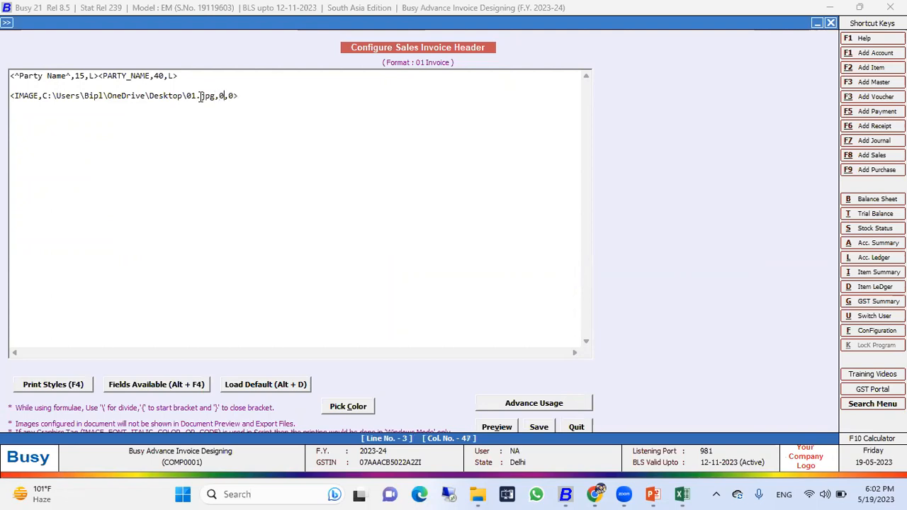
key(BackSpace)
text(1)
key(Left)
key(Left)
click(236, 94)
click(499, 426)
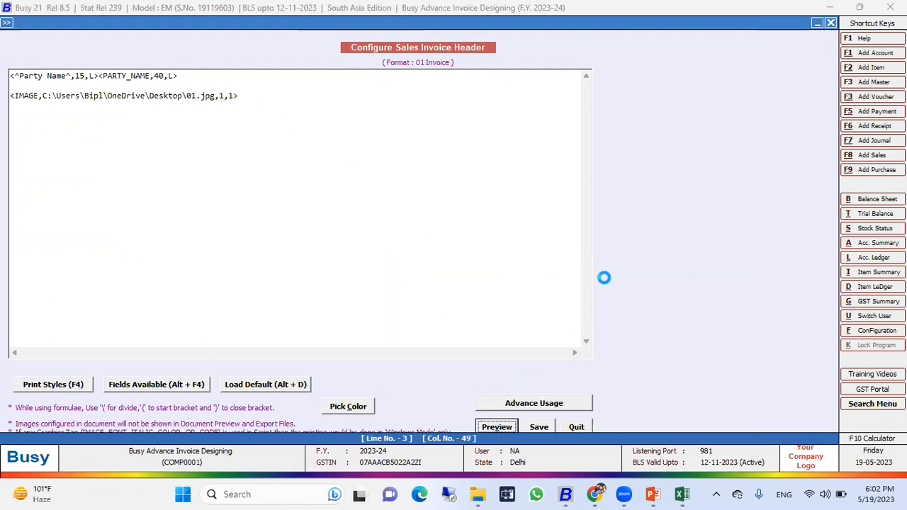
click(261, 25)
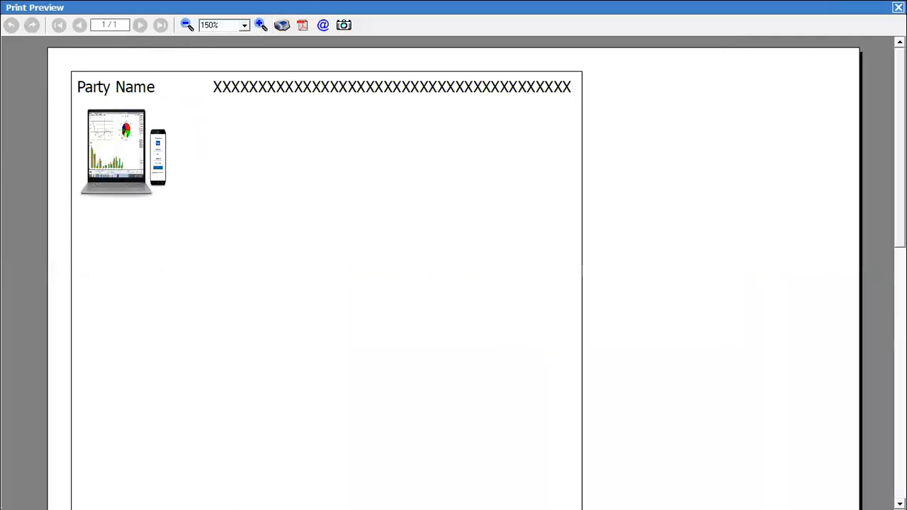
key(Escape)
Set the IMAGE tag's first size value to 2 and preview the header
click(220, 95)
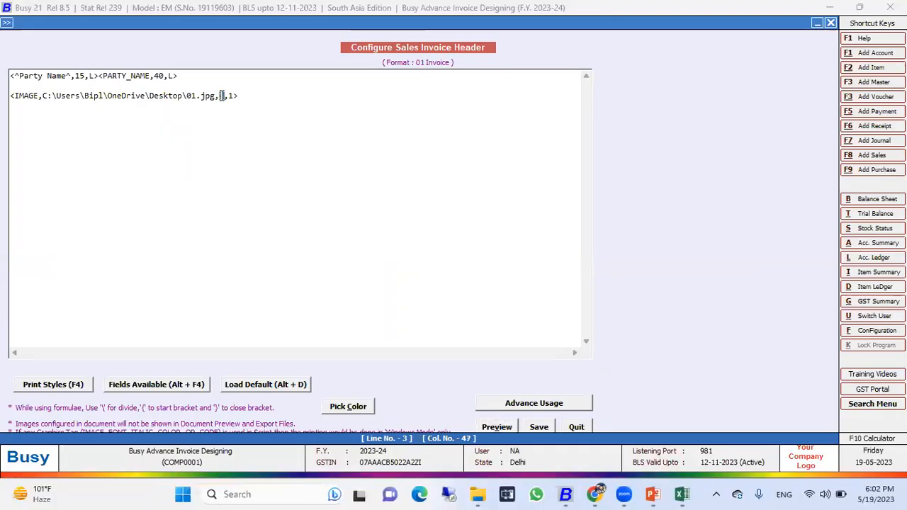
text(2)
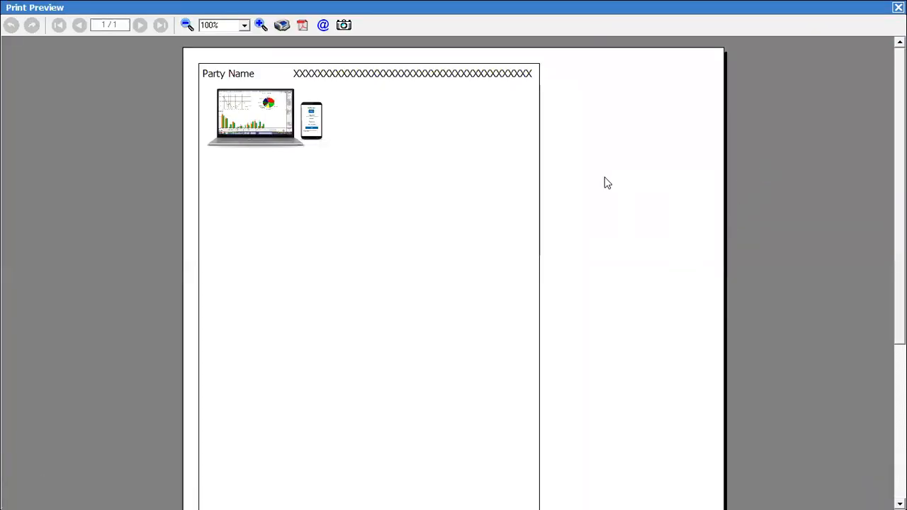
click(262, 27)
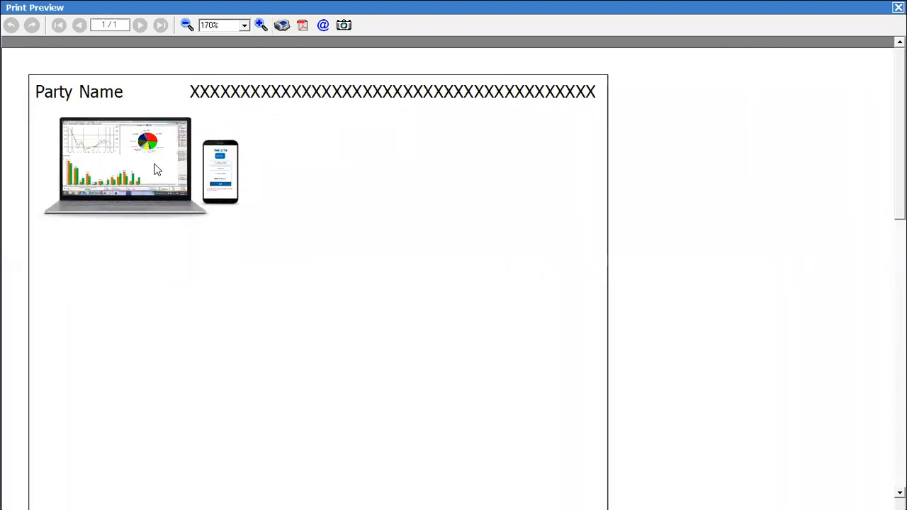
click(898, 7)
Set the IMAGE tag's second size value to 5 and preview the header
drag(227, 95, 234, 95)
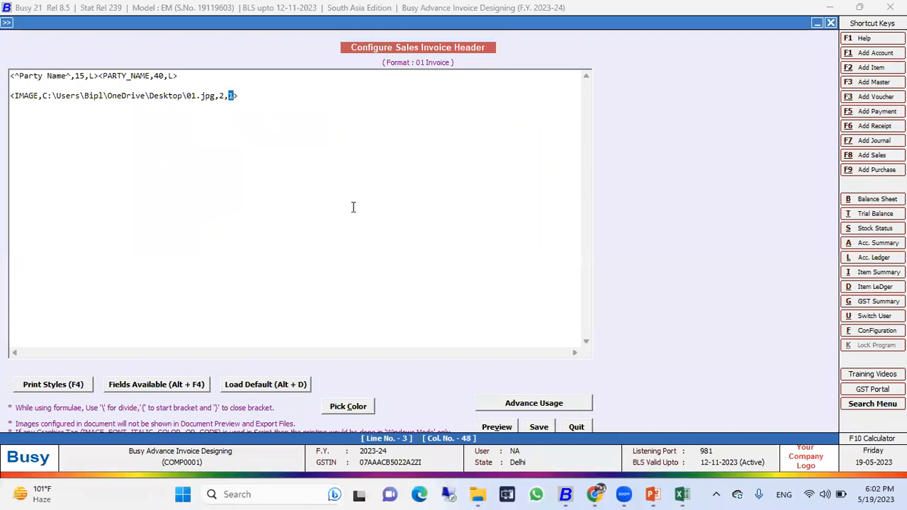
text(5)
click(496, 428)
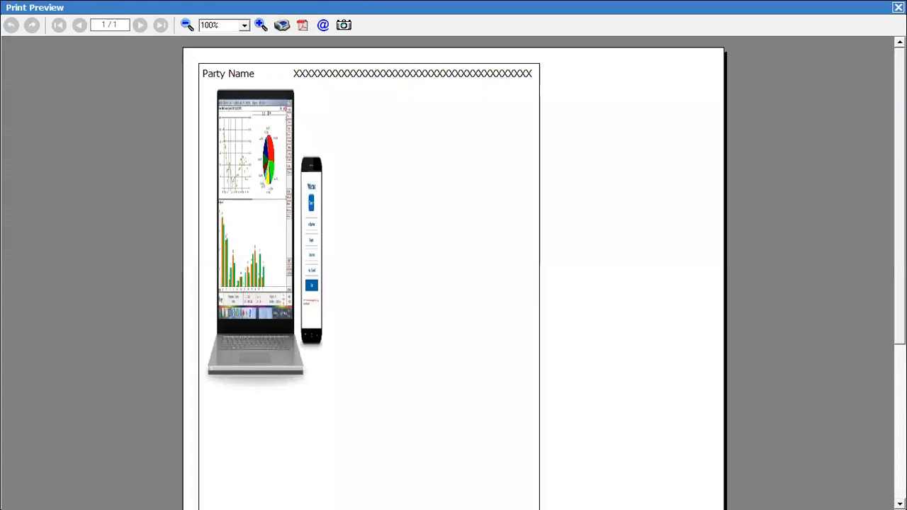
click(899, 7)
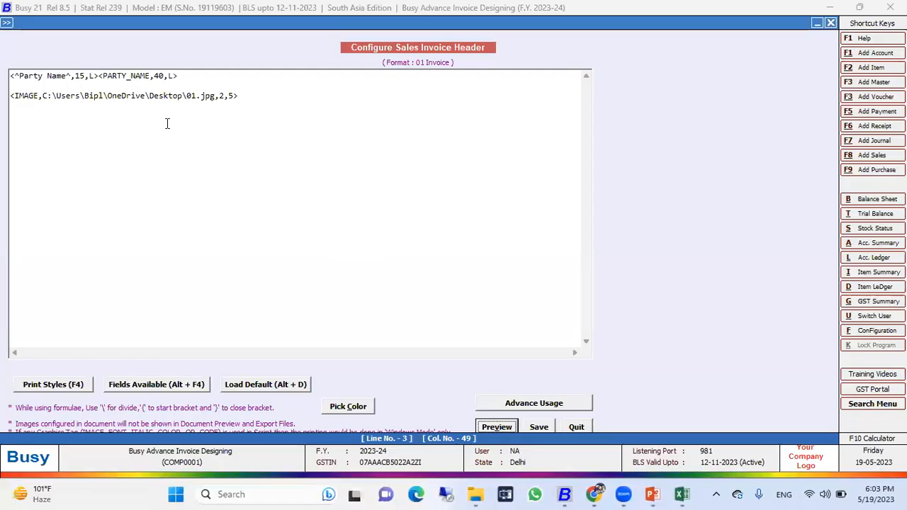
Set the IMAGE tag's first size value to 8 and preview the header
double_click(221, 95)
text(8)
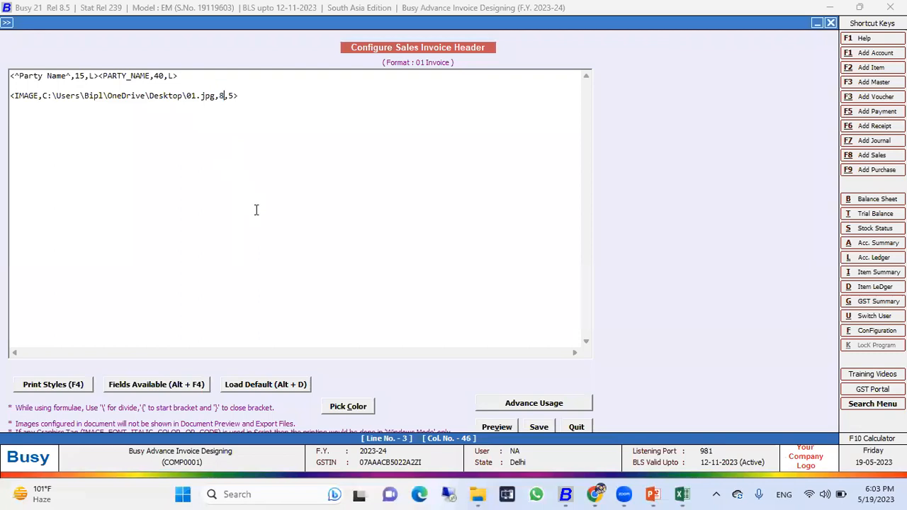
click(497, 427)
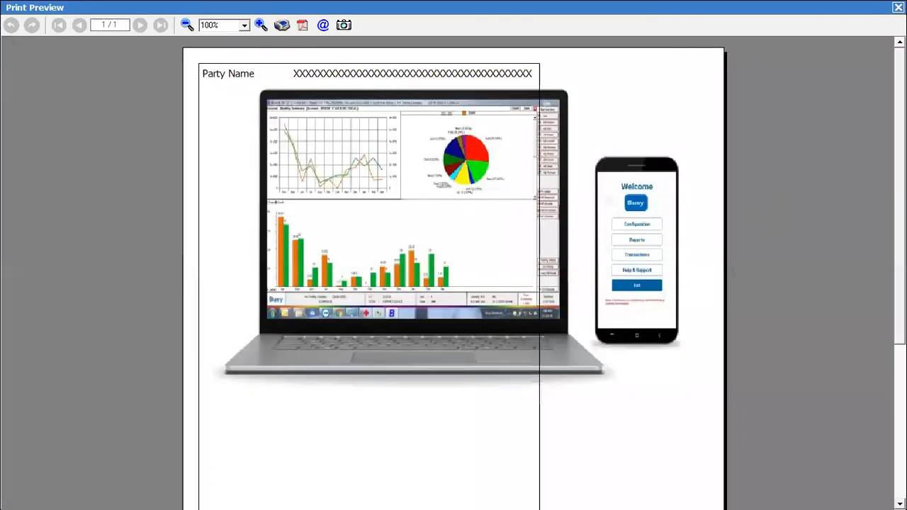
key(Escape)
Delete the whole IMAGE tag and the empty line beneath the party name
drag(251, 97, 4, 95)
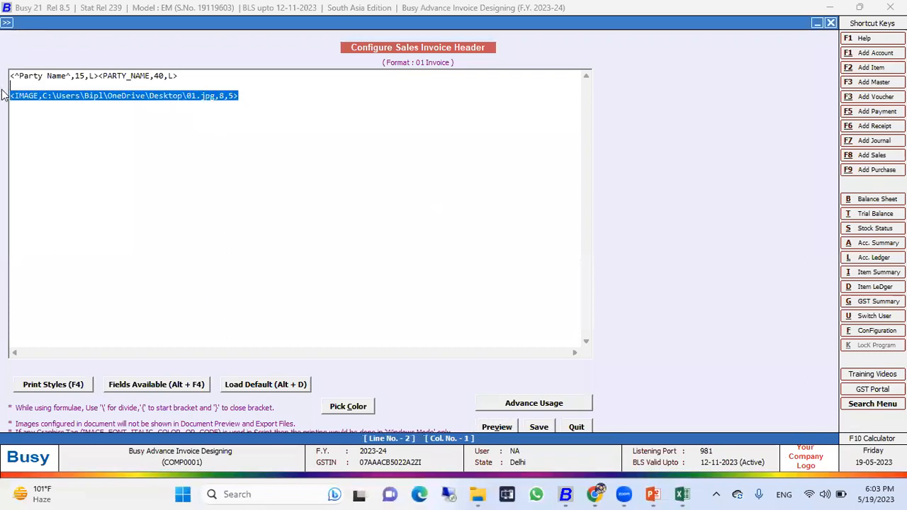
key(Delete)
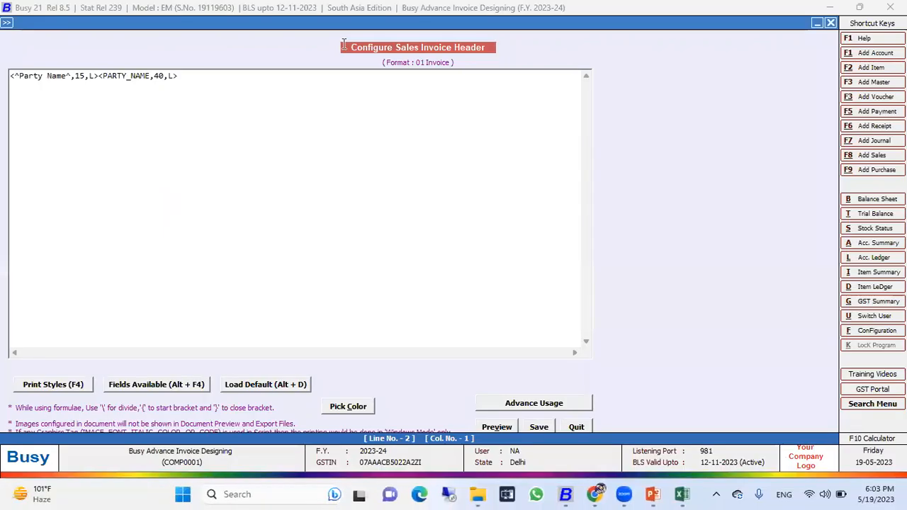
key(BackSpace)
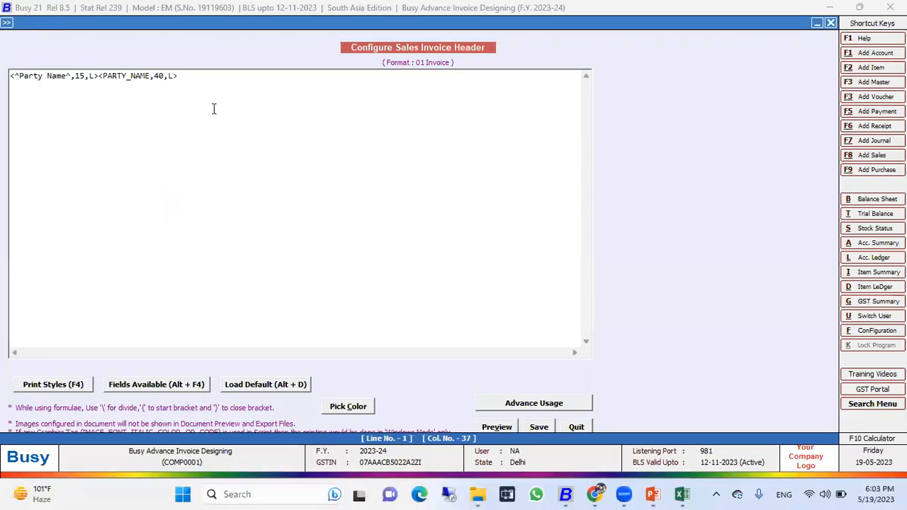
Replace the PARTY_NAME field with the fixed text ^MC NAME^ at width 40, left-aligned, and preview the header
key(ctrl+Left)
key(ctrl+Left)
key(ctrl+Left)
key(Left)
key(BackSpace)
key(BackSpace)
key(BackSpace)
key(BackSpace)
key(BackSpace)
key(BackSpace)
key(BackSpace)
key(BackSpace)
key(BackSpace)
key(BackSpace)
text(^,15,L><^)
text(MC NAME)
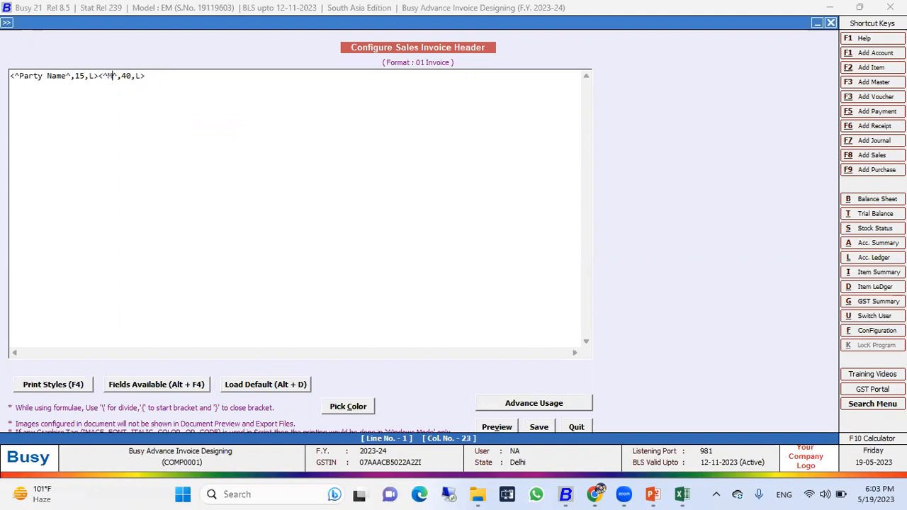
key(Left)
key(Left)
key(Left)
key(Left)
key(Left)
key(Left)
key(Left)
key(Left)
key(Left)
key(Left)
click(497, 427)
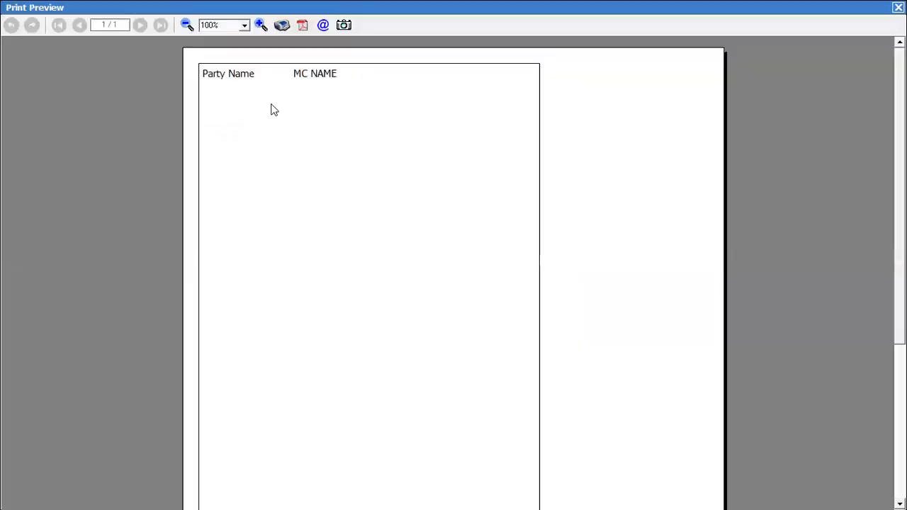
key(Escape)
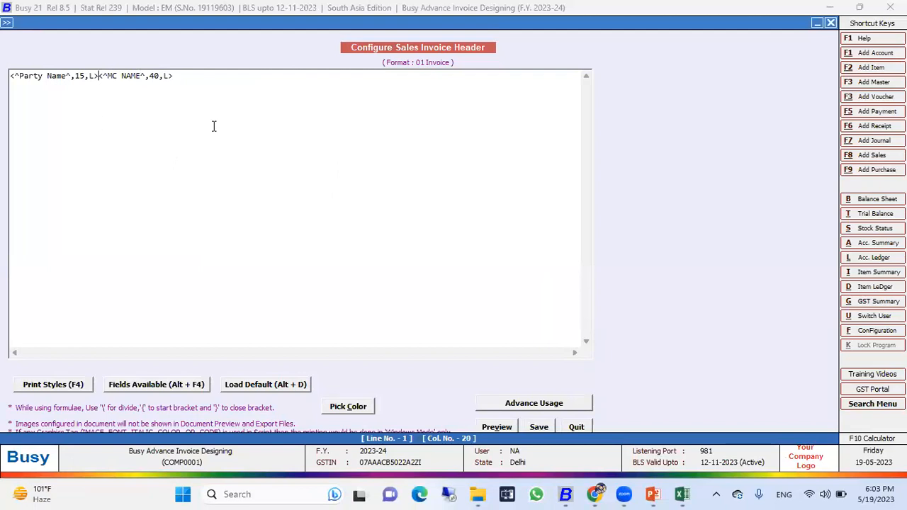
Insert the NEW_LINE print style between the Party Name and MC NAME labels and preview the header
click(71, 390)
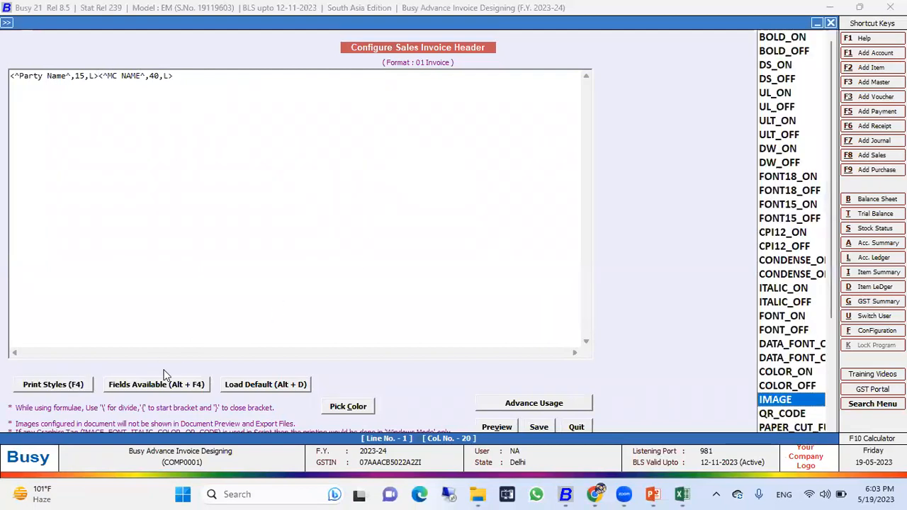
key(Down)
key(Down)
key(Down)
key(Down)
key(Down)
key(Down)
key(Down)
key(Down)
key(Down)
key(Down)
key(Down)
key(Down)
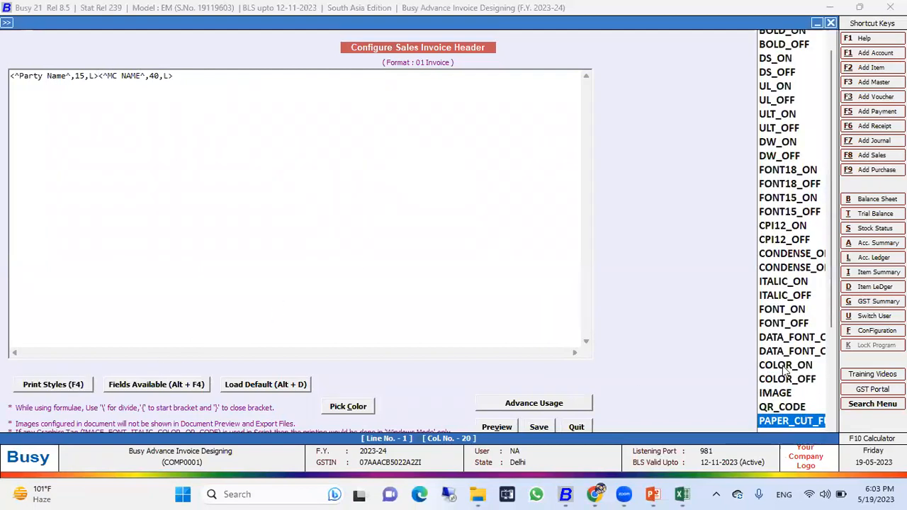
key(Down)
key(Up)
key(Up)
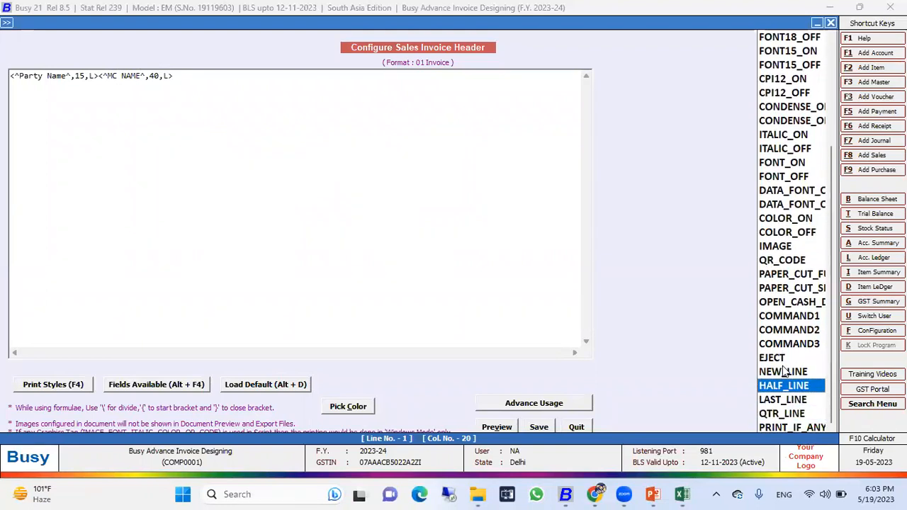
key(Up)
key(Return)
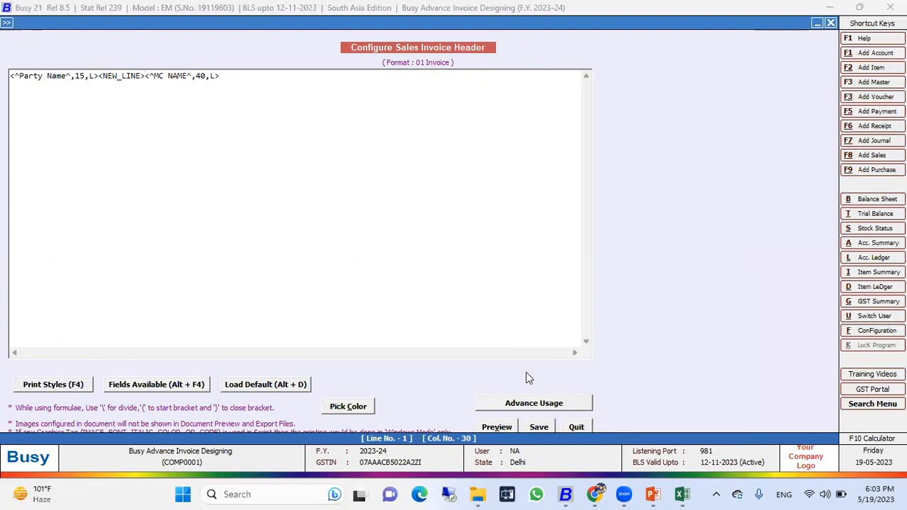
click(497, 427)
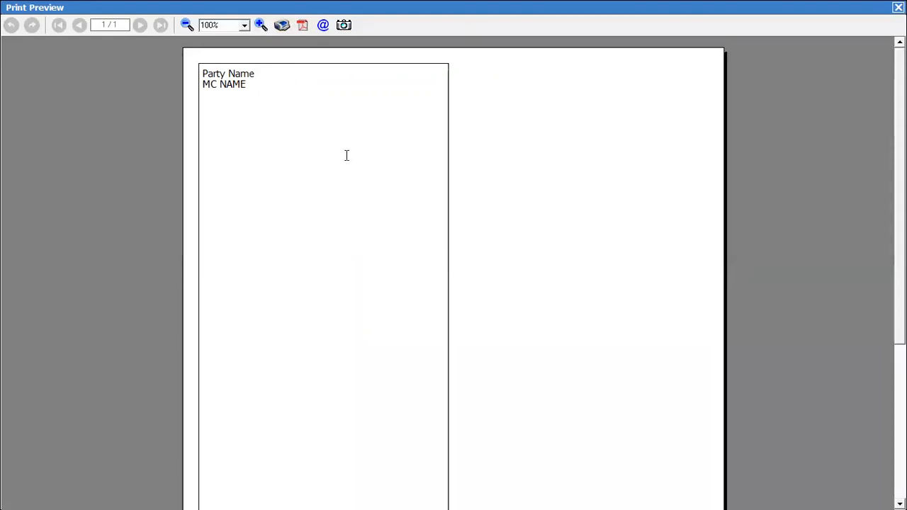
key(Escape)
Replace the NEW_LINE tag with a plain line break before the MC NAME label and preview the header
click(139, 77)
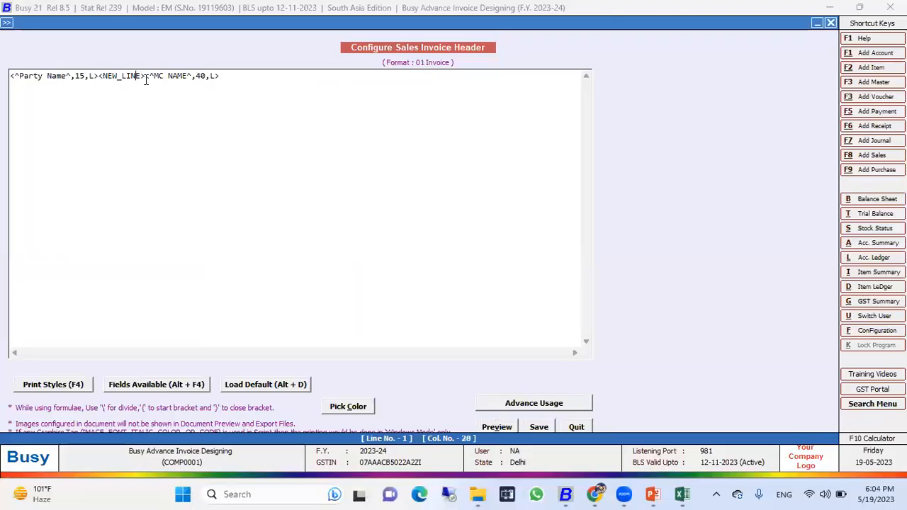
key(BackSpace)
key(BackSpace)
key(BackSpace)
key(BackSpace)
key(BackSpace)
key(BackSpace)
key(BackSpace)
key(BackSpace)
key(BackSpace)
key(BackSpace)
key(Return)
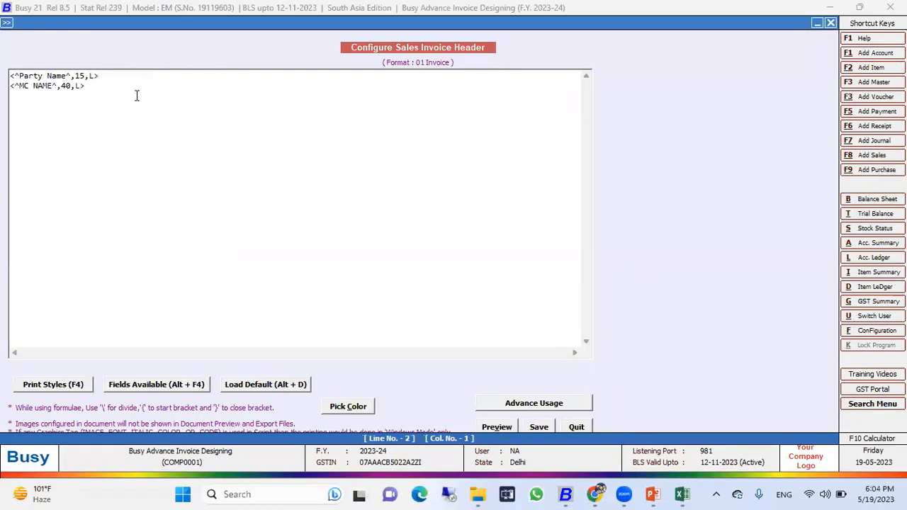
click(499, 427)
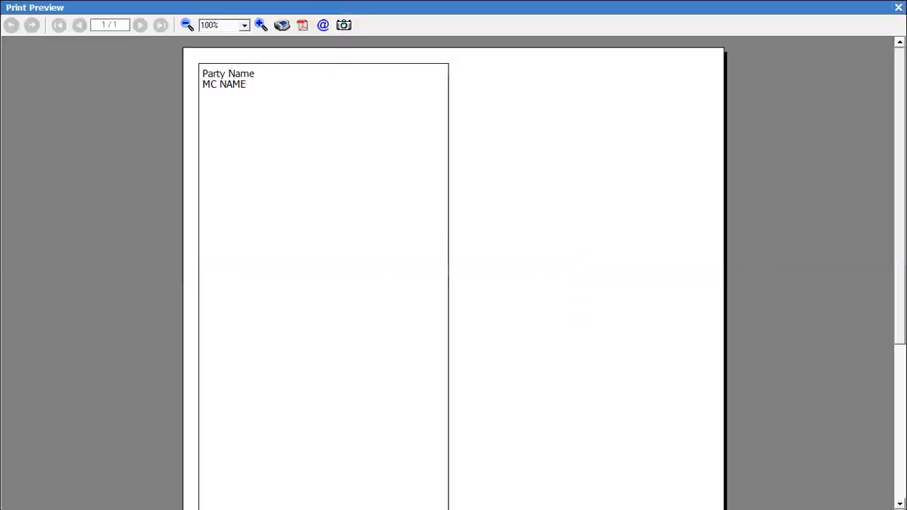
click(898, 8)
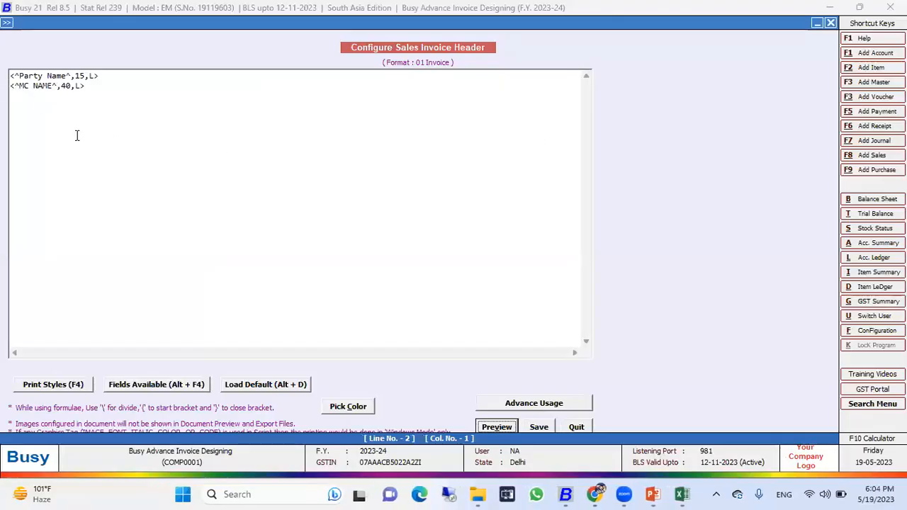
click(497, 429)
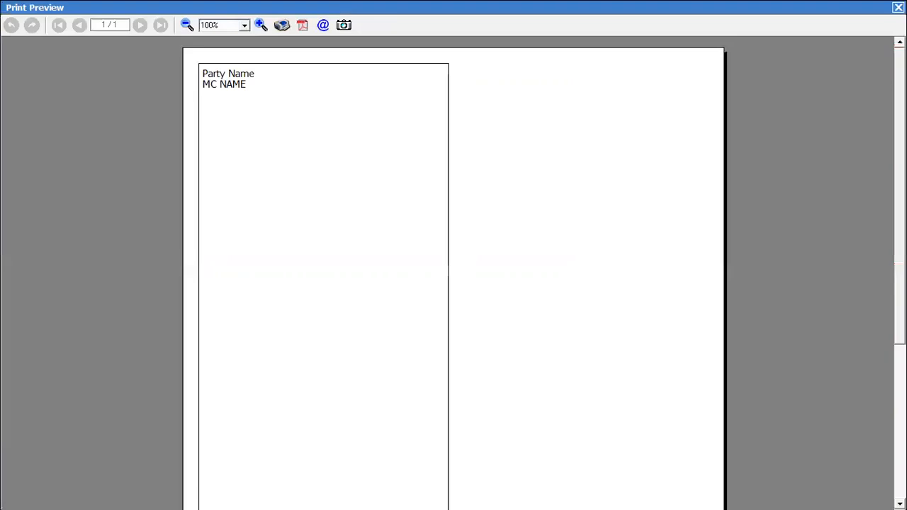
key(Escape)
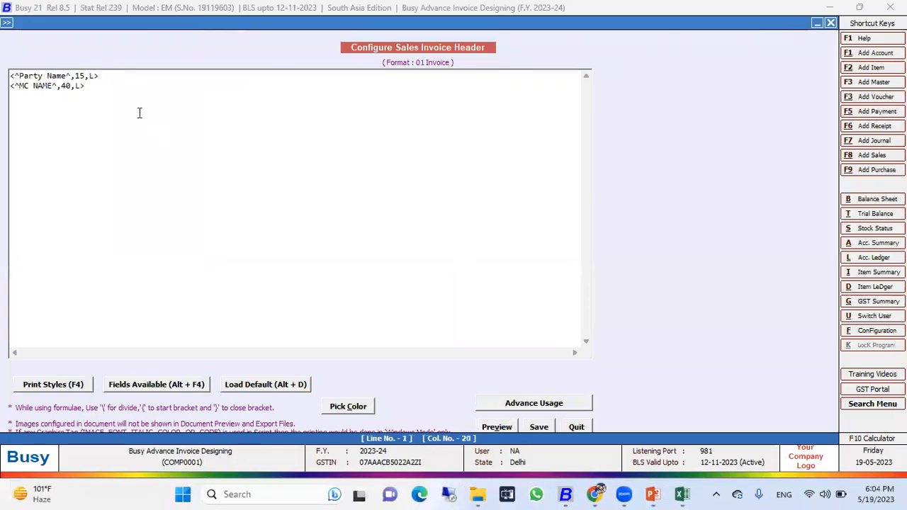
Try adding blank lines between the Party Name and MC NAME labels, and remove them again
key(Return)
key(Return)
key(Return)
key(Return)
key(Return)
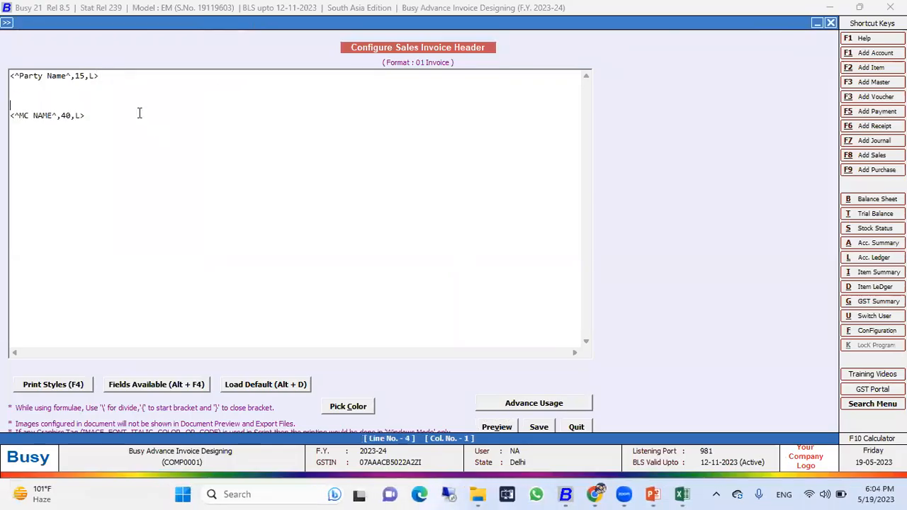
key(Up)
key(Up)
key(Delete)
key(Delete)
key(Delete)
key(Delete)
key(Delete)
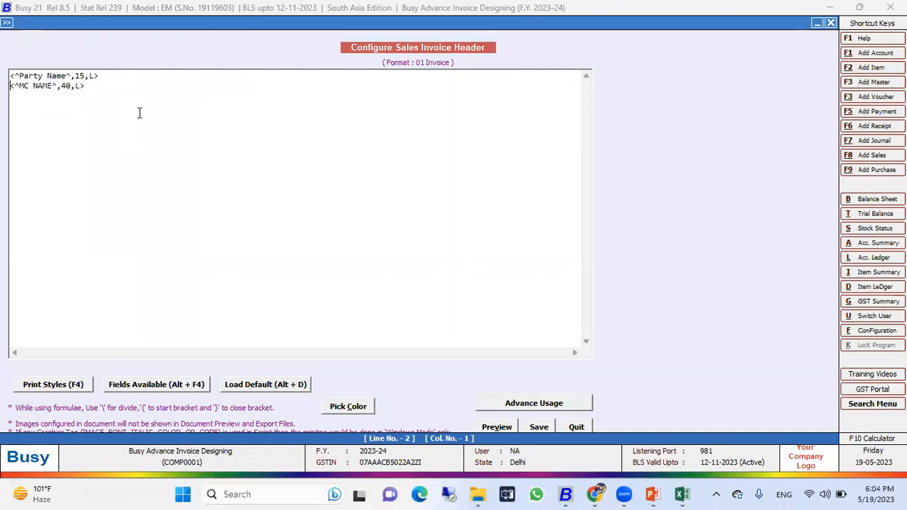
Insert the HALF_LINE print style before the MC NAME label and preview the header
key(F4)
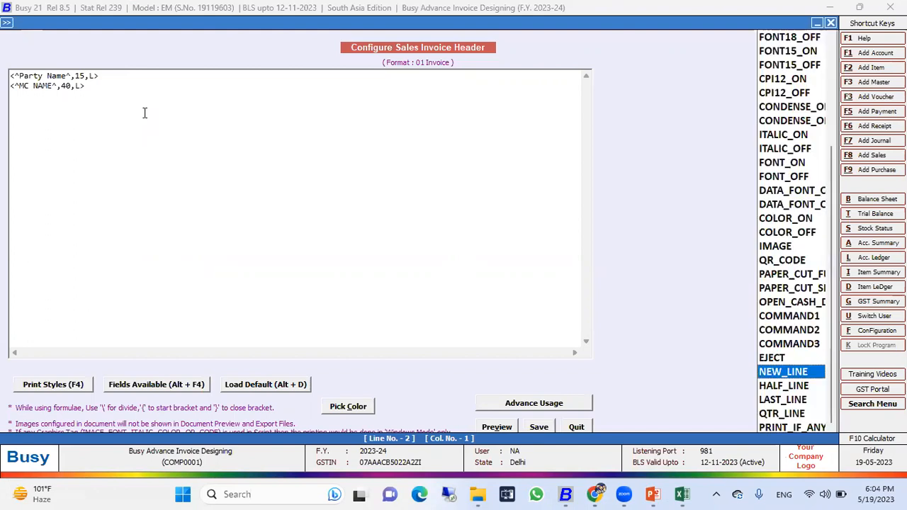
key(Down)
key(Down)
key(Up)
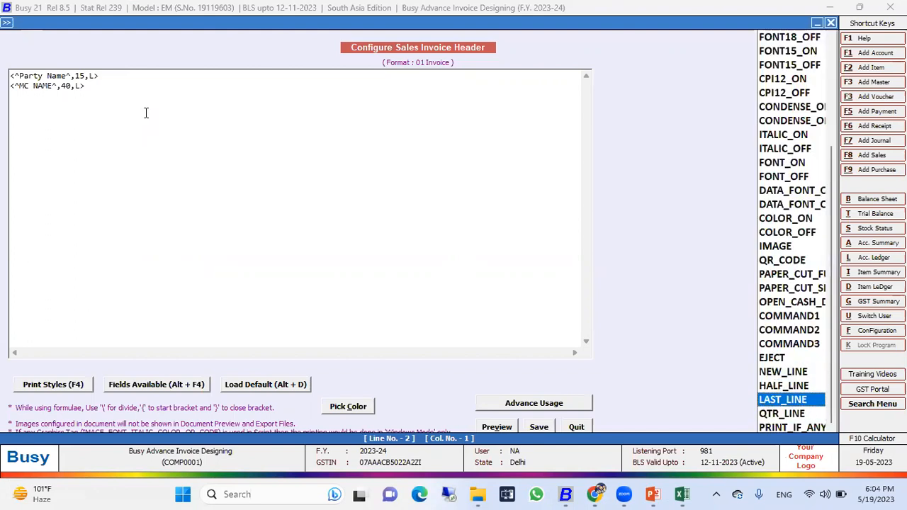
key(Up)
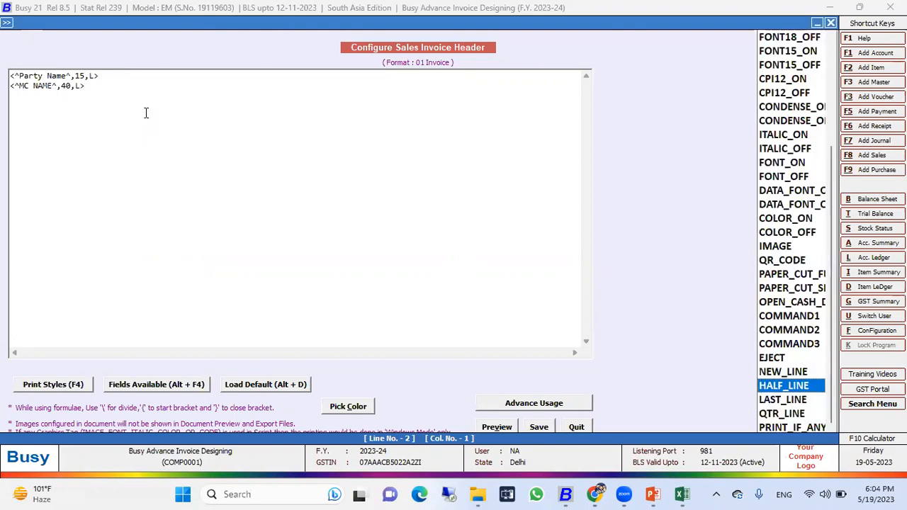
key(Return)
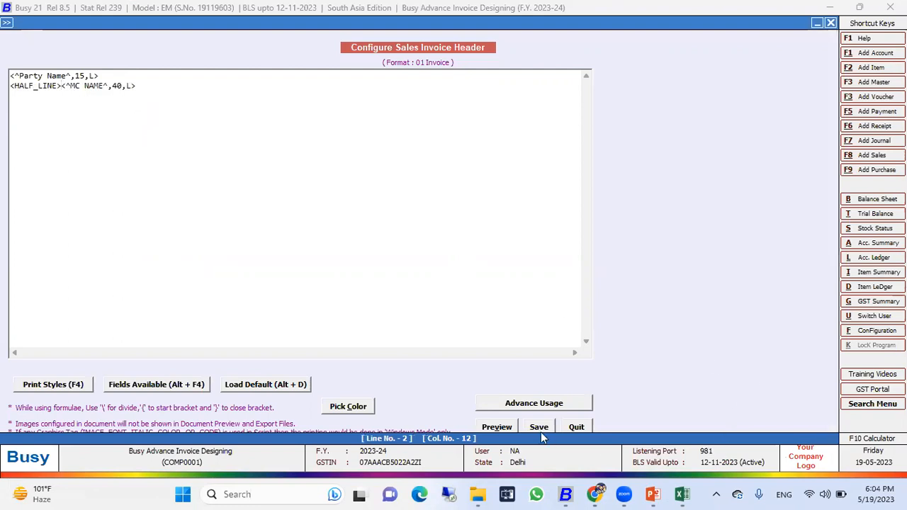
click(499, 428)
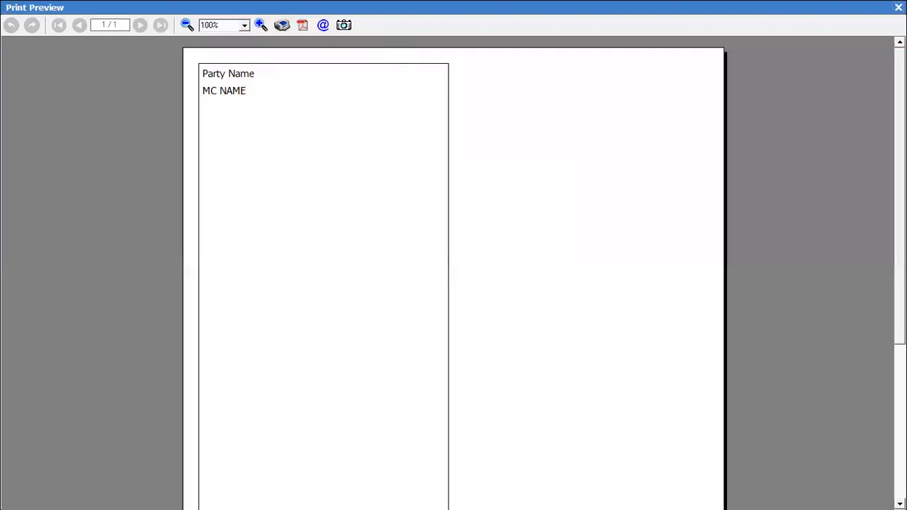
click(898, 7)
Replace the HALF_LINE tag before the MC NAME label with the QTR_LINE print style and preview the header
click(63, 85)
key(BackSpace)
key(BackSpace)
key(BackSpace)
key(BackSpace)
key(BackSpace)
key(BackSpace)
key(BackSpace)
key(BackSpace)
key(BackSpace)
key(BackSpace)
key(BackSpace)
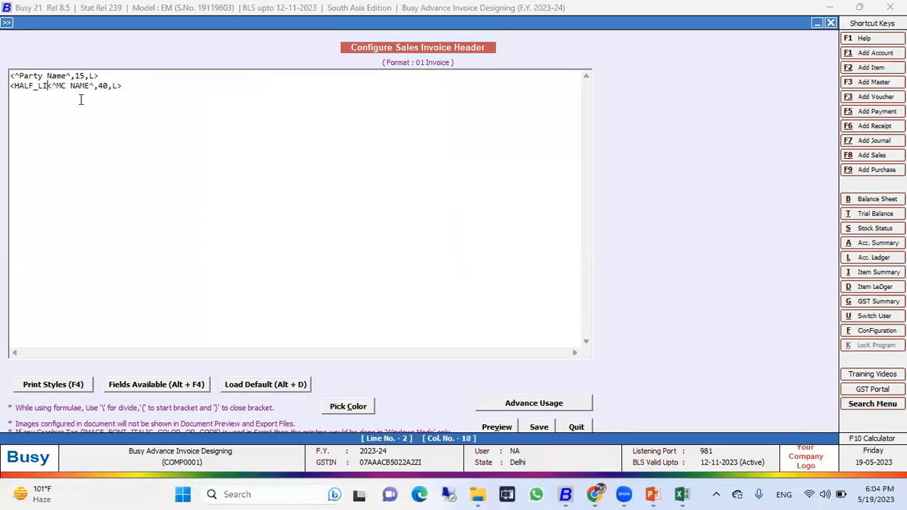
key(F4)
key(Down)
key(Down)
key(Return)
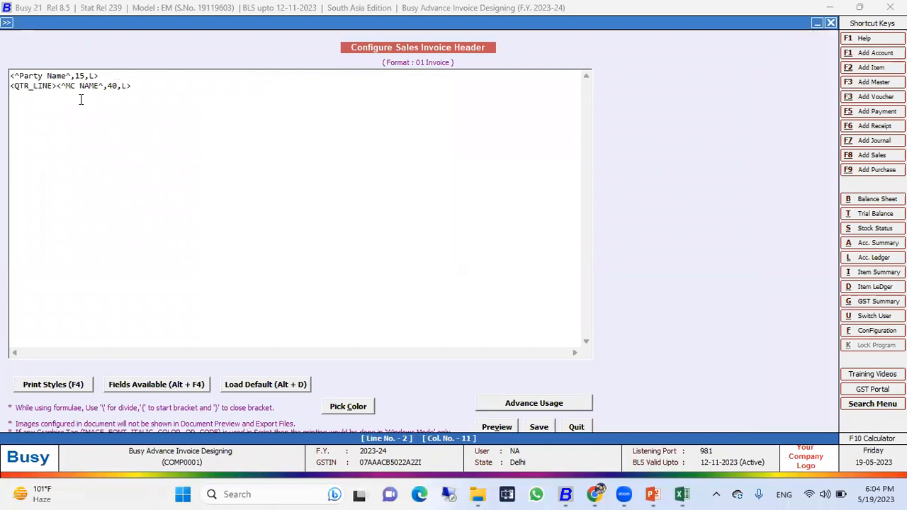
click(499, 427)
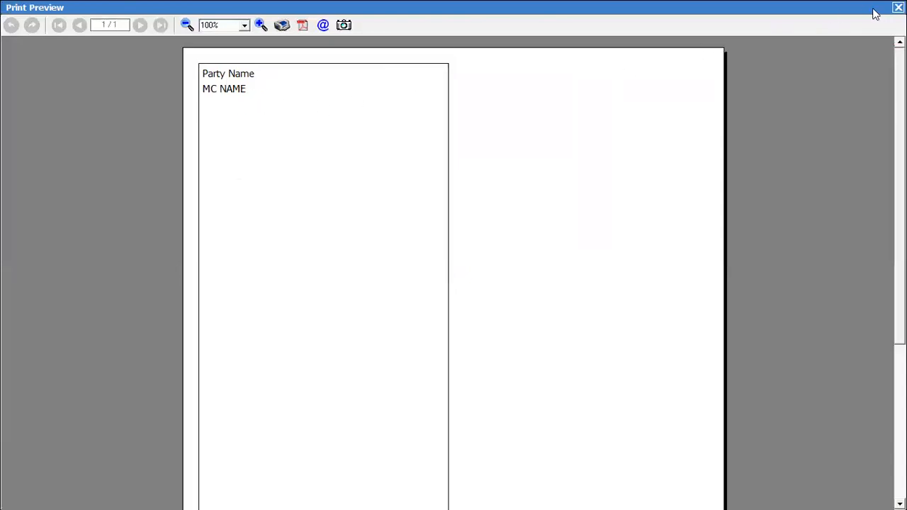
click(899, 7)
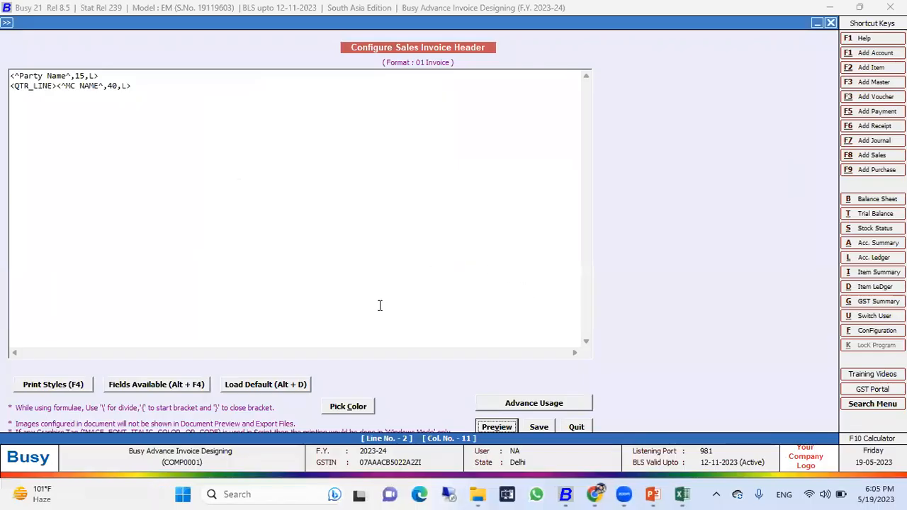
Add the PAPER_CUT_FULL print style on a new line below the MC NAME label
click(165, 87)
key(Return)
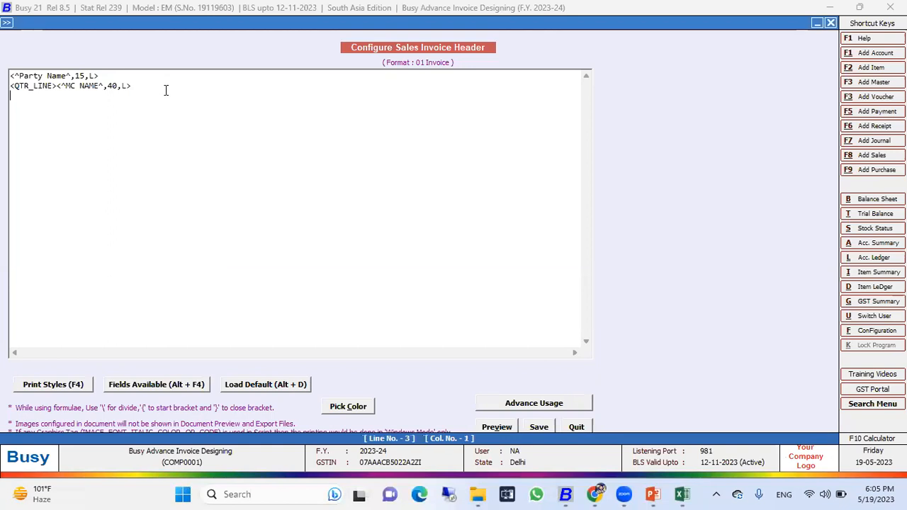
key(F4)
key(Up)
key(Up)
key(Up)
key(Up)
key(Up)
key(Up)
key(Up)
key(Up)
key(Up)
key(Up)
key(Up)
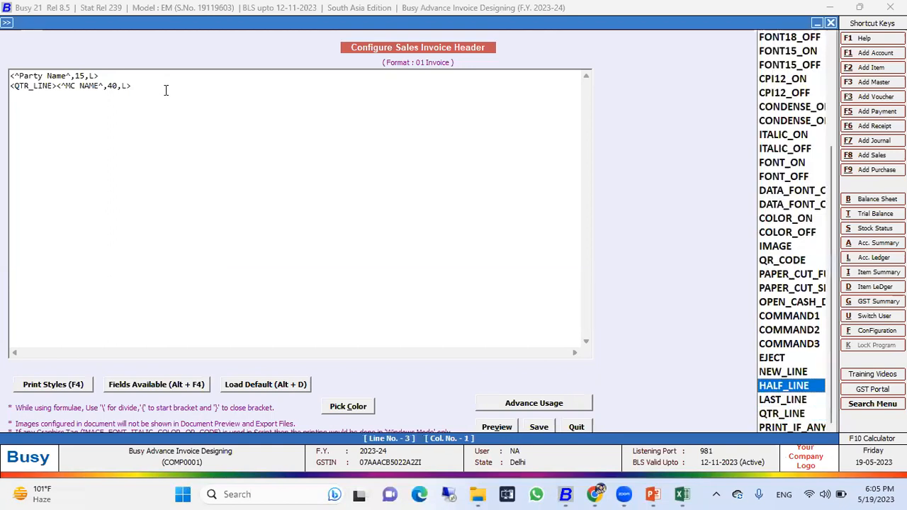
key(Down)
key(Return)
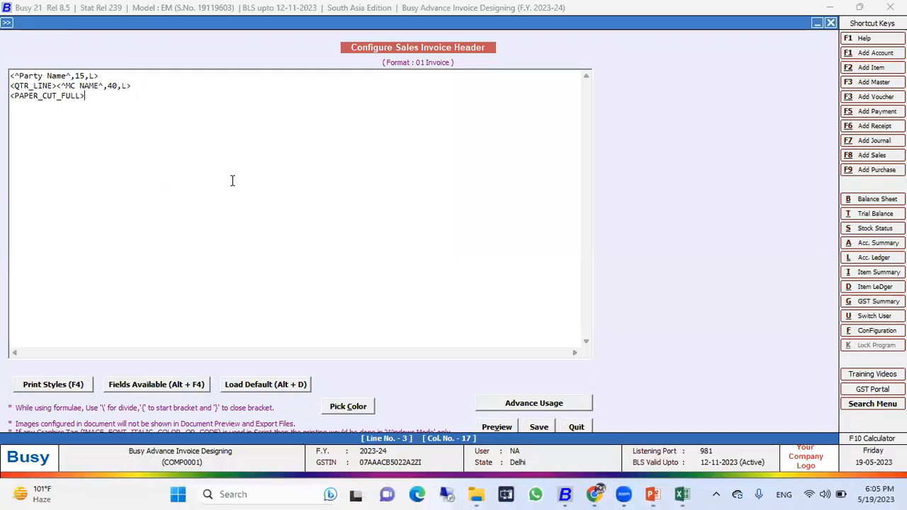
Insert the QR_CODE print style on a new line below the PAPER_CUT_FULL tag
key(Down)
key(Down)
key(Down)
key(Down)
key(Down)
key(Down)
key(Down)
key(Down)
key(Down)
key(Down)
key(Down)
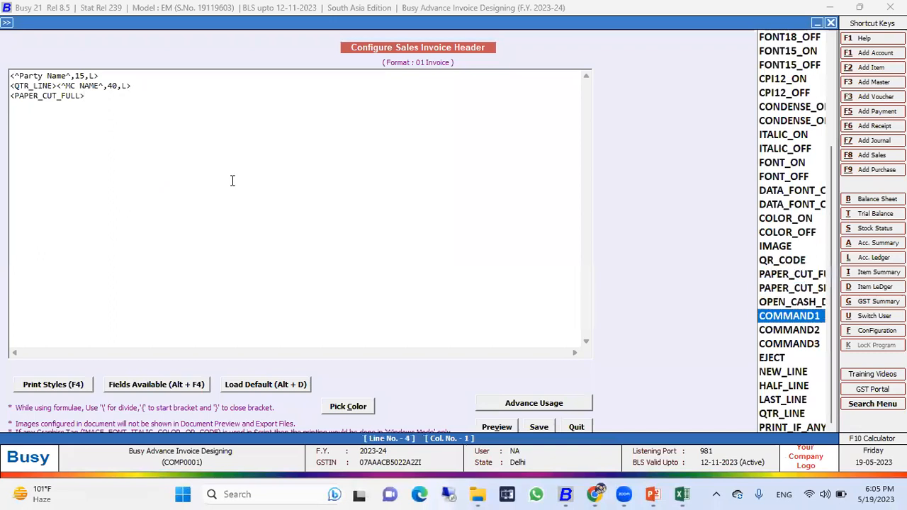
key(Up)
key(Up)
key(Up)
key(Up)
key(Up)
key(Up)
key(Up)
key(Up)
key(Up)
key(Up)
key(Up)
key(Up)
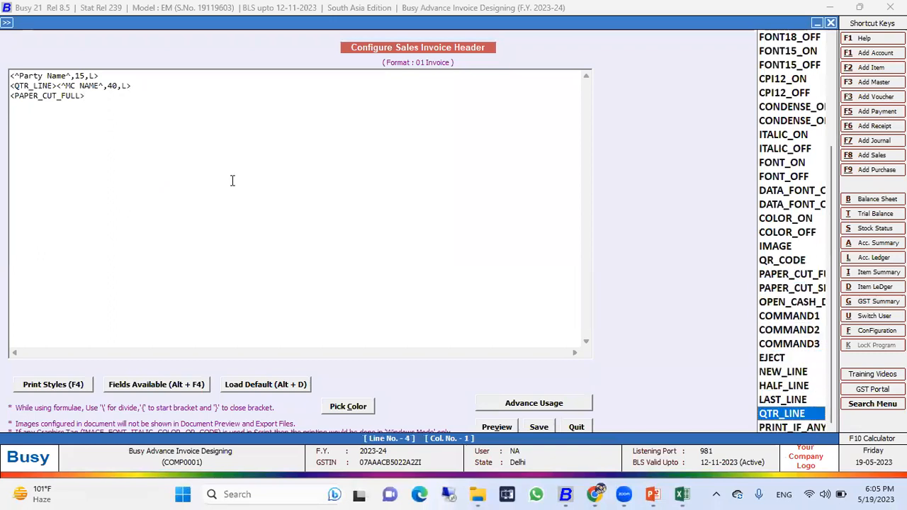
key(Return)
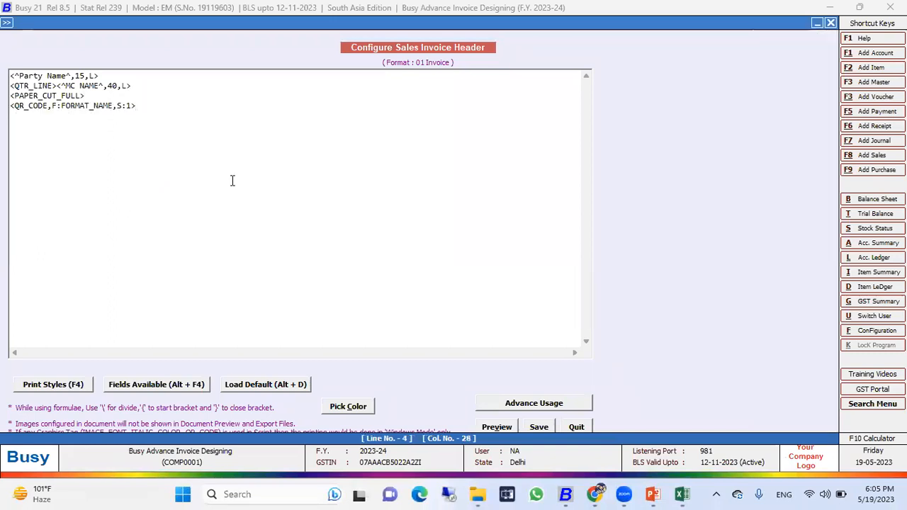
key(Left)
key(Left)
key(Left)
key(Left)
key(Left)
key(Left)
key(Left)
key(Left)
key(Left)
key(Left)
key(Left)
key(Left)
key(Left)
key(Left)
key(Left)
key(Left)
key(Left)
key(Left)
key(BackSpace)
text(T)
key(shift+Left)
key(Right)
key(Right)
key(Right)
key(Right)
key(Right)
key(Right)
key(Right)
key(Right)
key(Right)
key(Right)
key(Right)
key(Right)
key(Right)
key(BackSpace)
key(BackSpace)
key(BackSpace)
key(BackSpace)
key(BackSpace)
key(BackSpace)
key(BackSpace)
key(BackSpace)
key(BackSpace)
key(BackSpace)
key(BackSpace)
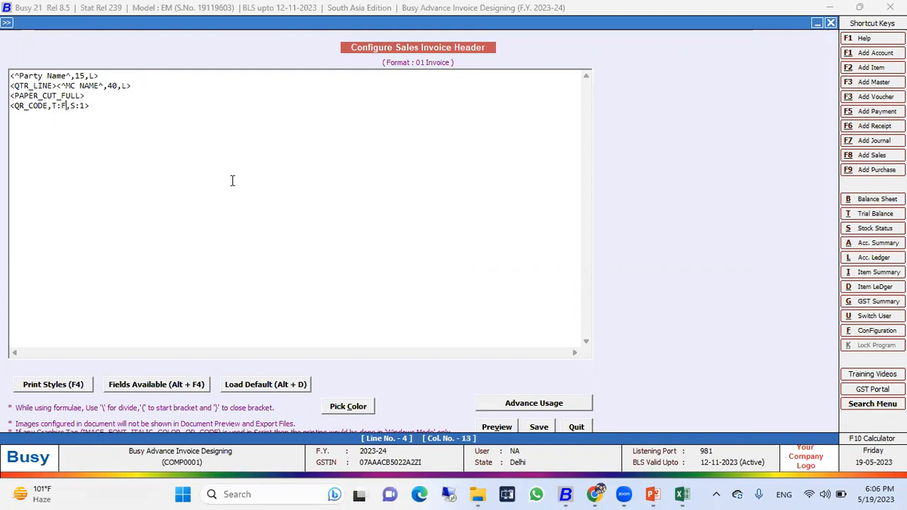
text(www.busy.in)
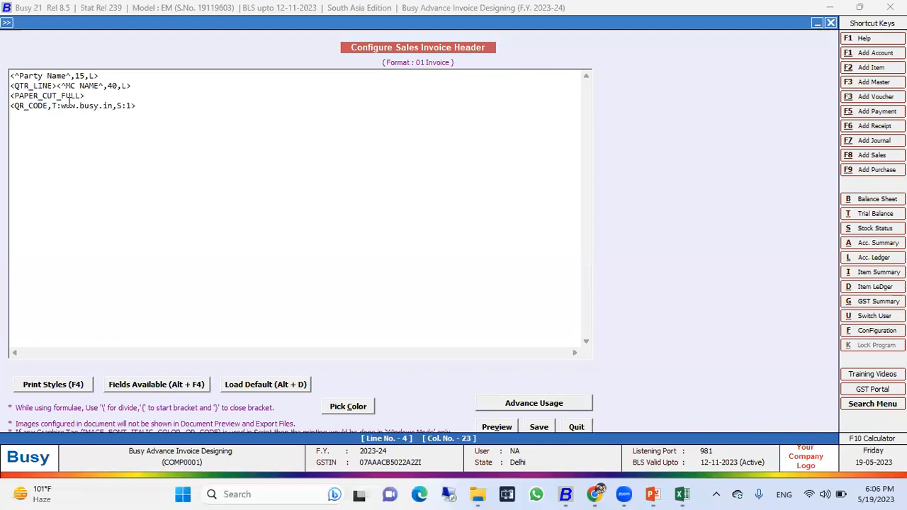
drag(61, 106, 110, 106)
click(497, 429)
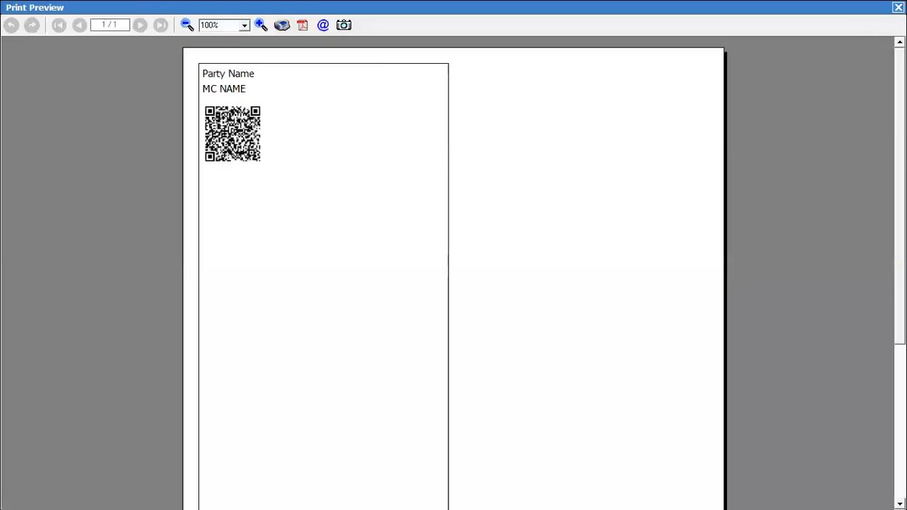
key(Escape)
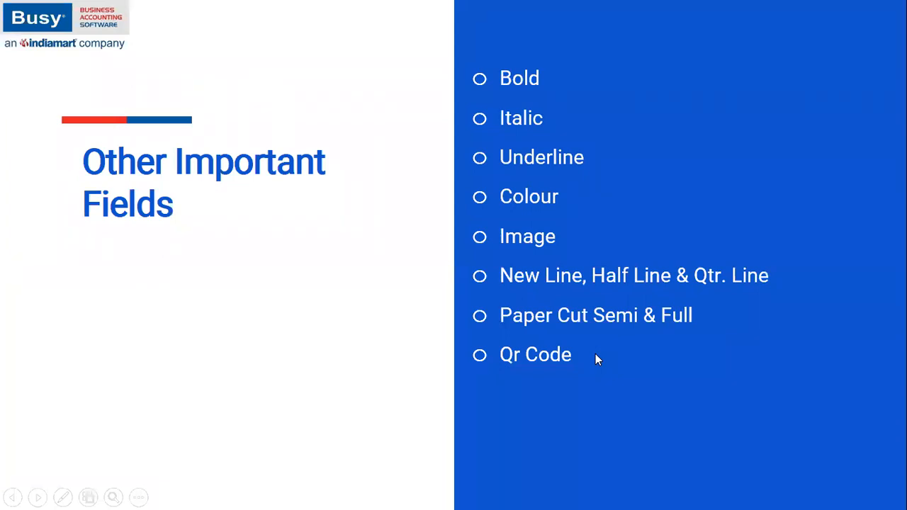
key(Right)
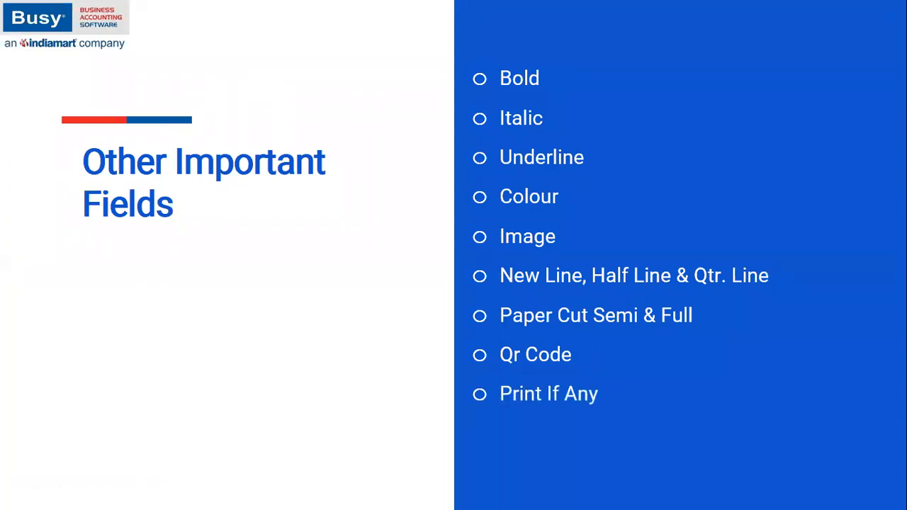
key(Right)
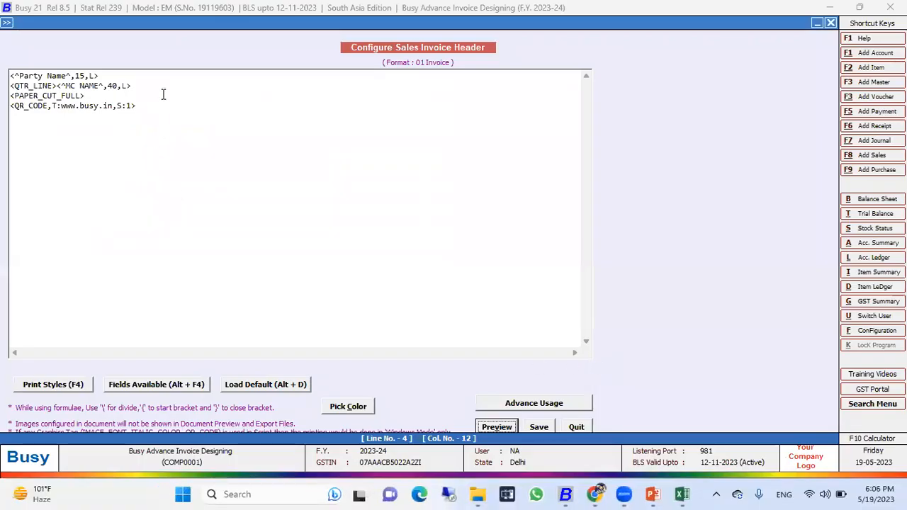
Clear the whole header script and leave the header editor without saving
click(163, 94)
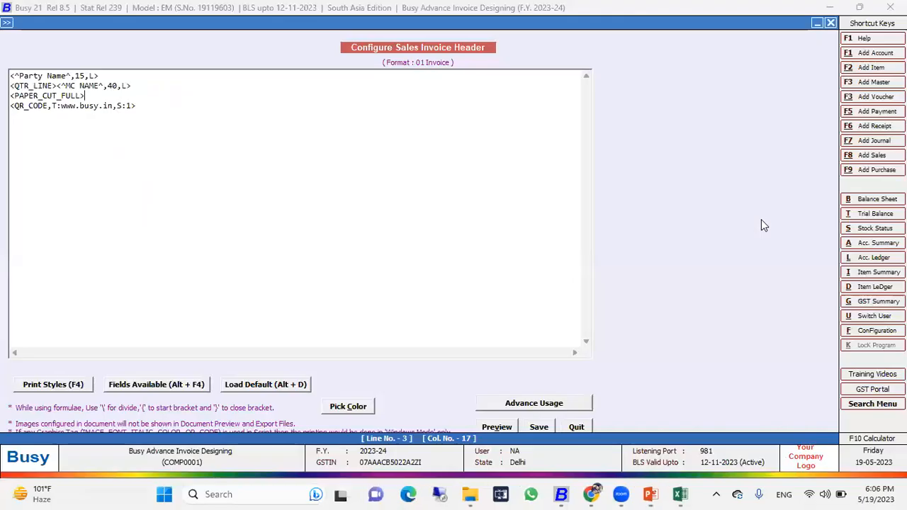
drag(224, 163, 32, 50)
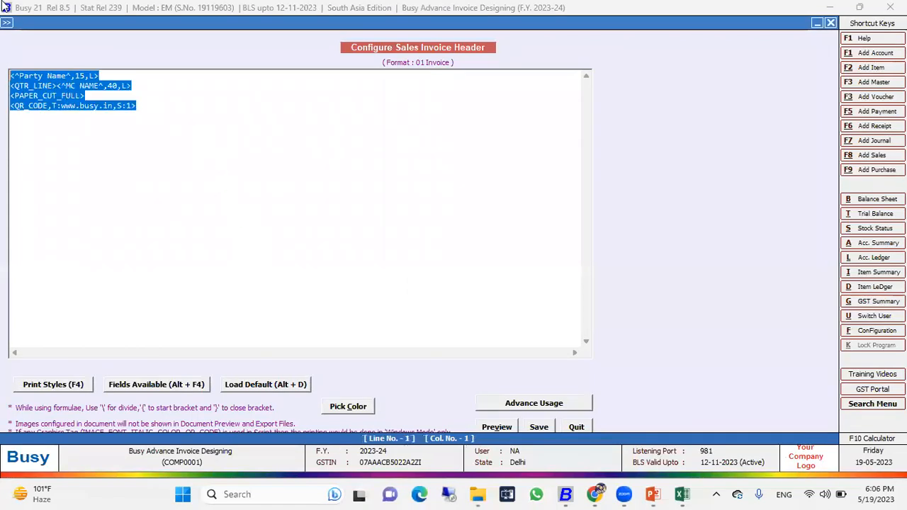
key(Delete)
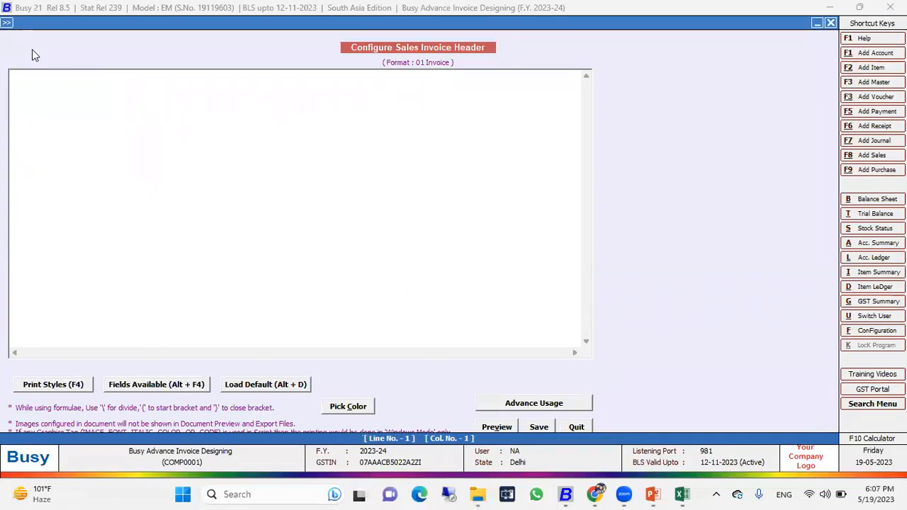
key(Escape)
key(Return)
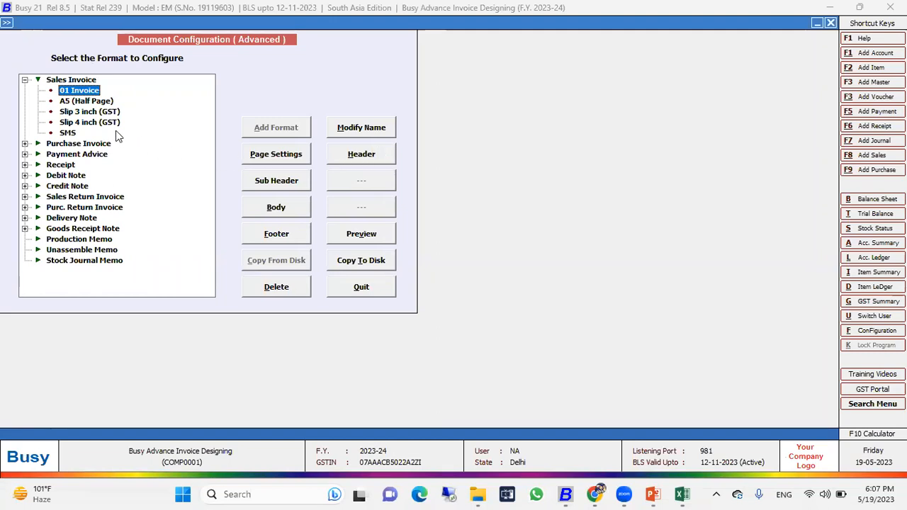
Reopen the 01 Invoice header and replace its whole script with the INVOICE_COPY_TYPE field from the alphabetic field list
click(366, 159)
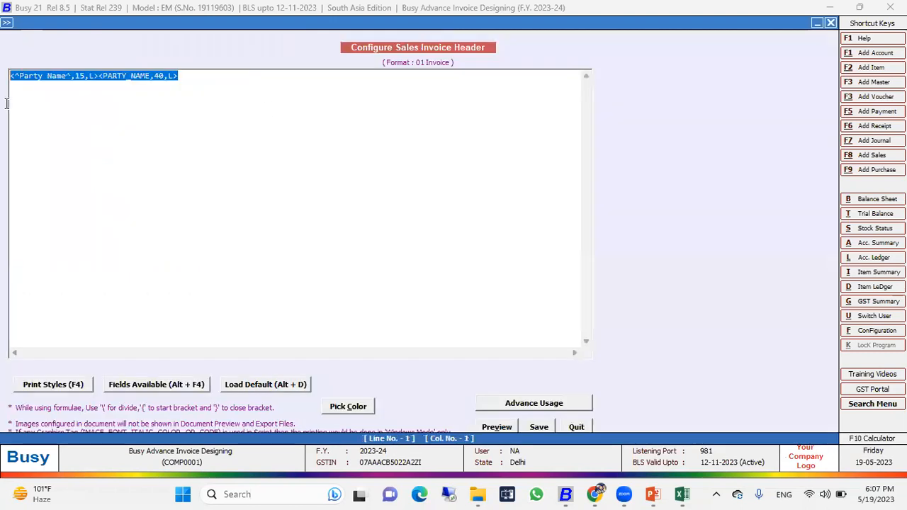
key(Delete)
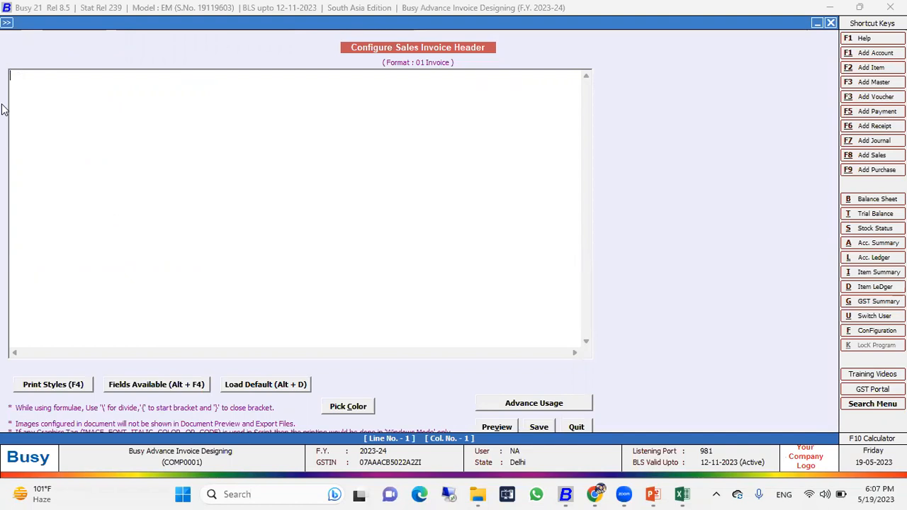
click(148, 386)
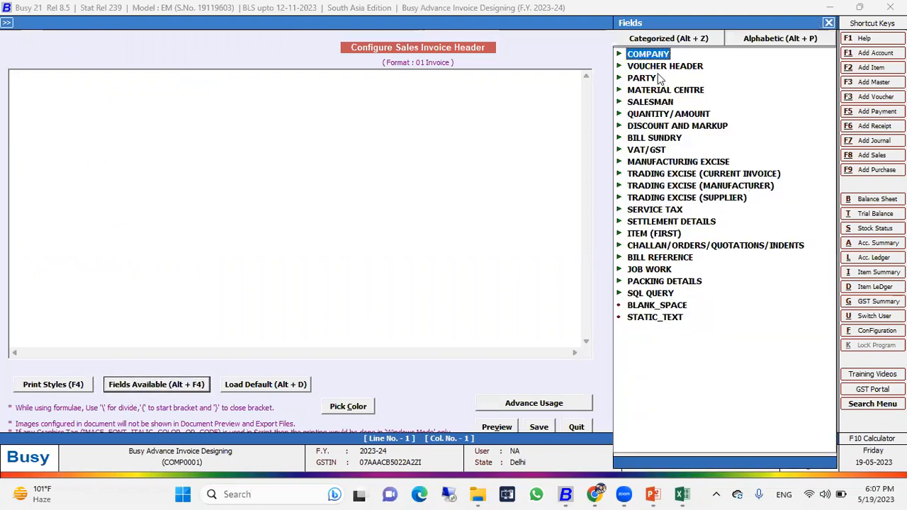
click(775, 40)
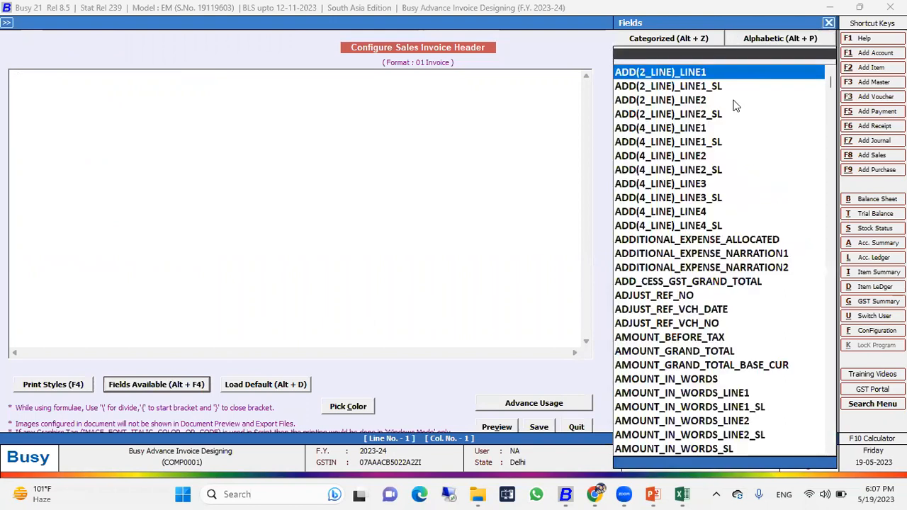
text(co)
key(BackSpace)
key(BackSpace)
text(i)
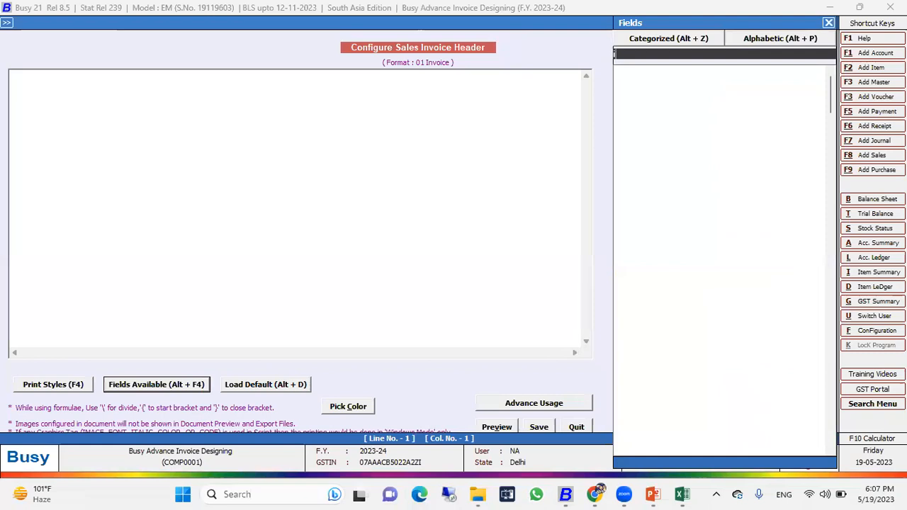
text(no)
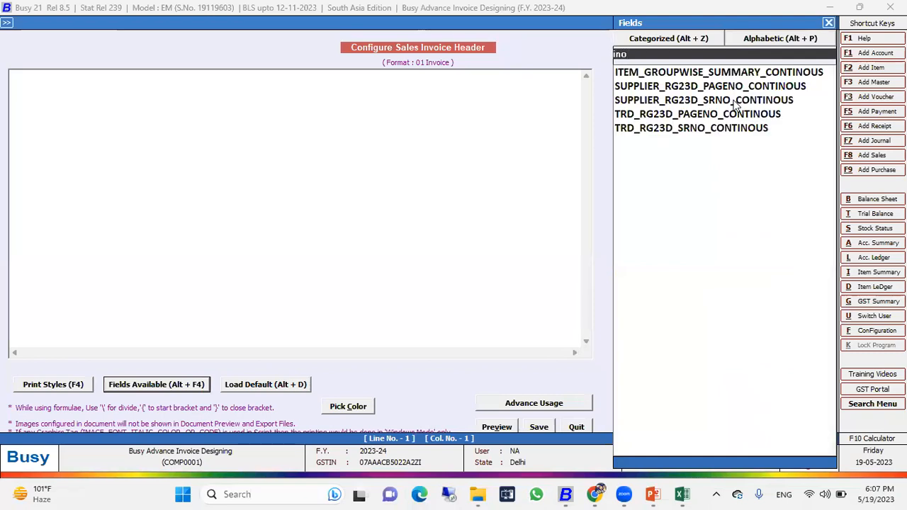
key(BackSpace)
text(voice)
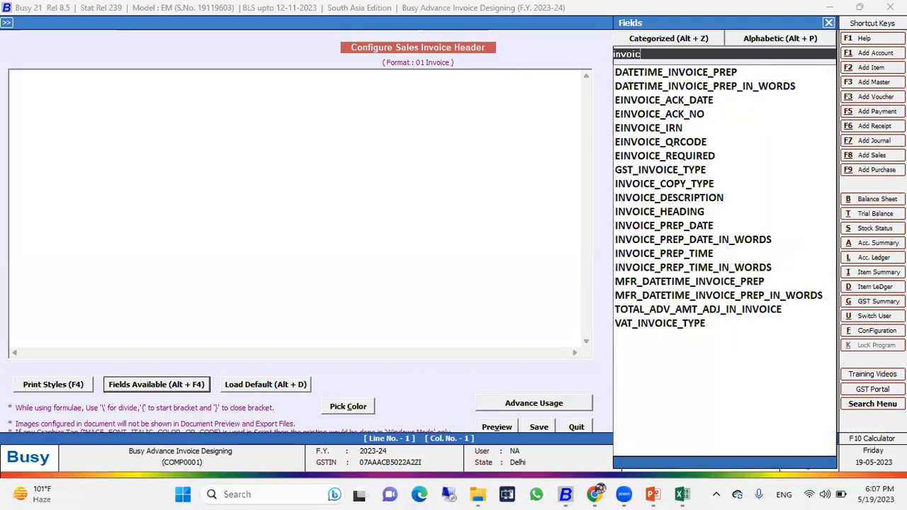
key(Down)
key(Down)
key(Up)
key(Up)
key(Return)
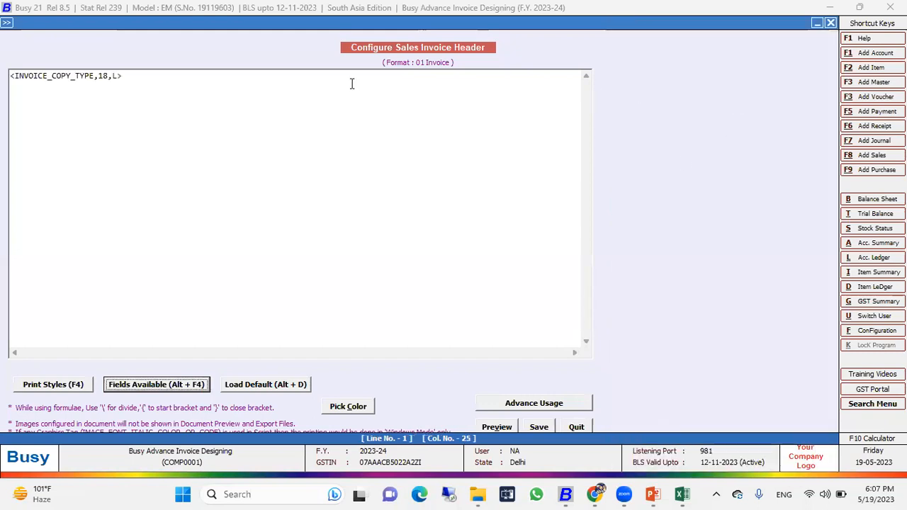
Set the INVOICE_COPY_TYPE field to width 80 with centre alignment (C) and preview the header
click(109, 76)
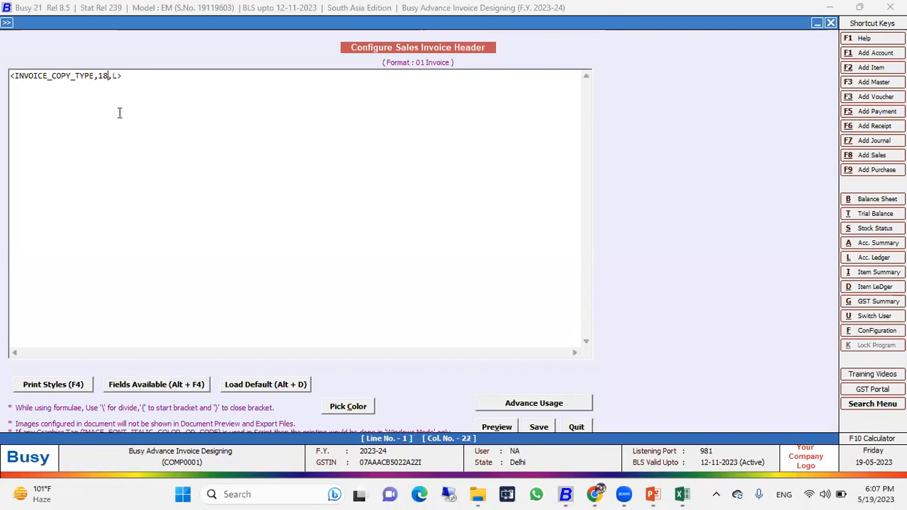
key(BackSpace)
key(BackSpace)
text(80,L)
key(BackSpace)
text(C)
click(502, 428)
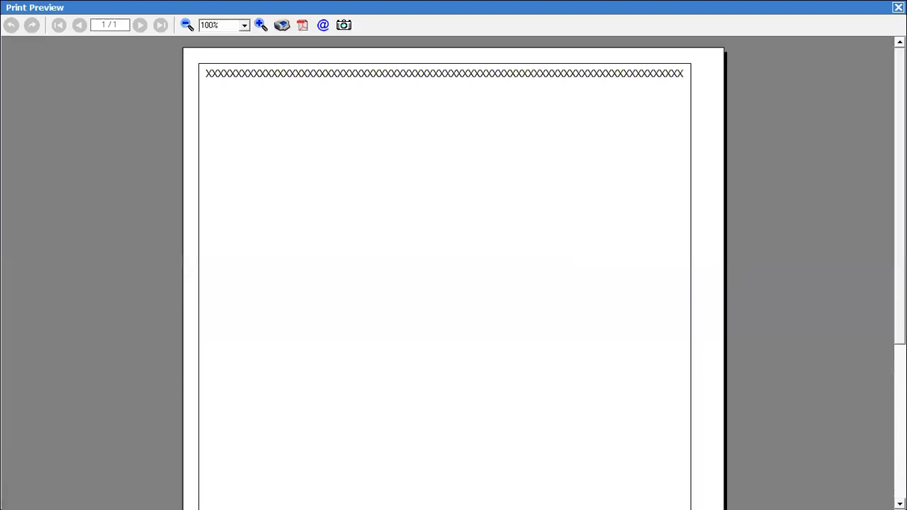
Leave the header preview and advanced document configuration, and open the existing Main series sales voucher dated 01-04-2023 for modification
key(Escape)
key(Escape)
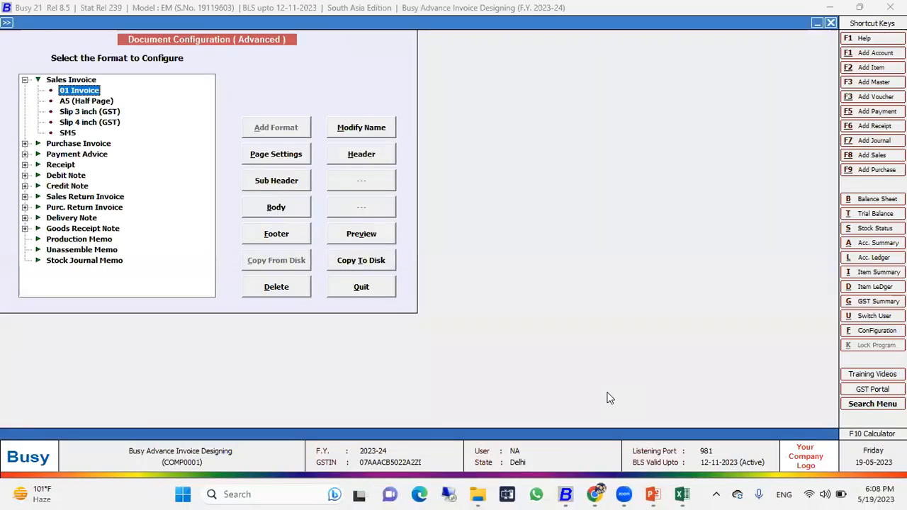
key(Escape)
key(Right)
key(Return)
key(Down)
key(Return)
key(Return)
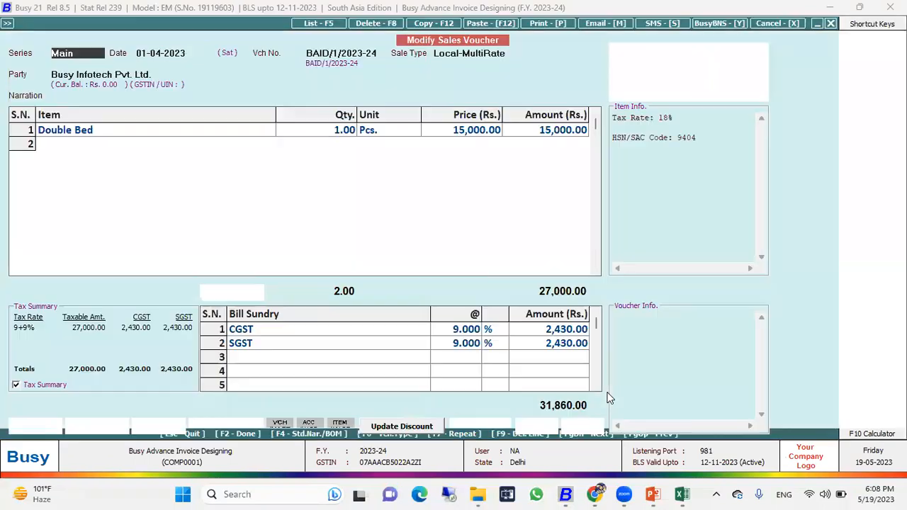
Preview the sales voucher's printout using the 01 Invoice format
key(alt+p)
key(Escape)
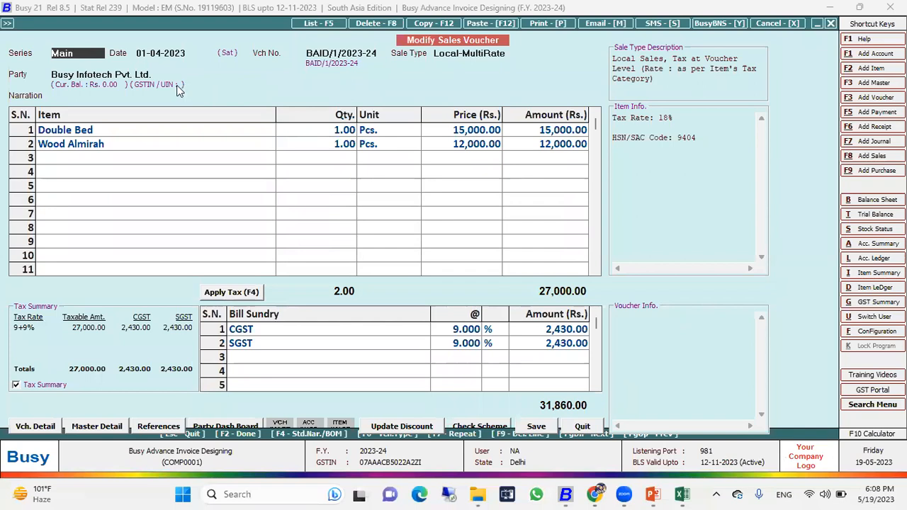
key(alt+p)
key(Down)
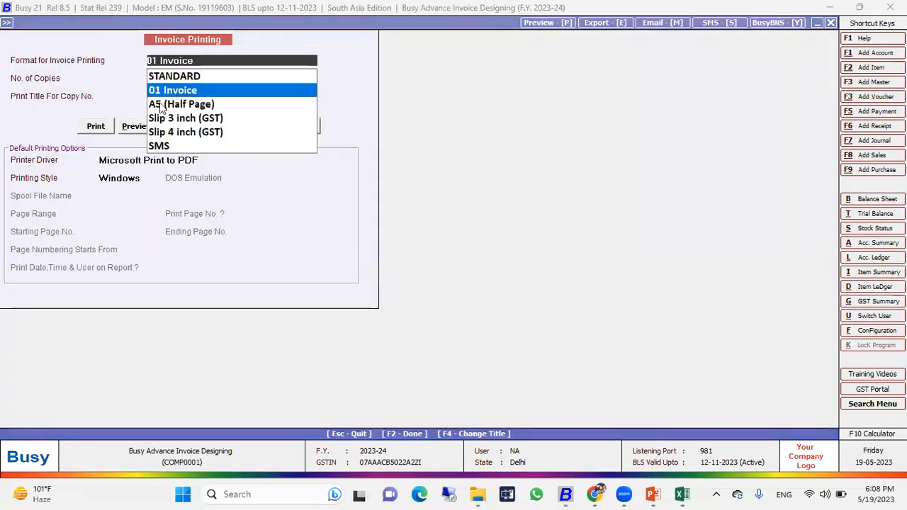
click(134, 126)
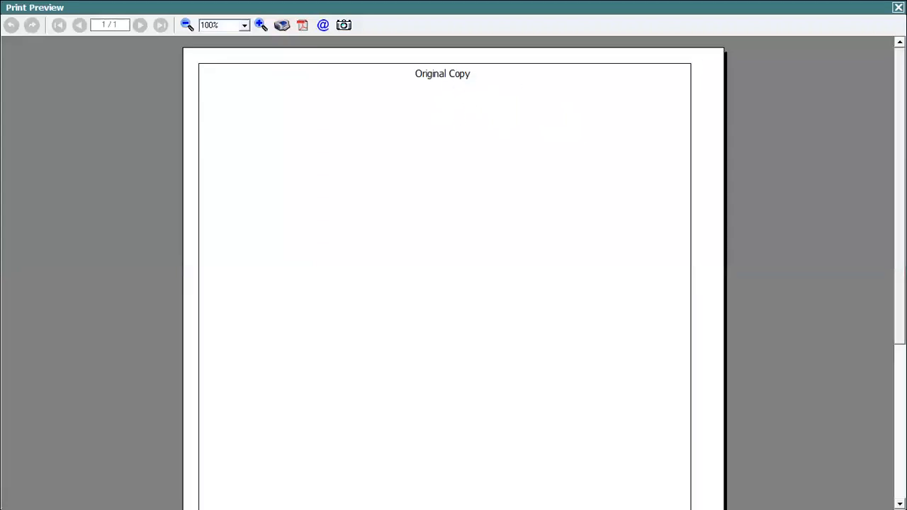
Close the print preview and the sales voucher, and reopen the 01 Invoice header in advanced document configuration
click(899, 7)
key(alt+f)
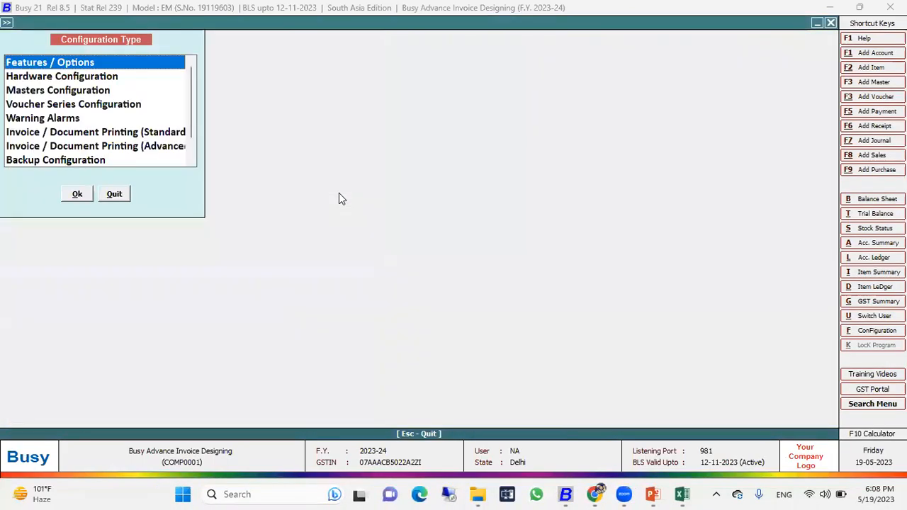
key(Escape)
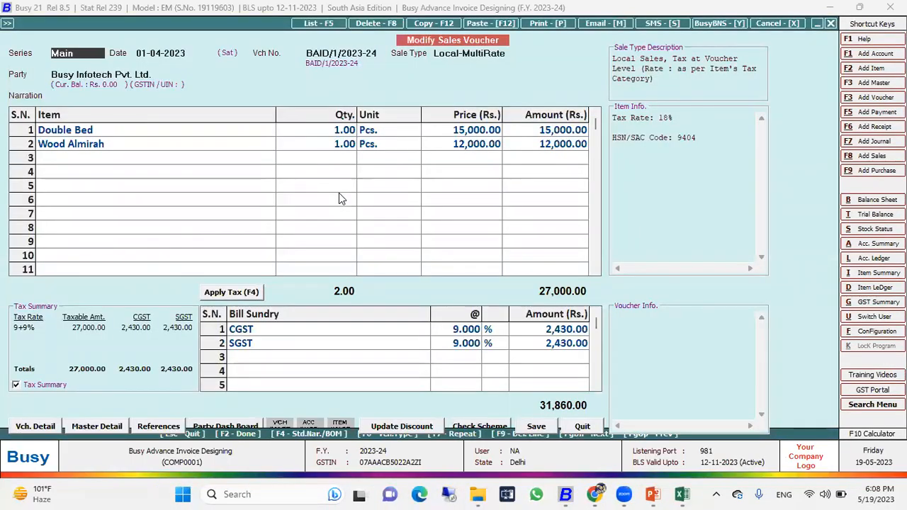
key(Escape)
key(Escape)
key(Return)
key(Down)
key(Return)
key(Down)
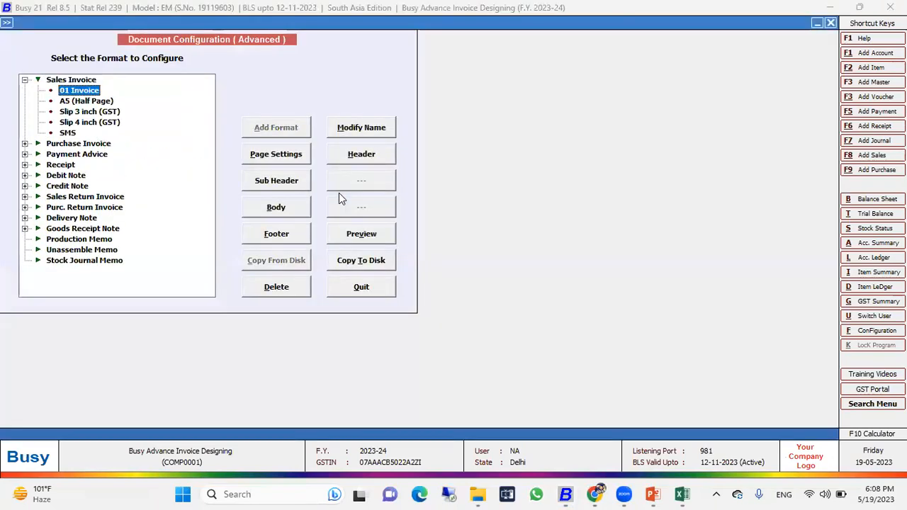
click(349, 157)
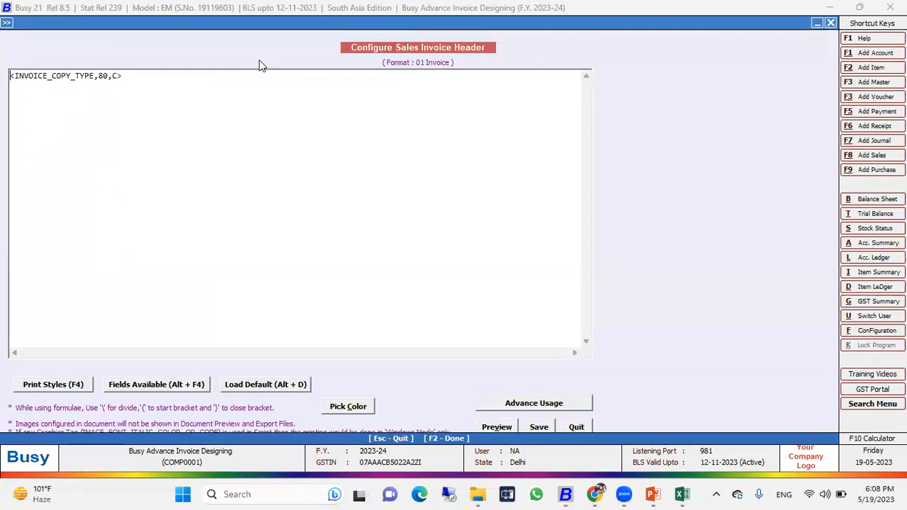
Change the INVOICE_COPY_TYPE field's alignment to R and start a new line below it
double_click(113, 76)
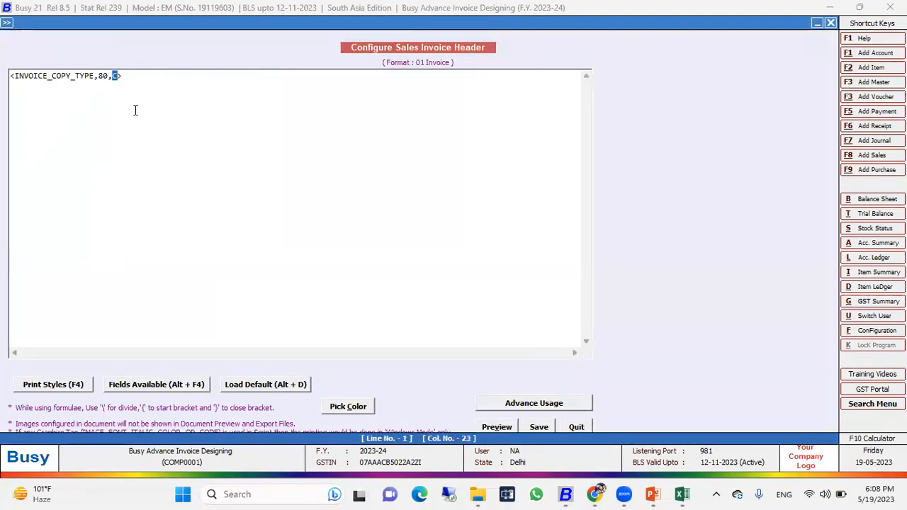
text(R)
click(135, 79)
key(Return)
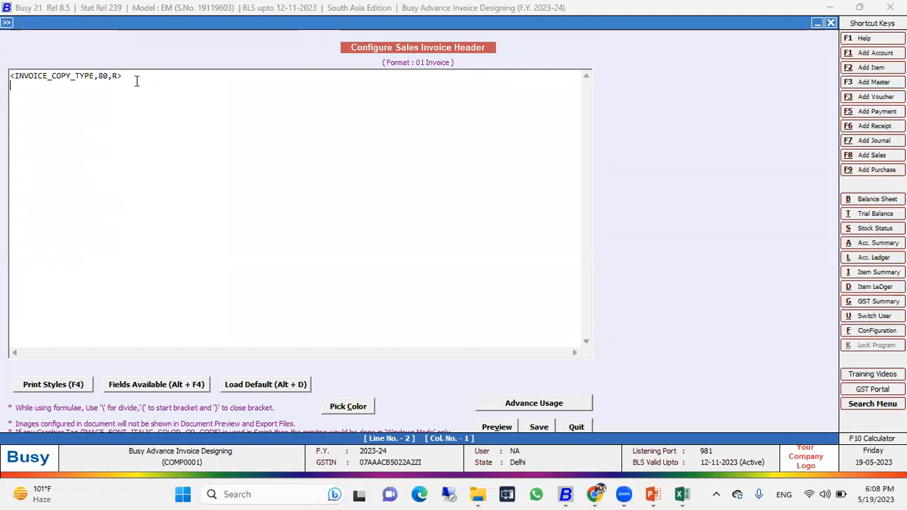
Insert the GST_INVOICE_TYPE field from the VAT/GST category on the second line of the header
key(alt+F4)
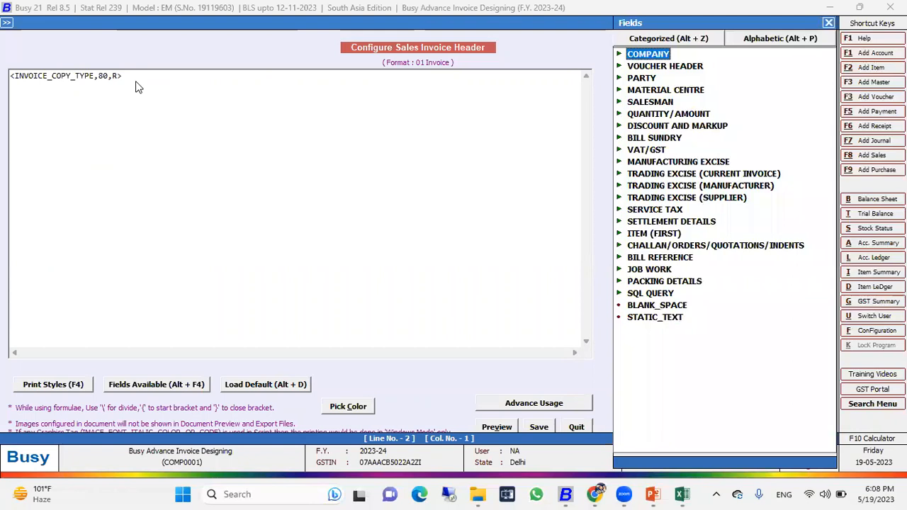
key(Down)
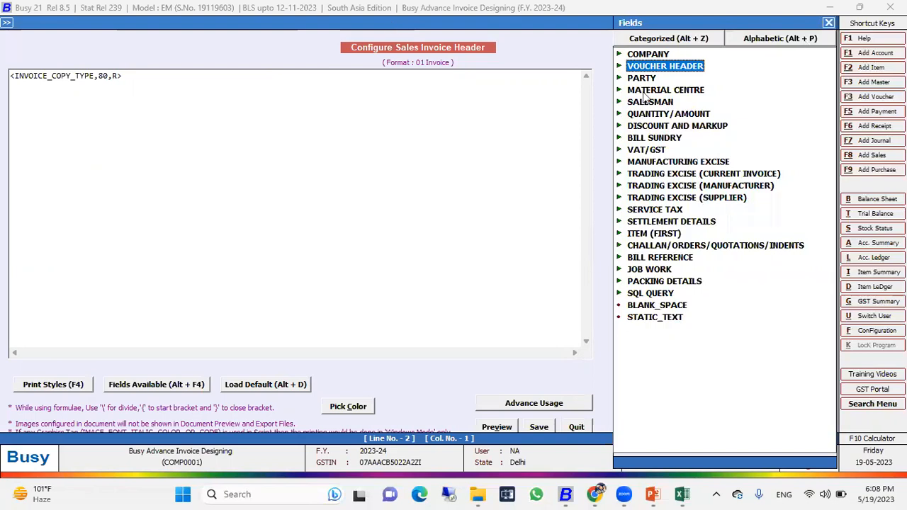
double_click(647, 147)
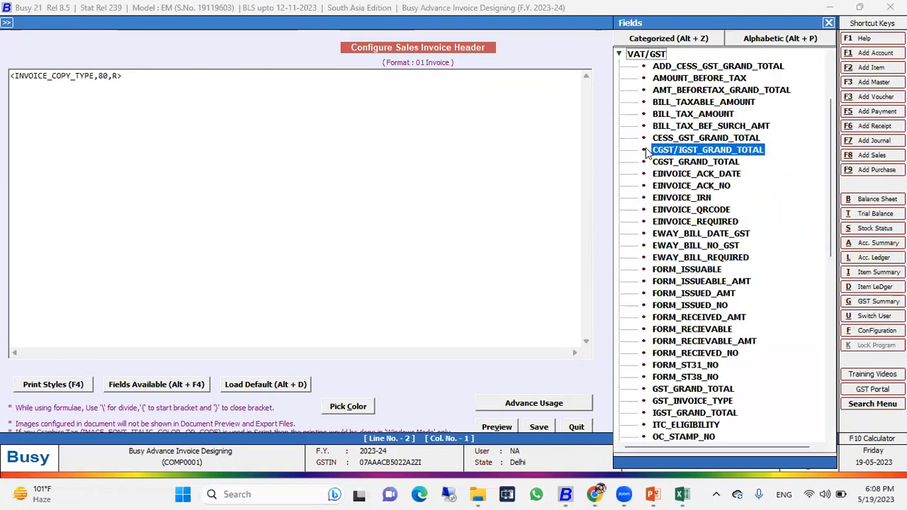
scroll(689, 222, down, 4)
scroll(689, 221, down, 8)
scroll(689, 222, up, 3)
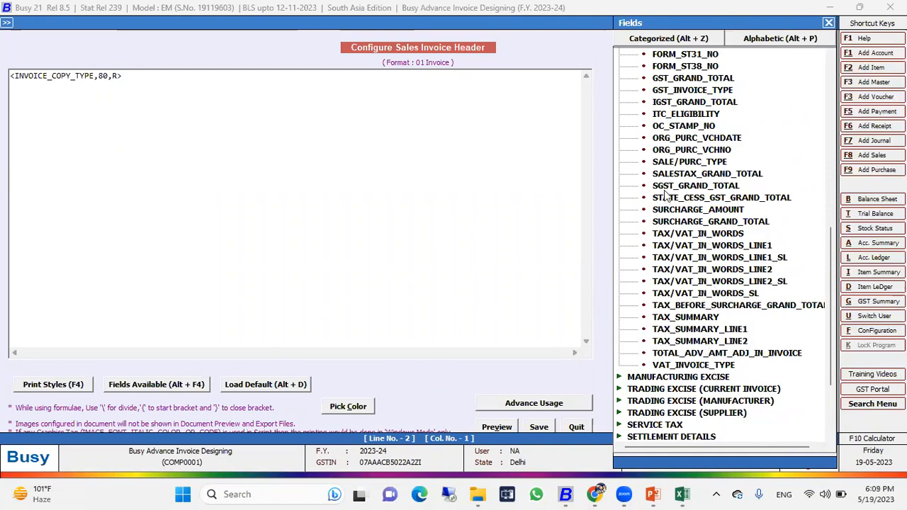
scroll(699, 205, up, 2)
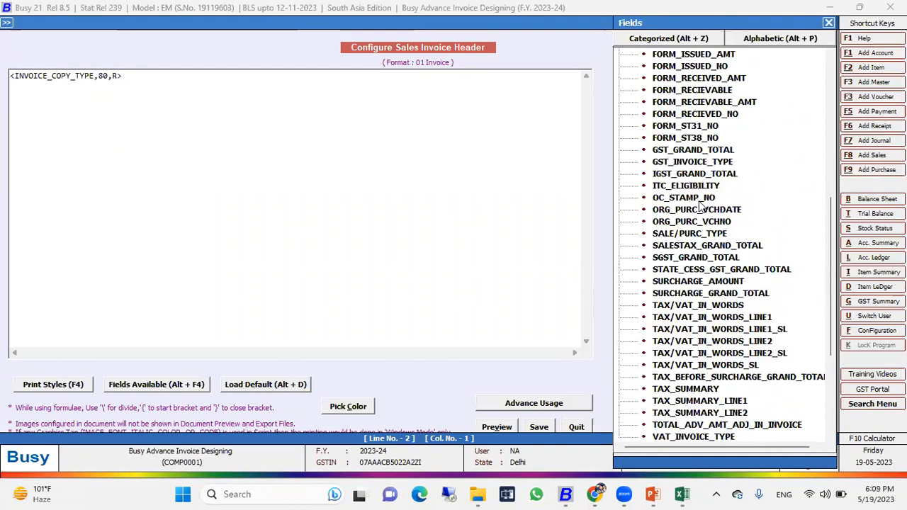
click(692, 162)
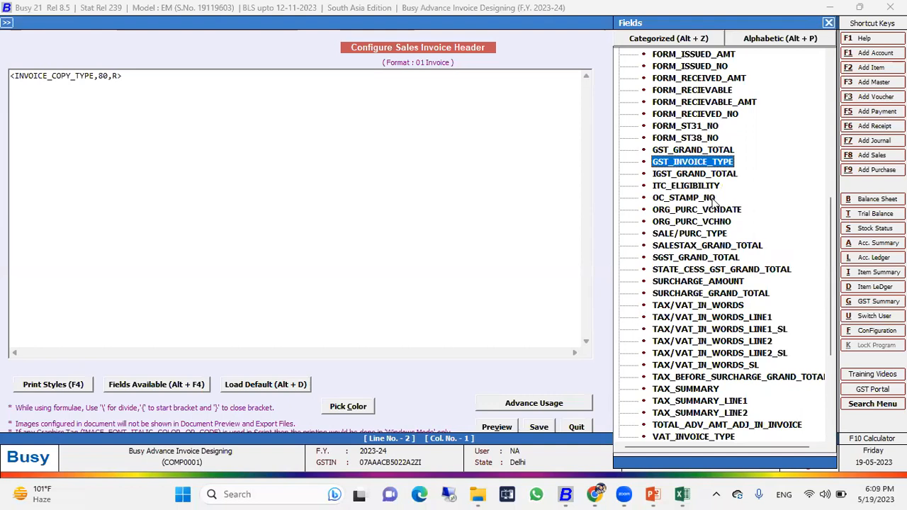
key(Return)
Set the GST_INVOICE_TYPE field to width 80 with centre alignment (C) and save the header
key(Left)
key(Left)
key(Left)
key(shift+Left)
key(shift+Left)
text(80)
key(Right)
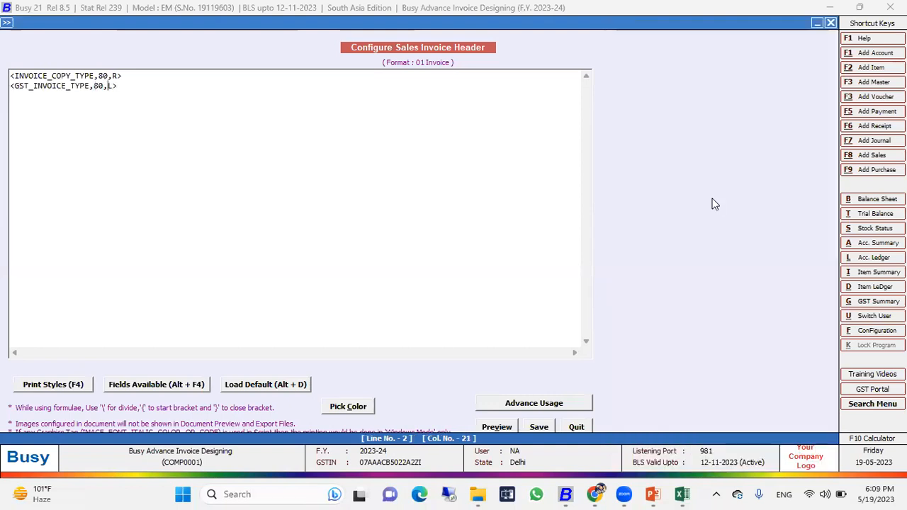
key(Delete)
text(C)
click(539, 427)
Open the existing sales voucher for modification and check its printout in the 01 Invoice format, enlarging the preview to 140%
key(Escape)
key(Right)
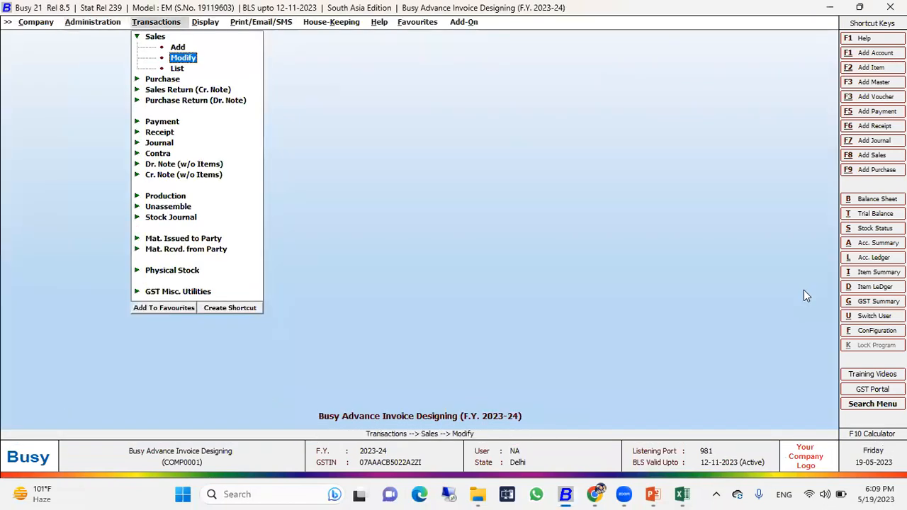
key(Return)
key(F2)
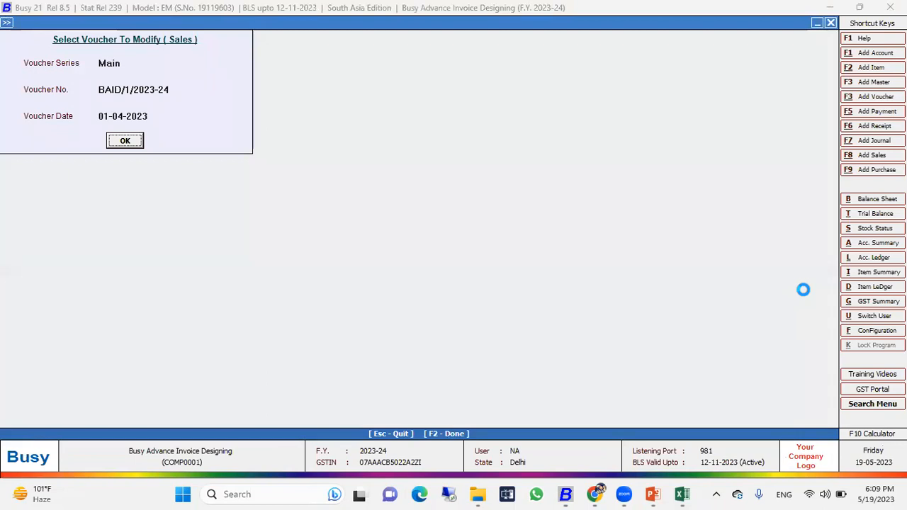
key(alt+p)
key(Return)
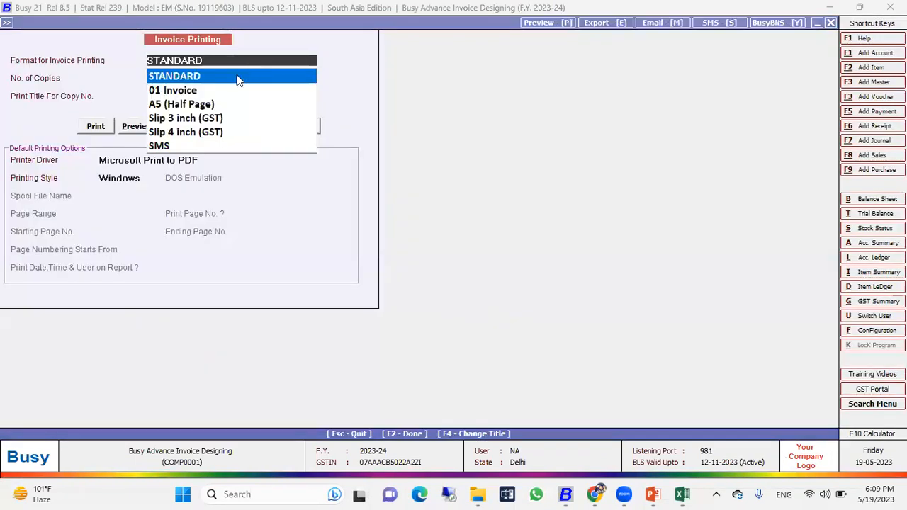
click(176, 90)
click(127, 123)
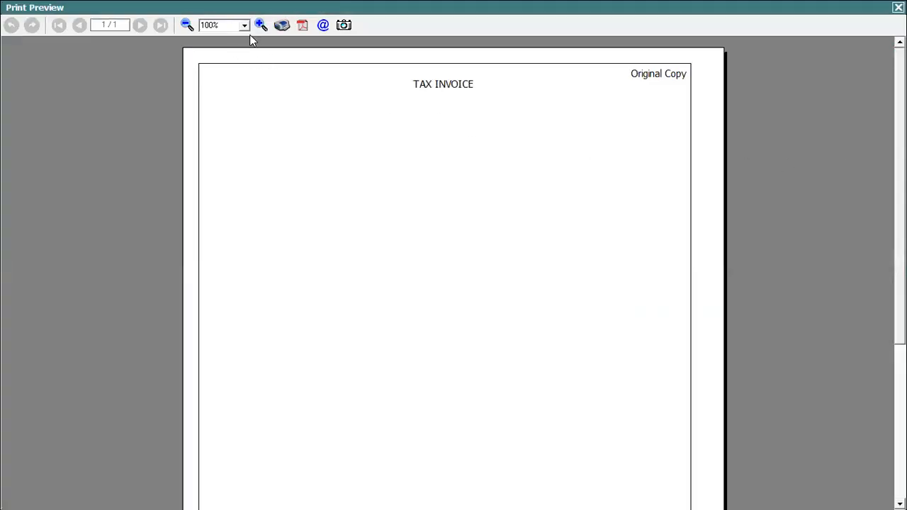
click(261, 24)
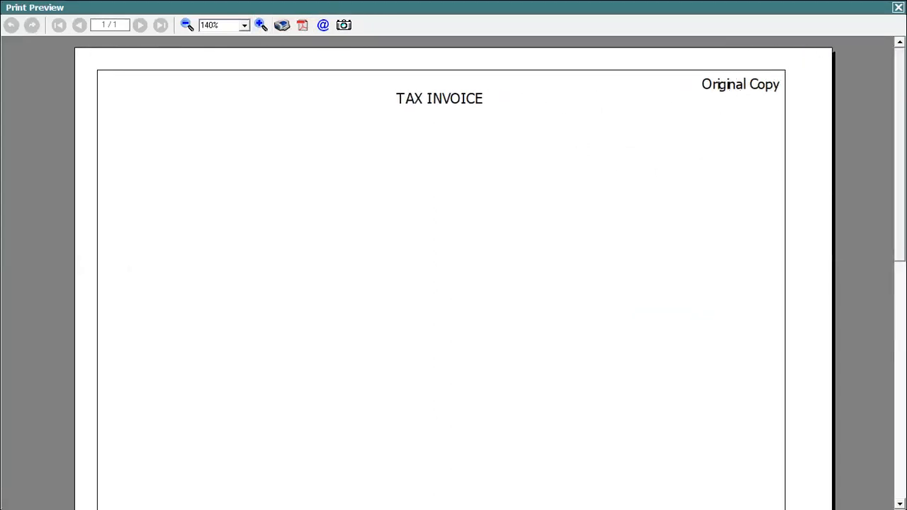
Close the enlarged preview and the voucher, and return to editing the 01 Invoice header in advanced document configuration
key(Escape)
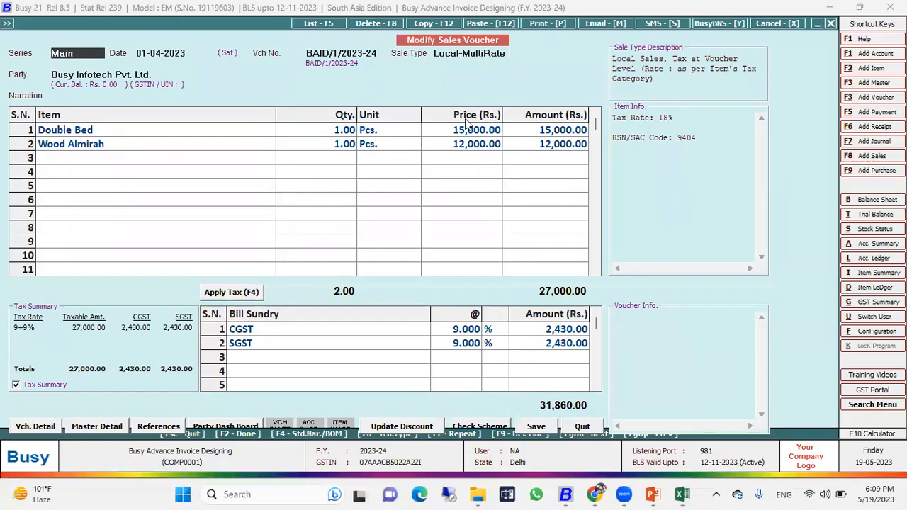
key(Escape)
key(Escape)
key(Escape)
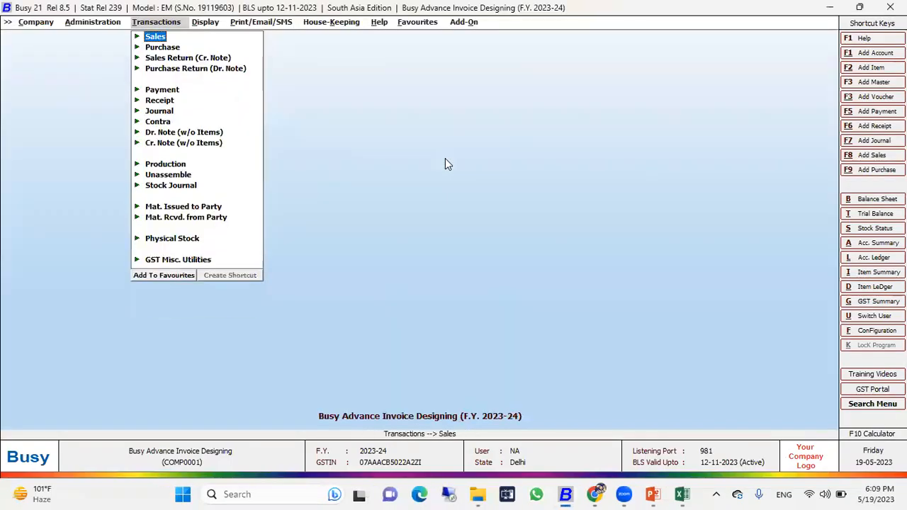
key(Left)
key(Return)
key(Down)
key(Up)
key(Down)
key(Return)
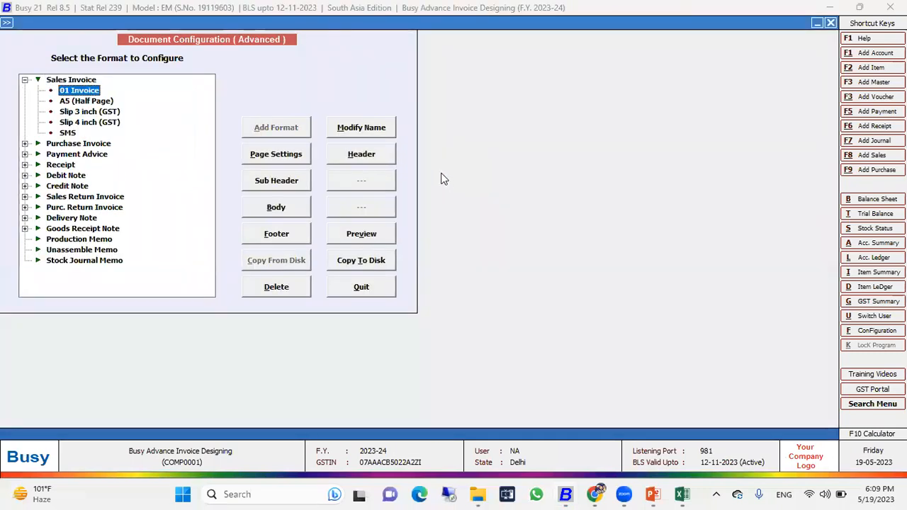
click(362, 156)
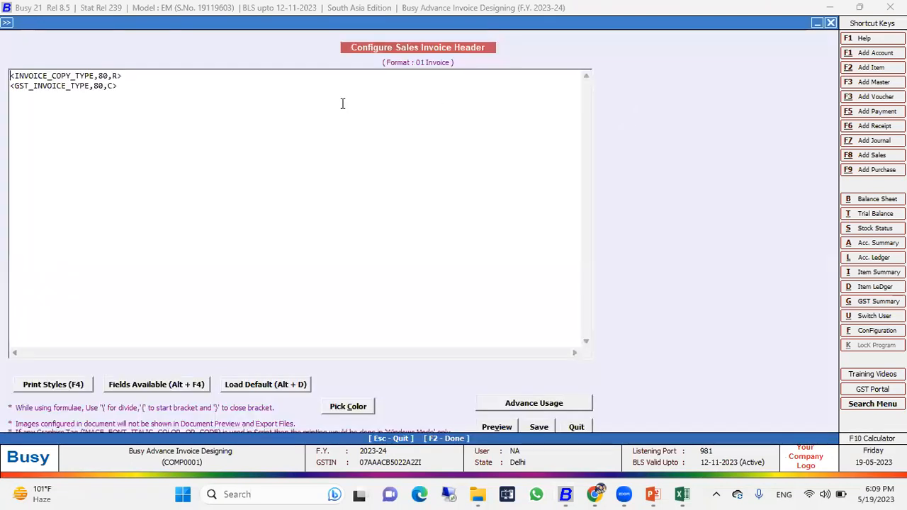
Insert the ITALIC_OFF print style at the end of the INVOICE_COPY_TYPE line
click(144, 83)
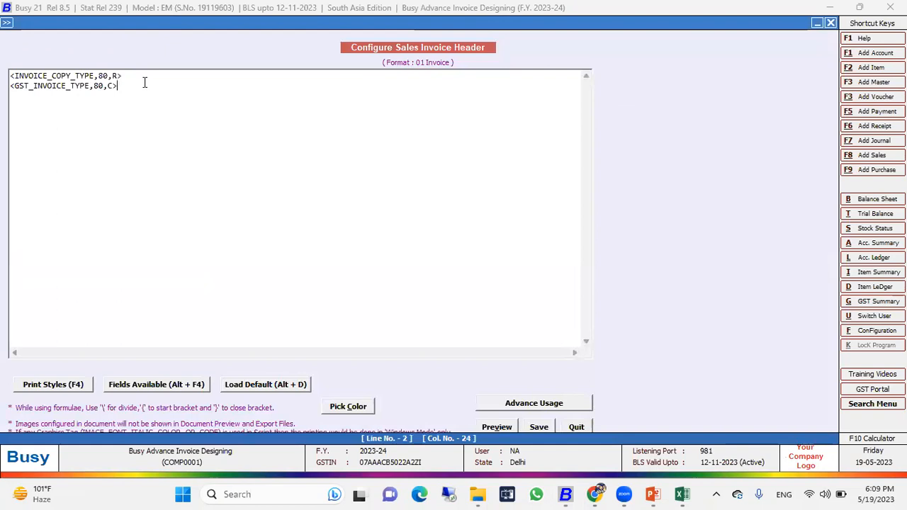
key(F4)
key(Down)
key(Down)
key(Down)
key(Down)
key(Down)
key(Down)
key(Down)
key(Down)
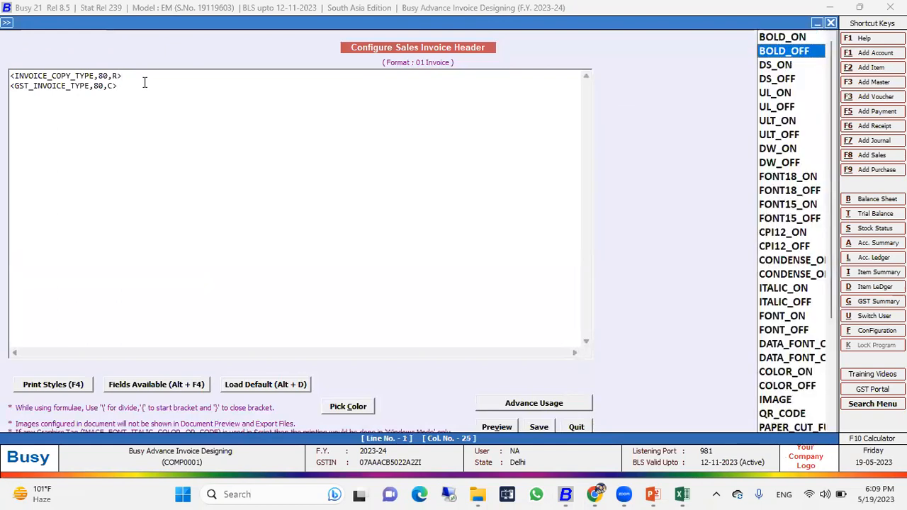
key(Down)
key(Down)
key(Down)
key(Down)
key(Up)
key(Up)
key(Up)
key(Up)
key(Up)
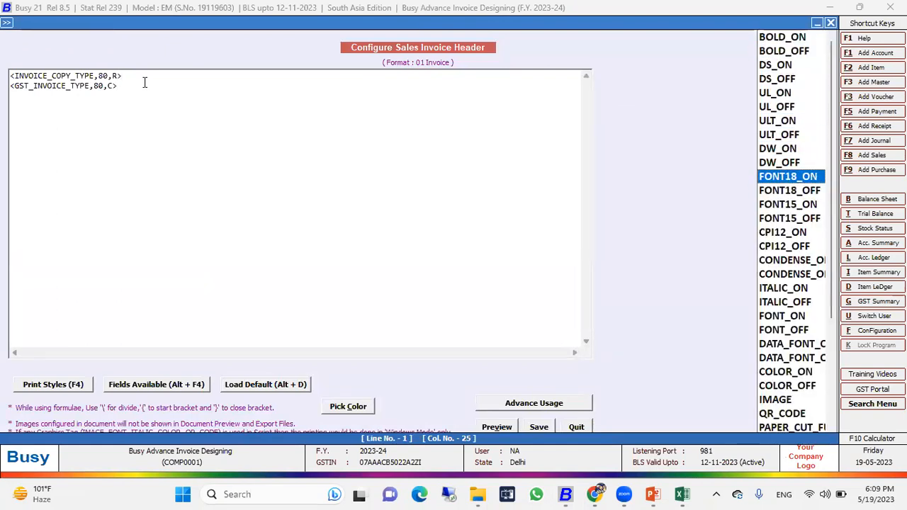
key(Down)
key(Down)
key(Down)
key(Down)
key(Down)
key(Down)
key(Down)
key(Down)
key(Down)
key(Down)
key(Down)
key(Down)
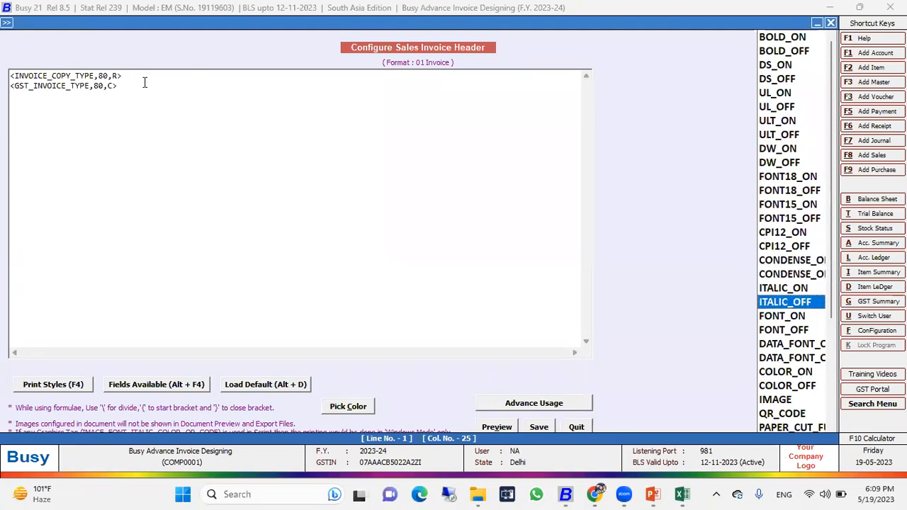
key(Return)
Insert the ITALIC_ON print style in front of the INVOICE_COPY_TYPE field
key(Left)
key(Left)
key(Left)
key(Left)
key(Left)
key(Left)
key(Left)
key(Left)
key(Left)
key(Left)
key(Left)
key(Left)
key(Left)
key(Left)
key(Left)
key(Left)
key(Left)
key(Left)
key(F4)
key(Up)
key(Return)
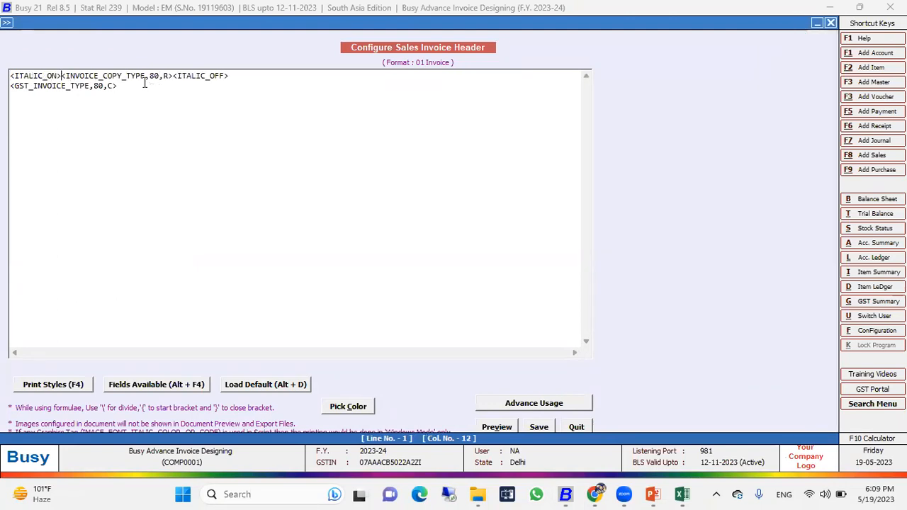
Insert the BOLD_OFF print style at the end of the GST_INVOICE_TYPE line
key(F4)
key(Up)
key(Up)
key(Up)
key(Up)
key(Up)
key(Up)
key(Up)
key(Up)
key(Up)
key(Up)
key(Up)
key(Up)
key(Up)
key(Up)
key(Up)
key(Up)
key(Up)
key(Up)
key(Down)
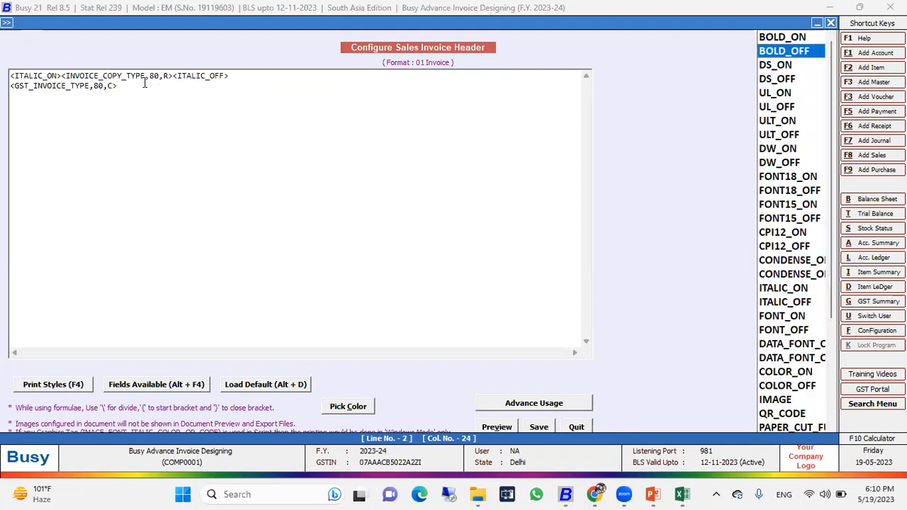
key(Return)
Insert the BOLD_ON print style in front of the GST_INVOICE_TYPE field
key(Left)
key(Left)
key(Left)
key(Left)
key(Left)
key(Left)
key(Left)
key(Left)
key(Left)
key(Left)
key(Left)
key(Left)
key(Left)
key(Left)
key(Left)
key(Left)
key(Left)
key(Left)
key(Left)
key(Left)
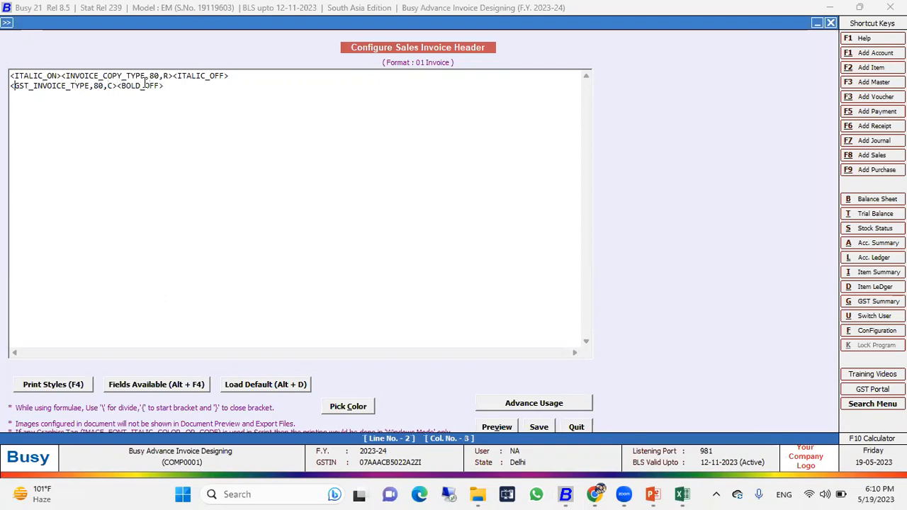
key(F4)
key(Up)
key(Return)
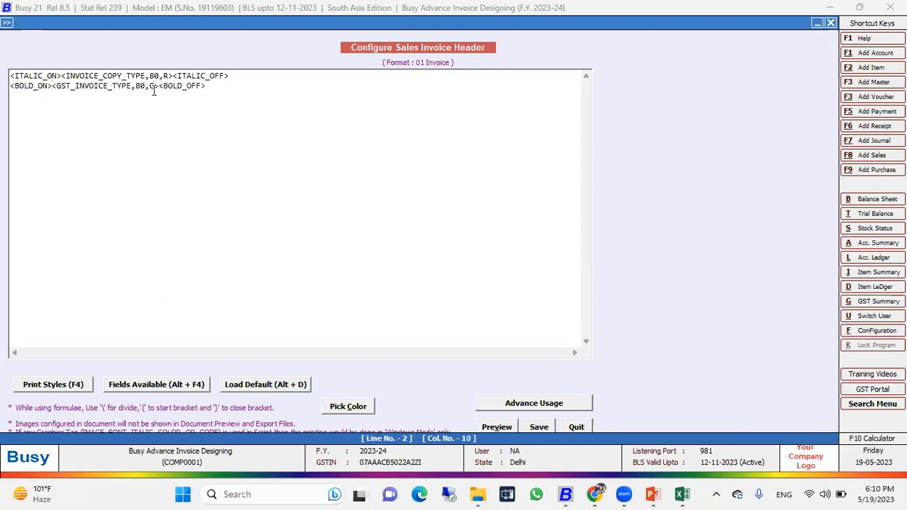
Preview the header layout, and save the 01 Invoice header on leaving the advanced document configuration
click(498, 428)
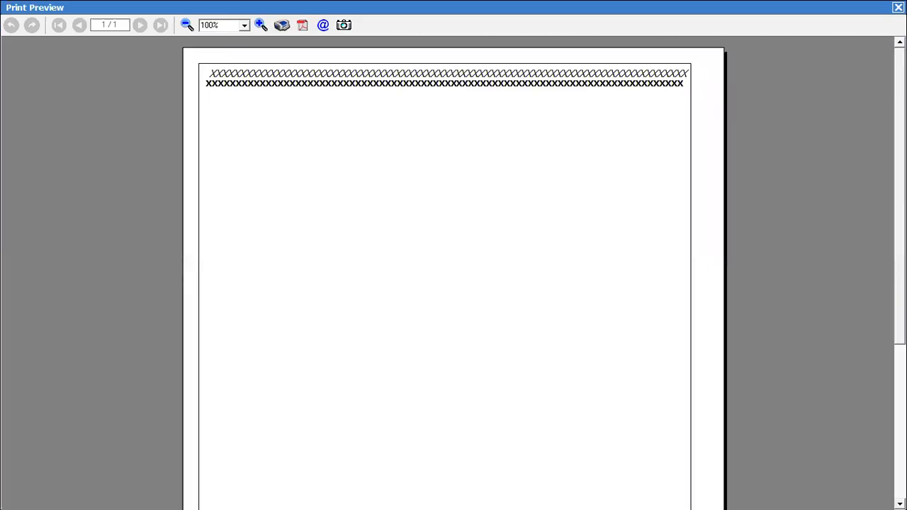
key(Escape)
key(Escape)
key(Return)
key(Escape)
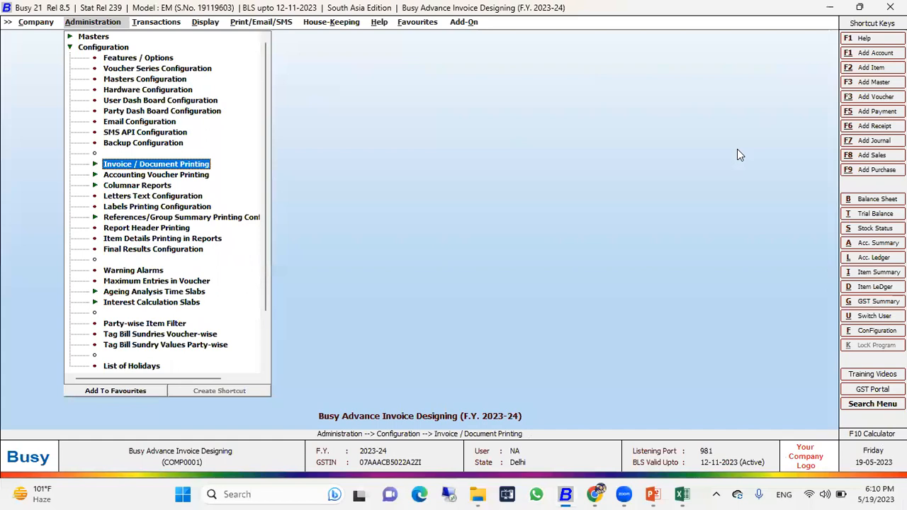
Open the existing sales voucher for modification and check its printed invoice, enlarging the preview to 150%
key(Right)
key(Return)
key(Down)
key(Return)
key(Return)
key(Return)
key(Return)
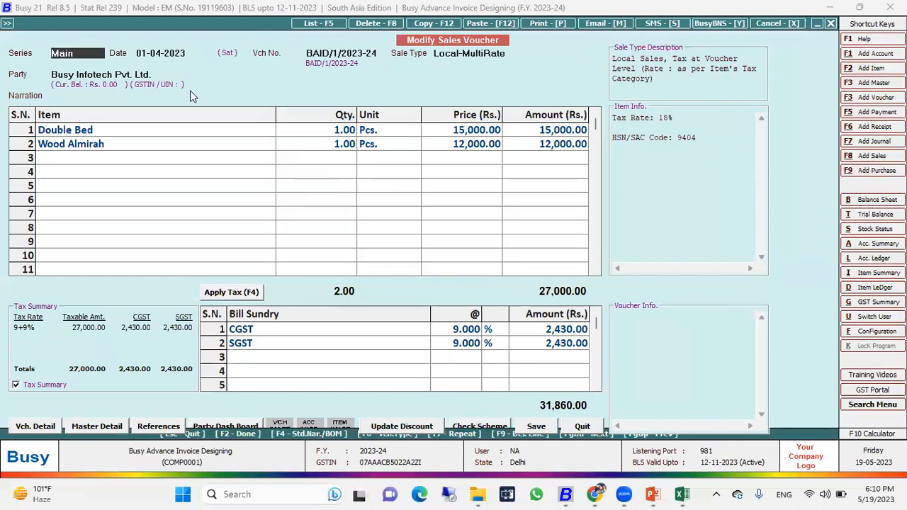
key(alt+p)
click(134, 126)
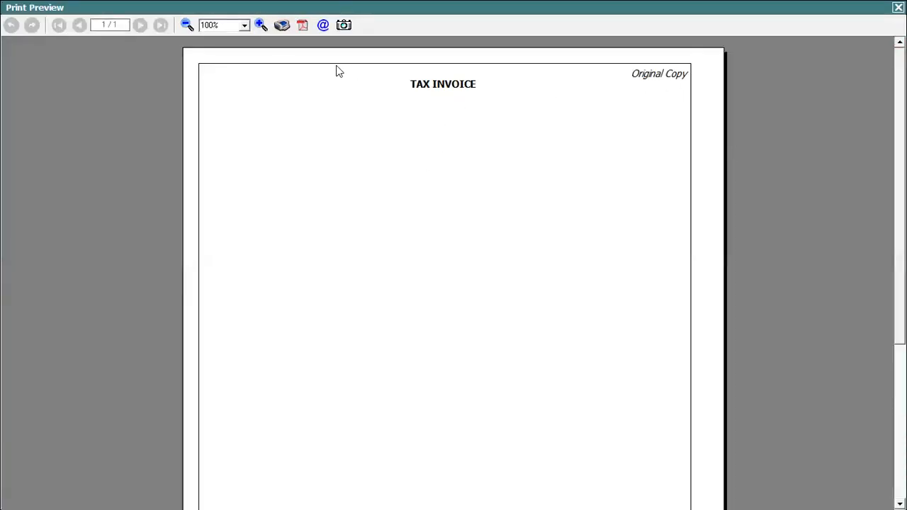
click(256, 25)
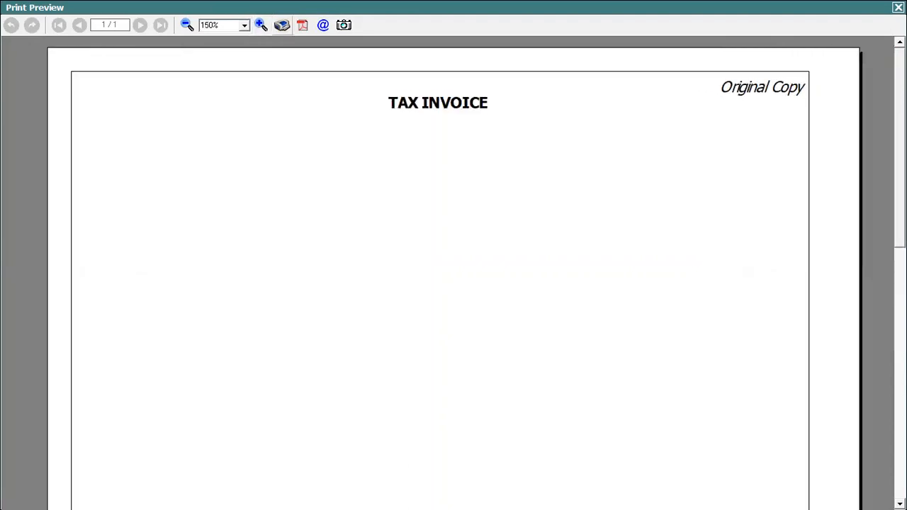
Close the invoice preview and the sales voucher, and reopen the 01 Invoice header in advanced document configuration
key(Escape)
key(Escape)
key(Return)
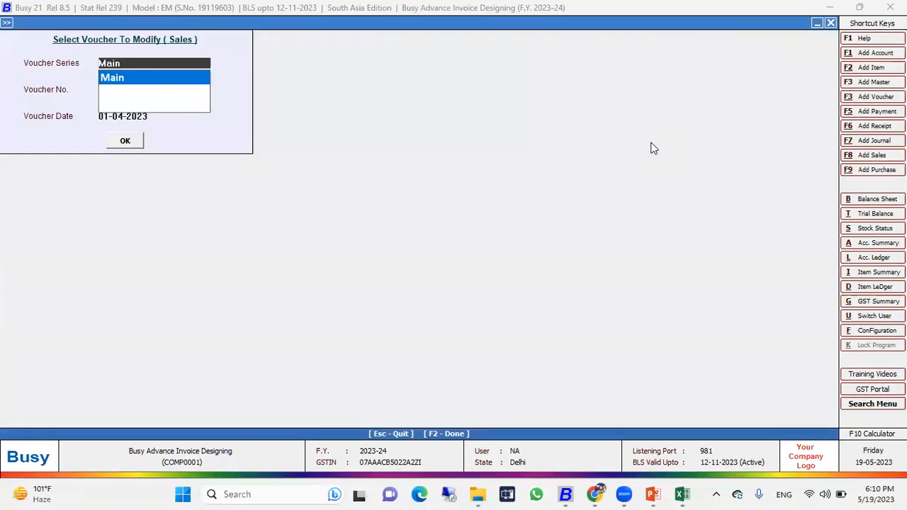
key(Escape)
key(Escape)
key(Left)
key(Return)
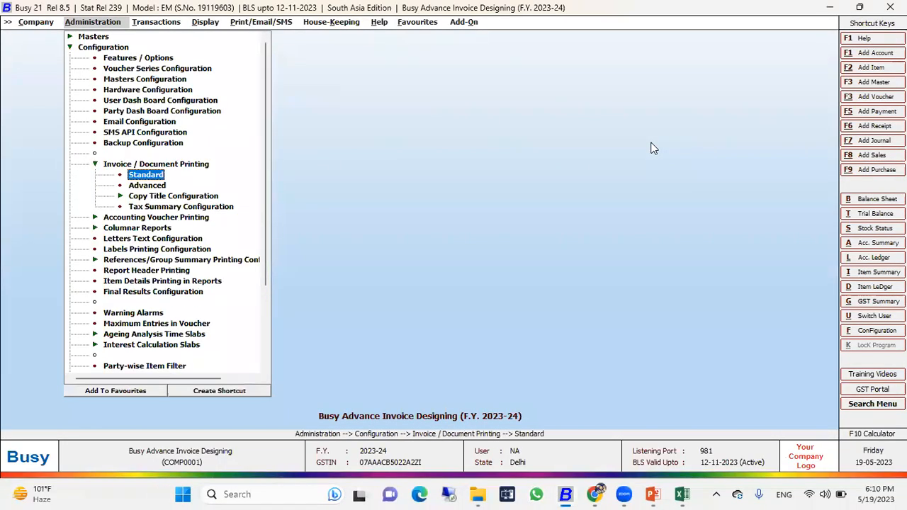
key(Down)
key(Return)
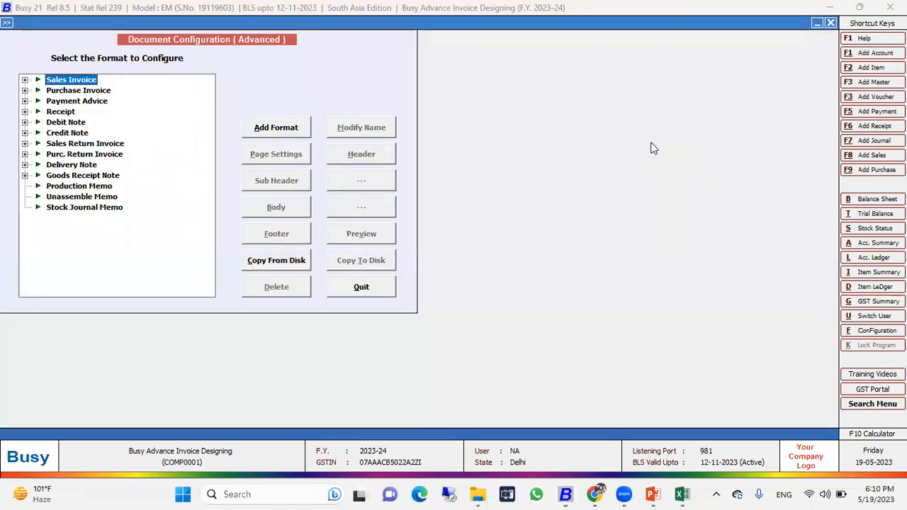
click(376, 154)
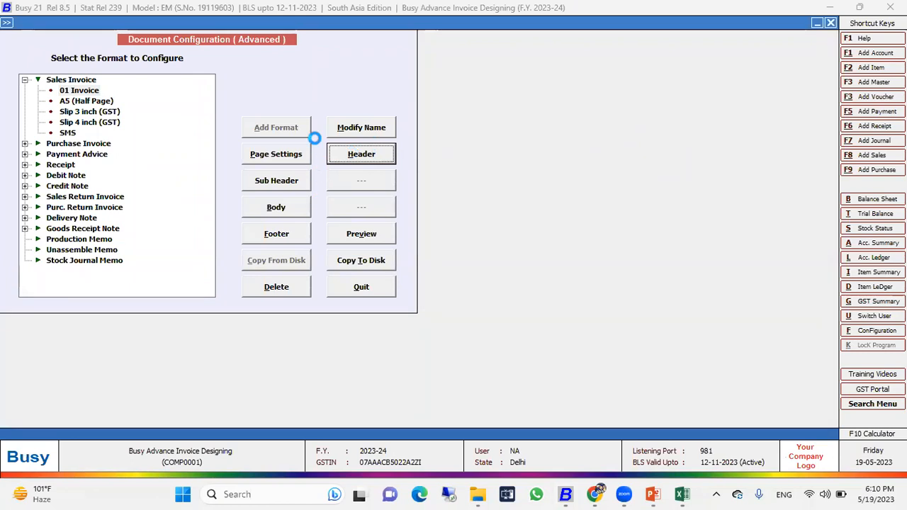
Add the COMPANY_NAME field from the COMPANY category on a new line below the GST invoice type
key(Return)
key(alt+F4)
key(Down)
key(Down)
key(Up)
key(Up)
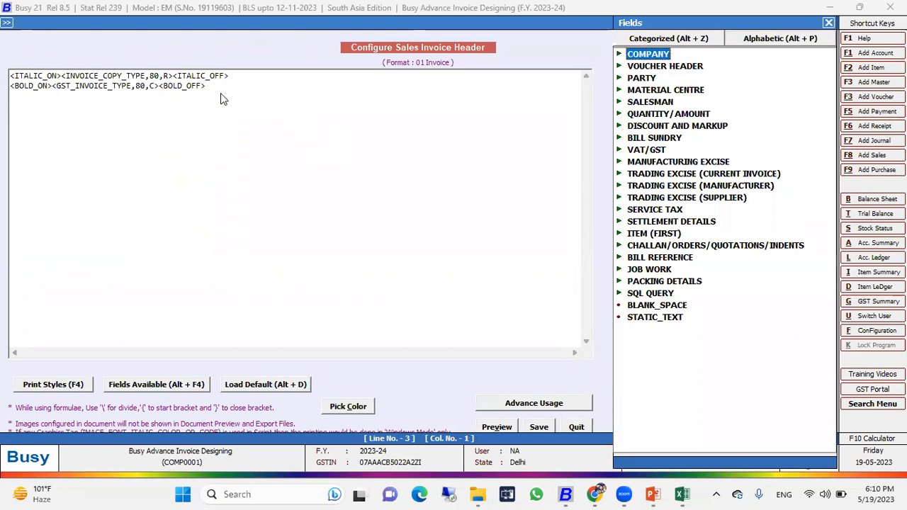
key(Right)
key(Down)
key(Down)
key(Down)
key(Down)
key(Down)
key(Down)
key(Down)
key(Down)
key(Down)
key(Down)
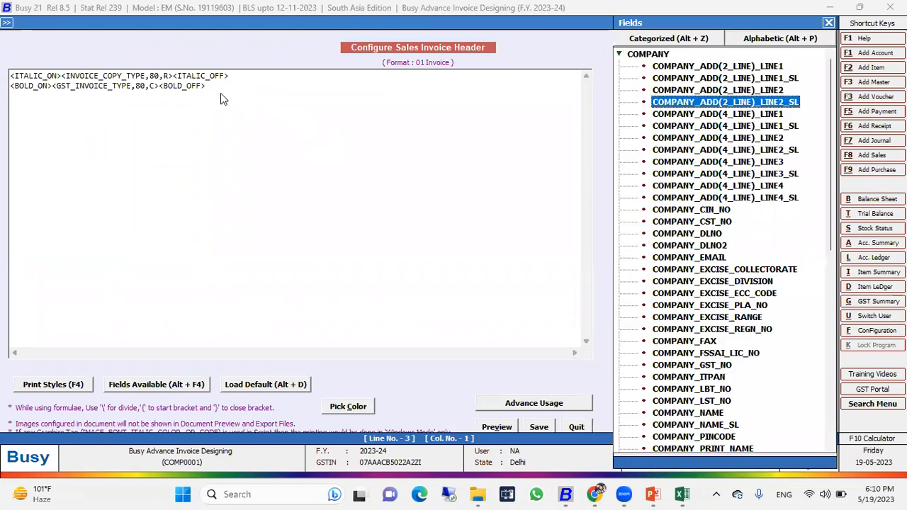
key(Down)
key(Down)
key(Down)
key(Down)
key(Down)
key(Down)
key(Down)
key(Down)
key(Down)
key(Down)
key(Down)
key(Down)
key(Down)
key(Down)
key(Down)
key(Down)
key(Down)
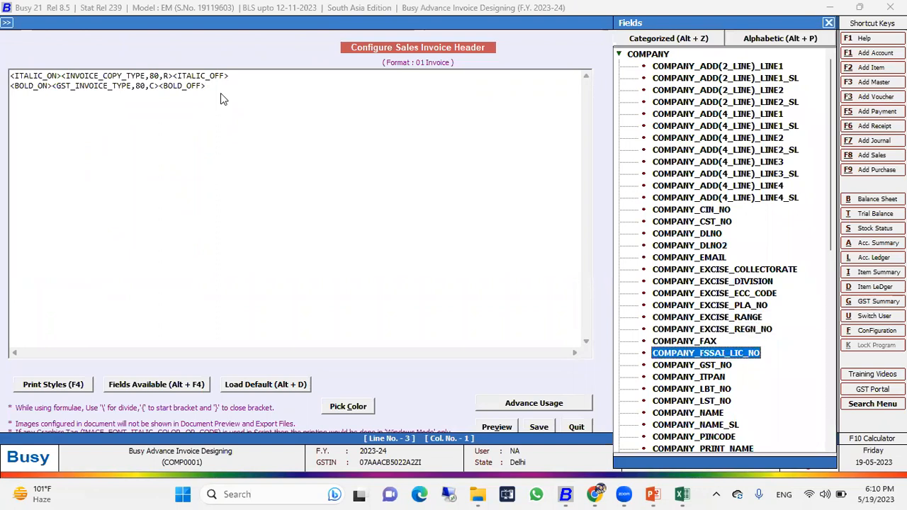
key(Down)
key(Down)
key(Down)
key(Return)
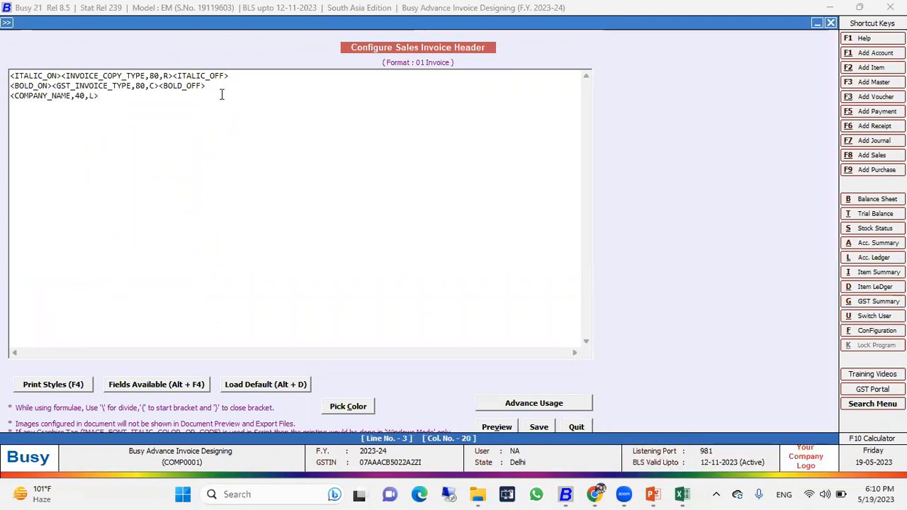
Insert the FONT18_ON print style immediately before the COMPANY_NAME field on the header's third line
key(Left)
key(Left)
key(Left)
key(Left)
key(Left)
key(Left)
key(Left)
key(Left)
key(Left)
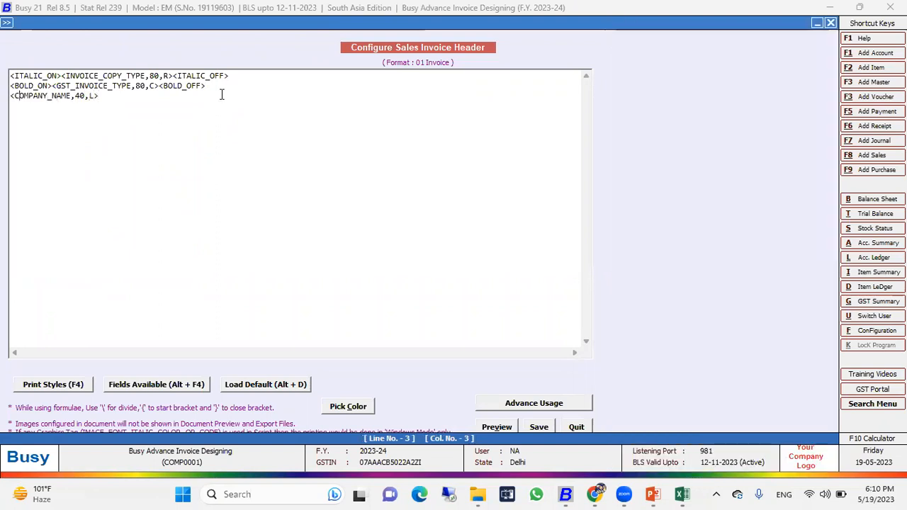
key(Left)
key(F4)
key(Down)
key(Down)
key(Down)
key(Down)
key(Down)
key(Down)
key(Down)
key(Down)
key(Down)
key(Down)
key(Down)
key(Down)
key(Down)
key(Down)
key(Down)
key(Down)
key(Down)
key(Down)
key(Down)
key(Down)
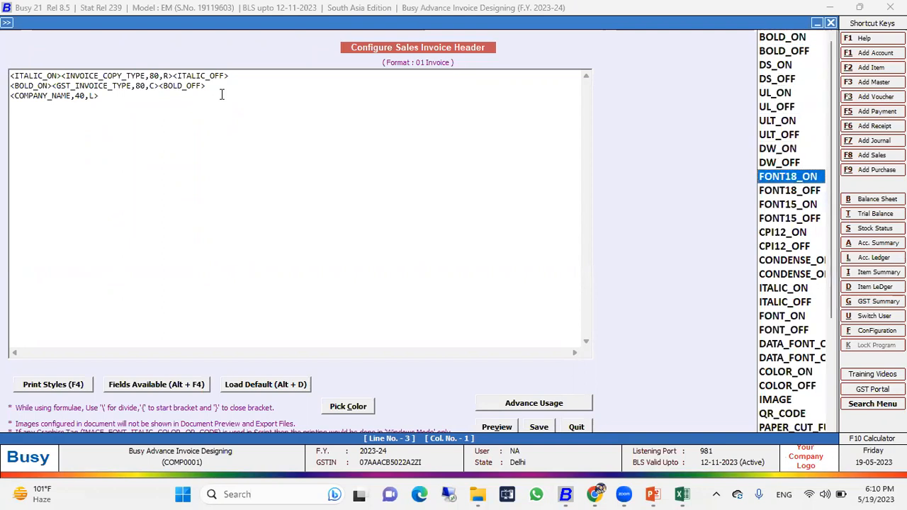
key(Down)
key(Up)
key(Down)
key(Down)
key(Up)
key(Up)
key(Up)
key(Up)
key(Up)
key(Up)
key(Up)
key(Up)
key(Up)
key(Up)
key(Up)
key(Up)
key(Down)
key(Return)
Insert the FONT18_OFF print style right after the COMPANY_NAME field, and save the sales invoice header
key(Right)
key(Right)
key(Right)
key(Right)
key(Right)
key(Right)
key(Right)
key(Right)
key(Right)
key(Right)
key(Right)
key(Right)
key(Right)
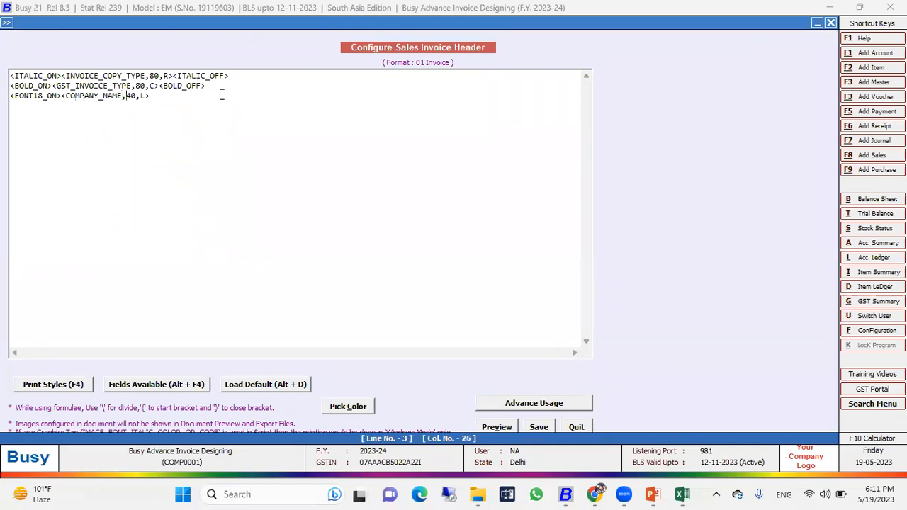
key(F4)
key(Down)
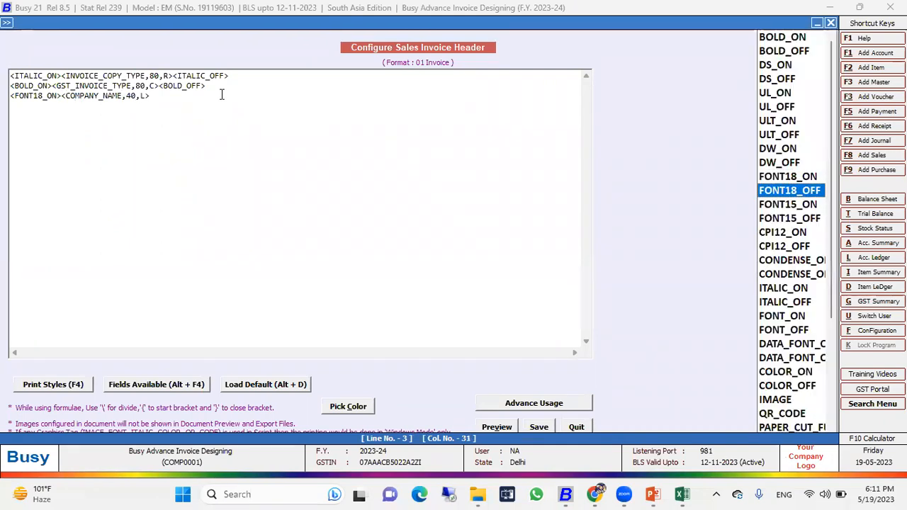
key(Return)
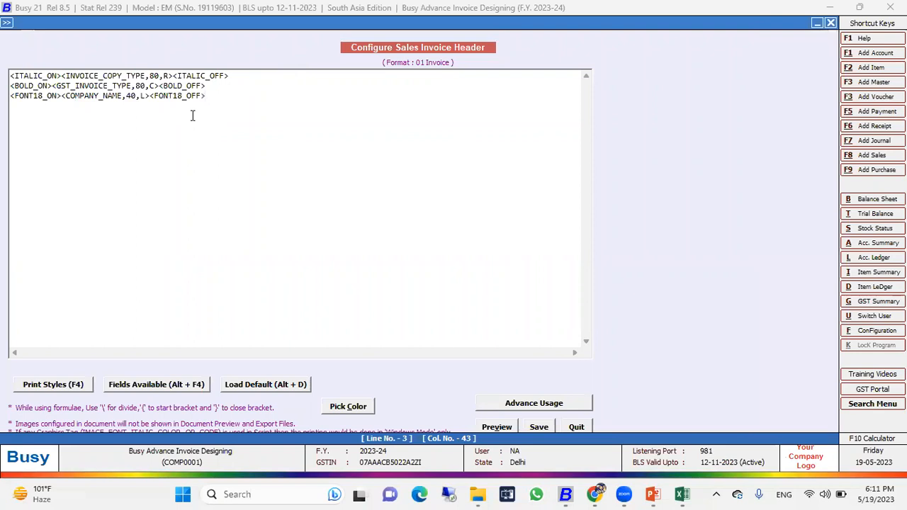
click(541, 427)
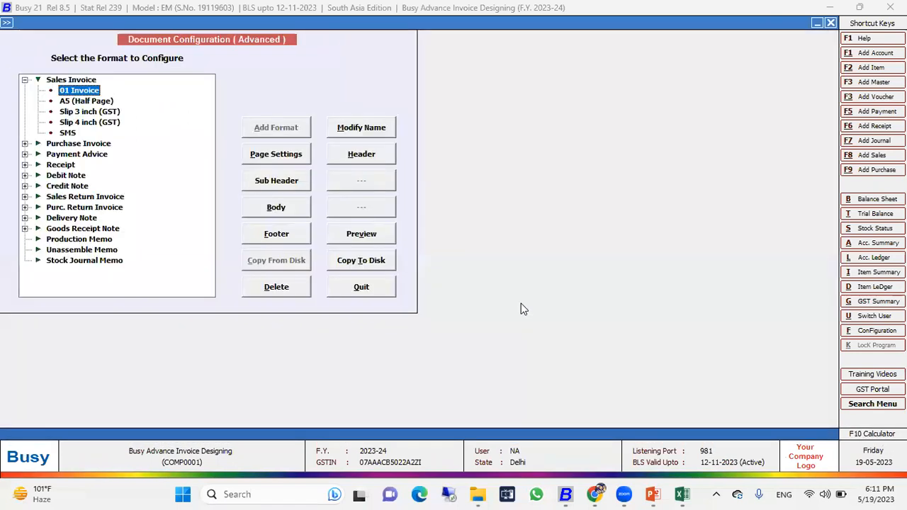
Leave the advanced document configuration, open the existing sales voucher for modification and preview its invoice in the 01 Invoice format
key(Escape)
key(Right)
key(Return)
key(Down)
key(Return)
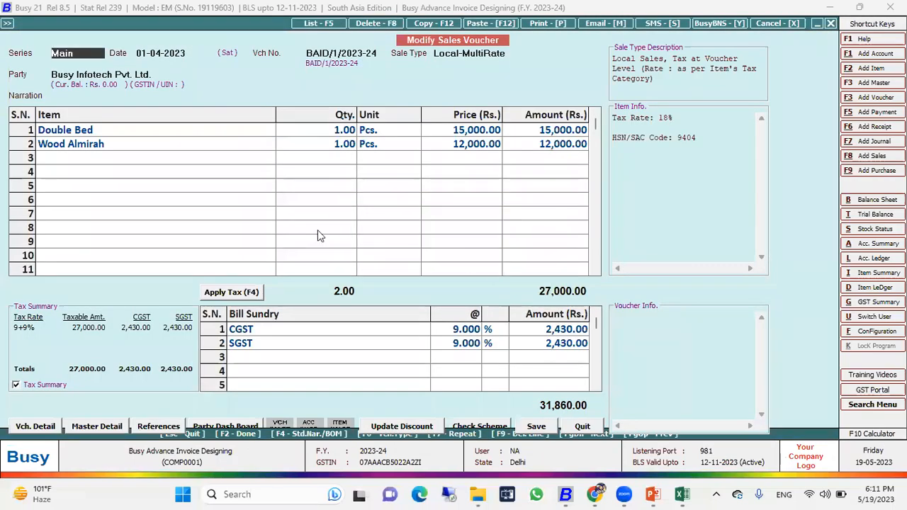
key(alt+p)
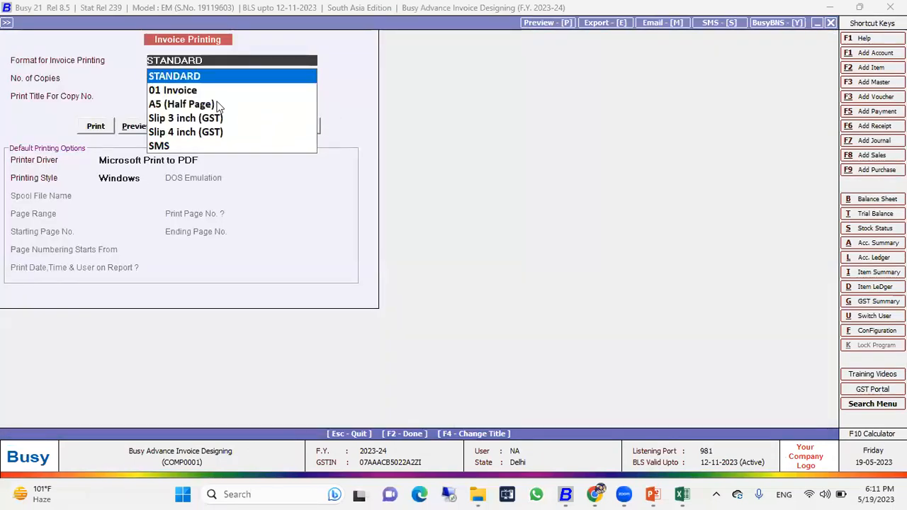
key(Down)
click(135, 126)
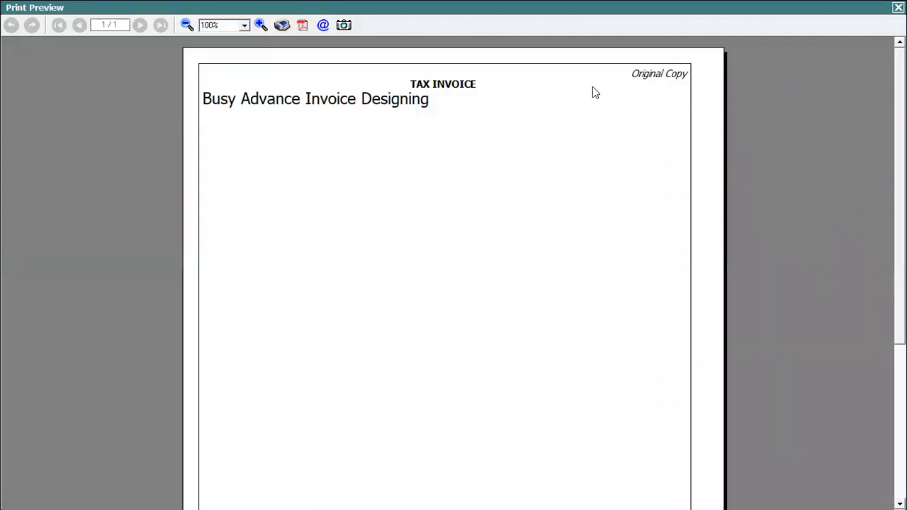
Close the invoice preview and reopen the 01 Invoice header through the advanced invoice/document printing configuration
key(Escape)
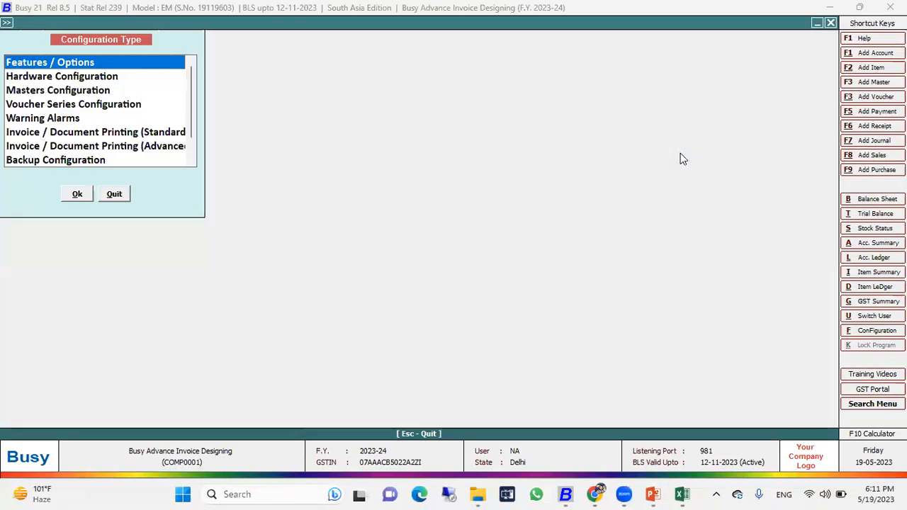
key(Down)
key(Down)
key(Down)
key(Down)
key(Down)
key(Down)
key(Return)
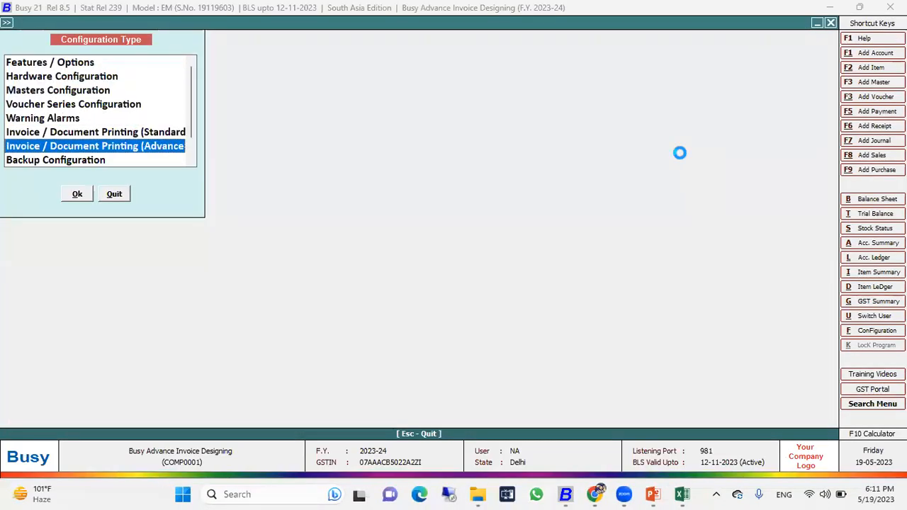
key(Down)
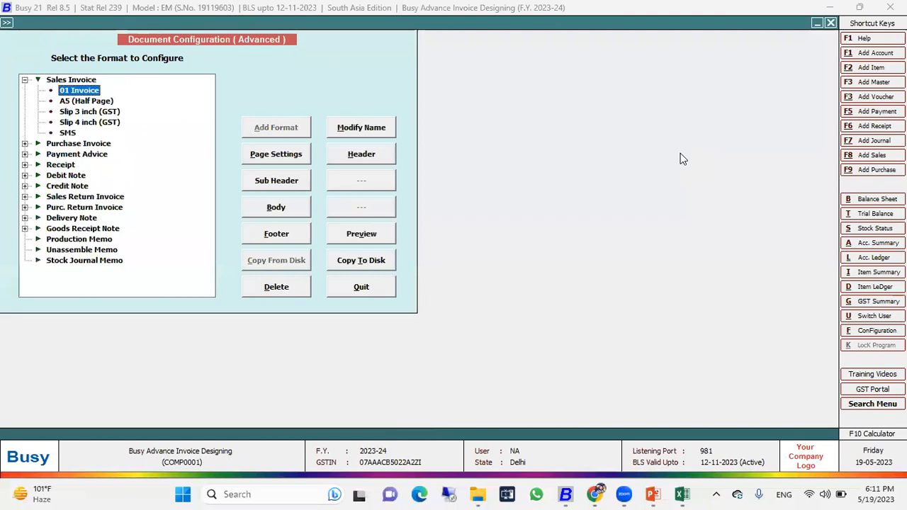
key(alt+h)
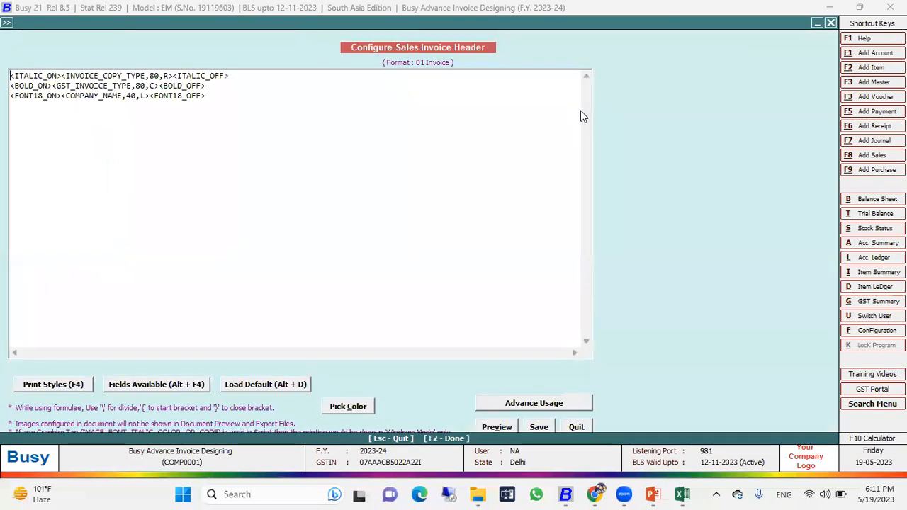
Set the COMPANY_NAME field's width to 58 and its alignment to C, then save the header and return to the sales voucher
click(133, 97)
key(BackSpace)
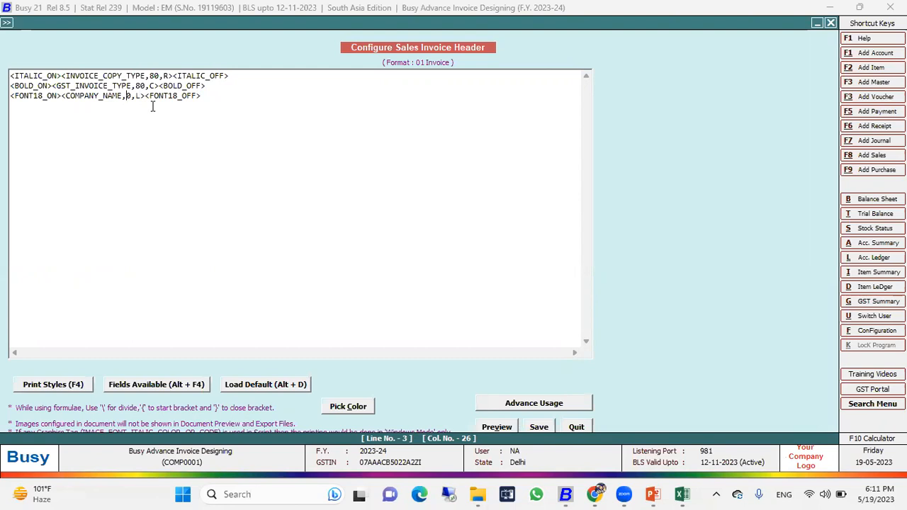
text(58)
key(Delete)
text(C)
click(537, 428)
key(Escape)
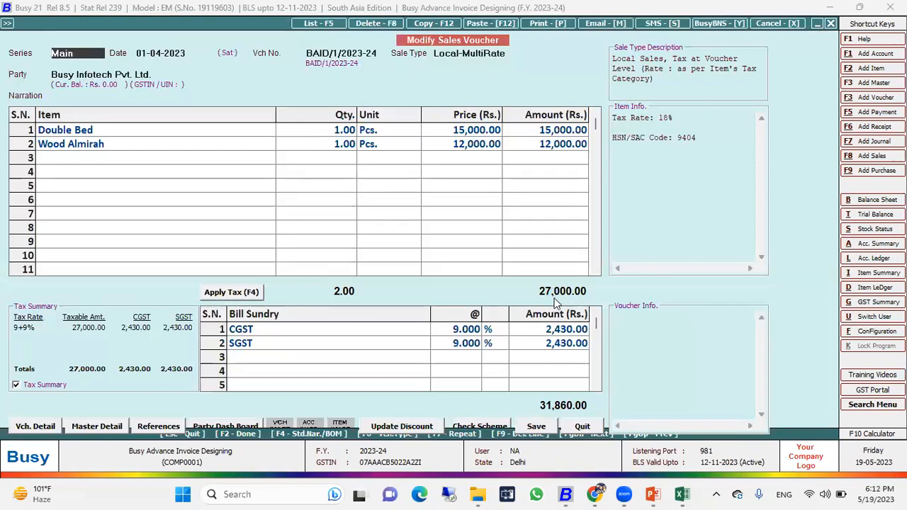
Preview the sales voucher in the 01 Invoice format to check the company name's centring
key(alt+p)
key(Down)
key(Down)
key(Up)
key(Return)
key(Return)
key(Return)
key(Right)
key(Return)
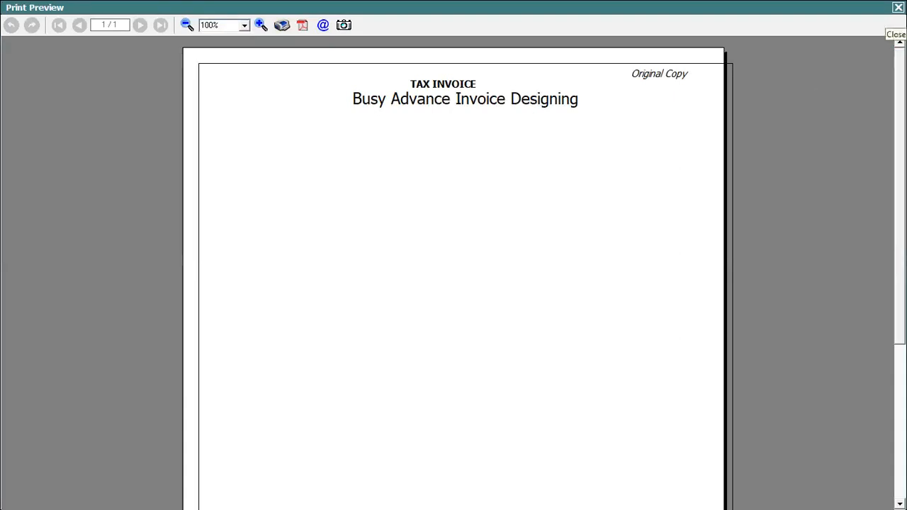
Close the print preview and bring up the 01 Invoice header for editing again from the advanced document configuration
click(898, 7)
key(alt+f)
key(Down)
key(Down)
key(Down)
key(Down)
key(Down)
key(Down)
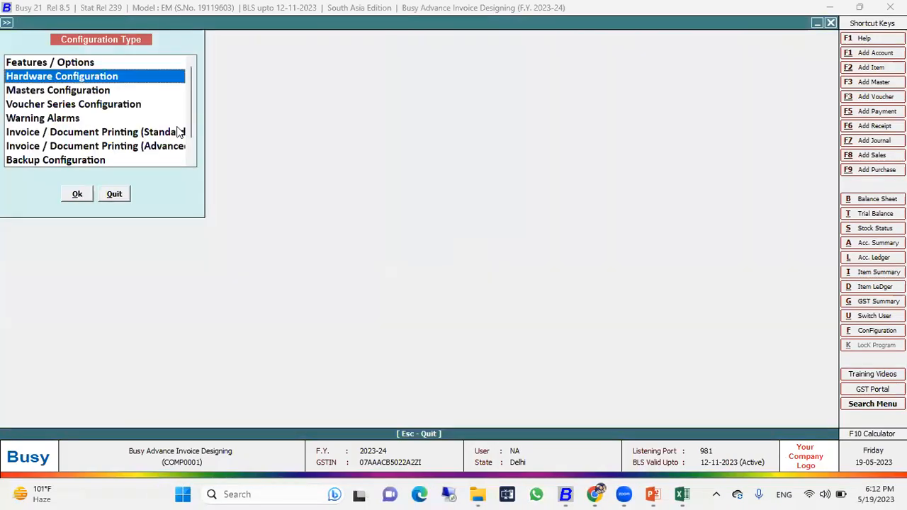
key(Return)
key(Down)
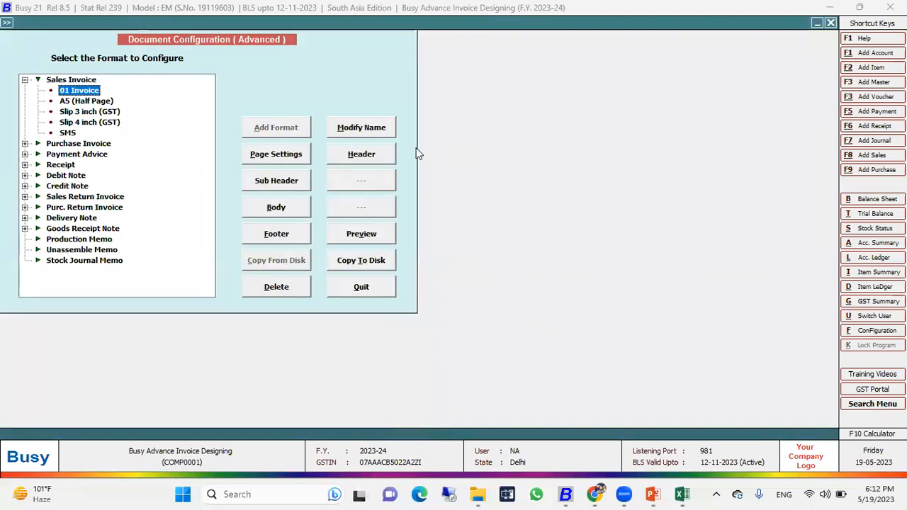
click(362, 149)
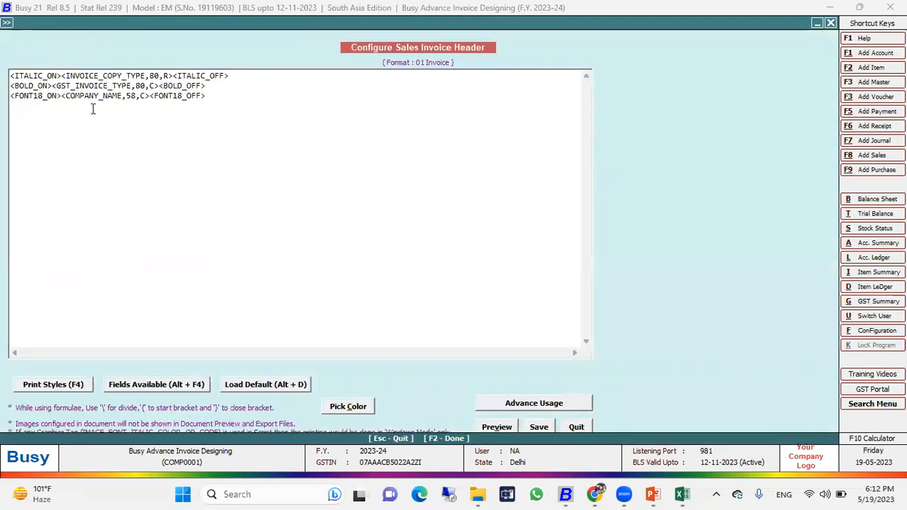
Set the COMPANY_NAME field's width to 50, save the header and go back to the sales voucher
click(137, 112)
key(BackSpace)
text(0)
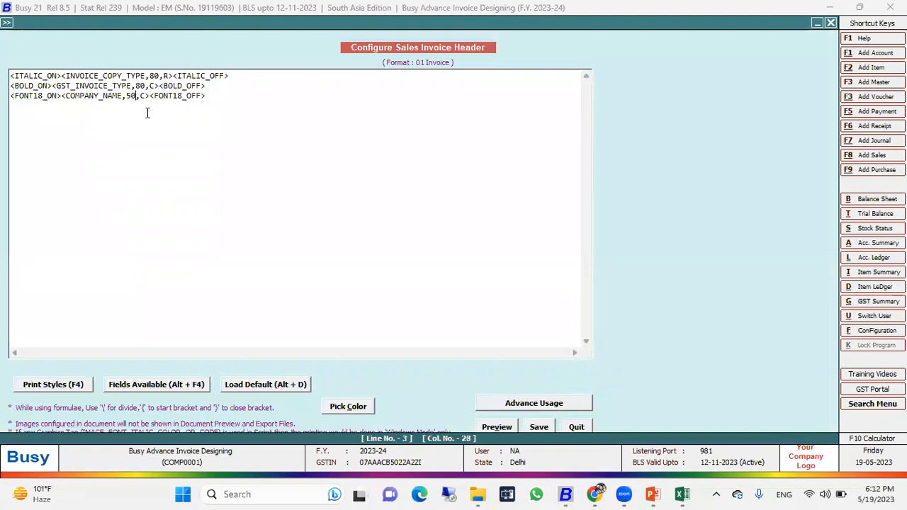
key(F2)
key(Escape)
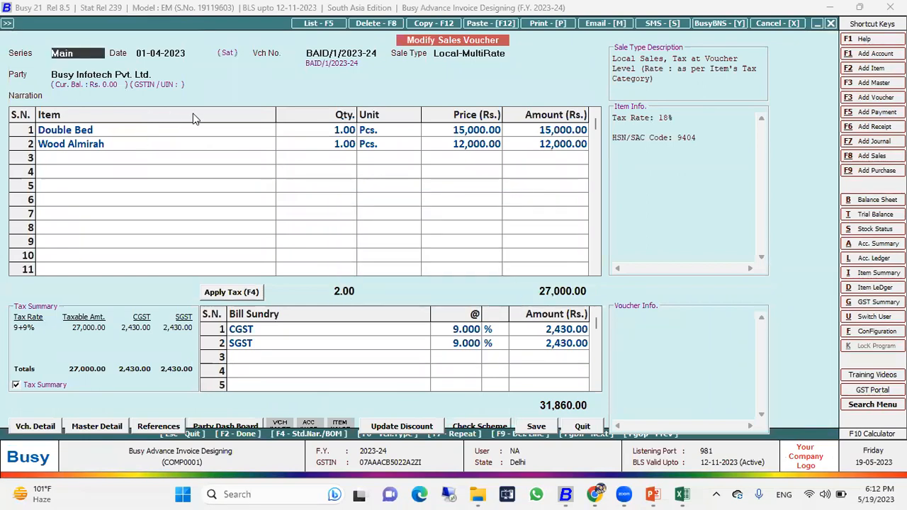
Preview the voucher's invoice to check the company name's position within the page border, and close the preview
key(alt+p)
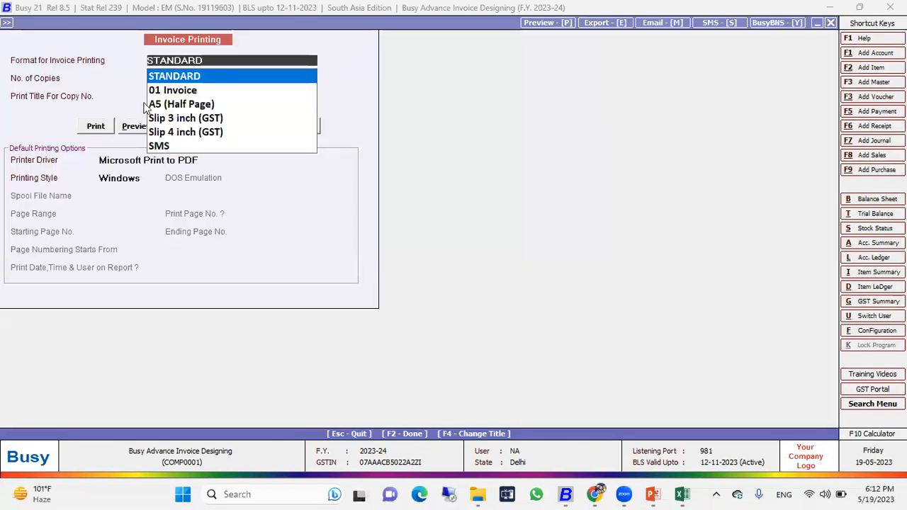
click(134, 128)
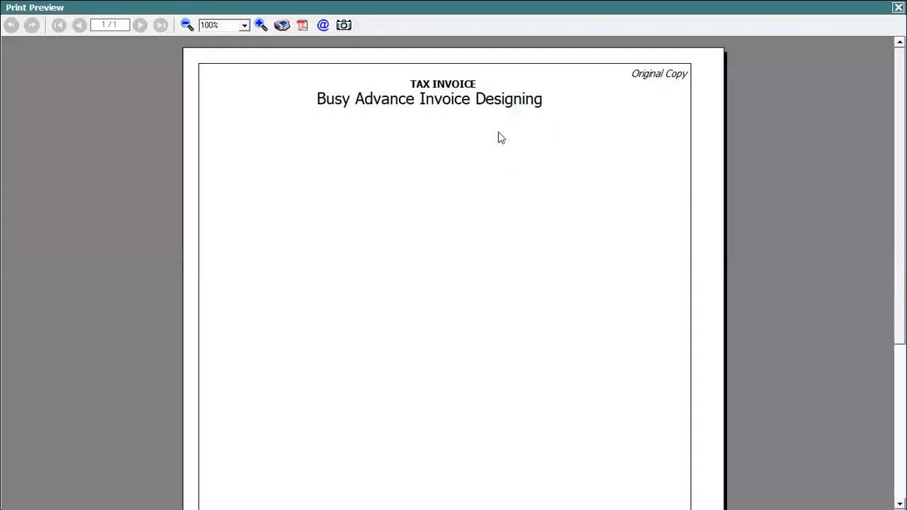
key(Escape)
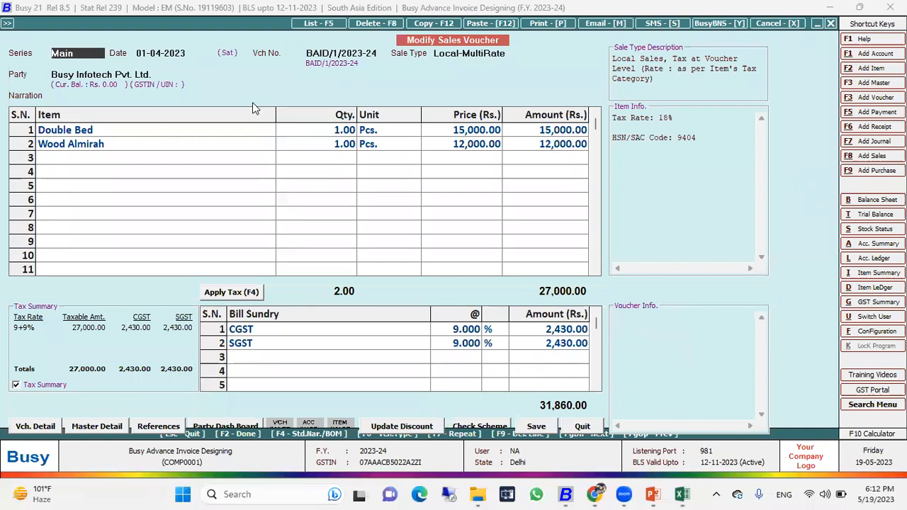
Reopen the Sales Invoice 01 Invoice format's header in the advanced invoice/document printing configuration
key(alt+f)
key(Down)
key(Down)
key(Down)
key(Down)
key(Down)
key(Down)
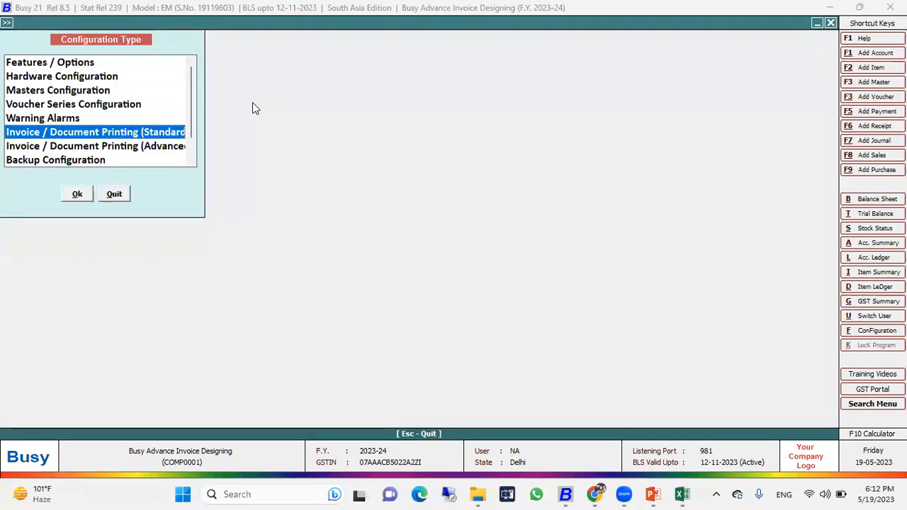
key(Return)
key(Return)
key(Down)
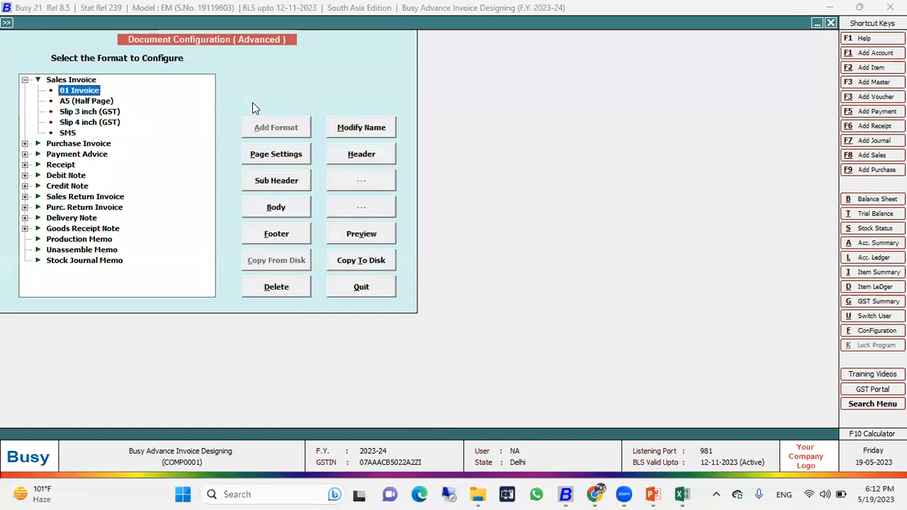
click(370, 157)
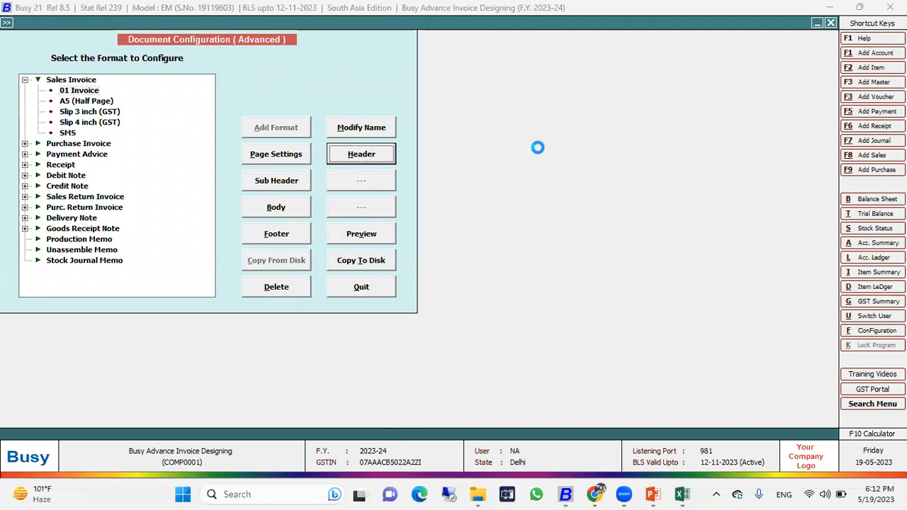
Leave a blank line below the company name and insert the COMPANY_ADD(2_LINE)_LINE1 field from the COMPANY category
key(Return)
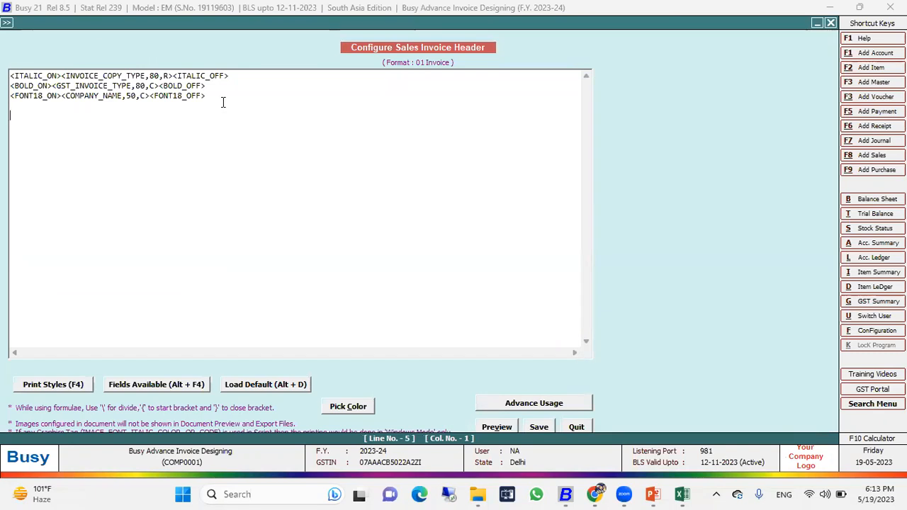
key(alt+F4)
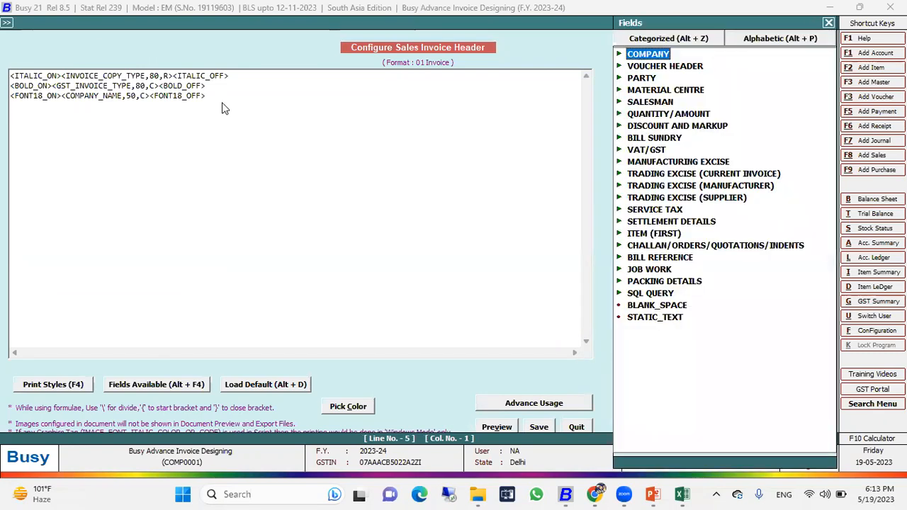
key(Right)
key(Down)
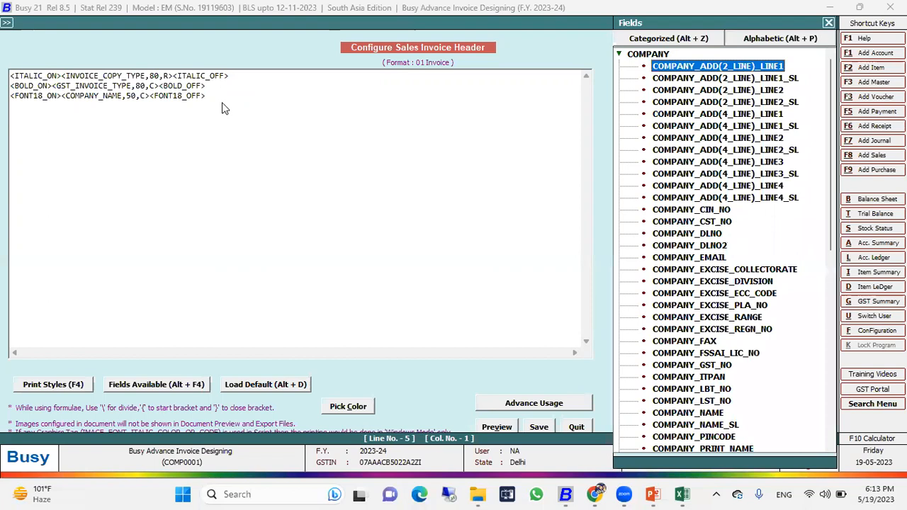
key(Down)
key(Down)
key(Down)
key(Down)
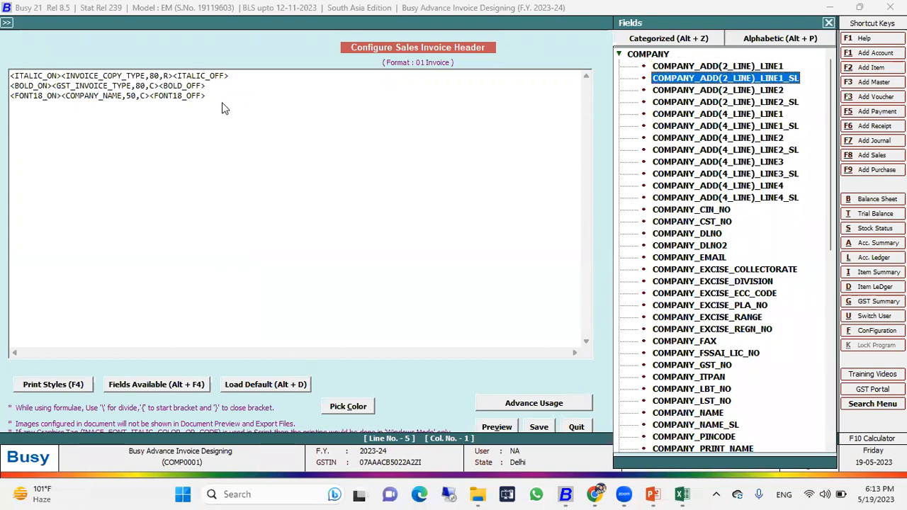
key(Up)
key(Up)
key(Up)
key(Up)
key(Return)
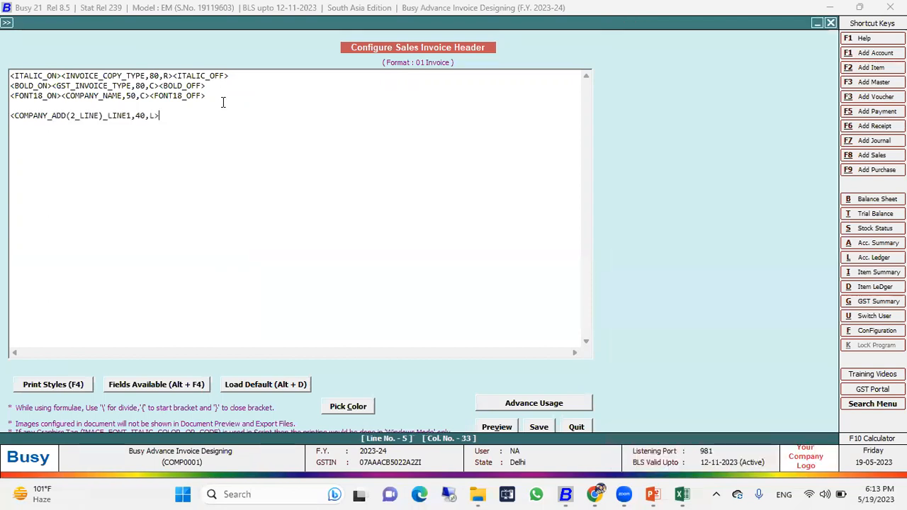
Insert the COMPANY_ADD(2_LINE)_LINE2 field on a new line below the first company address line
key(Return)
key(alt+F4)
key(Down)
key(Return)
Enclose the two company address lines in the CPI12_ON and CPI12_OFF print styles
key(Left)
key(Left)
key(Left)
key(Left)
key(Left)
key(Left)
key(Left)
key(Left)
key(Left)
key(Left)
key(Left)
key(Left)
key(Left)
key(Left)
key(Left)
key(Left)
key(Left)
key(Left)
key(Left)
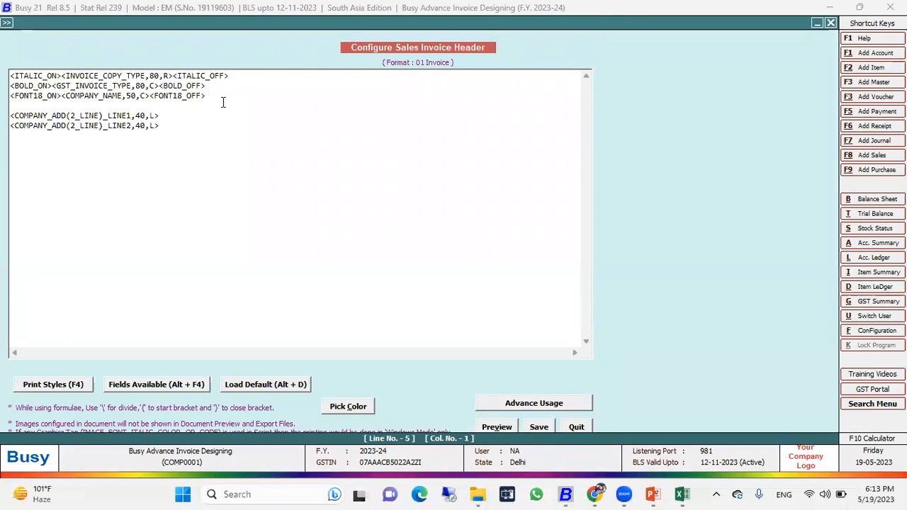
key(F4)
key(Down)
key(Down)
key(Down)
key(Down)
key(Down)
key(Down)
key(Down)
key(Down)
key(Down)
key(Down)
key(Down)
key(Down)
key(Down)
key(Down)
key(Return)
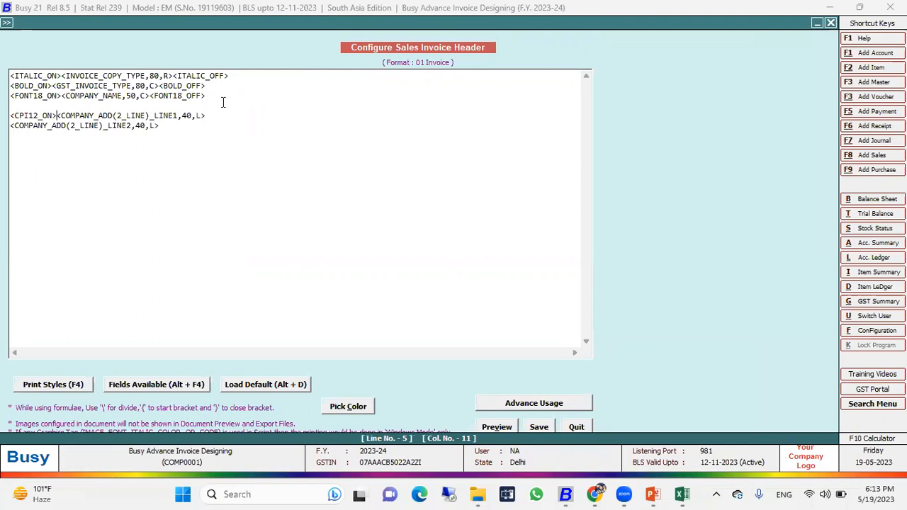
click(175, 129)
key(F4)
key(Down)
key(Return)
Set the width of both company address fields to 96
key(BackSpace)
key(BackSpace)
text(96)
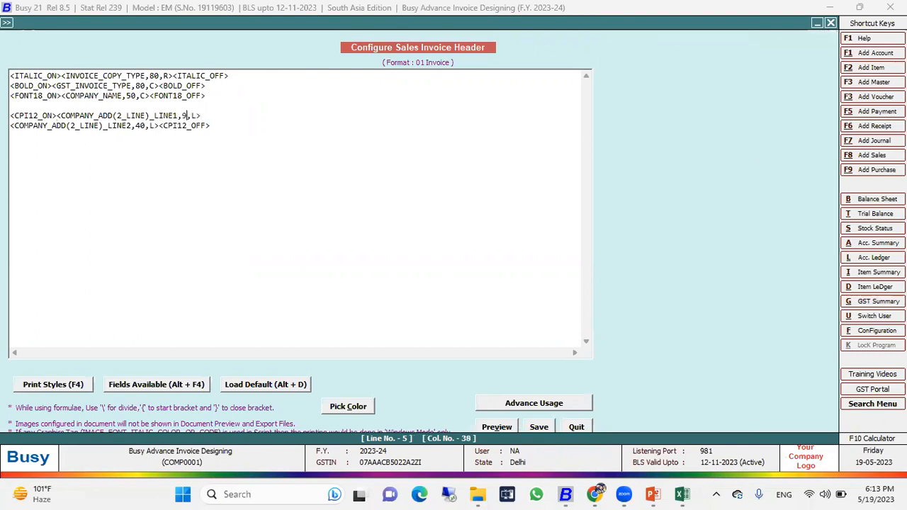
click(175, 128)
key(Left)
key(Left)
key(Left)
key(Left)
key(Left)
key(Left)
key(BackSpace)
key(Delete)
text(96)
Change the alignment of both company address fields to centred (c)
key(Up)
key(Right)
key(Right)
key(Right)
key(Right)
key(Right)
key(Right)
key(Right)
key(Right)
key(Right)
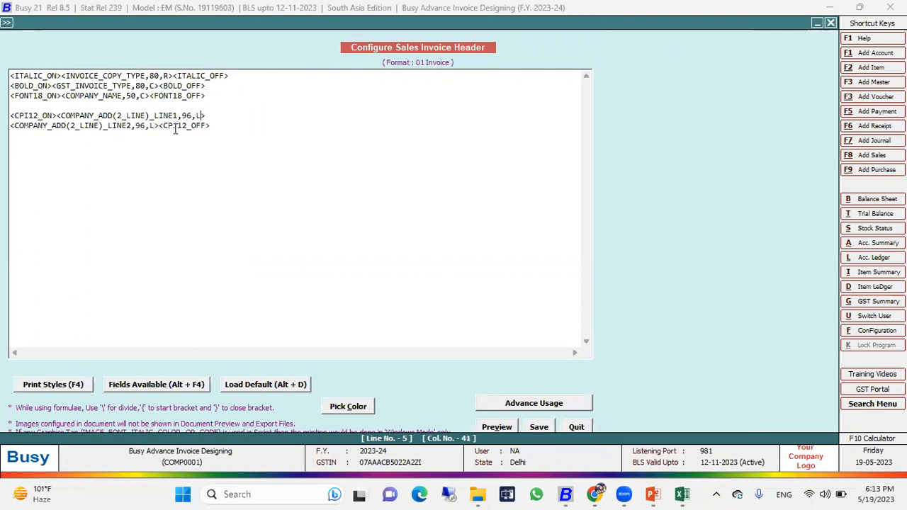
key(BackSpace)
key(Down)
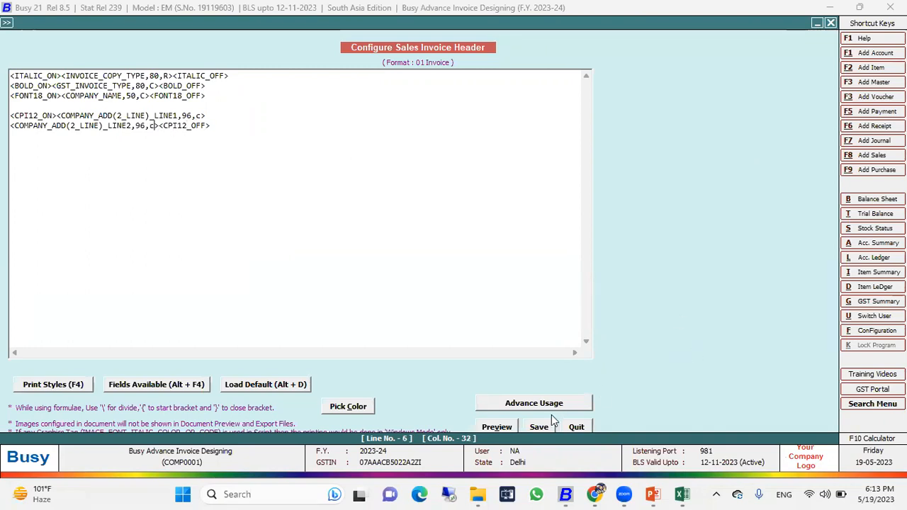
Preview the header layout, save the header and go back to the sales voucher
click(509, 425)
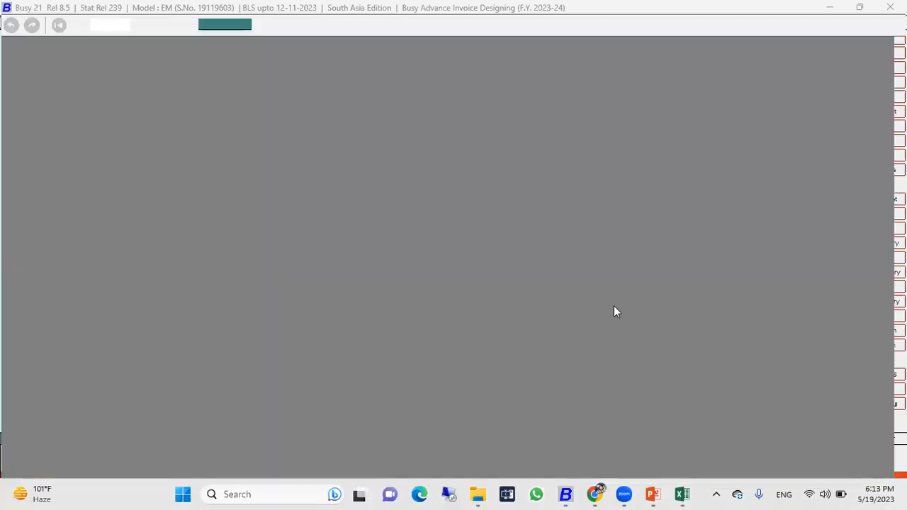
key(Escape)
key(Escape)
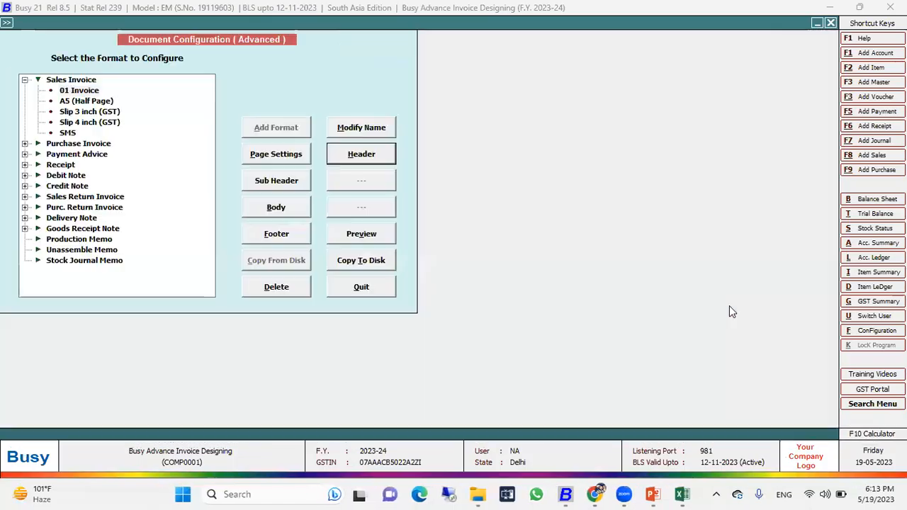
key(Escape)
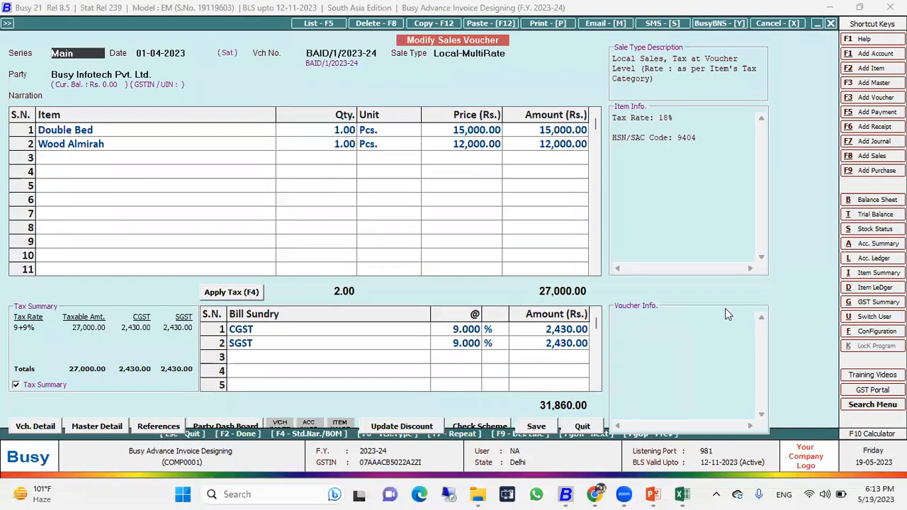
Preview the voucher in the 01 Invoice format to check the centred company address, and close the preview
key(alt+p)
click(172, 92)
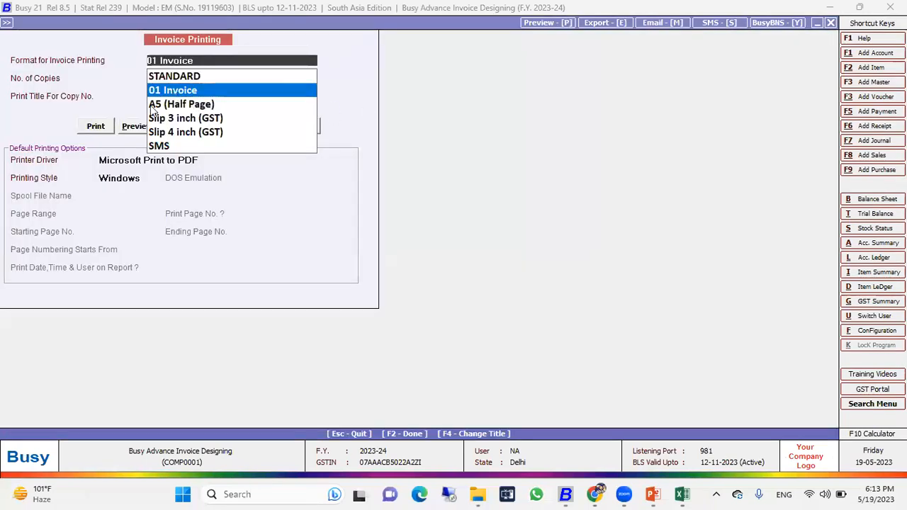
click(144, 125)
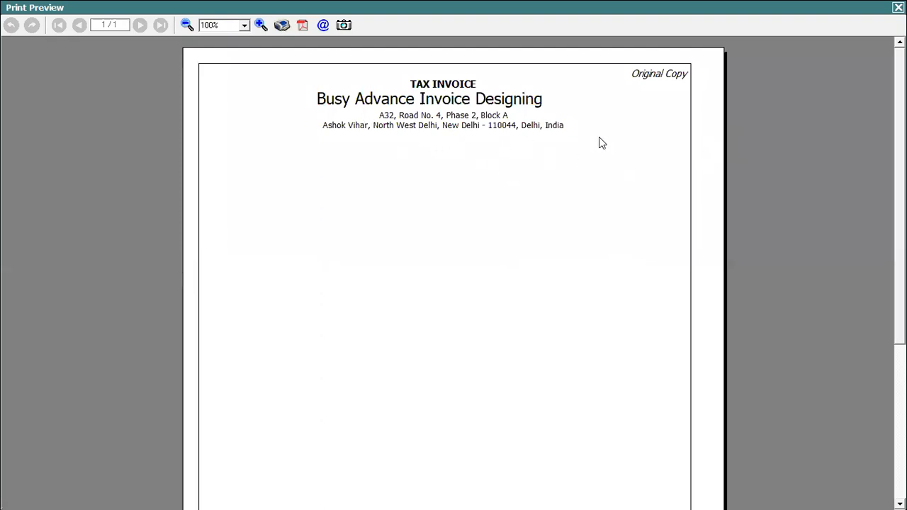
key(Escape)
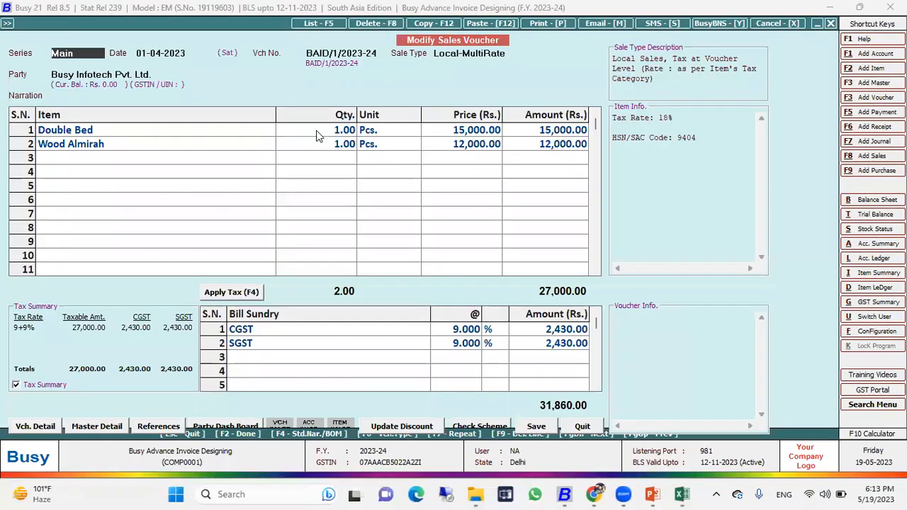
Open the header of the Sales Invoice 01 Invoice format again in the advanced document printing configuration
key(alt+f)
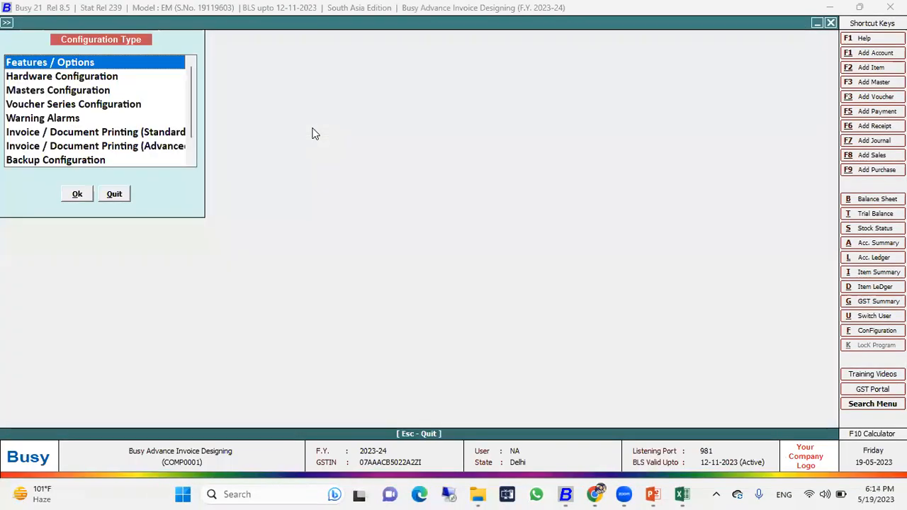
key(Down)
key(Down)
key(Down)
key(Down)
key(Down)
key(Down)
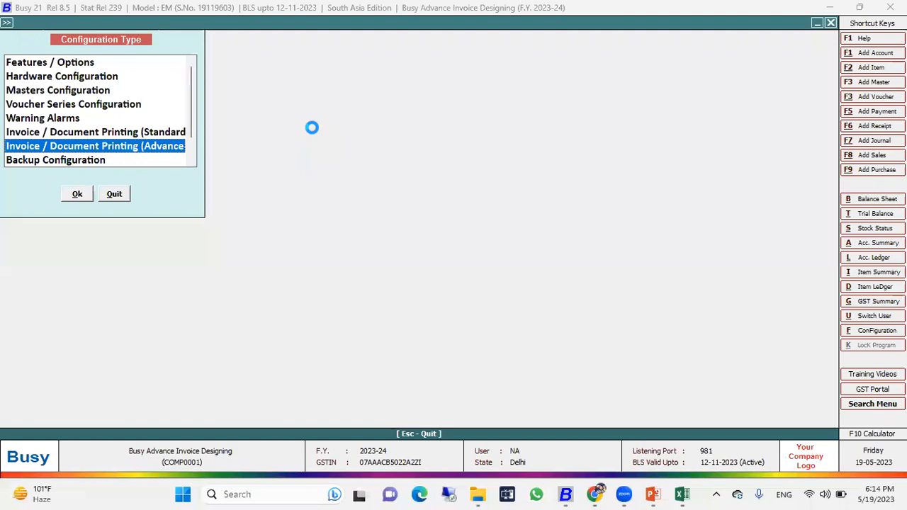
key(Return)
key(Right)
key(Down)
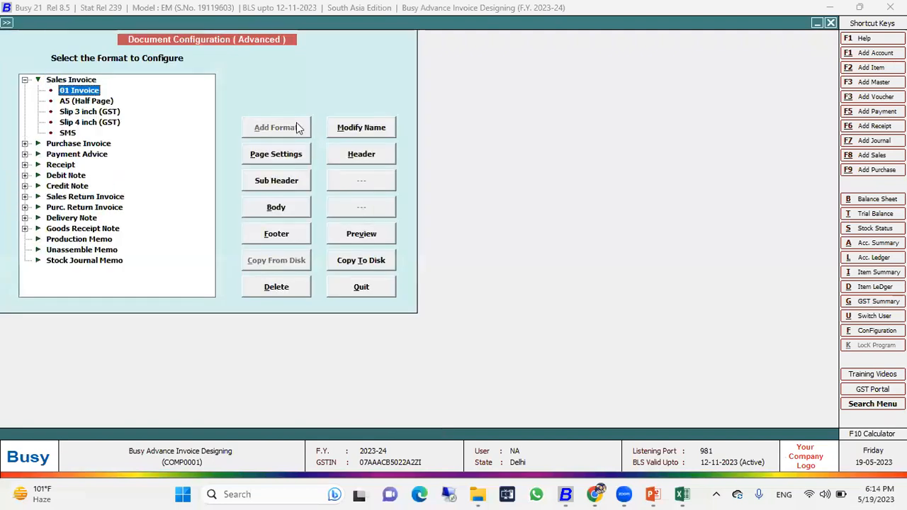
click(361, 155)
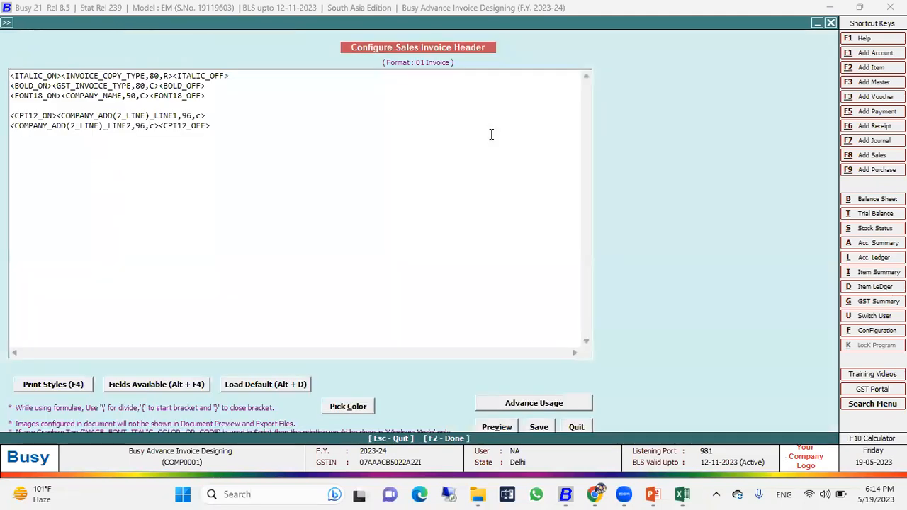
Add the horizontal line tag <BLH,A> below the company address lines and check it in the header preview
click(223, 119)
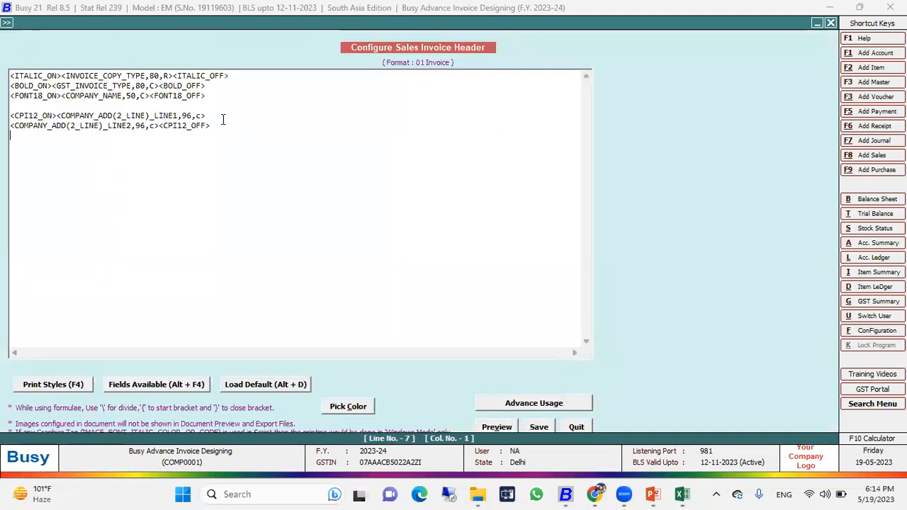
text(<BLH,A>)
click(497, 427)
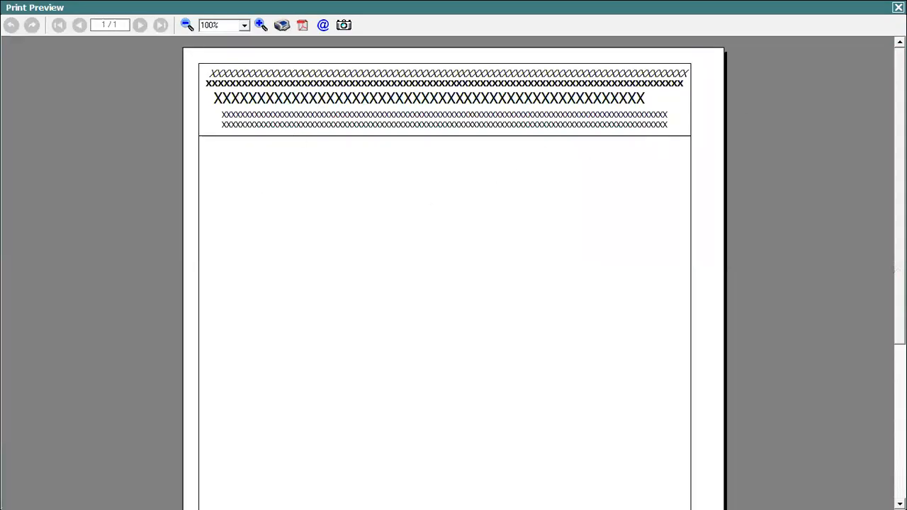
key(Escape)
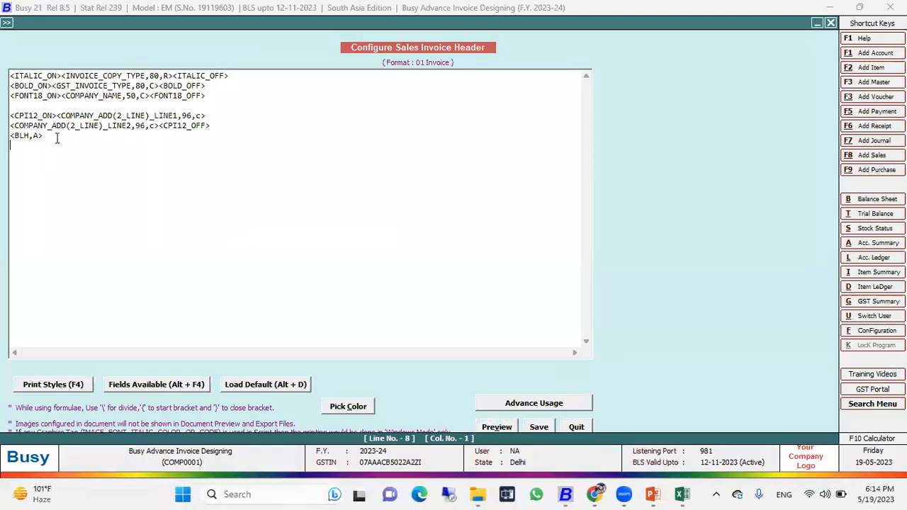
Insert a STATIC_TEXT field below the horizontal line and replace its placeholder with "Customer Name"
key(alt+F4)
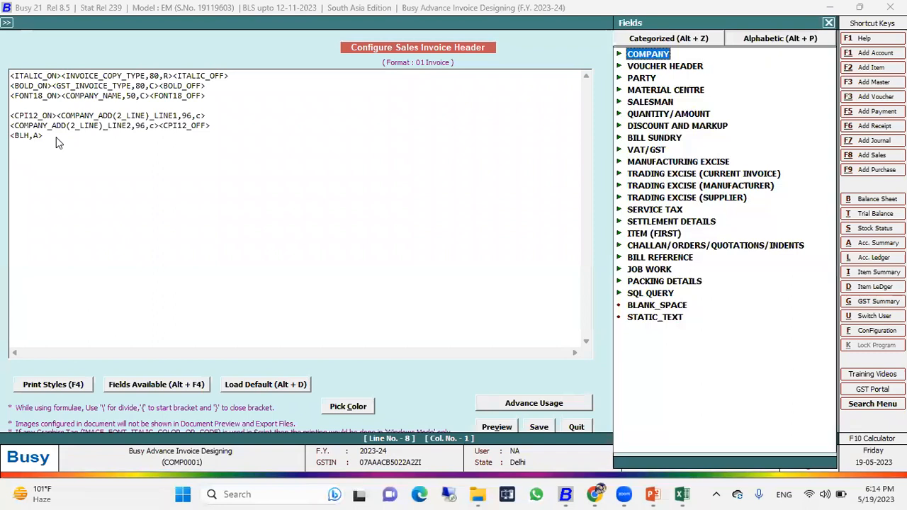
key(End)
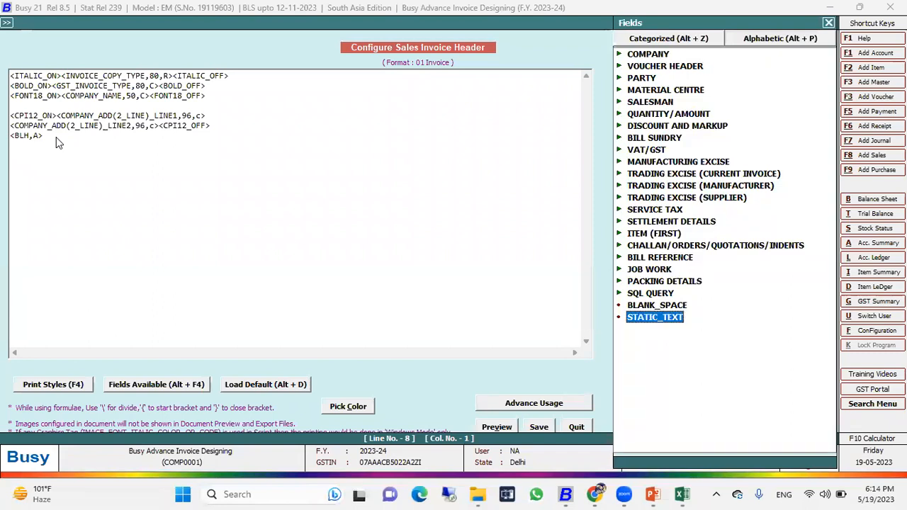
key(Return)
key(BackSpace)
key(BackSpace)
key(BackSpace)
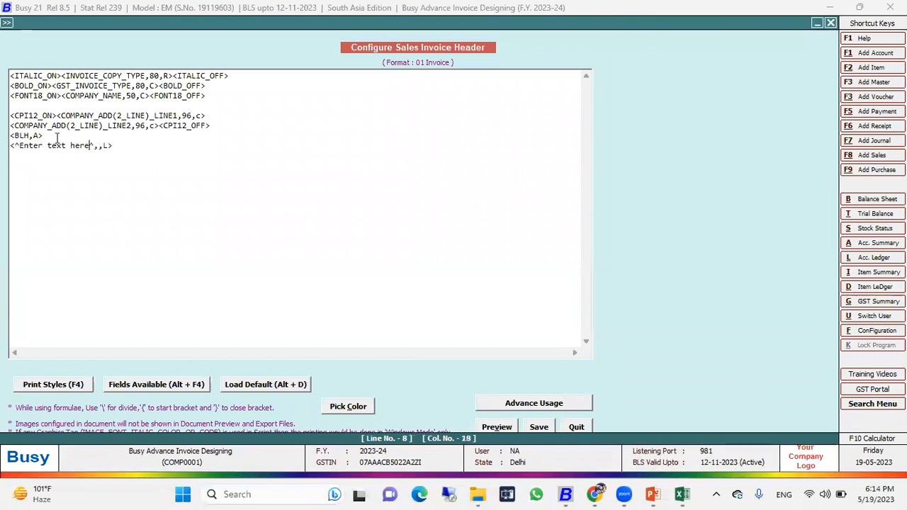
key(BackSpace)
key(BackSpace)
key(BackSpace)
key(BackSpace)
key(BackSpace)
key(BackSpace)
key(BackSpace)
key(BackSpace)
key(BackSpace)
key(BackSpace)
key(BackSpace)
key(BackSpace)
text(Customer Name)
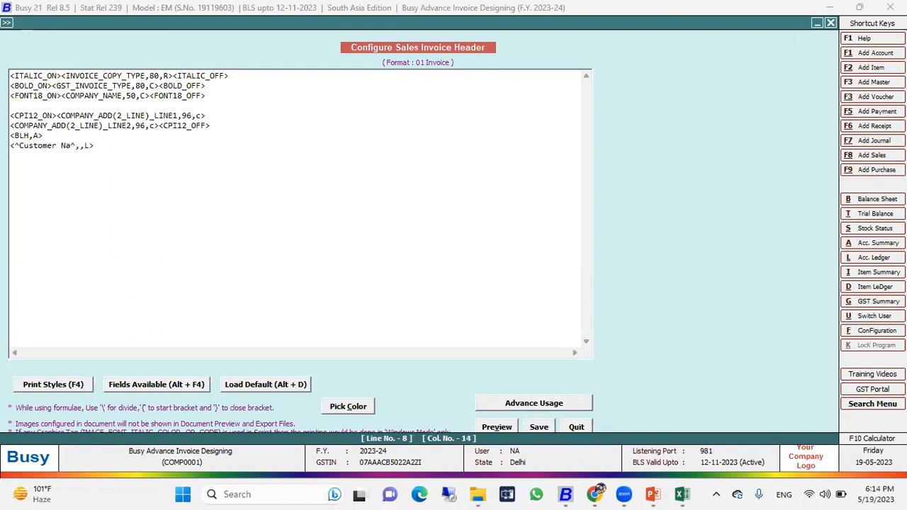
Count the characters of the Customer Name static text and set its width to 15
key(shift+Left)
key(shift+Left)
key(shift+Left)
key(shift+Left)
key(shift+Left)
key(shift+Left)
key(shift+Left)
key(shift+Left)
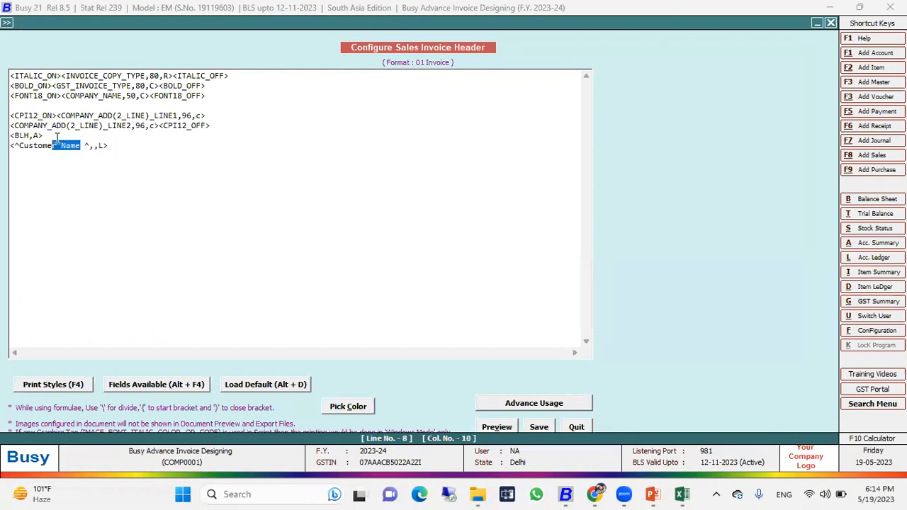
key(shift+Left)
key(shift+Left)
key(shift+Left)
key(shift+Left)
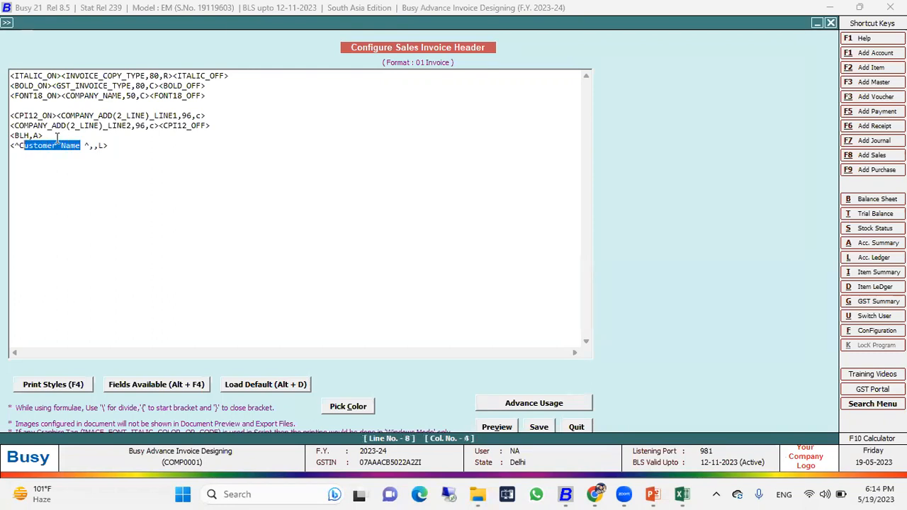
key(Right)
key(Right)
key(Right)
key(Right)
key(Right)
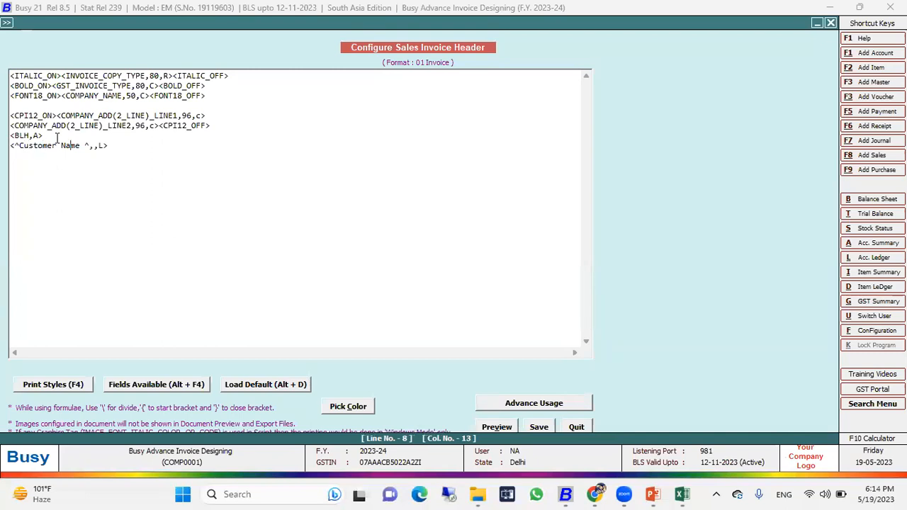
text(15)
Insert the PARTY_NAME field from the PARTY category after the Customer Name text, and save the header
key(alt+F4)
key(Down)
key(Down)
key(Down)
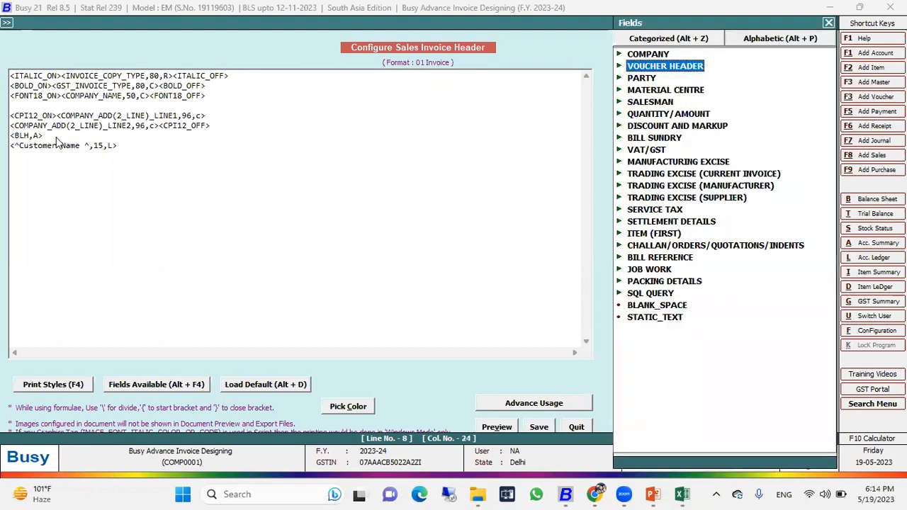
key(Right)
key(Down)
key(Down)
key(Down)
key(Down)
key(Down)
key(Down)
key(Down)
key(Down)
key(Down)
key(Down)
key(Down)
key(Down)
key(Down)
key(Down)
key(Down)
key(Down)
key(Down)
key(Down)
key(Down)
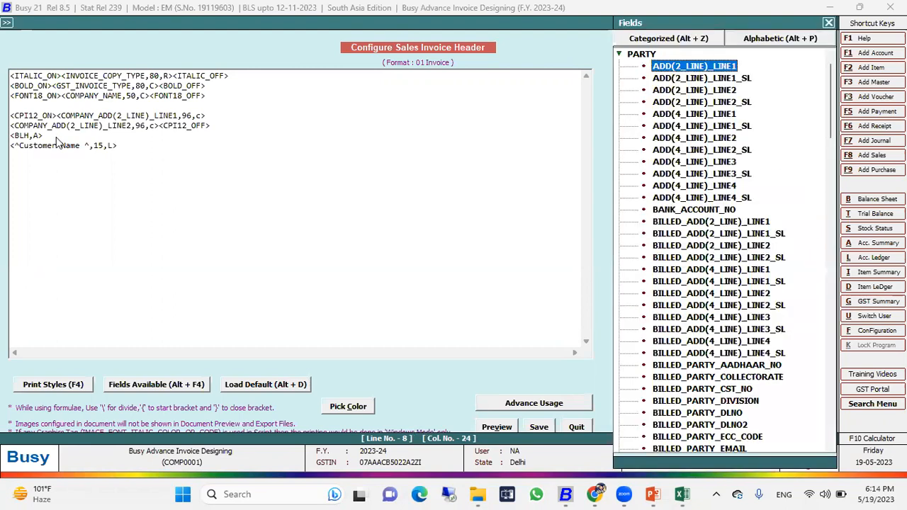
key(Down)
key(Down)
key(Down)
key(Down)
key(Down)
key(Down)
key(Down)
key(Down)
key(Down)
key(Down)
key(Down)
key(Down)
key(Down)
key(Down)
key(Down)
key(Down)
key(Down)
key(Down)
key(Down)
key(Down)
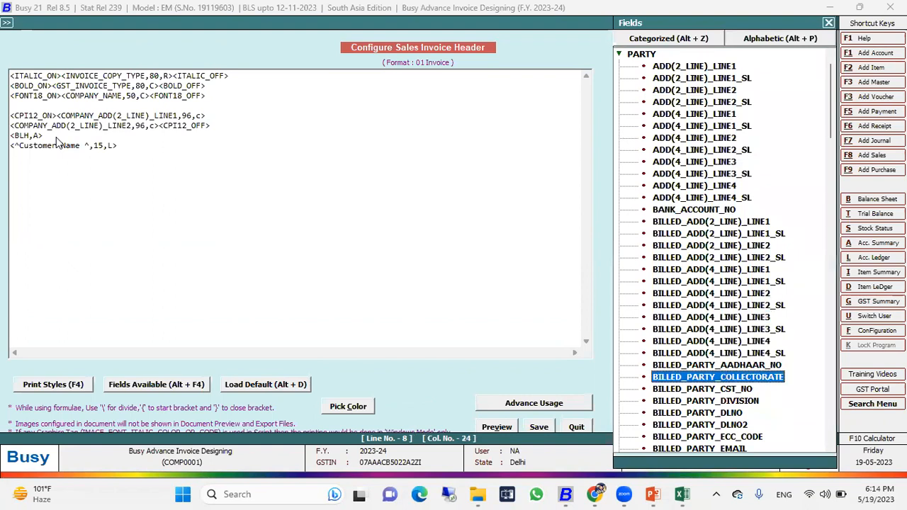
key(Down)
key(Down)
key(Down)
key(Down)
key(Down)
key(Down)
key(Down)
key(Down)
key(Down)
key(Down)
key(Down)
key(Down)
key(Down)
key(Down)
key(Down)
key(Down)
key(Down)
key(Down)
key(Down)
key(Down)
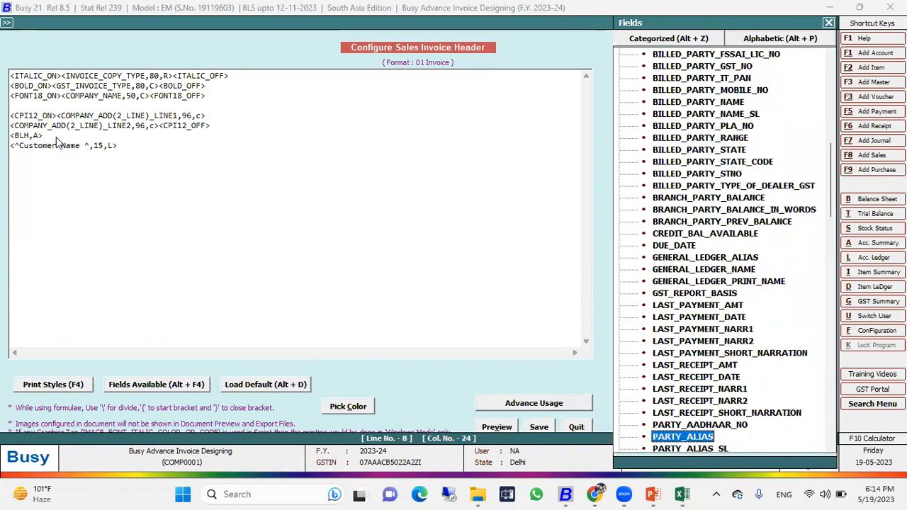
key(Down)
key(Down)
key(Down)
key(Down)
key(Down)
key(Down)
key(Down)
key(Down)
key(Down)
key(Down)
key(Down)
key(Down)
key(Down)
key(Down)
key(Down)
key(Down)
key(Down)
key(Down)
key(Down)
key(Down)
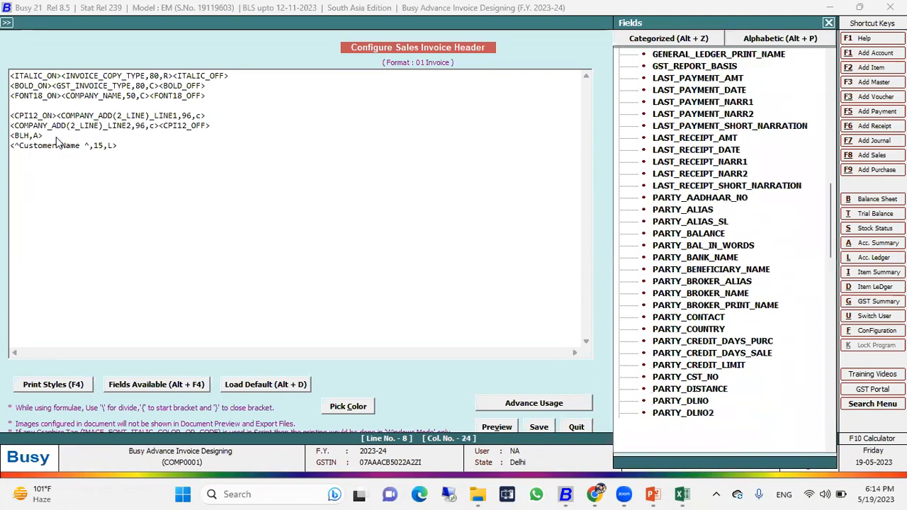
key(Up)
key(Down)
key(Down)
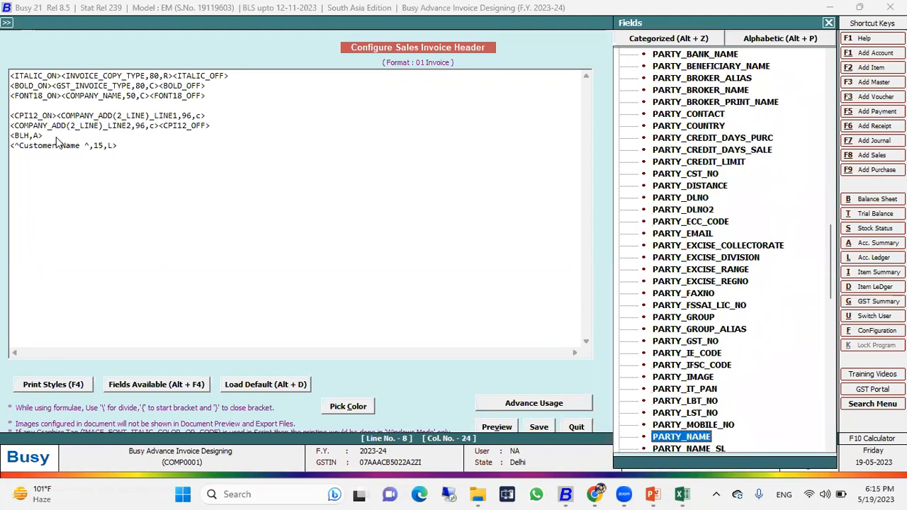
key(Return)
key(Escape)
key(Return)
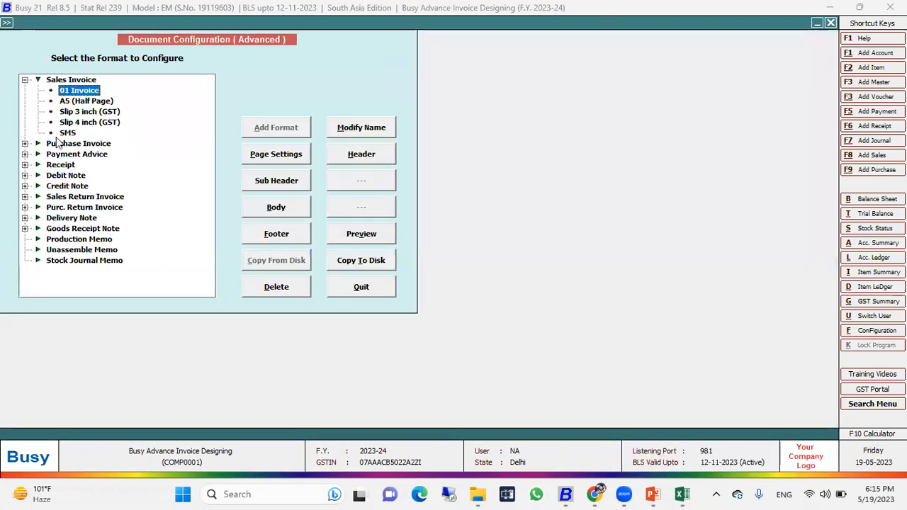
Preview the invoice print of the Busy Infotech Pvt. Ltd. sales voucher in the 01 Invoice format
key(Escape)
key(Escape)
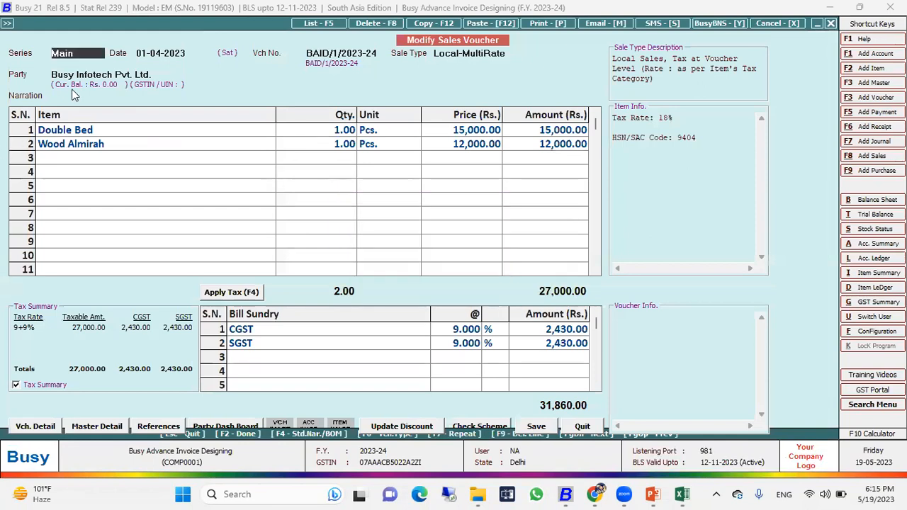
key(alt+p)
key(Down)
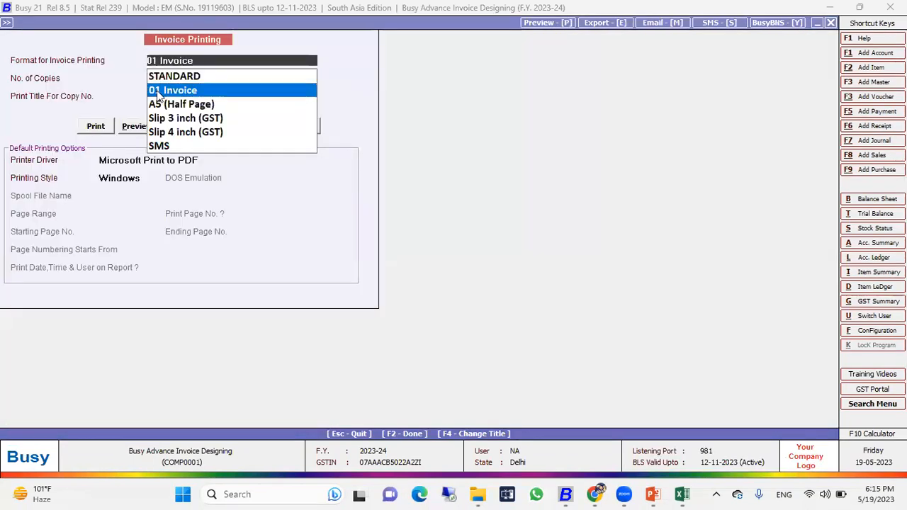
key(Return)
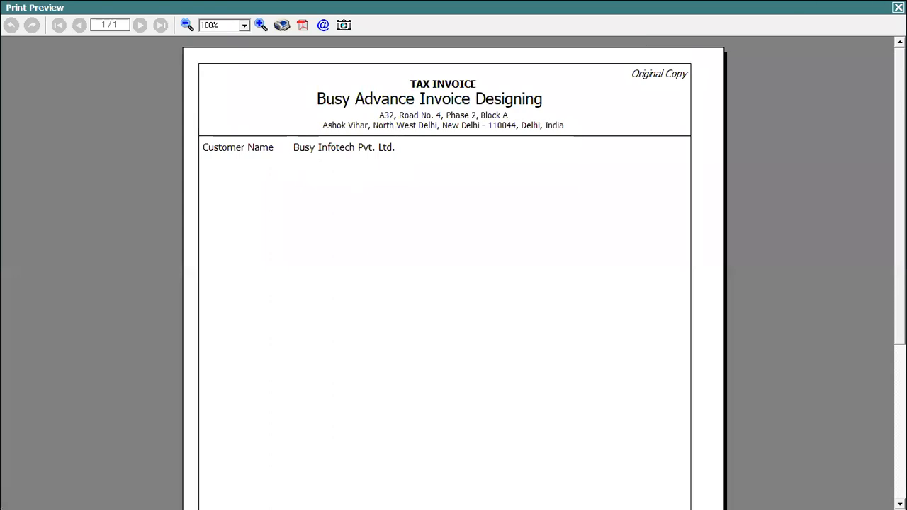
key(Escape)
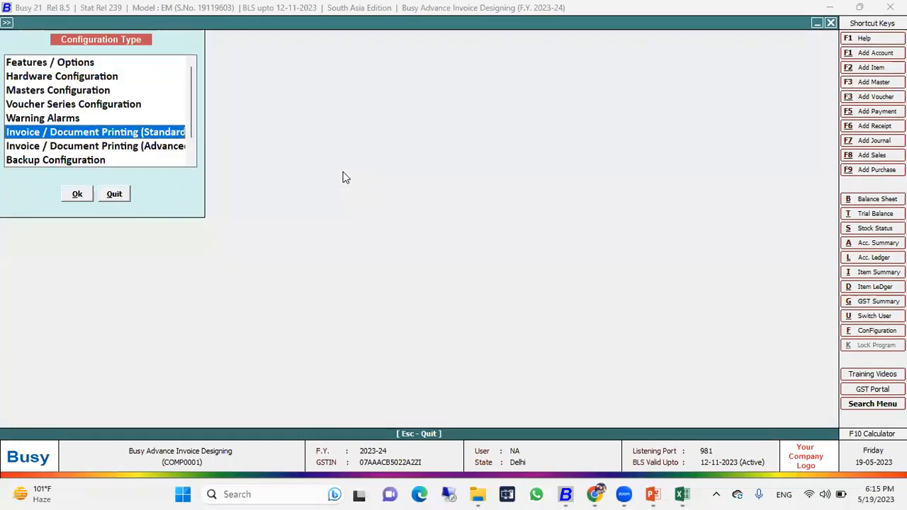
Reopen the Sales Invoice 01 Invoice header in the advanced document printing configuration
key(Down)
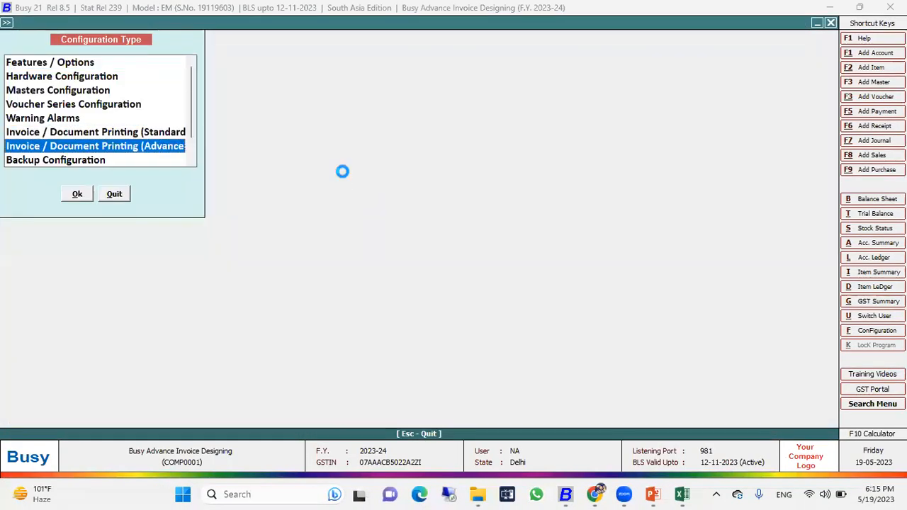
key(Return)
key(Right)
key(Down)
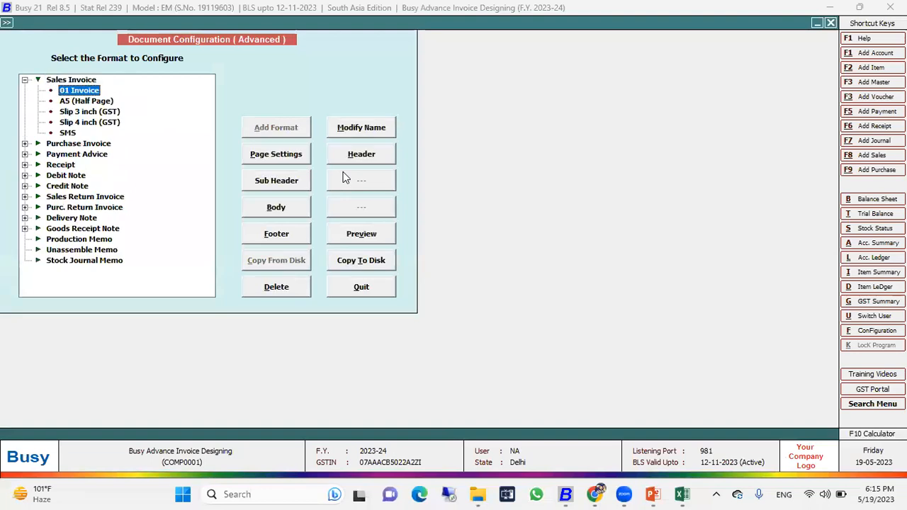
click(376, 157)
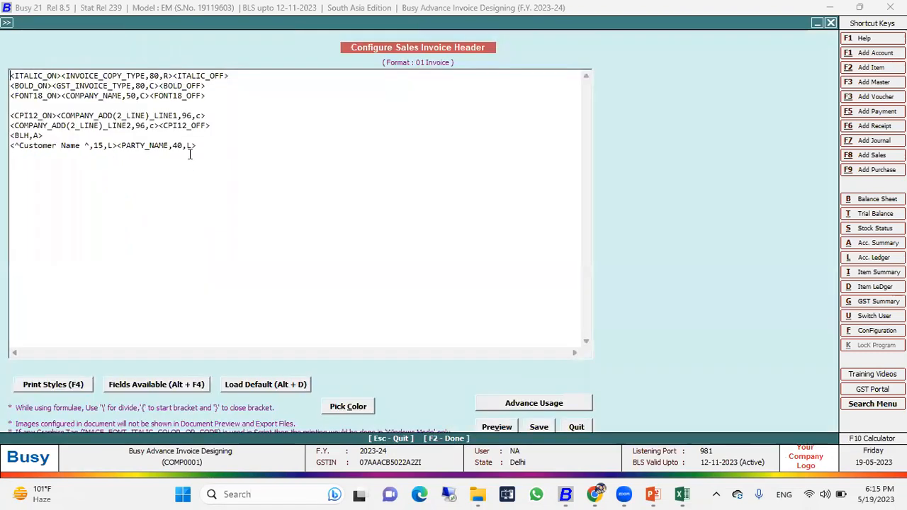
Enclose the Customer Name and PARTY_NAME line in CONDENSE_ON and CONDENSE_OFF print styles and check the header preview
click(205, 150)
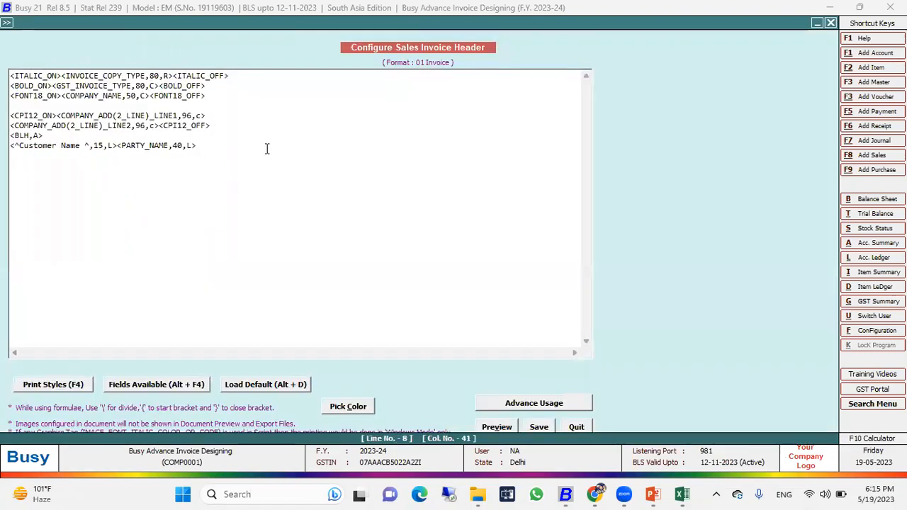
key(F4)
key(Down)
key(Down)
key(Down)
key(Down)
key(Down)
key(Down)
key(Down)
key(Down)
key(Down)
key(Down)
key(Down)
key(Down)
key(Down)
key(Down)
key(Down)
key(Down)
key(Down)
key(Down)
key(Up)
key(Return)
key(Left)
key(Left)
key(Left)
key(Left)
key(Left)
key(Left)
key(Left)
key(Left)
key(Left)
key(Left)
key(Left)
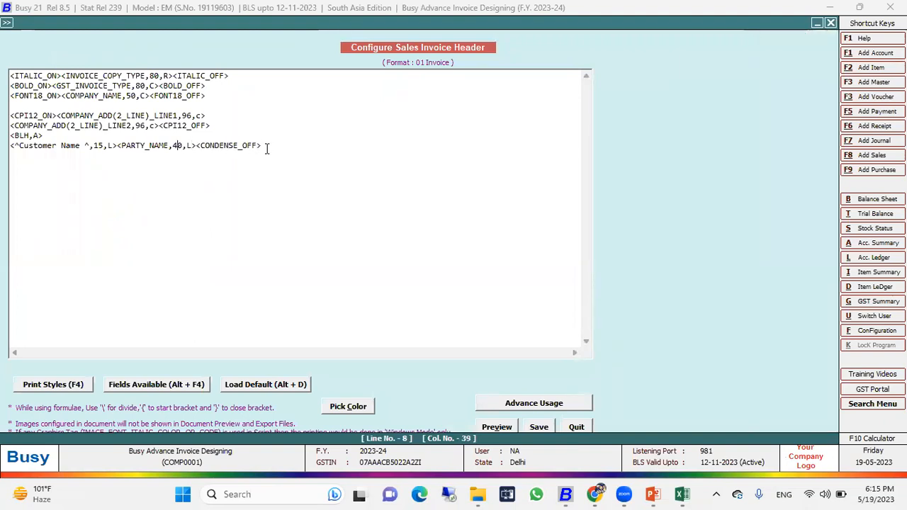
key(Home)
key(F4)
key(Up)
key(Return)
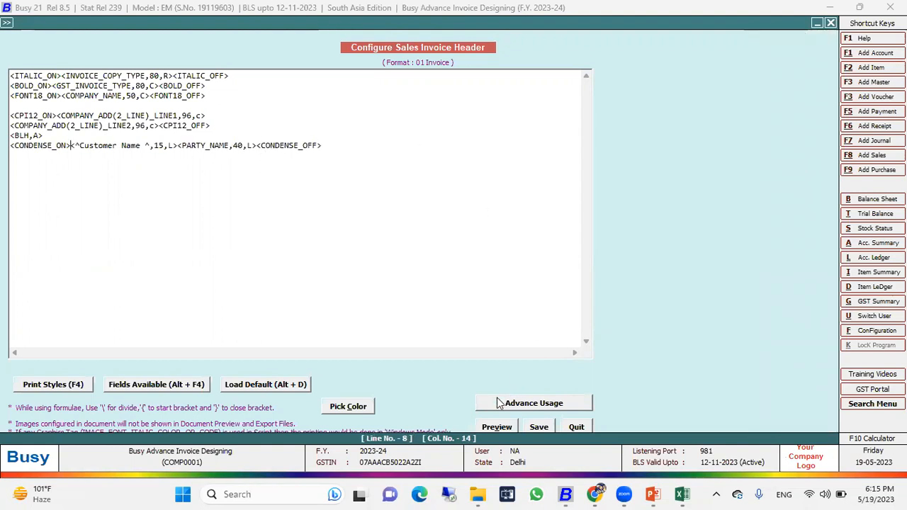
click(502, 427)
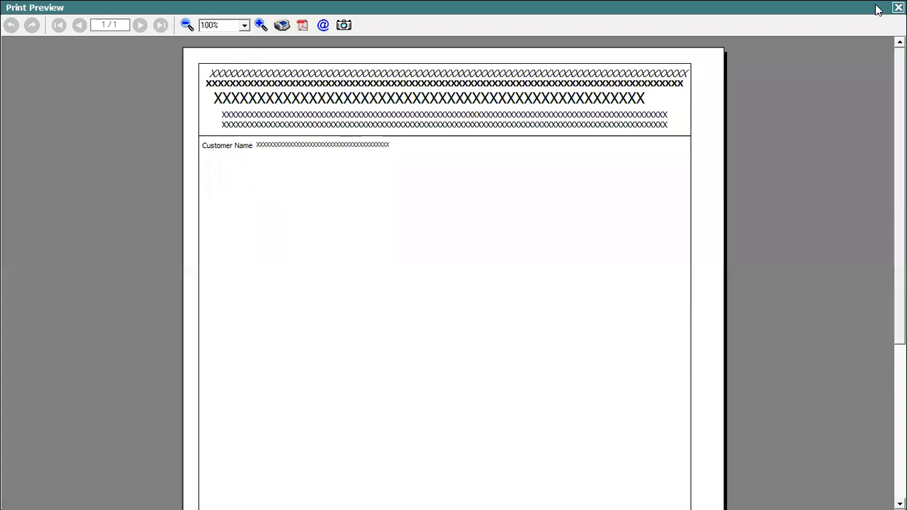
click(899, 7)
Add the vertical line tag <BLV,A> at the end of the Customer Name line and check it in the header preview
click(334, 147)
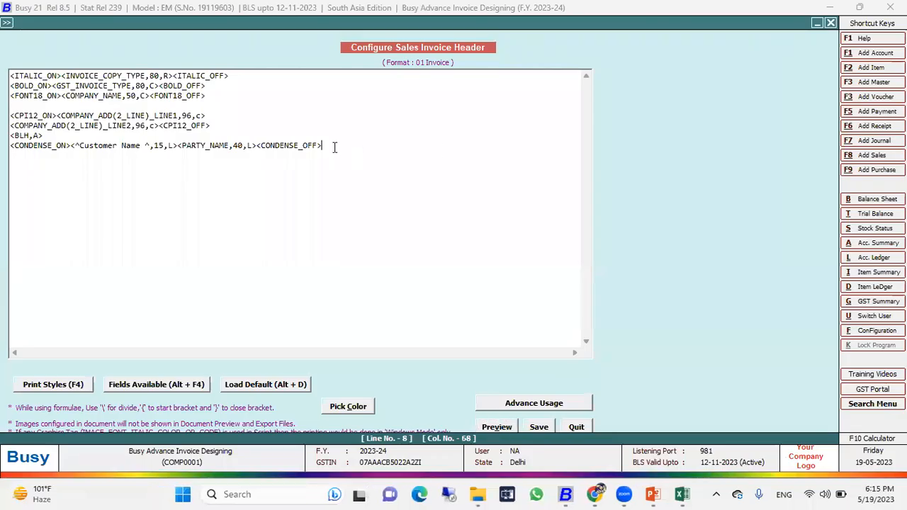
text(<BLV<A>)
click(509, 429)
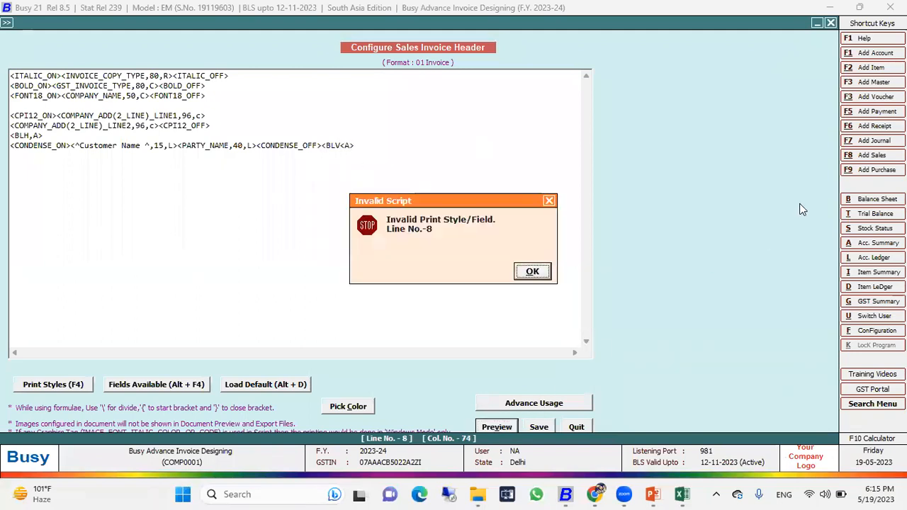
click(532, 270)
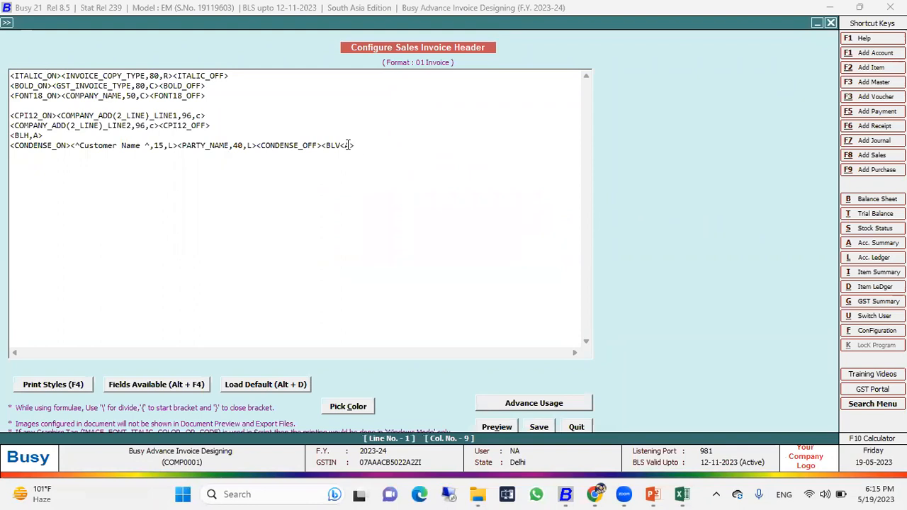
click(344, 145)
key(BackSpace)
text(,)
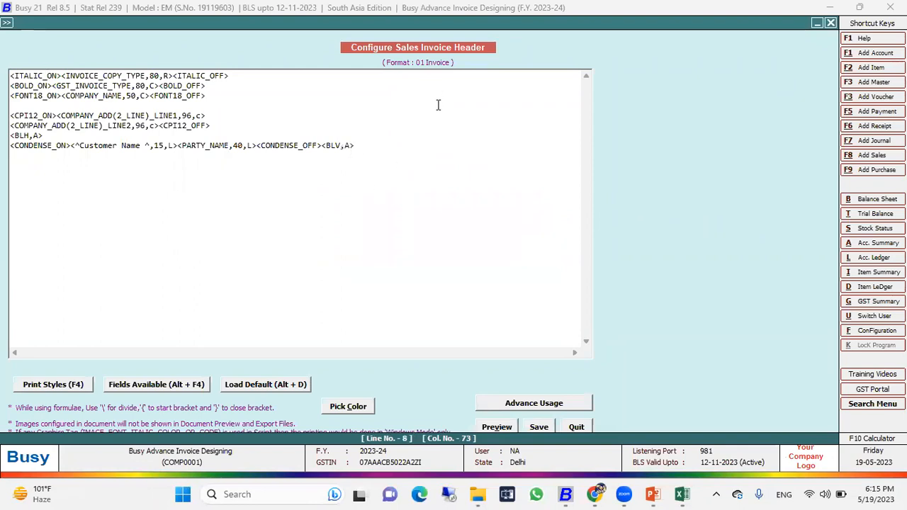
click(497, 426)
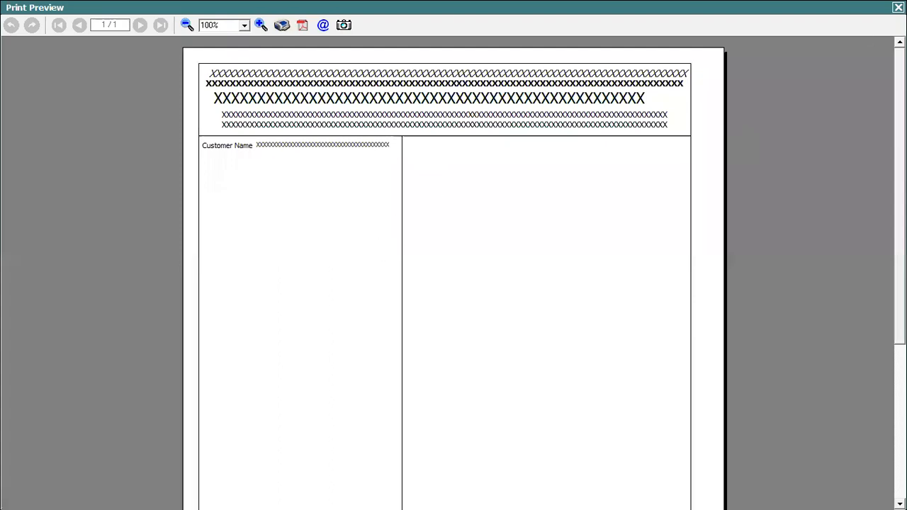
click(898, 7)
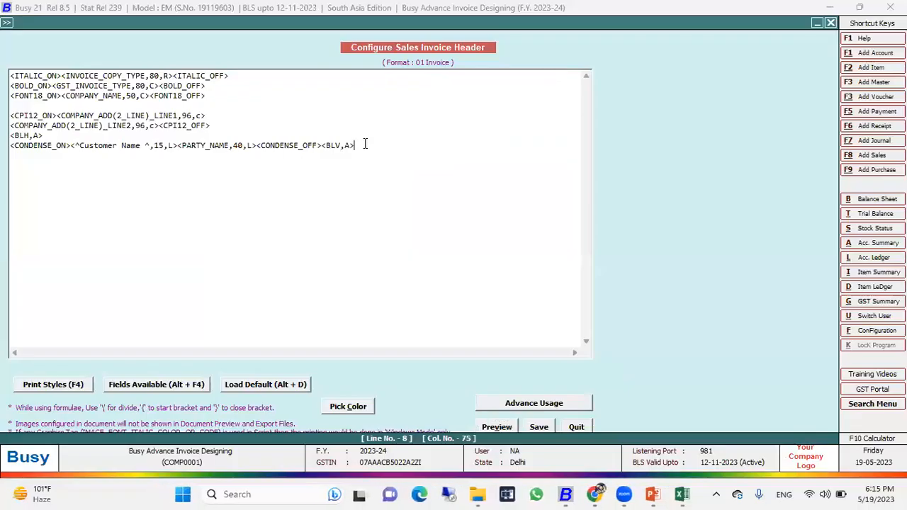
Add the horizontal line tag <BLH,A> on a new line below the Customer Name line and check the header preview
key(Return)
text(<>)
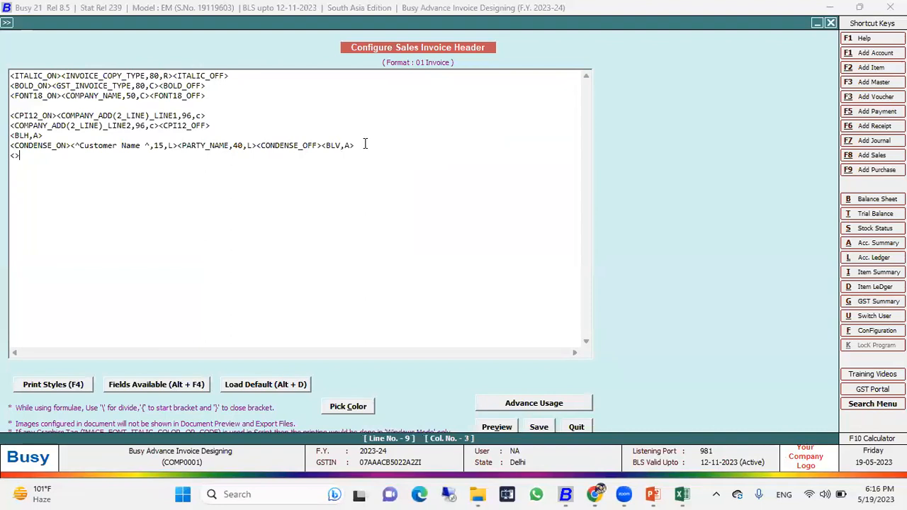
text(BLH,A)
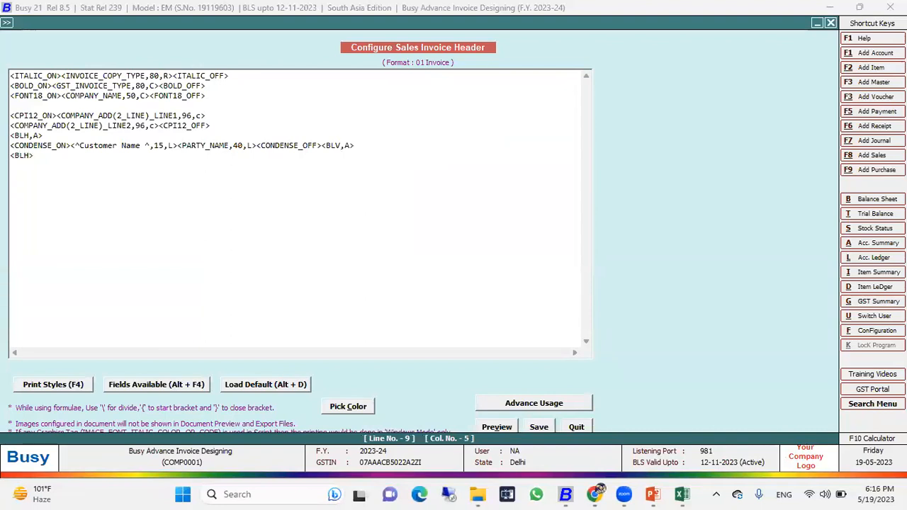
click(496, 427)
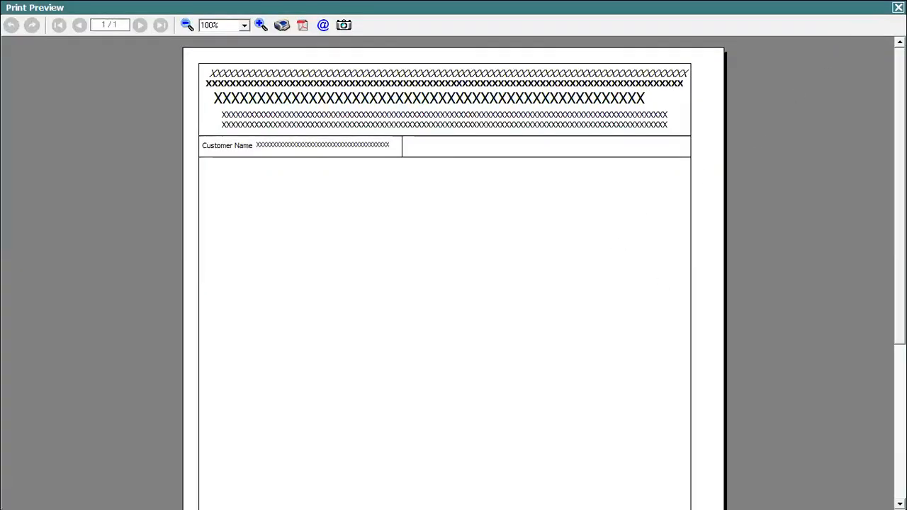
key(Escape)
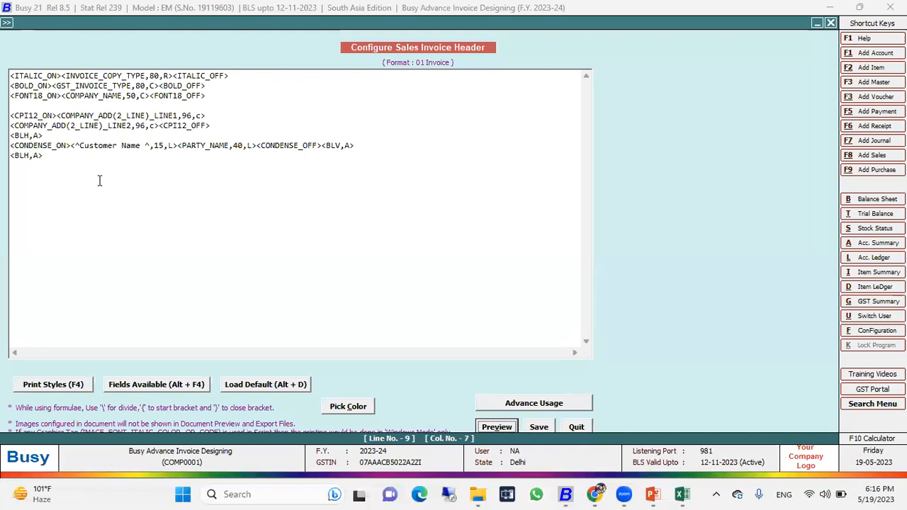
Insert a static text field with the text S.NO. on a new line below the last <BLH,A> tag
click(65, 165)
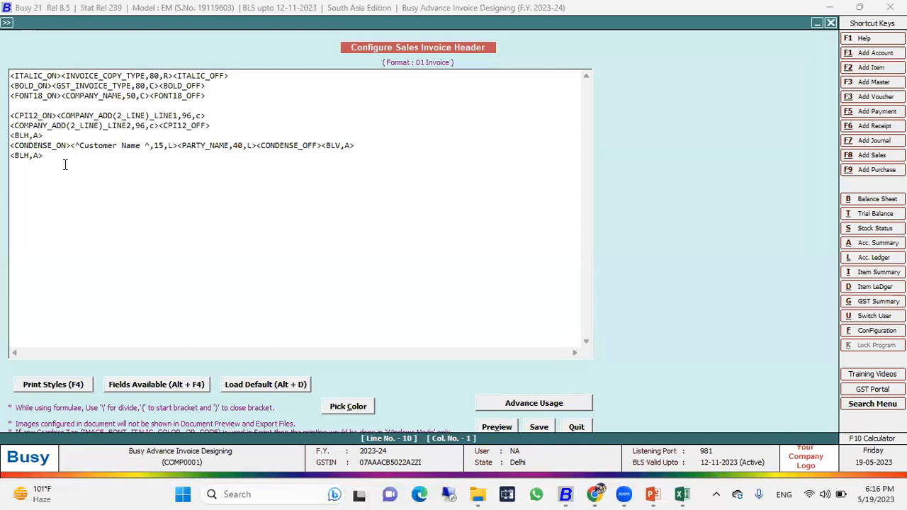
key(alt+F4)
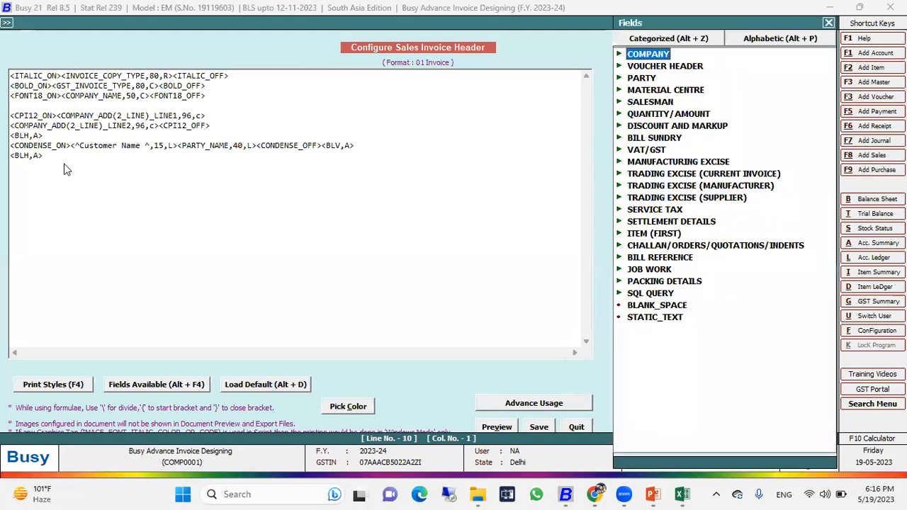
key(End)
key(Return)
key(Left)
key(Left)
key(Left)
key(Left)
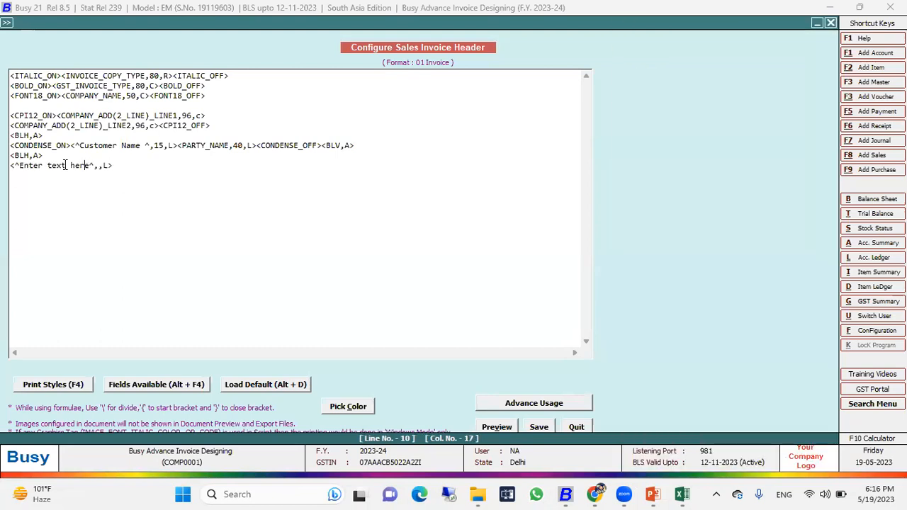
key(BackSpace)
key(BackSpace)
key(BackSpace)
key(BackSpace)
key(BackSpace)
key(BackSpace)
key(BackSpace)
key(BackSpace)
key(BackSpace)
key(BackSpace)
key(BackSpace)
key(BackSpace)
key(BackSpace)
key(BackSpace)
key(BackSpace)
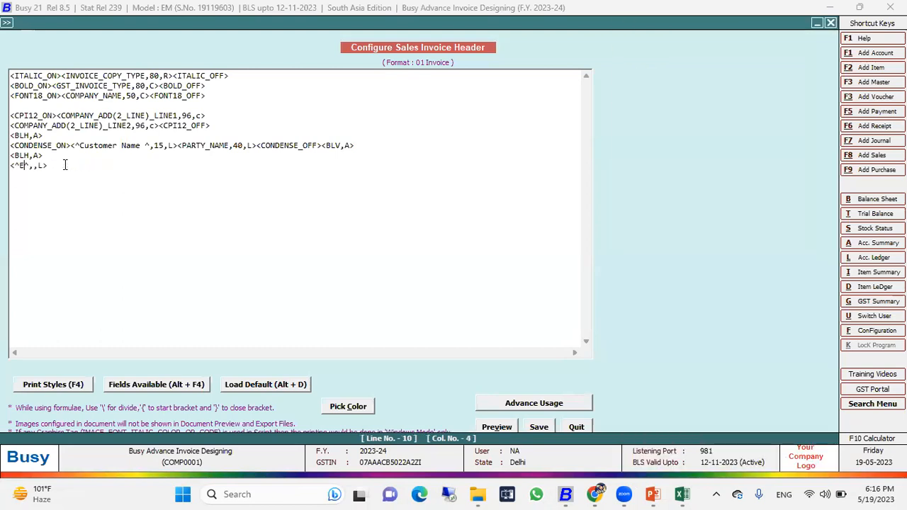
text(S.NO.)
Set the S.NO. field's width to 4 and add the vertical line tag <BLV,A> after it
key(Right)
key(Right)
key(Right)
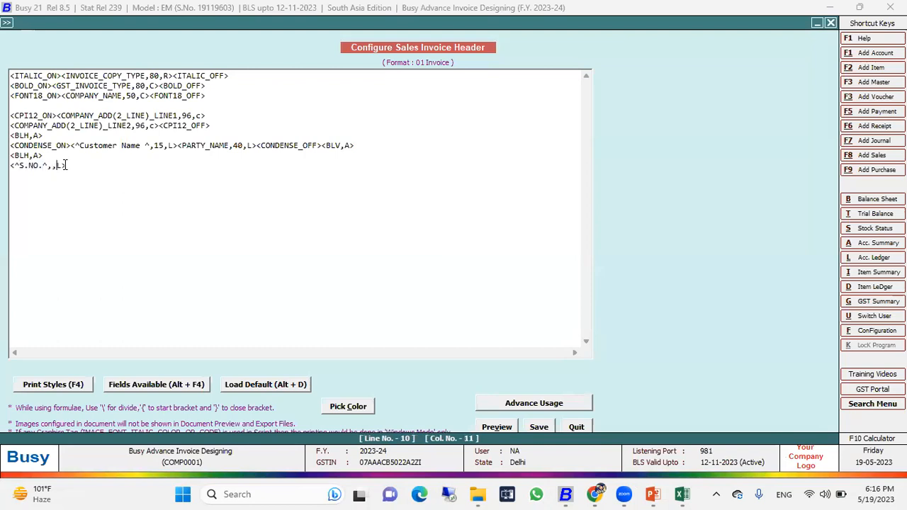
text(4)
text(<BLV,a)
text(>)
Insert a static text field with the text Description of Item after the S.NO. column's vertical line tag
key(alt+F4)
key(Home)
key(Down)
key(Down)
key(Home)
key(End)
key(Return)
key(BackSpace)
key(BackSpace)
key(BackSpace)
key(BackSpace)
key(BackSpace)
key(BackSpace)
key(BackSpace)
key(BackSpace)
key(BackSpace)
key(BackSpace)
key(BackSpace)
key(BackSpace)
key(BackSpace)
key(BackSpace)
key(BackSpace)
text(Description of Item^,)
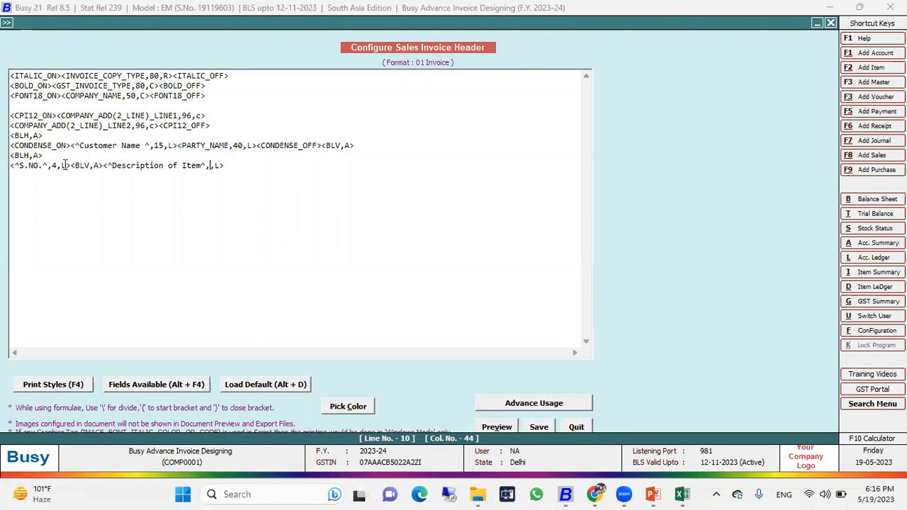
Set the Description of Item field to width 40 and alignment C, and add <BLV,A> after it
text(40)
key(Right)
key(BackSpace)
text(C)
text(><)
text(BLV)
text(<A)
key(Left)
key(Left)
key(BackSpace)
text(,)
Insert a static text field with the text Quantity after the Description of Item column's vertical line tag
key(alt+F4)
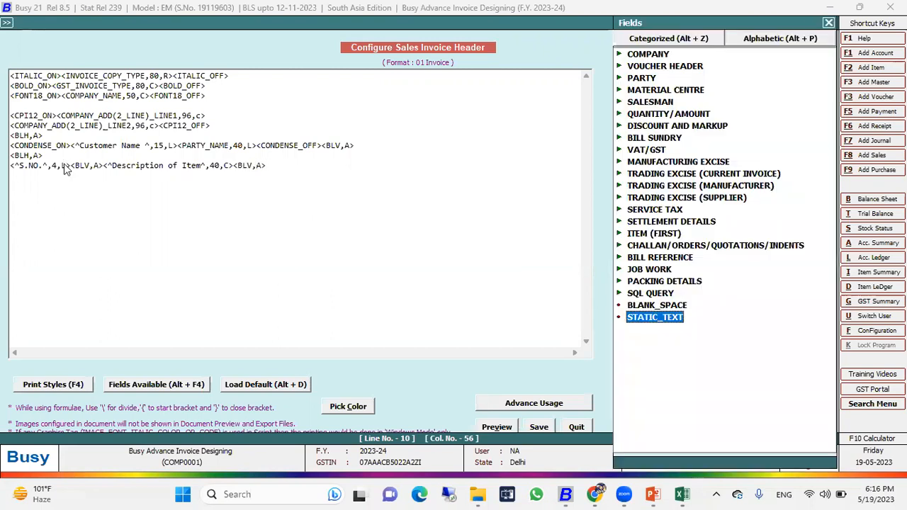
key(Return)
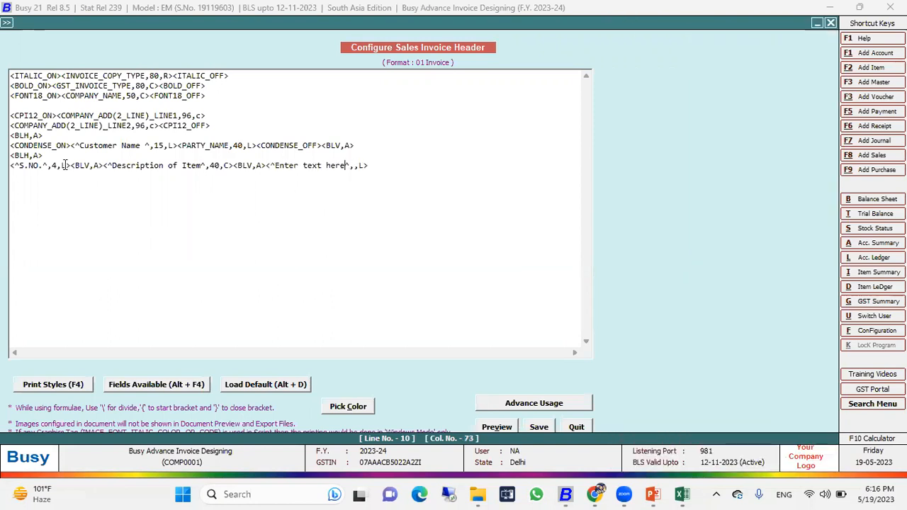
key(BackSpace)
key(BackSpace)
key(BackSpace)
key(BackSpace)
key(BackSpace)
key(BackSpace)
key(BackSpace)
key(BackSpace)
key(BackSpace)
key(BackSpace)
key(BackSpace)
text(Qy)
key(BackSpace)
text(uantity^,)
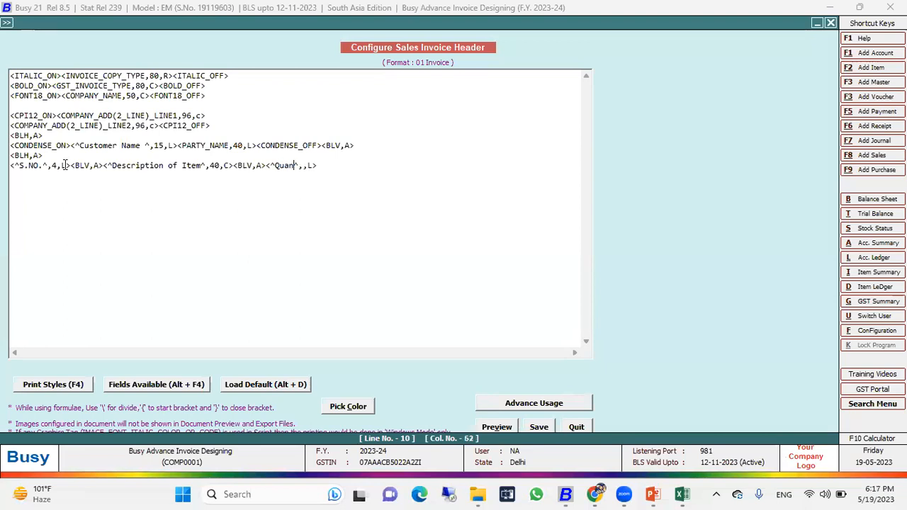
Set the Quantity field to width 10 and alignment C, and add <BLV,A> after it
text(10)
key(BackSpace)
text(C)
key(End)
text(<BLVA,A)
Insert a static text field with the text Price after the Quantity column's vertical line tag
key(alt+F4)
key(Return)
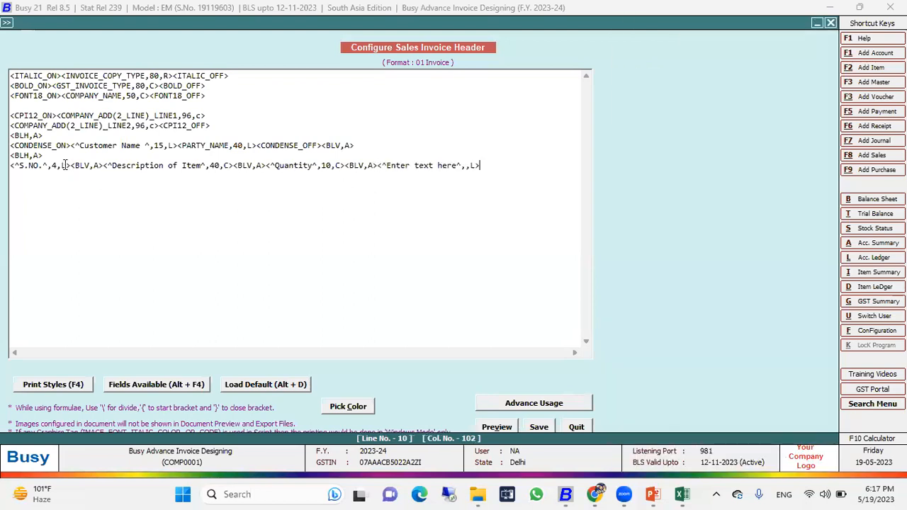
key(BackSpace)
key(BackSpace)
key(BackSpace)
key(BackSpace)
key(BackSpace)
key(BackSpace)
key(BackSpace)
key(BackSpace)
key(BackSpace)
key(BackSpace)
key(BackSpace)
key(BackSpace)
key(BackSpace)
key(BackSpace)
key(BackSpace)
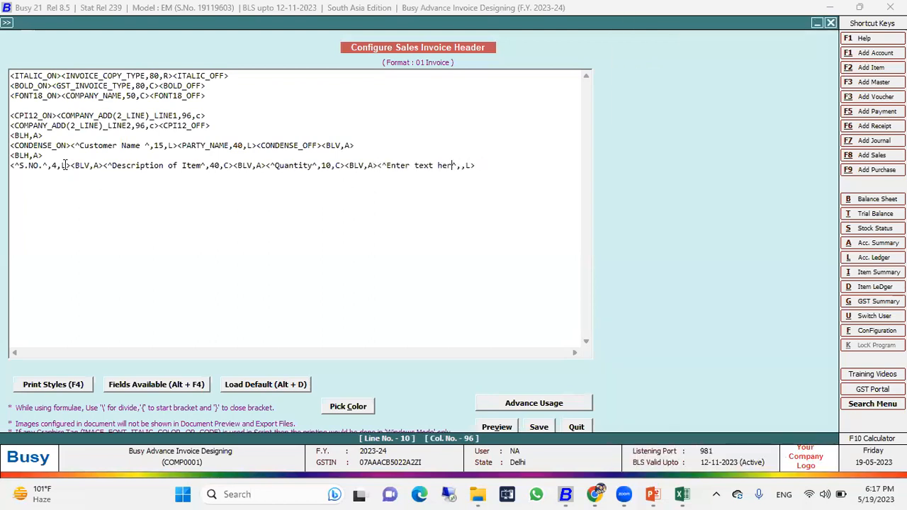
text(Price^,)
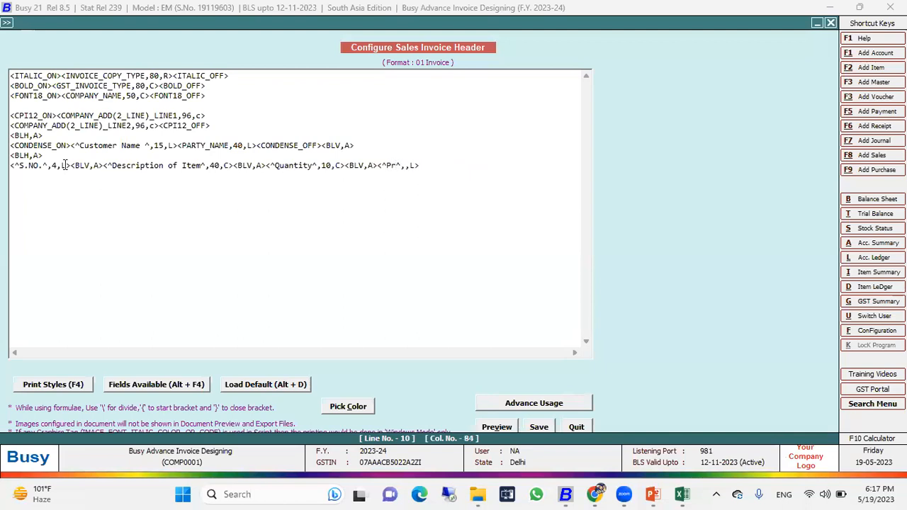
Set the Price field to width 14 and alignment C, and add <BLV,A> after it
text(14)
key(Delete)
text(C><BLV,A)
Insert a static text field with the text Amount after the Price column's vertical line tag
key(alt+F4)
key(Return)
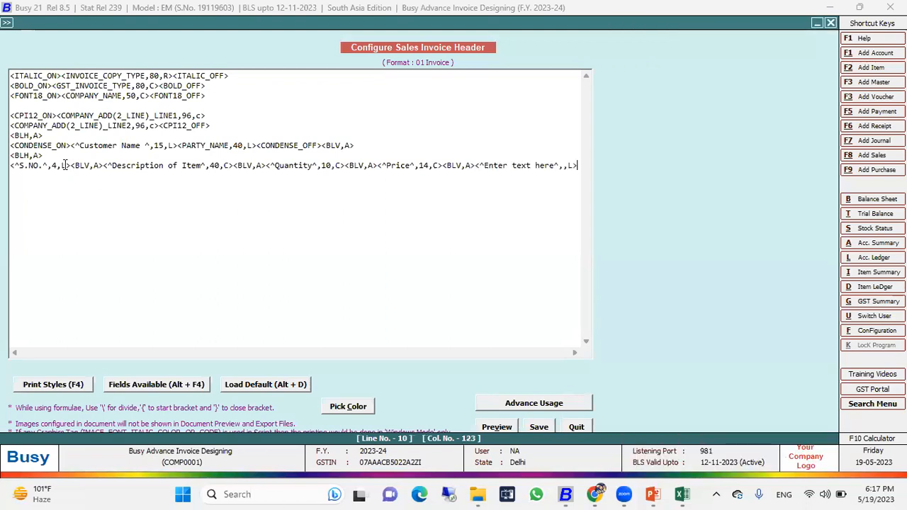
key(BackSpace)
key(BackSpace)
key(BackSpace)
key(BackSpace)
key(BackSpace)
key(BackSpace)
key(BackSpace)
key(BackSpace)
key(BackSpace)
key(BackSpace)
key(BackSpace)
key(BackSpace)
key(BackSpace)
key(BackSpace)
key(BackSpace)
text(Anou)
key(BackSpace)
key(BackSpace)
key(BackSpace)
text(mount)
Set the Amount field to width 15 and alignment R, and check the column headings in the header preview
key(Right)
key(Right)
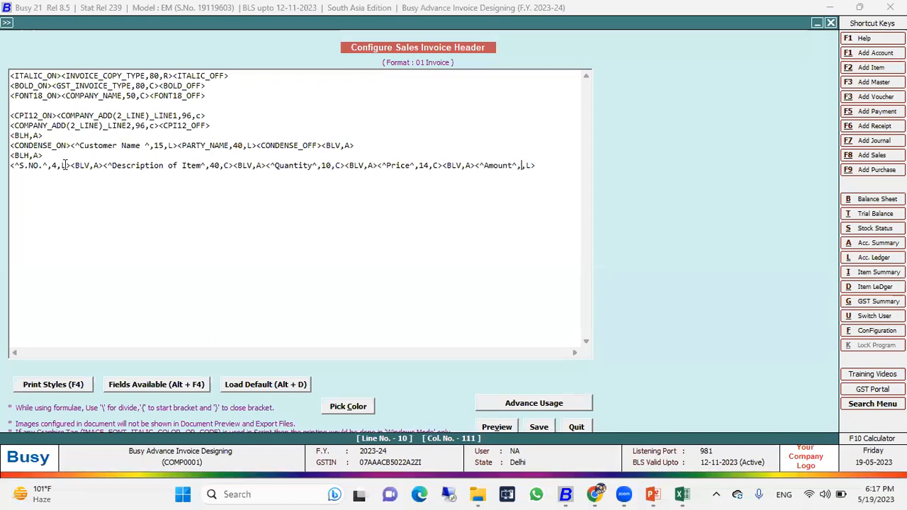
text(15)
key(Delete)
text(R)
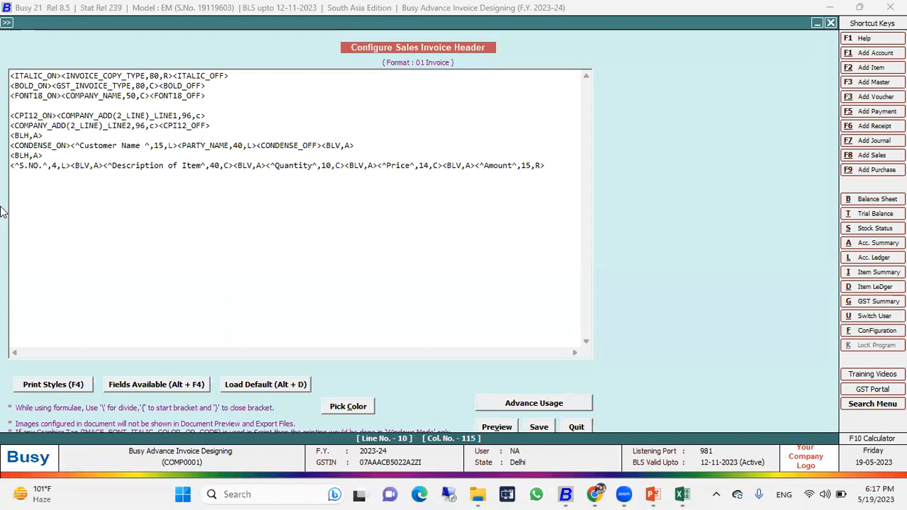
click(501, 428)
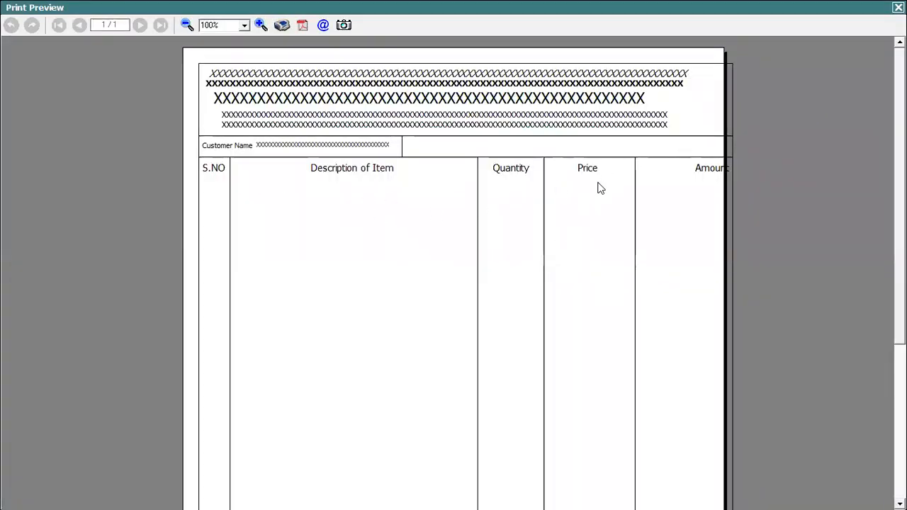
click(899, 8)
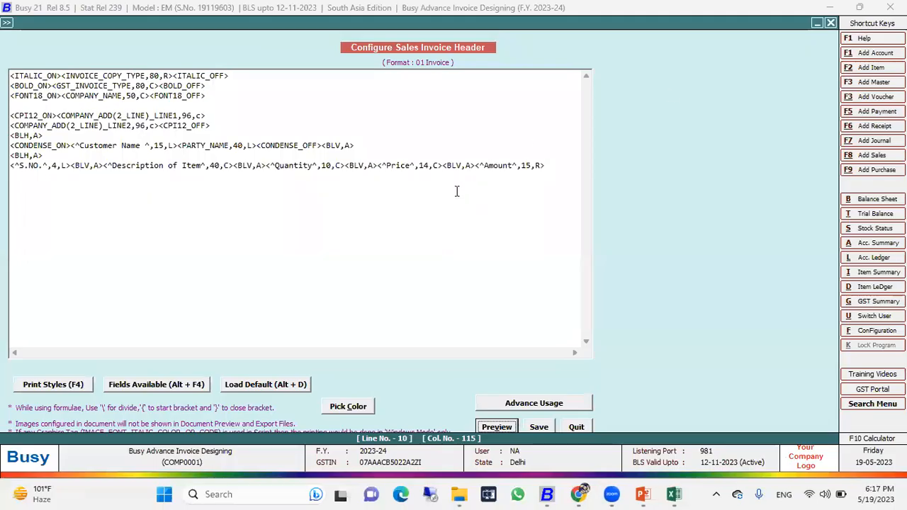
Append the CPI12_OFF print style at the end of the item table's column headings line, after the Amount field
click(557, 164)
key(F4)
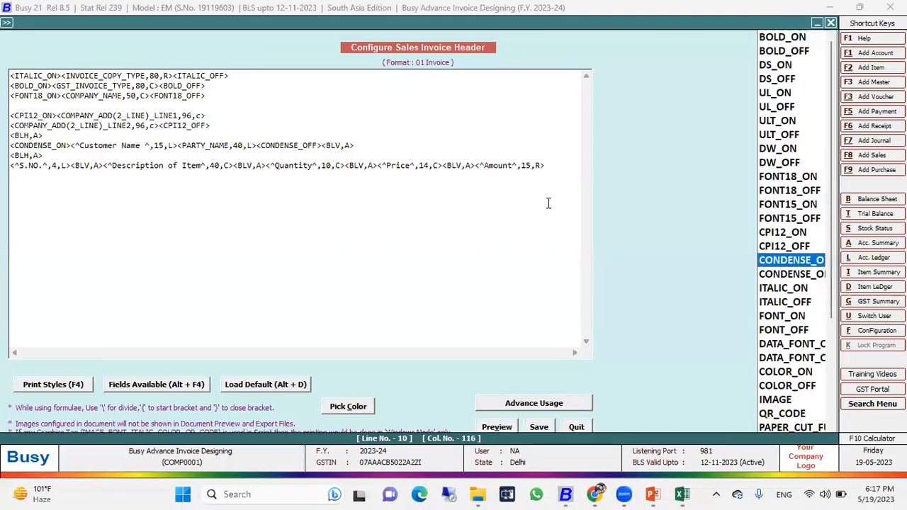
key(Down)
key(Up)
key(Up)
key(Return)
Insert the CPI12_ON print style at the start of the column headings line, before the S.NO. field
key(Left)
key(Left)
key(Left)
key(Left)
key(Left)
key(Left)
key(Left)
key(Left)
key(Left)
key(Left)
key(Left)
key(Left)
key(Left)
key(Left)
key(Left)
key(Left)
key(Left)
key(Left)
key(Left)
key(Left)
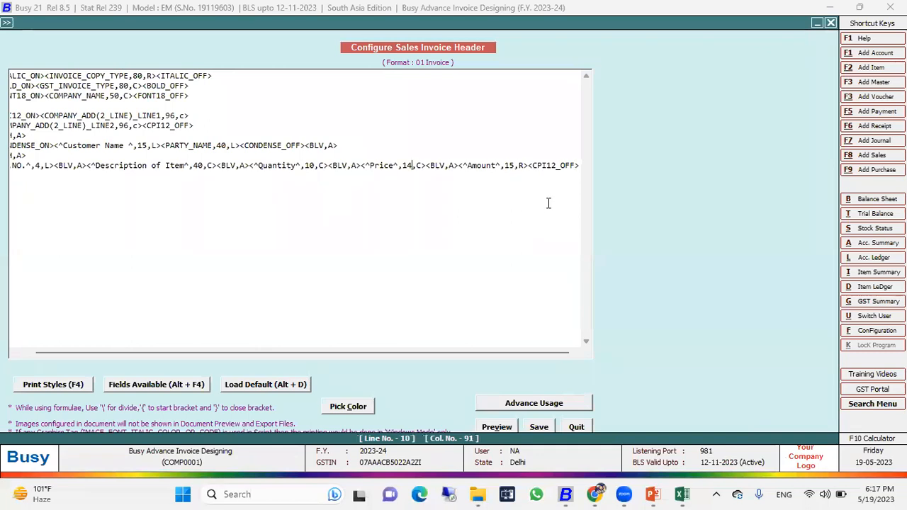
drag(371, 353, 223, 359)
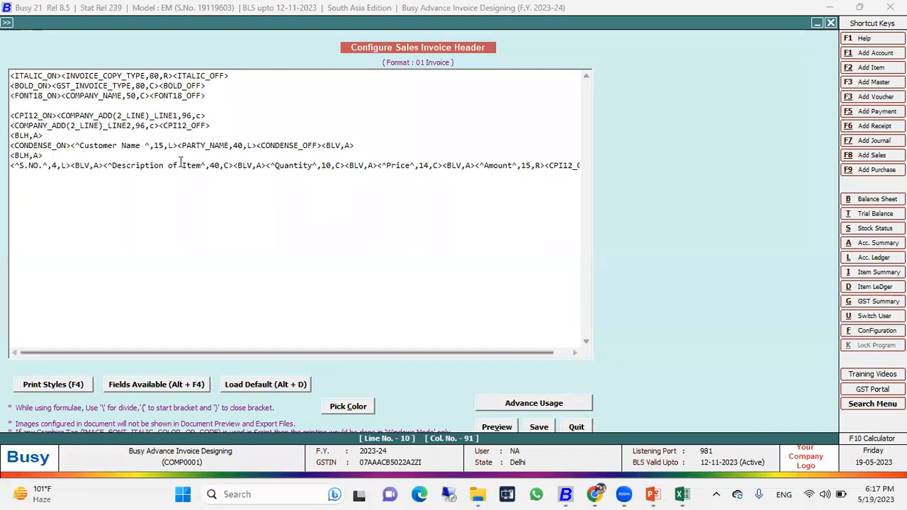
click(13, 164)
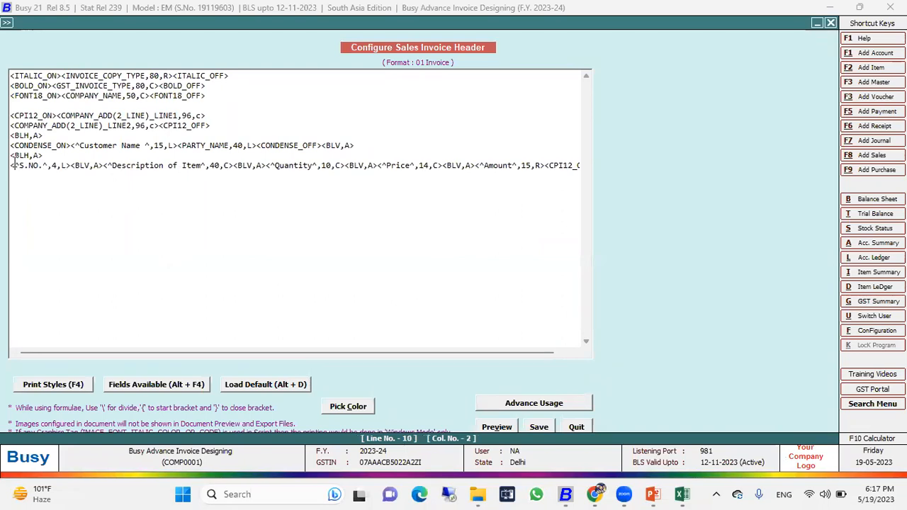
key(F4)
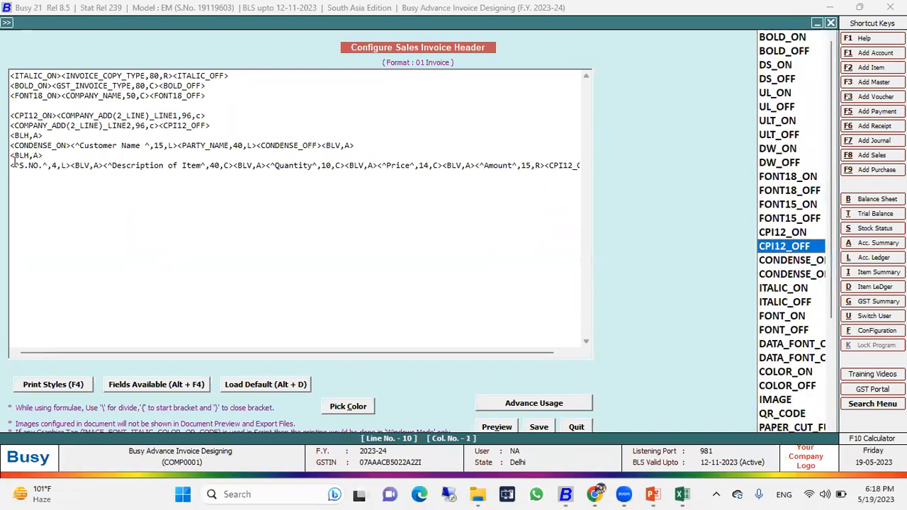
key(Up)
key(Return)
Preview the header to check how the column headings print at the CPI12 size
key(Right)
key(Right)
key(Right)
key(Right)
key(Right)
key(Right)
key(Right)
key(Right)
key(Right)
key(Right)
key(Right)
key(Right)
key(Right)
key(Right)
key(Right)
key(Right)
key(Right)
key(Right)
key(Right)
key(Right)
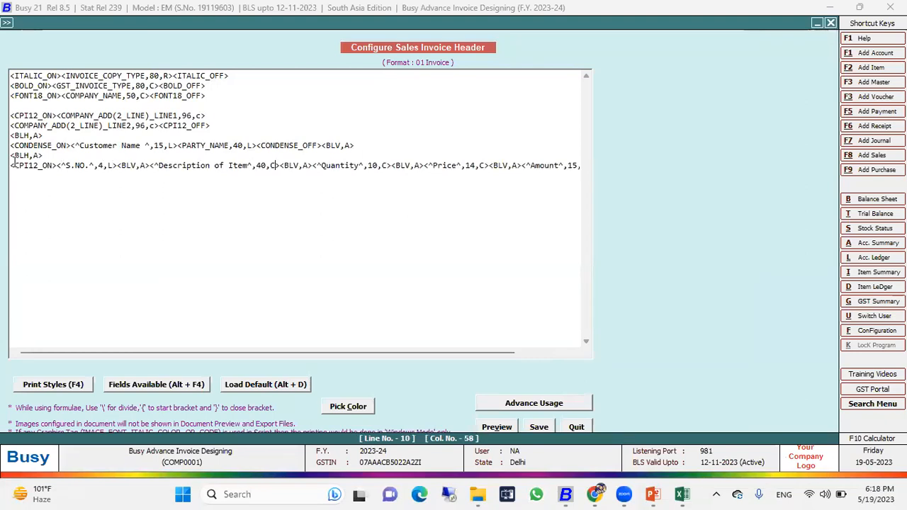
click(500, 427)
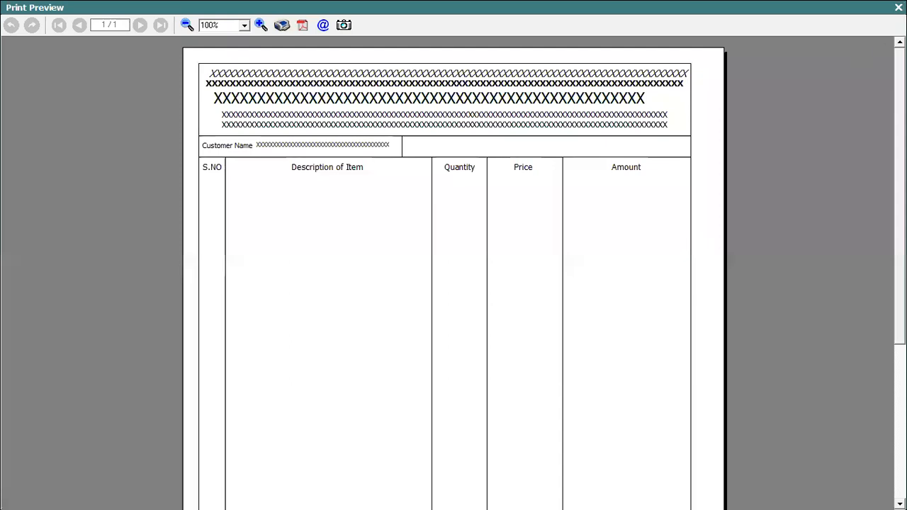
key(Escape)
Add a <BLH,A> line below the column headings and check the horizontal line in the header preview
drag(474, 352, 528, 353)
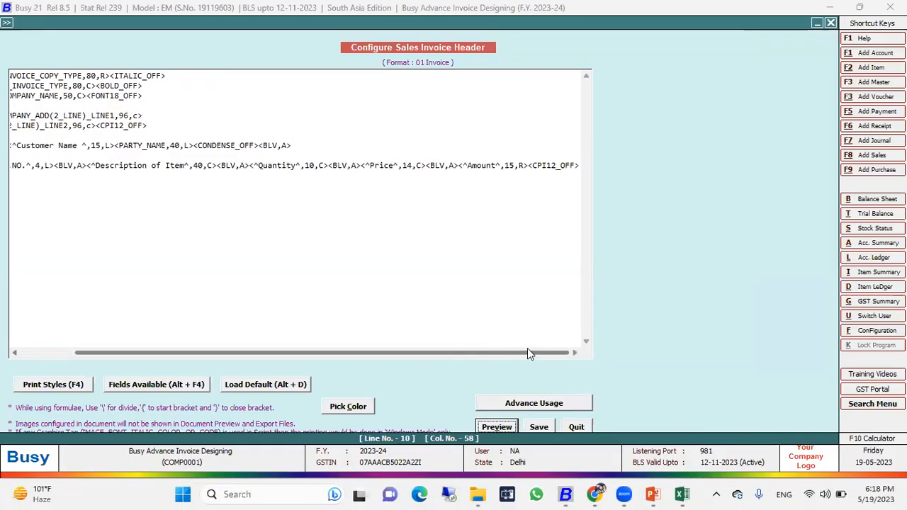
click(578, 165)
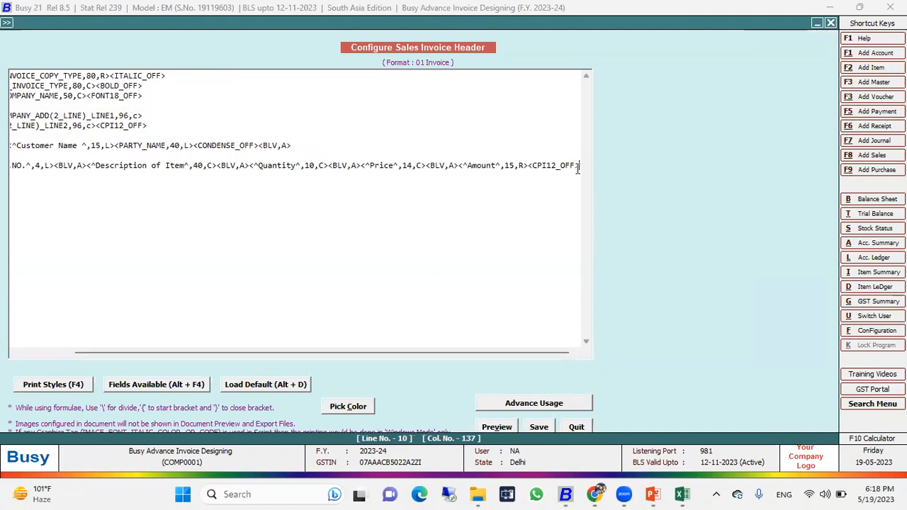
key(Return)
text(<BLH)
text(<A)
key(BackSpace)
key(BackSpace)
text(,A>)
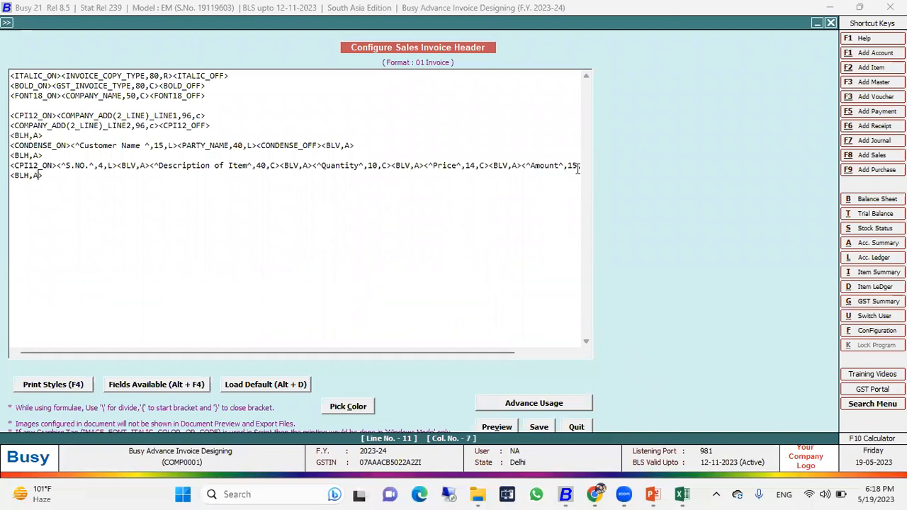
text(A)
click(515, 427)
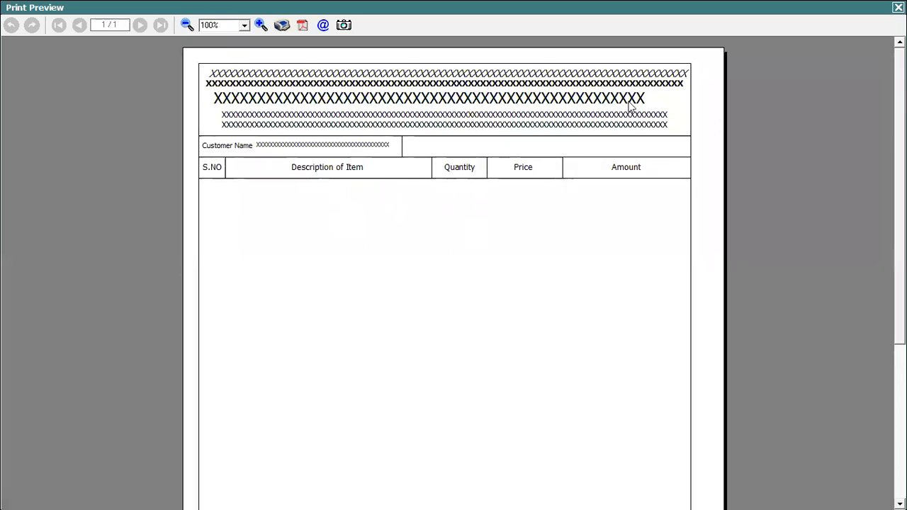
click(898, 7)
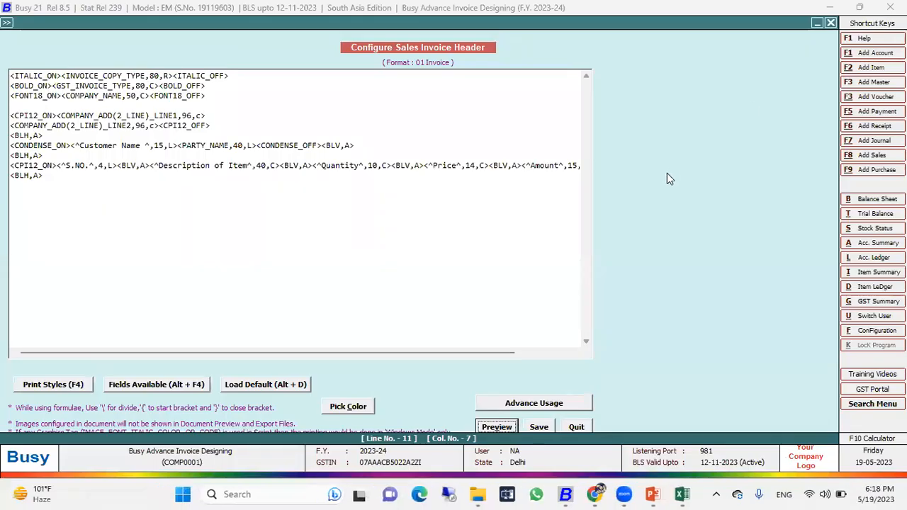
Save the sales invoice header and leave the document configuration to return to the sales voucher
key(Escape)
key(Return)
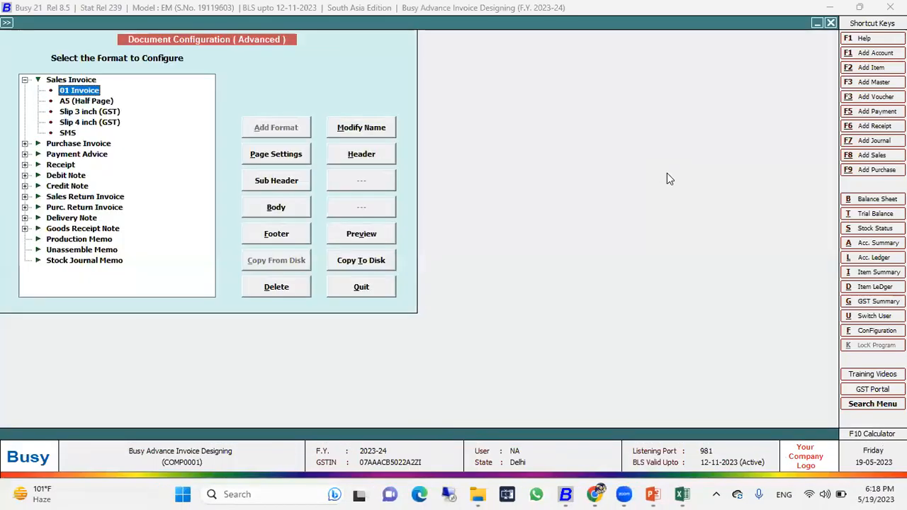
key(Escape)
key(Escape)
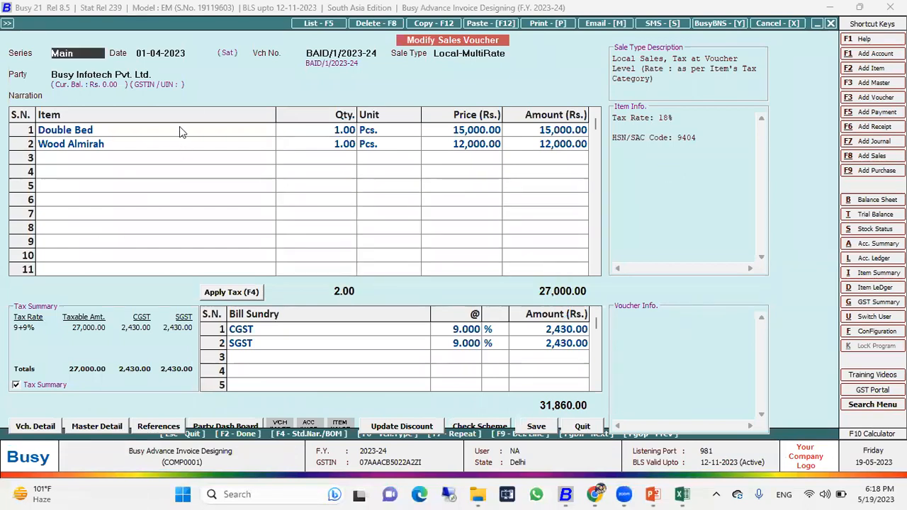
Examine the sales voucher's print preview in the 01 Invoice format at 130% zoom
key(alt+p)
key(Down)
click(144, 125)
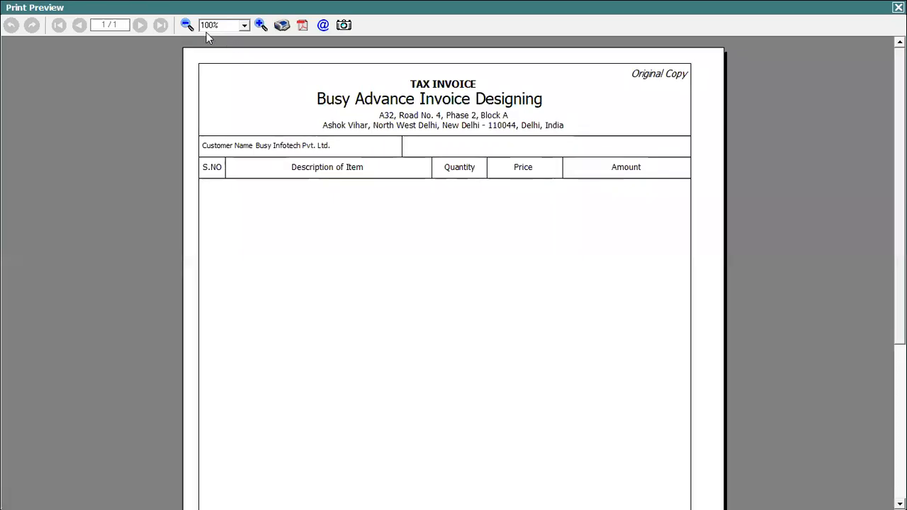
click(261, 25)
click(261, 25)
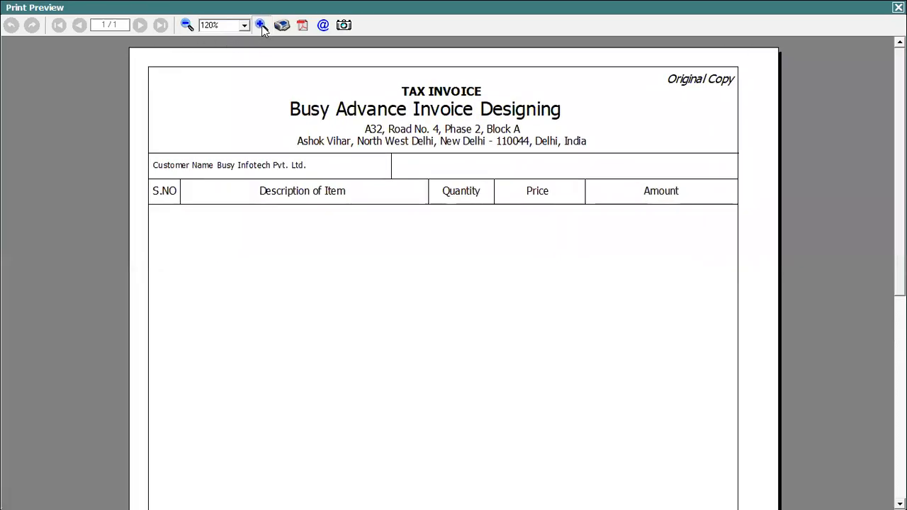
click(261, 24)
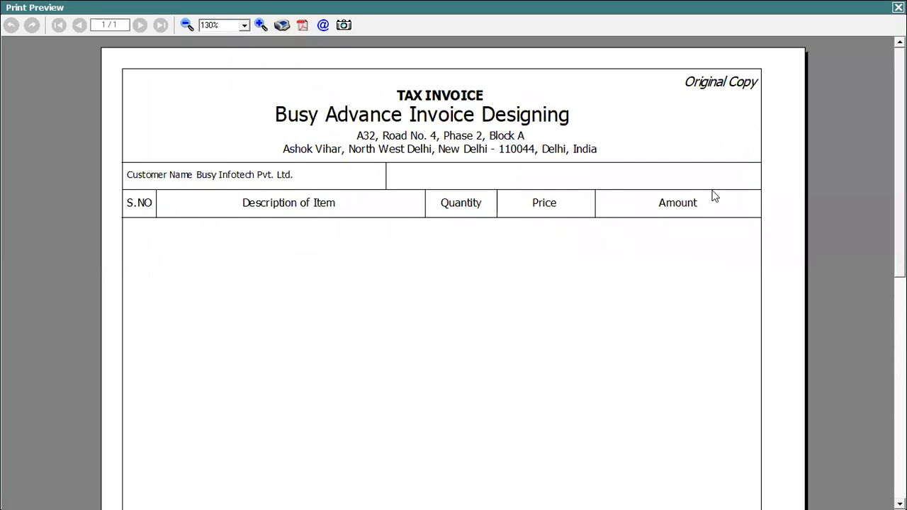
mouse_move(900, 135)
mouse_down()
mouse_move(901, 145)
mouse_move(900, 133)
mouse_up()
click(898, 7)
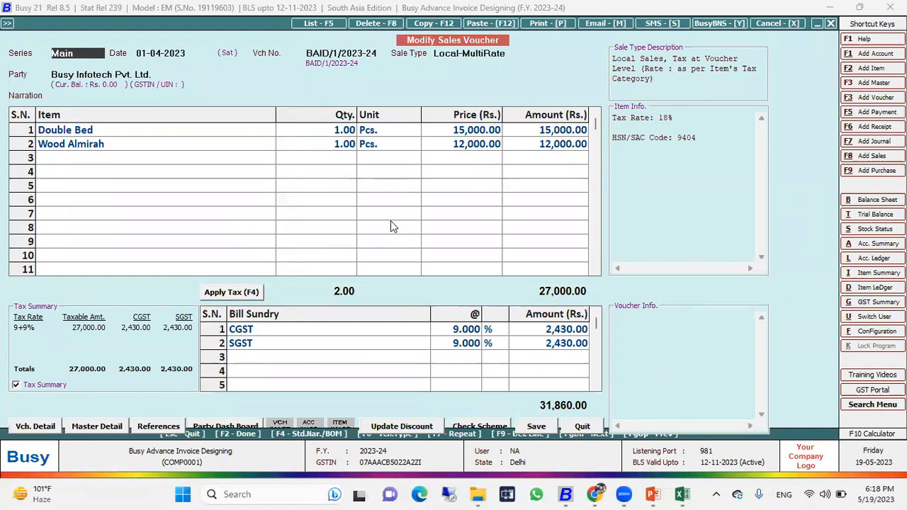
Open the header of the 01 Invoice sales format in the advanced invoice/document printing configuration
key(alt+f)
key(Down)
key(Down)
key(Down)
key(Down)
key(Down)
key(Down)
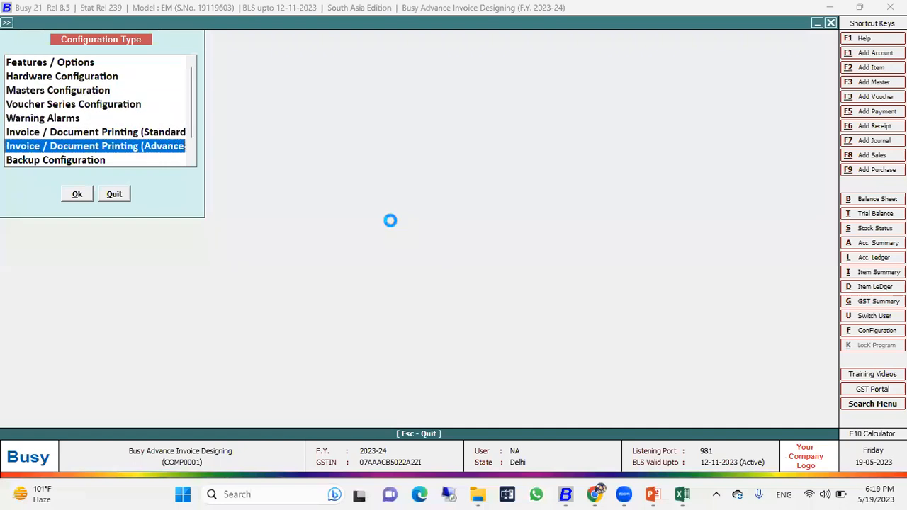
key(Return)
key(Right)
key(Down)
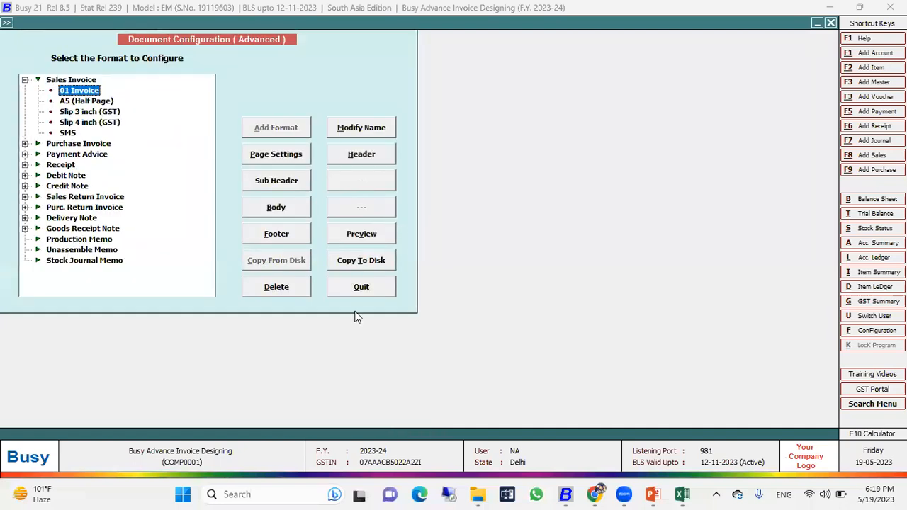
click(365, 154)
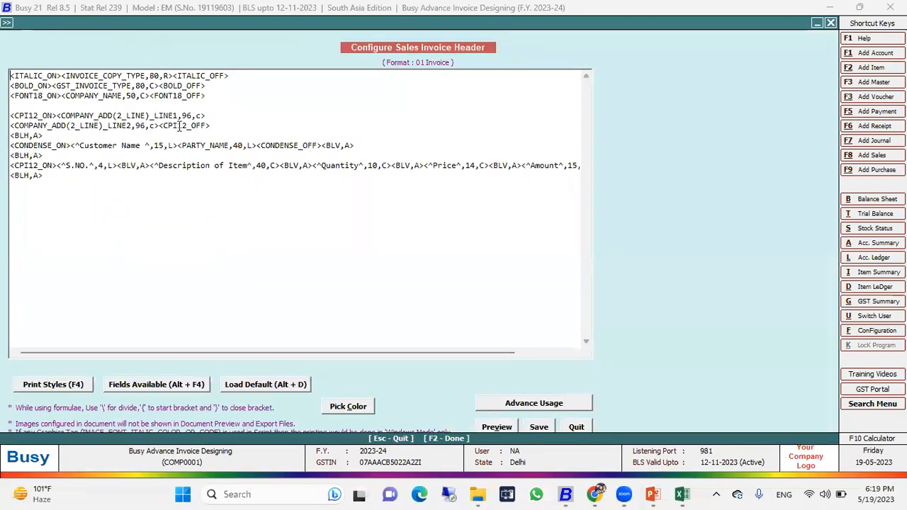
Check which line number the header's last <BLH,A> tag is on, and save the header
click(46, 177)
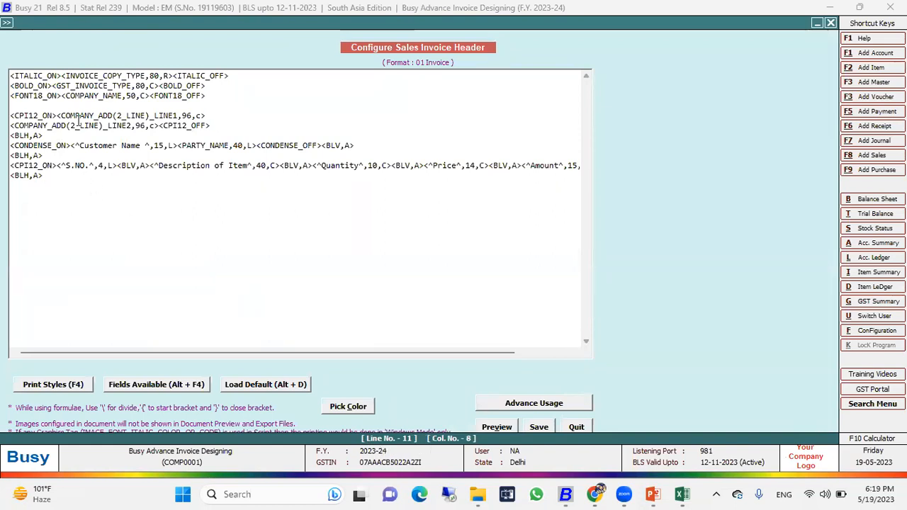
click(74, 75)
click(71, 86)
click(71, 97)
click(68, 126)
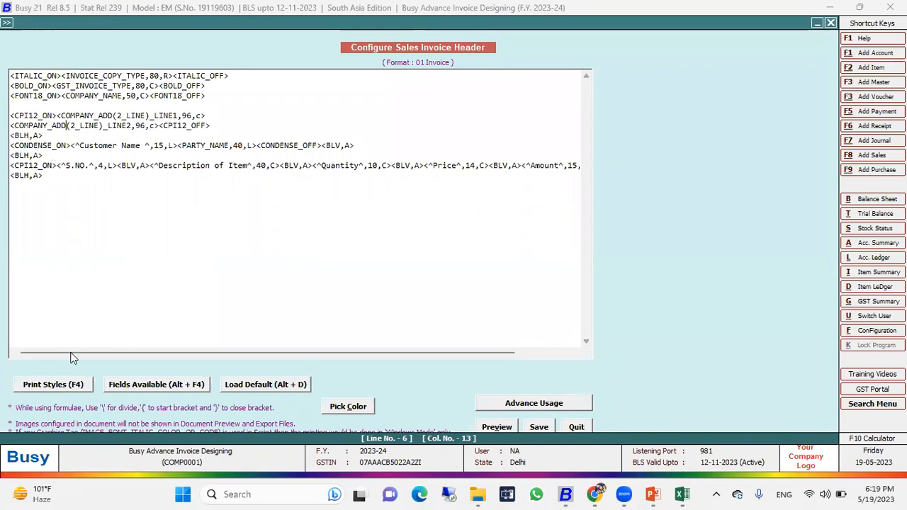
click(123, 213)
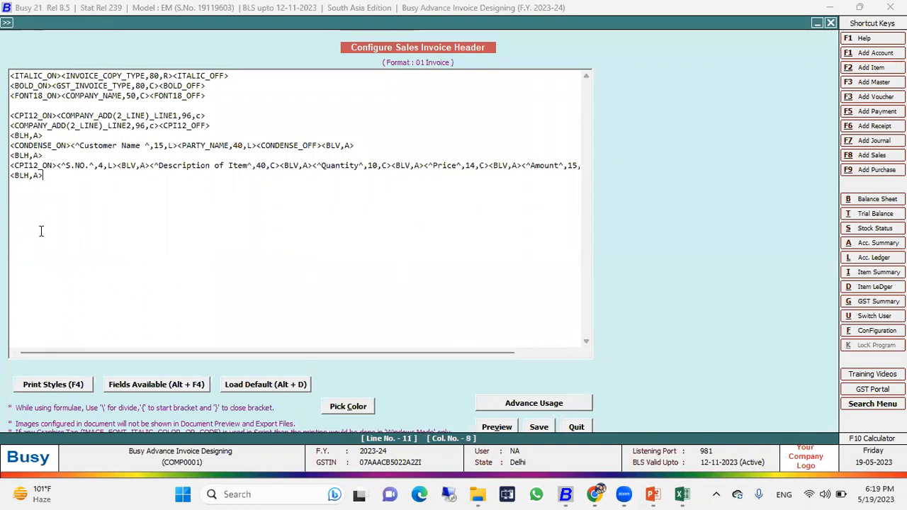
click(40, 175)
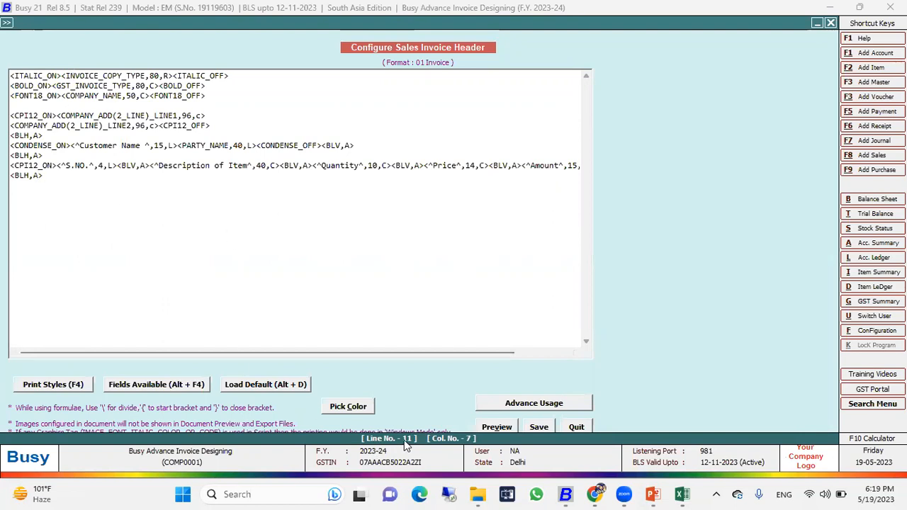
click(528, 426)
Set the number of lines for the header to 11 in the 01 Invoice page settings and save them
click(279, 153)
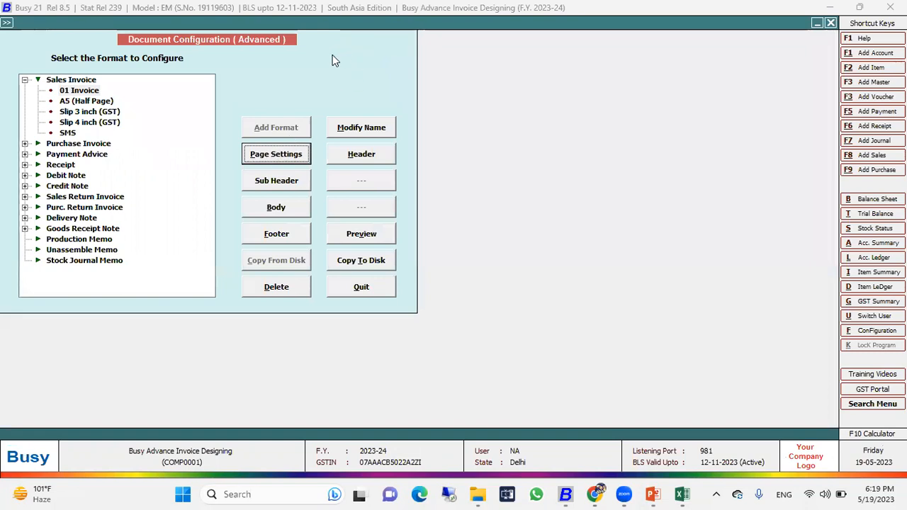
text(1)
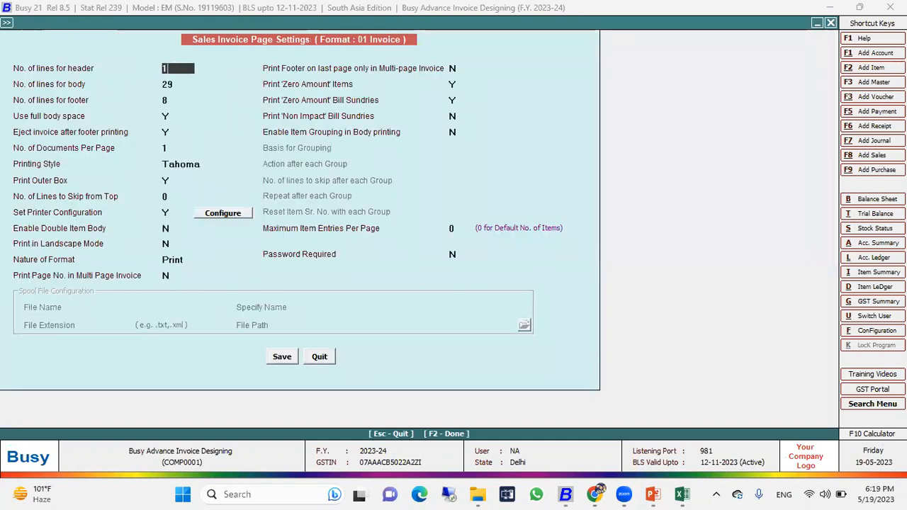
text(1)
click(289, 363)
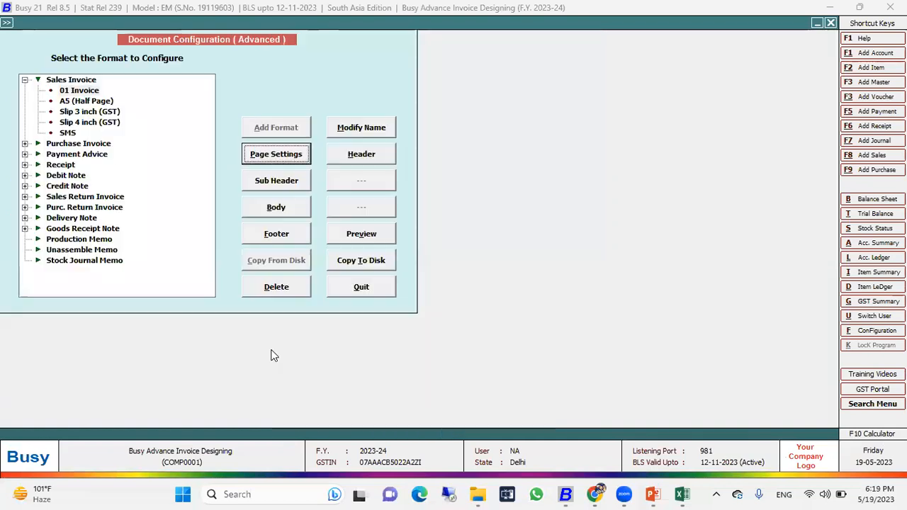
Look over the 01 Invoice body configuration and check the format's preview
click(287, 207)
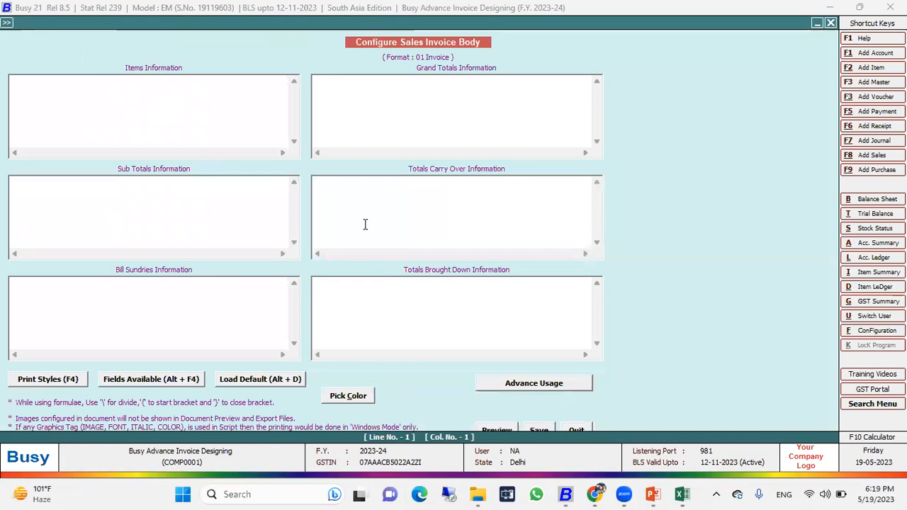
click(577, 430)
click(383, 239)
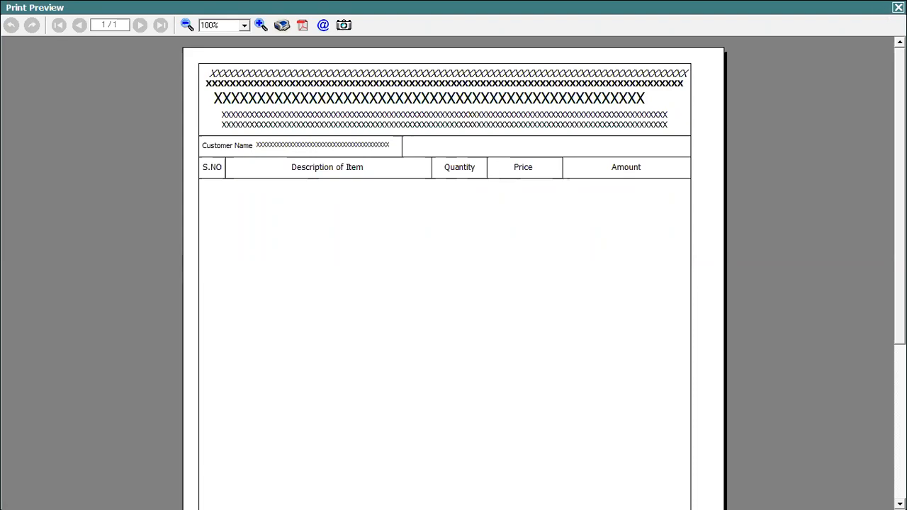
click(898, 7)
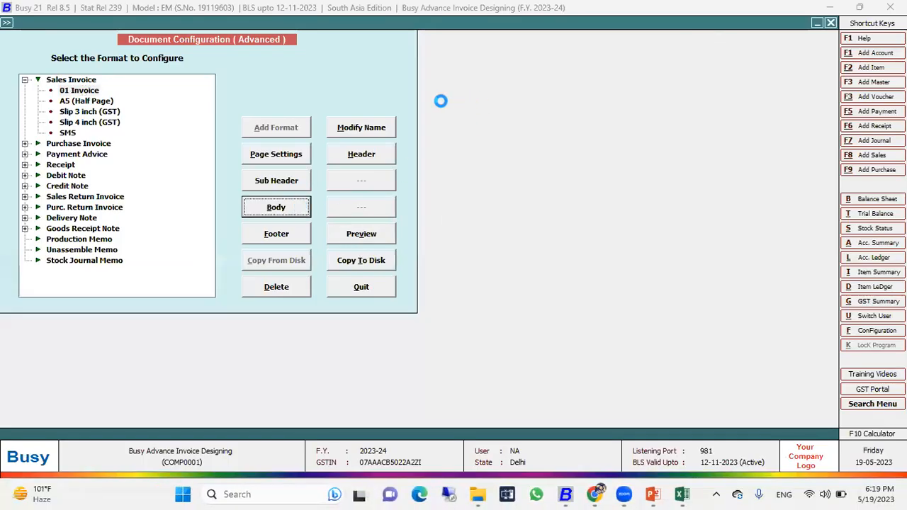
Open the 01 Invoice body configuration and insert the CPI12_ON and CPI12_OFF print styles in the Items Information
key(Return)
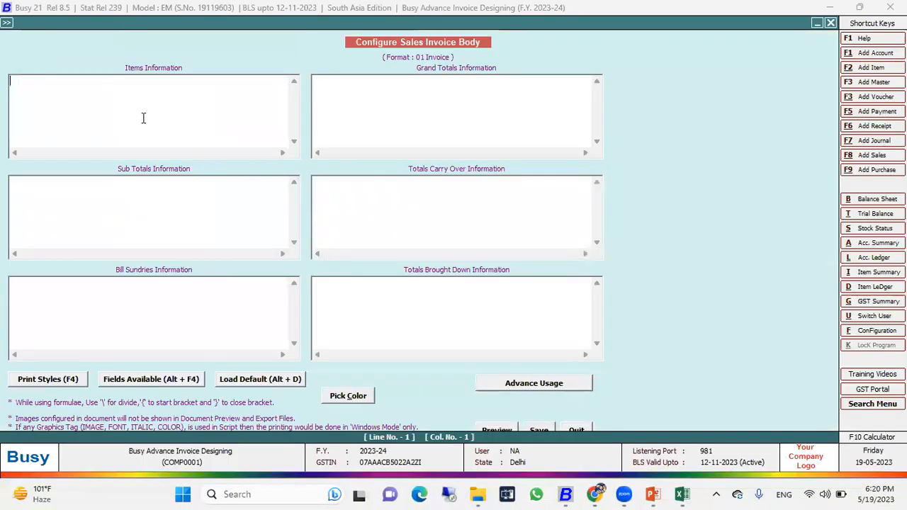
key(F4)
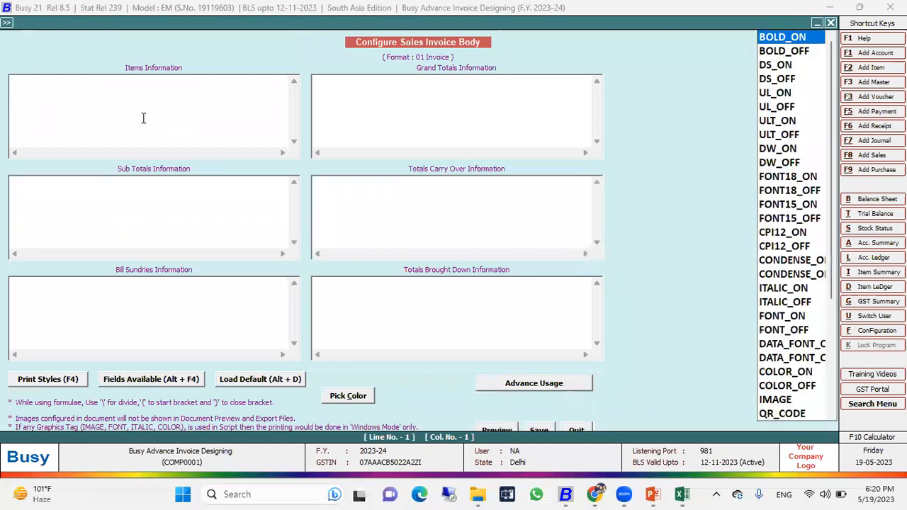
key(Down)
key(Down)
key(Down)
key(Down)
key(Down)
key(Down)
key(Down)
key(Down)
key(Down)
key(Down)
key(Down)
key(Down)
key(Down)
key(Down)
key(Down)
key(Up)
key(Return)
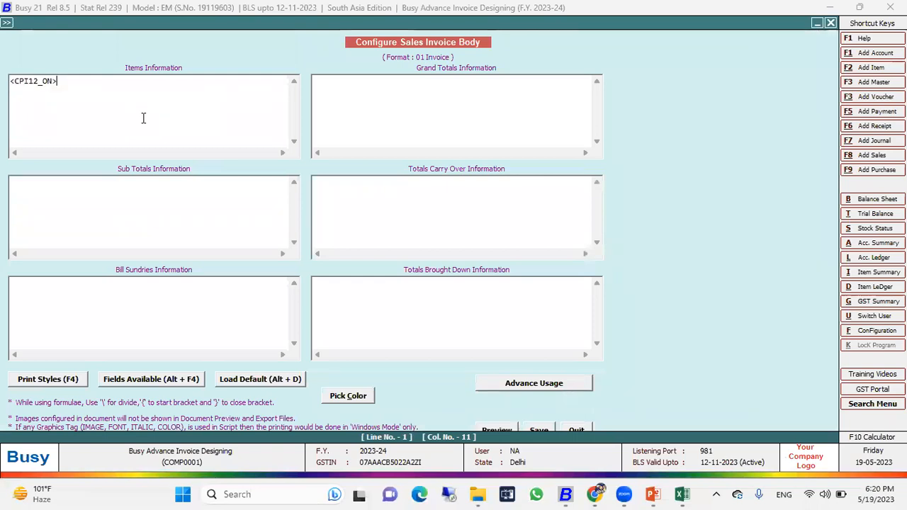
key(F4)
key(Down)
key(Return)
Insert the item's SR_NO field between the CPI12_ON and CPI12_OFF tags in the Items Information
key(Left)
key(Left)
key(Left)
key(Left)
key(Left)
key(Left)
key(Left)
key(Left)
key(Left)
key(Left)
key(alt+F4)
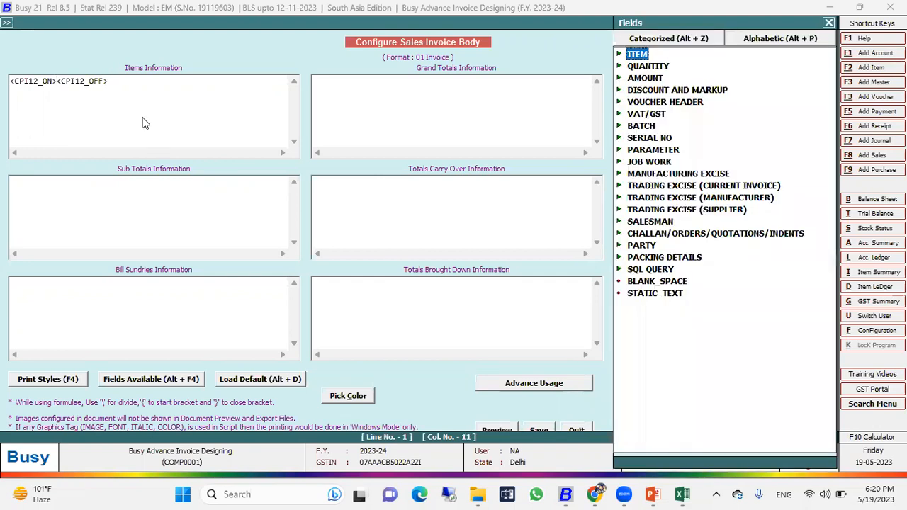
key(Down)
key(Up)
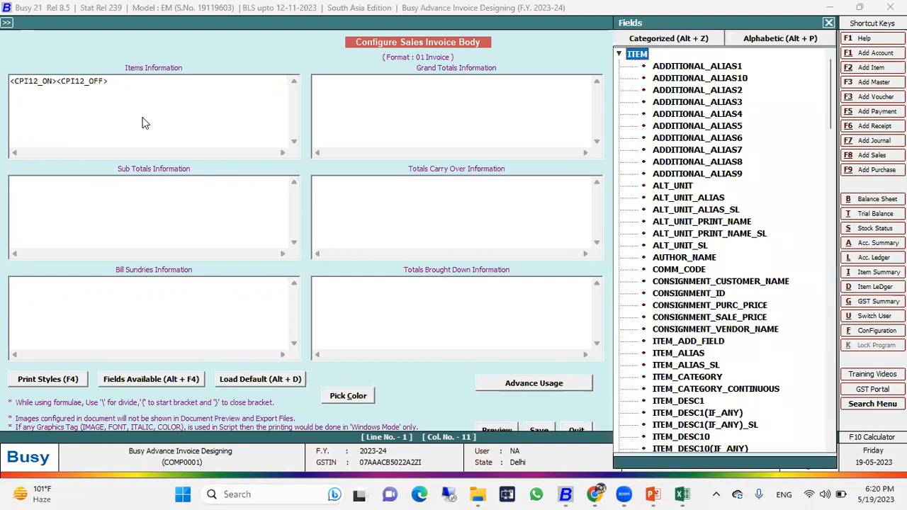
key(Return)
key(Down)
key(Down)
key(Down)
key(Down)
key(Down)
key(Down)
key(Down)
key(Down)
key(Down)
key(Down)
key(Down)
key(Down)
key(Down)
key(Down)
key(Down)
key(Down)
key(Down)
key(Down)
key(Down)
key(Down)
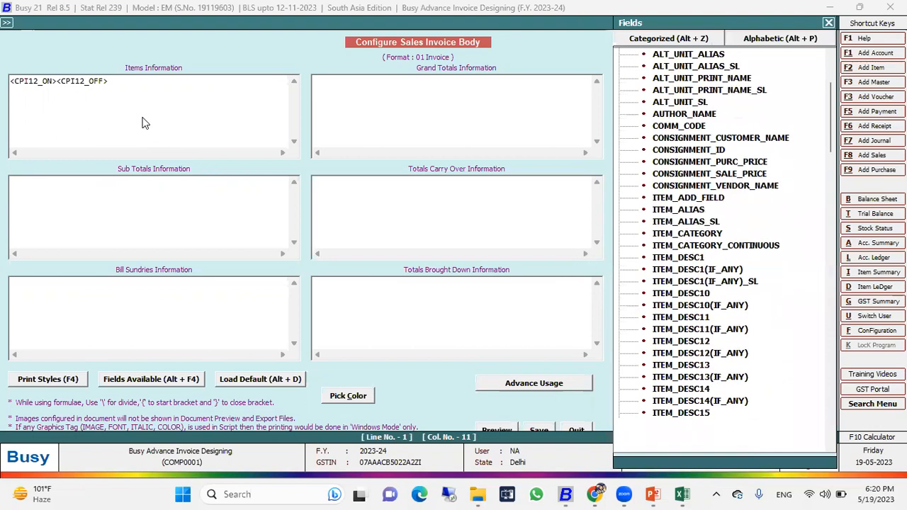
key(Down)
key(Down)
key(Down)
key(Down)
key(Down)
key(Down)
key(Down)
key(Down)
key(Down)
key(Down)
key(Down)
key(Down)
key(Down)
key(Down)
key(Down)
key(Down)
key(Down)
key(Down)
key(Down)
key(Down)
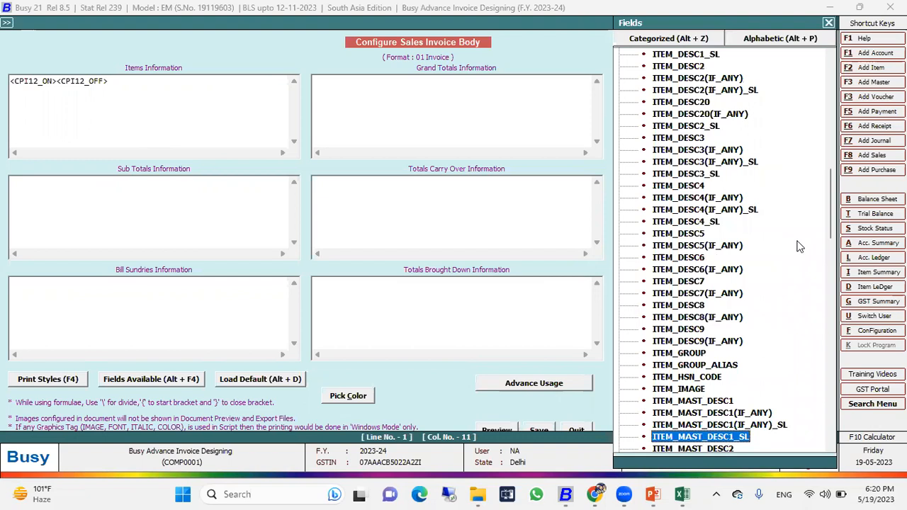
scroll(730, 285, down, 20)
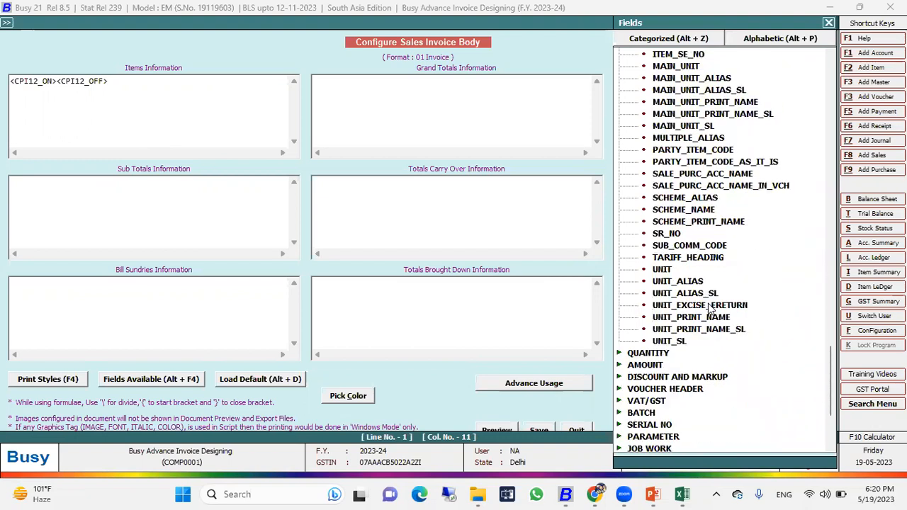
click(665, 235)
double_click(665, 235)
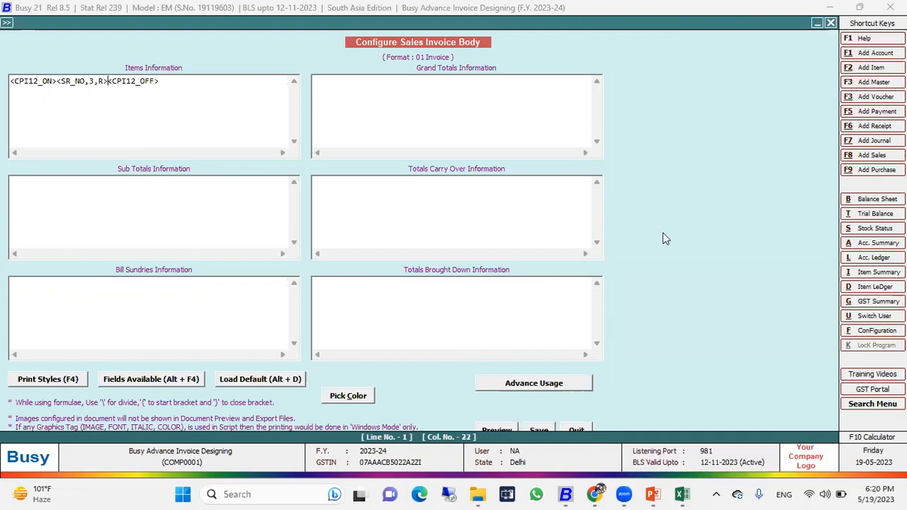
Add a <BLV,A> vertical line tag after the SR_NO field and copy the tag for reuse
text(<>BLV,A><)
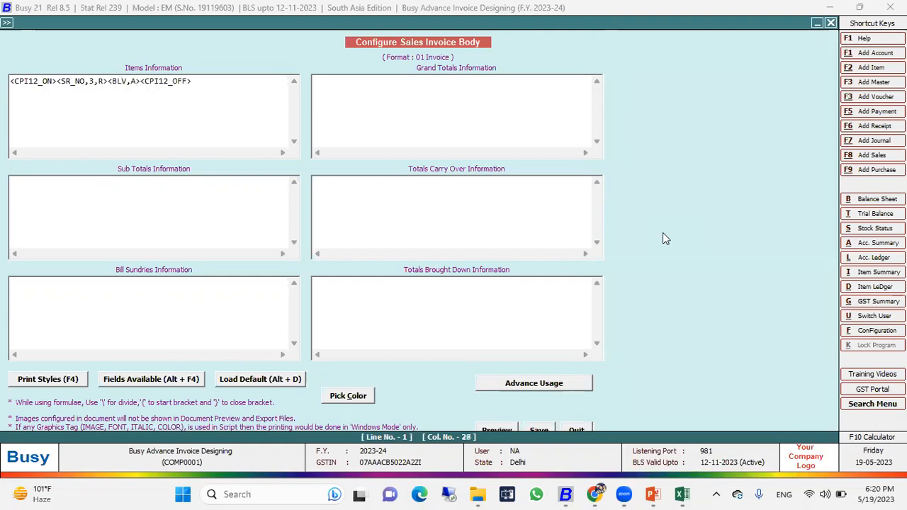
key(shift+Left)
key(shift+Left)
key(shift+Left)
key(shift+Left)
key(shift+Left)
key(ctrl+c)
key(Right)
Insert the ITEM_PRINT_NAME field with a width of 40 before CPI12_OFF and put a <BLV,A> tag after it
key(alt+F4)
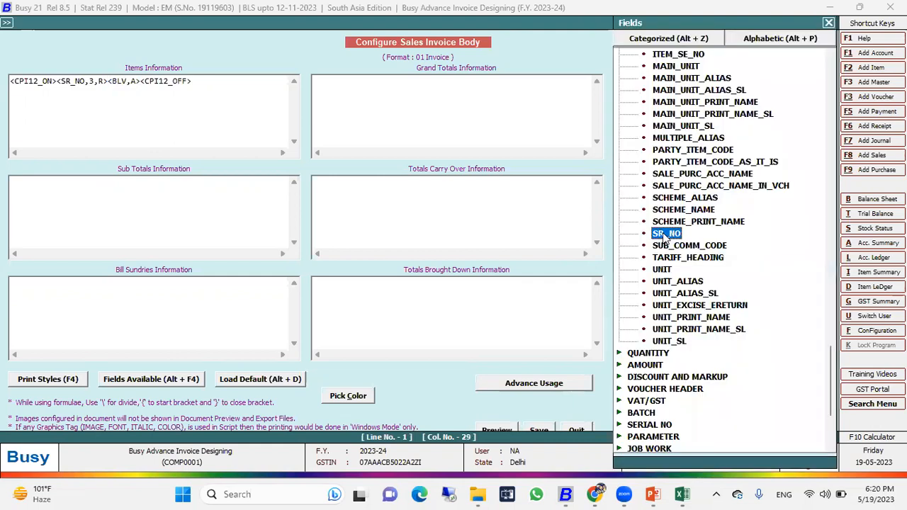
scroll(660, 155, up, 7)
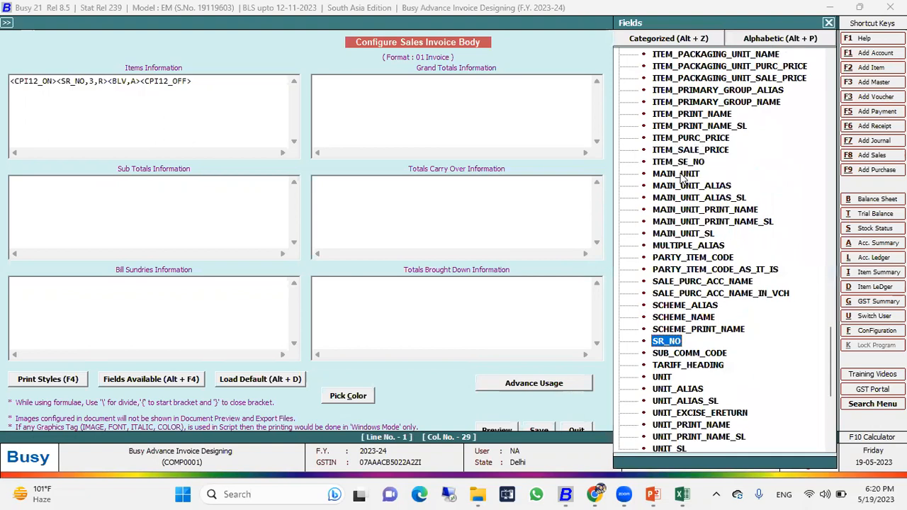
click(714, 258)
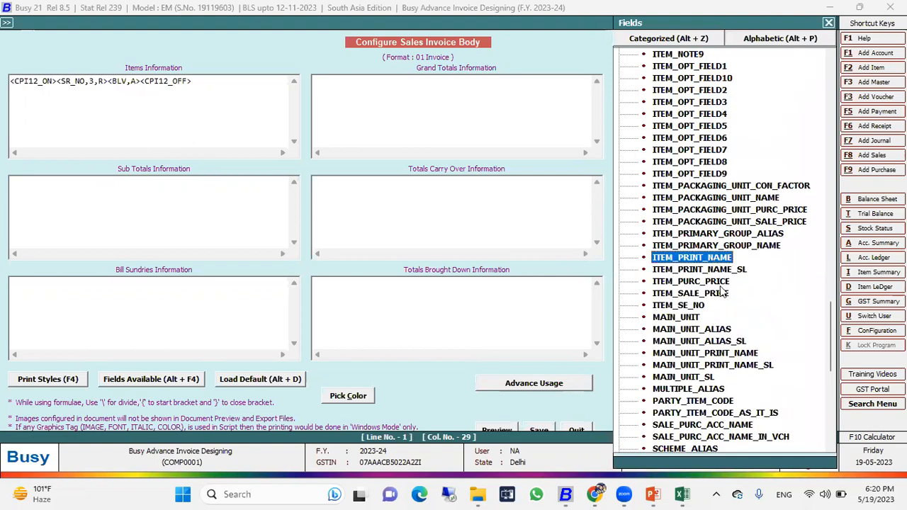
key(Return)
key(Left)
key(BackSpace)
text(4)
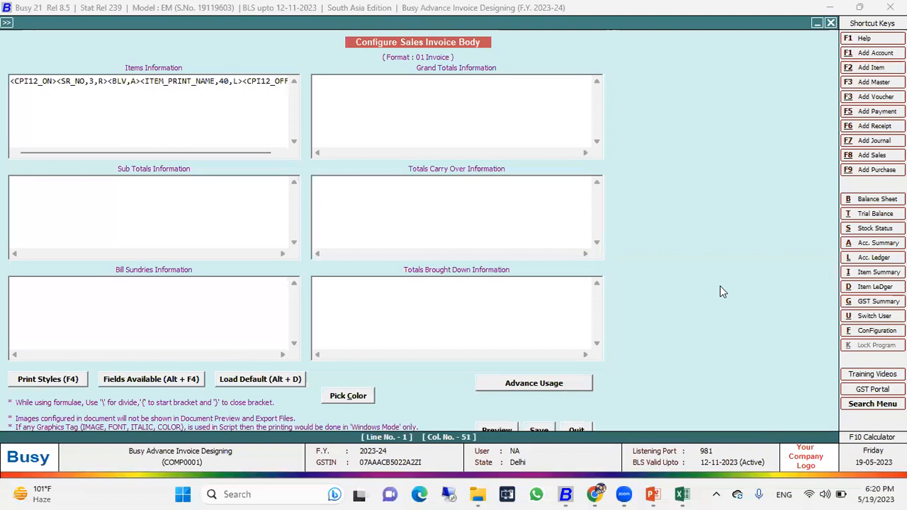
key(ctrl+v)
Insert the QUANTITY field from the quantity category after the item name's <BLV,A> tag
key(alt+F4)
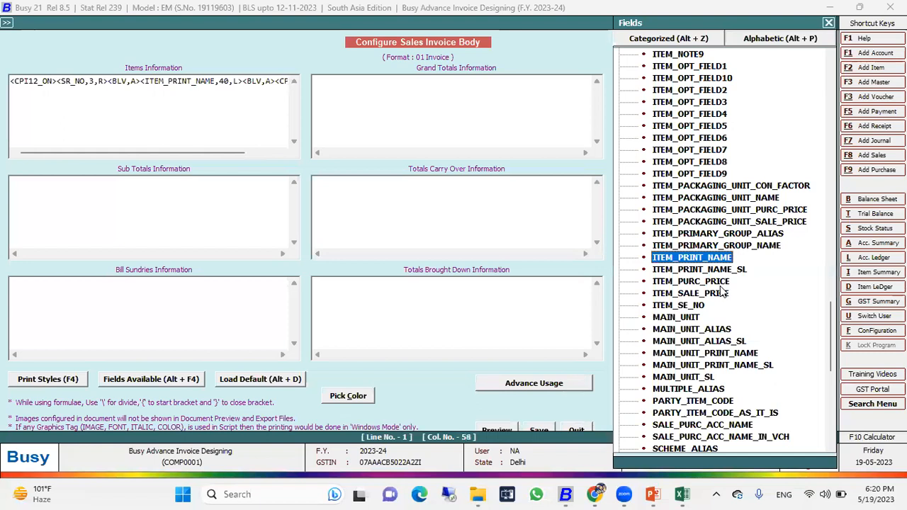
scroll(703, 193, up, 5)
scroll(706, 193, up, 15)
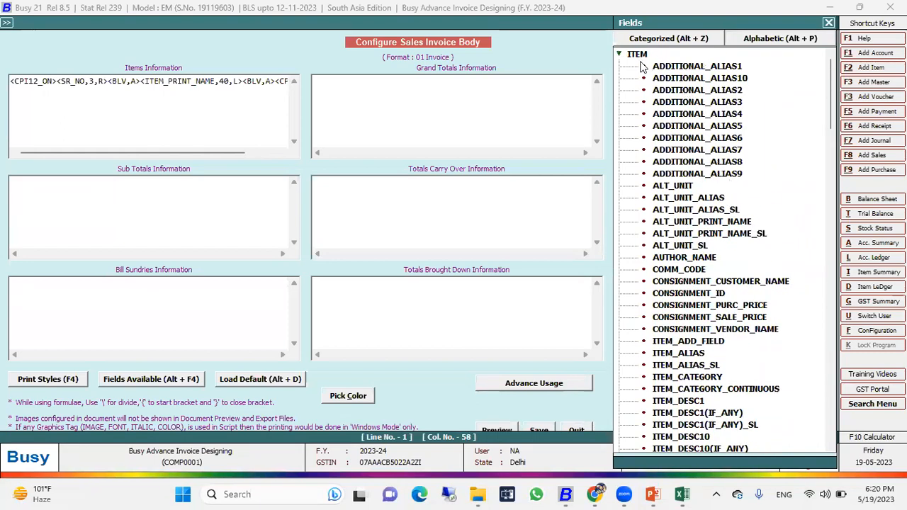
click(636, 55)
key(Left)
key(Down)
key(Right)
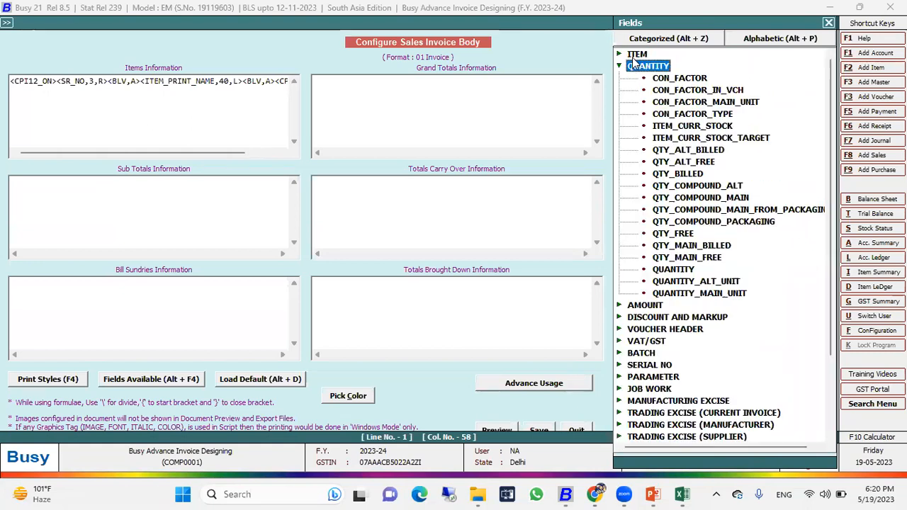
key(Down)
key(Down)
key(Down)
key(Down)
key(Down)
key(Down)
key(Down)
key(Down)
key(Down)
key(Down)
key(Down)
key(Down)
key(Down)
key(Down)
key(Down)
key(Down)
key(Down)
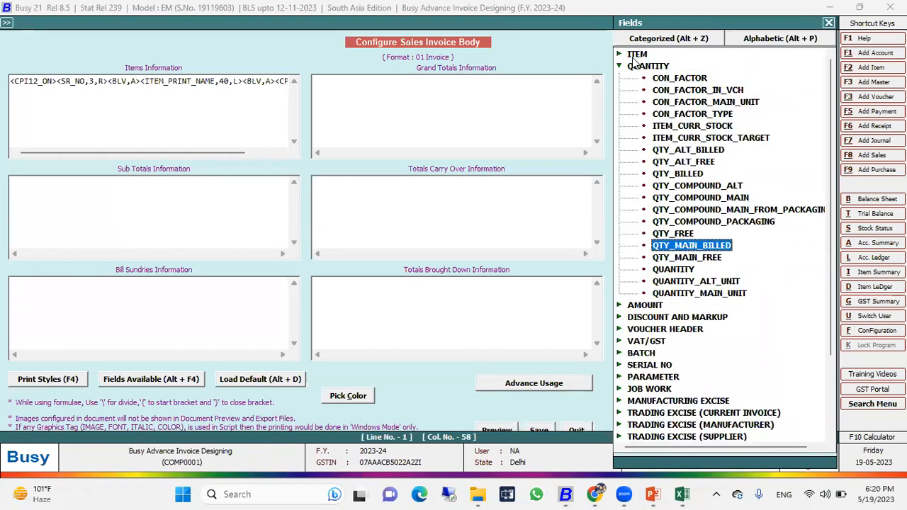
key(Return)
Set the QUANTITY field's width to 10.2 and put a <BLV,A> tag after it
key(Left)
key(Left)
key(Left)
key(Left)
text(0.)
key(Right)
key(Right)
key(Right)
key(Right)
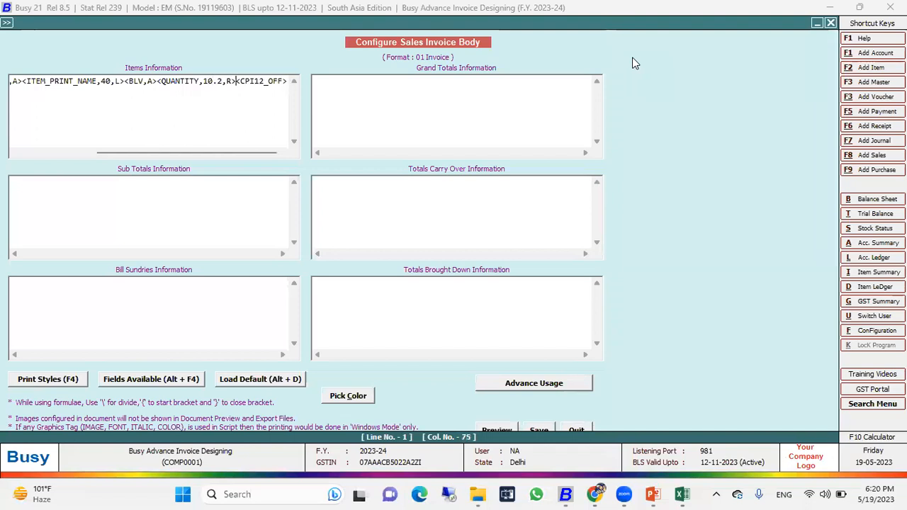
key(ctrl+v)
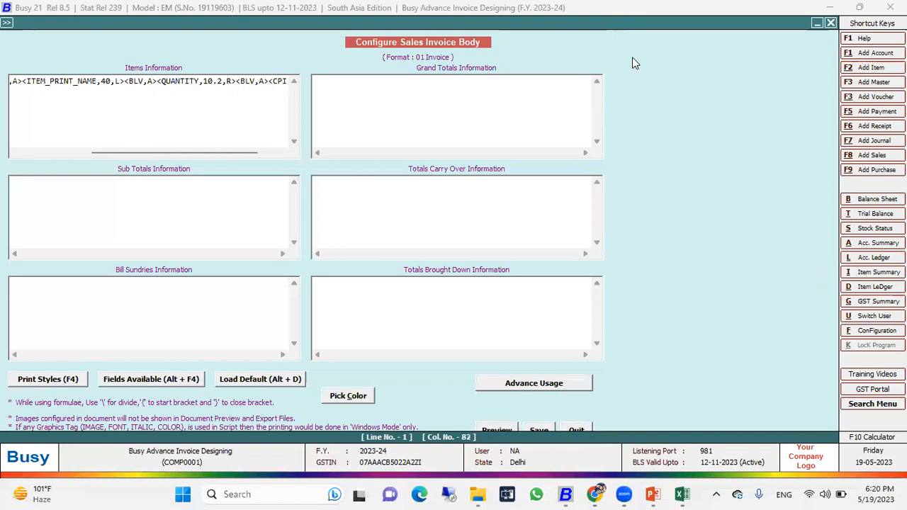
Insert the PRICE field from the amount category after the quantity's <BLV,A> tag
key(alt+F4)
key(Up)
key(Up)
key(Up)
key(Up)
key(Up)
key(Up)
key(Up)
key(Up)
key(Up)
key(Up)
key(Up)
key(Up)
key(Up)
key(Up)
key(Up)
key(Up)
key(Up)
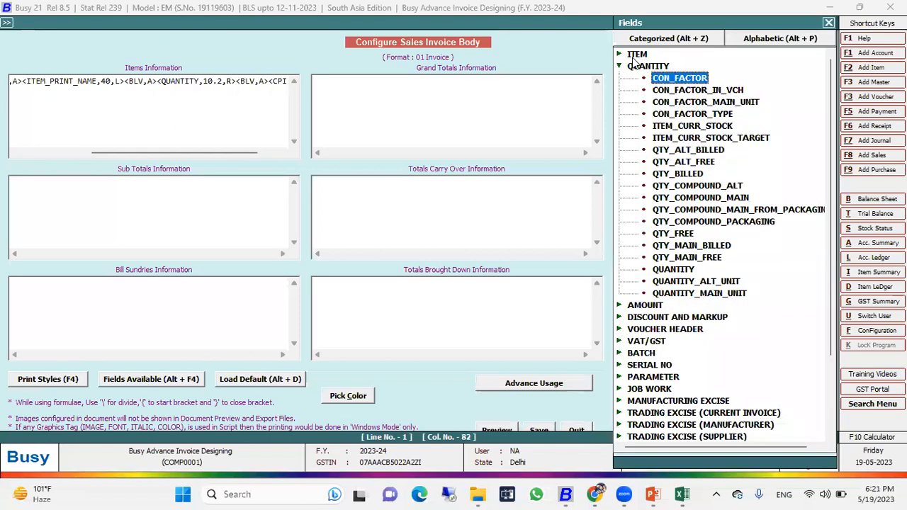
key(Left)
key(Down)
key(Right)
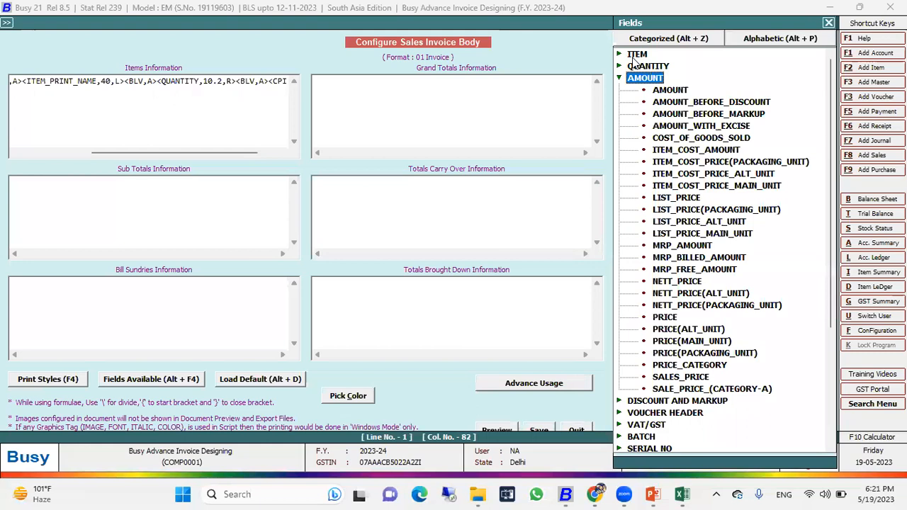
key(Down)
key(Down)
key(Down)
key(Down)
key(Down)
key(Down)
key(Down)
key(Down)
key(Down)
key(Down)
key(Down)
key(Down)
key(Down)
key(Down)
key(Down)
key(Down)
key(Down)
key(Down)
key(Down)
key(Down)
key(Return)
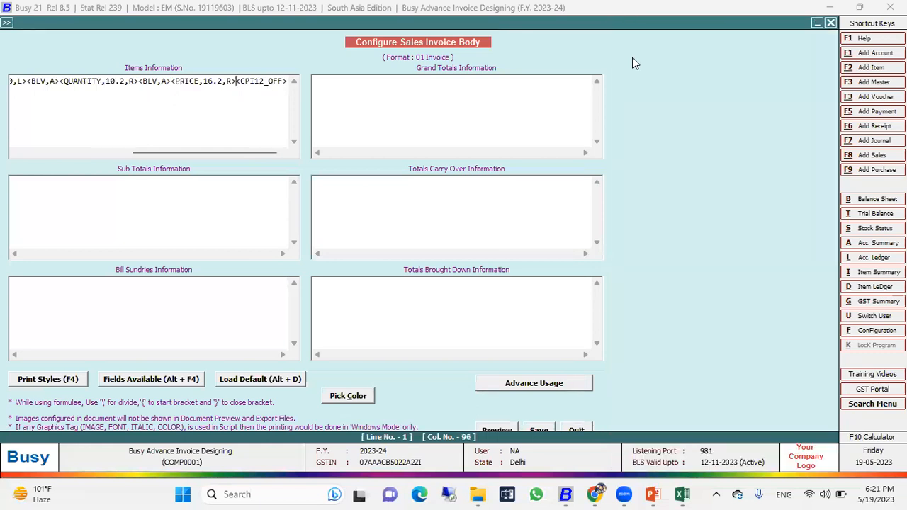
Set the PRICE field's width to 14.2 and put a <BLV,A> tag after it
key(BackSpace)
text(4)
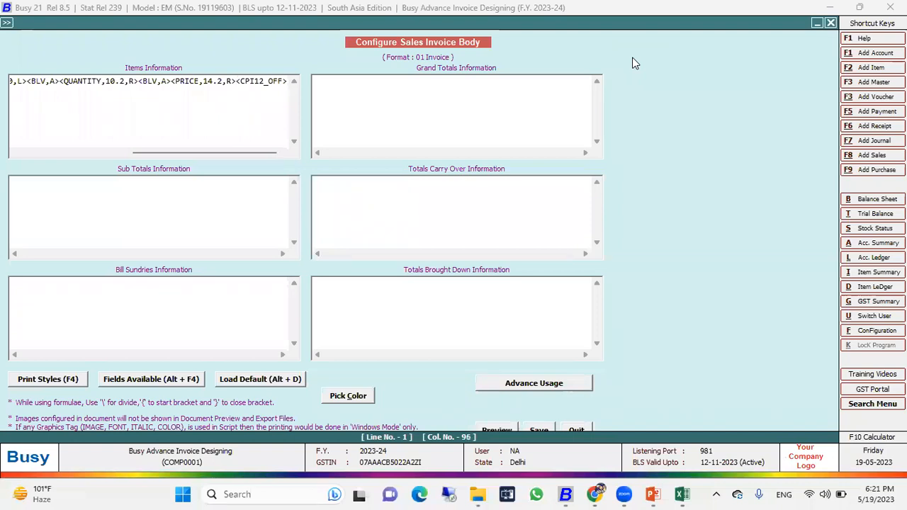
key(ctrl+v)
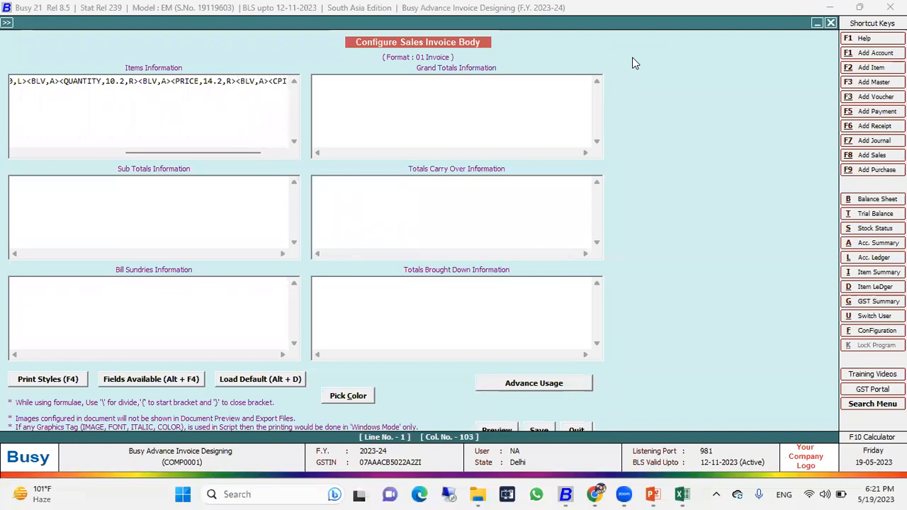
Insert the AMOUNT field from the amount category after the price's <BLV,A> tag in the items line
key(alt+F4)
key(Up)
key(Up)
key(Up)
key(Up)
key(Up)
key(Up)
key(Up)
key(Up)
key(Up)
key(Up)
key(Up)
key(Up)
key(Up)
key(Up)
key(Up)
key(Up)
key(Up)
key(Up)
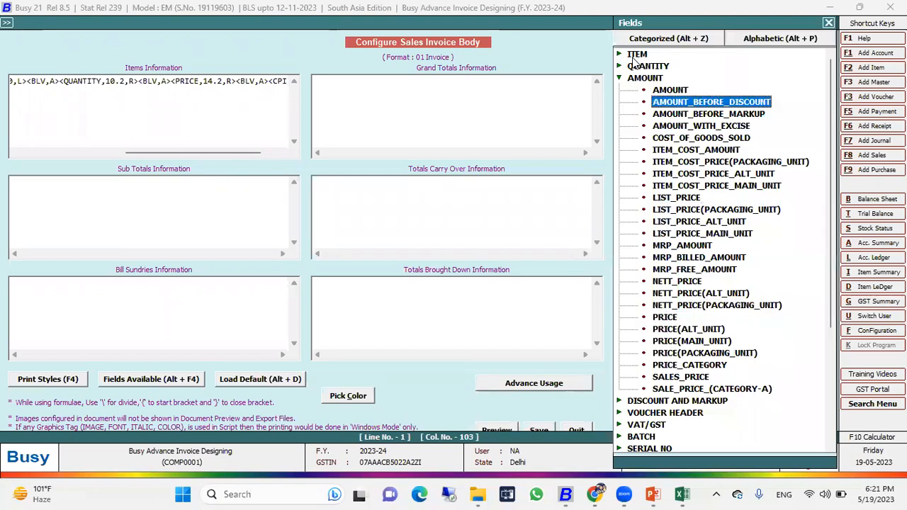
key(Up)
key(Return)
Set the AMOUNT field's width to 15.2 and save the 01 Invoice body configuration
key(Left)
key(Left)
key(Left)
key(Left)
key(Left)
key(BackSpace)
text(5)
key(Escape)
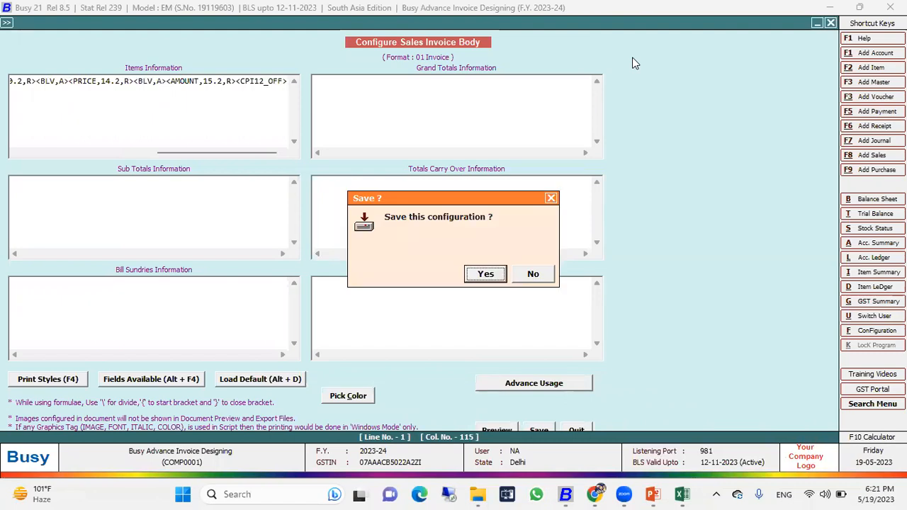
key(Return)
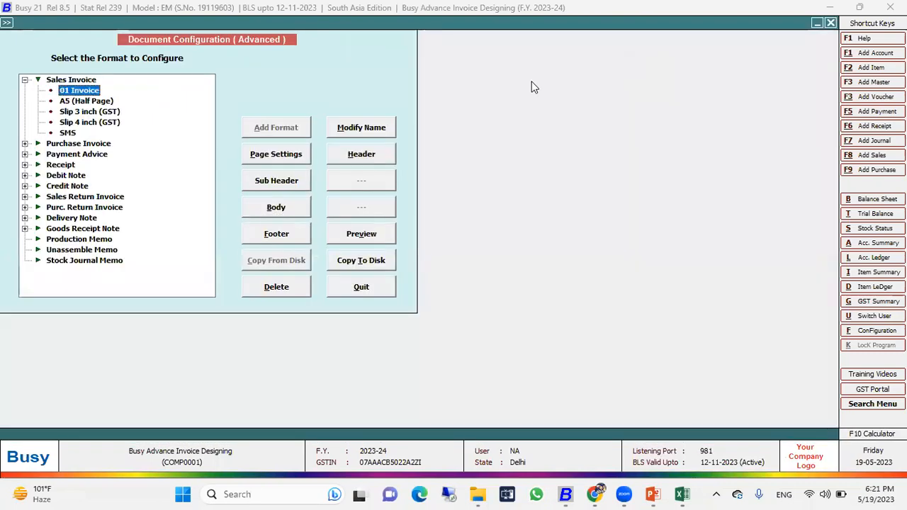
Preview the 01 Invoice format and check the S.NO. column's width in the header script
click(369, 237)
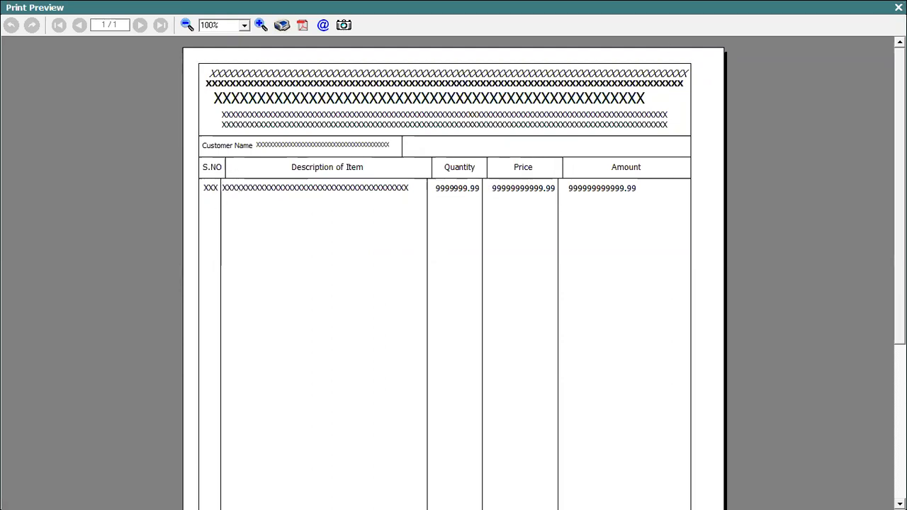
key(Escape)
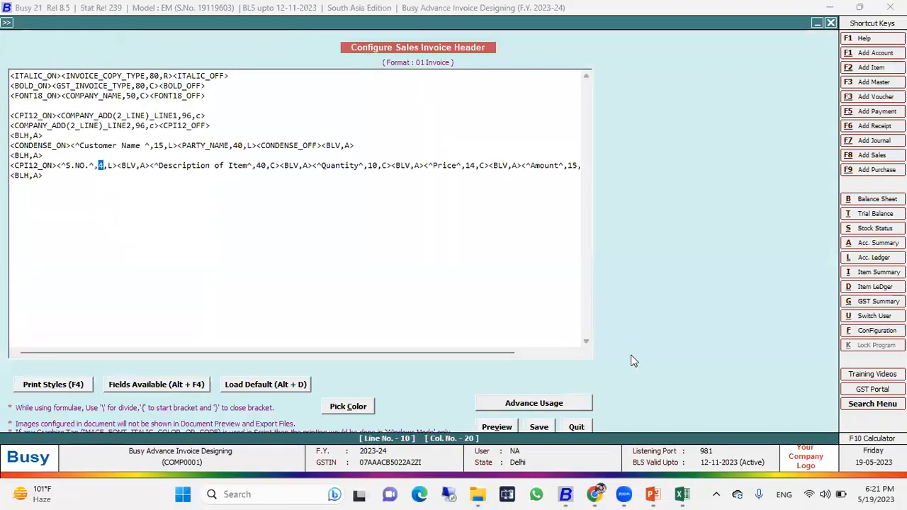
click(582, 427)
Set the SR_NO field's width to 4 in the 01 Invoice body, save it and preview the format
click(252, 209)
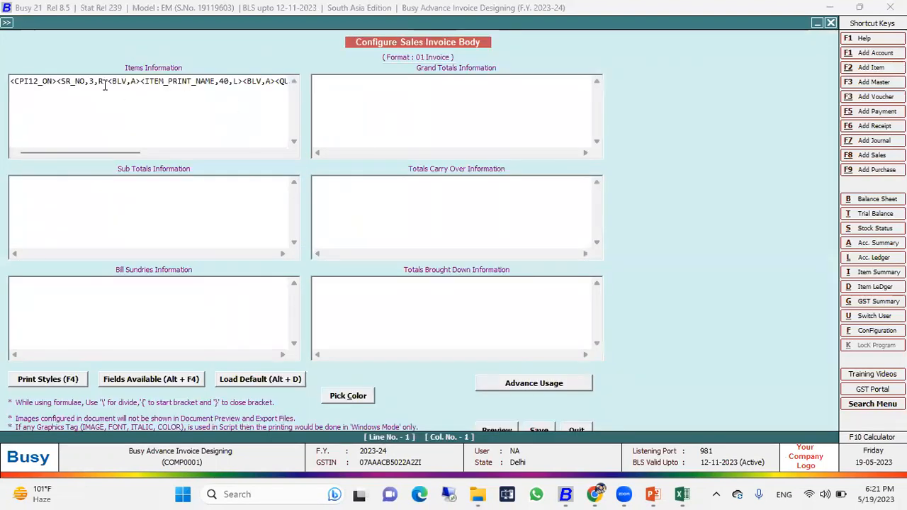
double_click(91, 82)
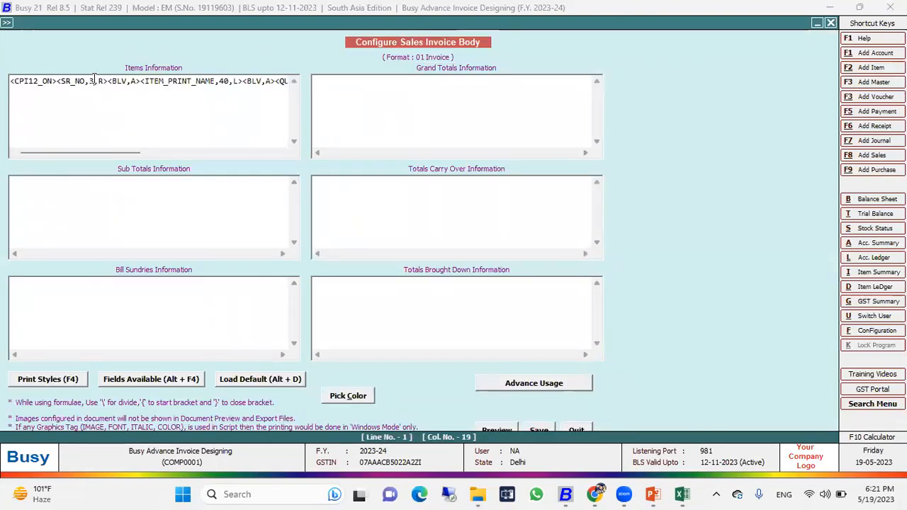
text(4)
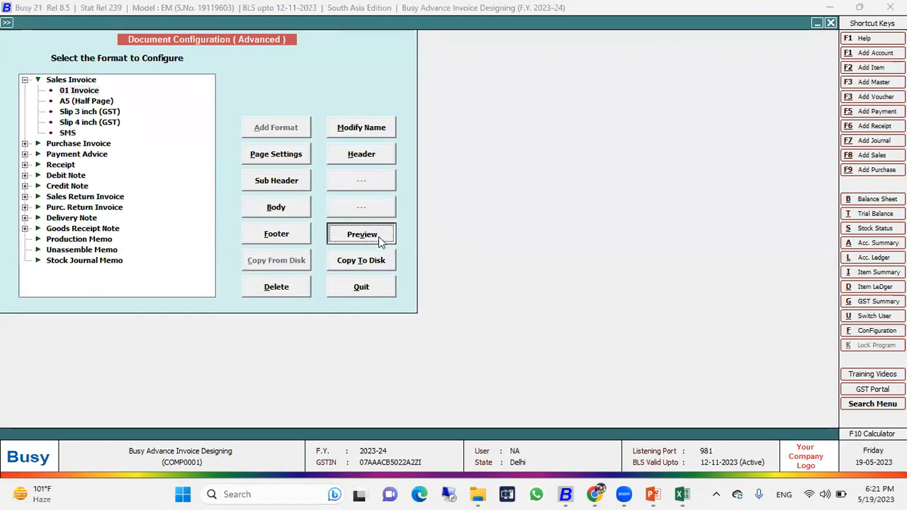
click(361, 234)
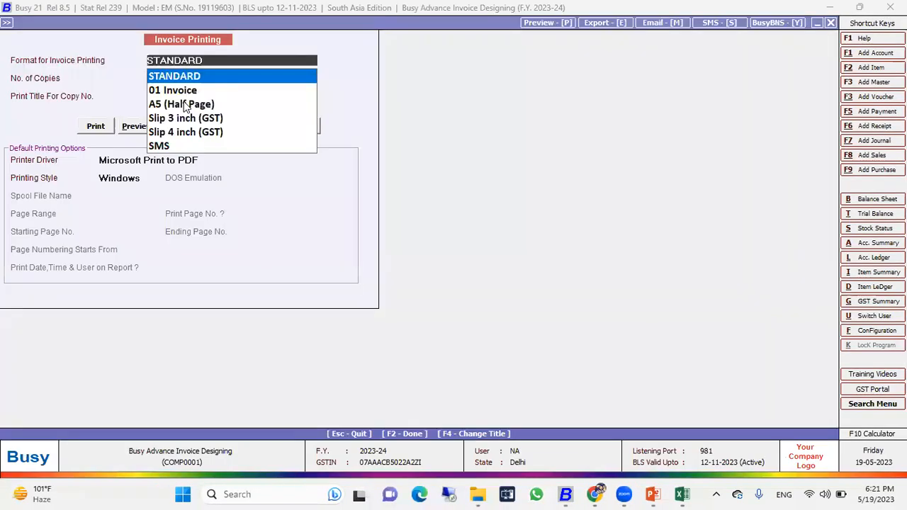
Preview the sales voucher for Double Bed and Wood Almirah in the 01 Invoice format, enlarged to 150%
key(alt+p)
click(177, 96)
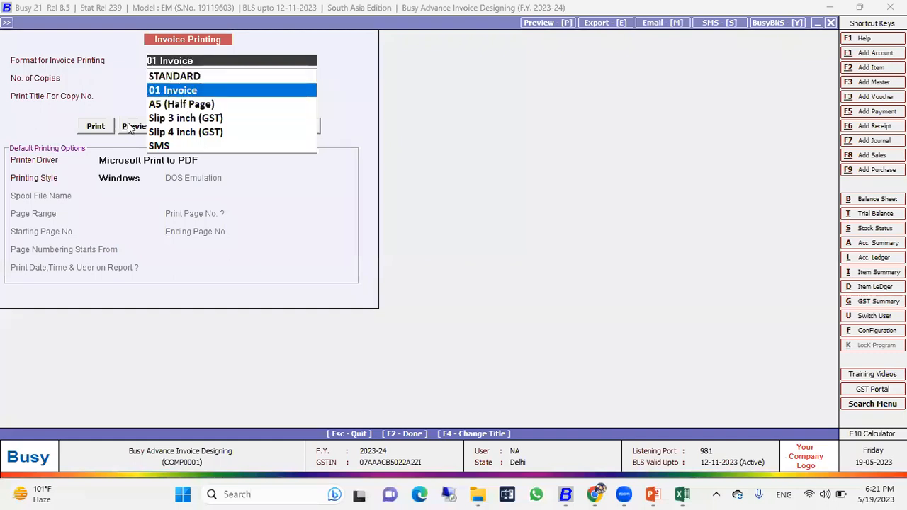
click(131, 127)
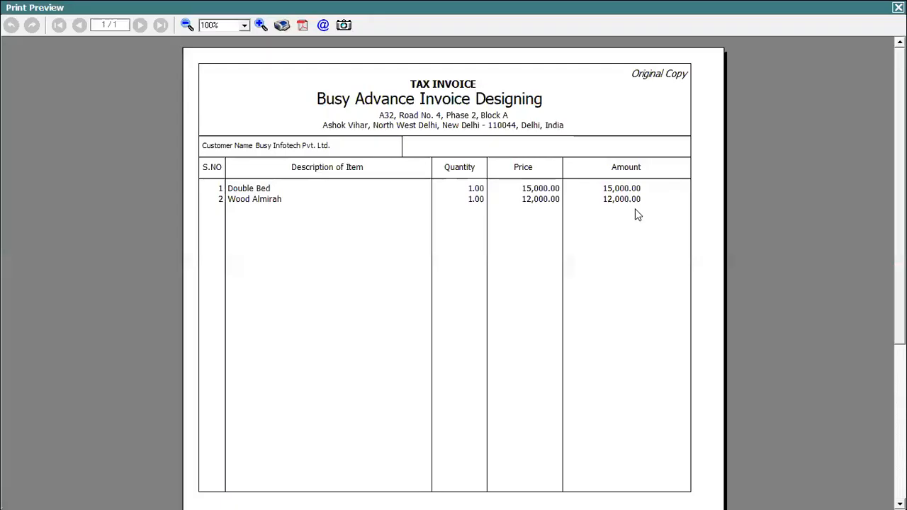
click(260, 25)
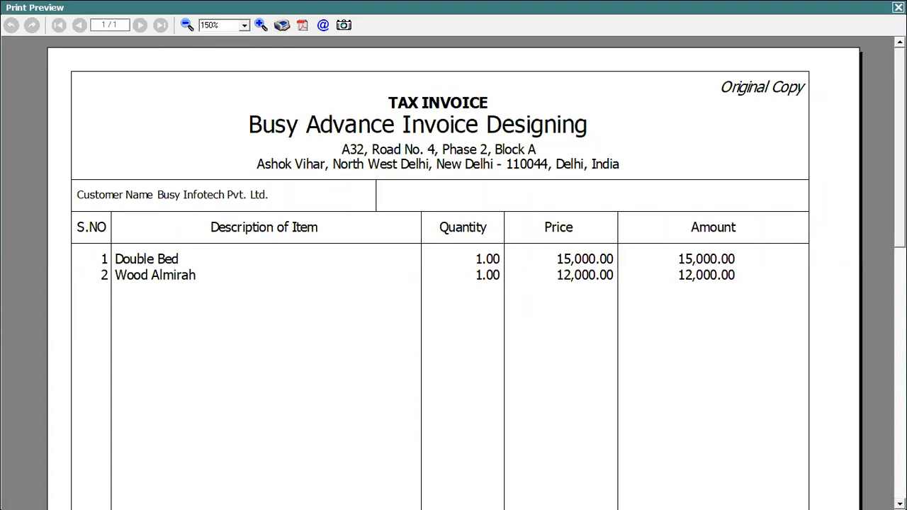
key(Escape)
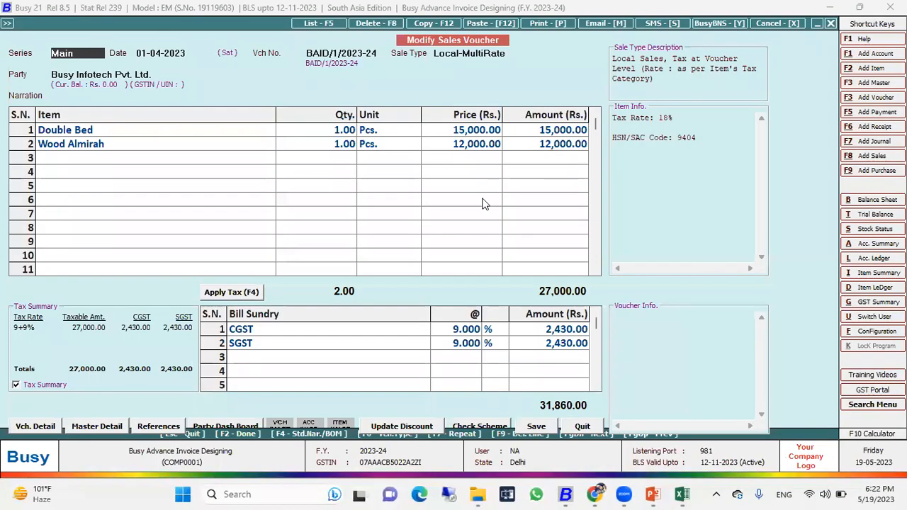
Leave the sales voucher and open the Advanced configuration for invoice and document printing
key(Escape)
key(Return)
key(Escape)
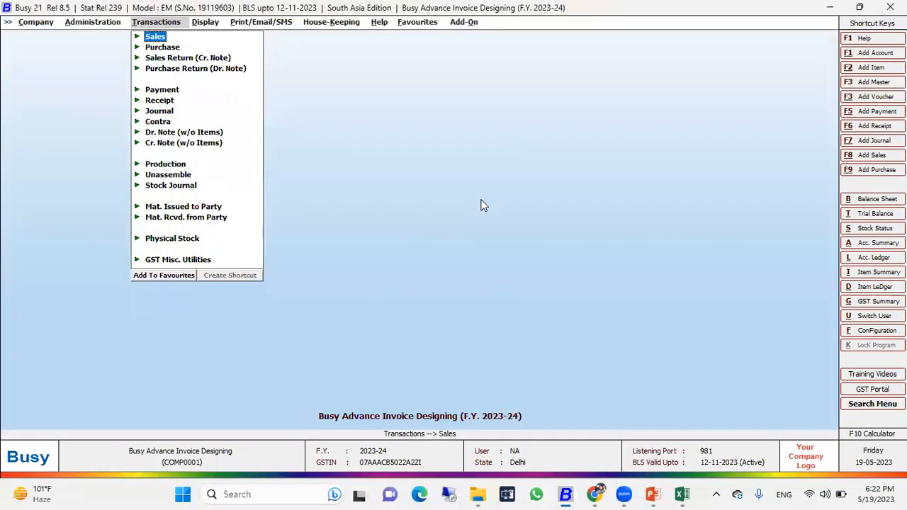
key(Left)
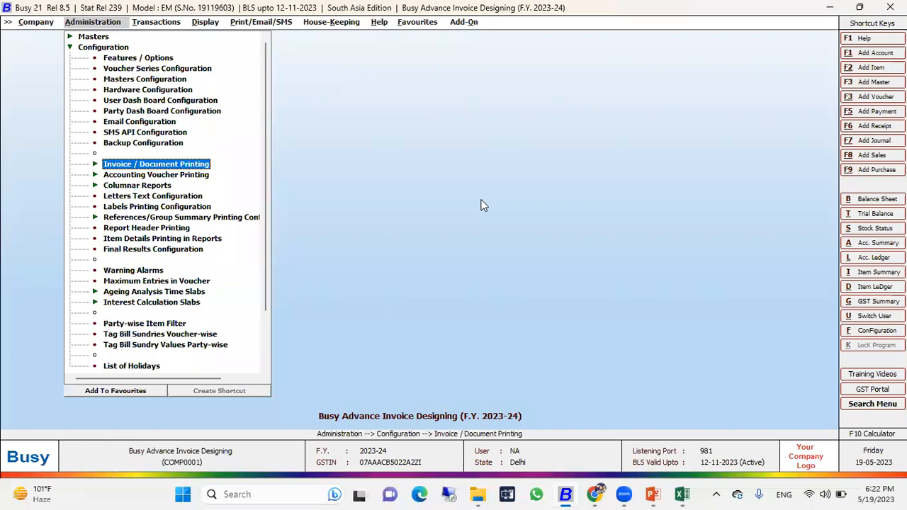
key(Return)
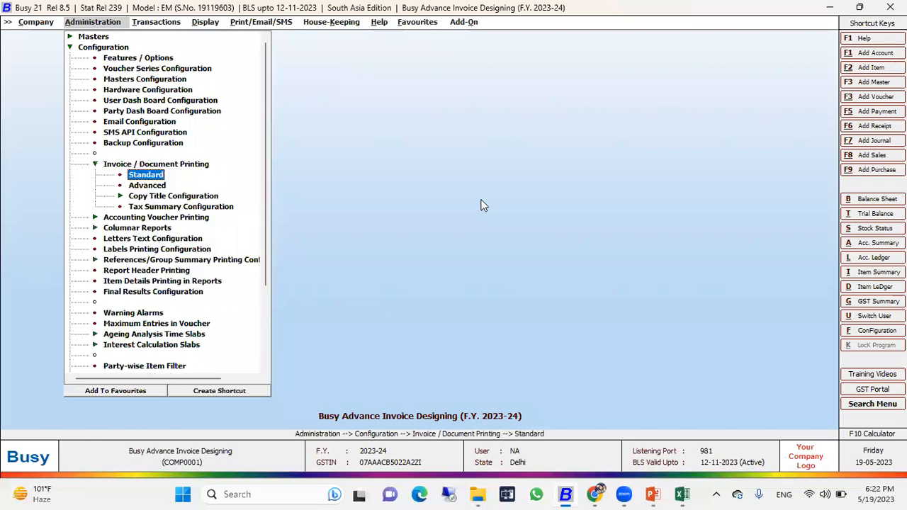
key(Down)
key(Return)
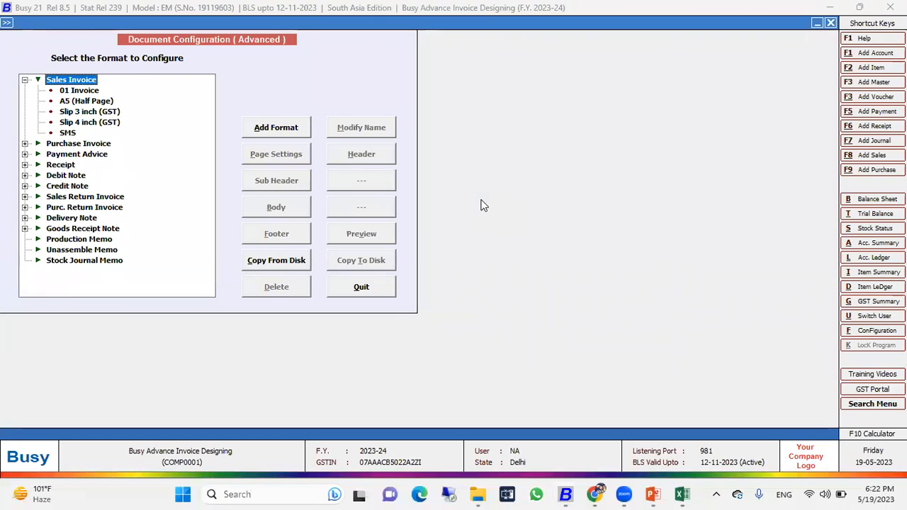
Add a sales invoice format named New Invoice
click(271, 125)
text(new invoice)
key(Return)
key(Return)
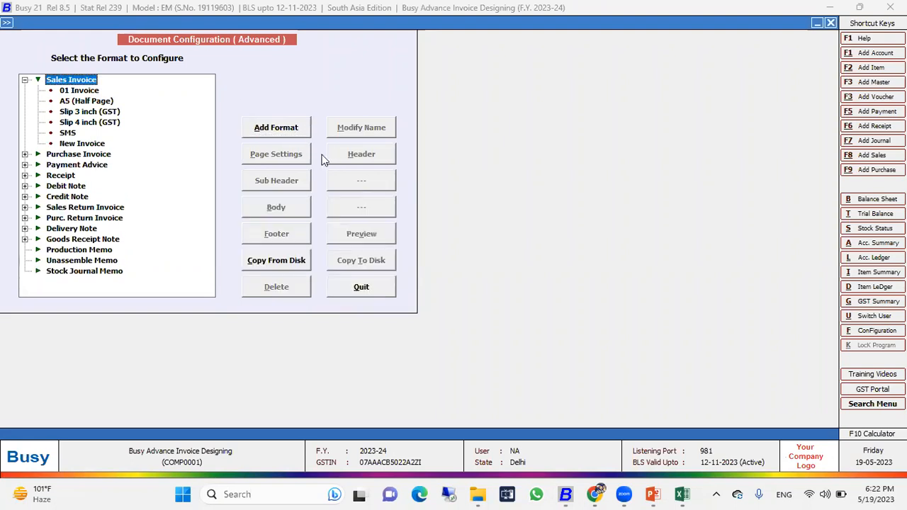
Load the default LOCAL GST format into the header of New Invoice
click(82, 144)
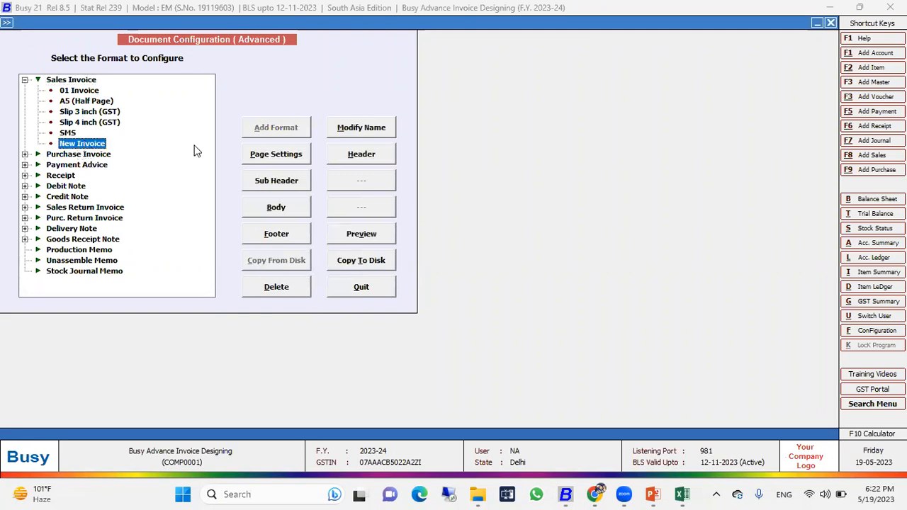
click(349, 161)
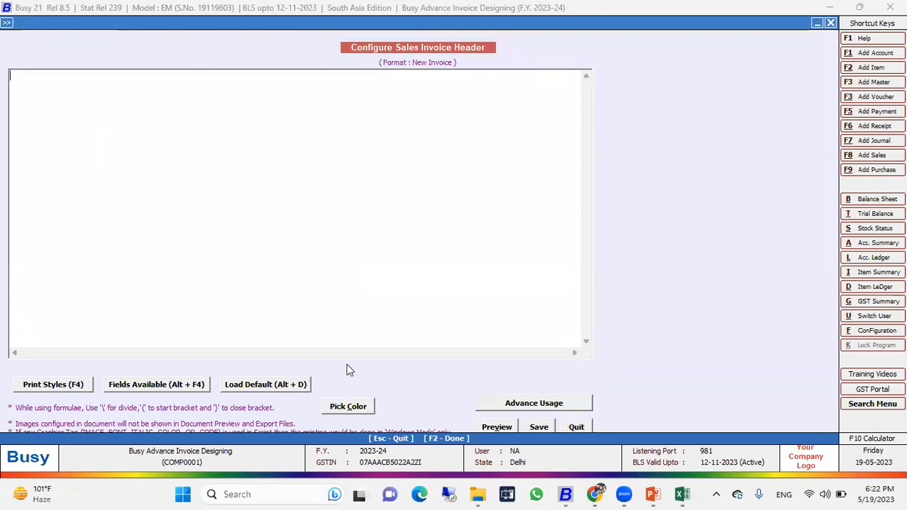
click(259, 386)
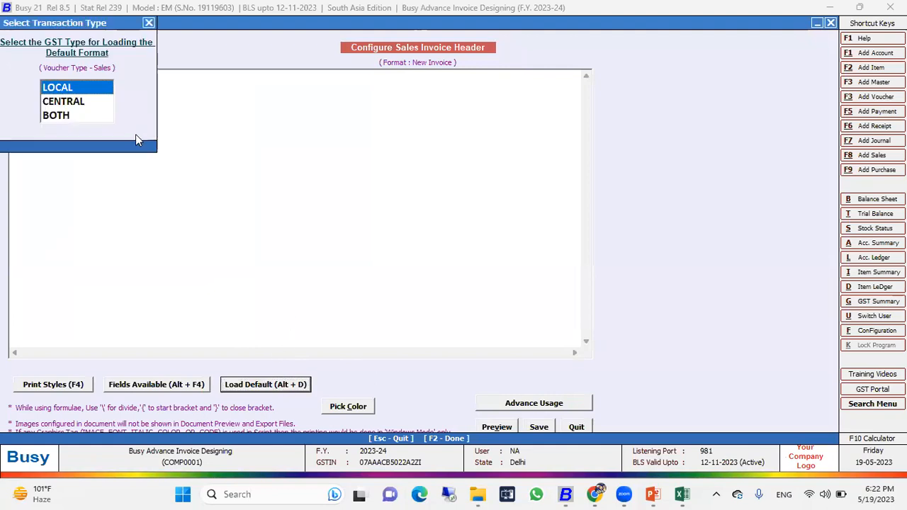
key(Return)
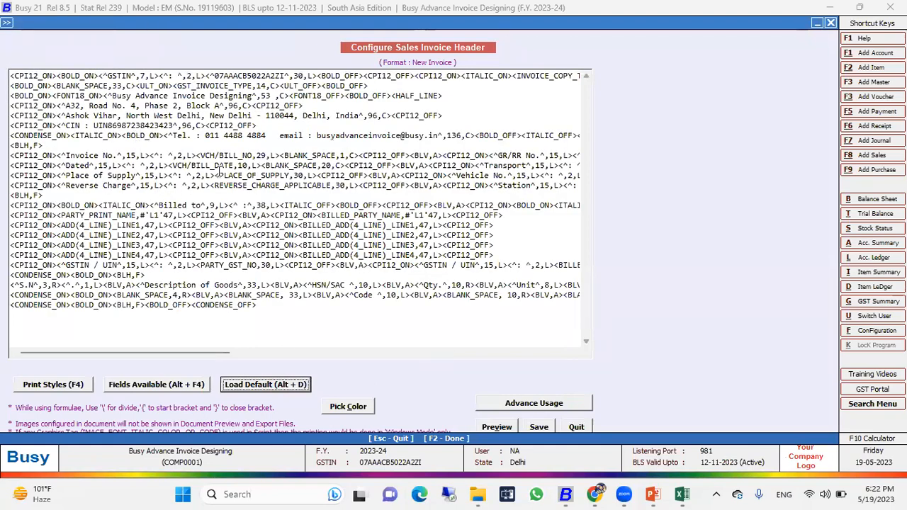
Examine the default header script of New Invoice and compare its lines with the print preview
drag(292, 318, 5, 100)
click(496, 427)
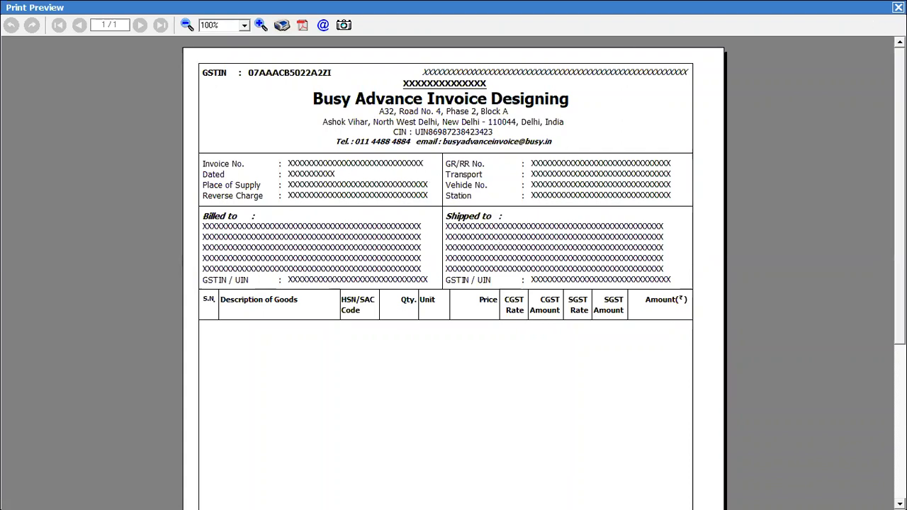
click(898, 7)
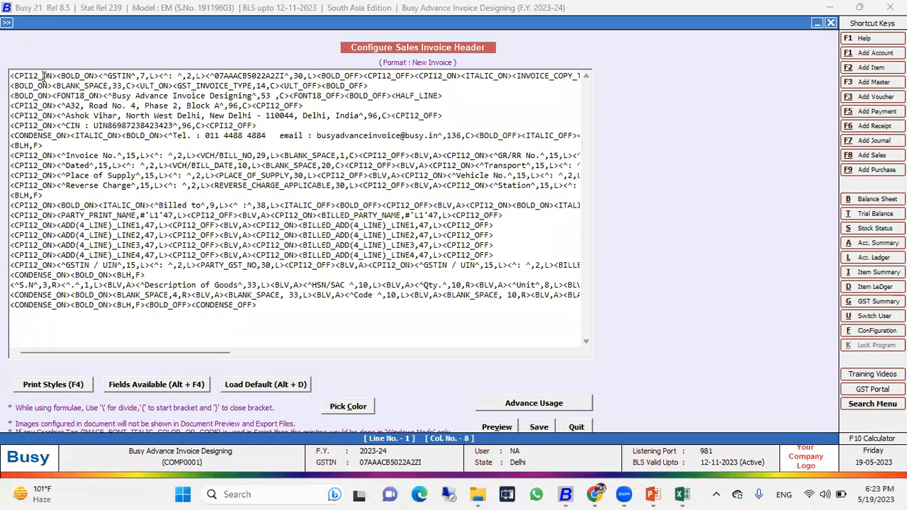
click(193, 85)
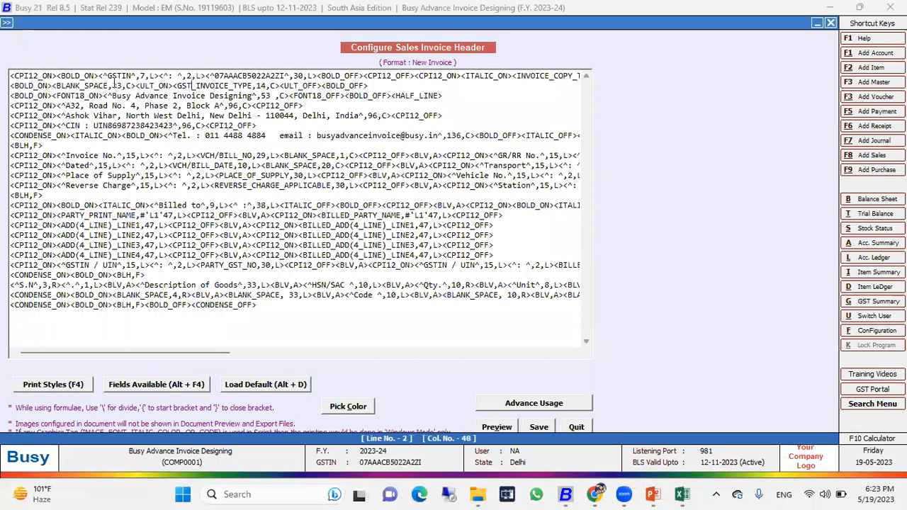
click(96, 77)
key(Left)
key(Left)
click(308, 185)
click(499, 428)
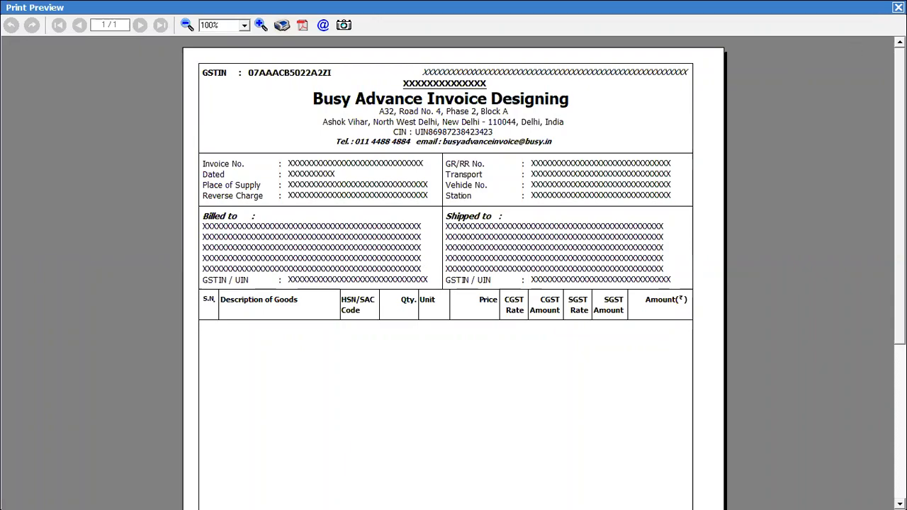
key(Escape)
Save the New Invoice header, and load and save the default LOCAL GST format in its body
click(539, 426)
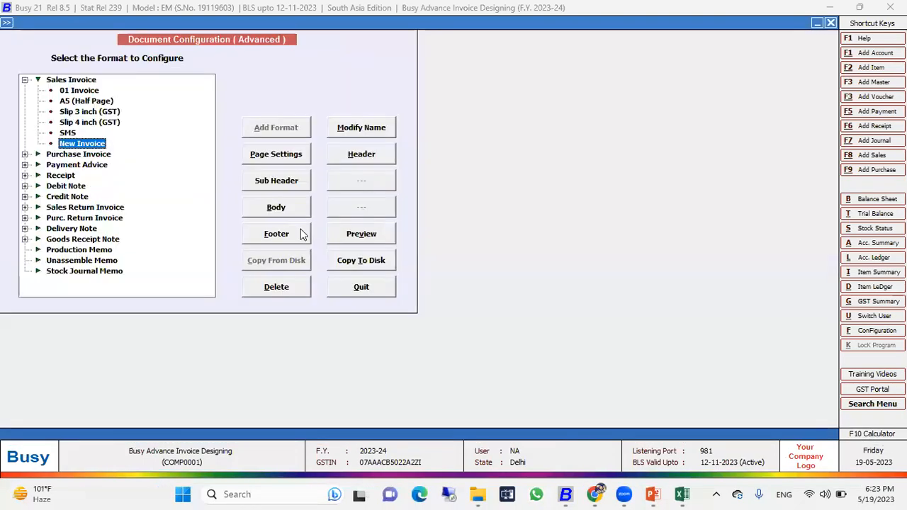
click(273, 212)
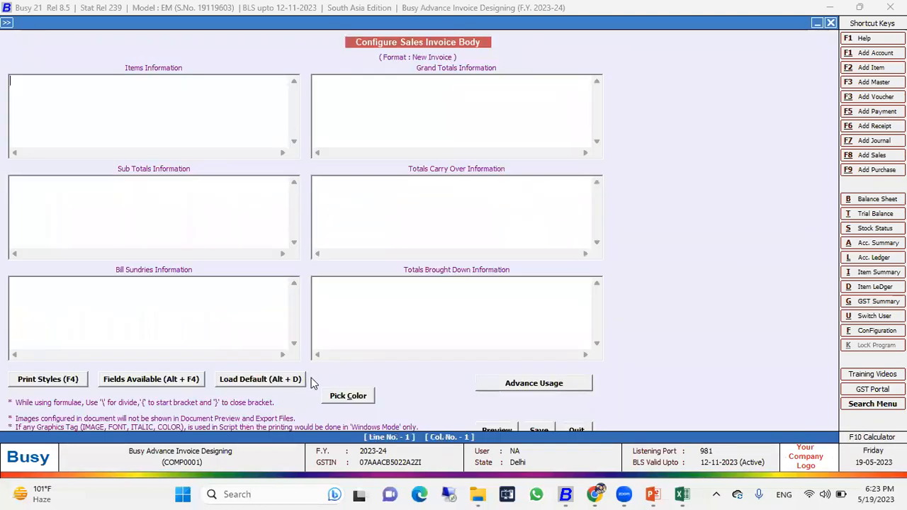
click(264, 381)
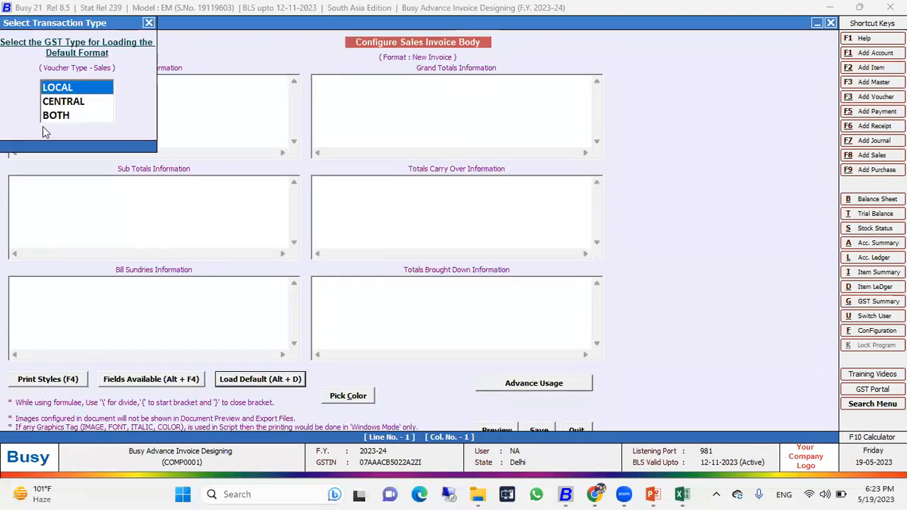
key(Return)
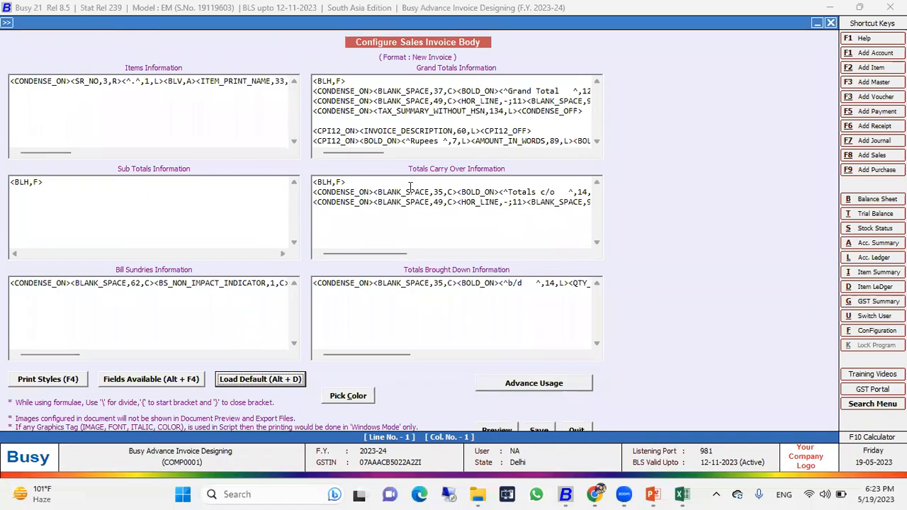
click(538, 430)
Preview the New Invoice format, inspect its item columns and totals sections, and return to its body configuration
click(383, 234)
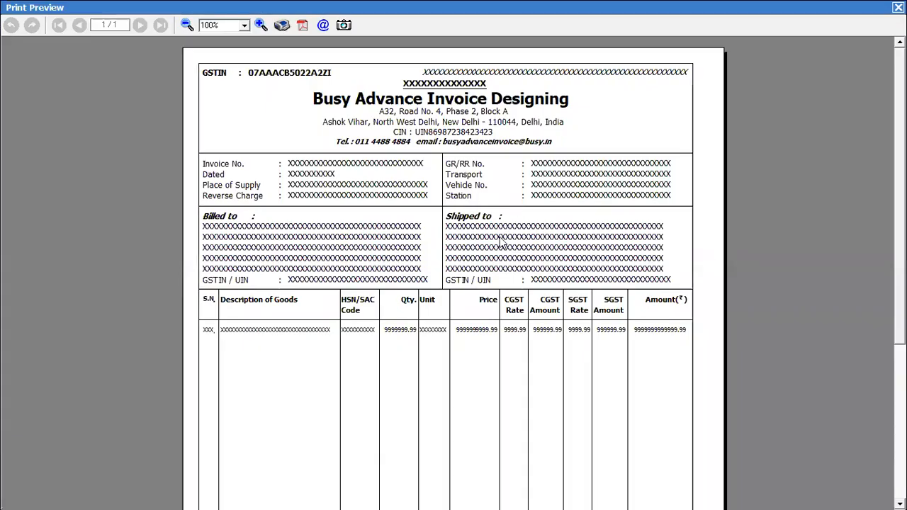
scroll(453, 272, down, 5)
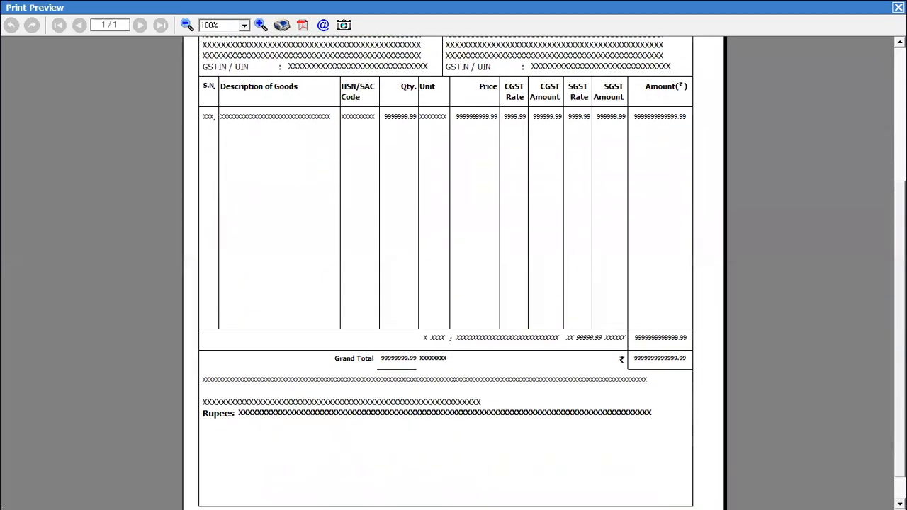
scroll(454, 273, up, 4)
scroll(453, 273, up, 2)
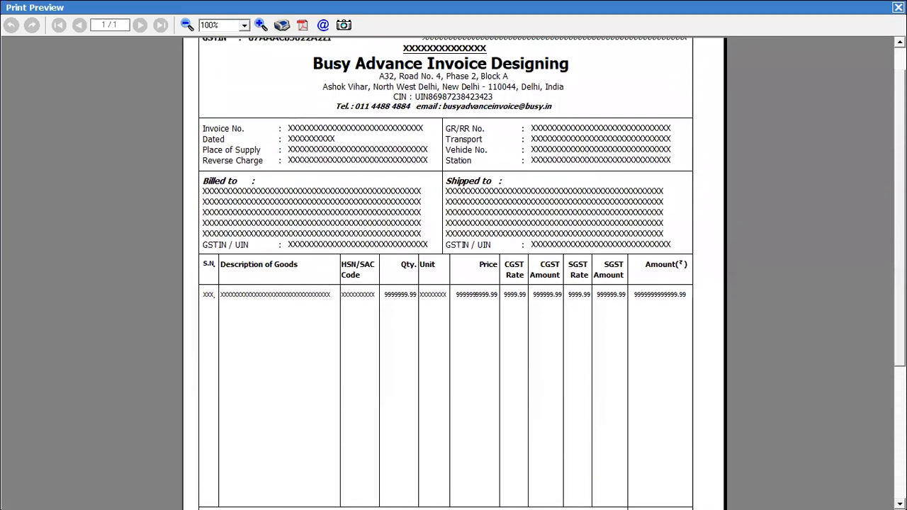
scroll(453, 273, down, 4)
drag(900, 275, 901, 272)
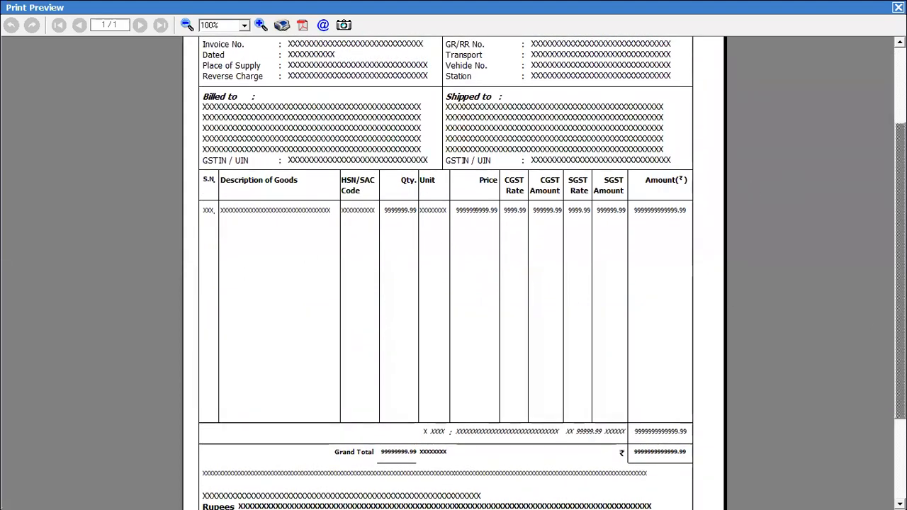
key(Escape)
click(282, 216)
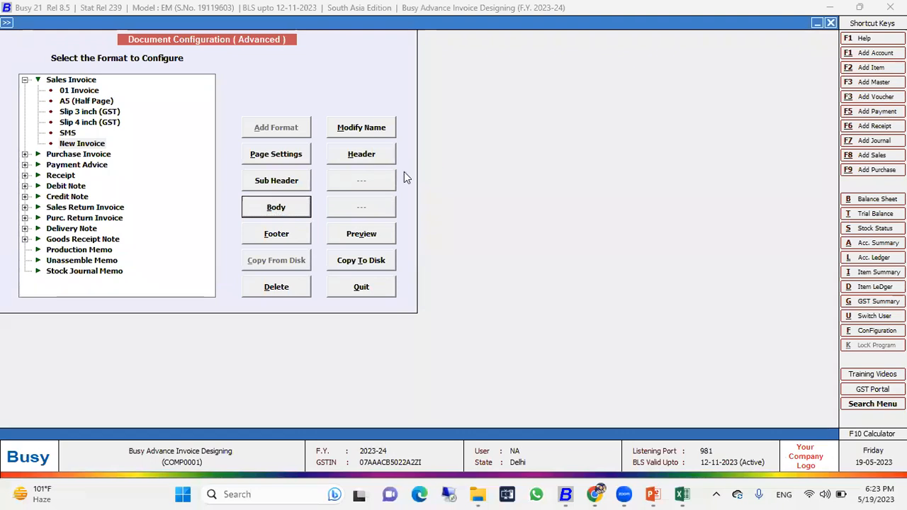
Examine the item line script in the New Invoice body, from the serial number and item name through to the unit and price fields
click(63, 102)
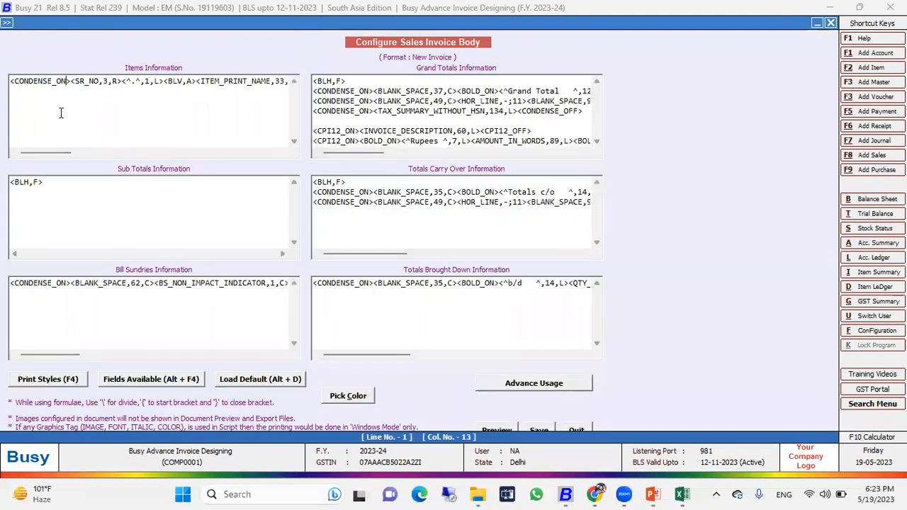
drag(46, 153, 73, 155)
click(88, 86)
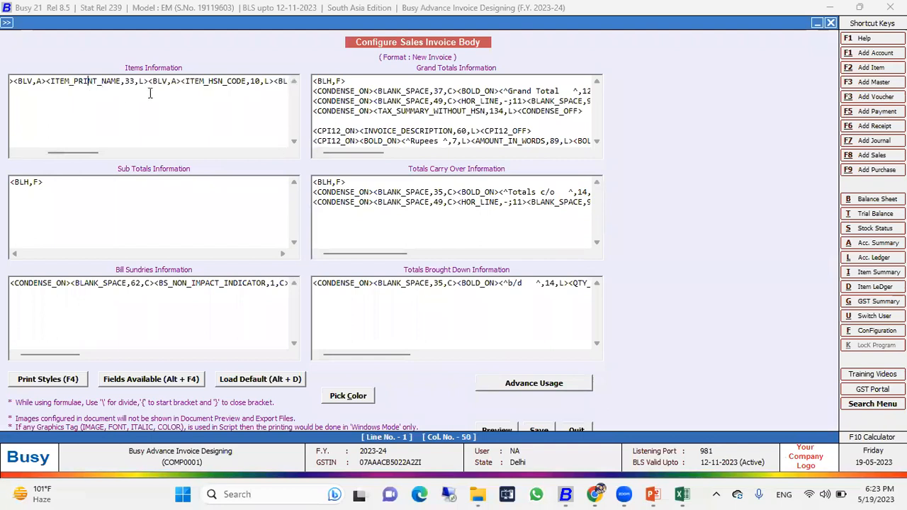
click(195, 84)
drag(91, 153, 159, 153)
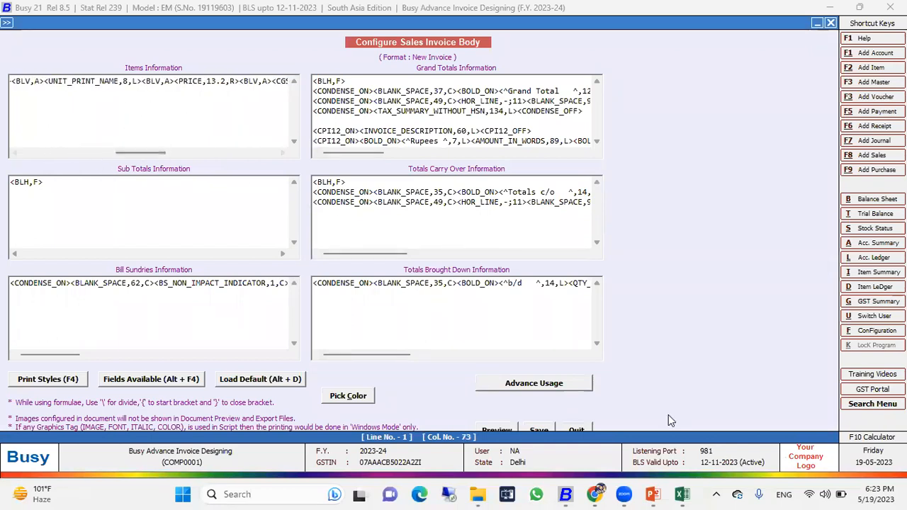
click(580, 431)
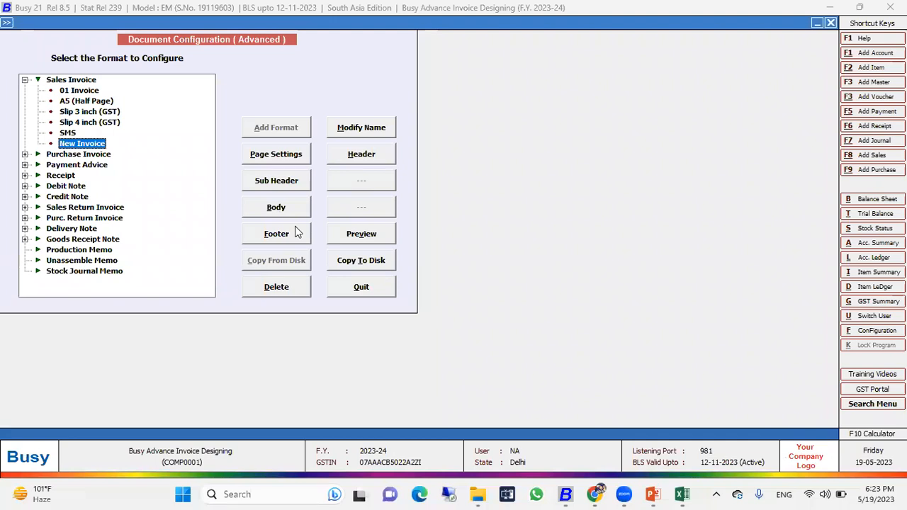
Load the default script into the footer of New Invoice and save the footer
click(290, 234)
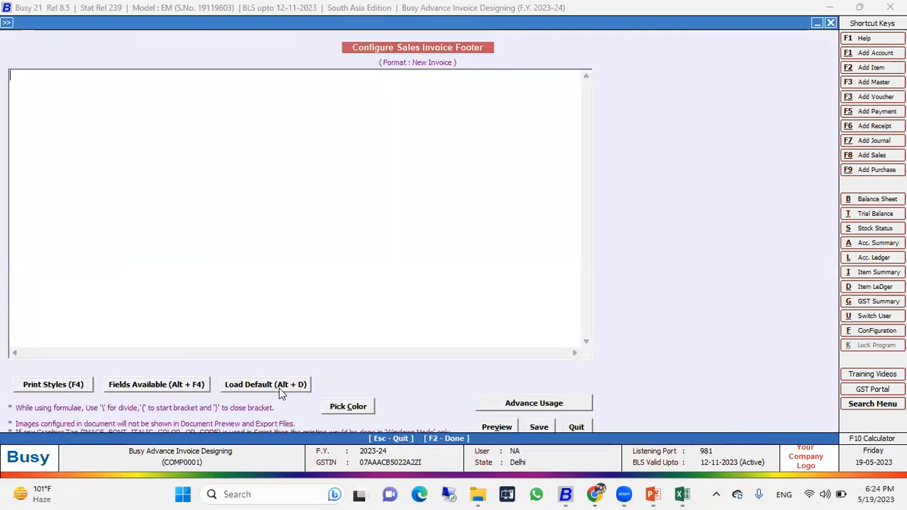
click(281, 389)
key(Return)
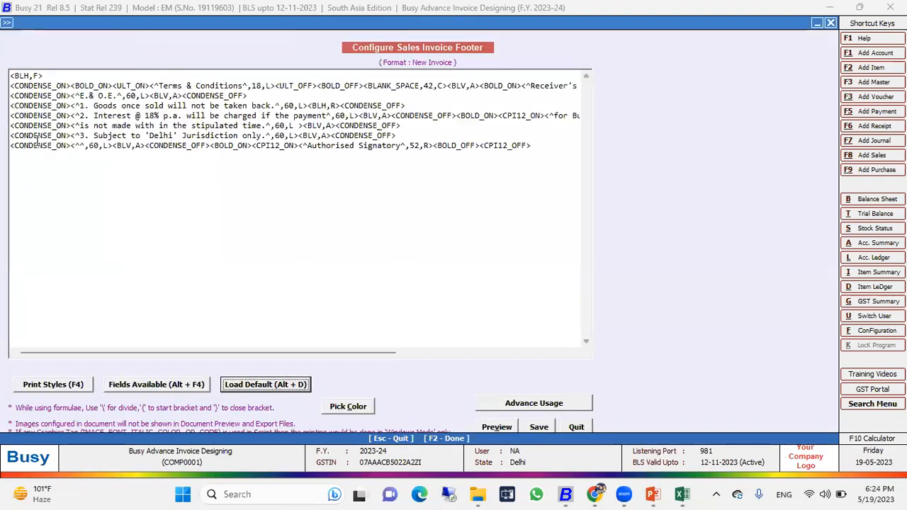
click(539, 427)
Preview the complete New Invoice format and inspect its header, item columns, totals, and terms and signature footer
click(380, 240)
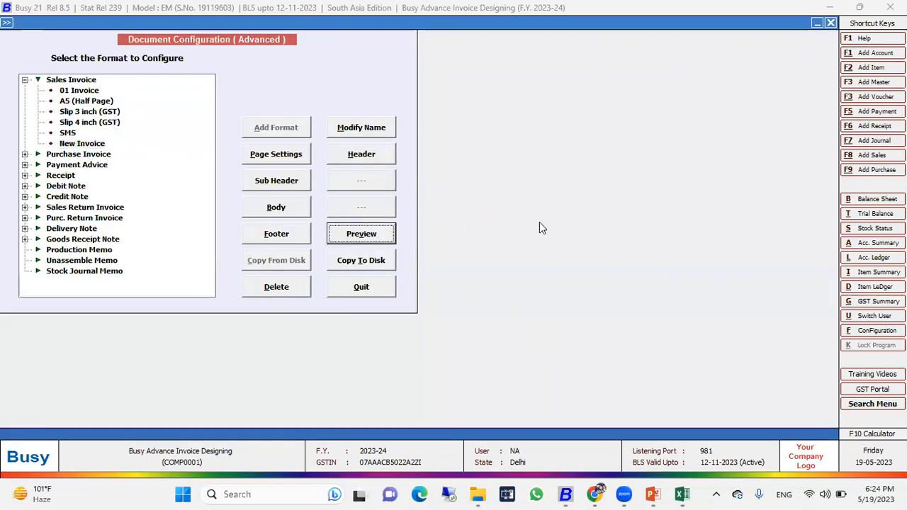
scroll(454, 276, down, 5)
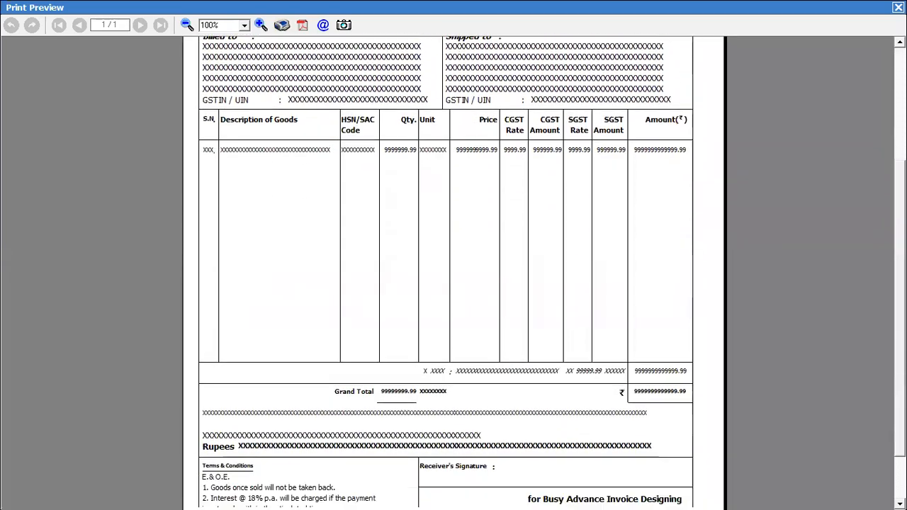
scroll(454, 277, up, 5)
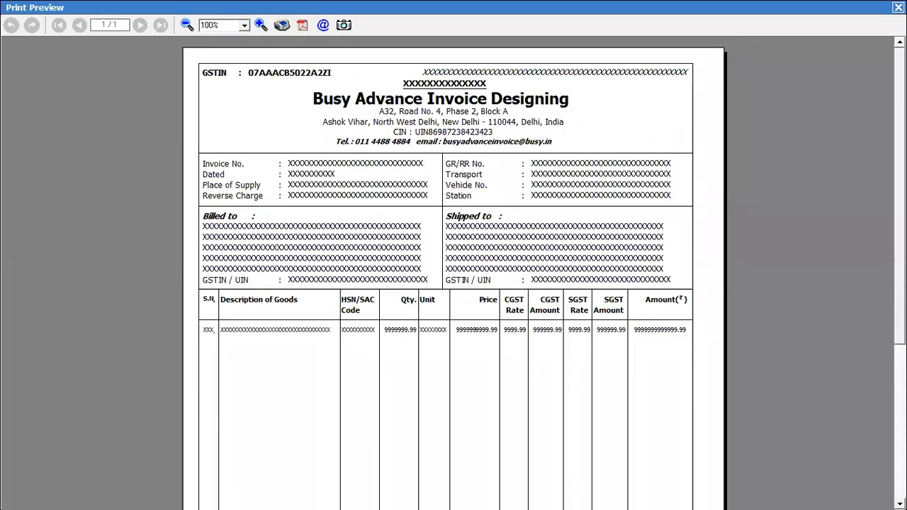
scroll(453, 276, down, 8)
scroll(454, 276, up, 2)
drag(900, 305, 901, 235)
click(899, 7)
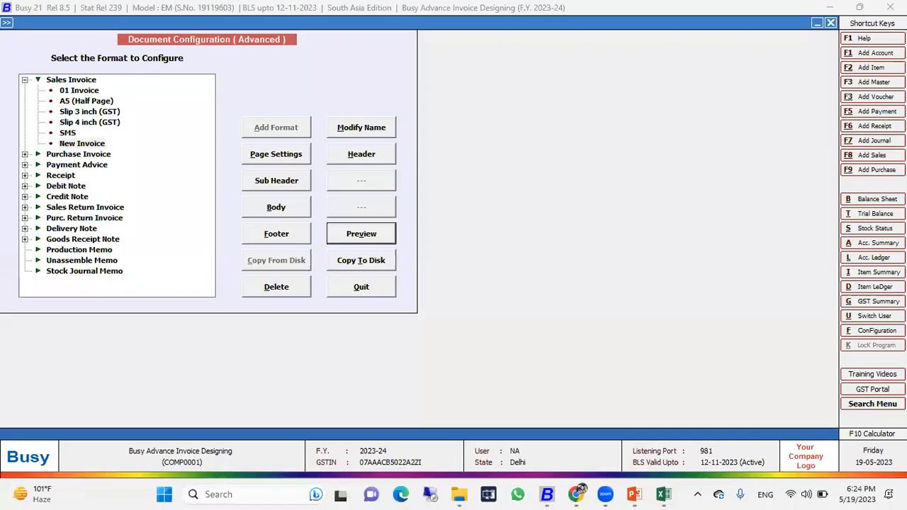
Check the header, body and footer line counts in the New Invoice page settings, and leave the document configuration without saving
click(300, 152)
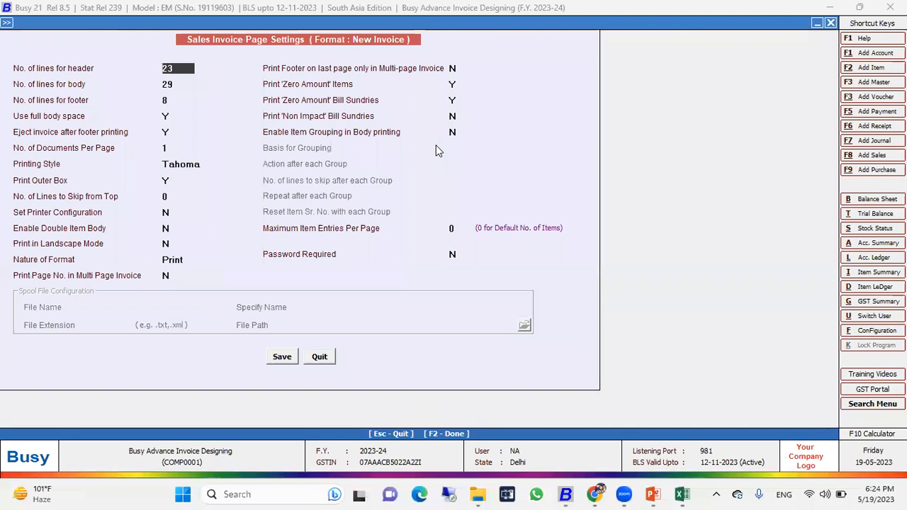
click(173, 83)
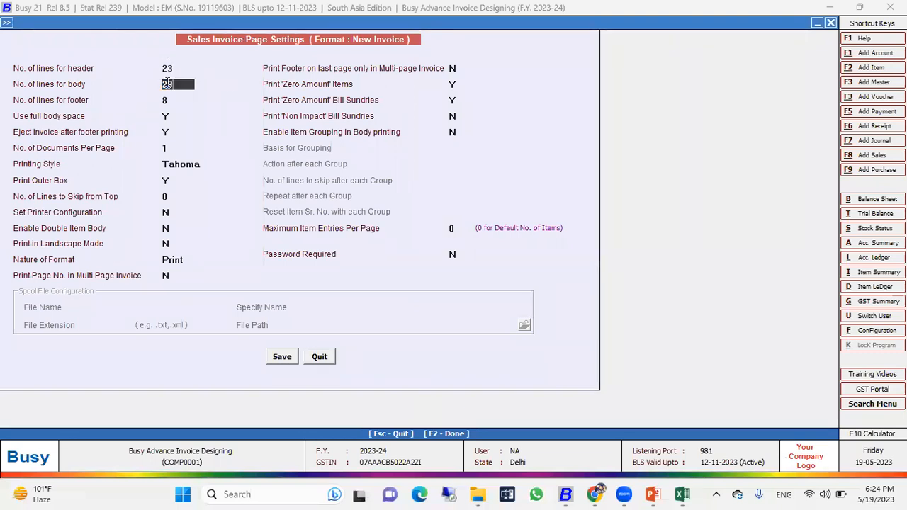
click(165, 100)
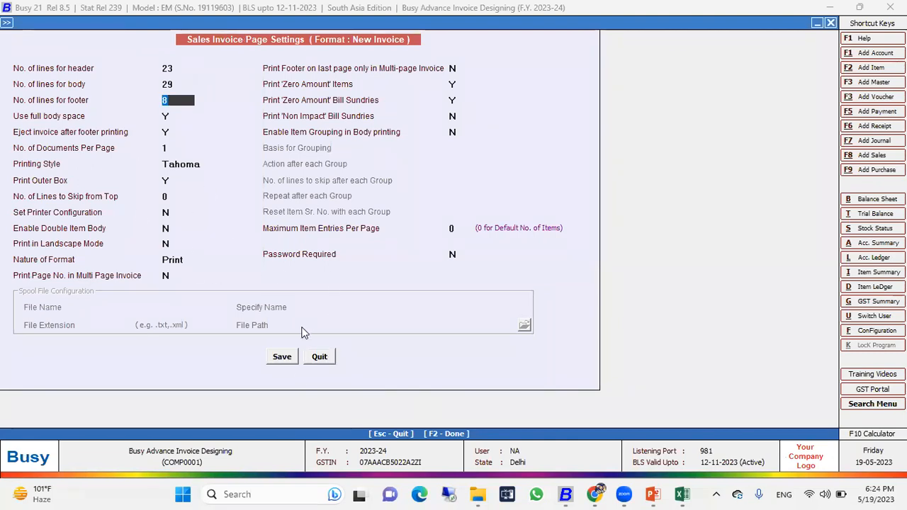
click(318, 357)
key(Escape)
key(Escape)
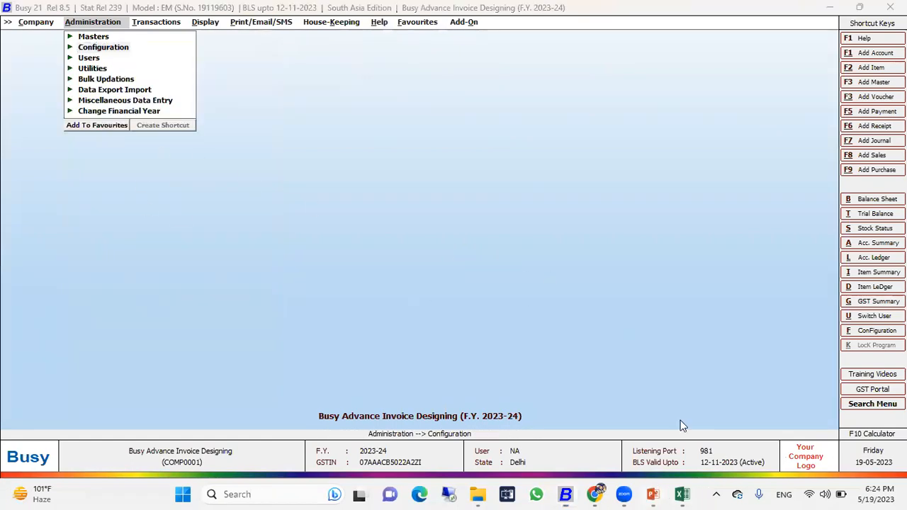
Switch to the PowerPoint slide show and reveal the first Q&A entry about designing invoice formats for any page
click(656, 489)
click(672, 435)
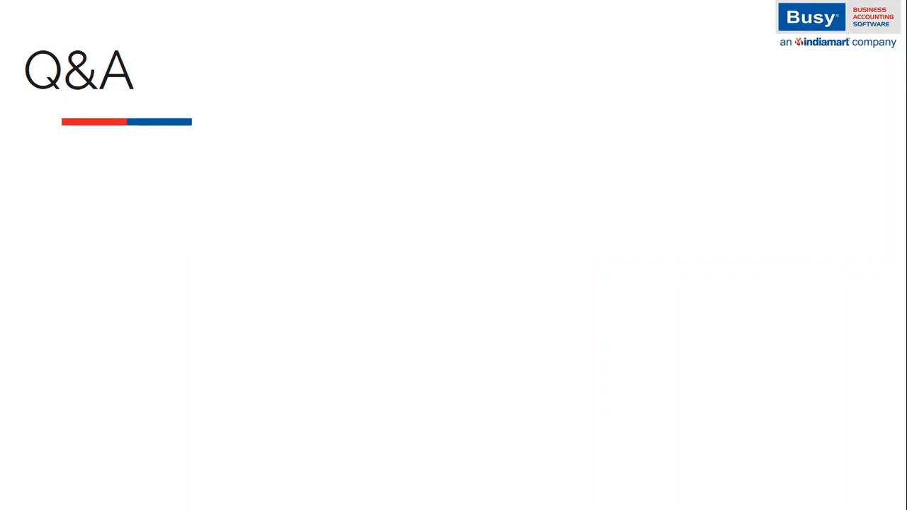
key(Right)
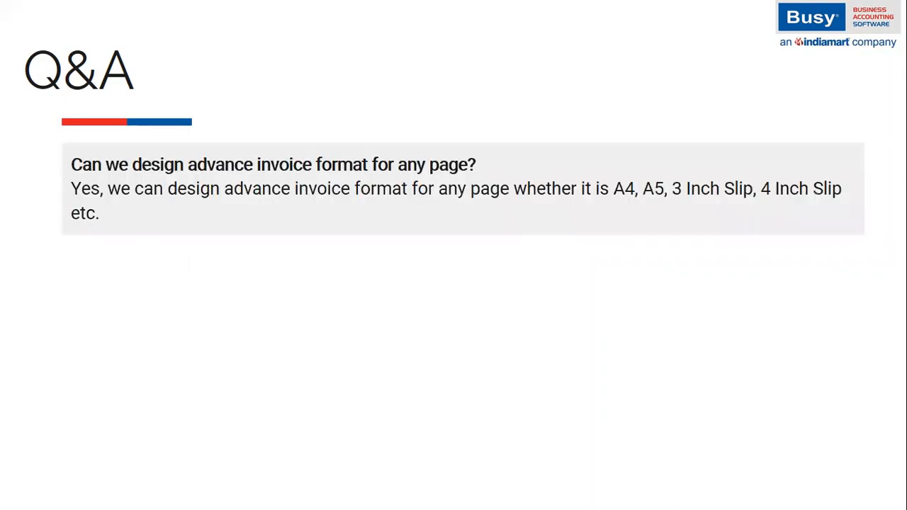